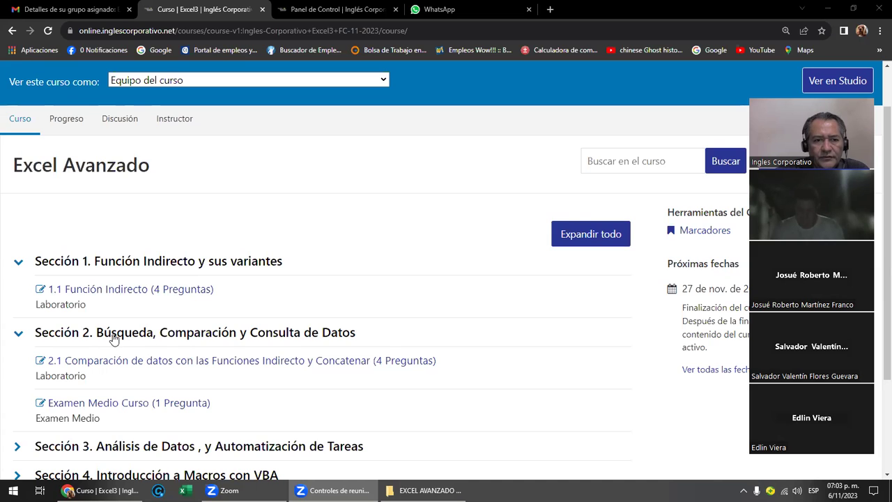
Step: Open lesson 2.1 and advance past Laboratorio 5 to the Objetivo de la lección 2.2 page
click(284, 363)
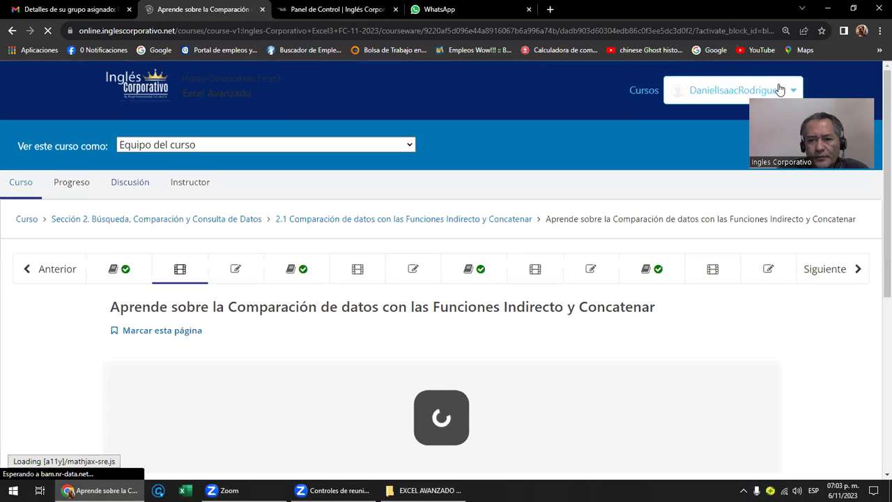
scroll(605, 333, down, 1)
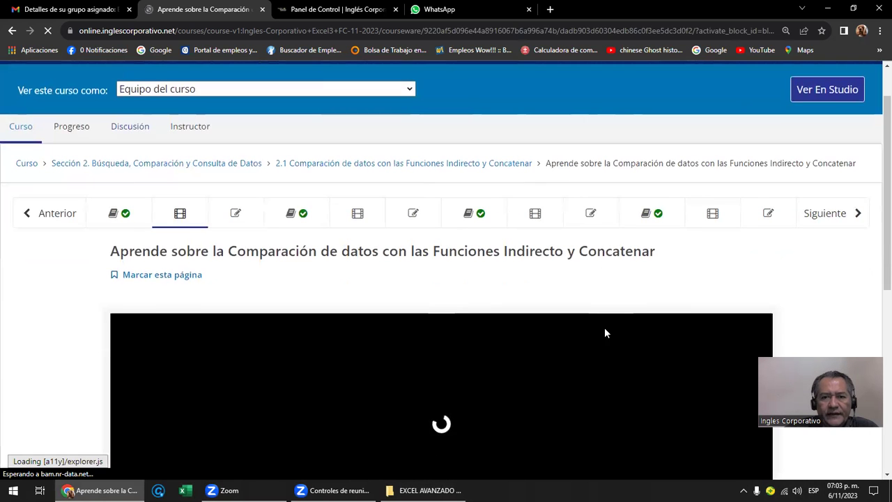
scroll(554, 361, down, 2)
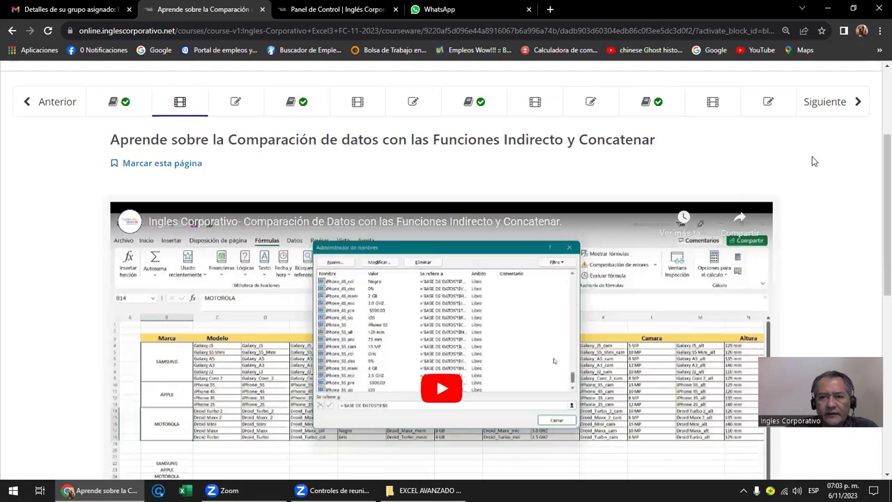
click(832, 101)
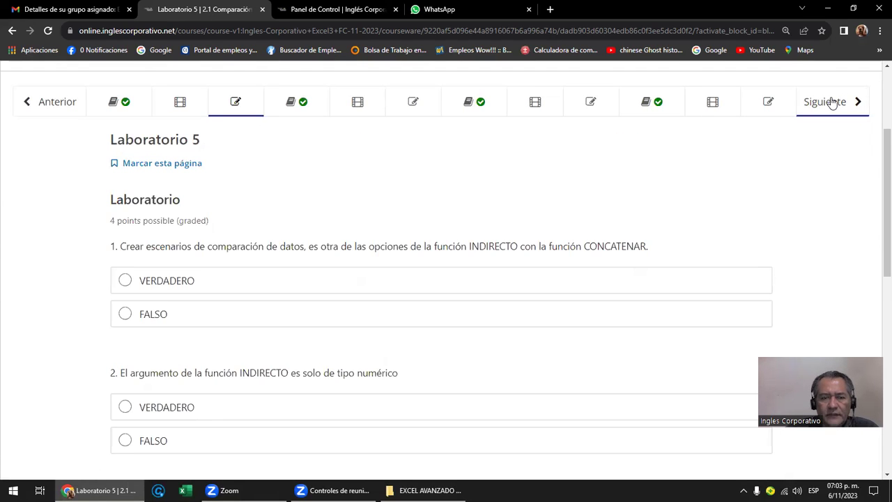
click(831, 102)
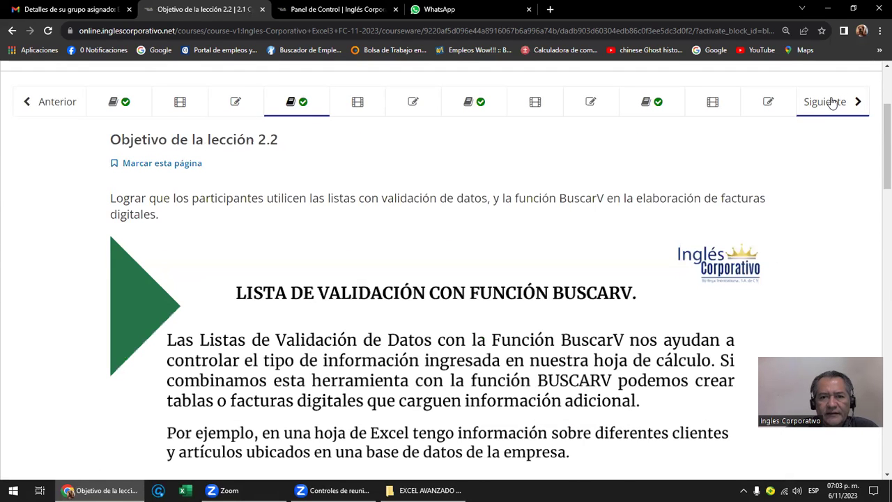
Step: Step back through the units to Laboratorio 4 of lesson 1.1
click(50, 104)
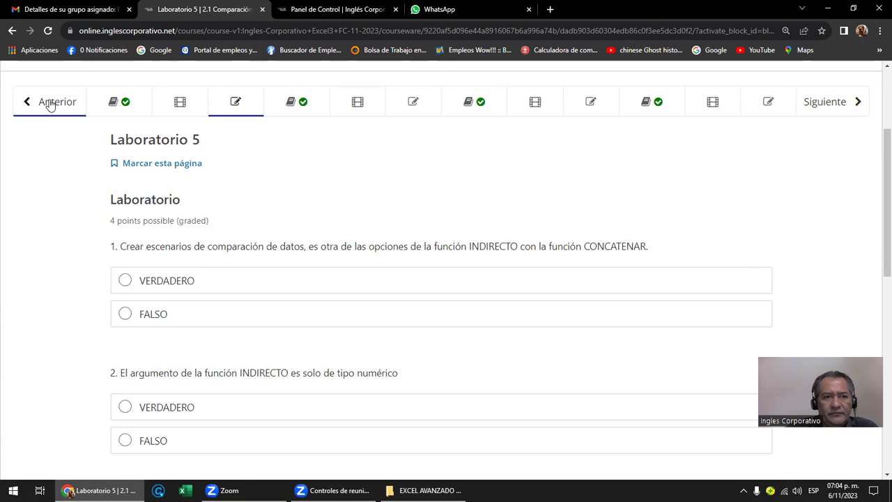
click(49, 103)
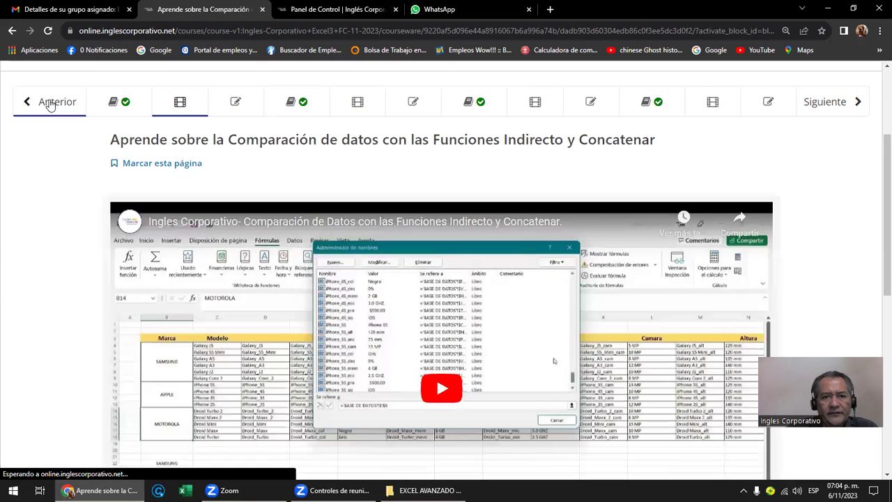
click(49, 103)
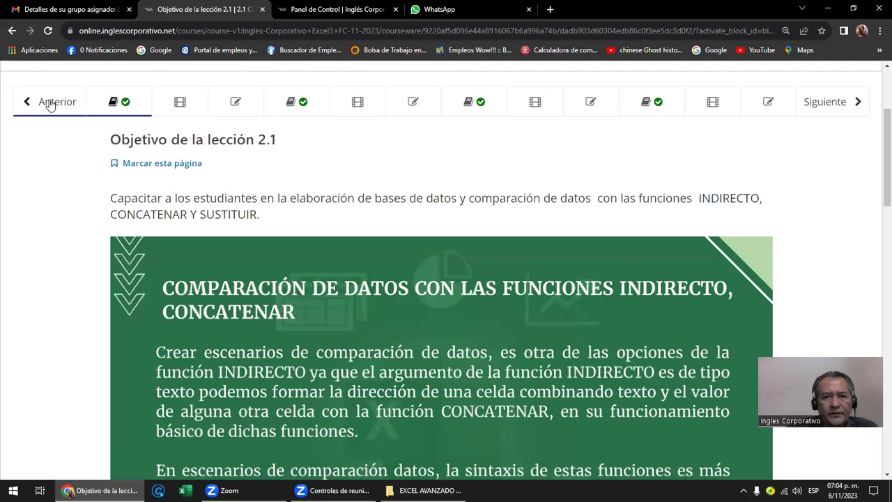
click(49, 103)
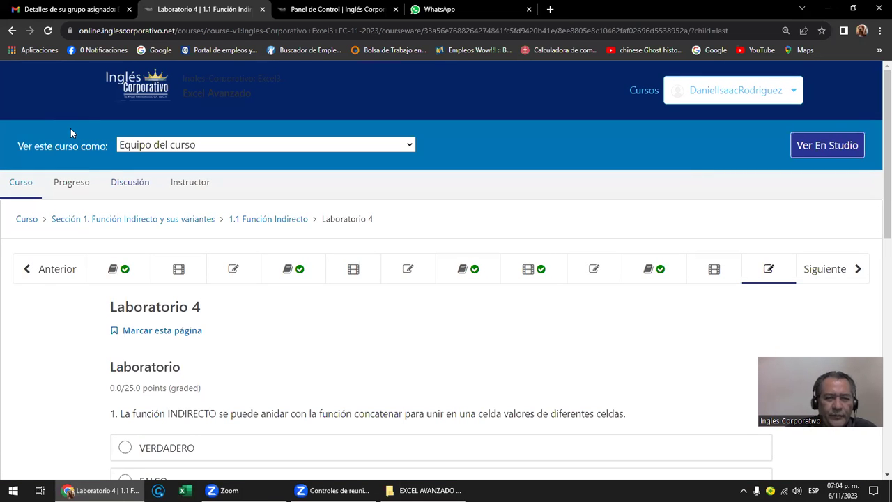
Step: Return to the Indirecto y Concatenar video unit and scroll through it
click(48, 270)
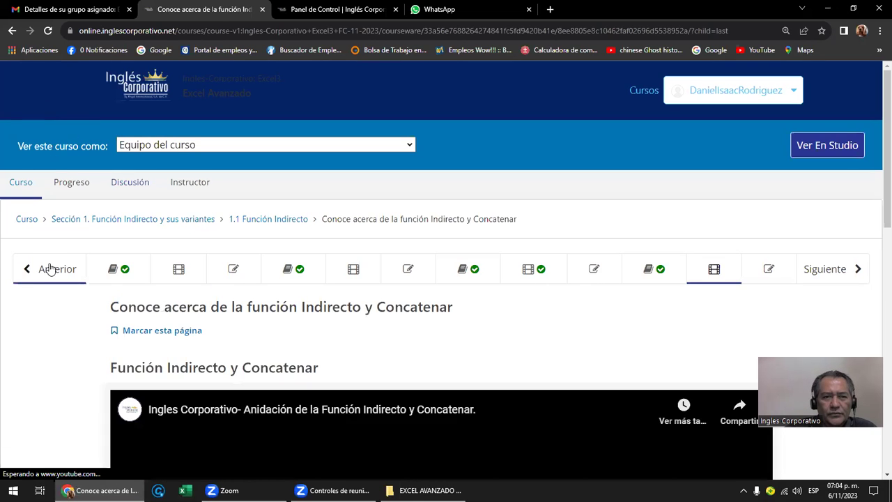
scroll(50, 269, down, 2)
scroll(52, 269, down, 1)
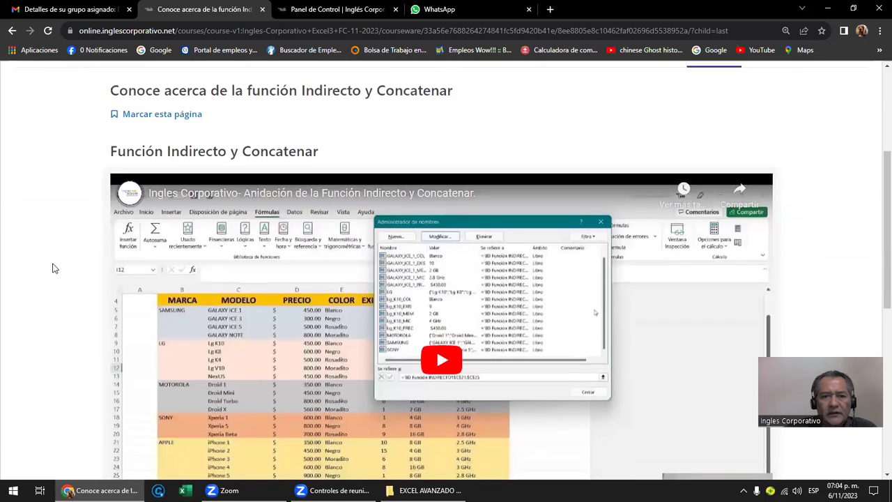
scroll(52, 269, down, 1)
scroll(277, 320, down, 2)
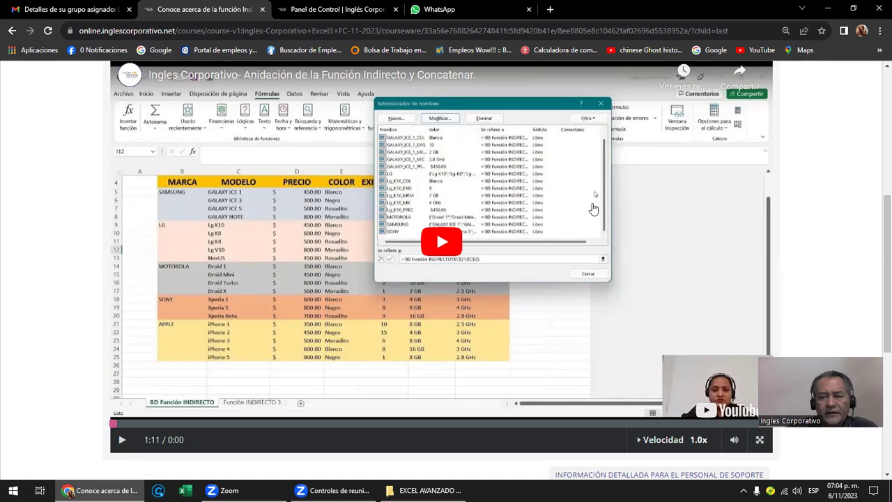
scroll(592, 199, up, 2)
scroll(591, 198, up, 2)
scroll(589, 200, up, 1)
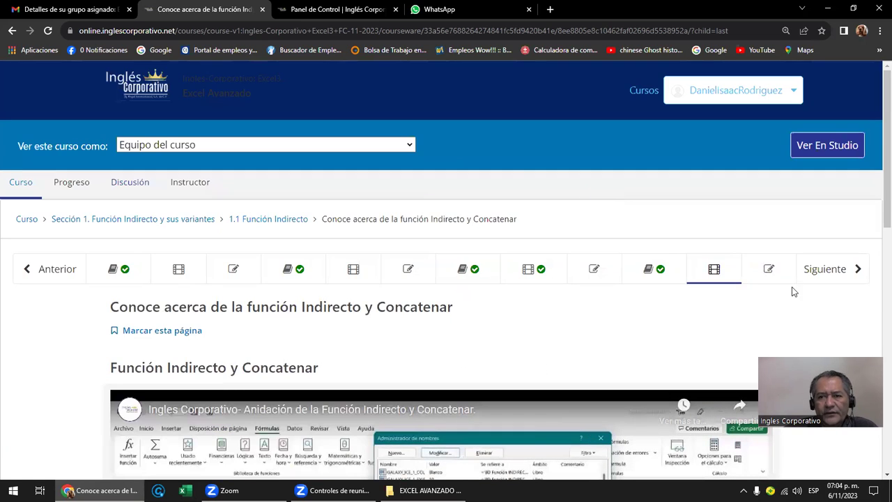
Step: Advance past the Laboratorio 4 quiz to the Objetivo de la lección 2.1 page
click(832, 271)
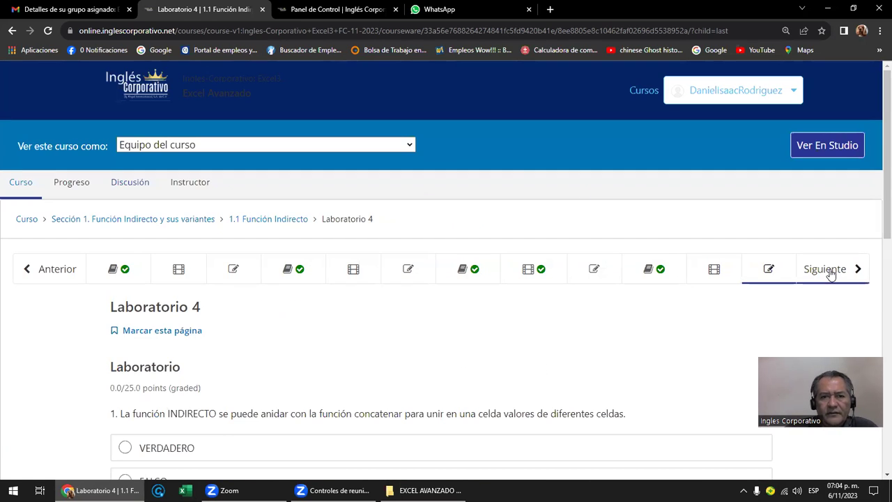
click(832, 272)
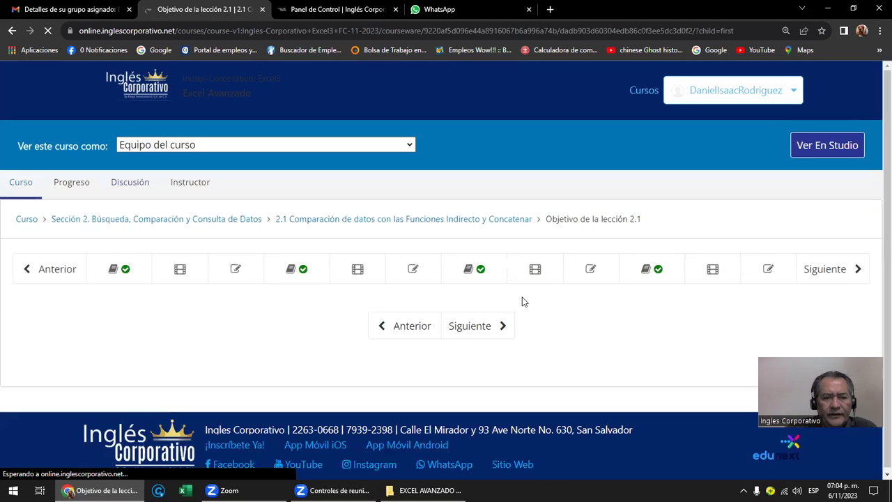
scroll(416, 308, down, 2)
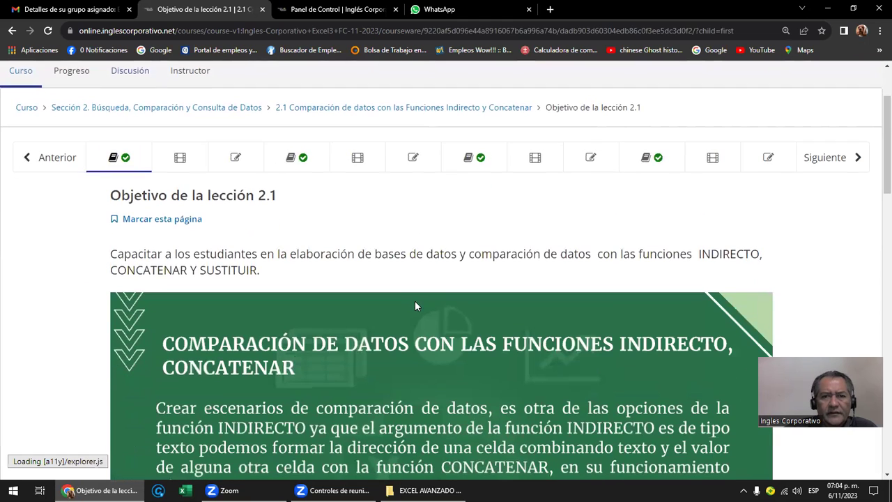
Step: Review the earlier messages in the WhatsApp group chat
click(322, 10)
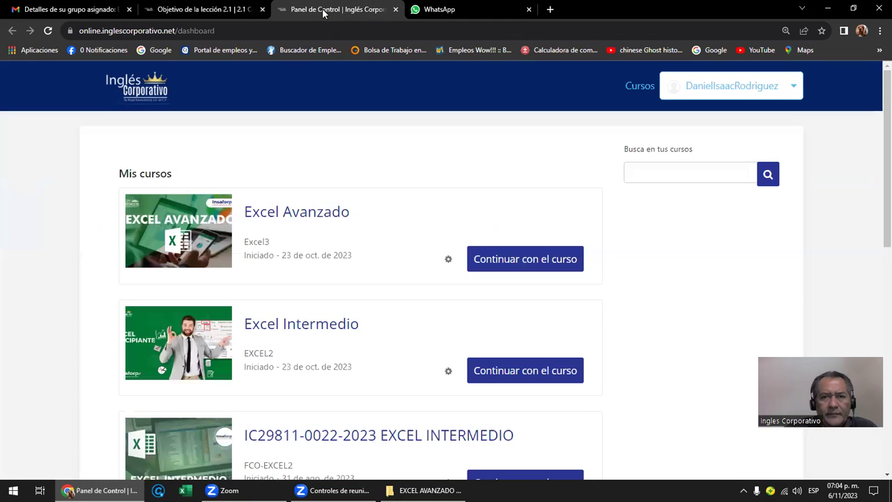
click(455, 10)
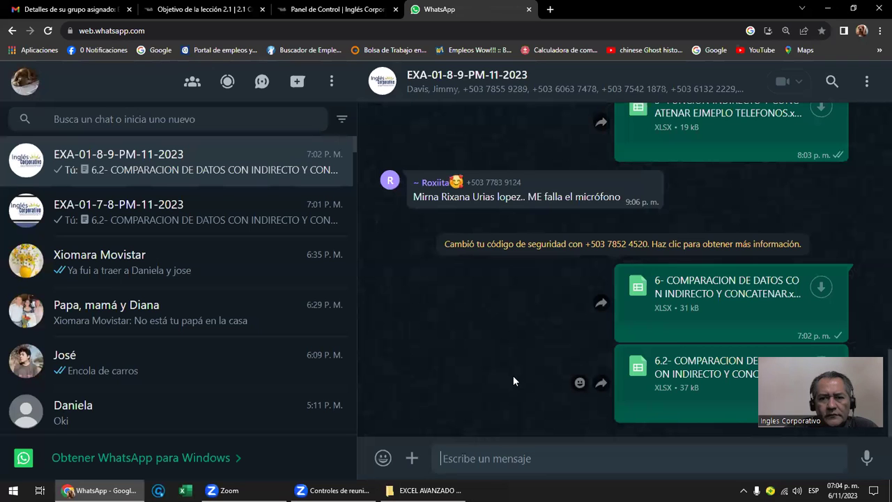
scroll(499, 359, up, 3)
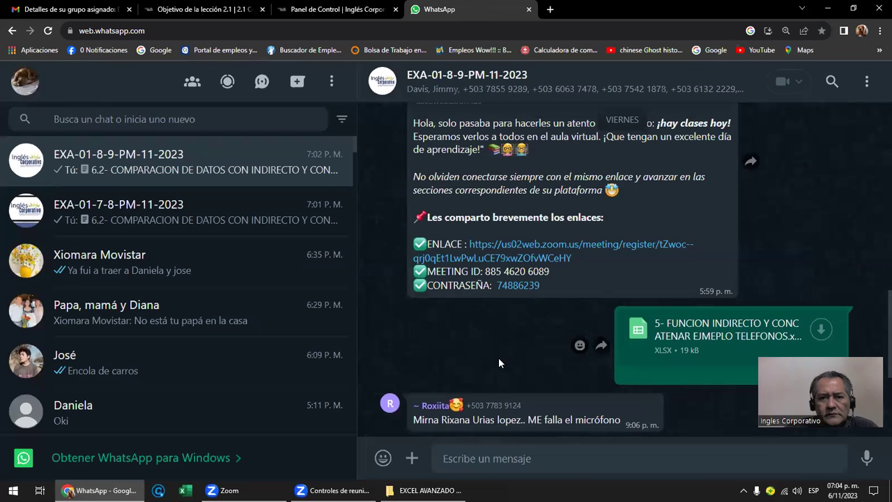
scroll(498, 357, up, 3)
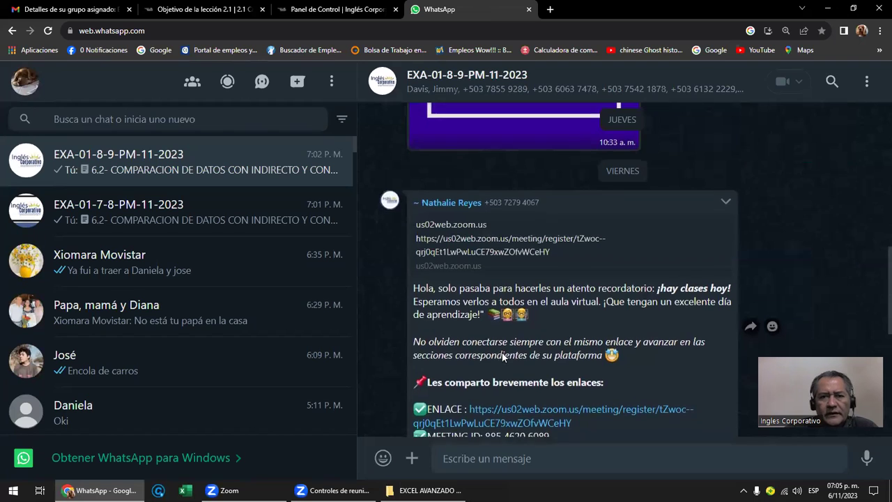
scroll(500, 359, down, 1)
Step: Return through the course dashboard to the lesson 2.1 objective page
click(324, 10)
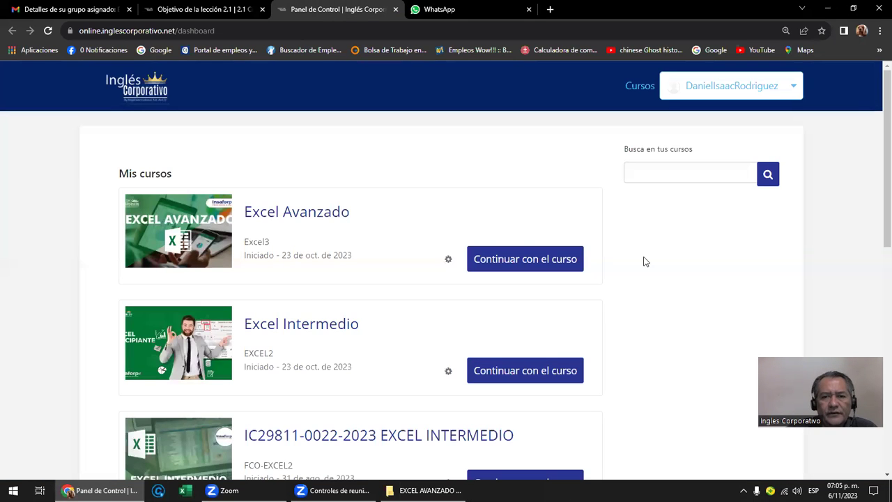
click(206, 10)
scroll(728, 319, down, 1)
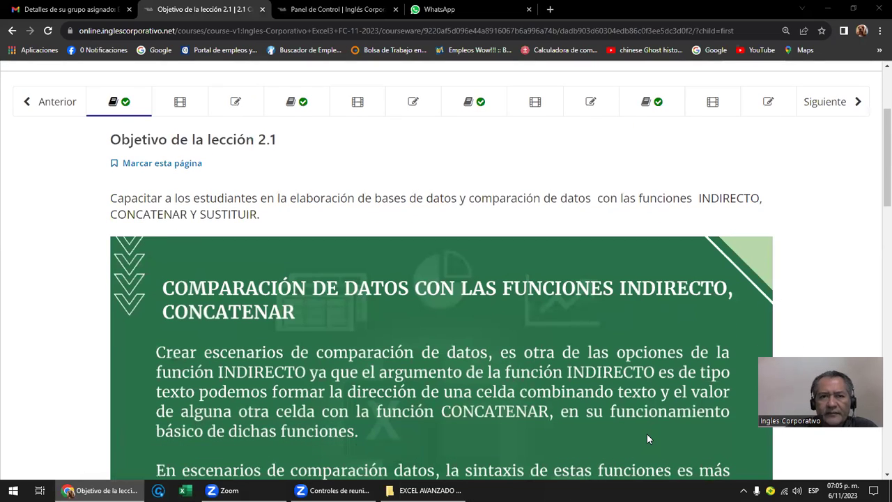
scroll(329, 198, down, 2)
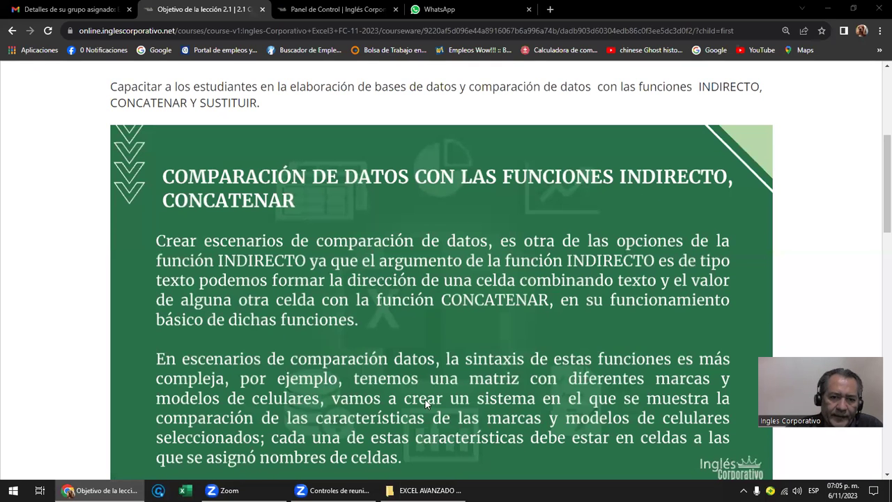
scroll(427, 405, down, 2)
scroll(427, 405, down, 2)
scroll(428, 404, down, 2)
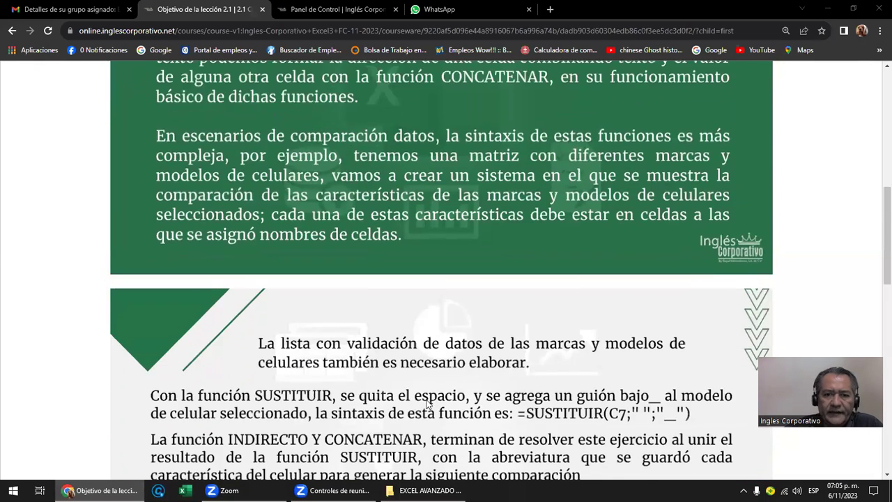
scroll(431, 403, down, 1)
scroll(431, 403, down, 1)
scroll(433, 402, down, 1)
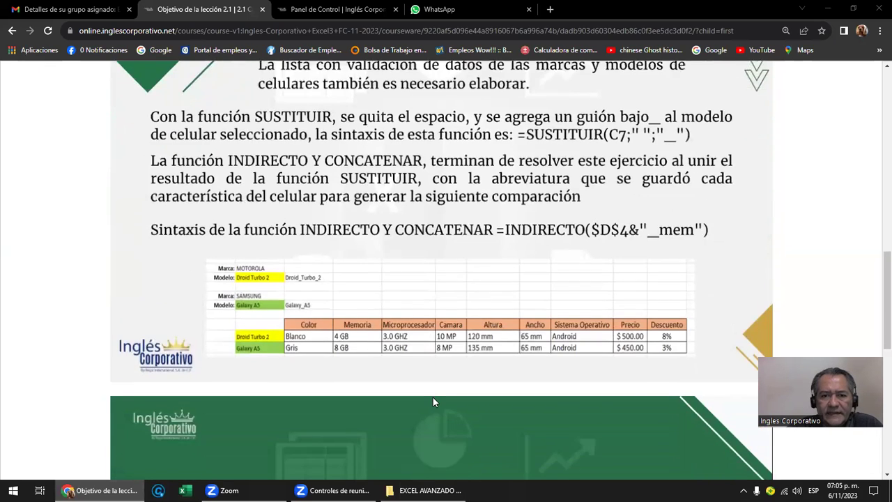
scroll(433, 402, down, 1)
scroll(434, 402, down, 1)
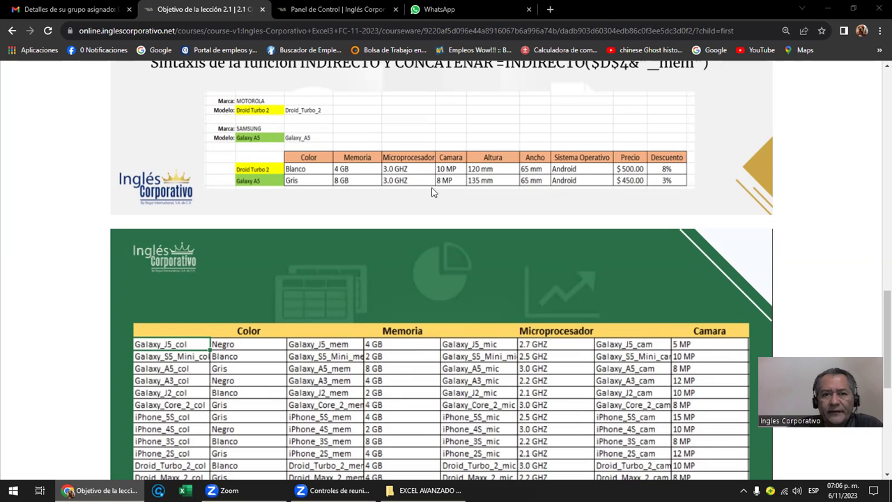
Step: Scroll through the slide of named cells such as Galaxy_J5_col and Droid_Turbo_mem
scroll(432, 189, down, 3)
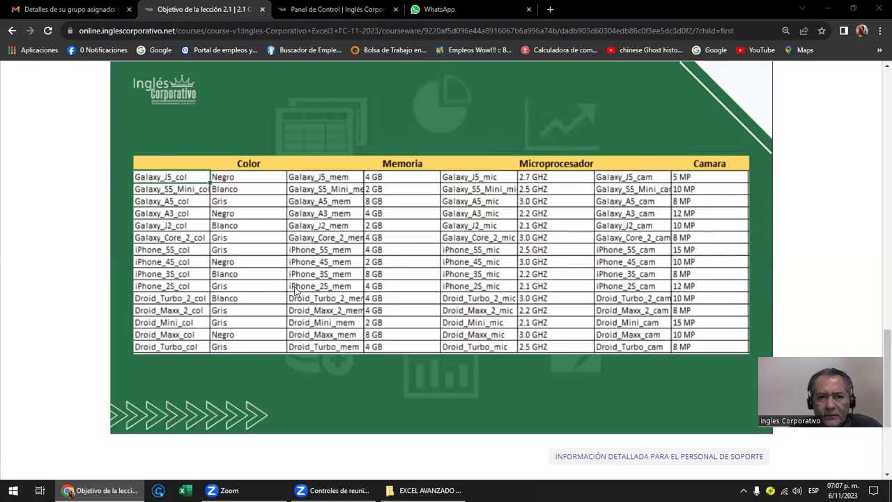
scroll(294, 291, up, 3)
scroll(294, 287, up, 3)
scroll(291, 288, down, 2)
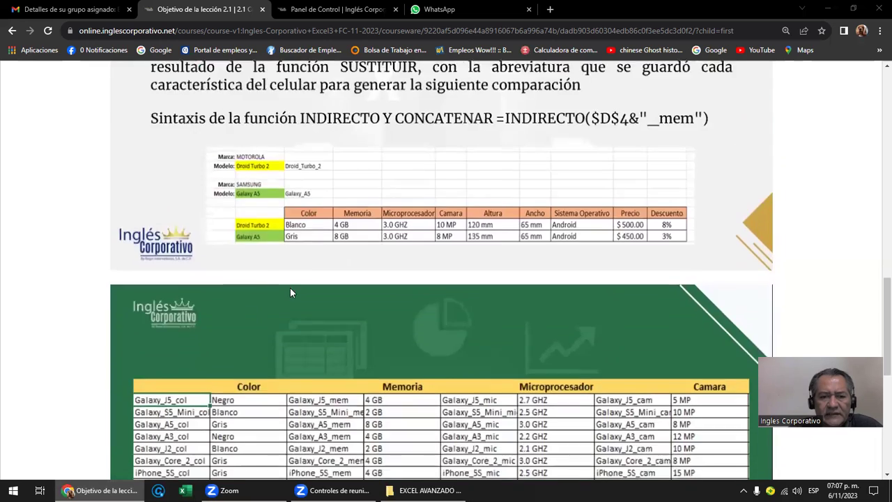
scroll(291, 293, down, 3)
Step: Open the 6- COMPARACION DE DATOS CON INDIRECTO Y CONCATENAR workbook from the EXCEL AVANZADO 8 PM folder
click(432, 488)
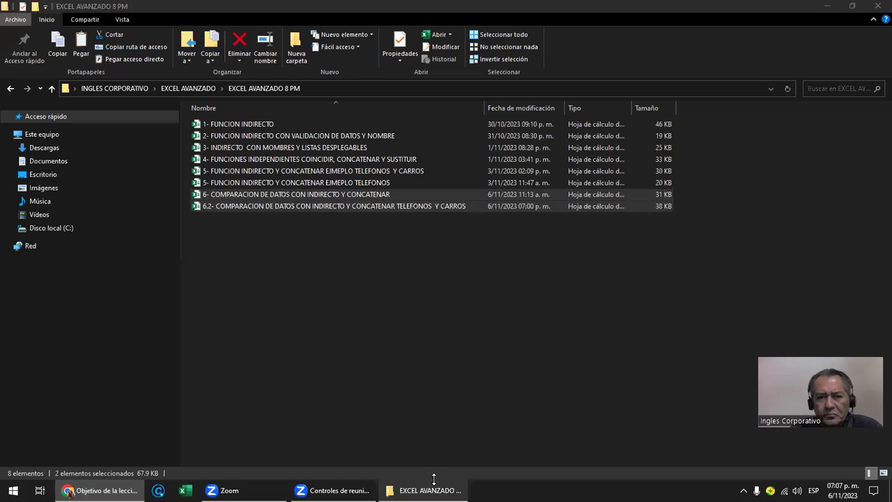
click(365, 339)
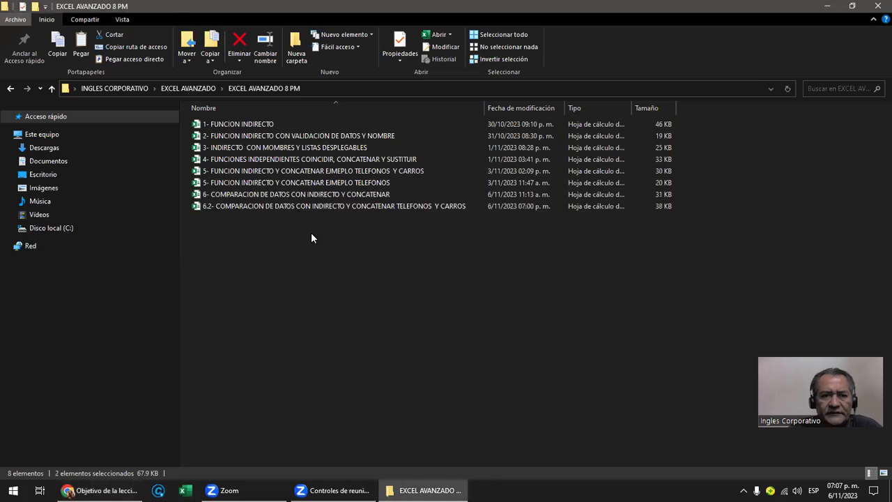
click(294, 198)
click(293, 199)
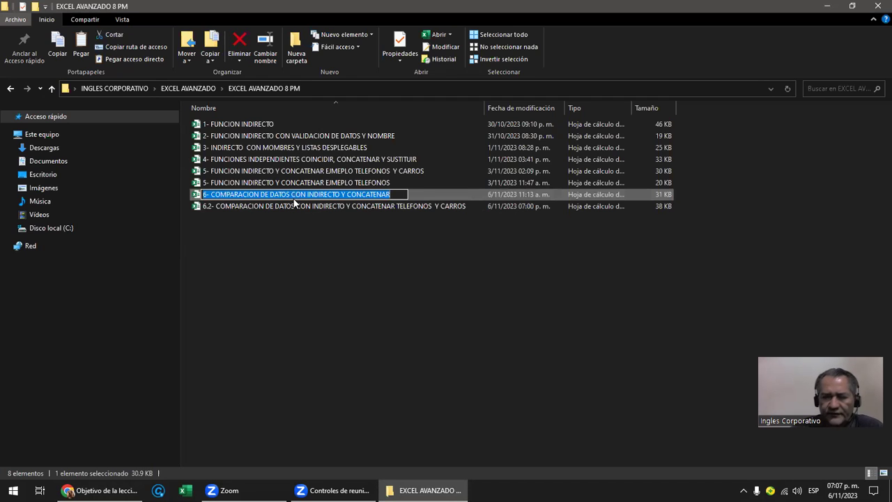
key(Return)
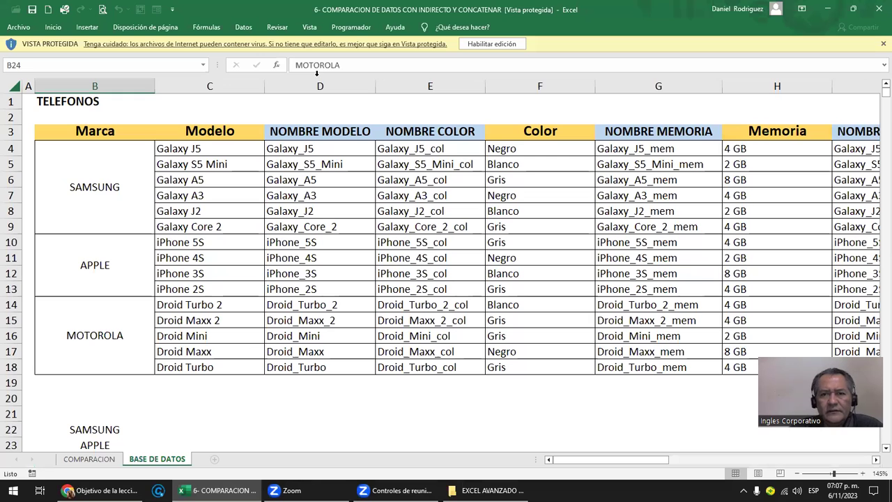
Step: Toggle the Excel window between restored and maximized size twice
double_click(214, 5)
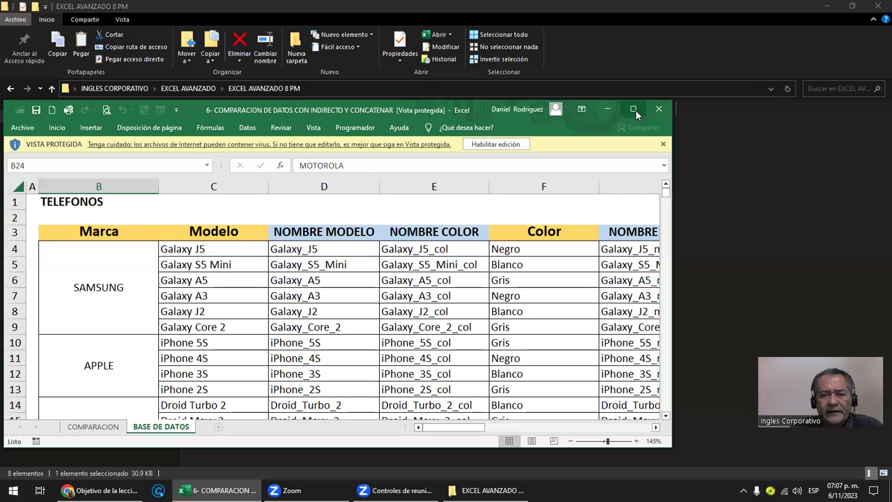
click(633, 110)
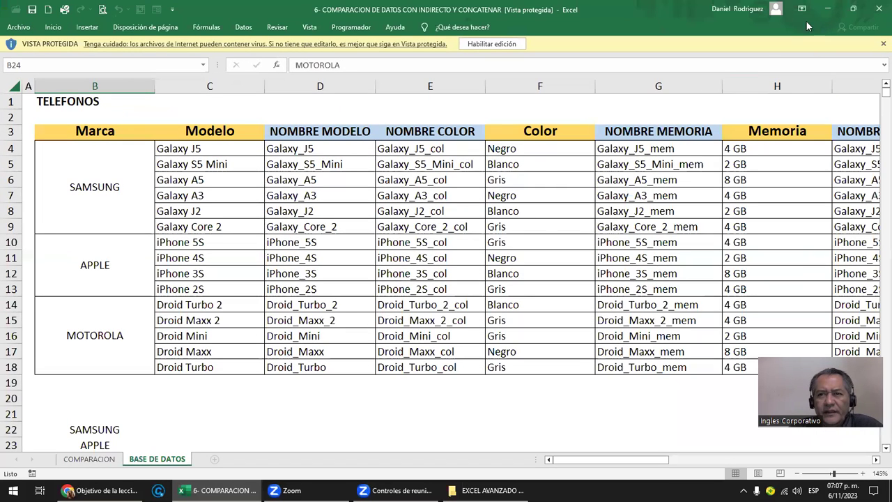
double_click(203, 12)
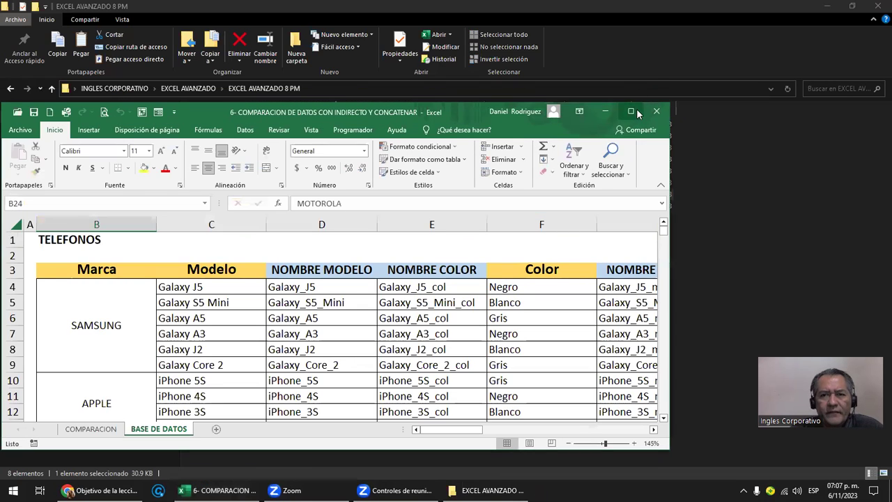
click(636, 110)
Step: Close the comparison workbook and go to the EXCEL AVANZADO 7 PM folder
click(879, 7)
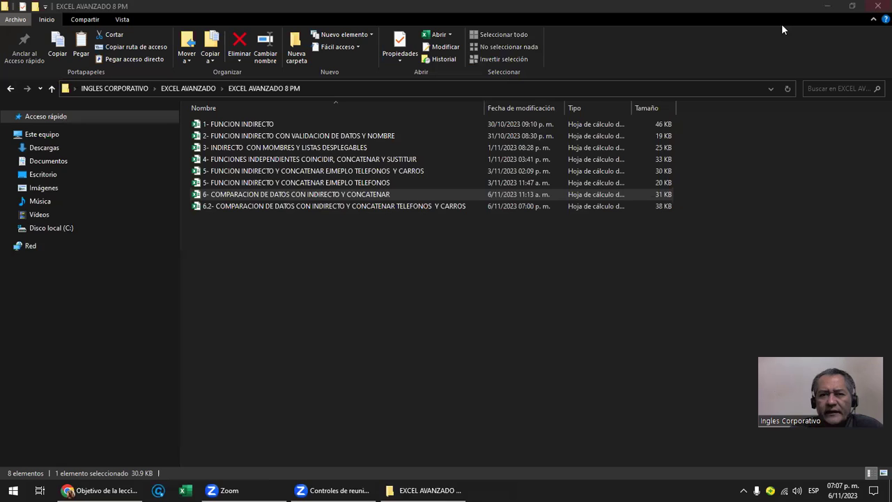
click(51, 88)
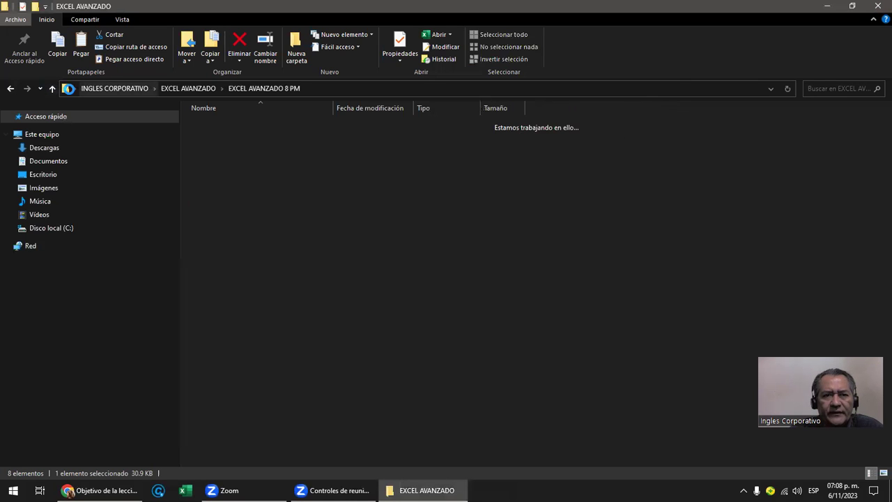
double_click(260, 126)
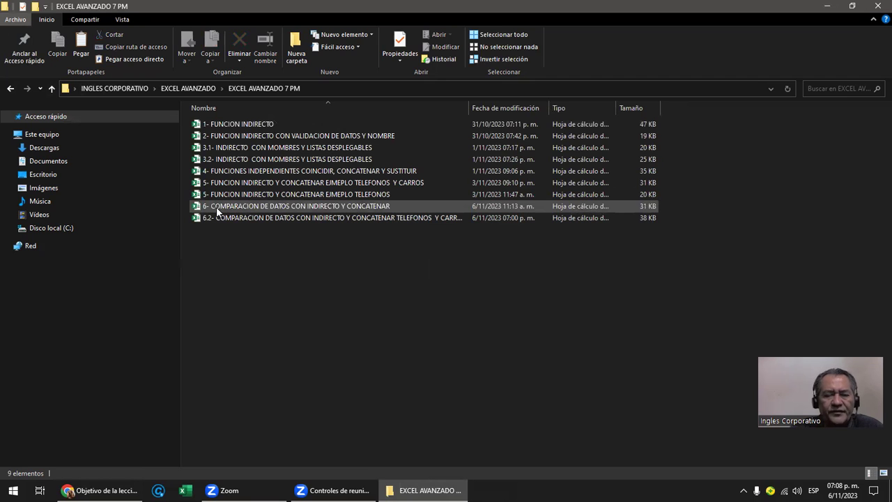
Step: Open the 6.2 phones and cars workbook from the 7 PM folder
click(216, 209)
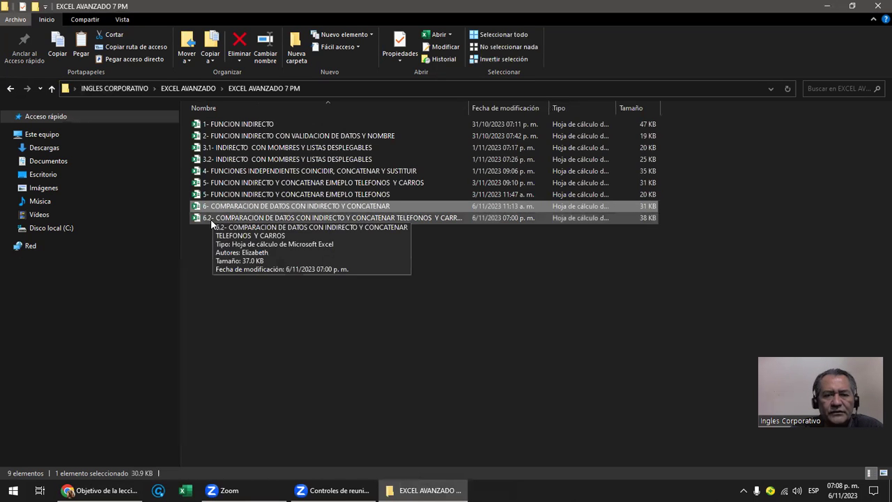
click(214, 220)
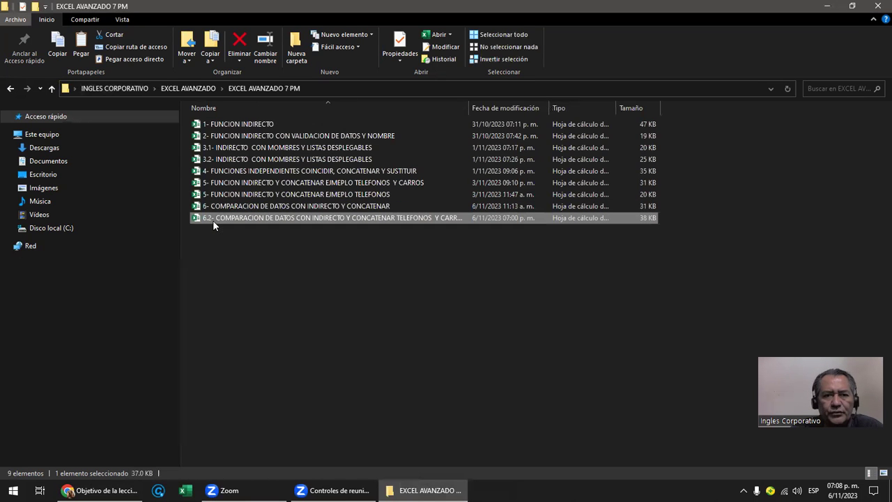
double_click(268, 218)
Step: Advance the lesson to the data-comparison video unit, then pick workbook 6 in the 7 PM folder
click(101, 490)
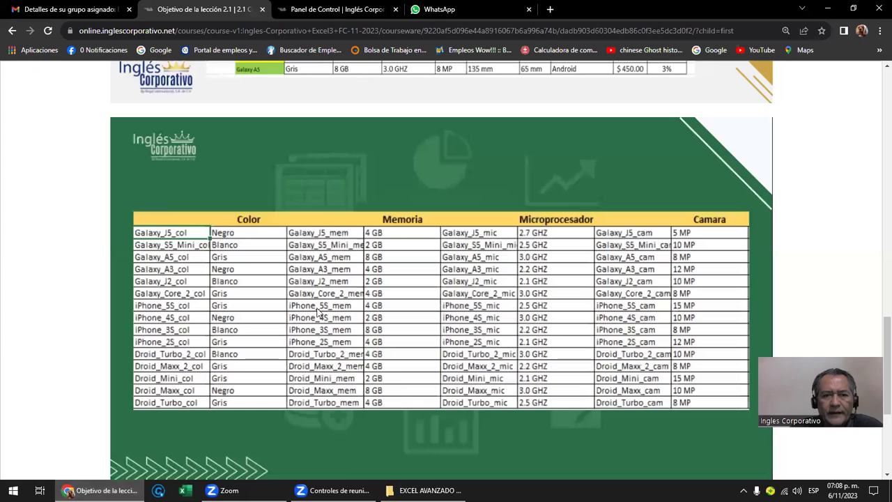
scroll(339, 261, down, 3)
scroll(338, 261, up, 4)
scroll(338, 261, up, 4)
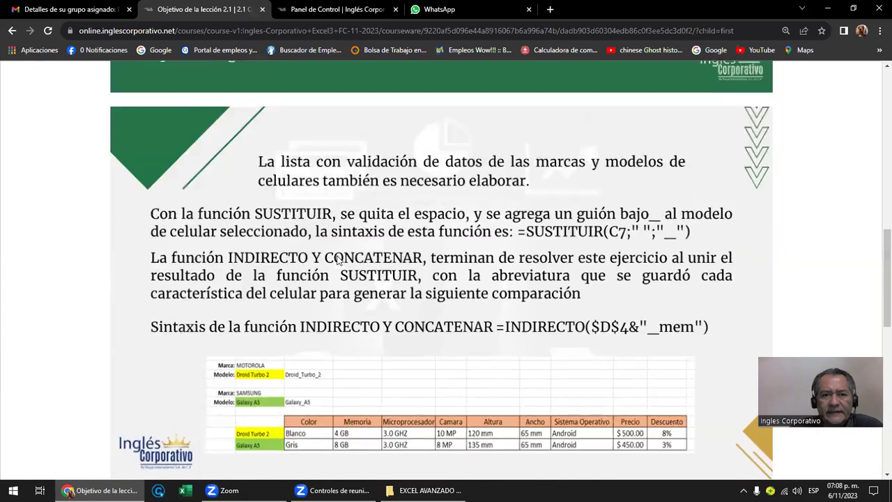
scroll(338, 261, up, 3)
scroll(343, 260, up, 1)
scroll(343, 255, up, 3)
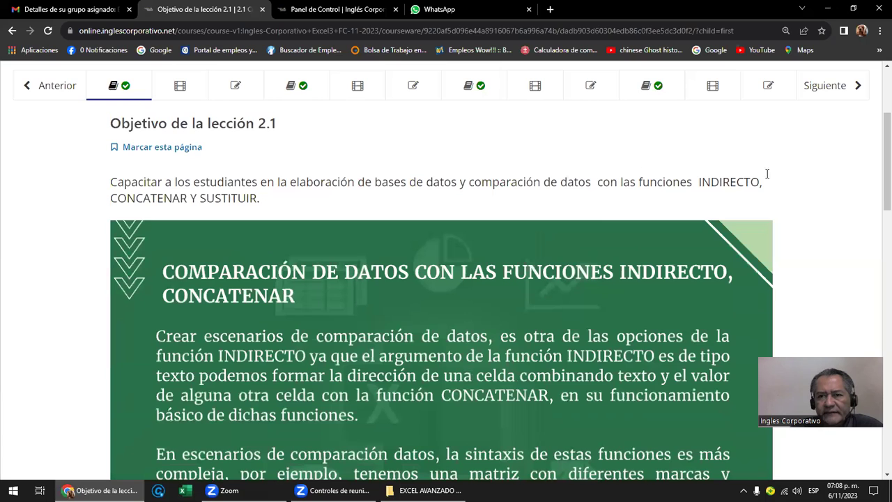
click(827, 93)
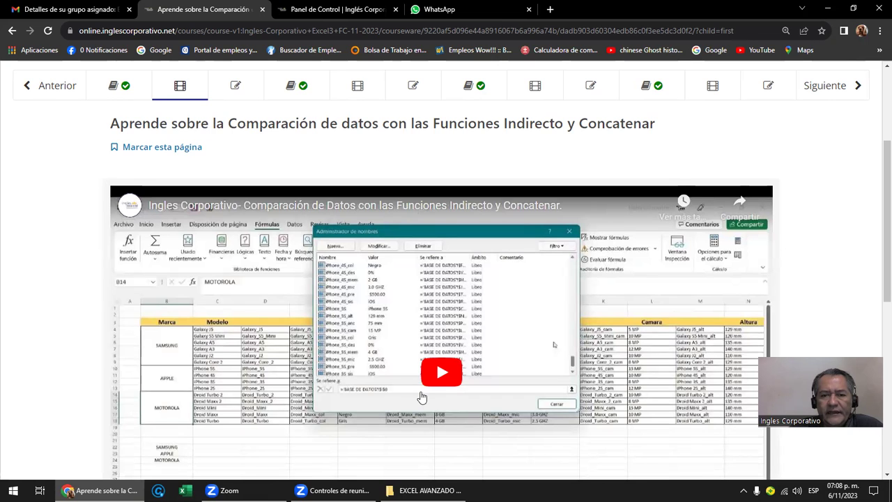
click(426, 490)
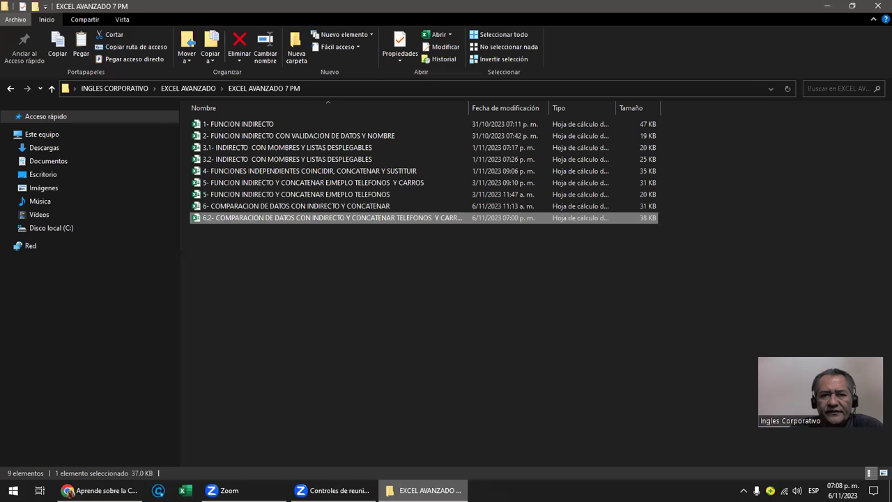
click(210, 207)
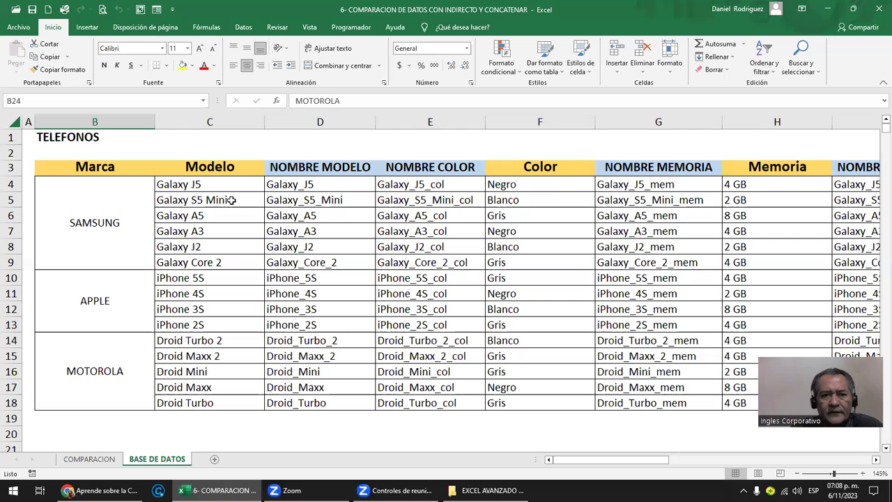
click(310, 173)
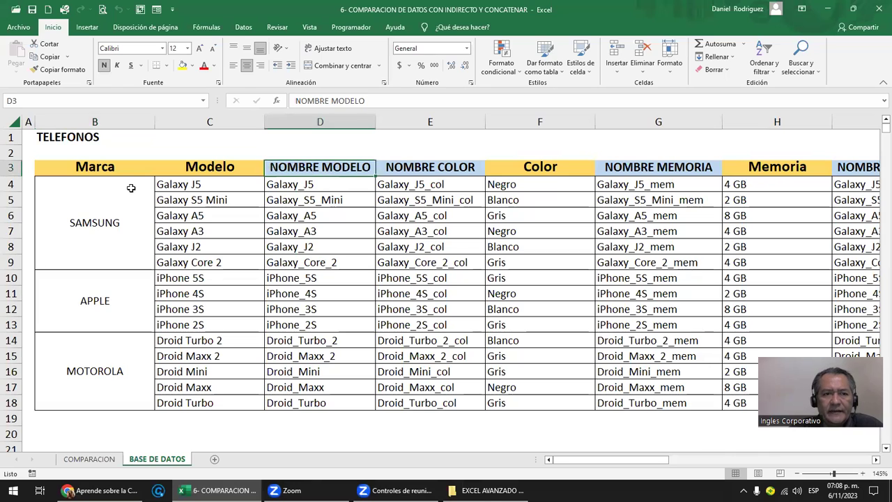
click(104, 232)
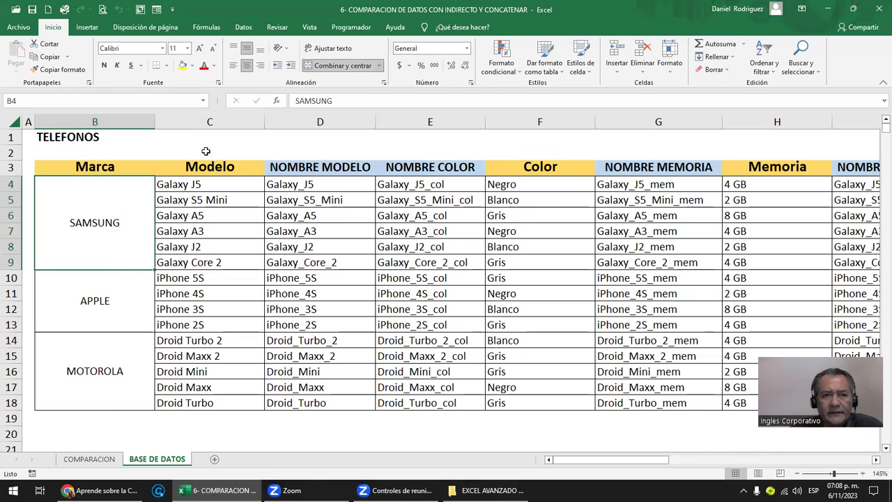
click(209, 122)
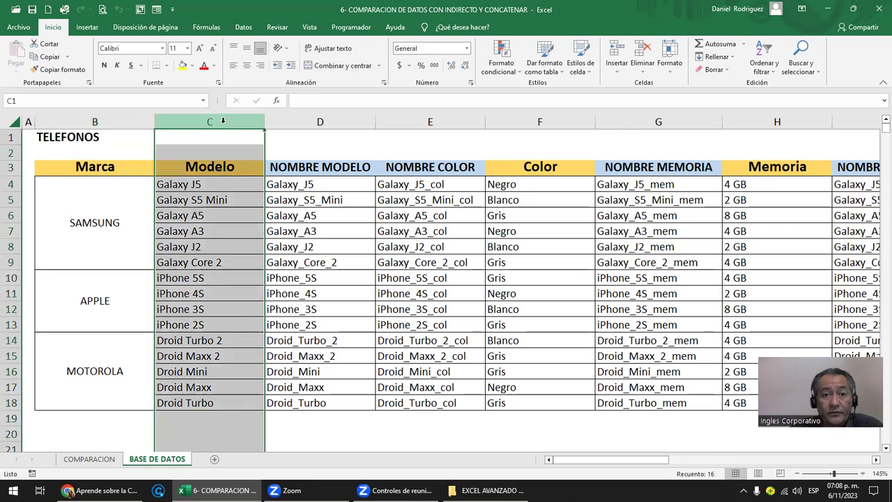
click(320, 122)
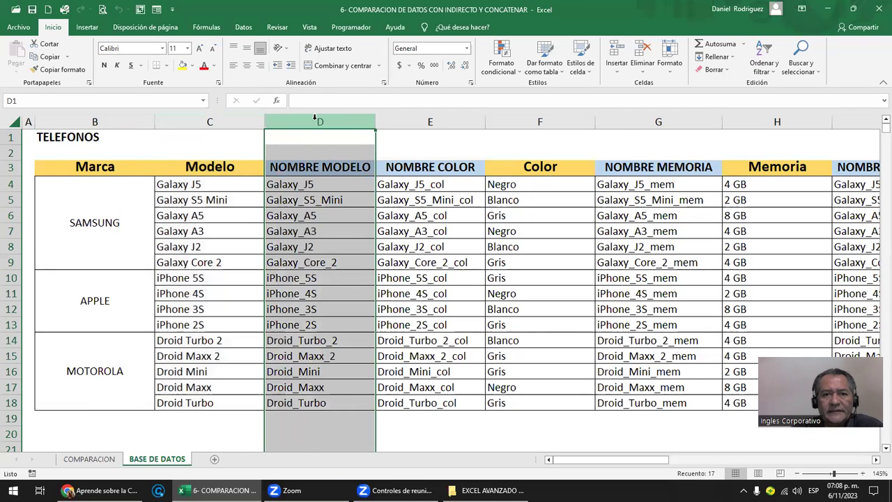
click(311, 190)
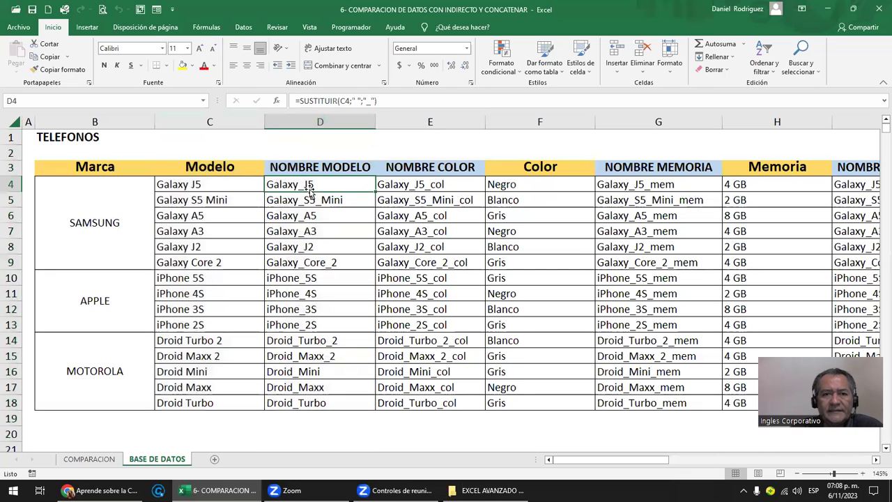
click(203, 184)
double_click(305, 186)
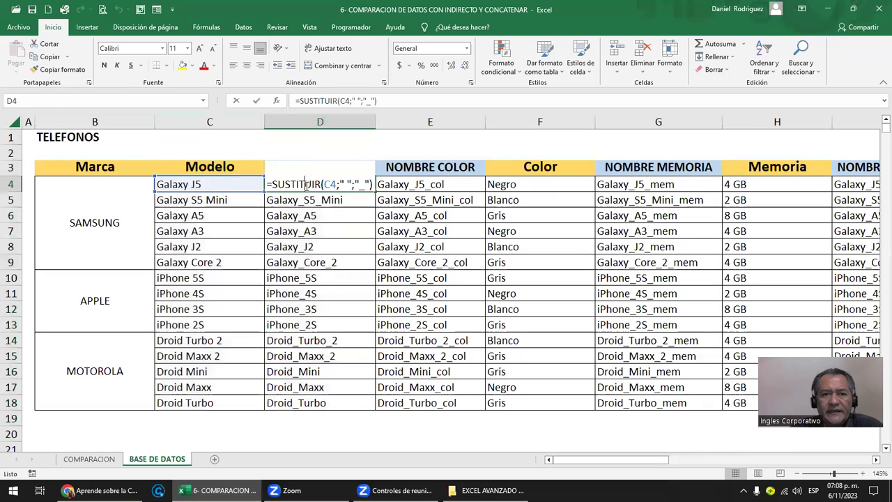
key(Escape)
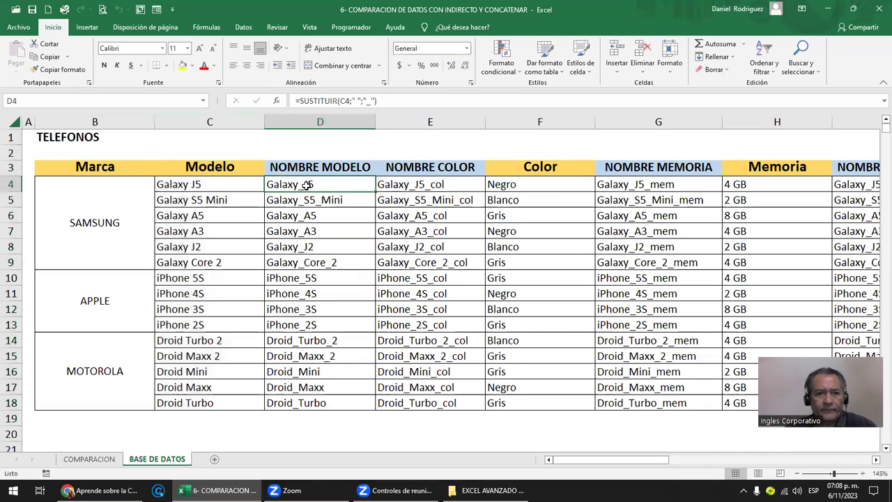
double_click(304, 201)
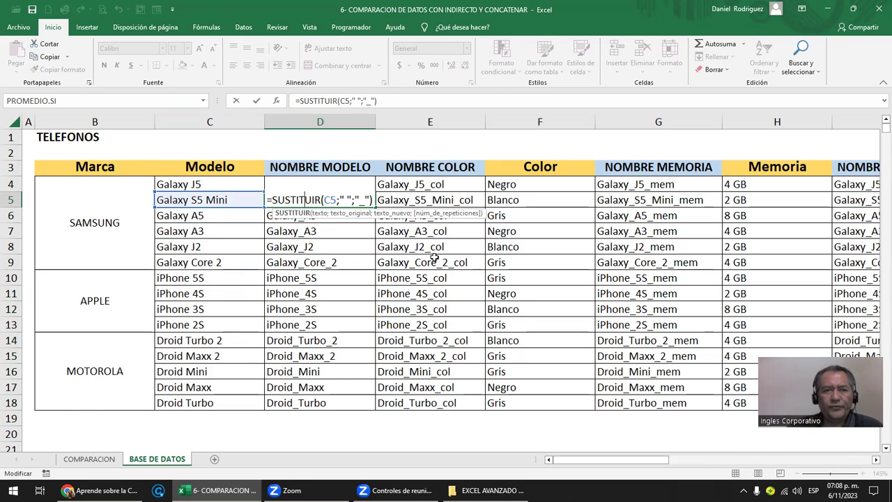
key(Escape)
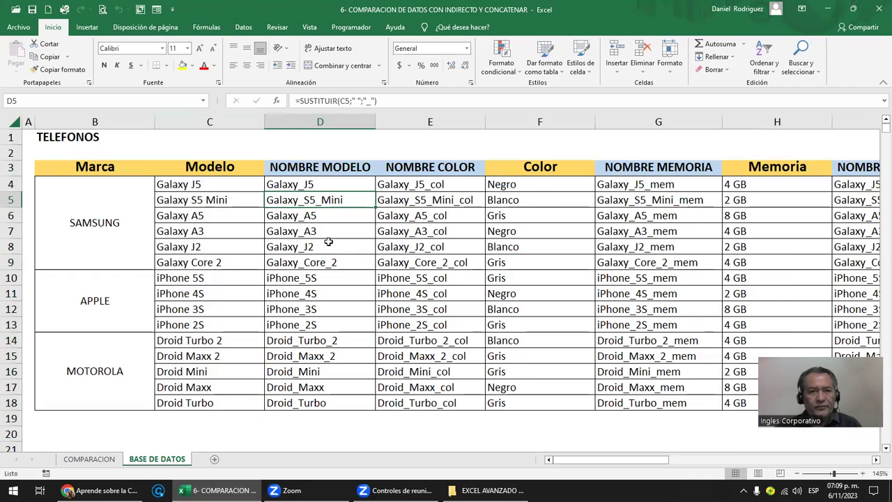
scroll(328, 242, up, 1)
Step: Step through row 5's cells, then clear the SUSTITUIR formula from cell D4
scroll(328, 241, up, 1)
scroll(328, 242, up, 1)
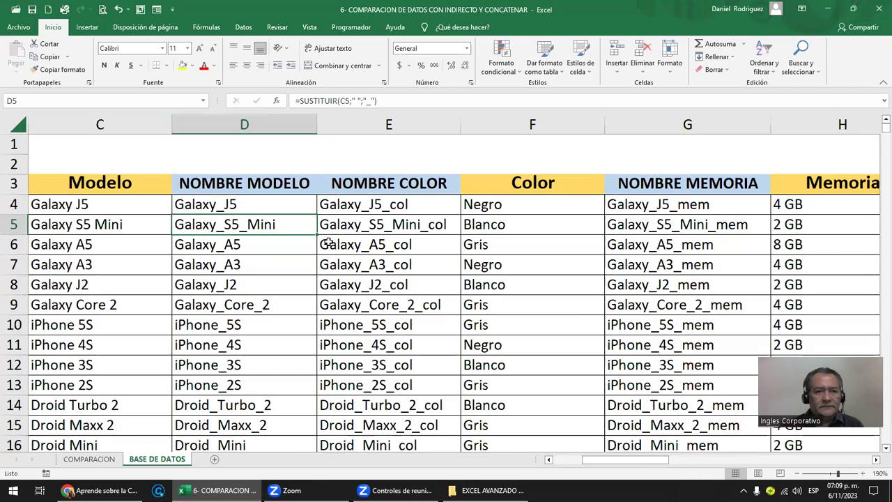
key(Left)
key(Left)
key(Right)
key(Right)
key(Left)
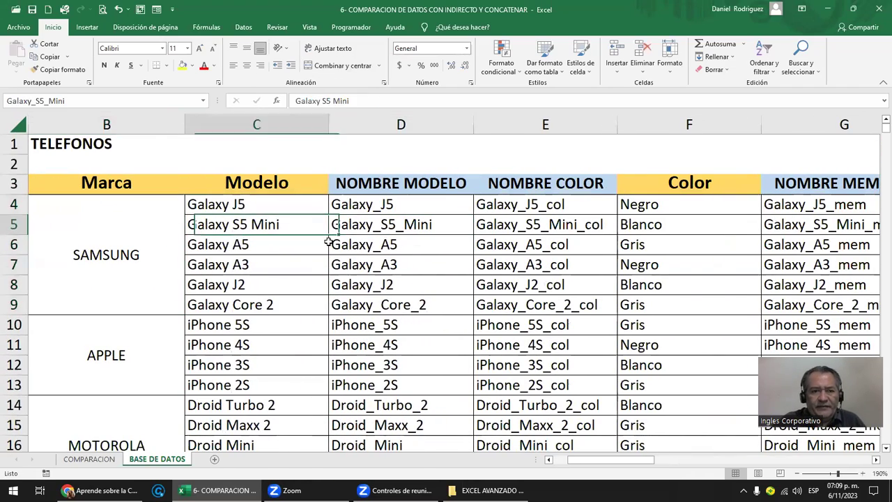
key(Left)
key(Left)
key(Right)
key(Right)
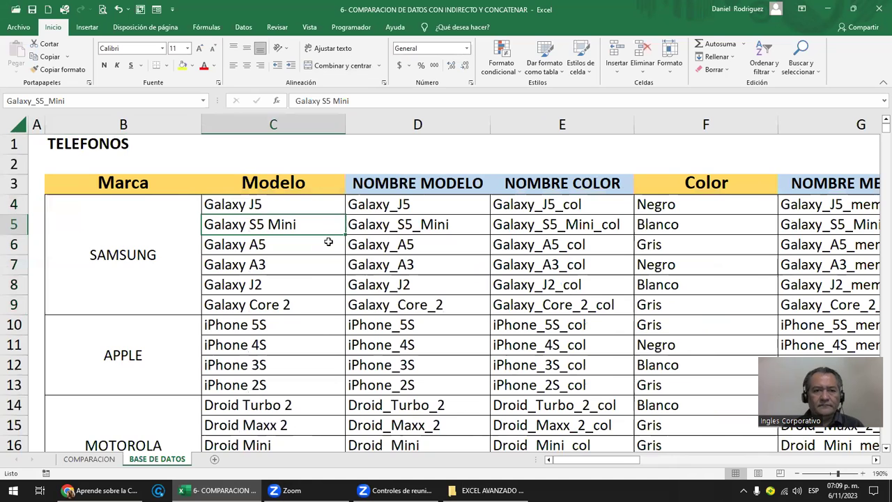
key(Up)
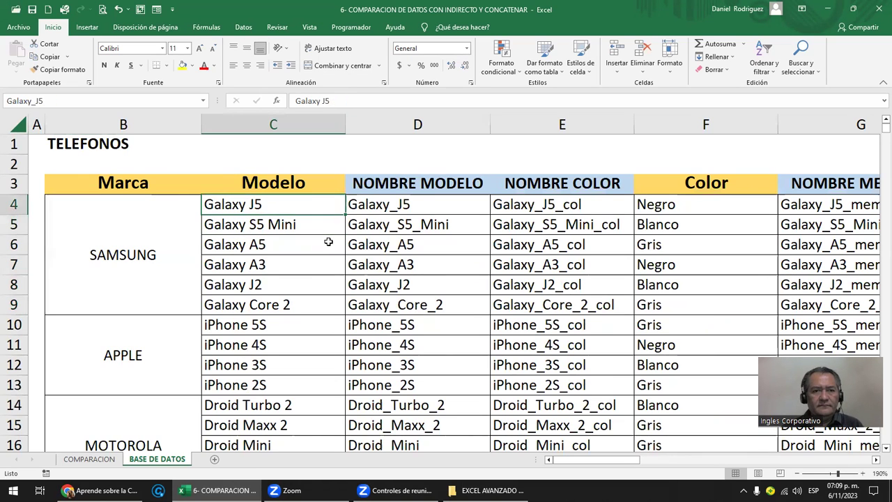
key(Right)
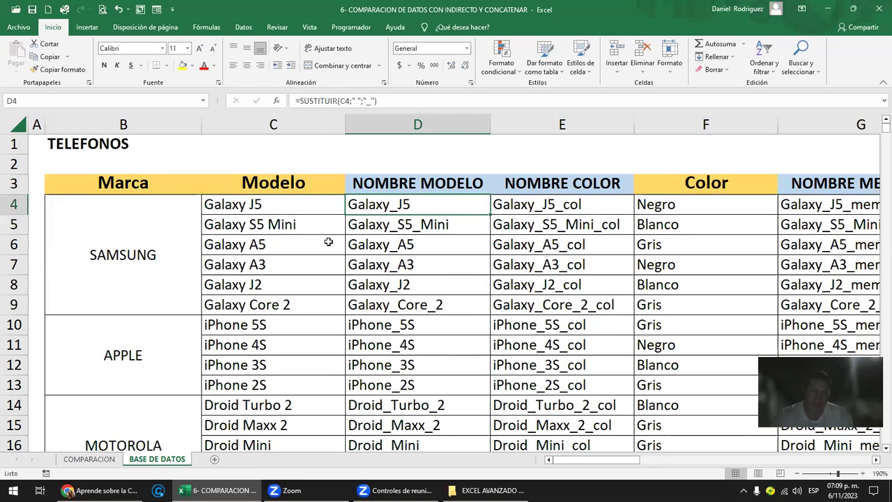
key(Delete)
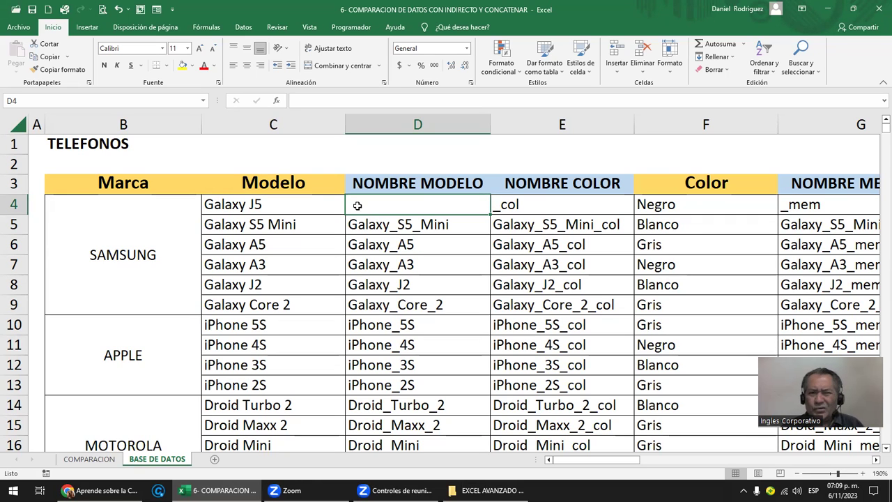
Step: Enter the name SAMSUNG_GALAXI_J5 into cell D4
text(SAMSUNG)
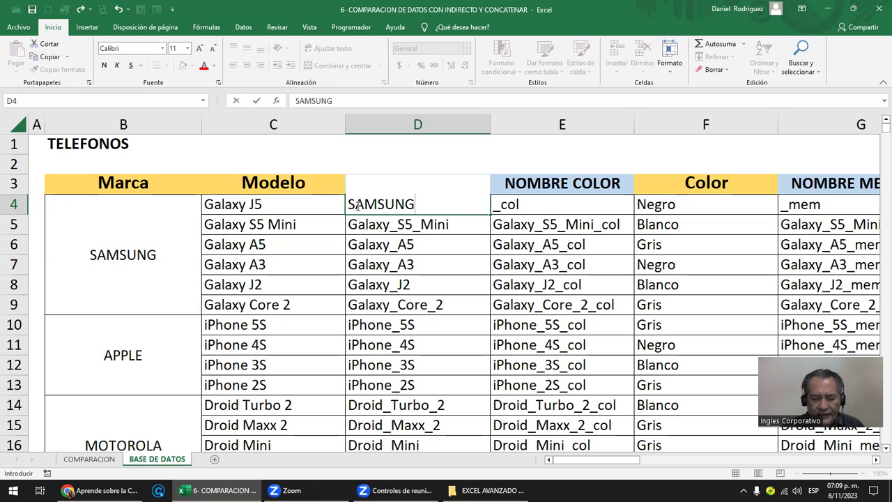
text(_GALAXI_J)
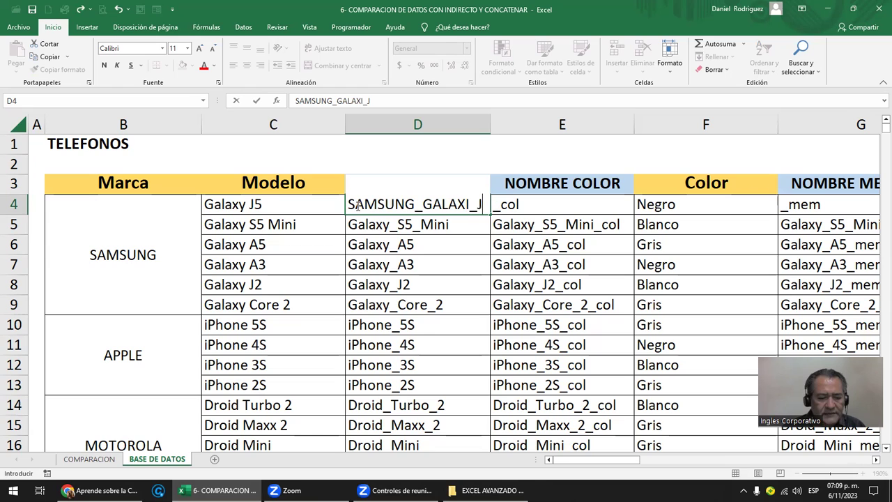
text(5)
Step: Confirm SAMSUNG_GALAXI_J5 in D4 and widen column D to fit it
key(Return)
click(357, 206)
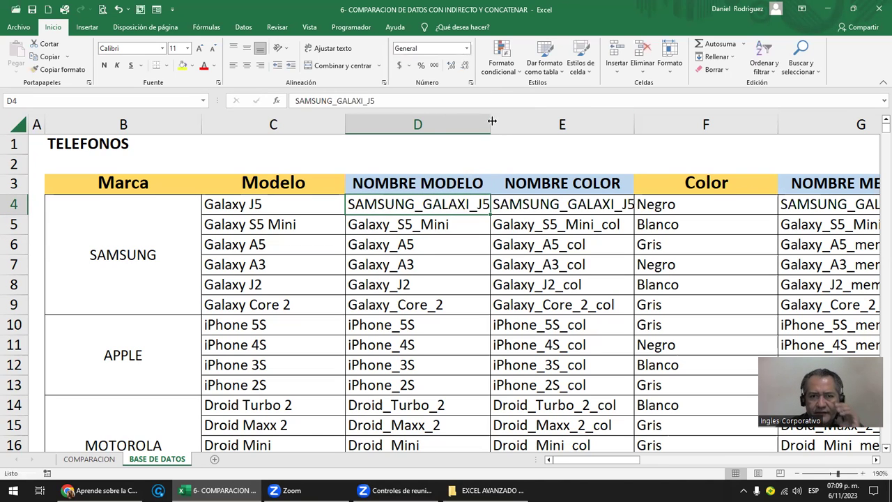
drag(494, 120, 528, 120)
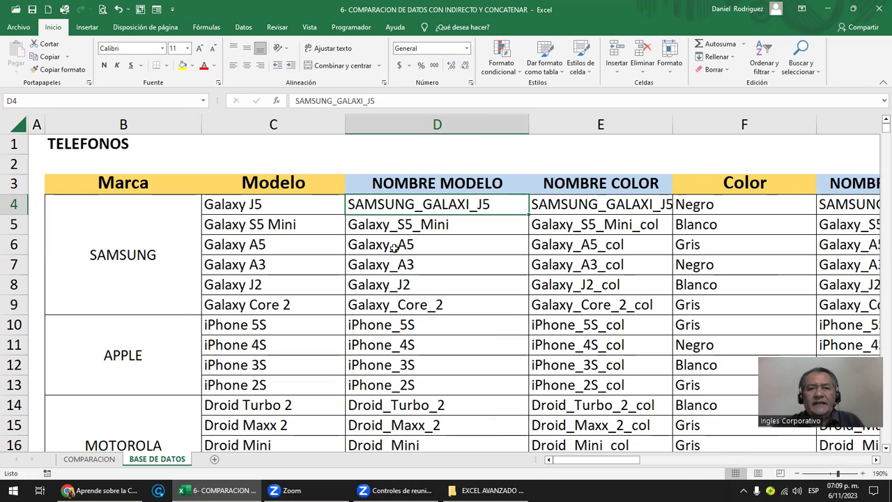
Step: Inspect D5's SUSTITUIR formula without changing it
click(436, 229)
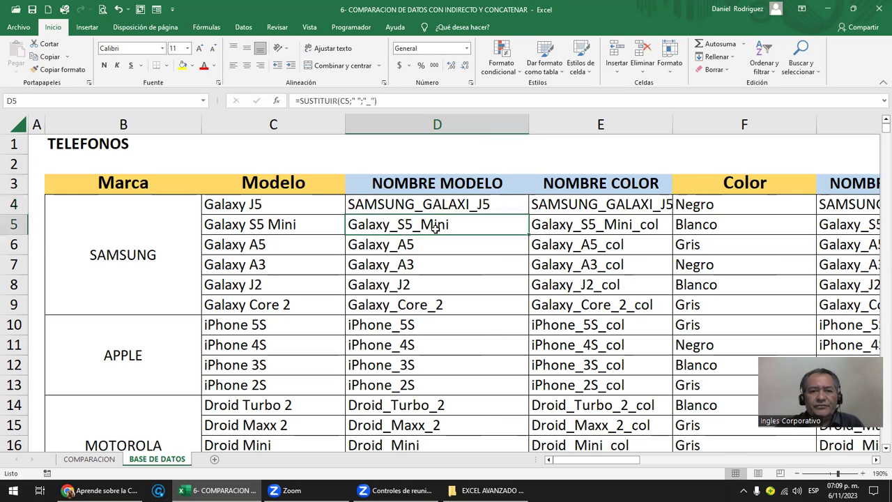
double_click(425, 224)
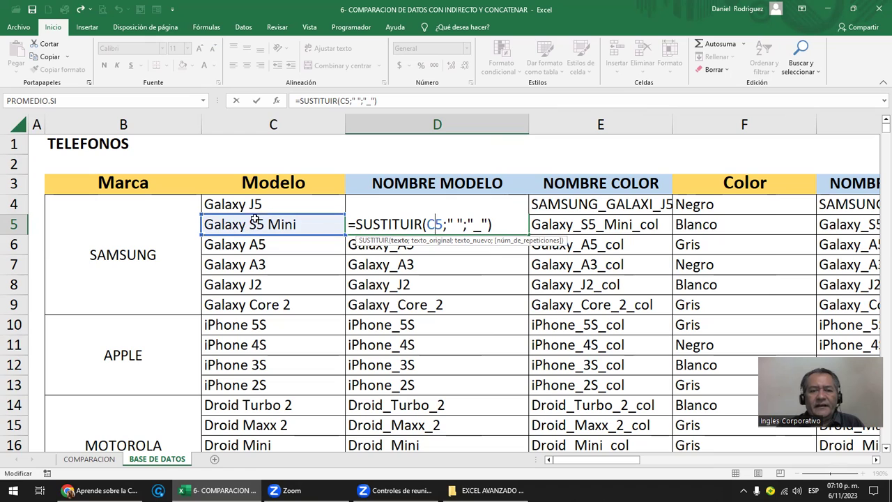
click(456, 225)
key(Return)
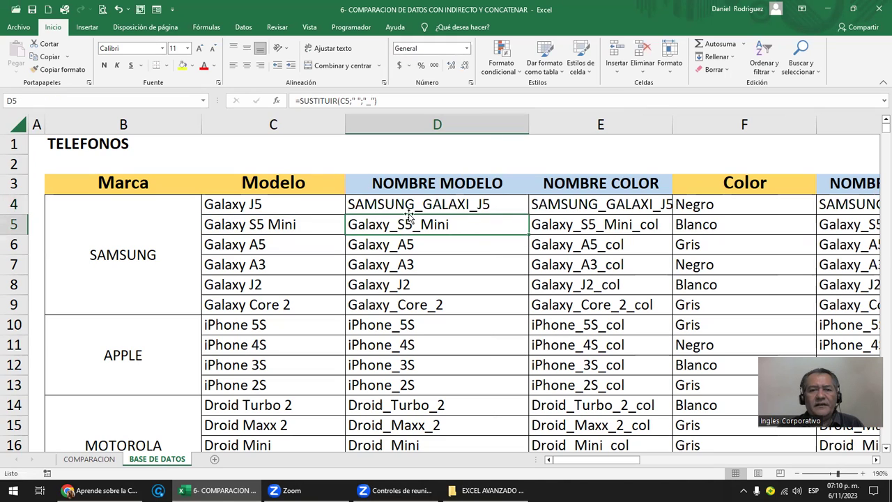
Step: Shorten D4's text to GALAXI_J5 by removing the SAMSUNG_ prefix
click(405, 203)
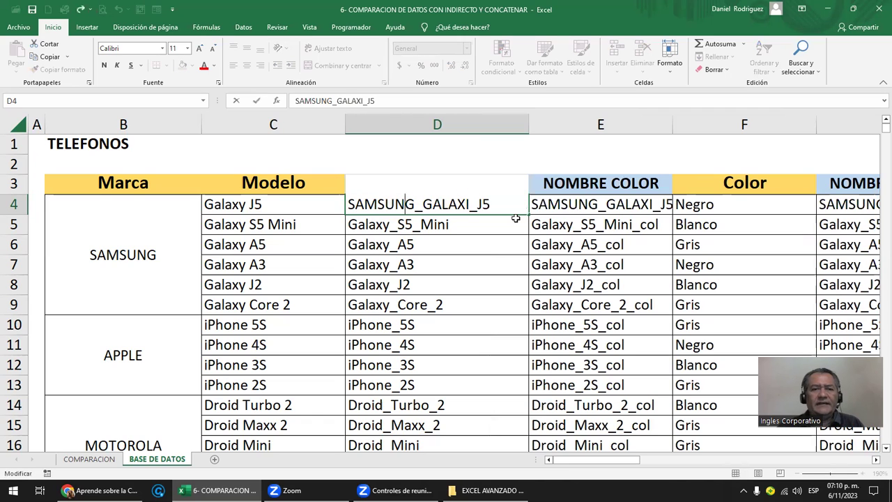
key(Left)
key(Left)
key(Left)
key(Left)
key(Left)
key(Delete)
key(Delete)
key(Delete)
key(Delete)
key(Delete)
key(Delete)
key(Delete)
key(Delete)
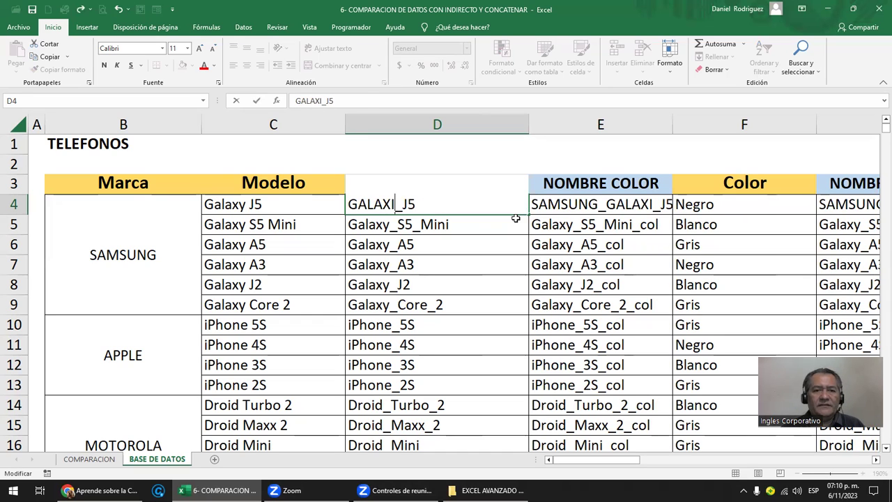
key(Return)
Step: Change D4's text to GALAXI_J5_COLOR
double_click(516, 219)
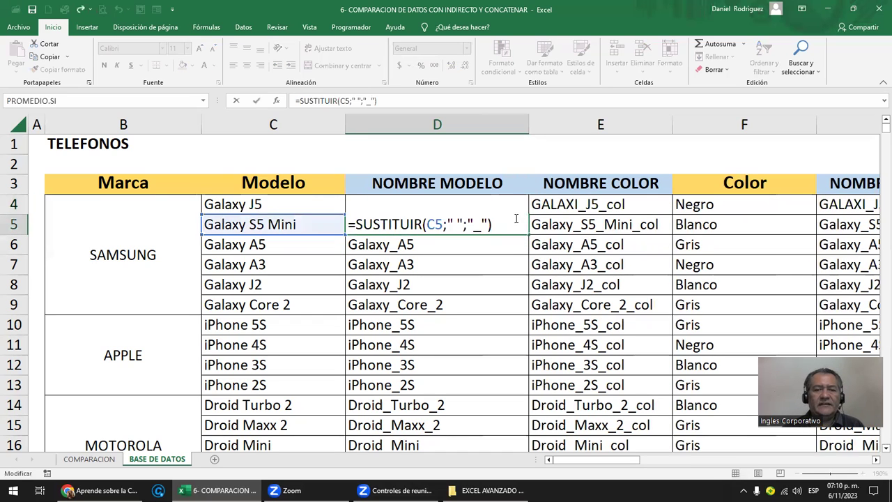
key(Escape)
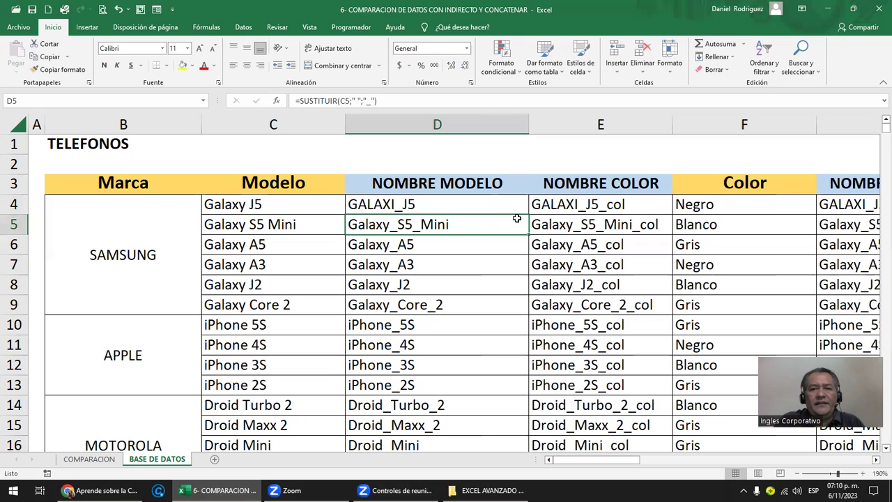
key(Up)
key(Up)
key(Down)
key(F2)
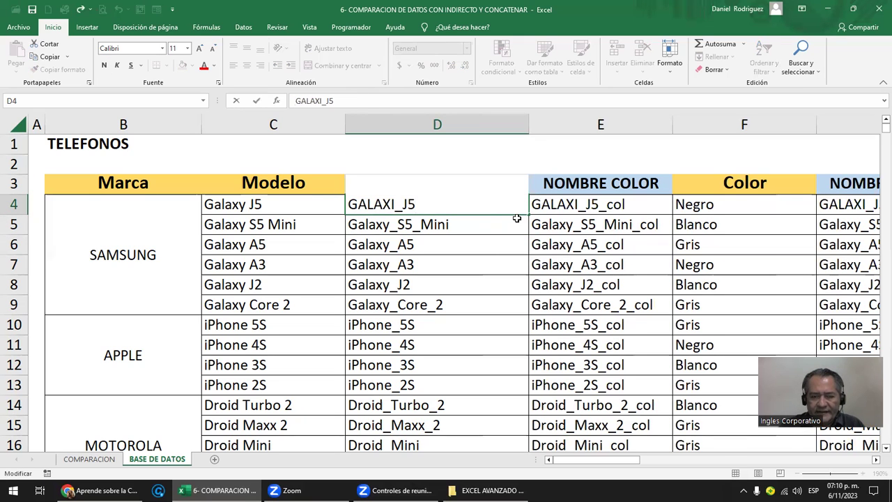
text(COLOAR)
key(BackSpace)
key(BackSpace)
key(BackSpace)
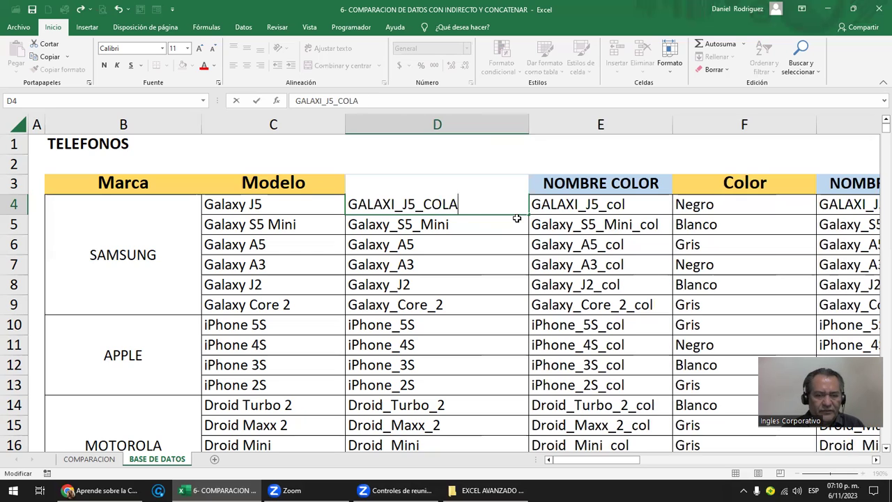
key(BackSpace)
text(OR)
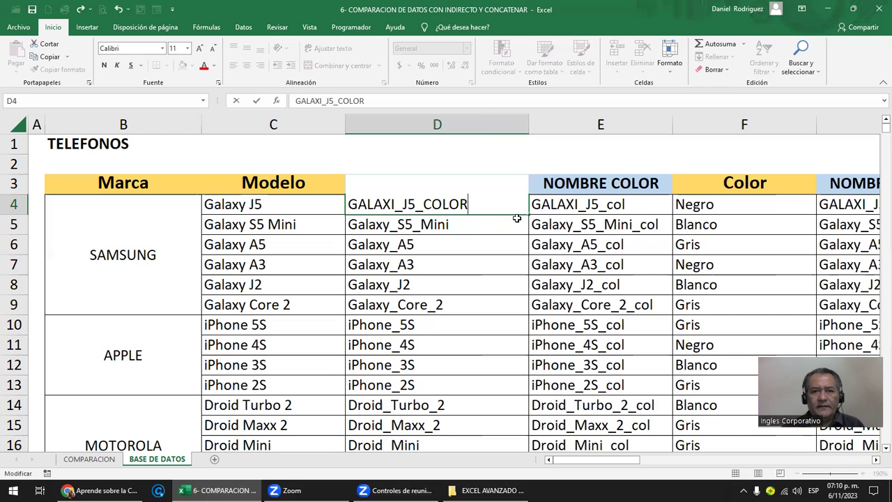
key(Return)
Step: Try replacing D4's COLOR suffix with a memory suffix, then cancel the edit
key(Up)
key(F2)
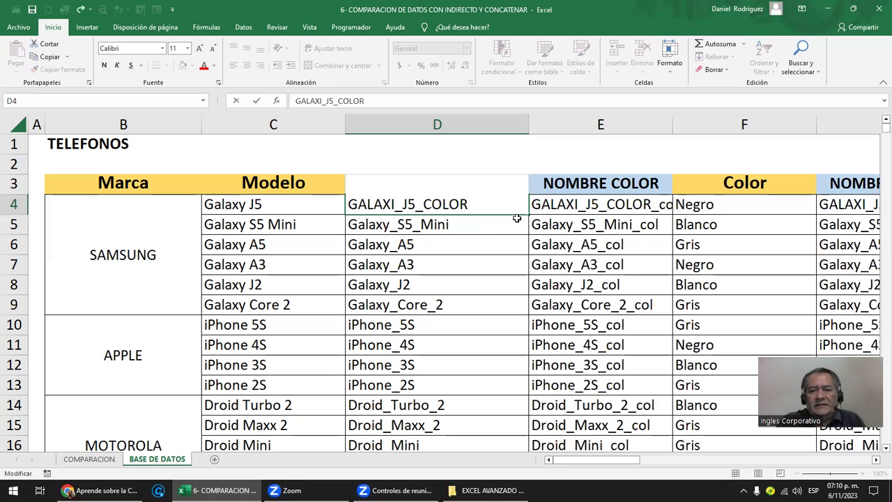
key(BackSpace)
key(BackSpace)
key(BackSpace)
key(BackSpace)
key(BackSpace)
key(BackSpace)
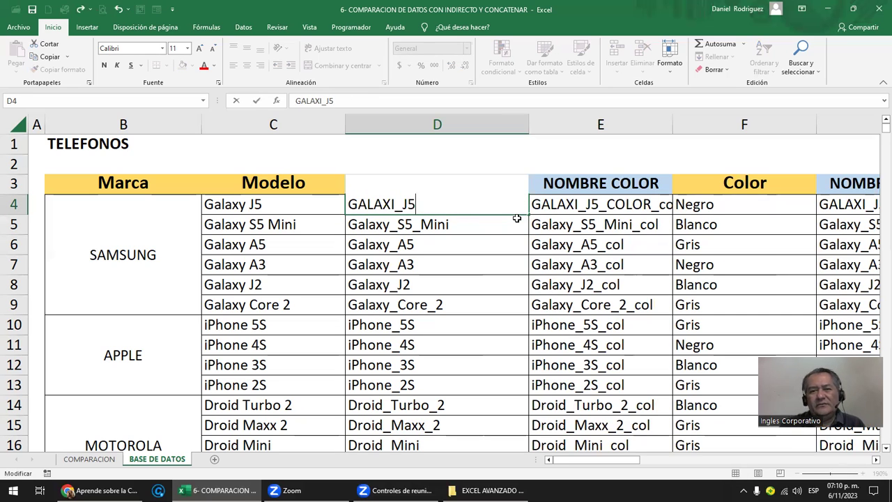
text(_)
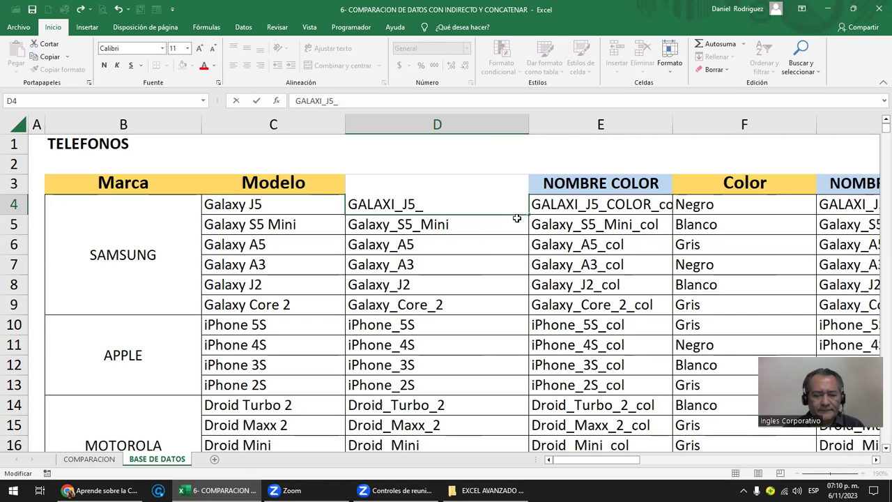
text(MEMOARIA)
key(BackSpace)
key(BackSpace)
key(BackSpace)
key(BackSpace)
key(BackSpace)
key(Escape)
Step: Copy D5's SUSTITUIR formula into D4, restoring Galaxy_J5, and check it references C4
click(516, 218)
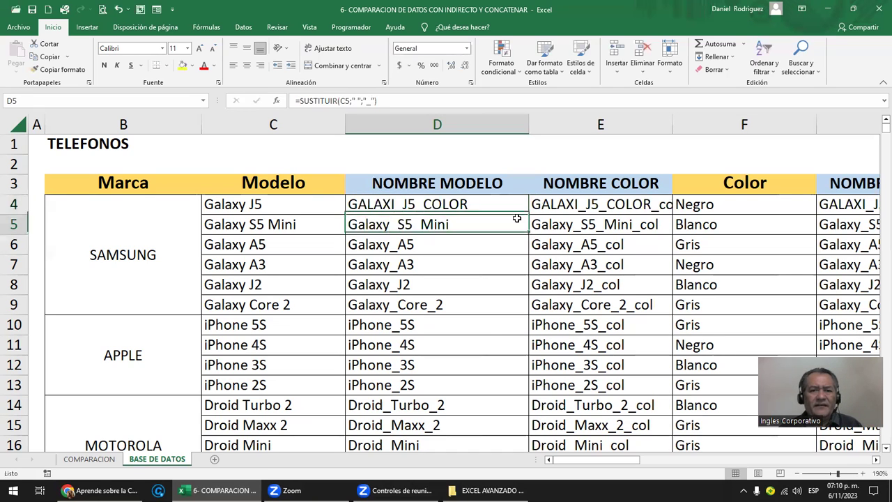
key(ctrl+c)
key(Up)
key(ctrl+v)
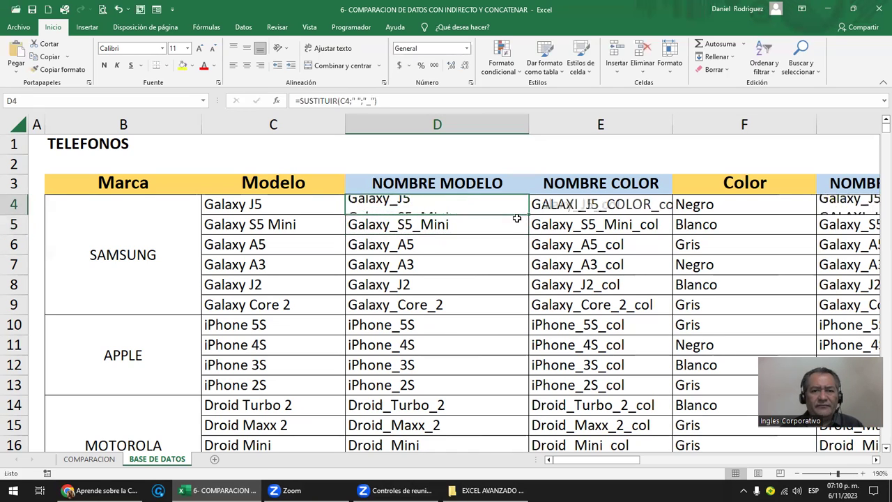
key(F2)
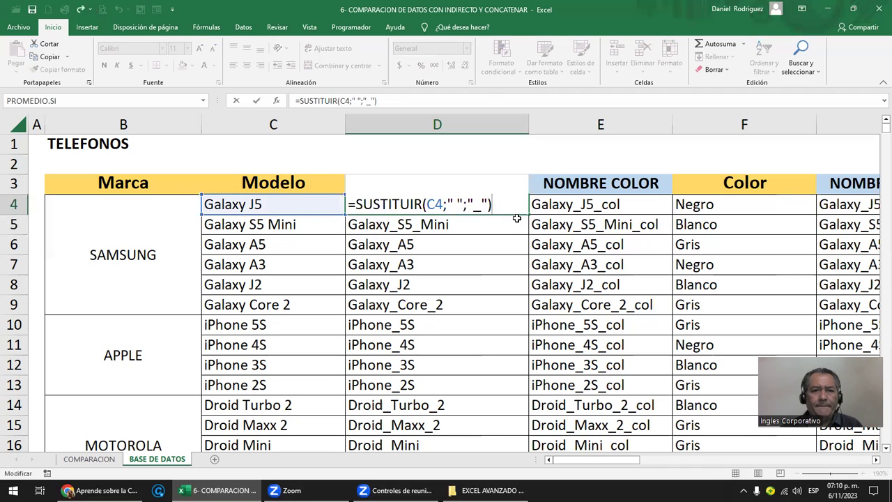
key(Escape)
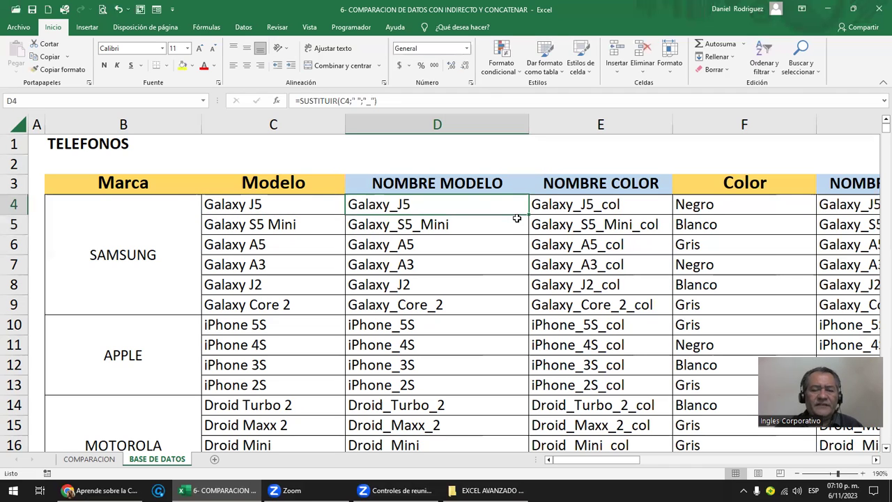
Step: Inspect the E4 and G4 formulas and the named NOMBRE MODELO, COLOR and MEMORIA columns
scroll(517, 219, down, 1)
scroll(517, 218, down, 2)
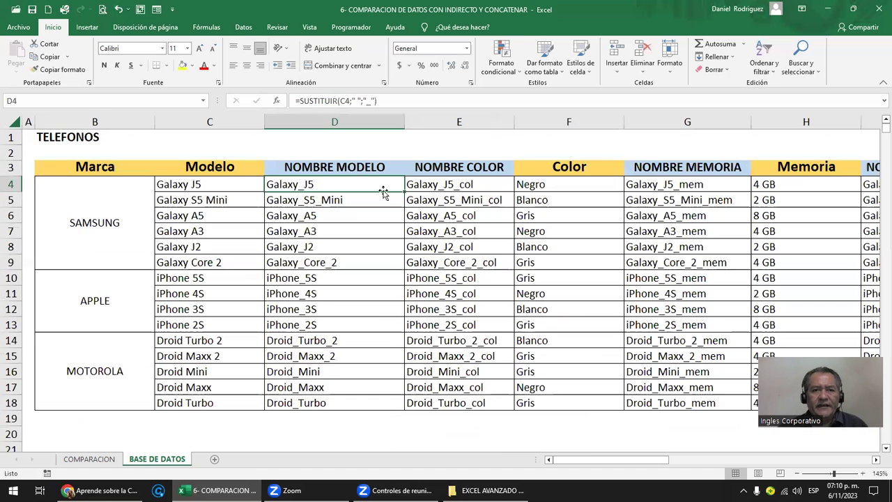
click(422, 180)
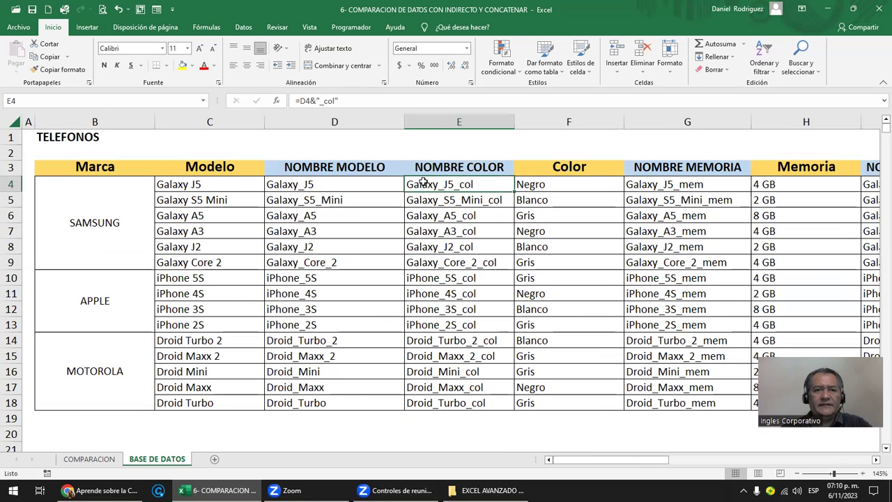
click(327, 180)
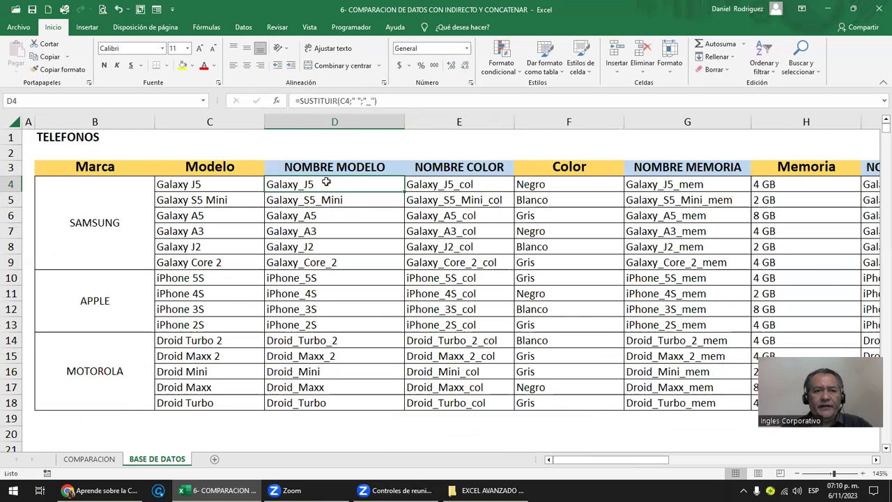
click(359, 118)
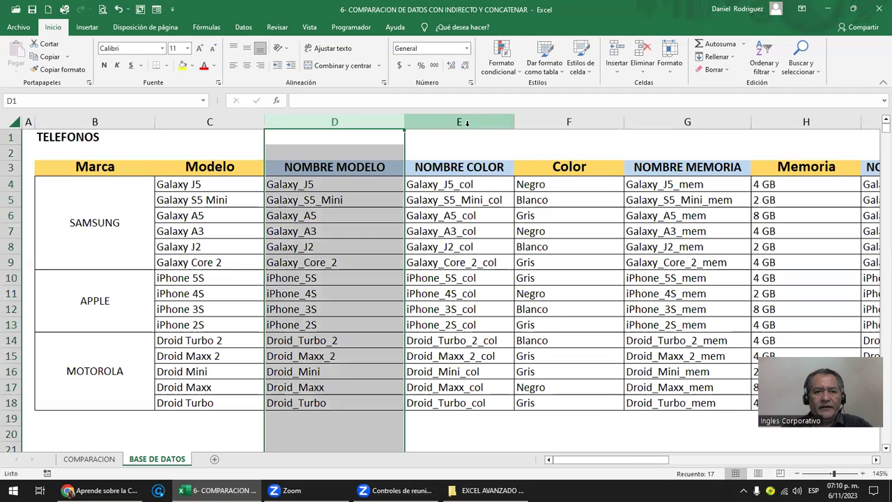
click(459, 121)
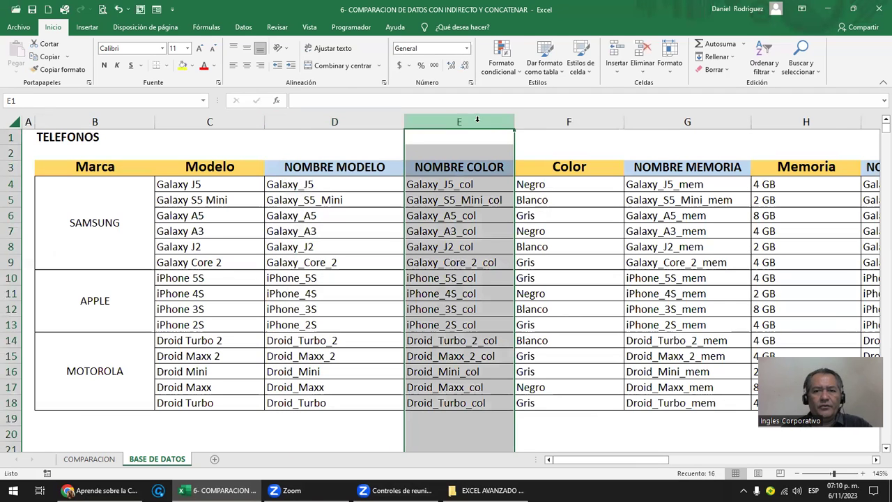
ctrl+click(694, 117)
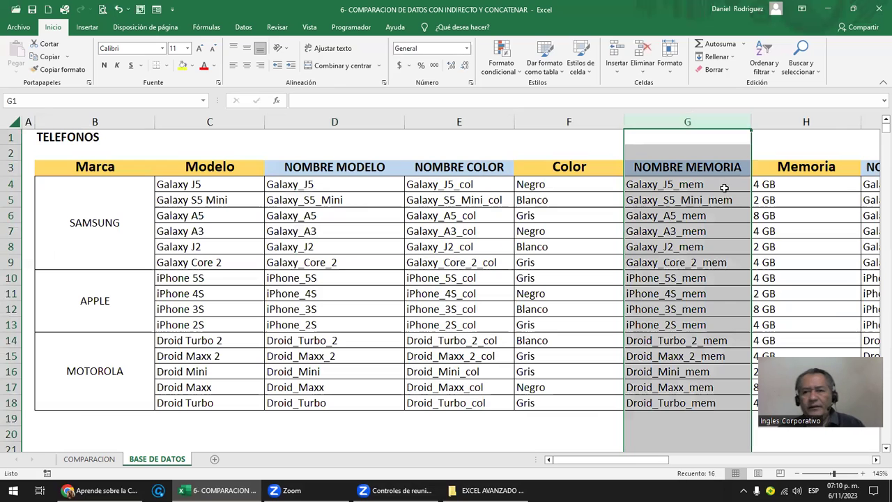
click(709, 187)
double_click(708, 186)
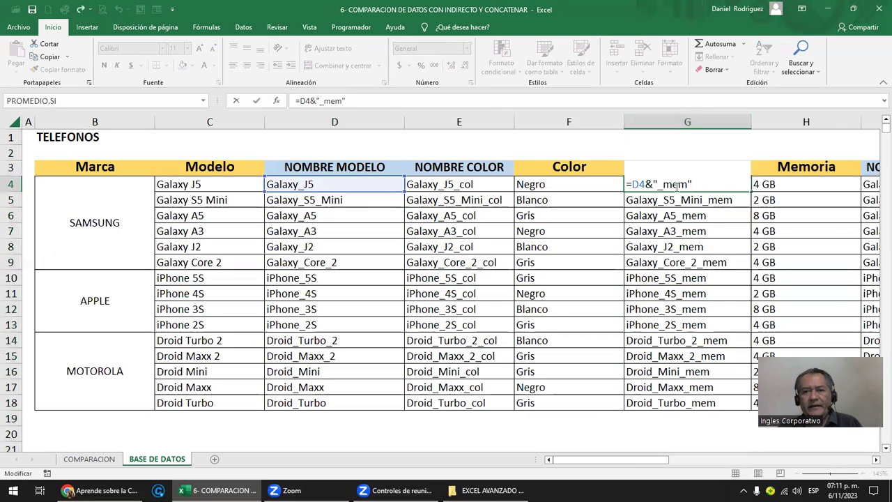
click(750, 152)
Step: View the formula that builds the processor range names without changing it
key(Right)
key(Right)
key(Right)
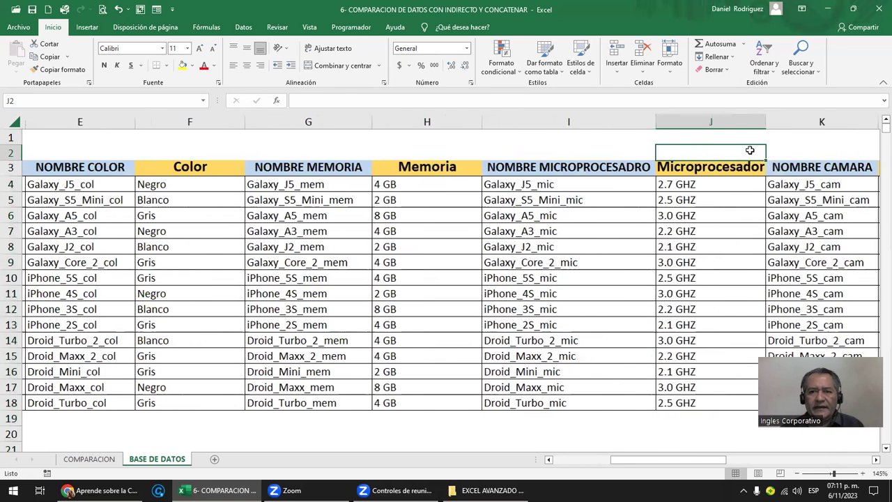
key(Right)
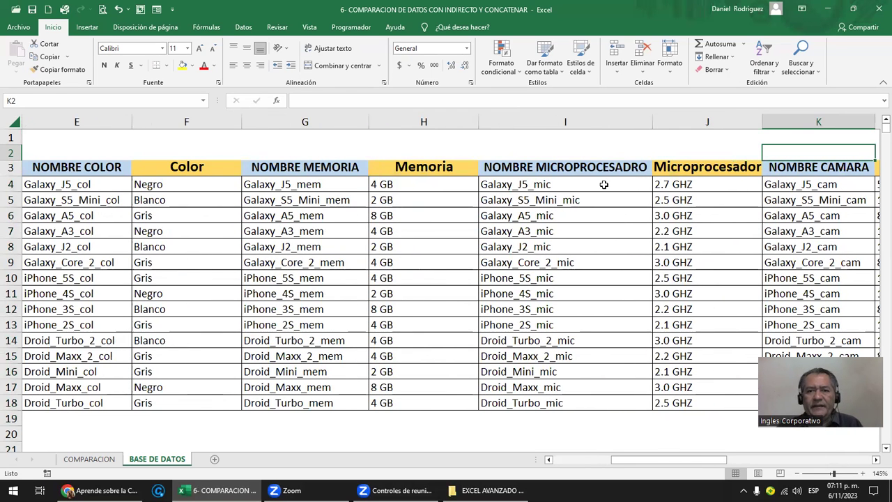
double_click(604, 185)
key(Escape)
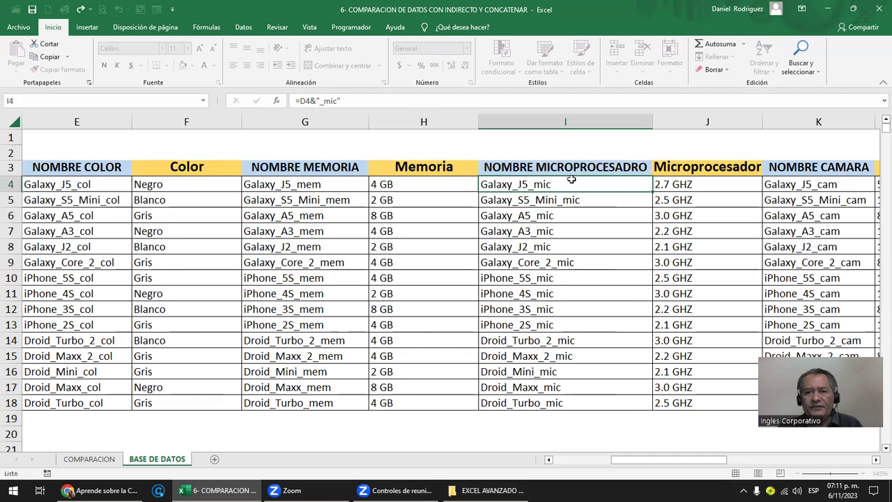
click(841, 187)
scroll(841, 187, down, 7)
click(842, 187)
Step: Check the Galaxy J5 camera range name, then go to the COMPARACION sheet
key(ctrl+Home)
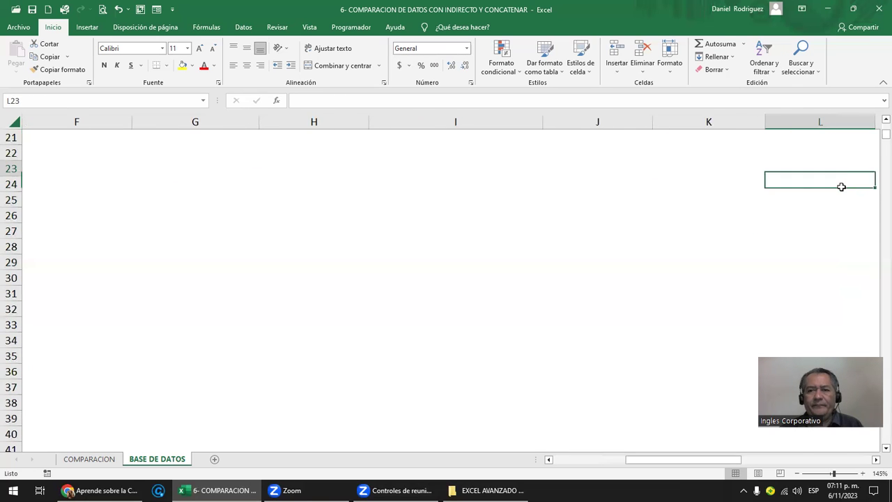
key(Right)
key(Right)
key(Right)
key(Right)
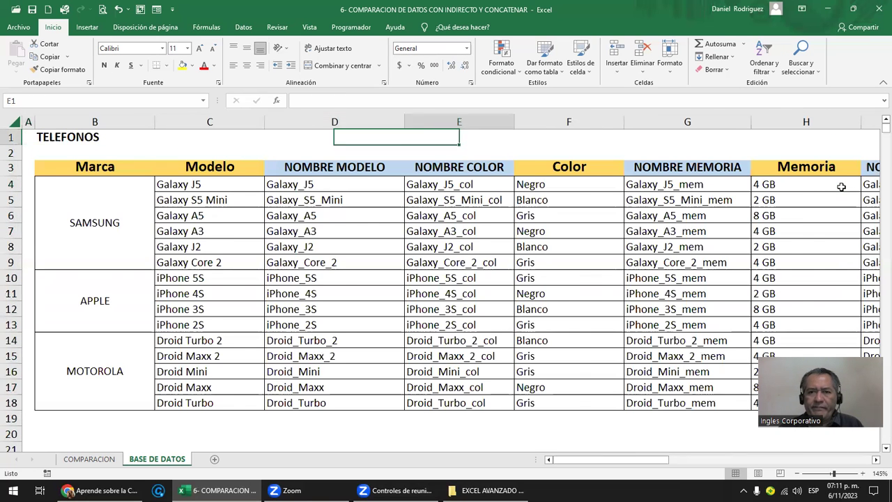
key(Right)
key(Right)
key(Right)
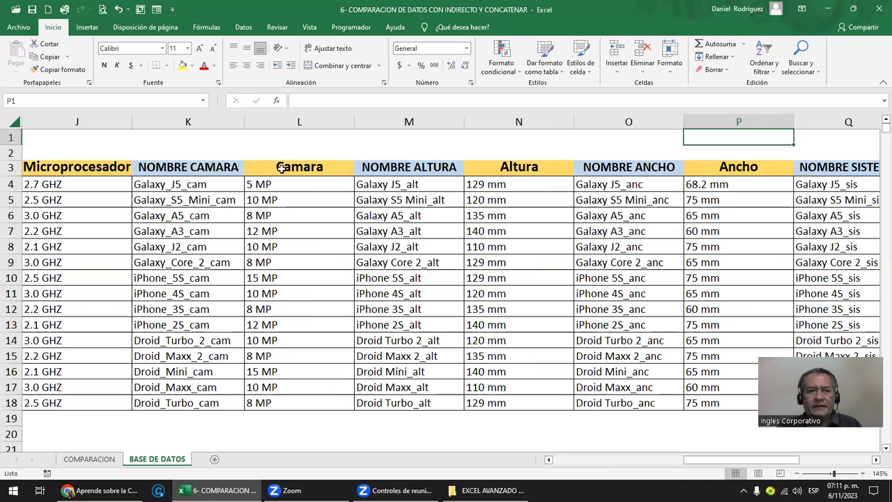
click(294, 183)
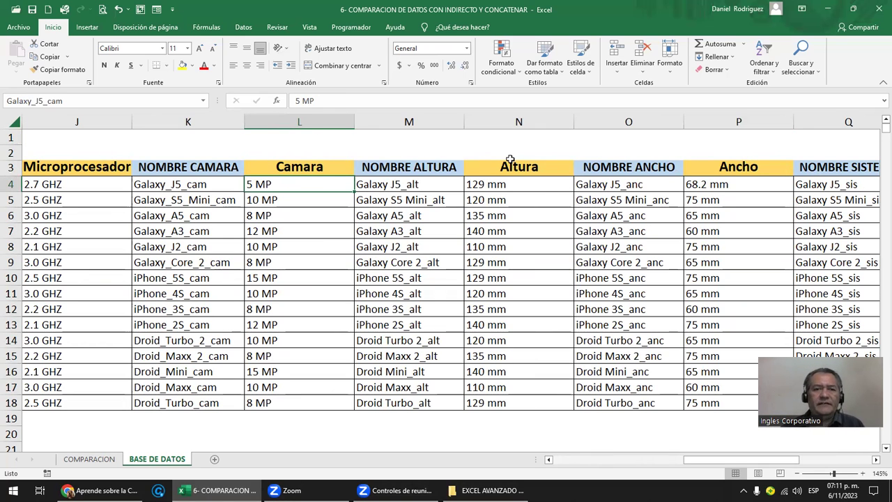
key(Left)
key(Home)
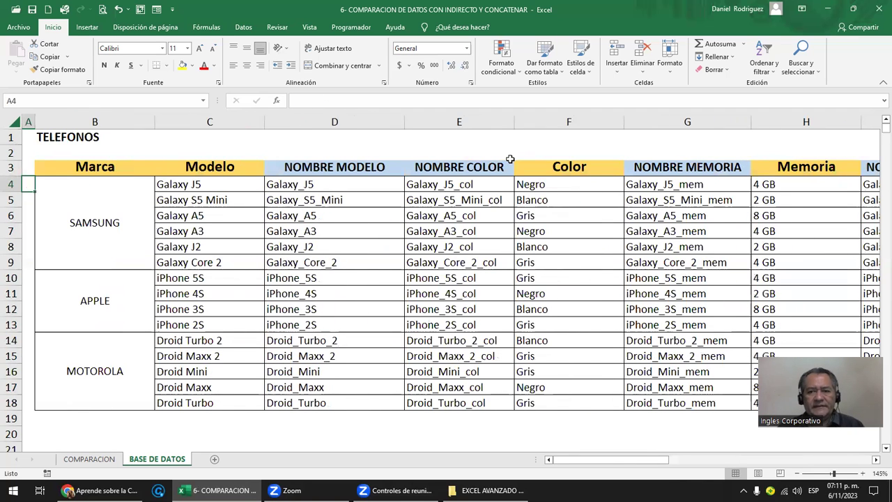
click(112, 460)
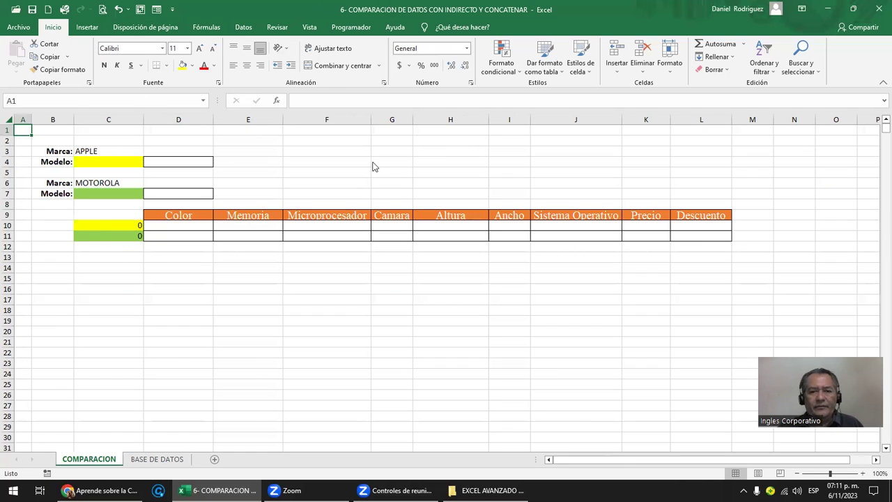
Step: Hide the gridlines on the COMPARACION sheet
click(310, 27)
click(148, 68)
ctrl+scroll(155, 239, up, 3)
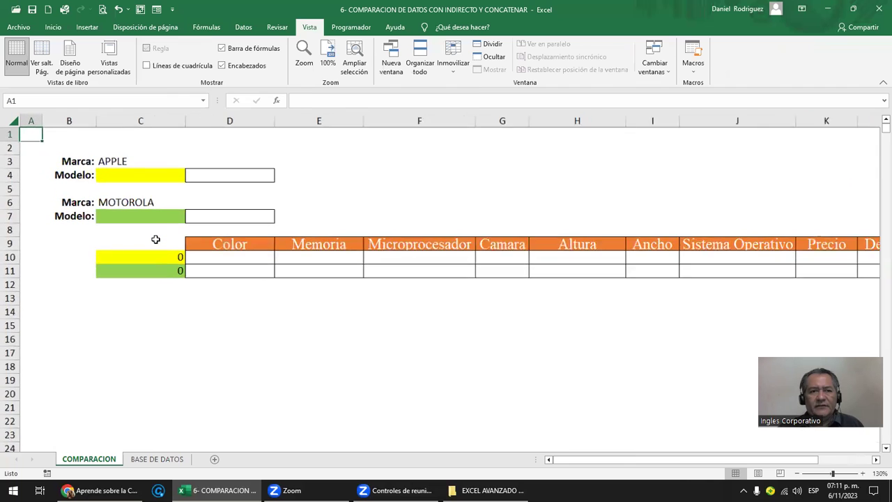
ctrl+scroll(158, 239, down, 1)
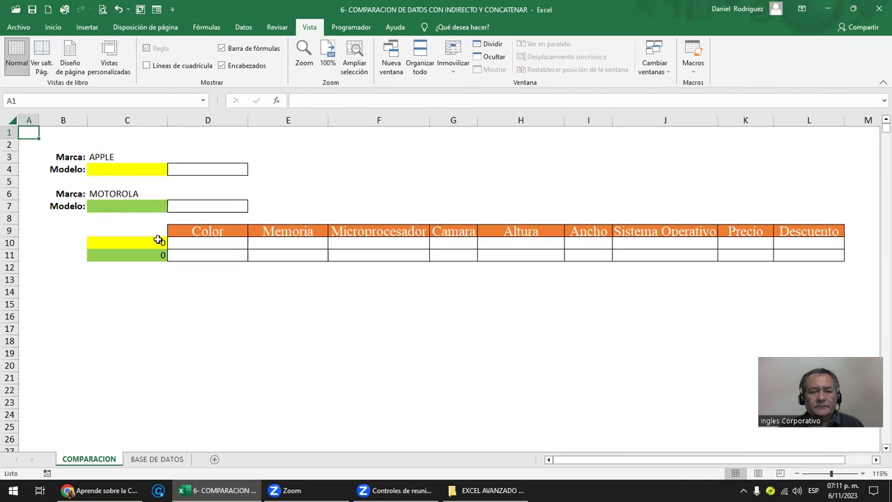
Step: Highlight the APPLE and MOTOROLA input blocks, the comparison header row and the yellow model cells
mouse_move(64, 159)
mouse_down()
mouse_move(248, 163)
mouse_move(235, 168)
mouse_up()
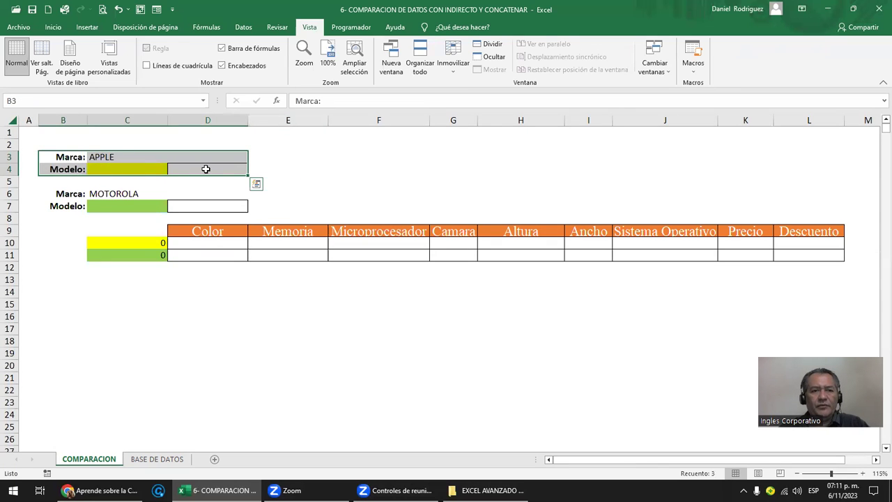
drag(64, 195, 210, 201)
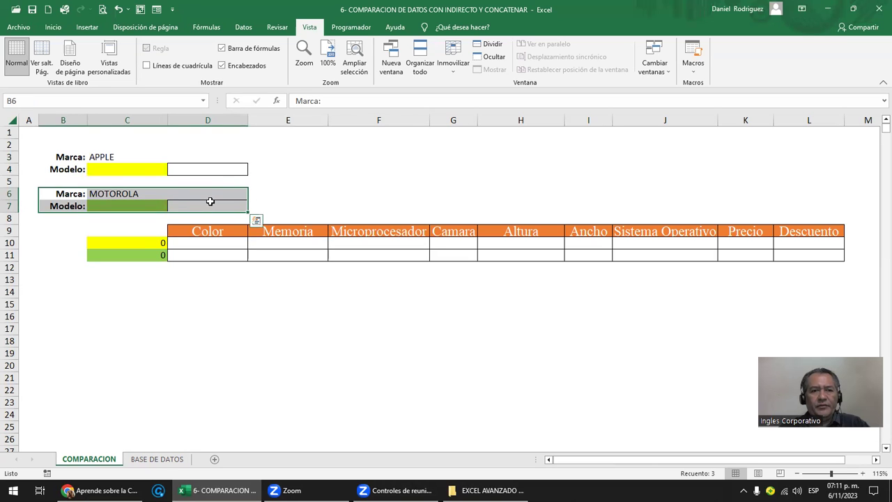
drag(183, 234, 807, 233)
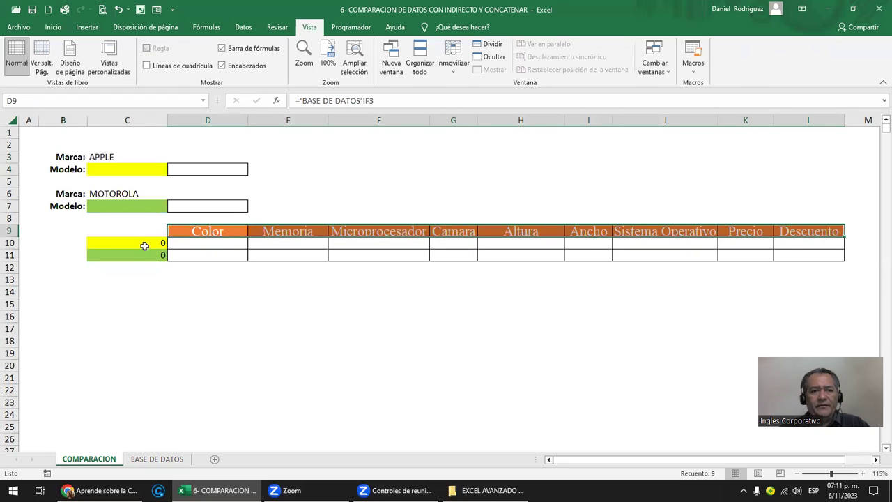
click(145, 245)
click(123, 167)
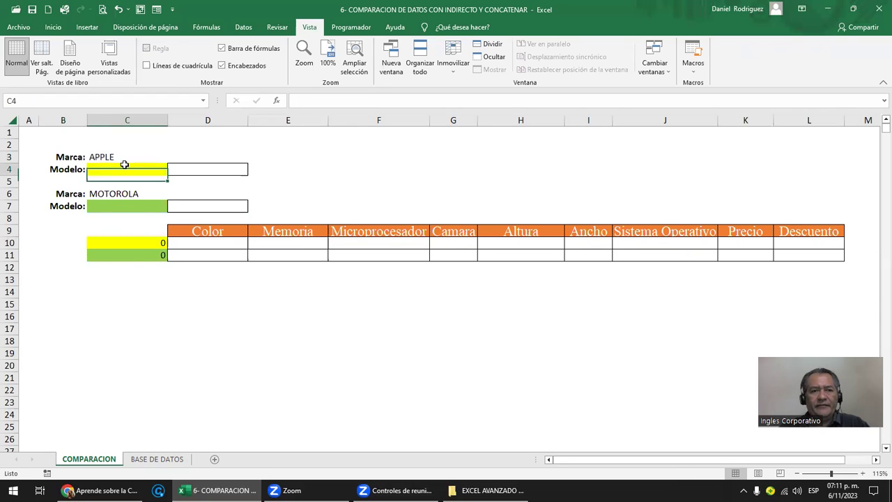
click(196, 168)
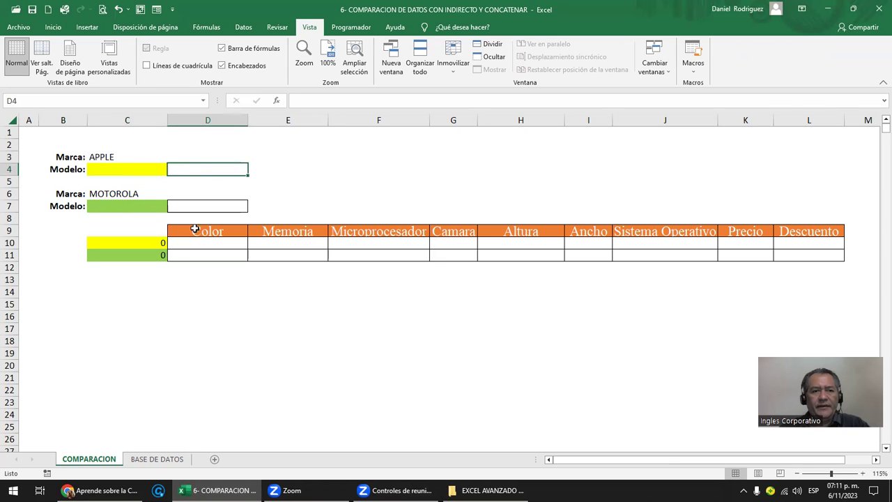
click(226, 207)
Step: Highlight the Color, Memoria, Microprocesador and Camara result cells, then return to BASE DE DATOS
click(212, 238)
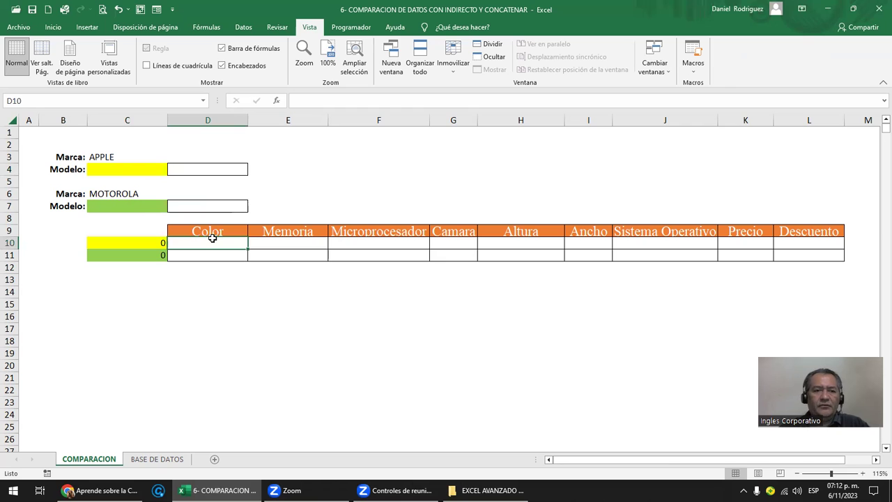
drag(213, 236, 210, 251)
click(276, 243)
drag(276, 243, 281, 256)
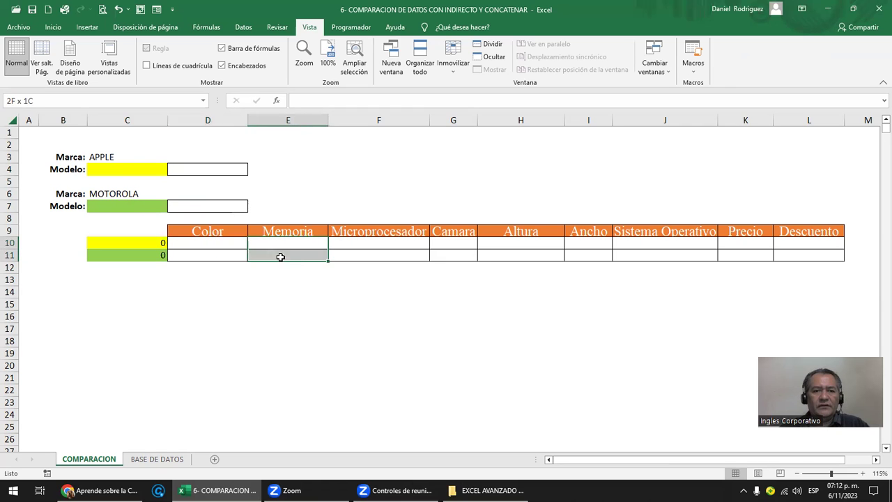
drag(358, 238, 384, 256)
click(452, 243)
drag(452, 244, 453, 255)
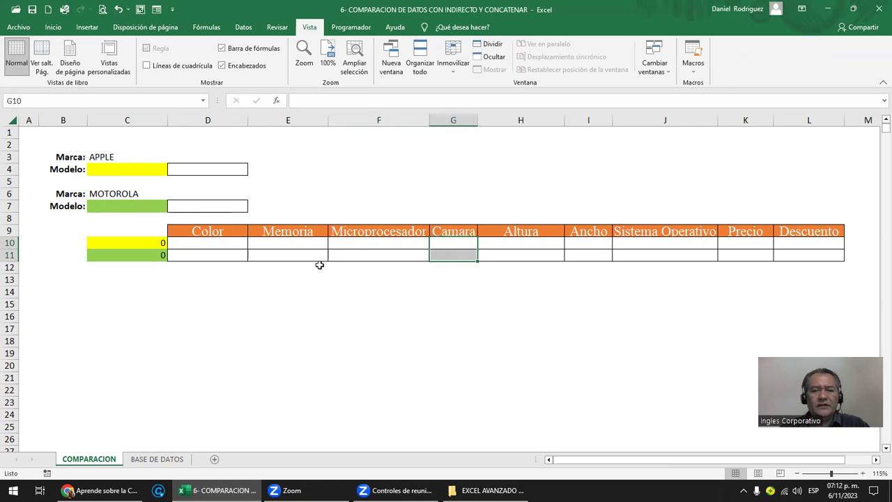
click(184, 168)
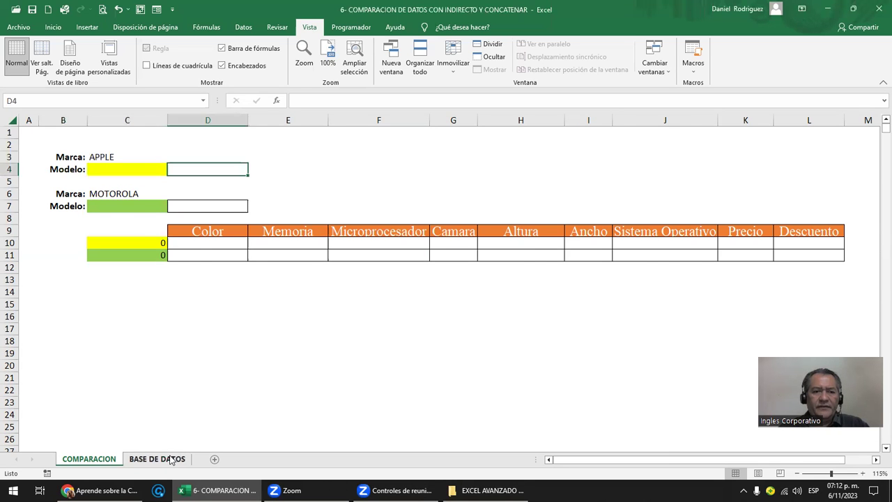
click(168, 459)
Step: Select the Galaxy J5 and Droid Turbo 2 data rows together, then clear the selection
click(102, 220)
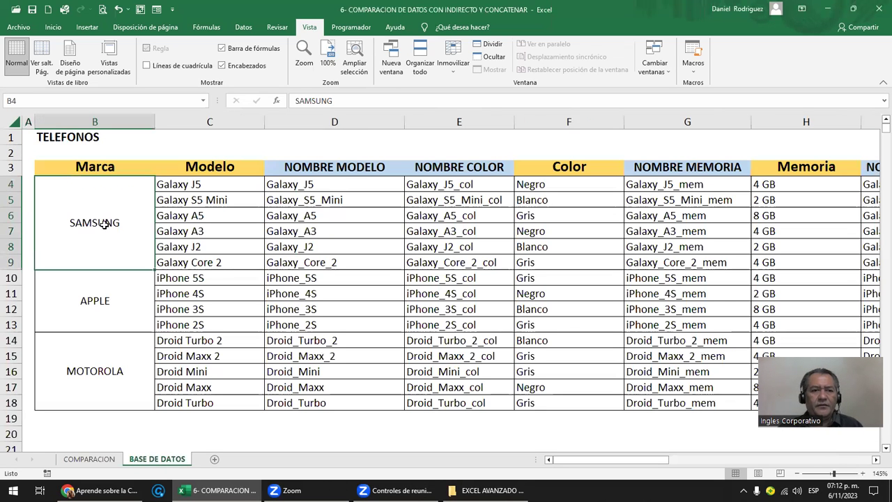
click(303, 183)
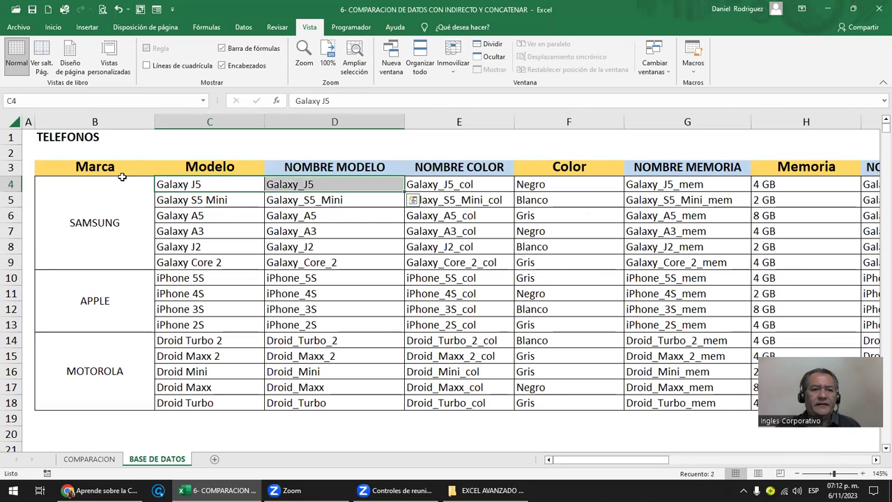
click(196, 183)
drag(198, 182, 809, 184)
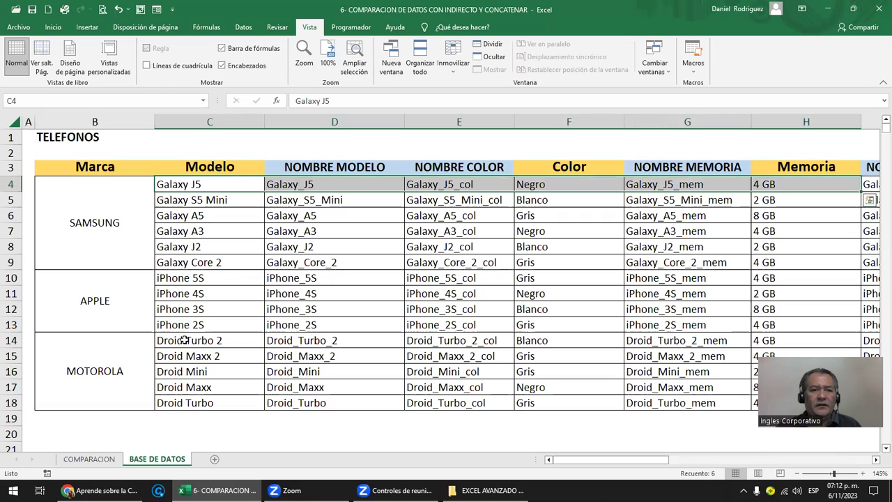
drag(175, 344, 676, 342)
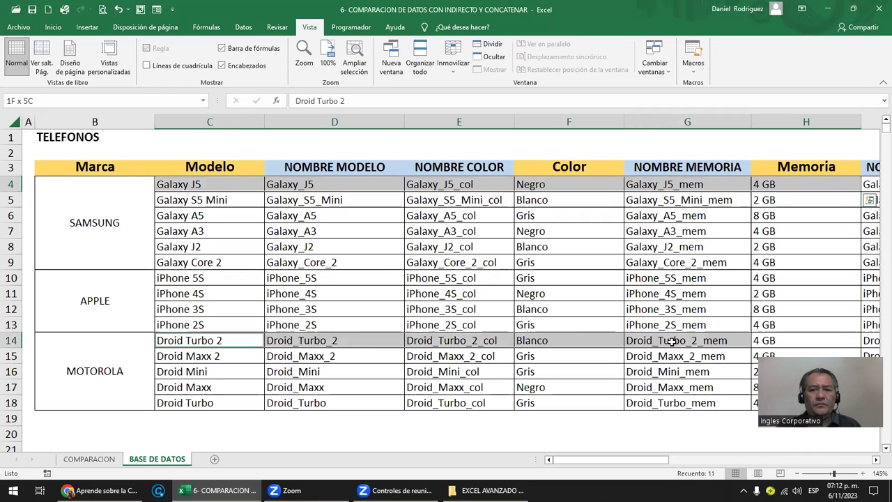
click(279, 144)
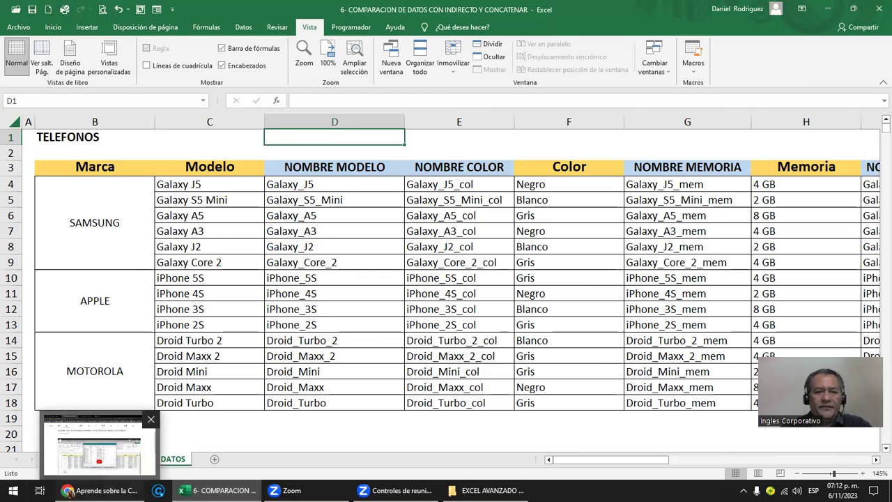
Step: Visit the course page in Chrome, come back and close the workbook
click(98, 490)
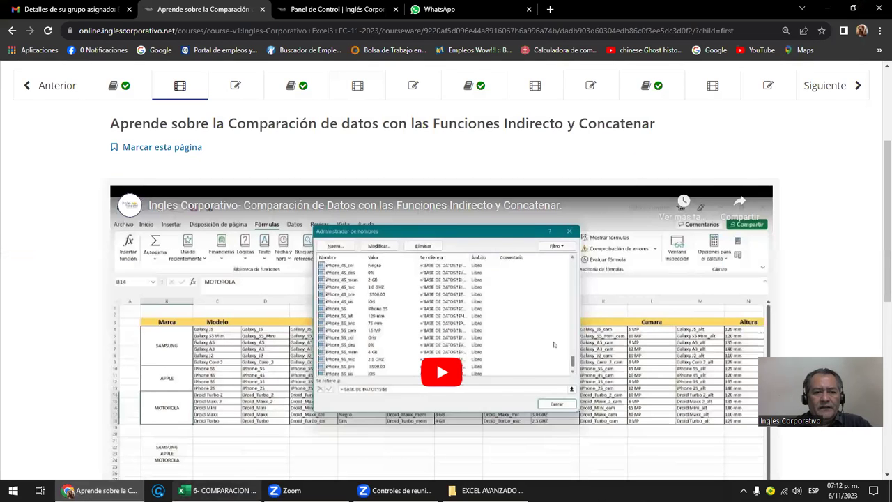
click(216, 490)
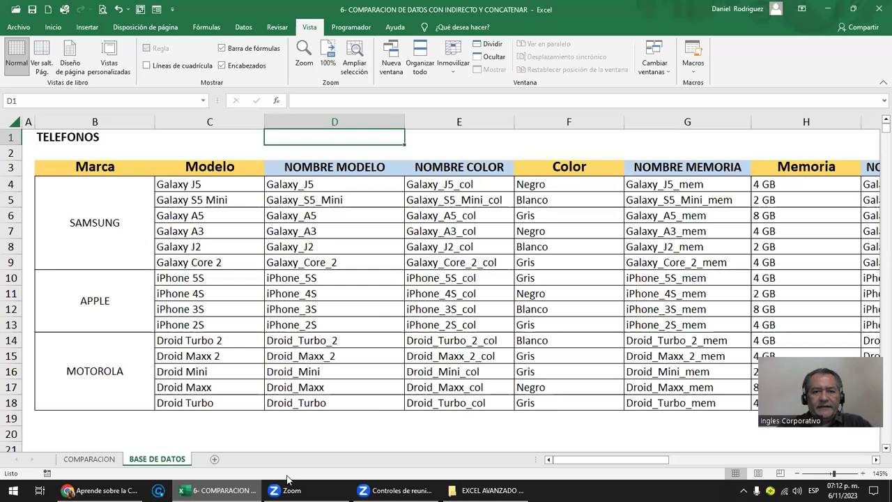
click(880, 9)
Step: Choose No guardar, then open the 6.2 COMPARACION ... TELEFONOS Y CARROS workbook
click(448, 263)
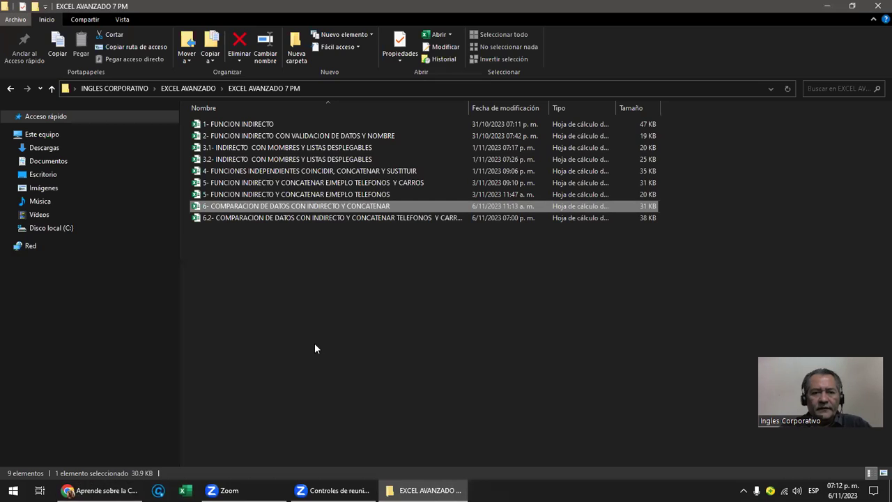
mouse_move(370, 218)
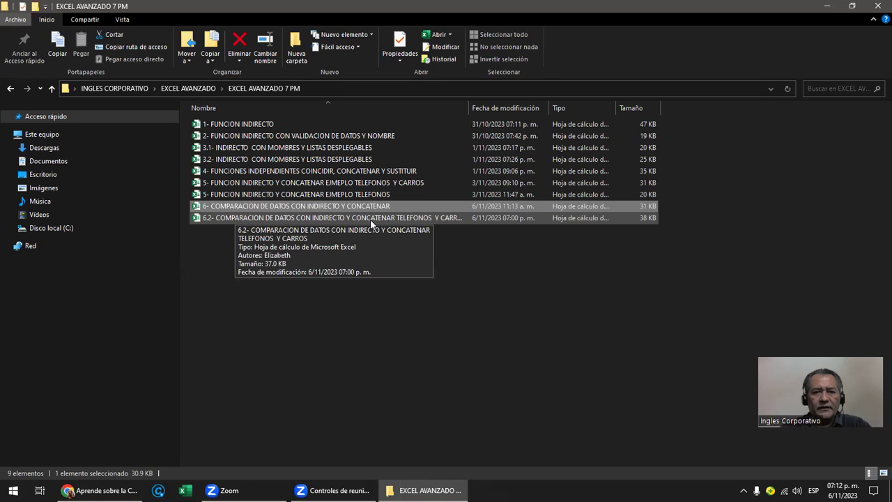
double_click(372, 219)
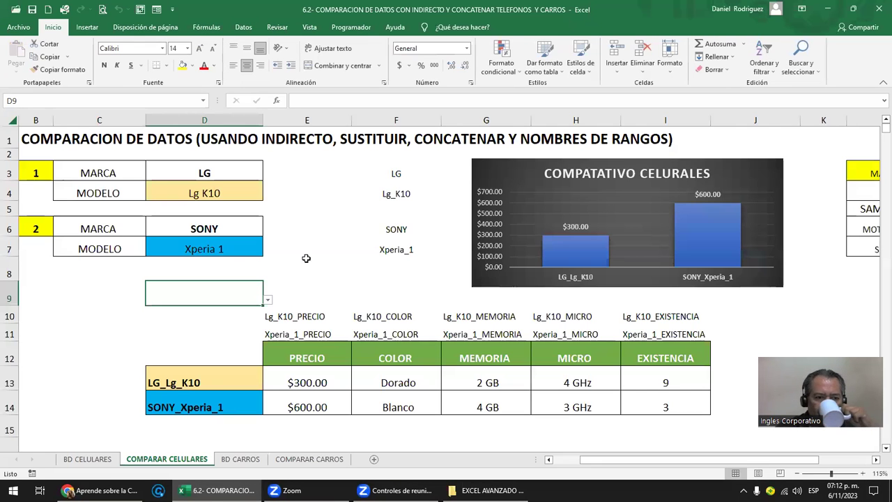
Step: Review the BD CELULARES phone list, pointing out SAMSUNG and the MODELO header
click(87, 459)
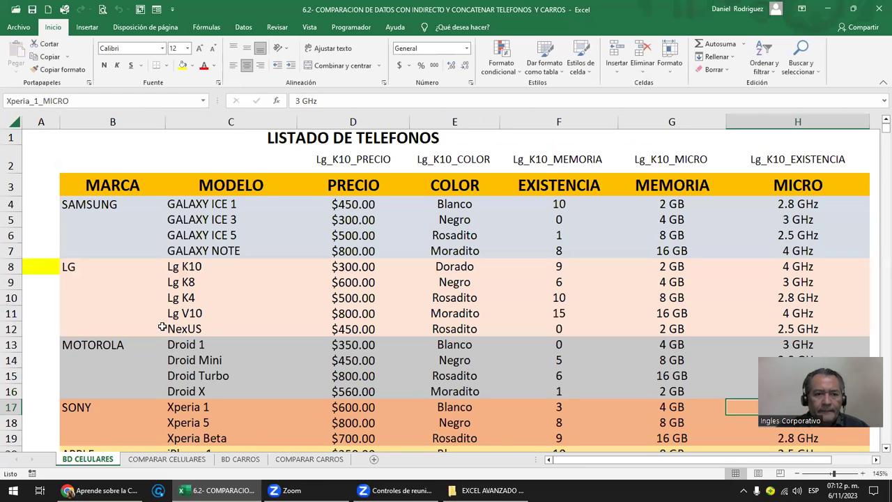
click(139, 208)
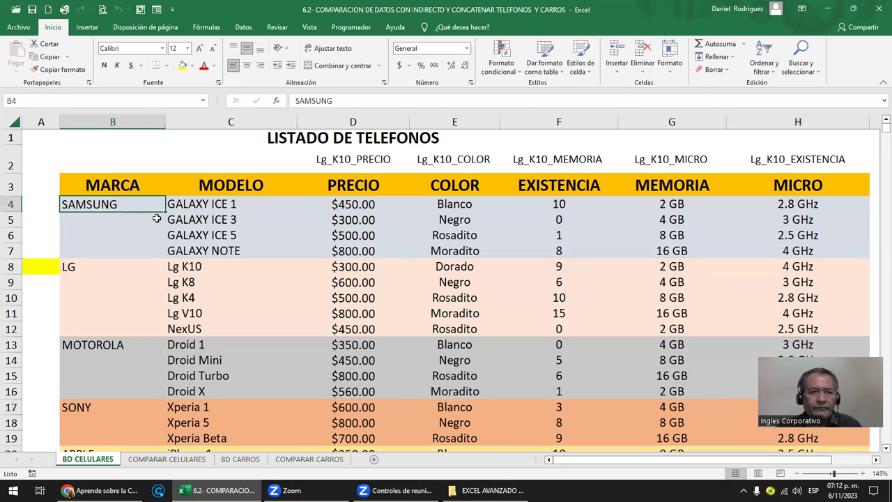
scroll(122, 269, down, 1)
scroll(116, 278, up, 1)
scroll(116, 281, up, 1)
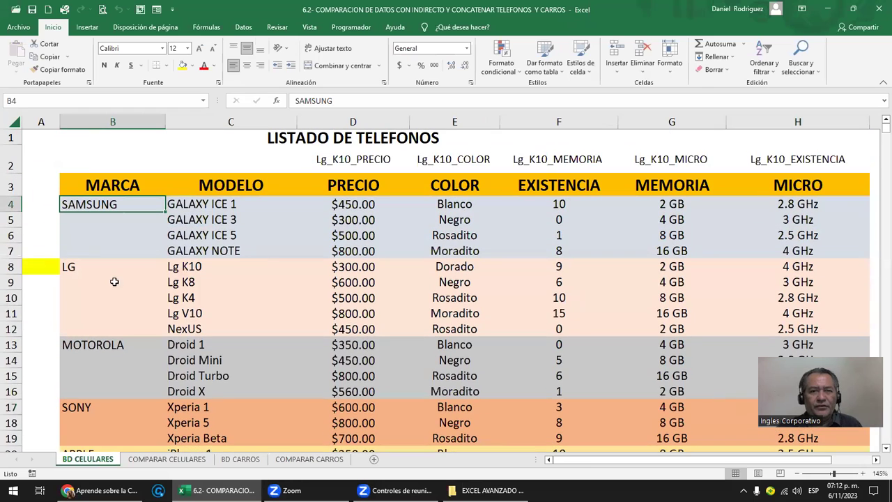
click(226, 185)
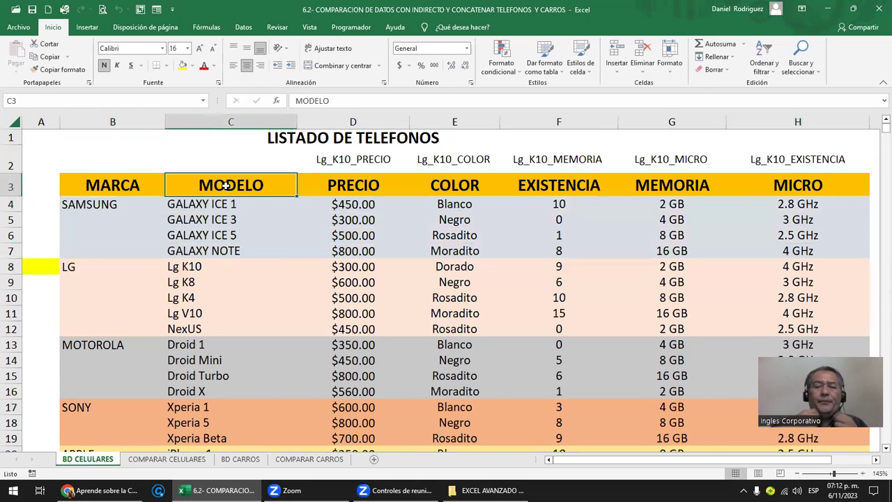
Step: On COMPARAR CELULARES, mark the B3:D4 and B6:D7 blocks and the LG / Lg K10 cells
click(171, 459)
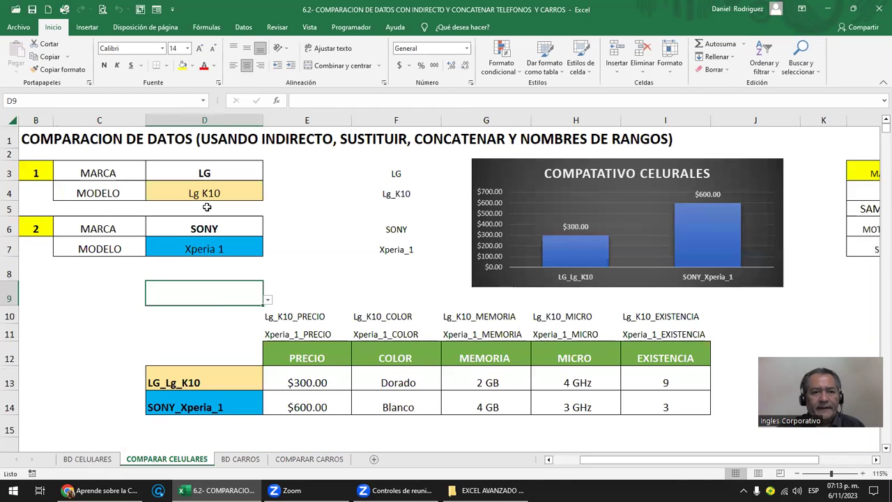
click(206, 207)
key(Left)
key(Left)
key(Left)
key(Right)
key(Right)
key(Right)
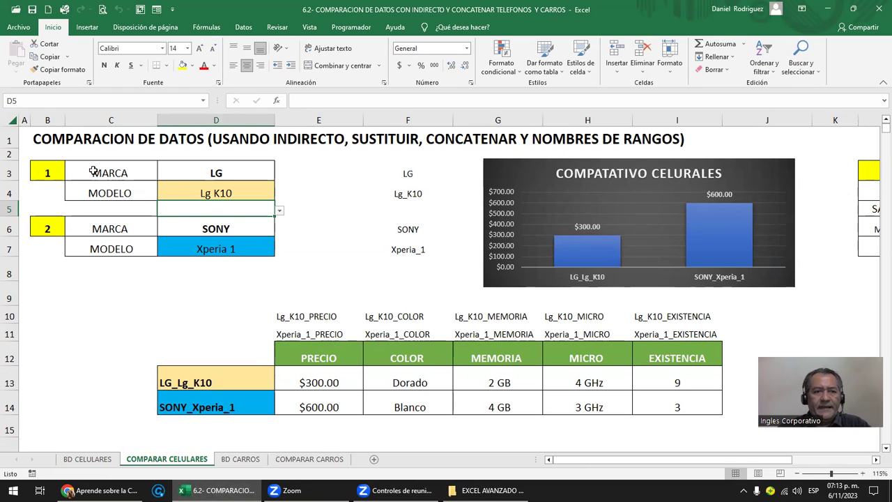
click(46, 171)
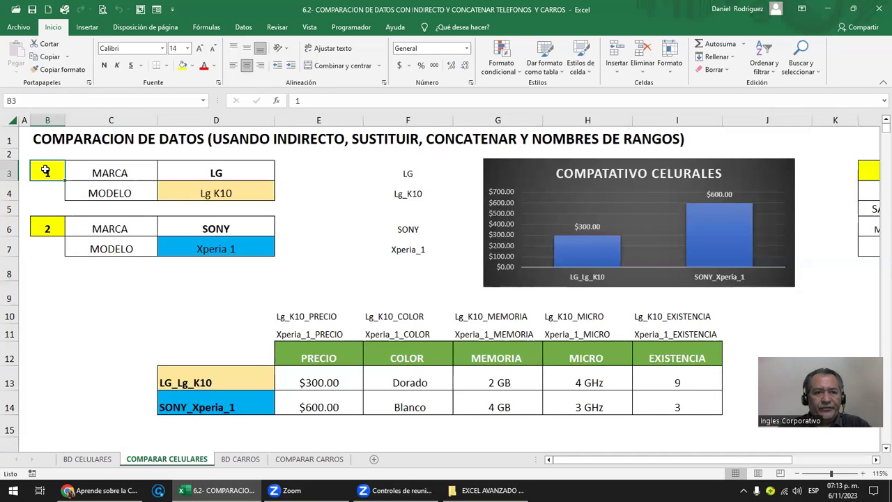
drag(45, 171, 222, 187)
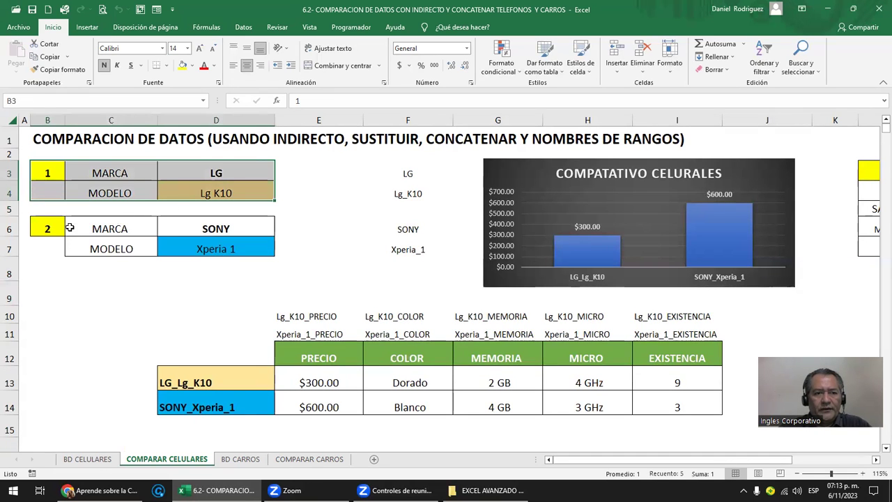
drag(70, 228, 220, 239)
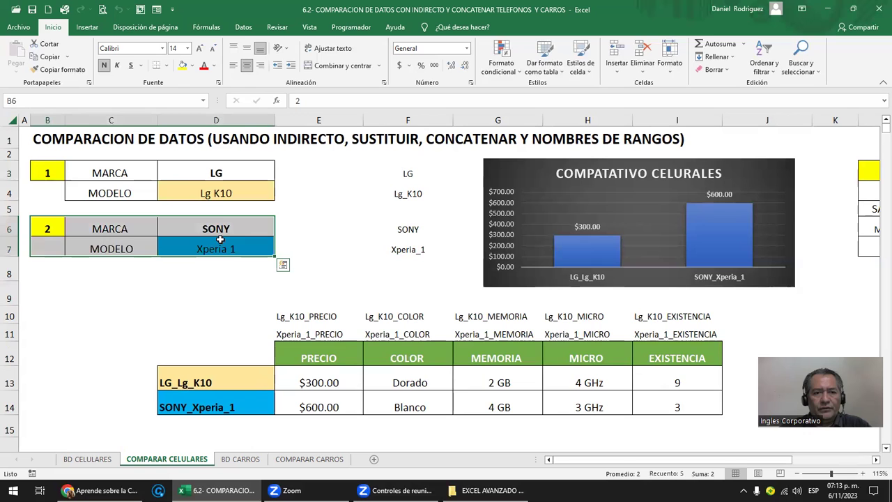
click(225, 194)
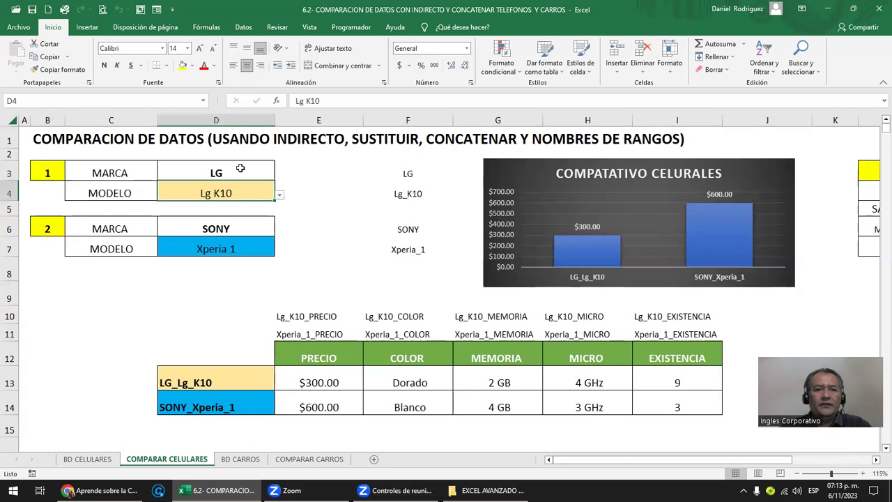
click(230, 168)
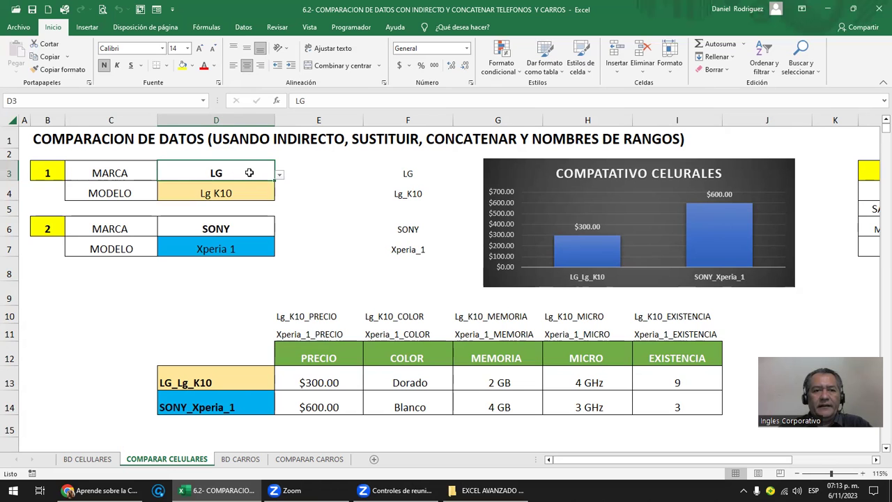
Step: Inspect the brand-converting formula cell and the MARCA list in column L
click(428, 179)
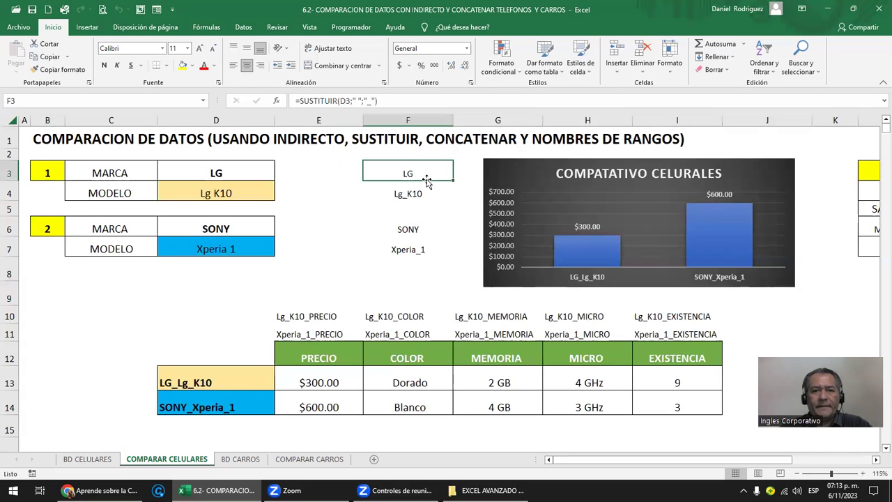
key(Right)
key(Right)
key(Right)
key(Right)
key(Right)
key(Right)
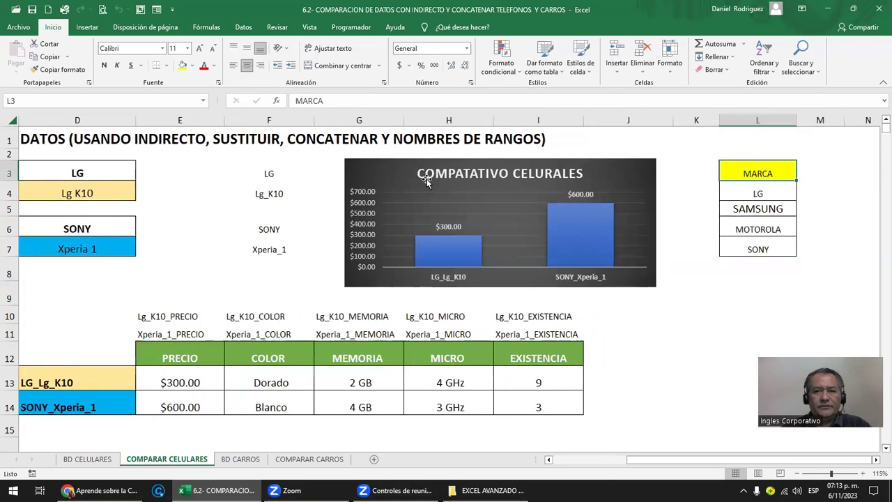
drag(767, 190, 757, 252)
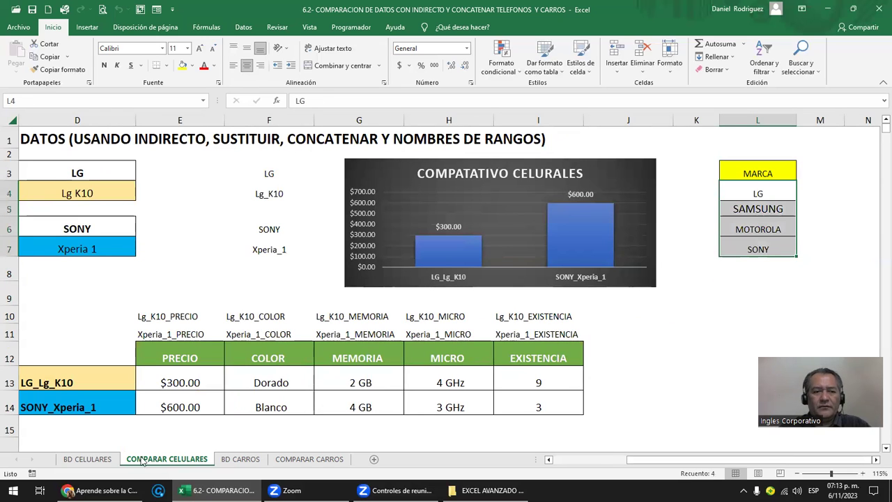
click(750, 263)
click(712, 145)
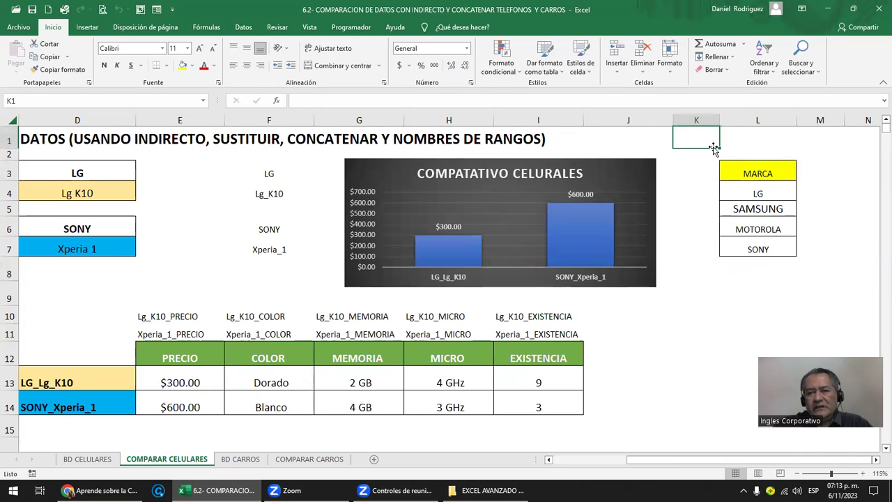
click(751, 262)
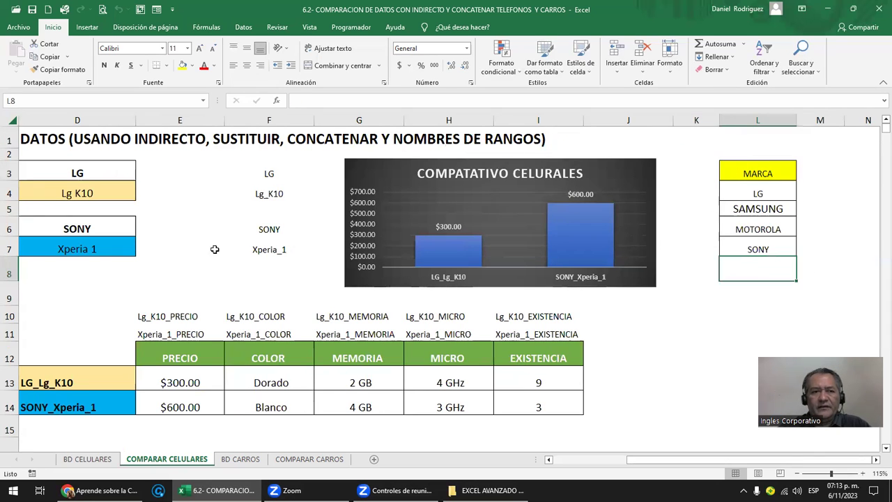
key(Left)
key(Left)
key(Left)
key(Left)
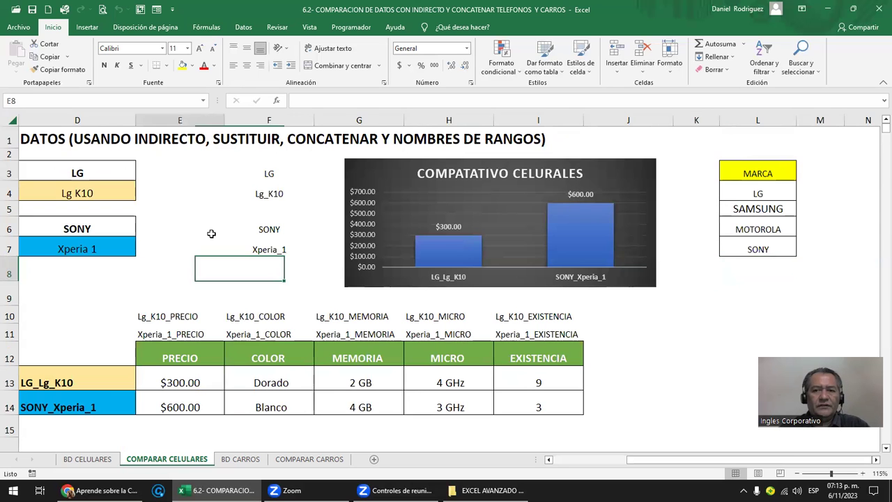
key(Left)
key(Left)
key(Left)
key(Left)
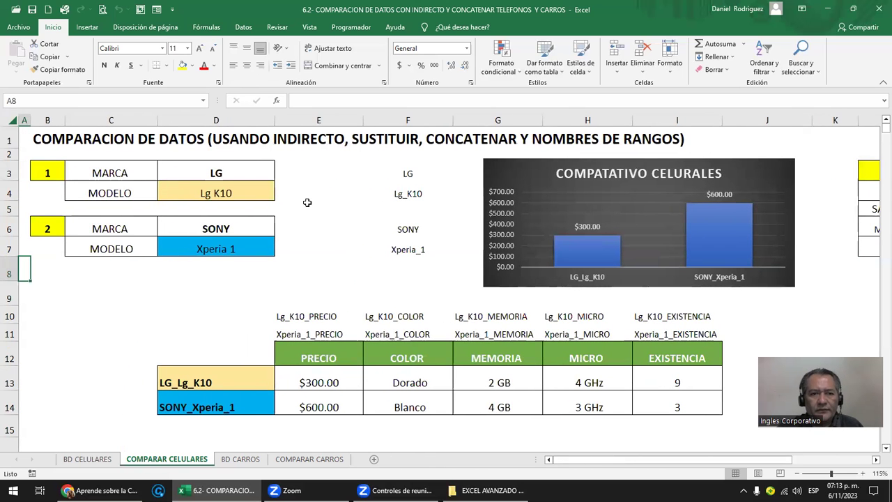
click(307, 202)
click(225, 168)
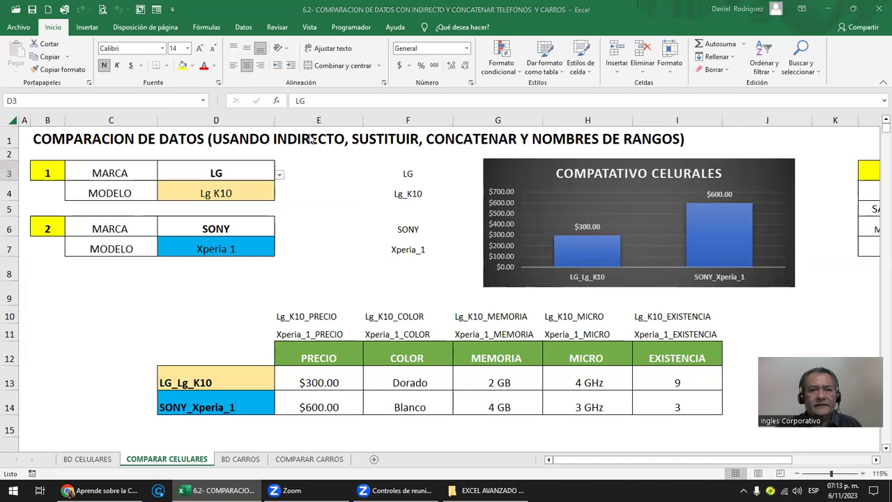
click(243, 27)
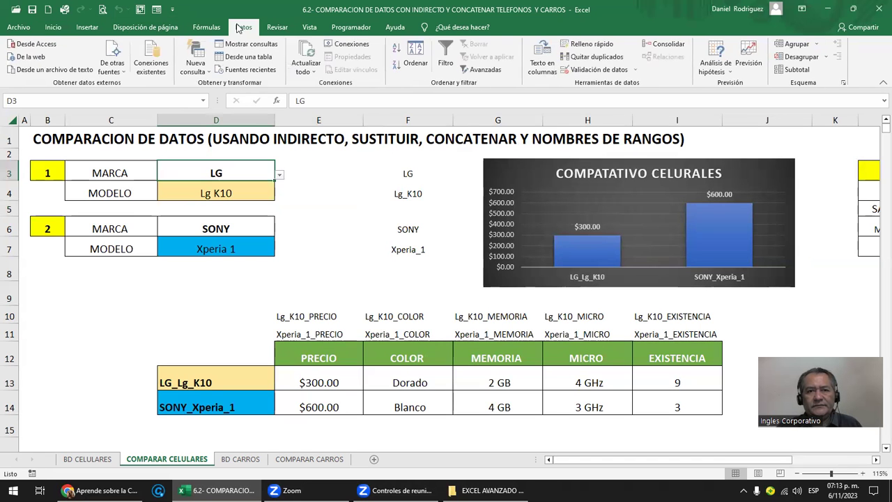
click(594, 70)
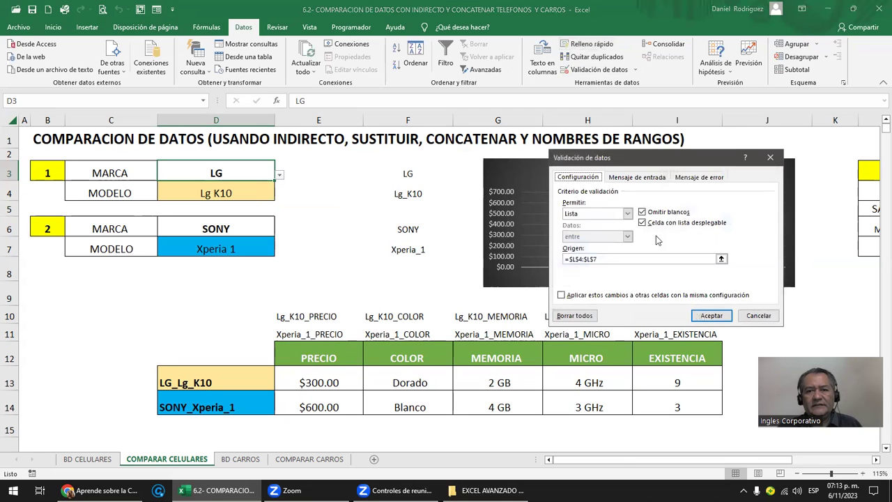
click(681, 260)
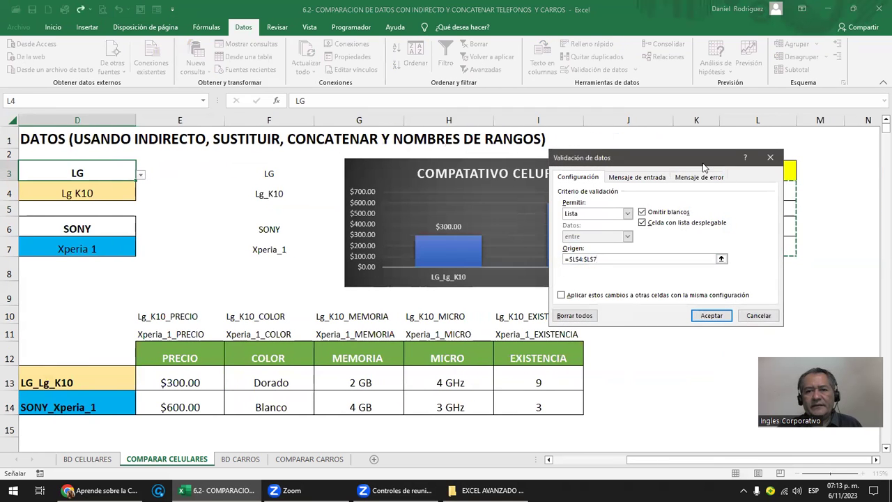
drag(704, 167, 529, 141)
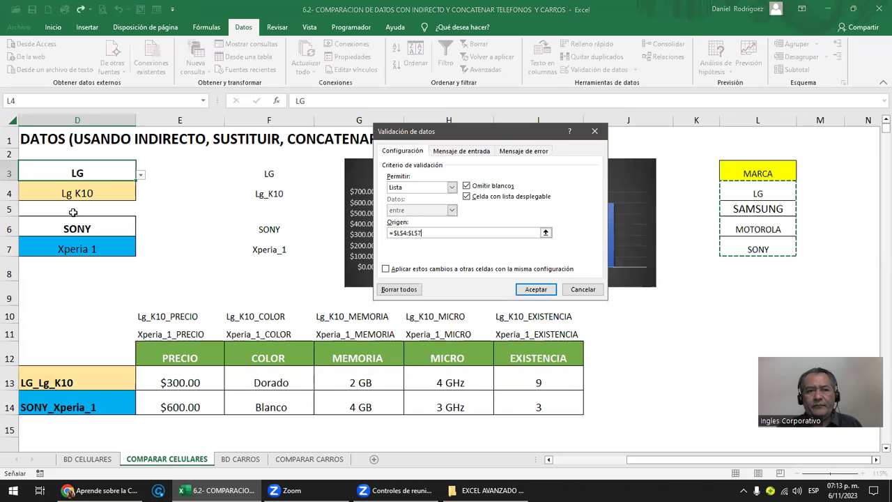
click(583, 290)
click(101, 229)
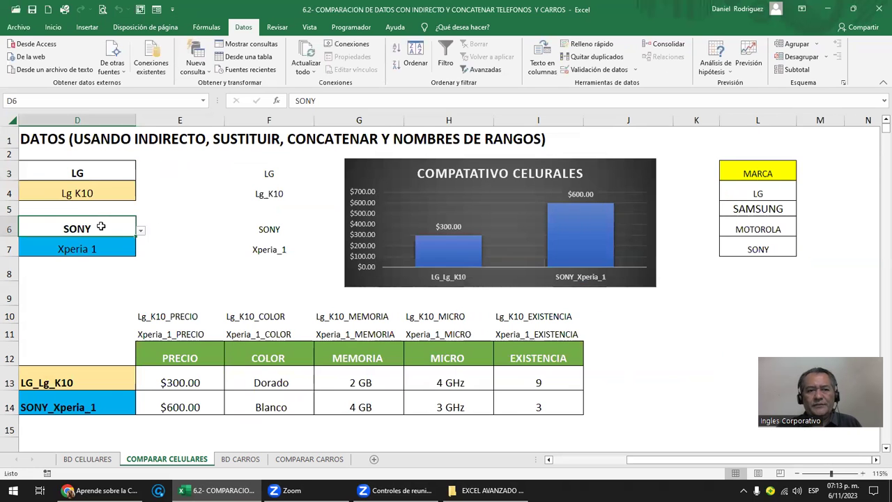
right_click(102, 231)
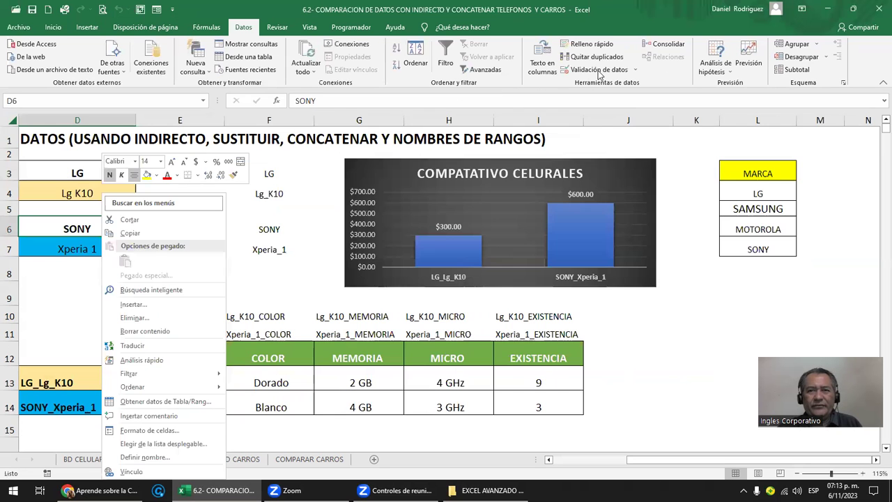
click(598, 73)
click(439, 233)
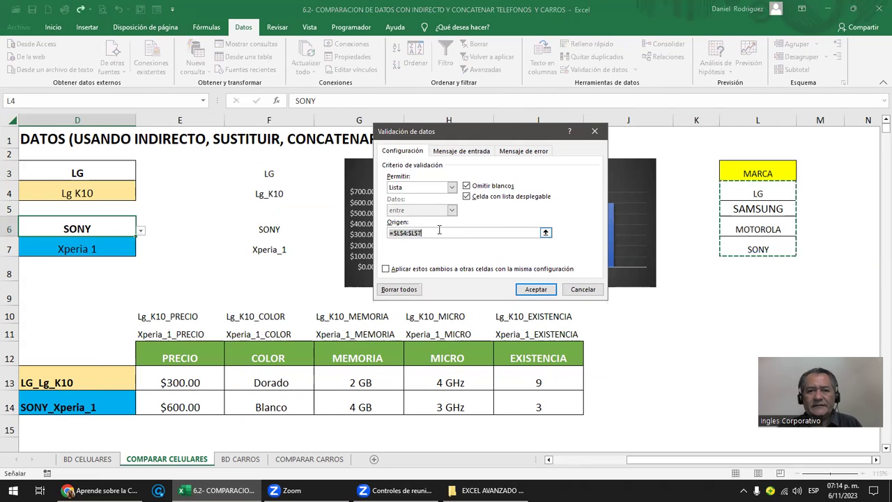
click(453, 232)
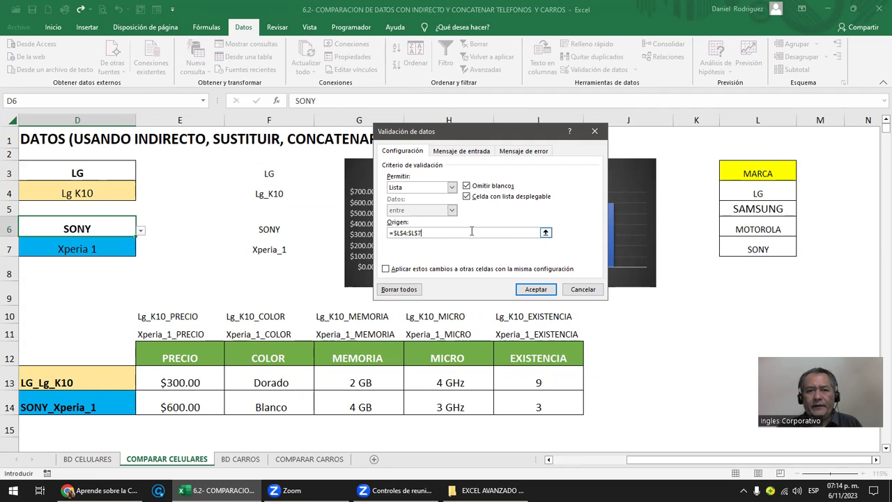
key(Return)
click(105, 175)
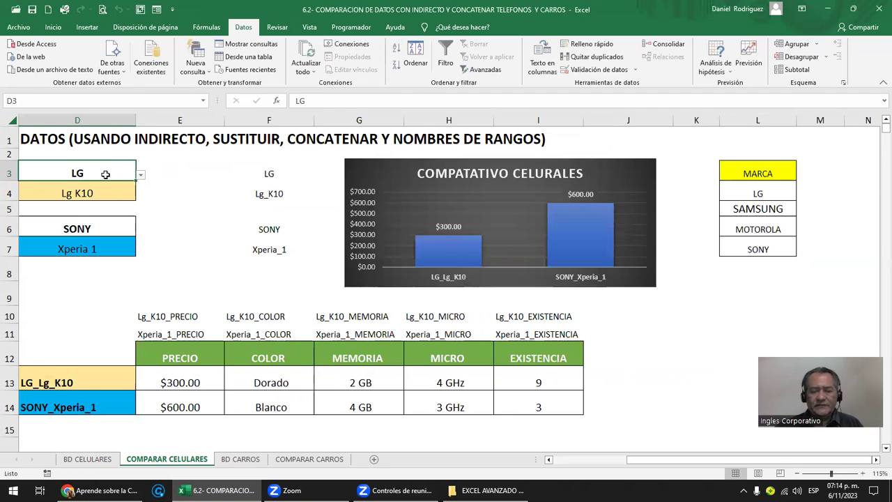
key(Home)
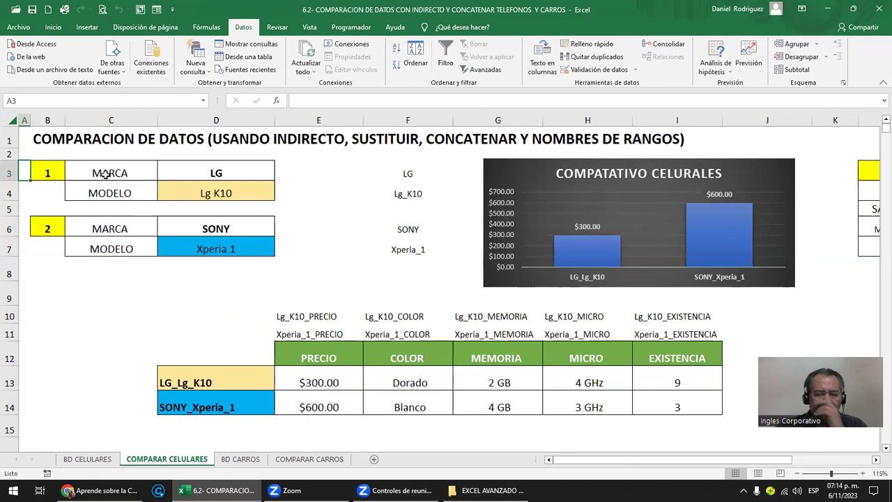
Step: Set phone 1 to SAMSUNG and GALAXY ICE 1 from the D3 and D4 dropdowns
click(221, 173)
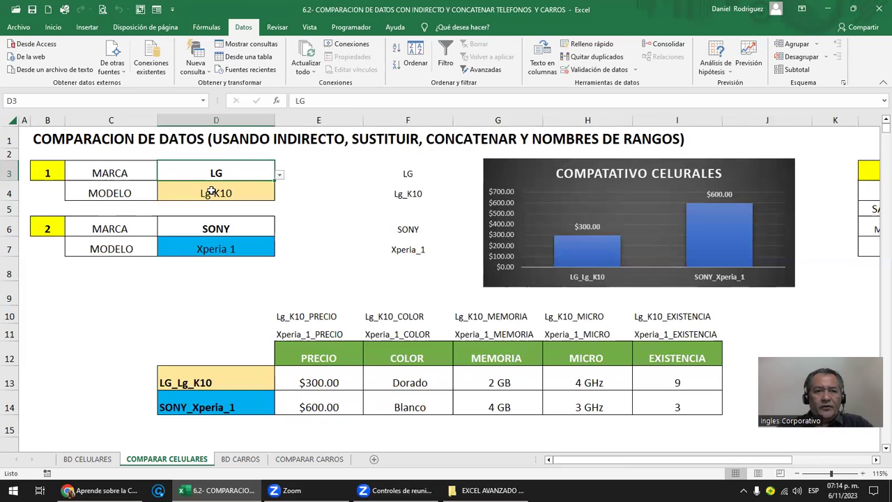
click(211, 193)
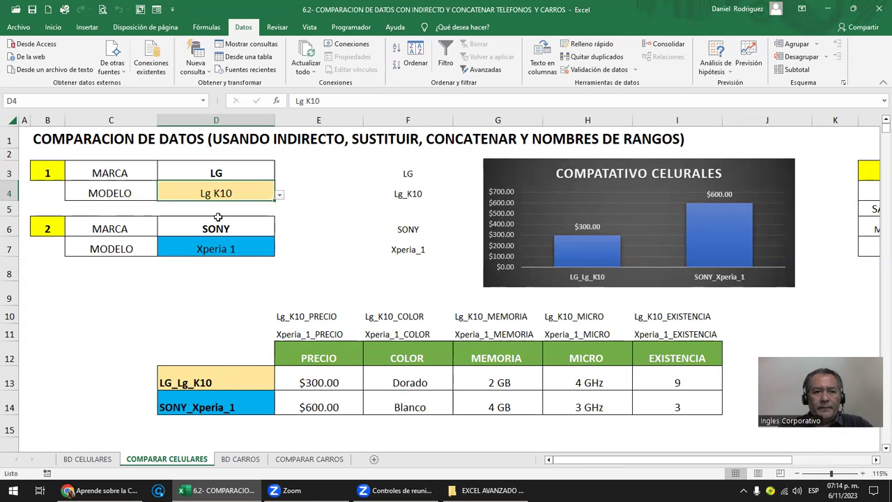
click(228, 171)
click(281, 177)
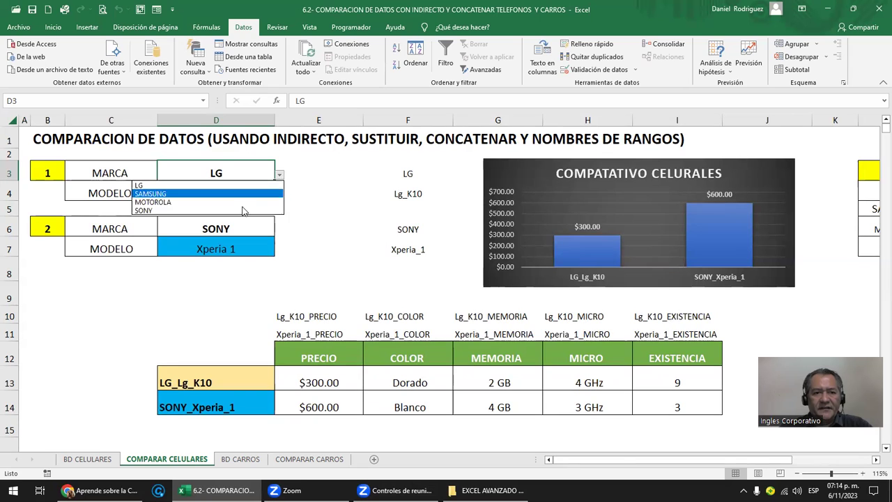
click(192, 201)
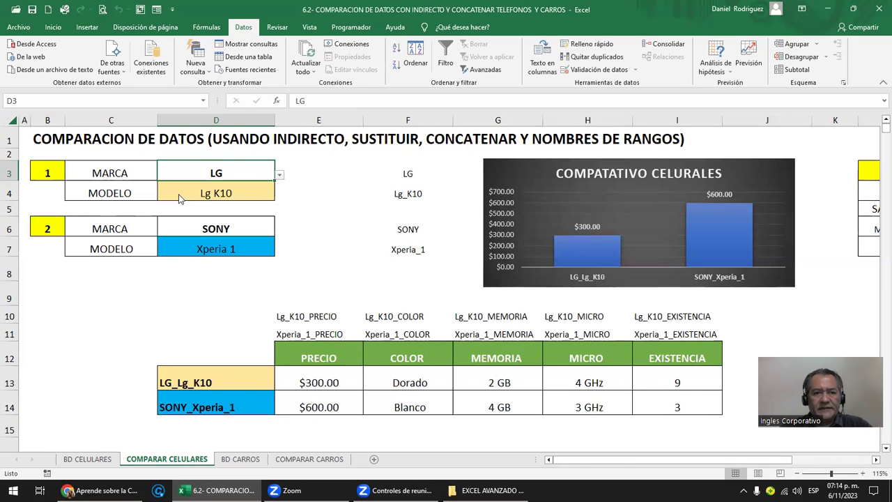
click(219, 192)
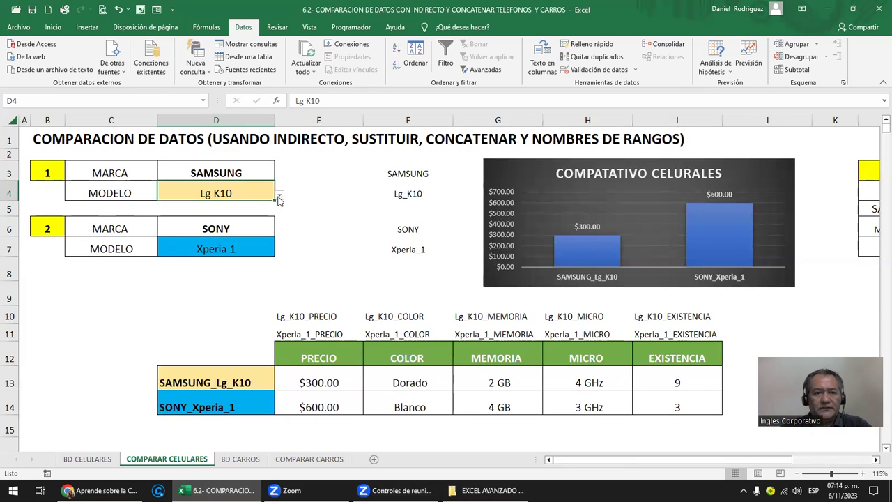
click(279, 198)
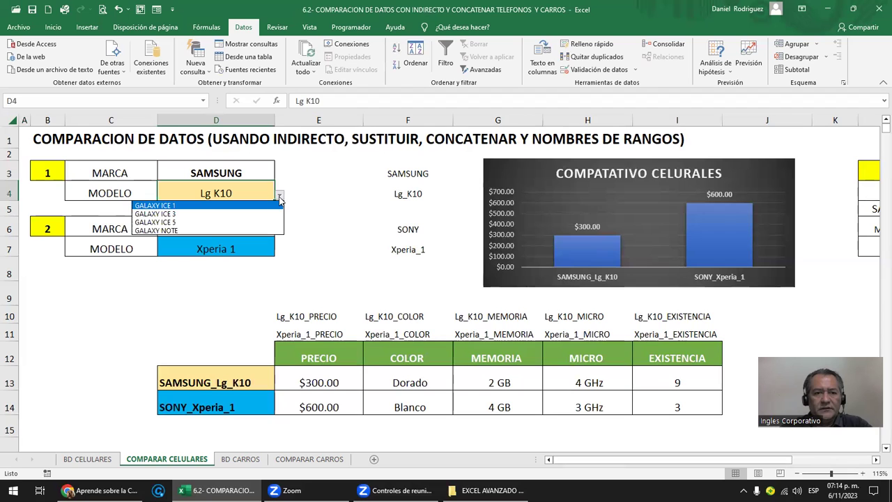
click(159, 207)
Step: Inspect the looked-up details, the PRECIO formula, the chart source and the combined label
drag(307, 385, 665, 381)
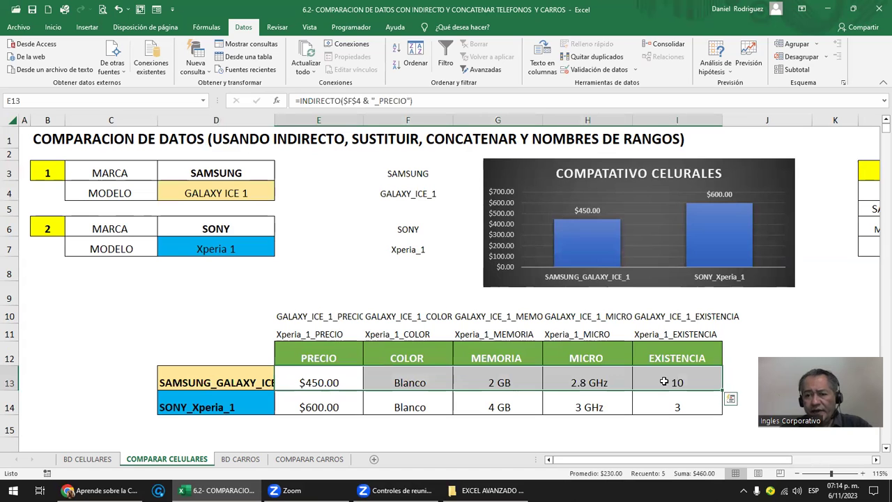
click(336, 382)
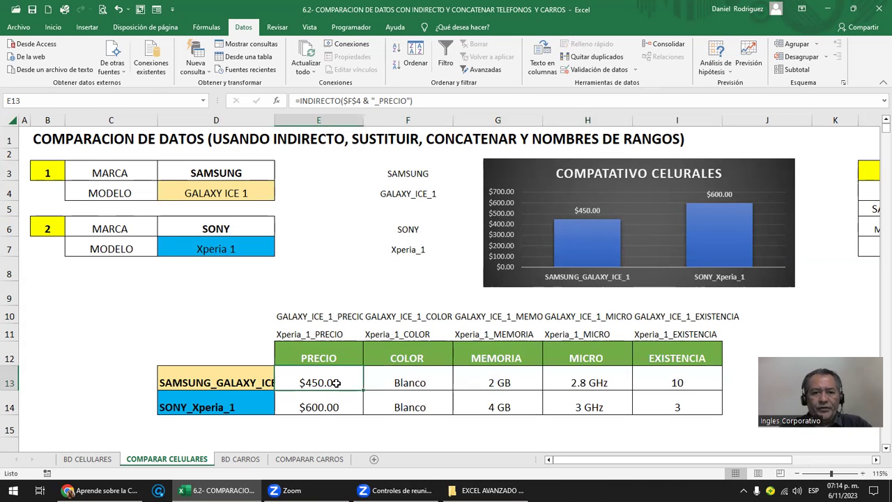
drag(329, 355, 319, 407)
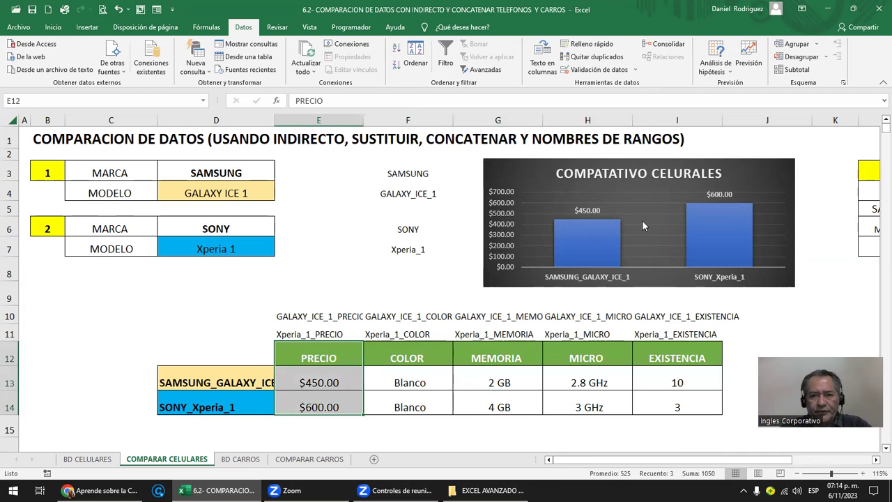
click(541, 180)
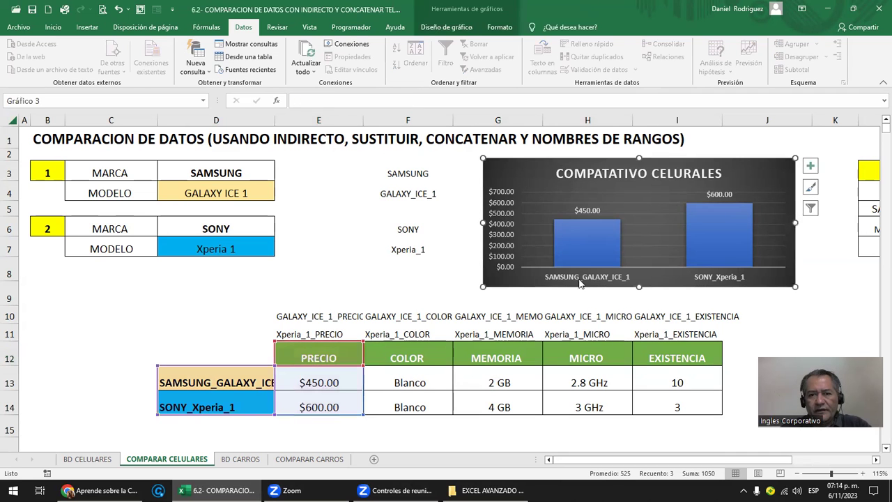
click(208, 173)
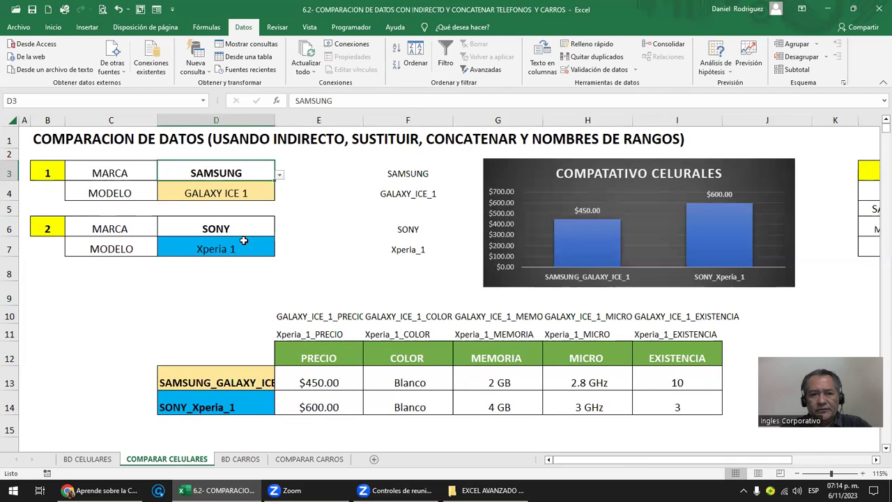
click(233, 385)
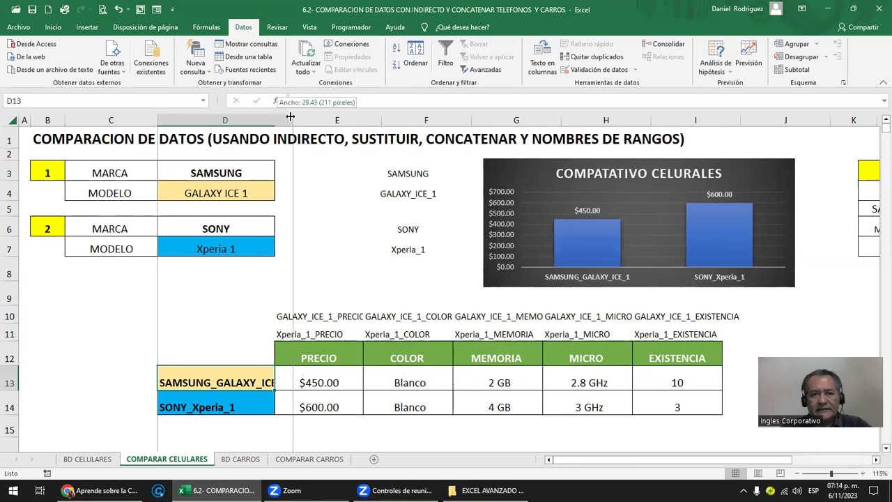
Step: Widen column D for SAMSUNG_GALAXY_ICE_1 and set phone 2 to LG Lg K10
drag(277, 115, 295, 115)
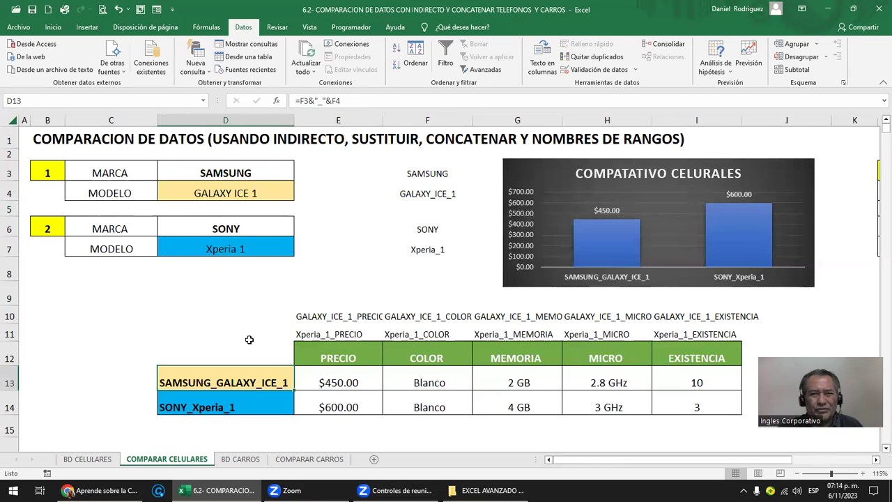
click(223, 316)
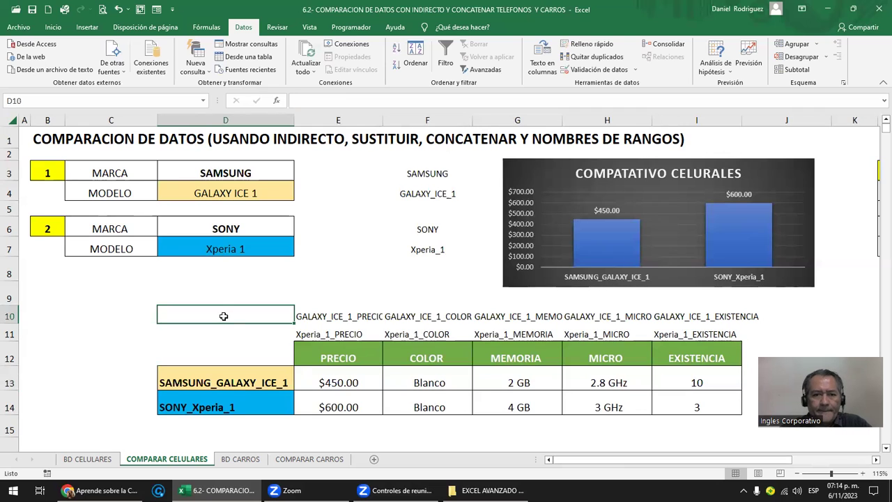
click(244, 227)
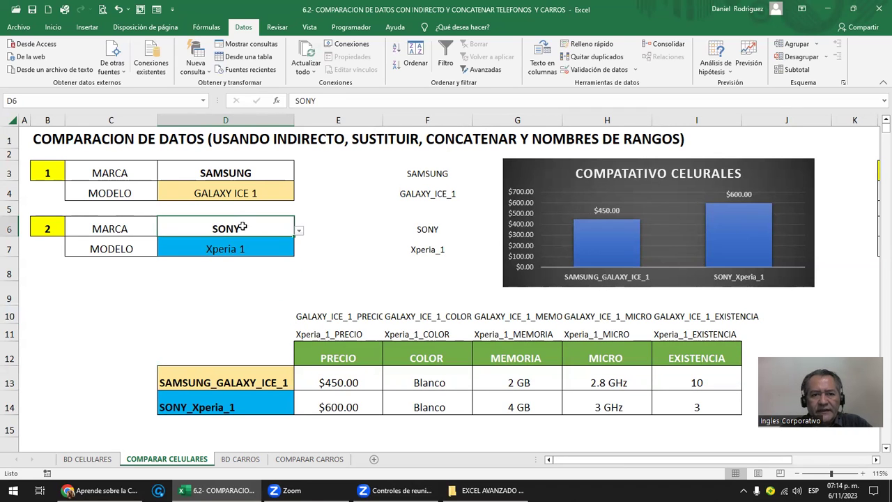
click(299, 232)
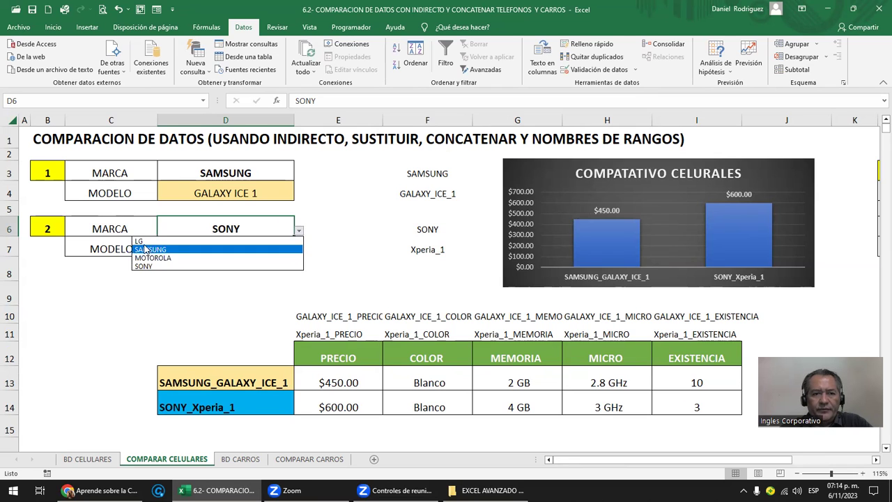
click(142, 241)
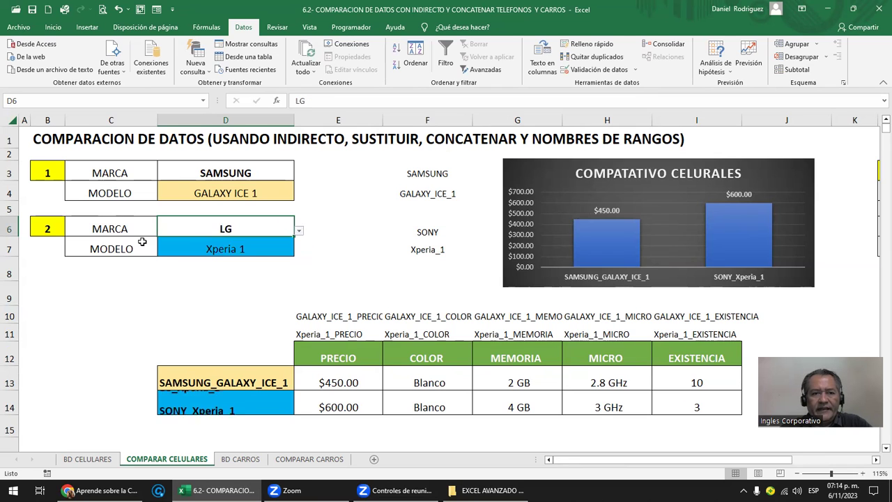
click(240, 244)
click(299, 252)
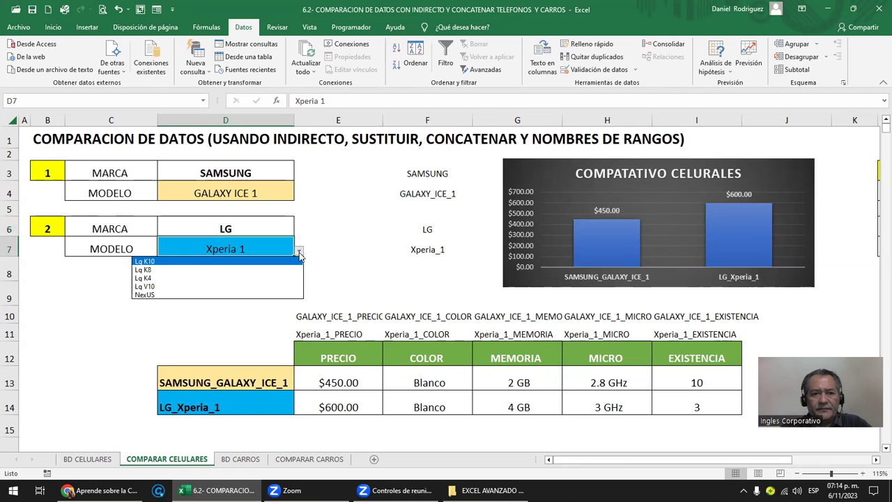
click(146, 261)
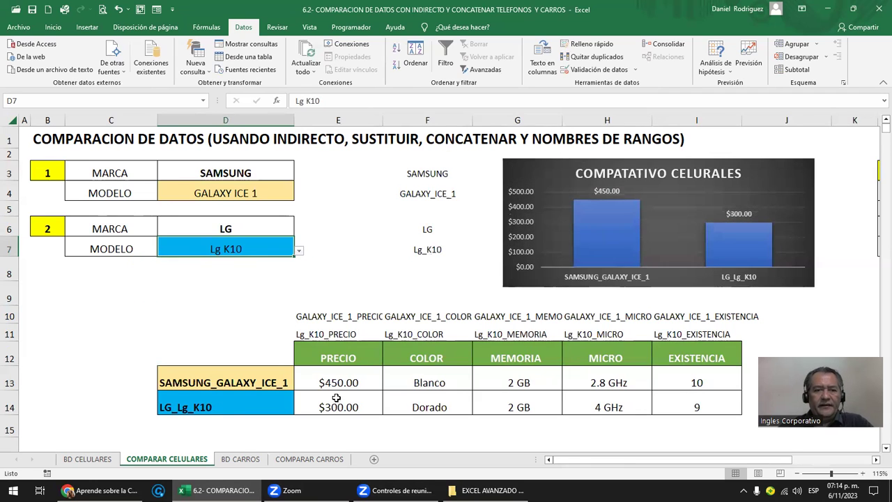
Step: Review the chart source and the first phone's brand, model and result row
click(570, 180)
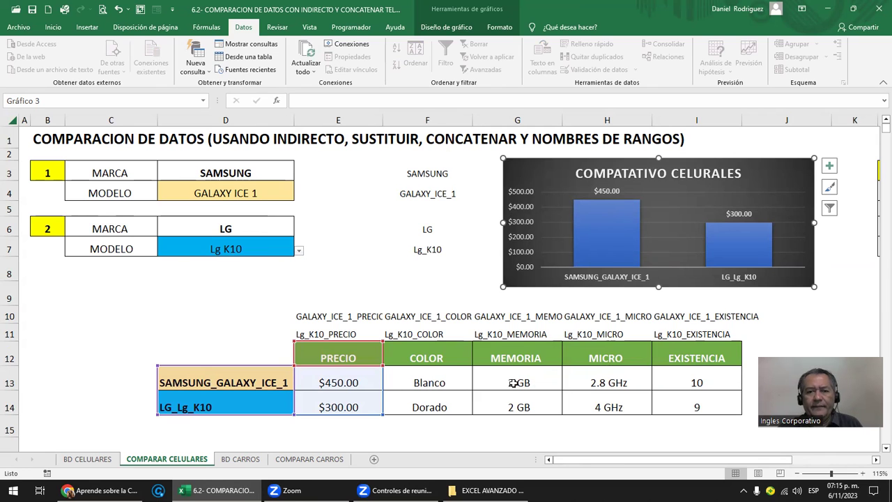
click(219, 318)
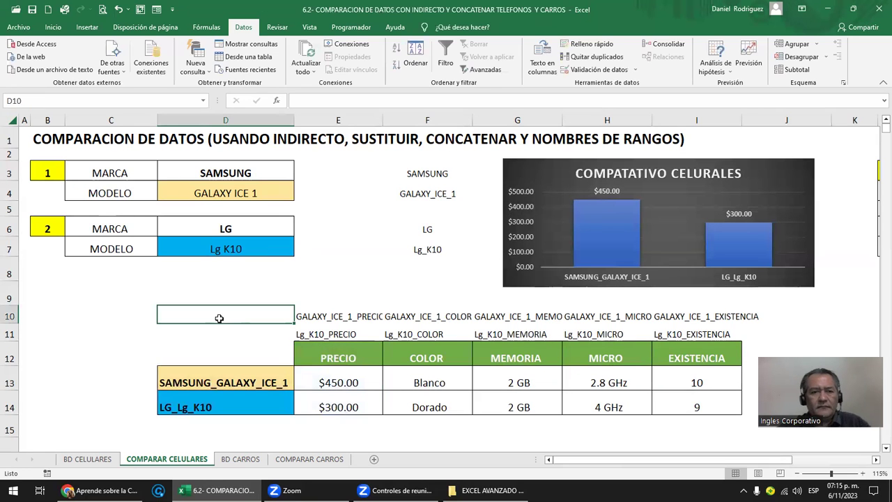
click(33, 169)
click(176, 172)
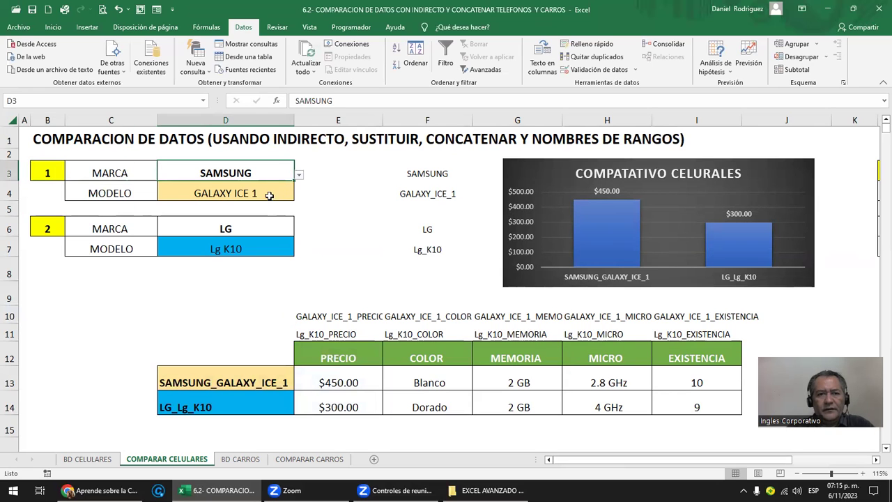
click(276, 190)
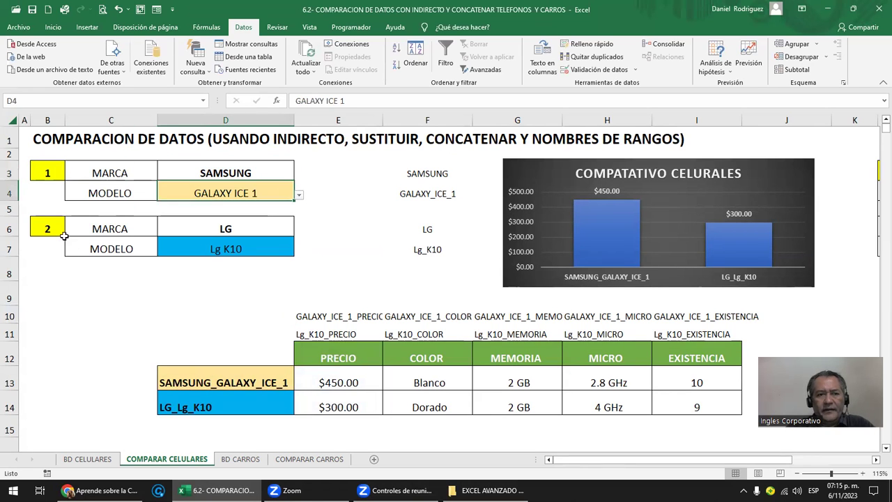
drag(275, 380, 693, 381)
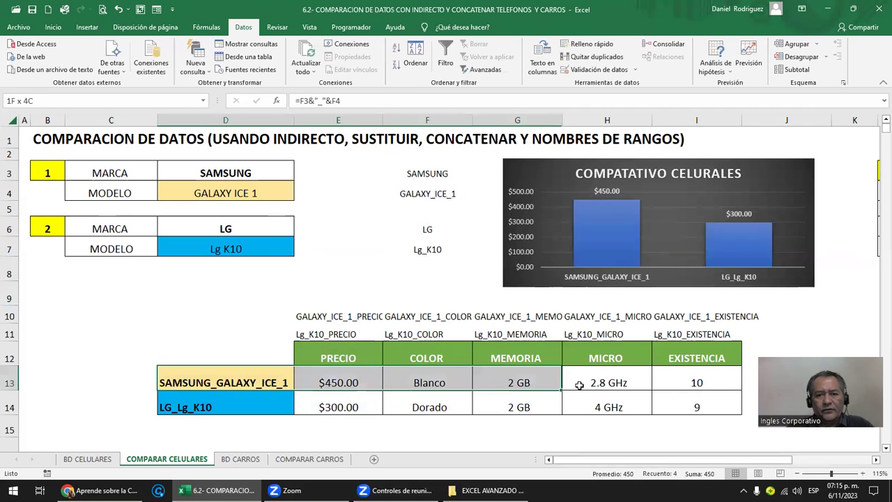
Step: On BD CELULARES, step along the phone list headers from MODELO to MICRO
click(356, 355)
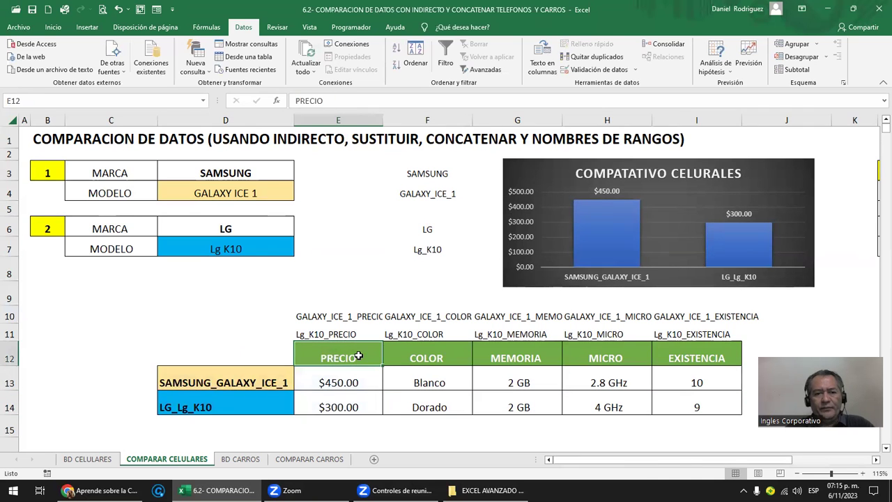
click(87, 458)
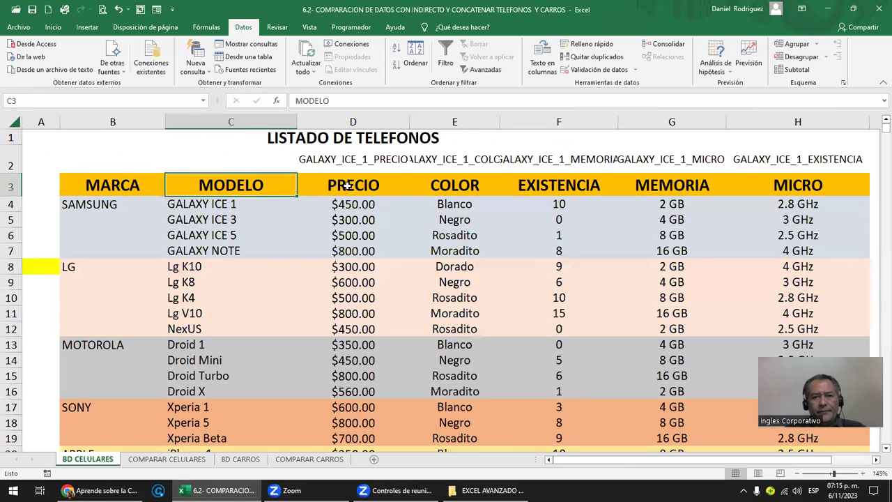
click(348, 185)
click(449, 186)
click(558, 186)
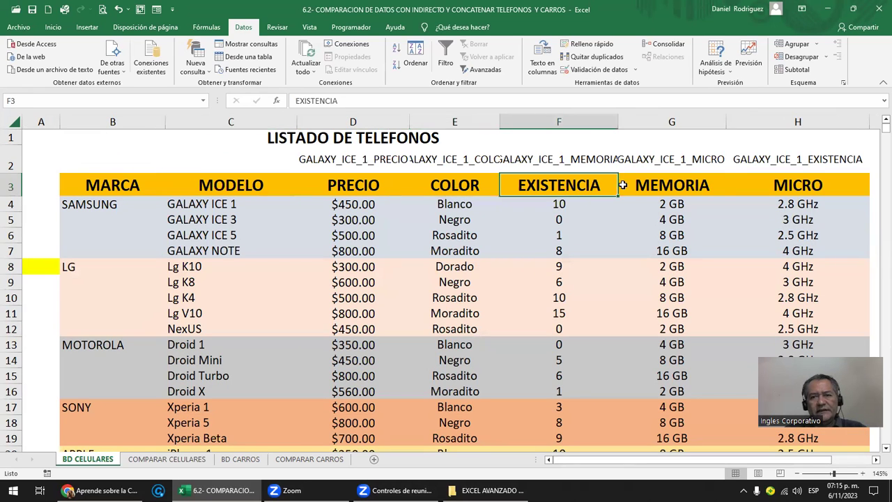
click(689, 187)
click(780, 185)
scroll(781, 185, right, 2)
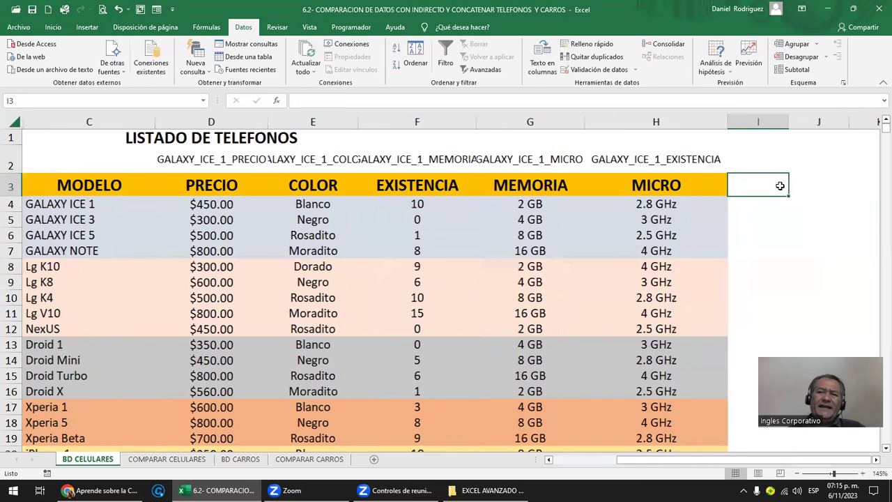
key(Left)
key(Left)
key(Left)
key(Left)
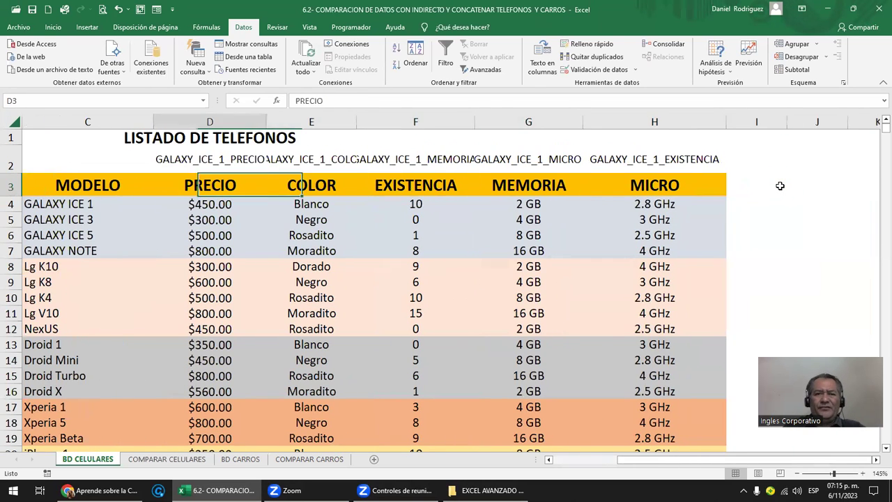
key(Left)
key(Left)
key(Left)
key(Right)
key(Right)
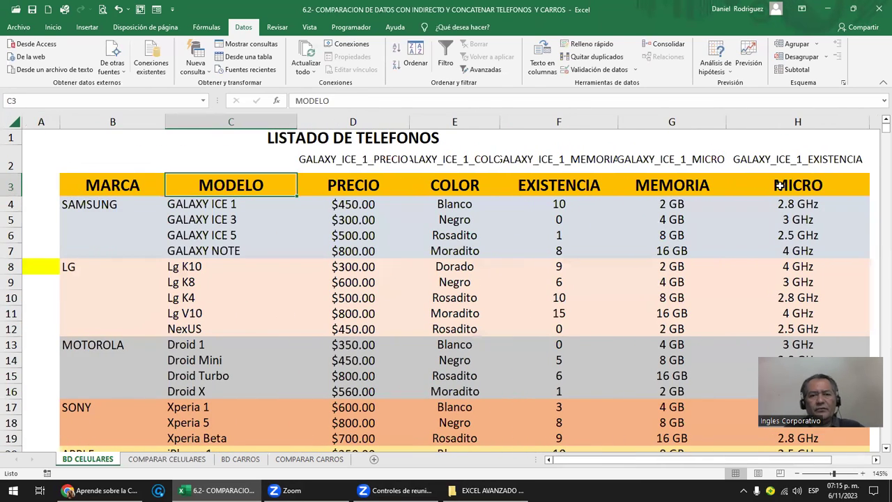
Step: Highlight the PRECIO column, SAMSUNG and MOTOROLA rows and PRECIO/COLOR headers, then return to COMPARAR CELULARES
click(362, 118)
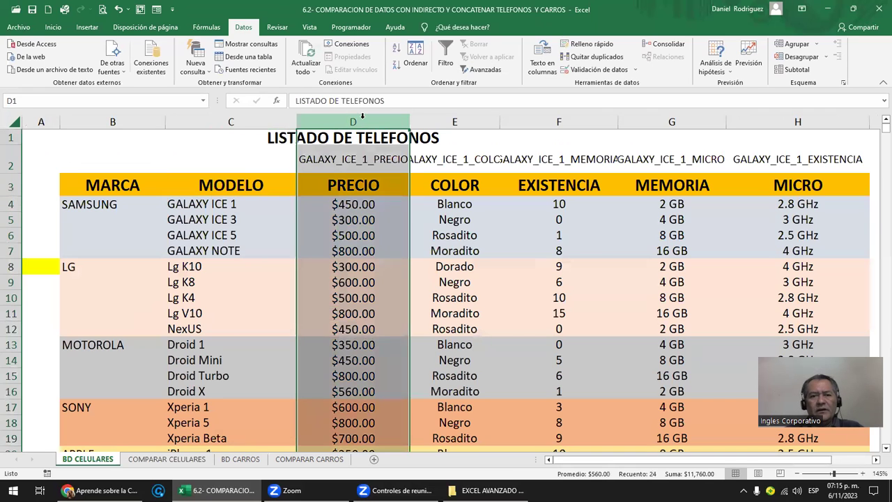
click(344, 186)
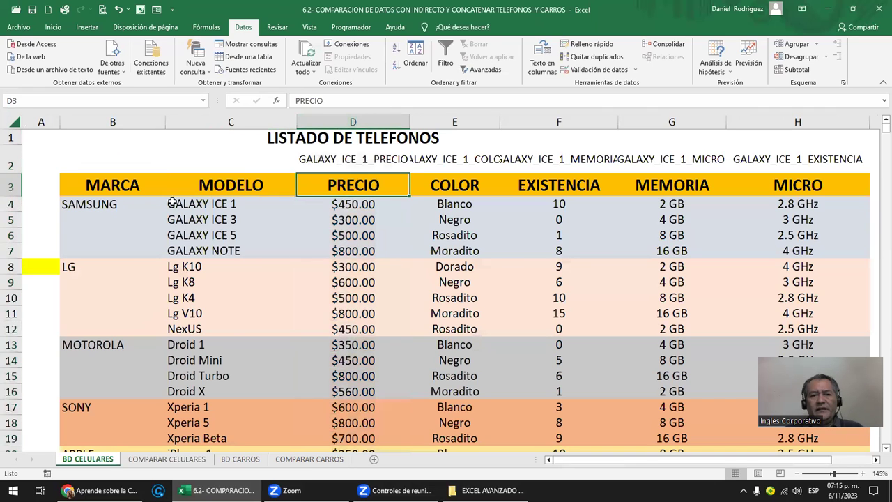
drag(107, 204, 304, 253)
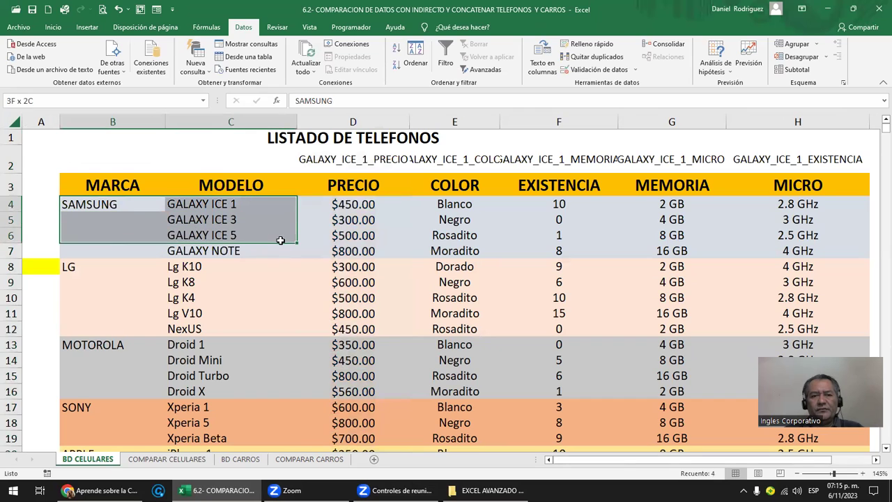
drag(116, 342, 390, 391)
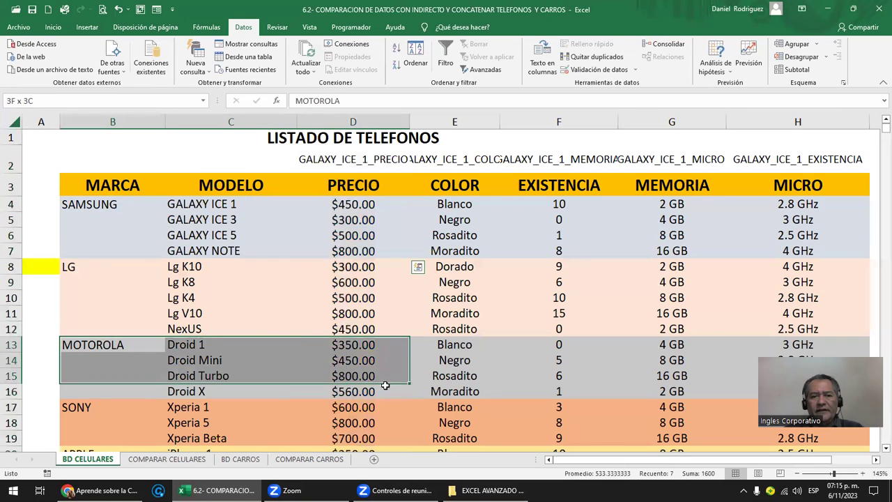
click(366, 175)
click(471, 175)
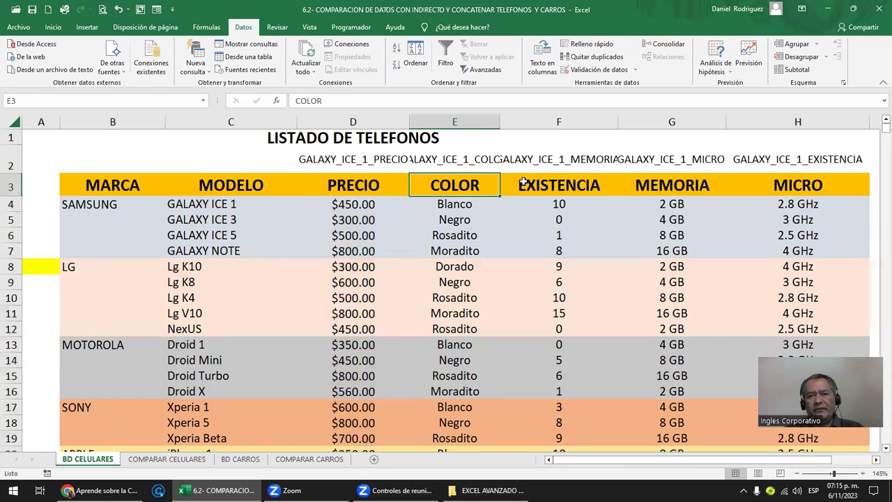
click(159, 461)
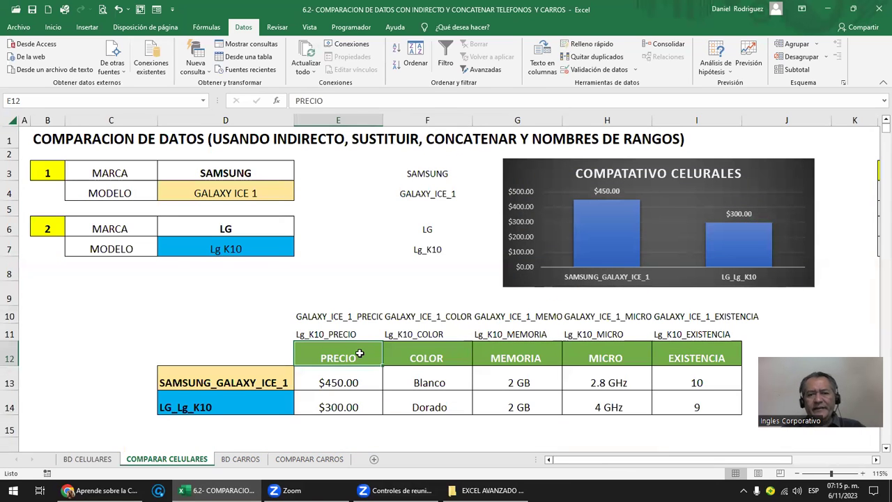
Step: Highlight PRECIO, MEMORIA and MICRO, check the H14 INDIRECTO and D13 formulas, then list defined names
drag(360, 354, 365, 394)
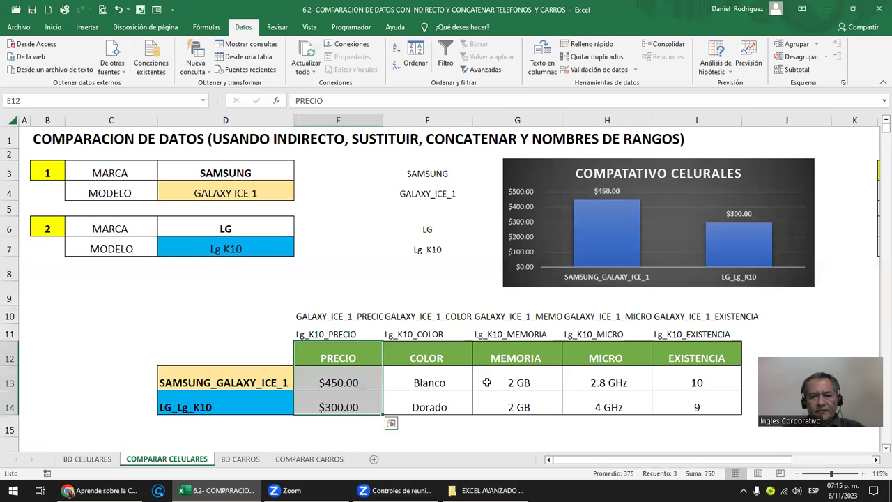
drag(504, 353, 527, 398)
drag(611, 356, 609, 406)
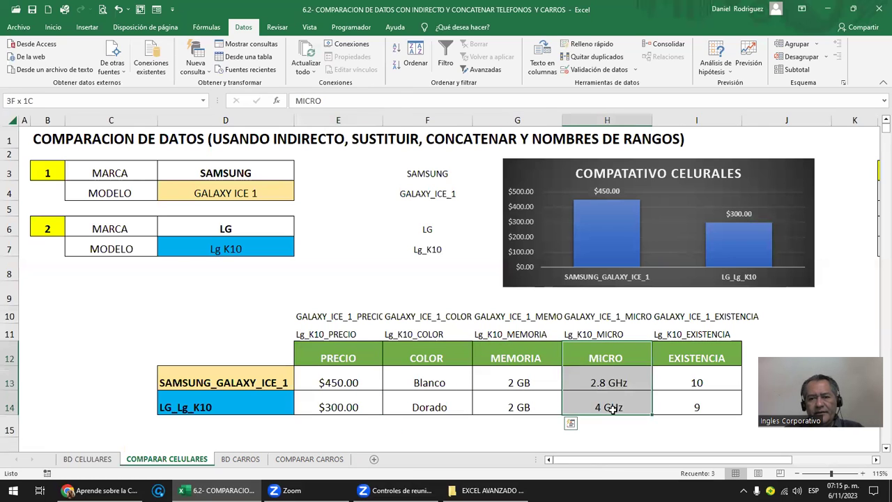
click(610, 407)
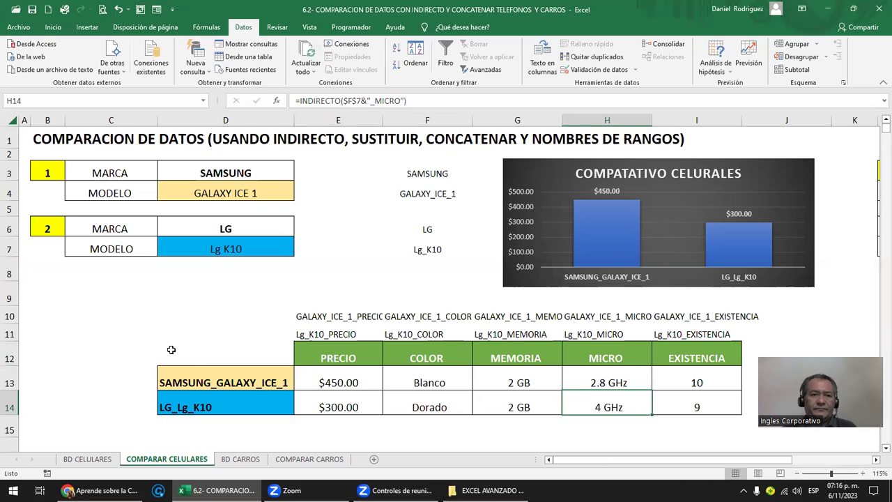
click(253, 381)
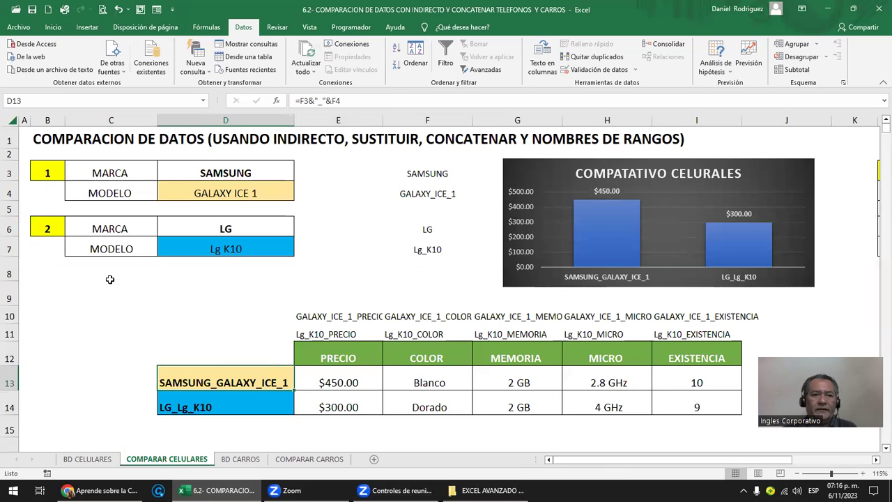
click(203, 100)
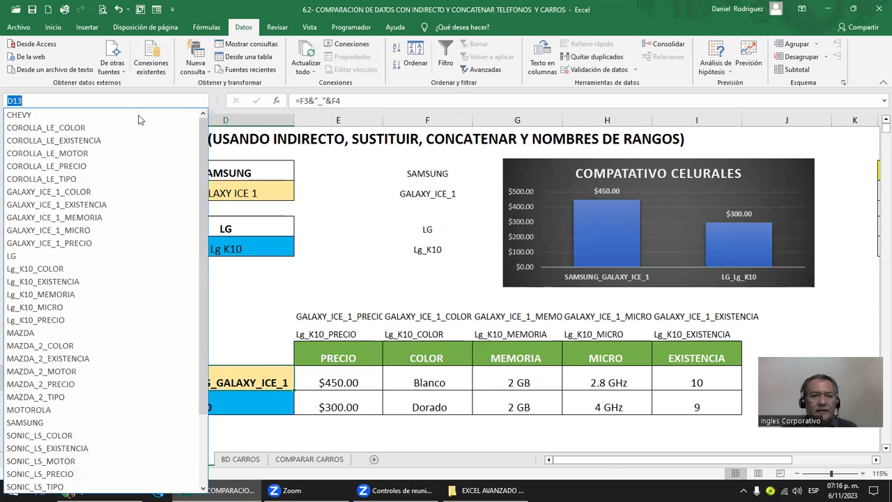
Step: Use the Name Box to jump to the LG range, then to Lg_K10_COLOR in E8
click(23, 257)
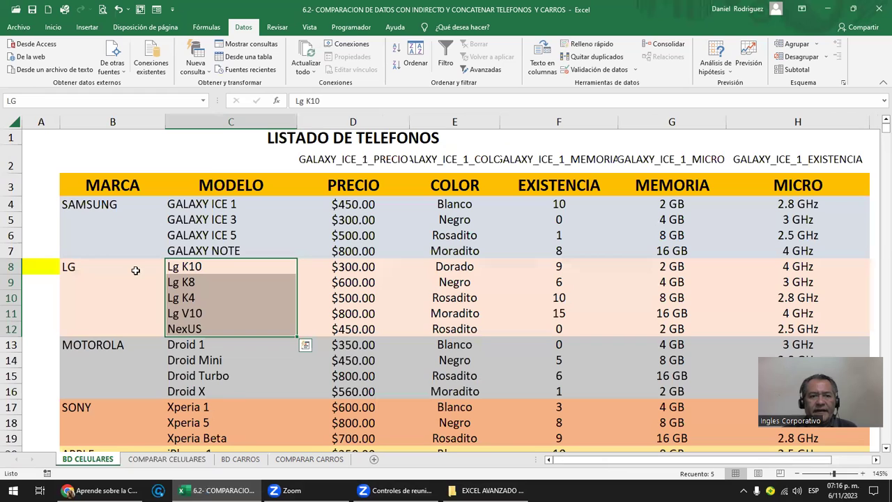
drag(196, 272, 198, 329)
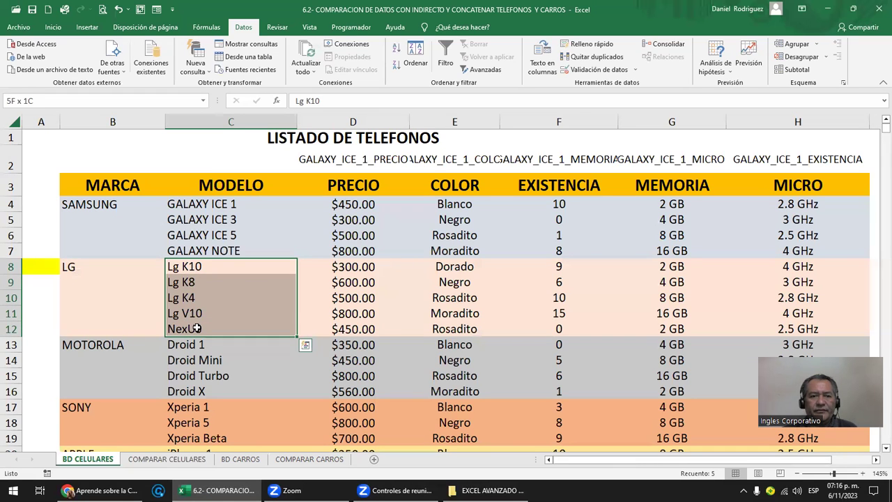
click(201, 104)
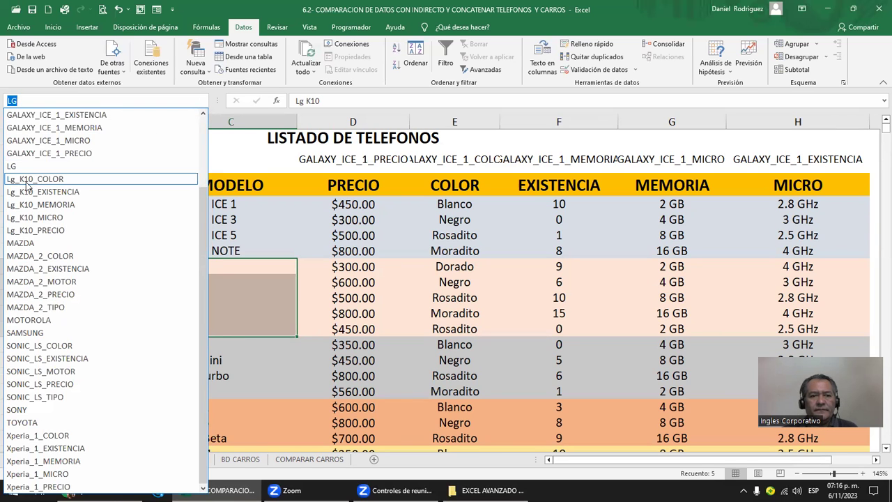
click(24, 180)
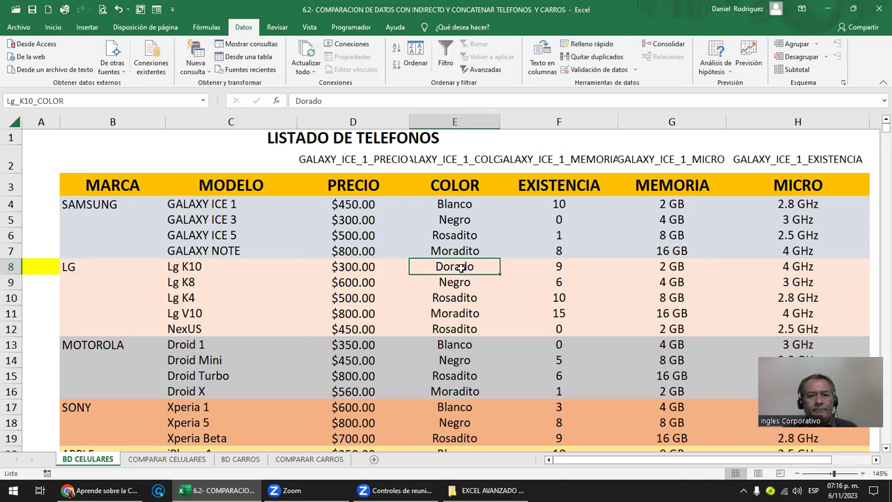
click(196, 267)
right_click(196, 269)
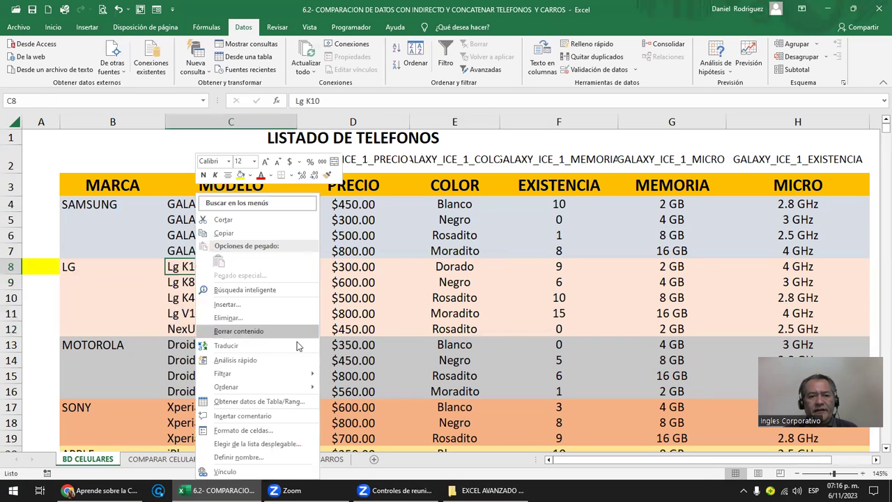
click(257, 457)
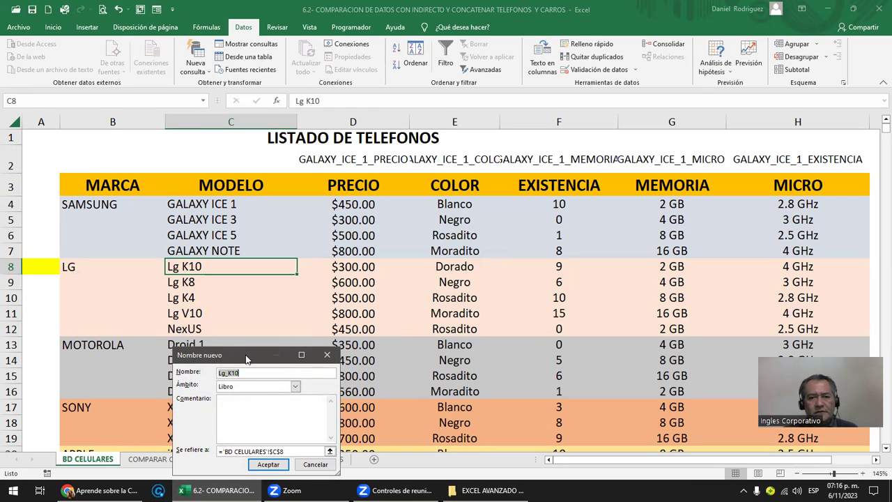
drag(246, 360, 477, 293)
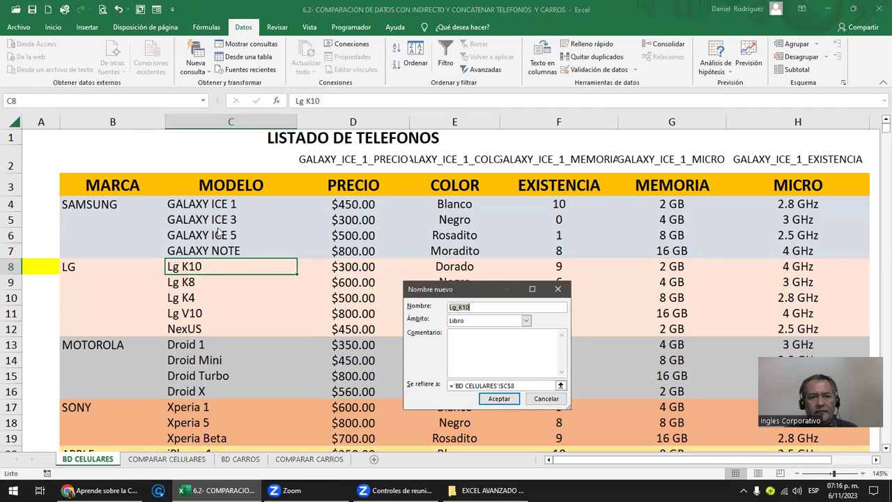
click(477, 306)
text(_PRECIO)
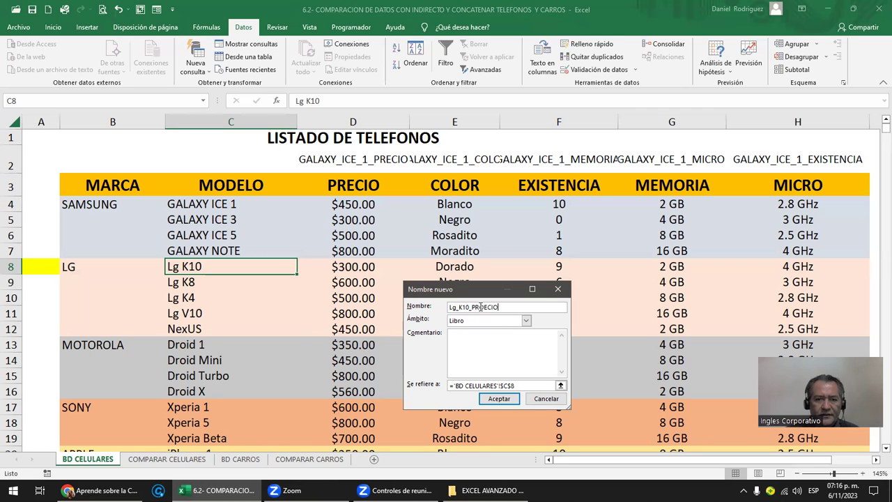
click(523, 385)
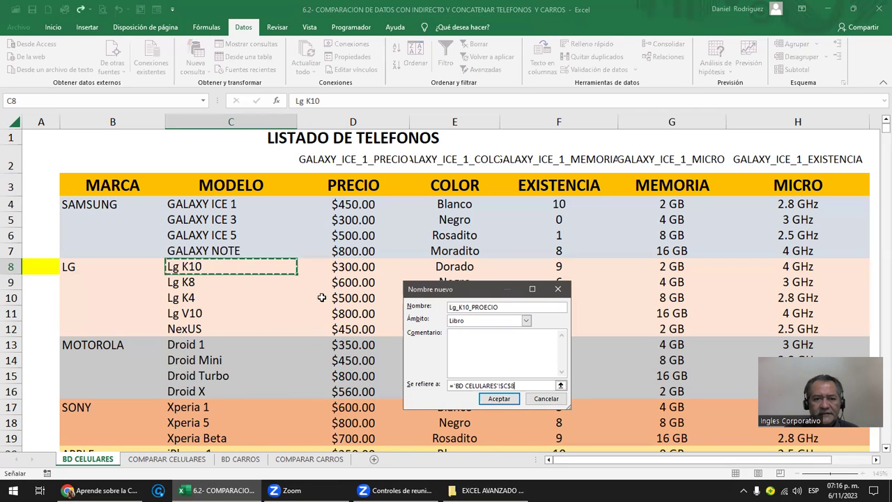
click(354, 271)
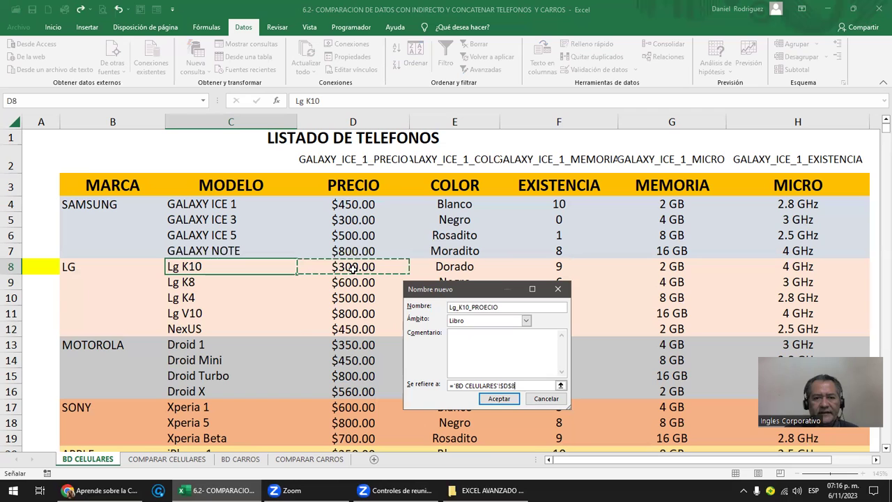
click(532, 401)
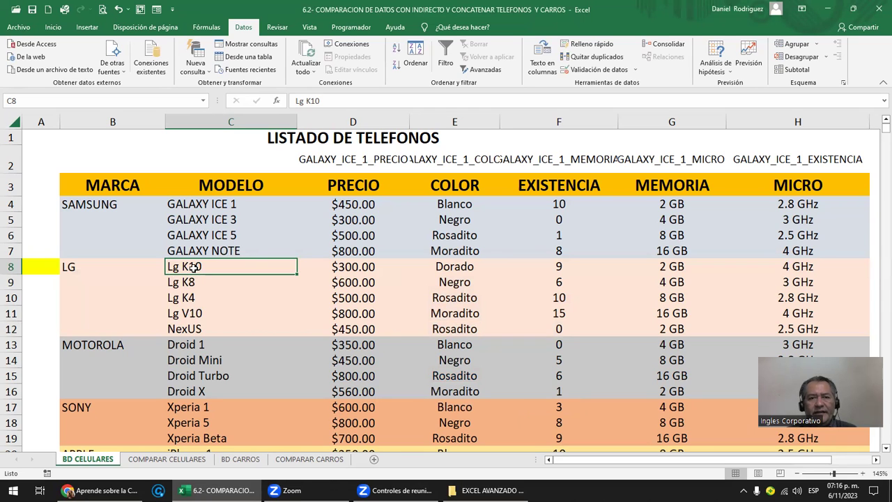
Step: Check the MOTOROLA named range from the Name Box list, then dismiss the reopened list
click(216, 344)
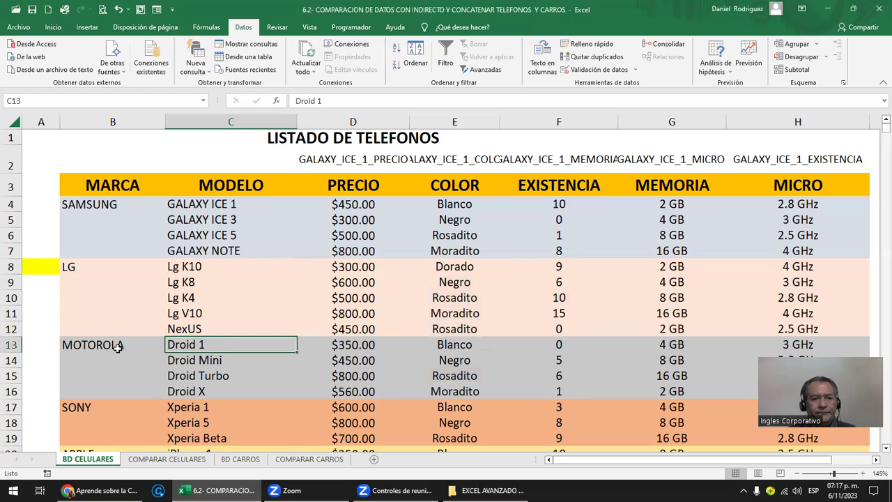
click(203, 101)
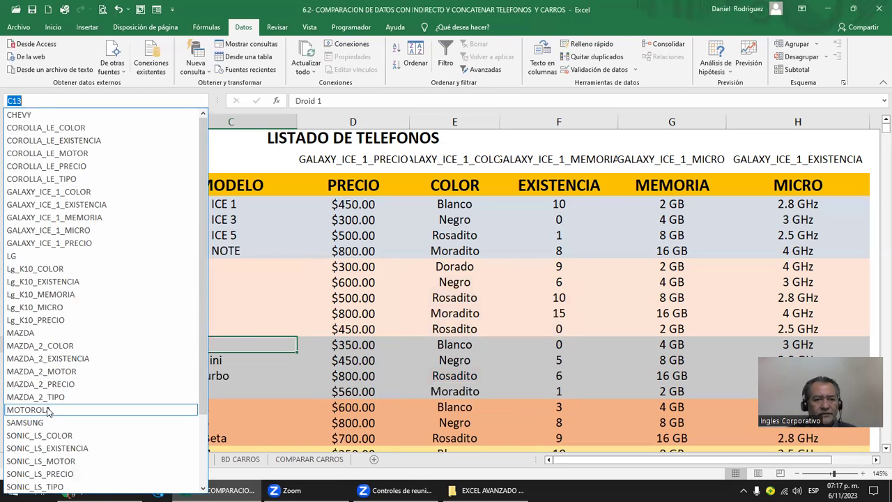
click(27, 410)
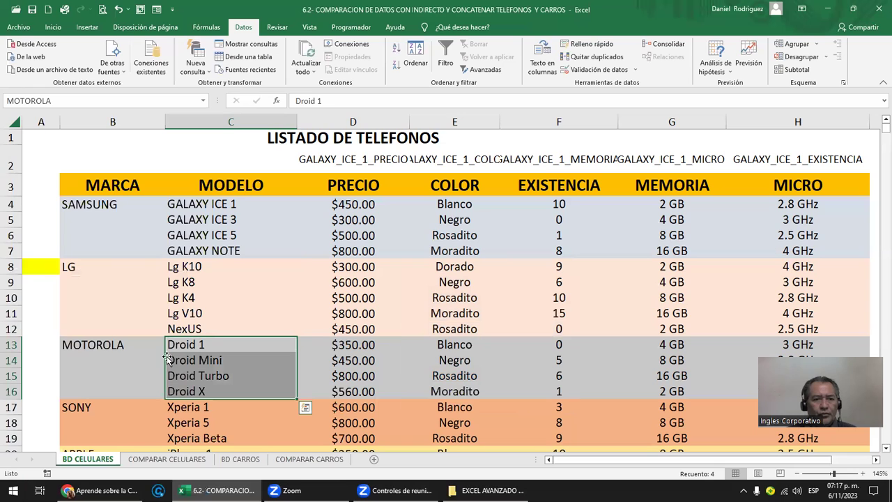
click(203, 101)
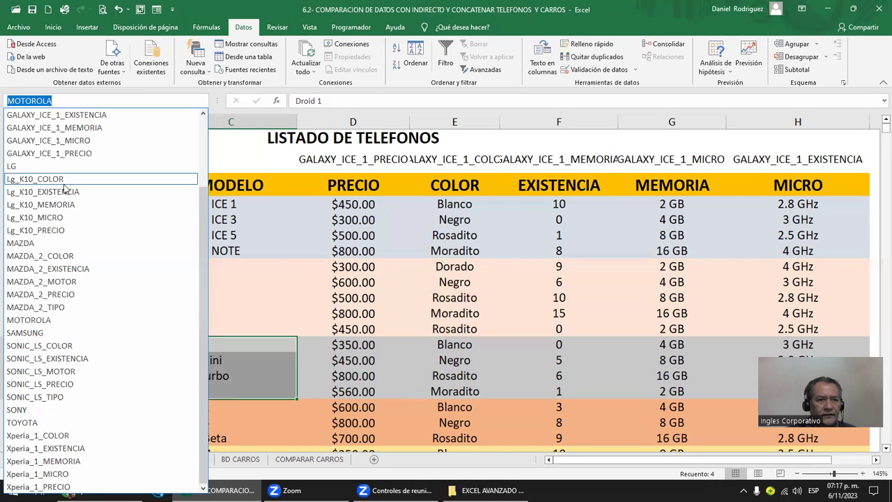
scroll(63, 187, up, 2)
scroll(63, 187, up, 2)
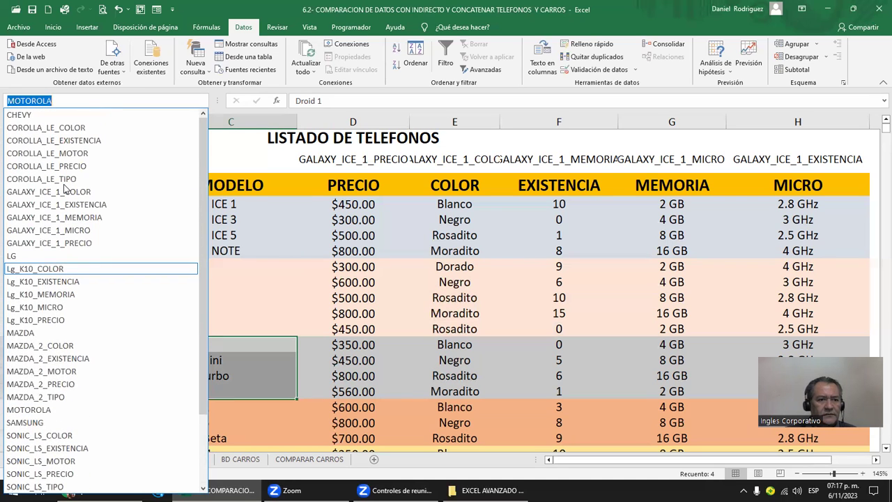
key(Escape)
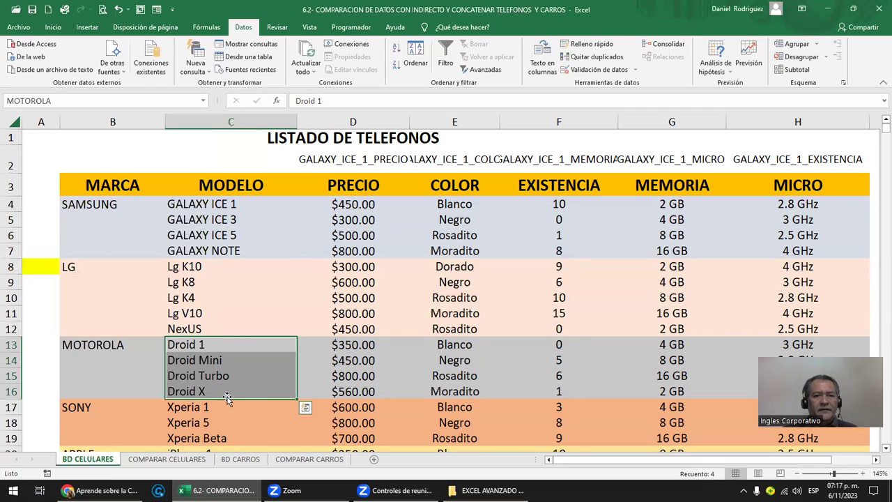
Step: Select Droid 1 cell C13, then return to COMPARAR CELULARES and select brand cell D3
click(198, 347)
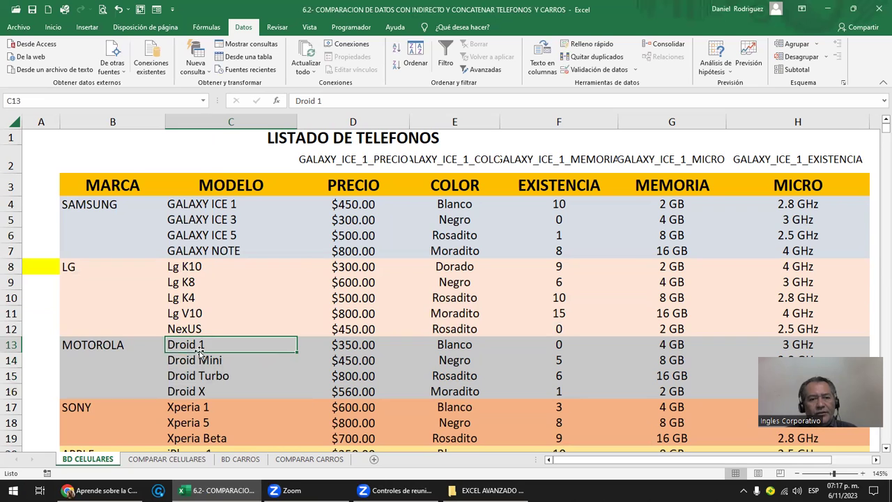
click(166, 459)
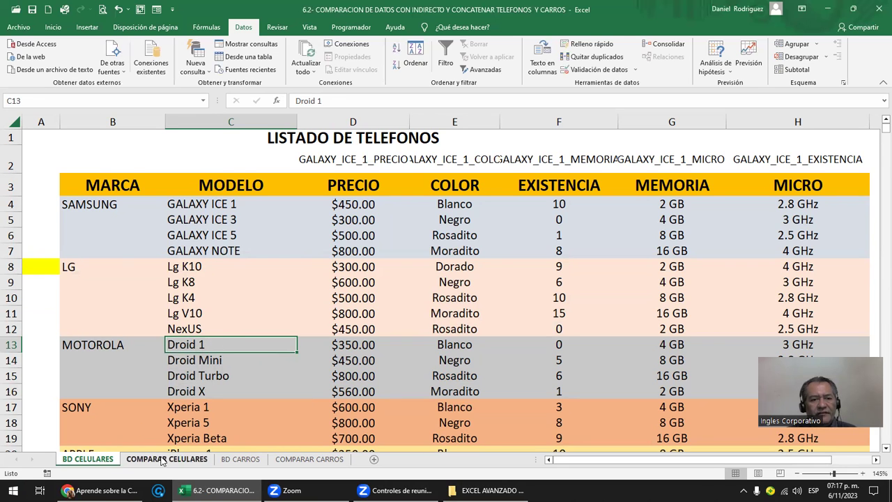
click(221, 177)
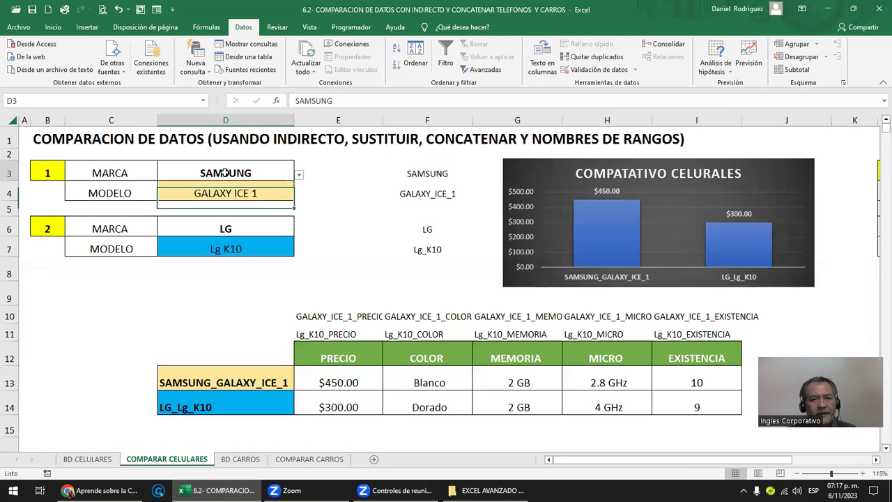
Step: Set the first phone to brand MOTOROLA and model Droid 1 from the drop-down lists
click(299, 175)
click(153, 202)
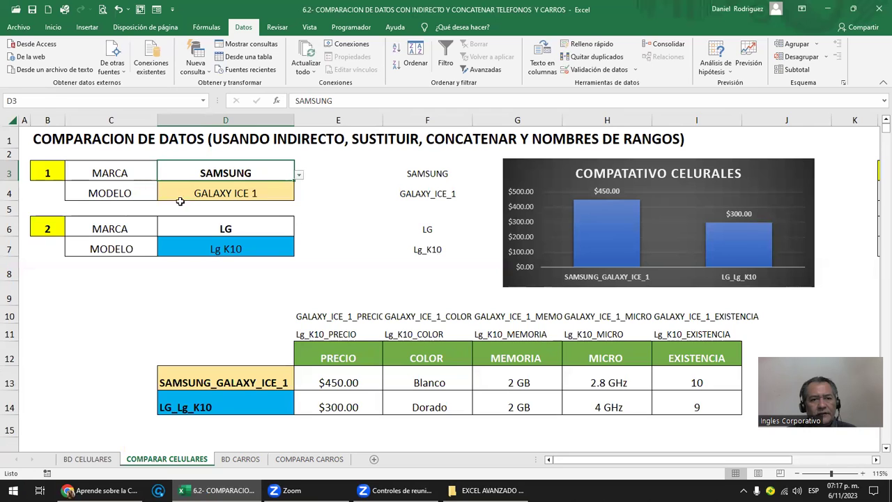
click(288, 195)
click(298, 199)
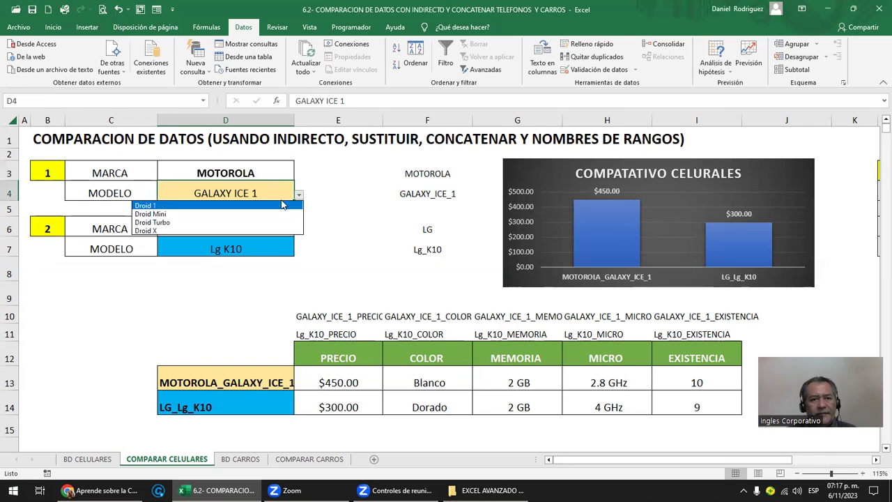
click(156, 213)
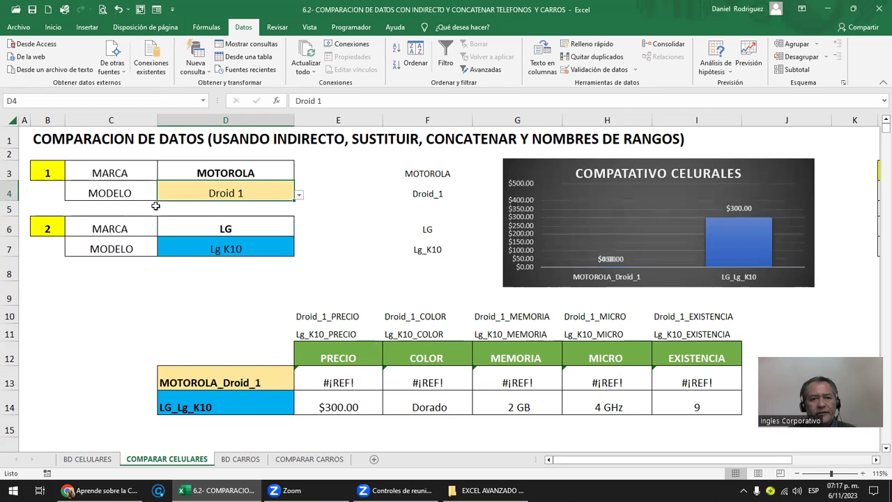
Step: Inspect the #¡REF! results in row 13 and E10's concatenation formula without changing it
drag(534, 392, 690, 383)
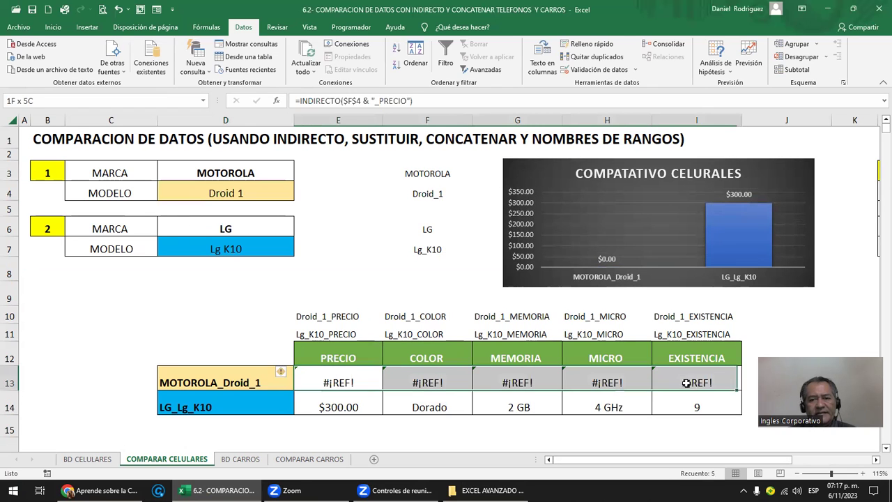
click(343, 313)
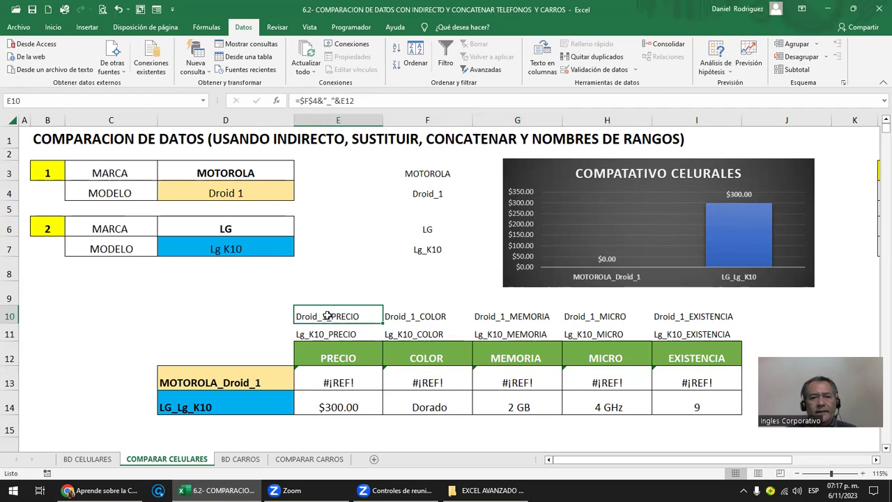
double_click(329, 315)
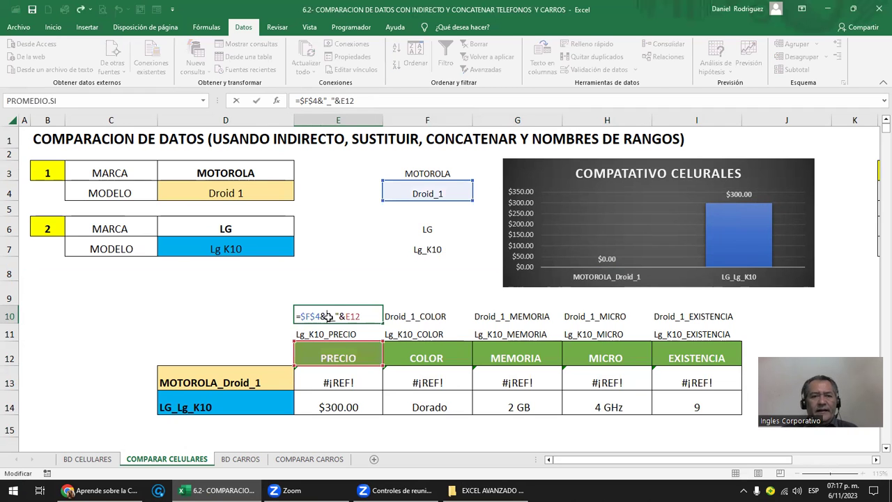
key(Escape)
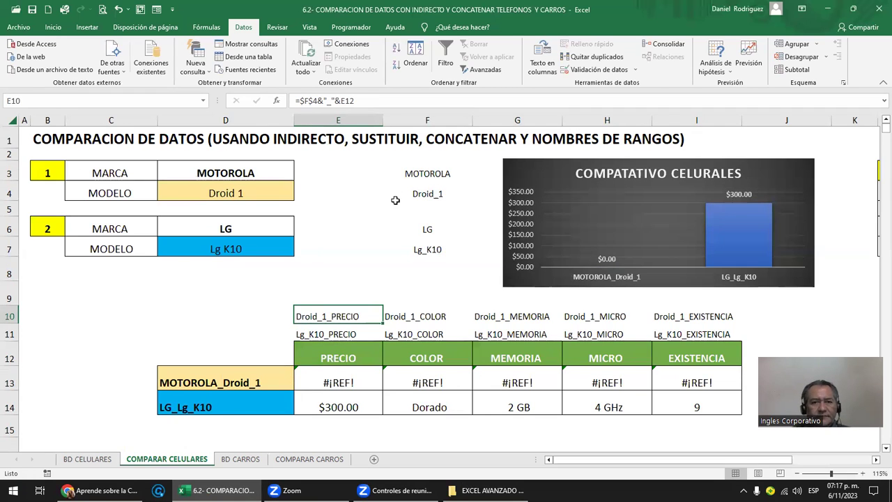
click(225, 172)
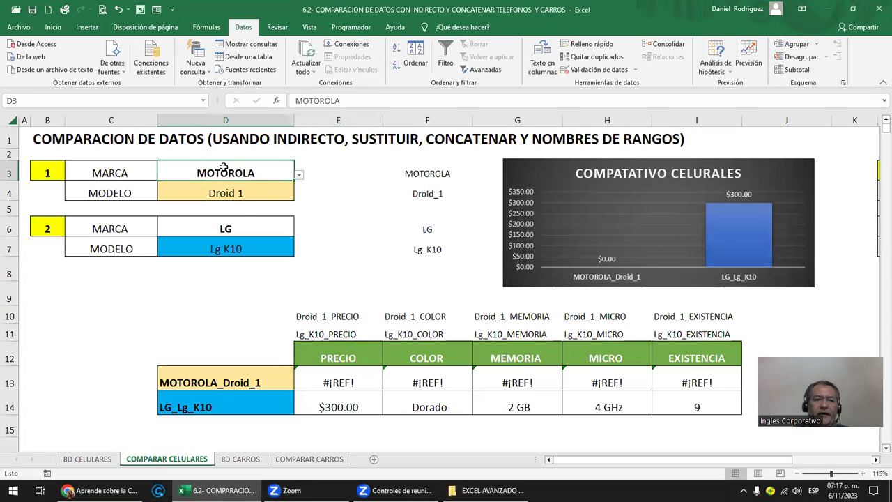
click(234, 193)
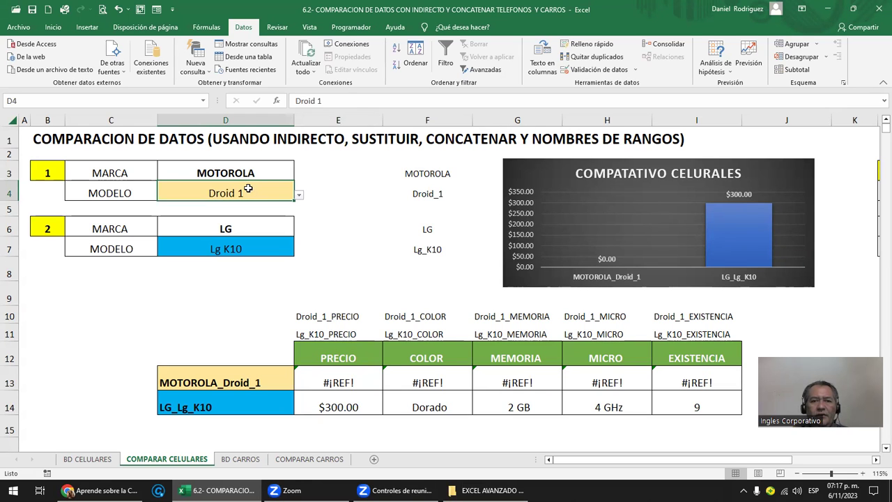
click(411, 193)
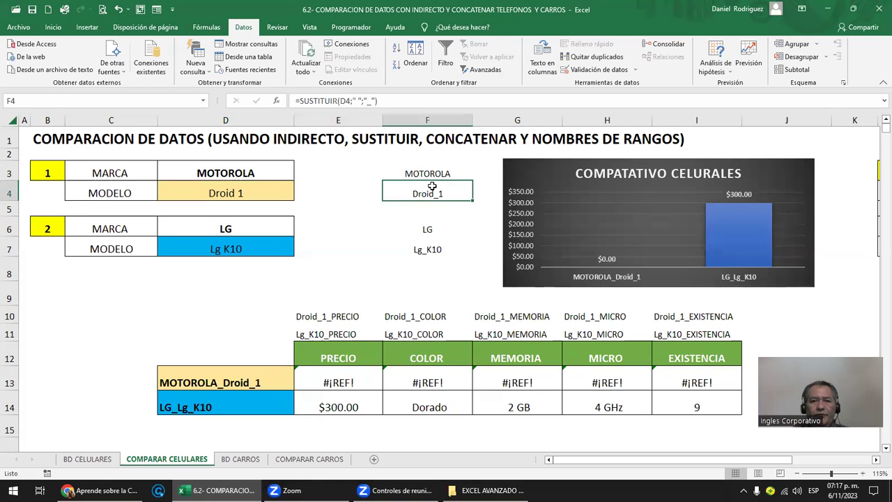
double_click(431, 189)
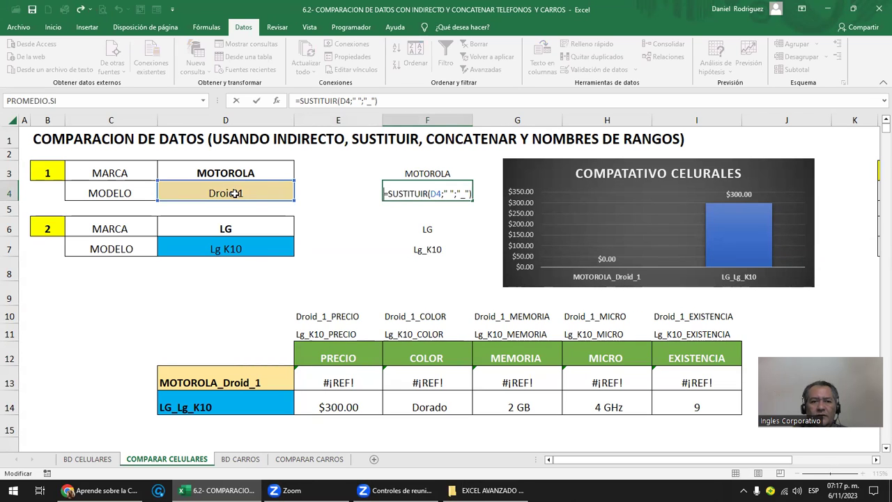
click(447, 194)
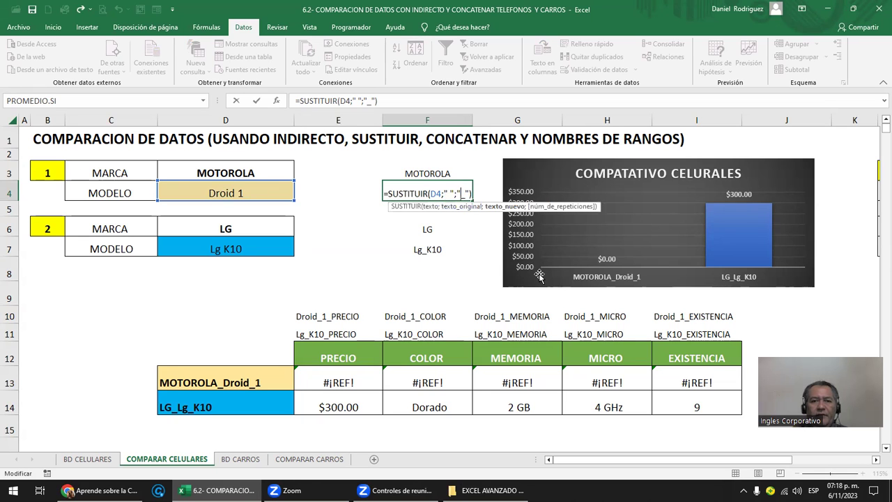
key(Return)
key(Up)
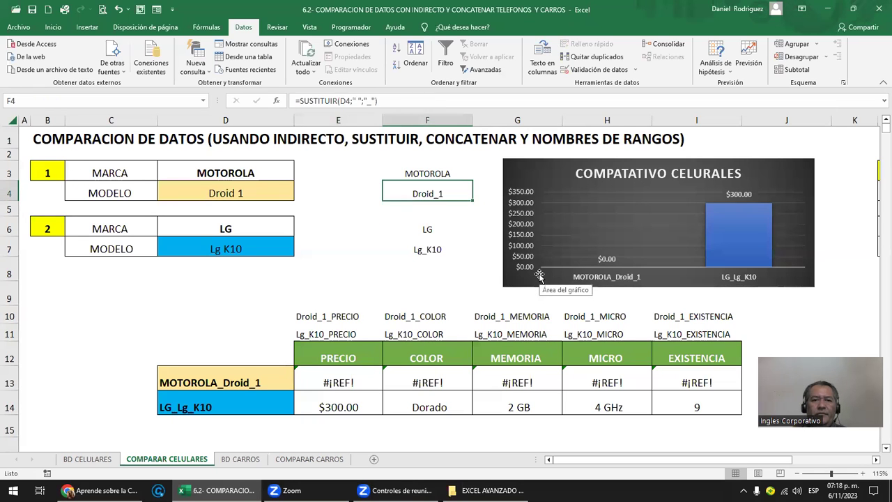
key(Up)
key(F2)
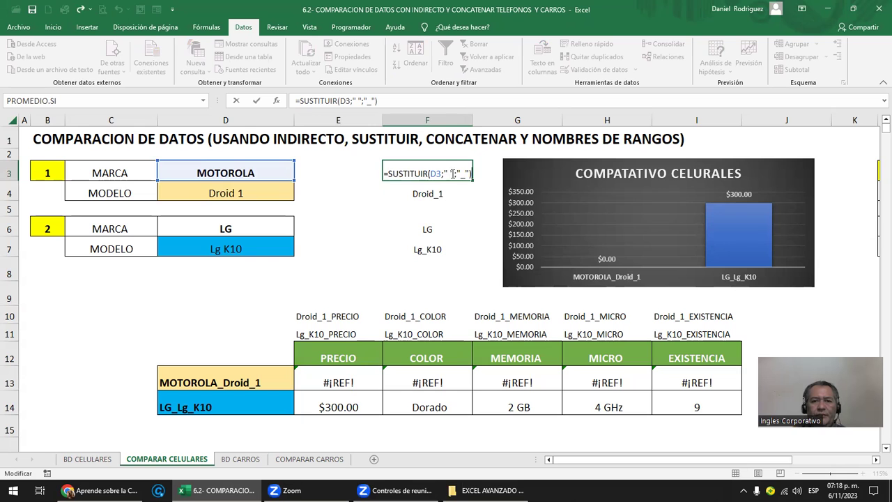
key(Return)
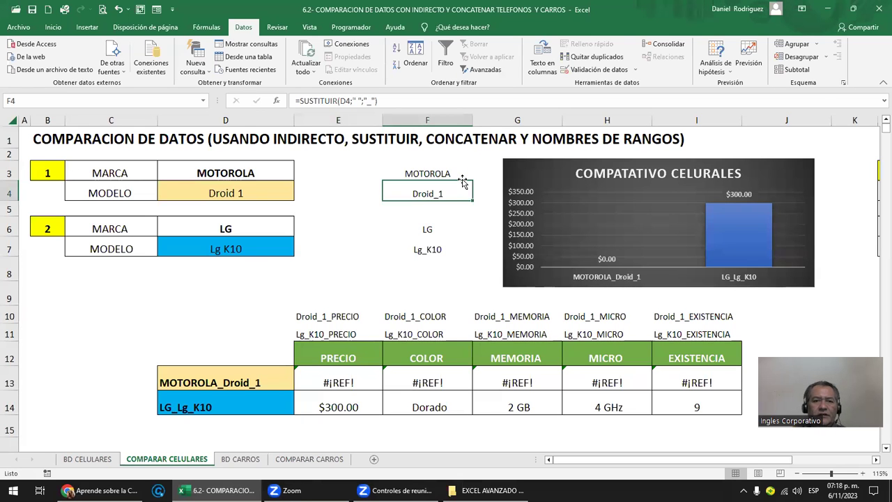
key(Down)
key(Down)
key(F2)
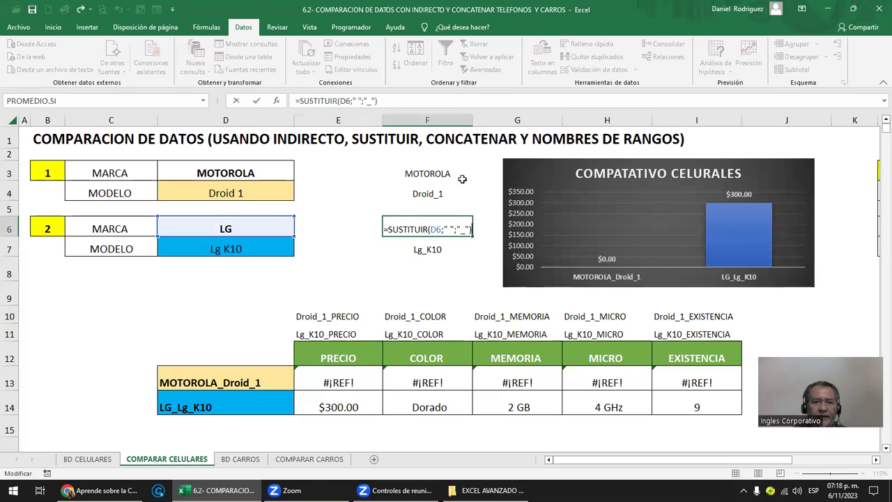
key(Return)
key(F2)
key(Escape)
key(Down)
key(Down)
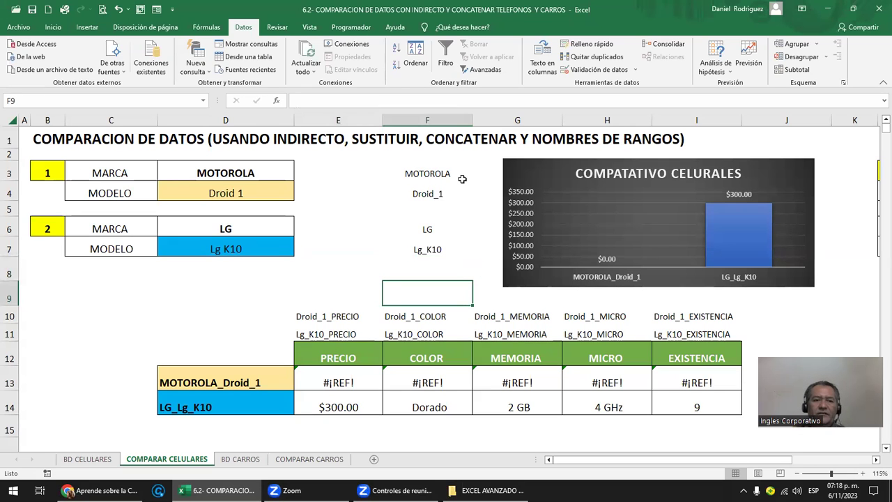
click(189, 380)
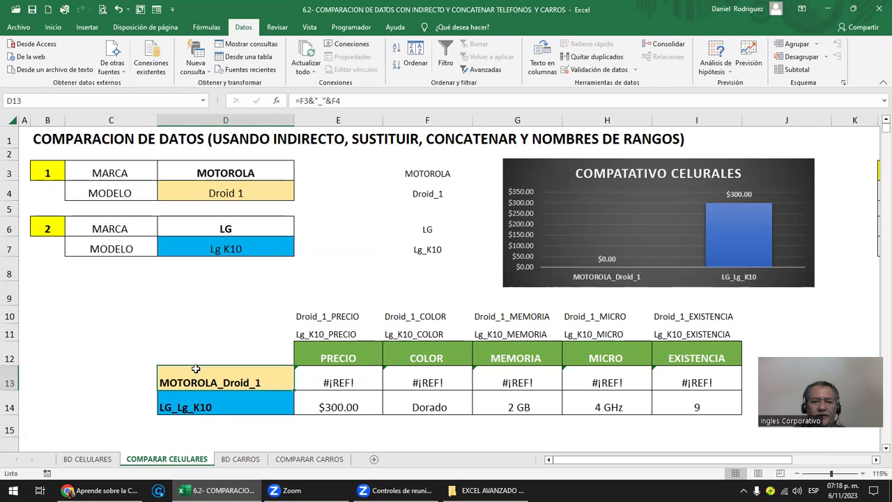
double_click(229, 384)
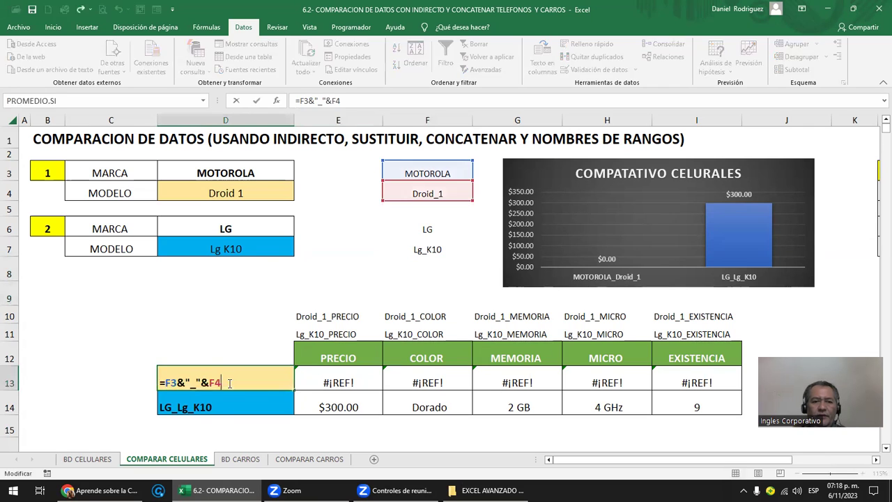
click(175, 382)
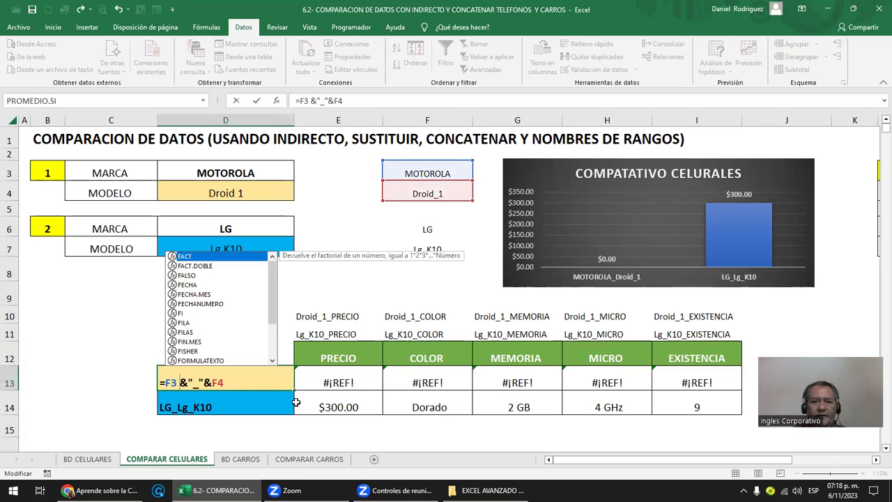
text(E)
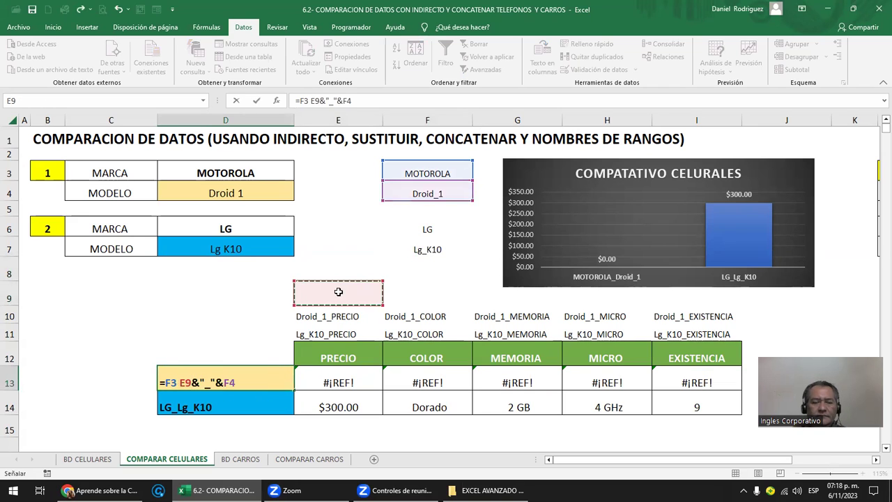
key(BackSpace)
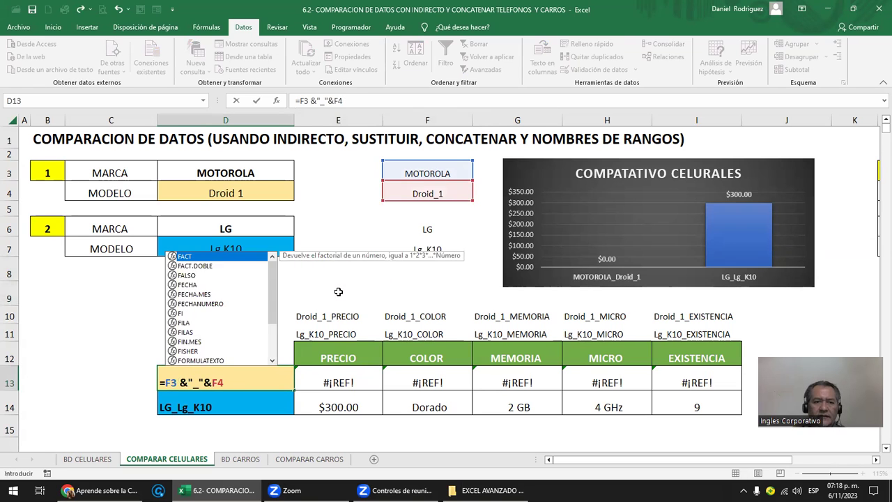
key(BackSpace)
key(Return)
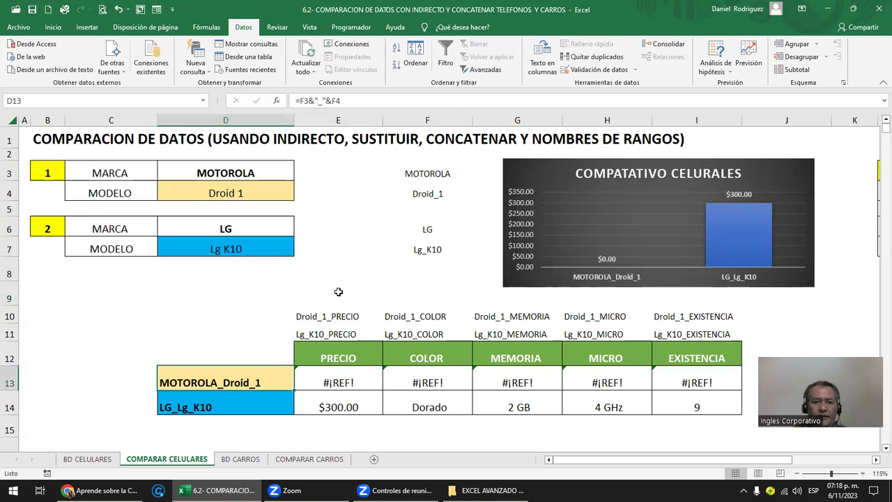
click(446, 172)
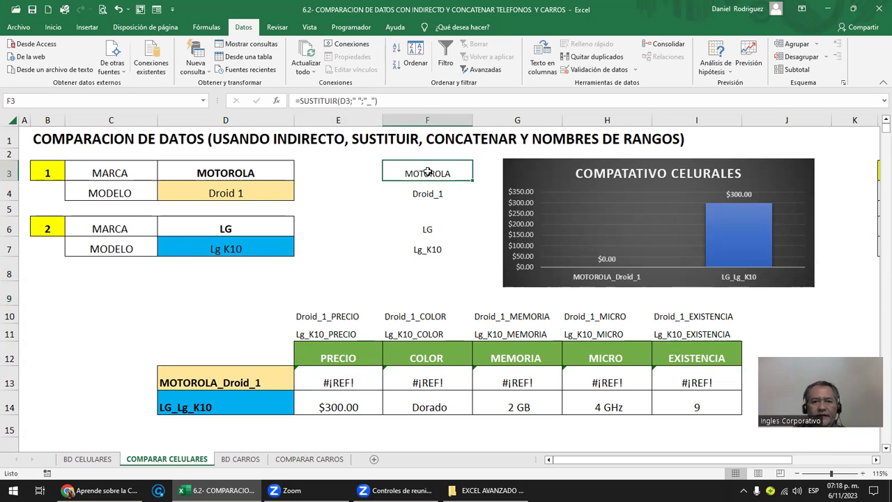
click(442, 189)
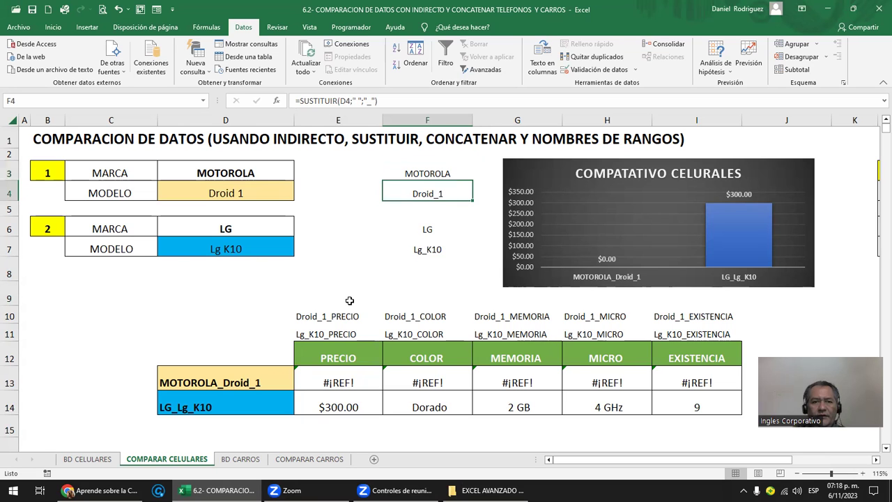
Step: Enter =F3&F4 in C10 to join the brand and model helpers
click(93, 313)
text(=)
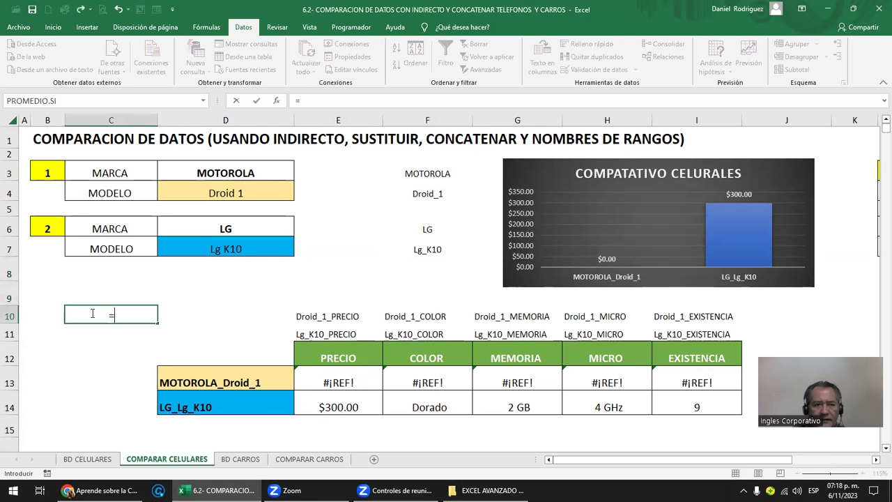
click(419, 175)
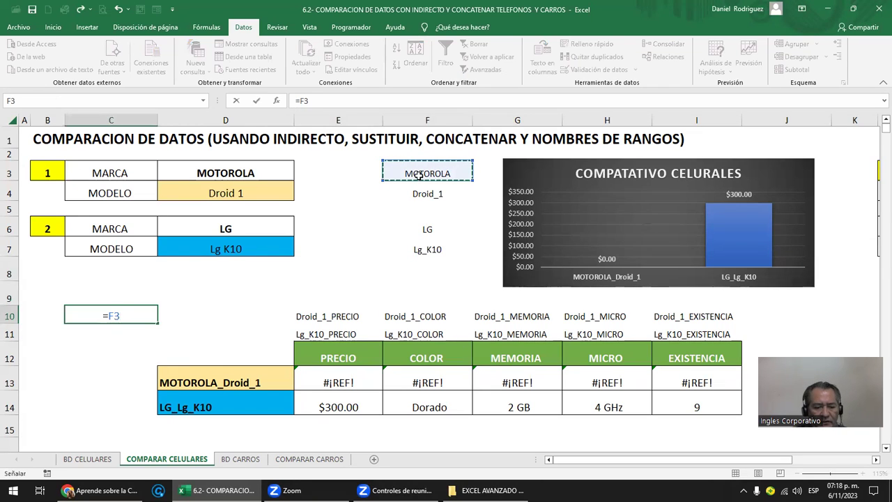
text(&)
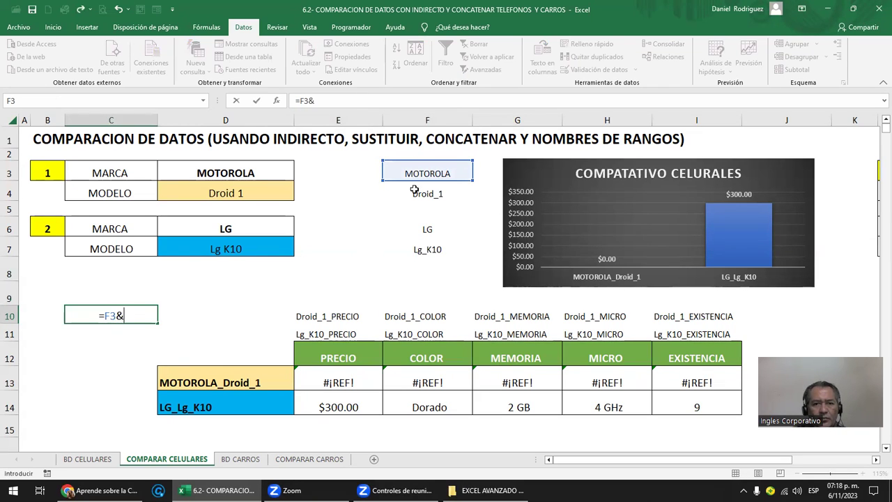
click(418, 192)
key(Return)
click(115, 317)
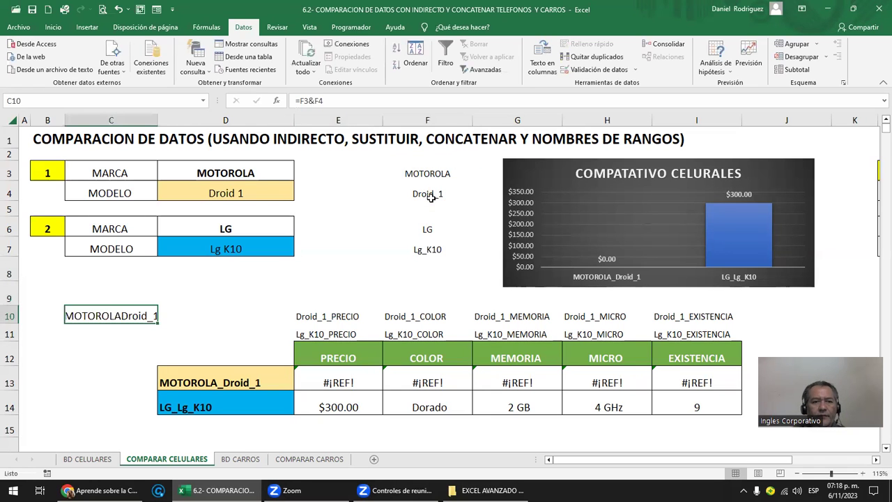
click(113, 352)
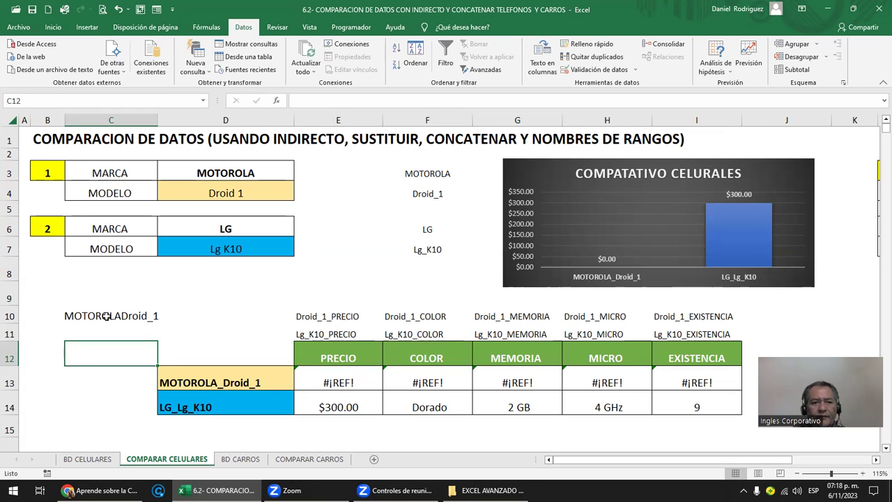
Step: Edit C10 to =F3 & "_" & F4, fixing the missing & after the error
click(106, 315)
key(F2)
click(114, 317)
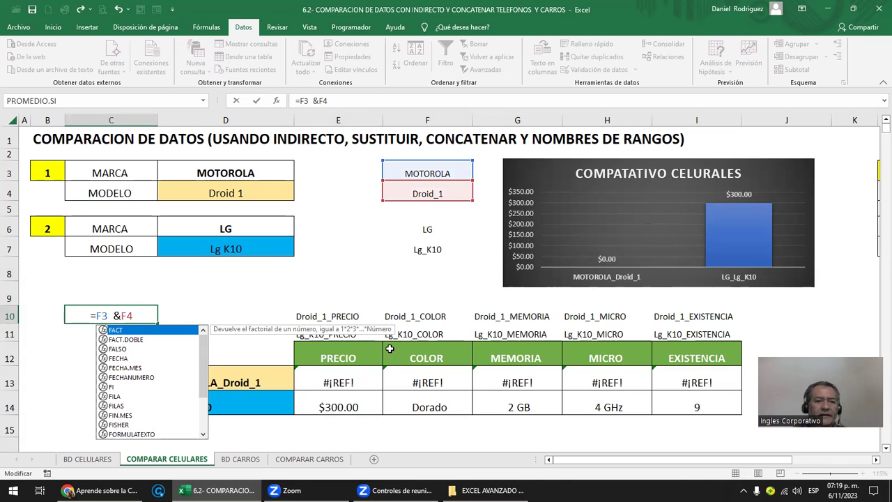
key(Escape)
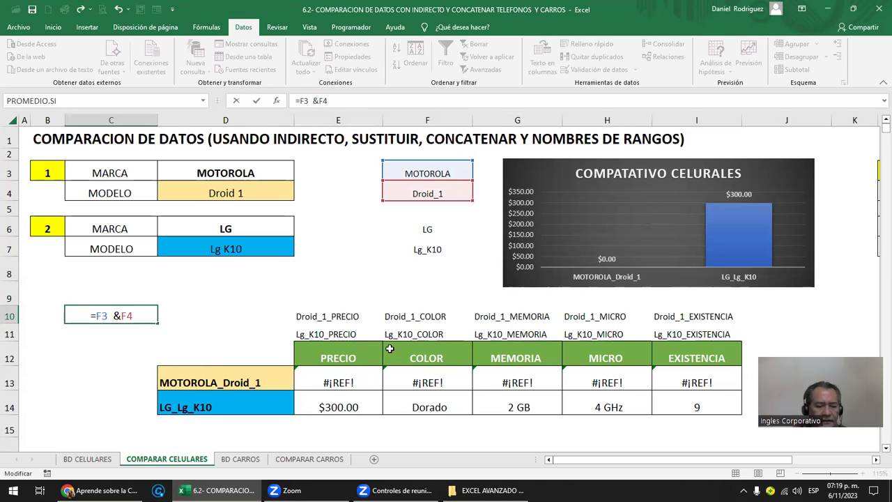
text("_)
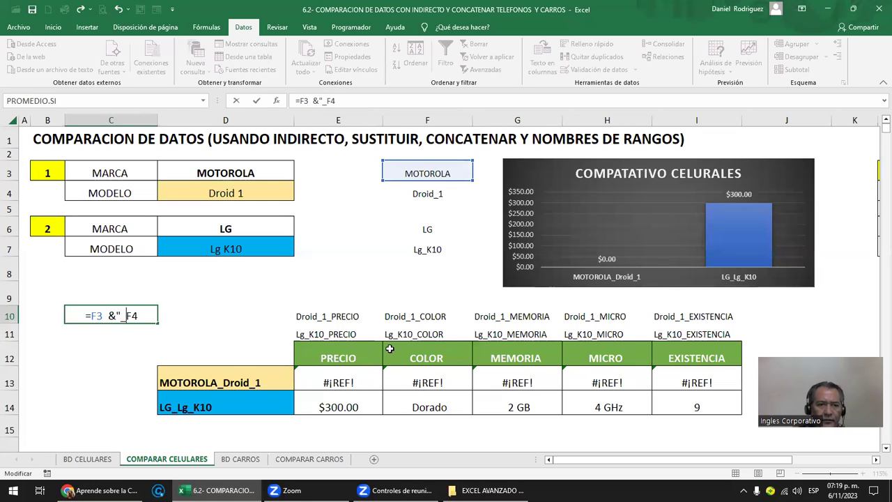
text(")
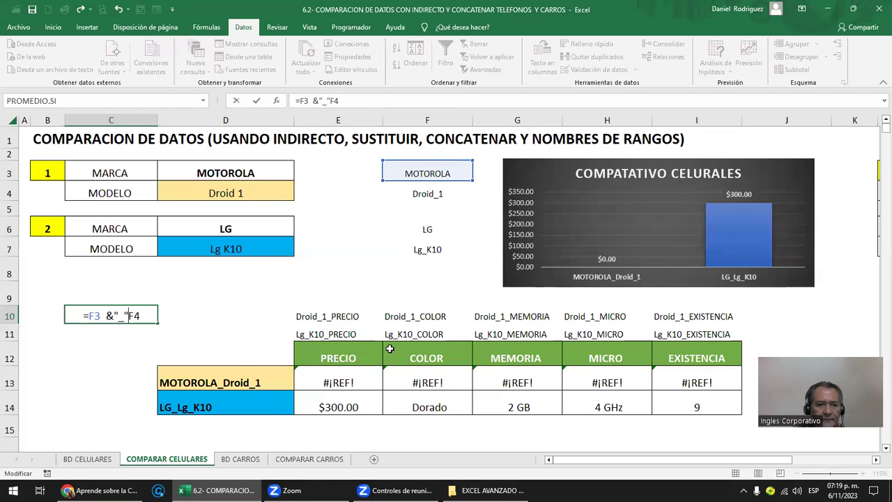
key(Left)
key(Left)
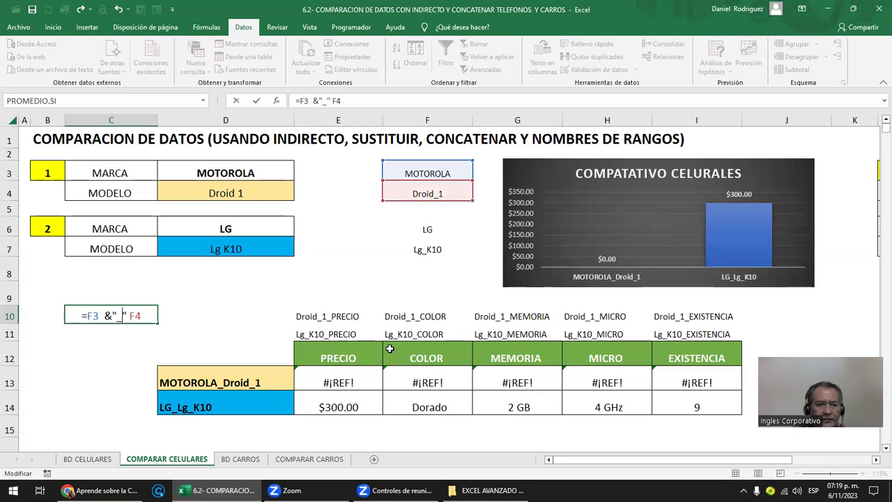
key(Return)
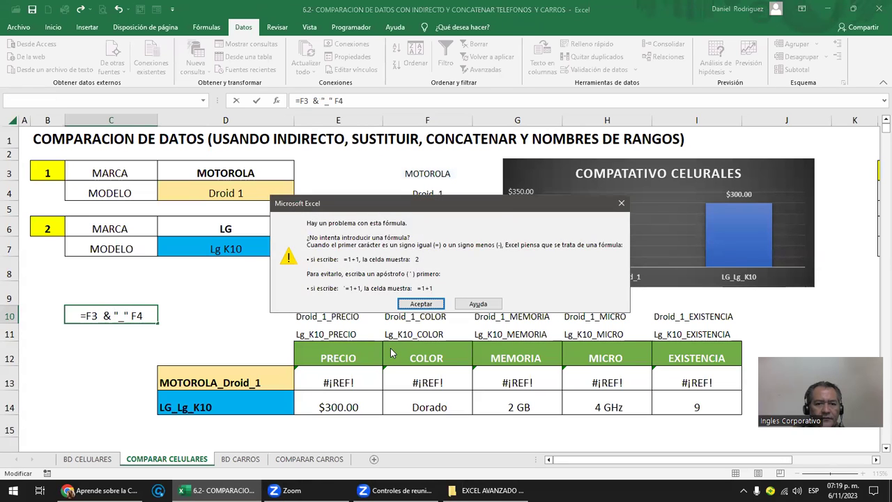
key(Return)
key(Right)
key(Left)
key(Left)
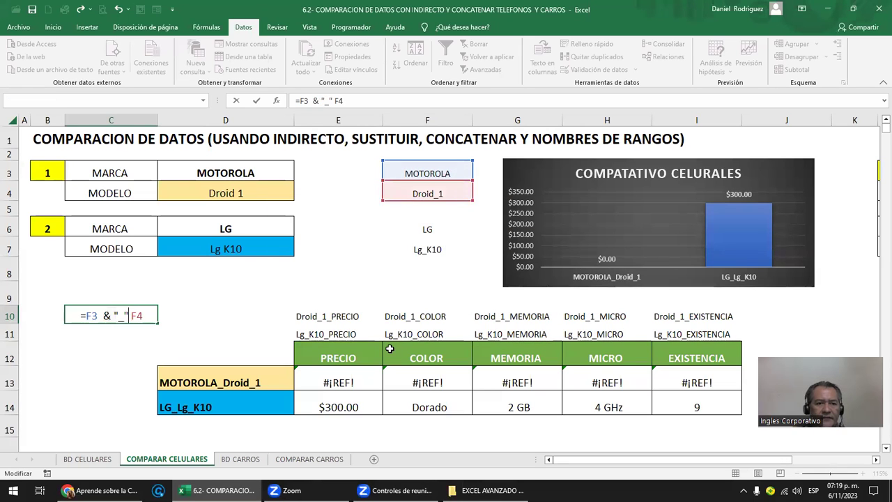
text(&)
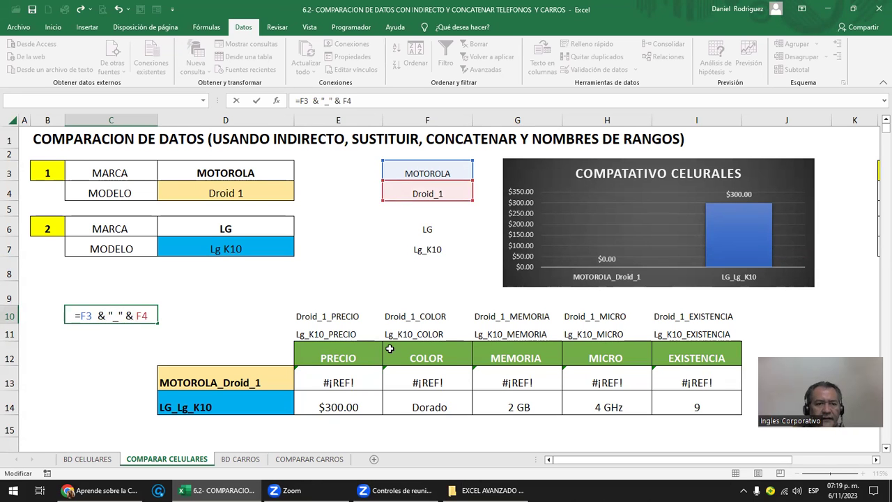
key(Return)
Step: Compare C10's MOTOROLA_Droid_1 formula with D13's, then move to C9
key(Up)
key(Down)
key(Down)
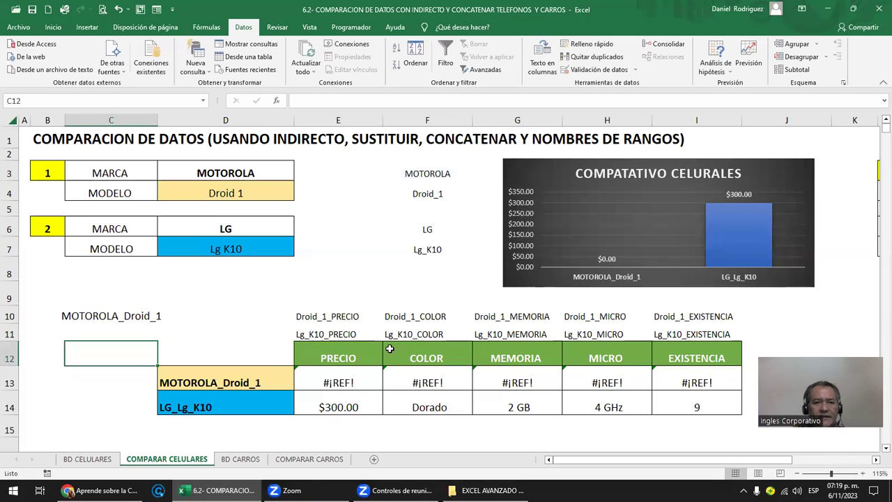
key(Up)
key(Up)
click(230, 375)
click(116, 320)
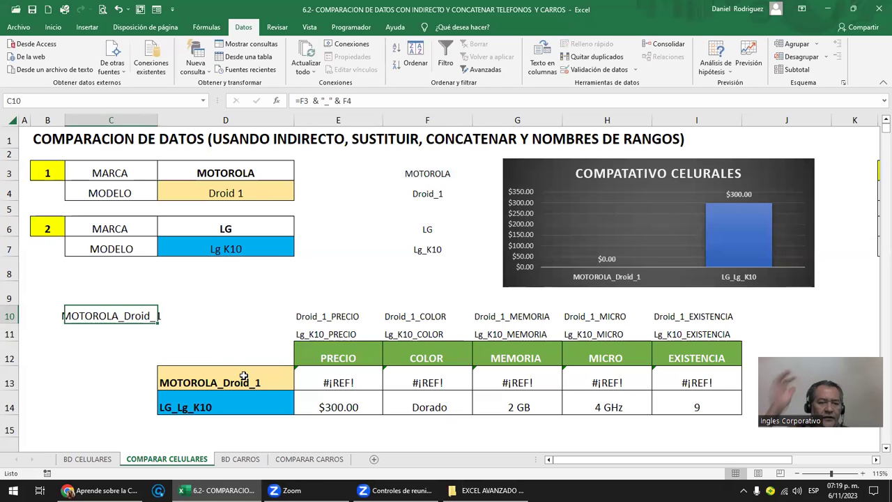
key(Up)
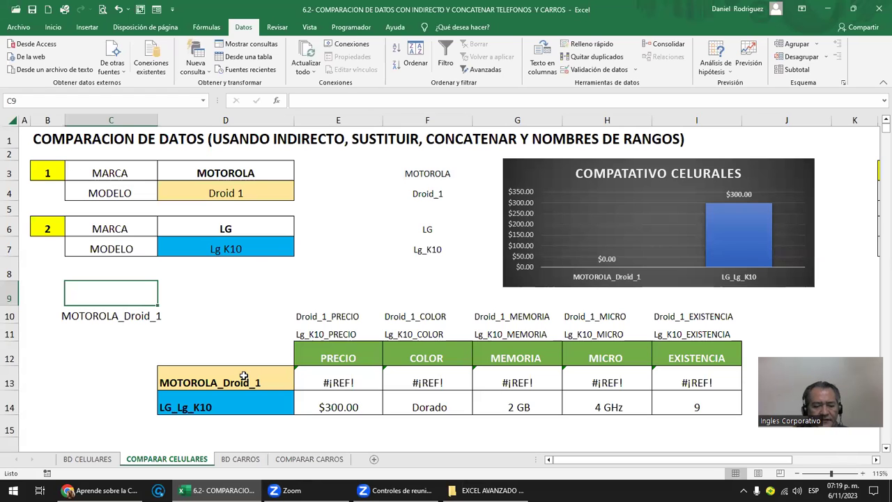
Step: Enter MOTOROLA_DROID_1 in C9, then extend it to MOTOROLA_DROID_1_PRECIO
text(MOTORI)
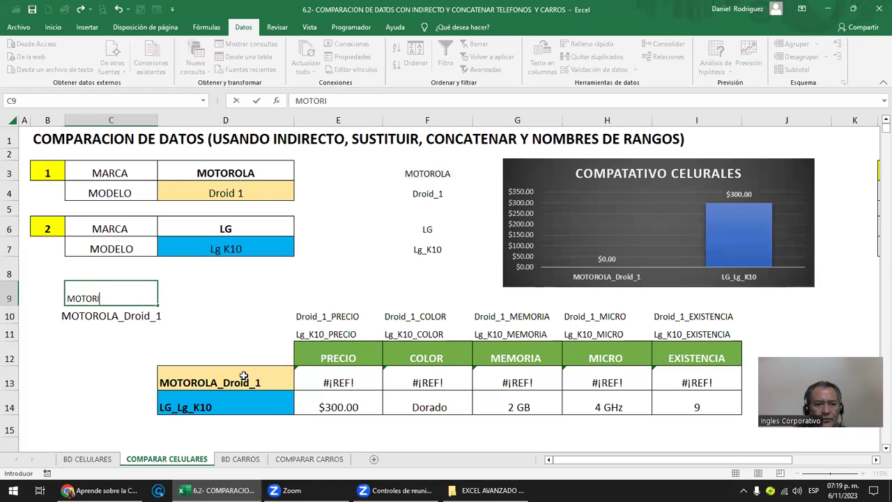
key(BackSpace)
text(OLA)
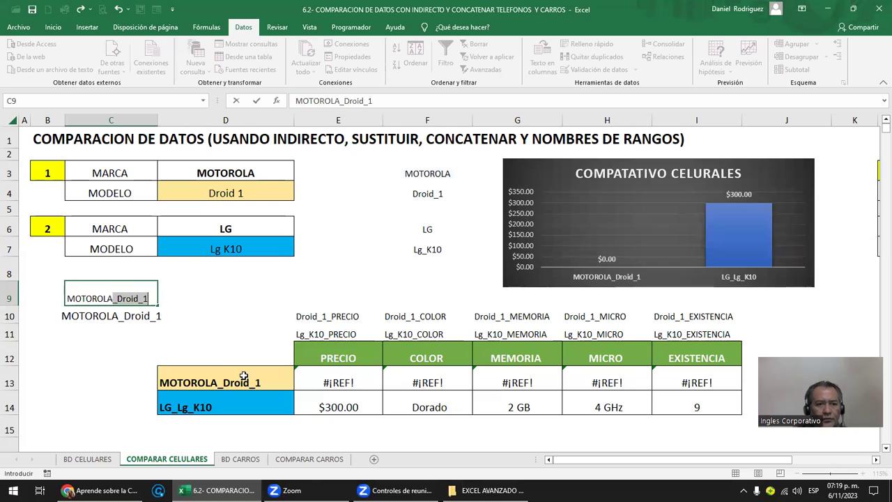
text(RO)
text(DROID_1)
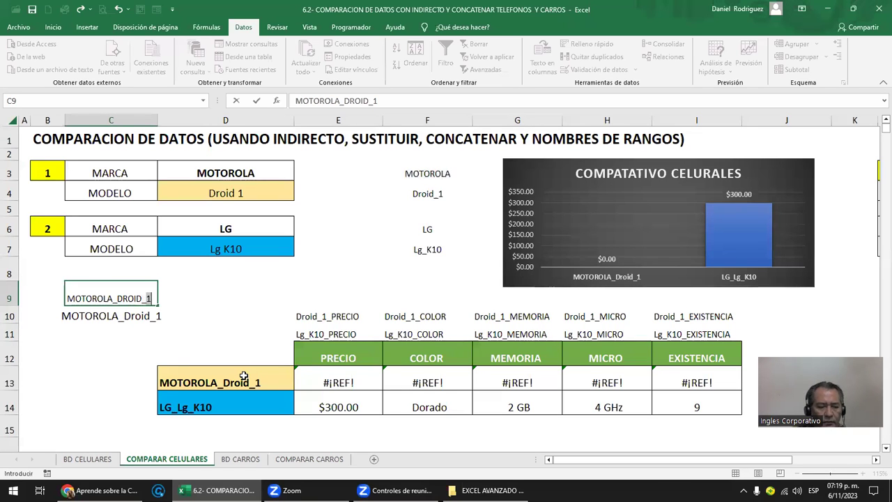
key(Return)
key(Up)
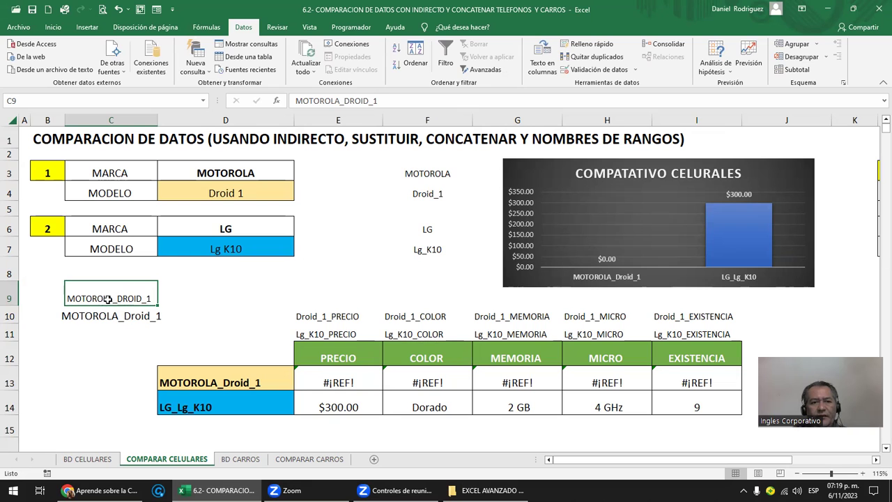
double_click(150, 299)
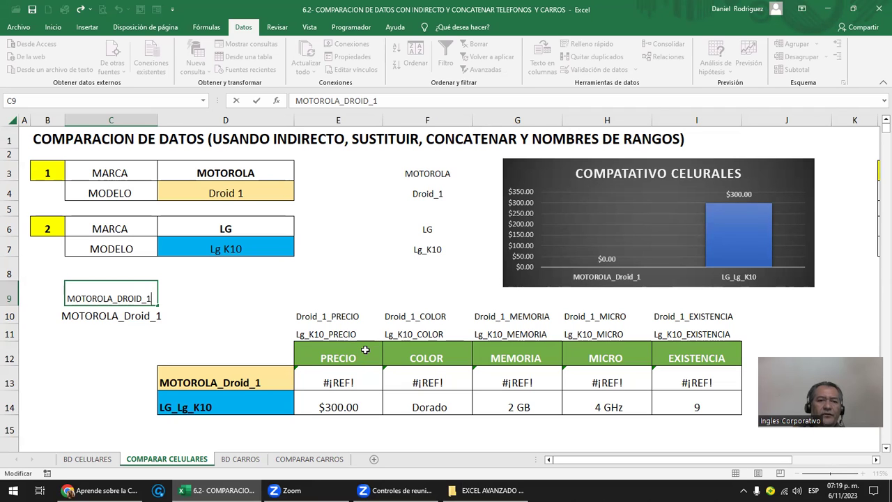
text(_PRECIO)
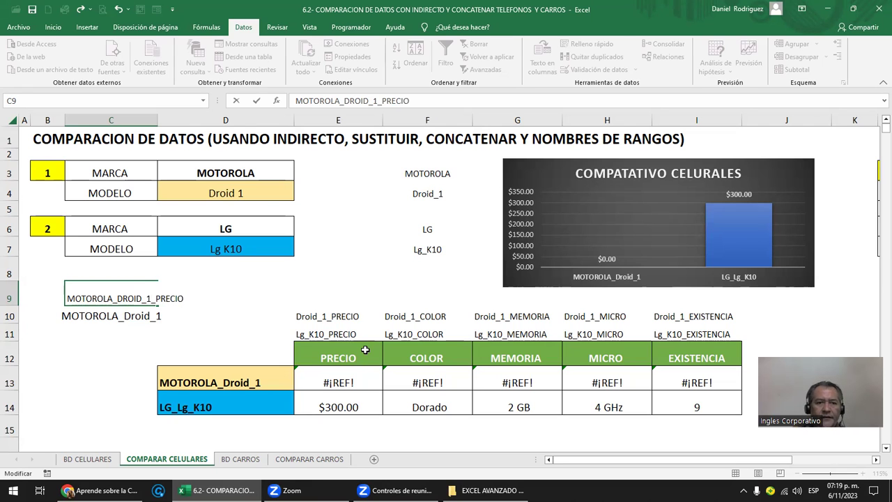
key(Return)
key(Up)
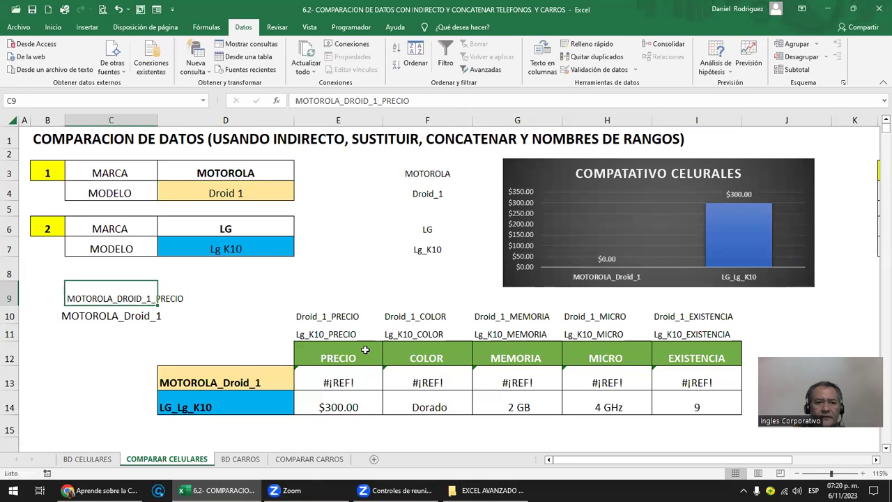
Step: Change C9's suffix to COLOR, then MEMORIA, and show E10's =$F$4&"_"&E12 formula
key(F2)
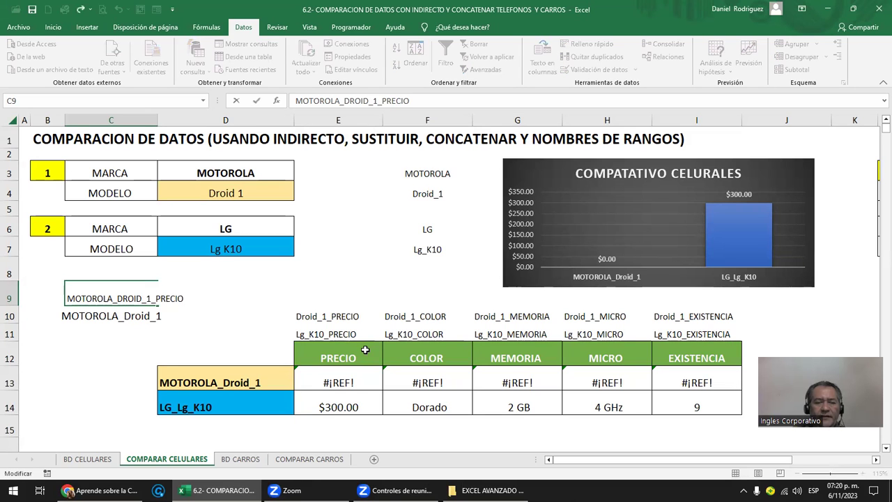
key(BackSpace)
key(BackSpace)
key(BackSpace)
key(BackSpace)
key(BackSpace)
key(BackSpace)
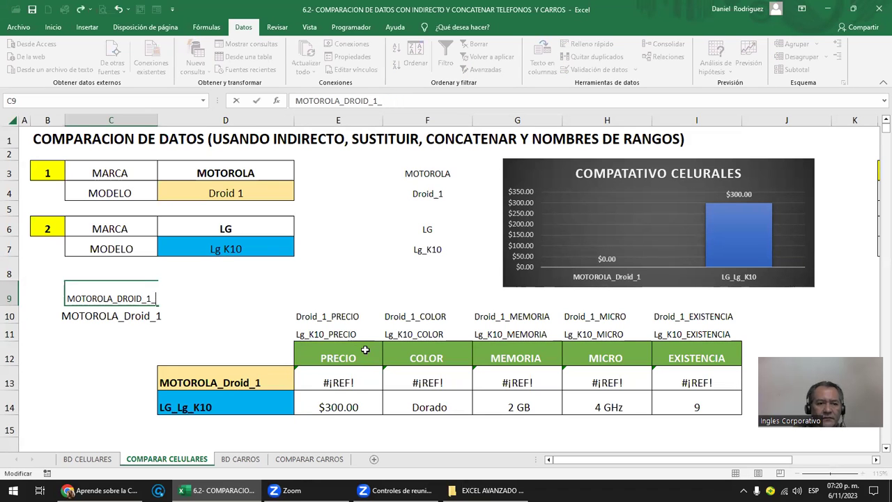
text(COLOR)
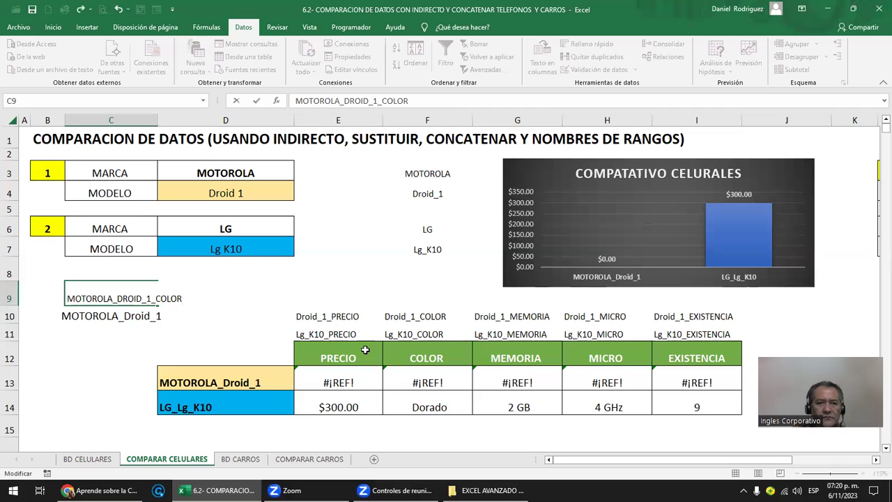
key(Return)
key(Up)
key(F2)
key(BackSpace)
key(BackSpace)
key(BackSpace)
key(BackSpace)
text(EMORI)
key(ctrl+Return)
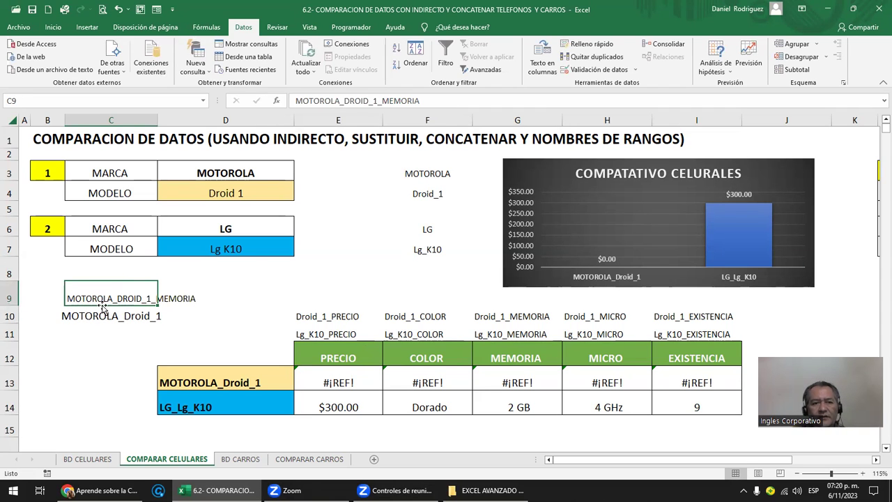
drag(101, 307, 178, 292)
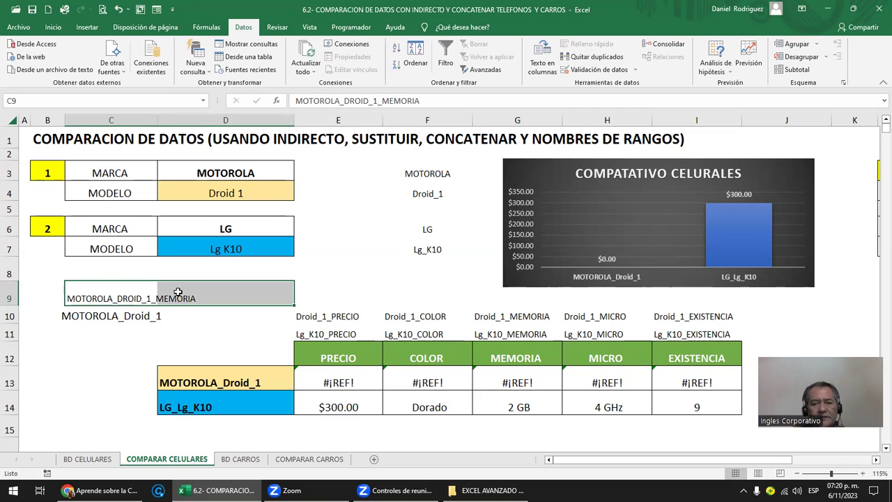
double_click(339, 315)
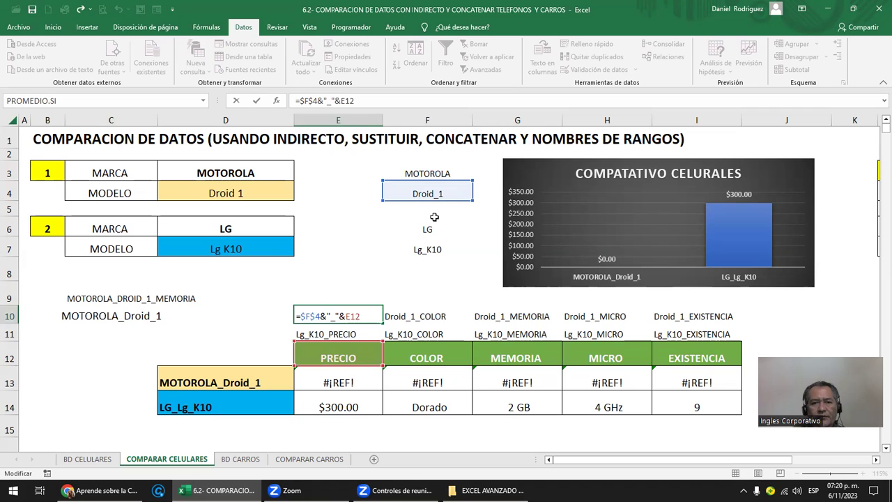
Step: Review E10's formula, then select the header row E12:I12
key(ctrl+Return)
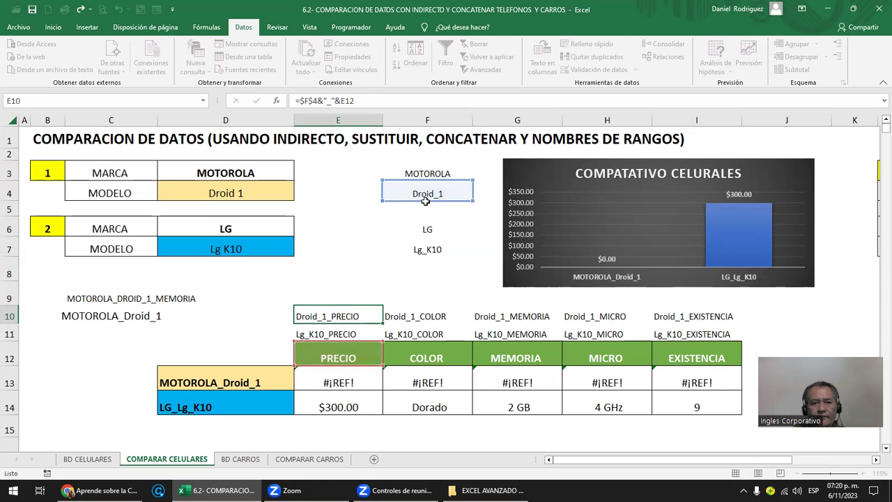
double_click(317, 317)
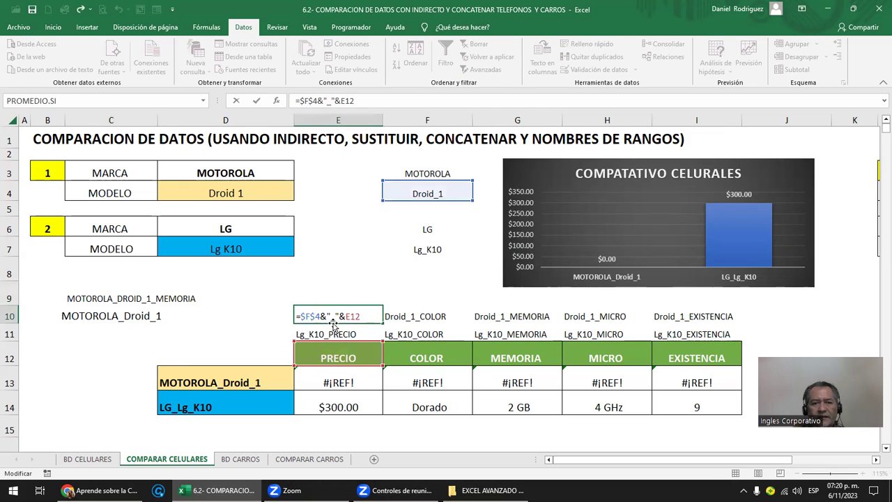
click(332, 357)
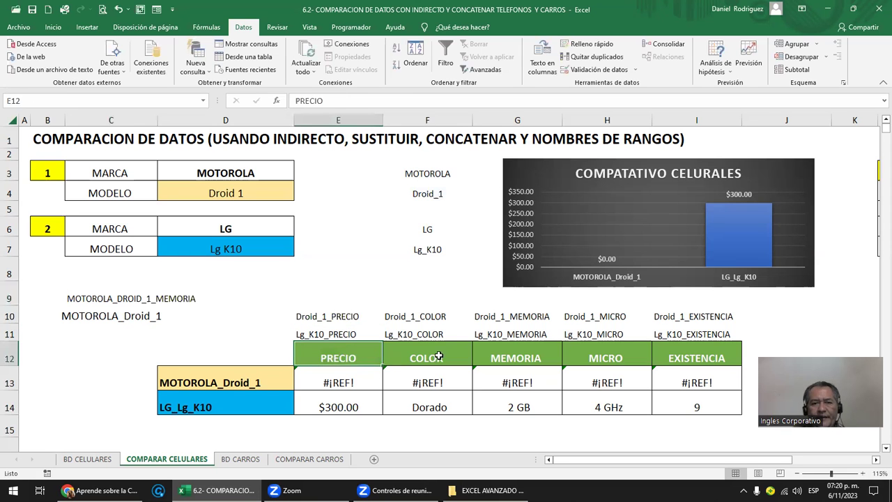
drag(439, 356, 697, 357)
Step: Copy the C3:H3 headers from BD CELULARES and paste them at E12
click(87, 459)
click(208, 185)
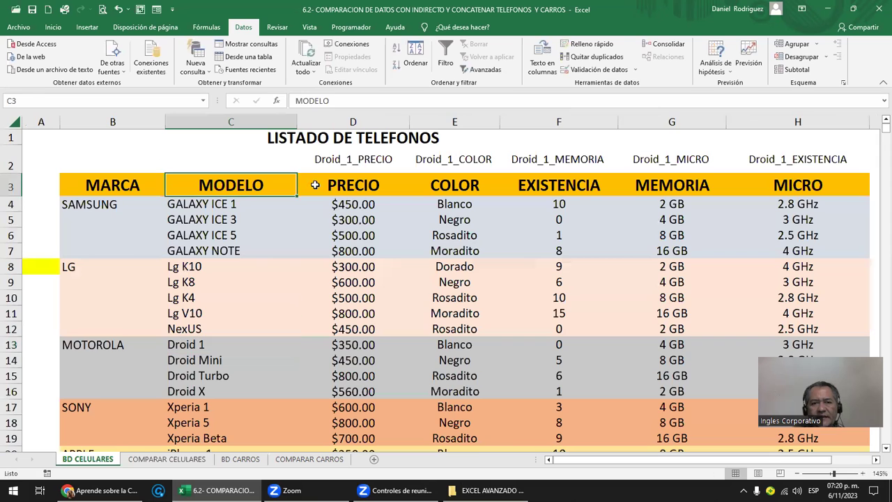
drag(316, 185, 749, 182)
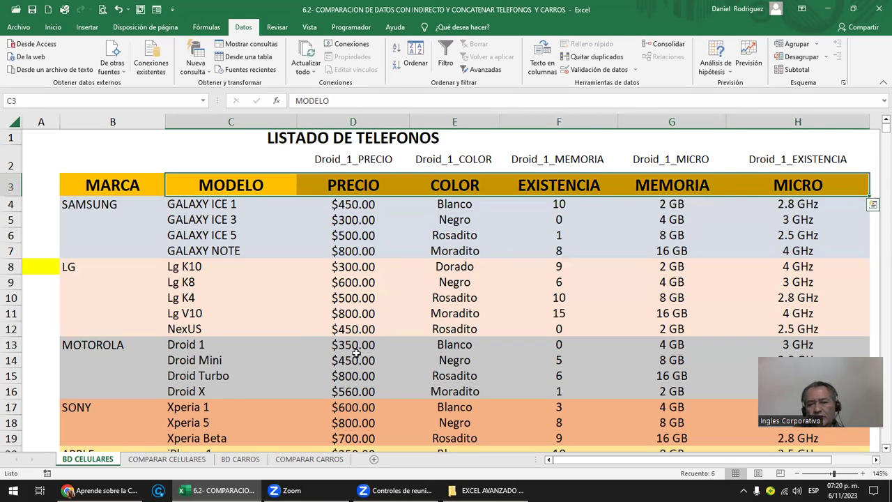
click(164, 459)
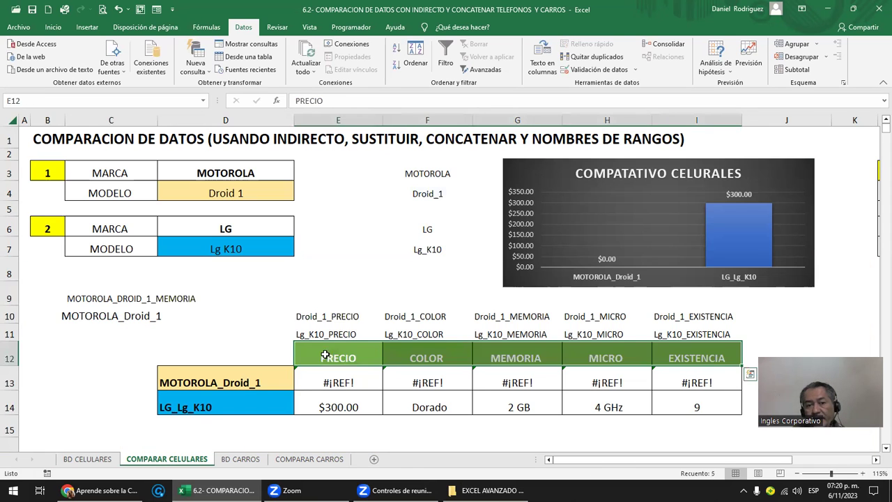
click(87, 459)
click(229, 185)
key(shift+Right)
key(shift+Right)
key(shift+Right)
key(shift+Right)
key(shift+Right)
key(ctrl+c)
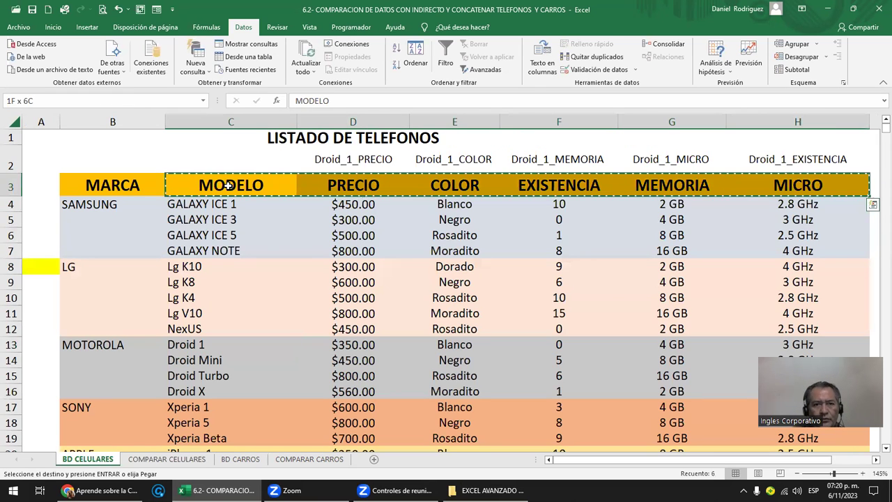
click(157, 460)
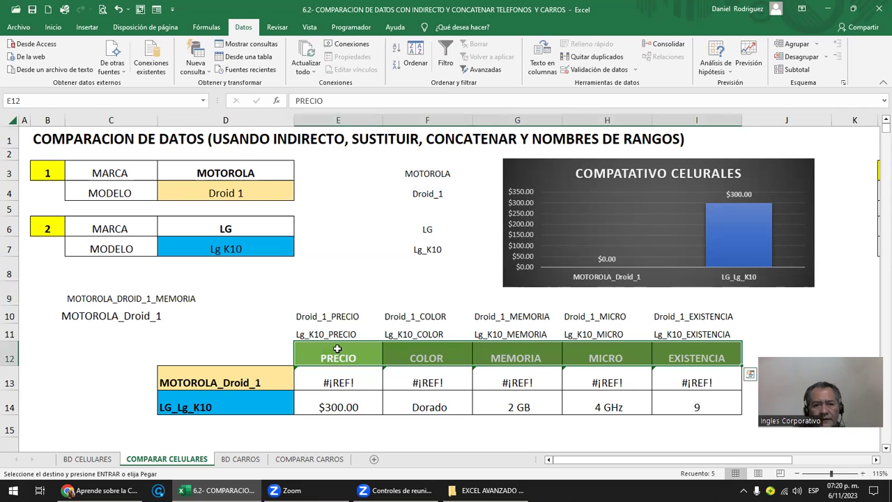
click(337, 348)
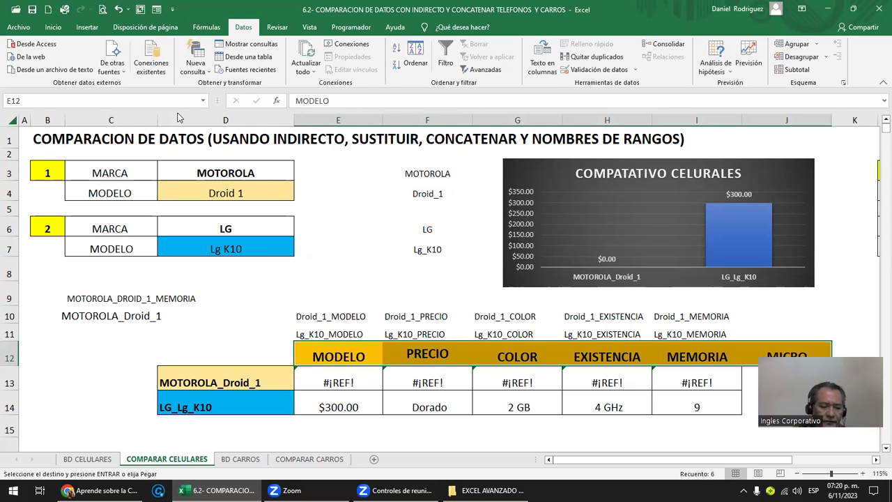
key(ctrl+v)
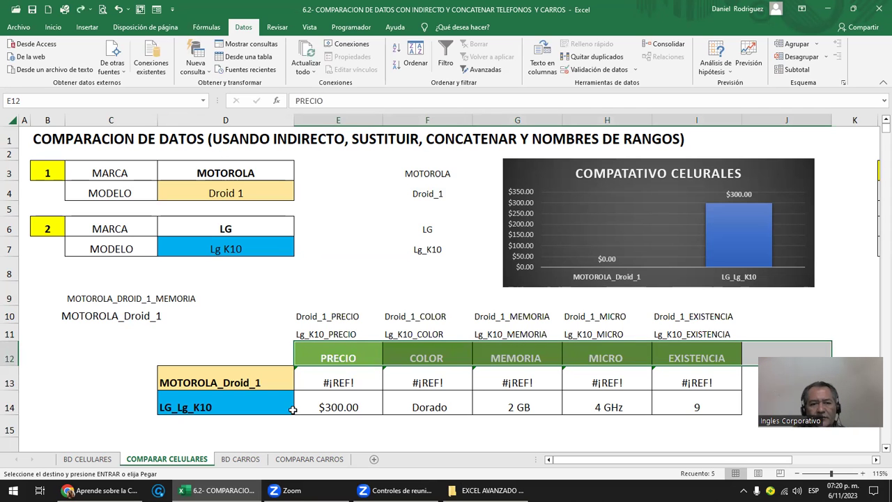
Step: Paste the PRECIO-to-MICRO headers at E12, undo to restore the green headers, and reopen E10's formula
click(87, 460)
drag(337, 185, 453, 185)
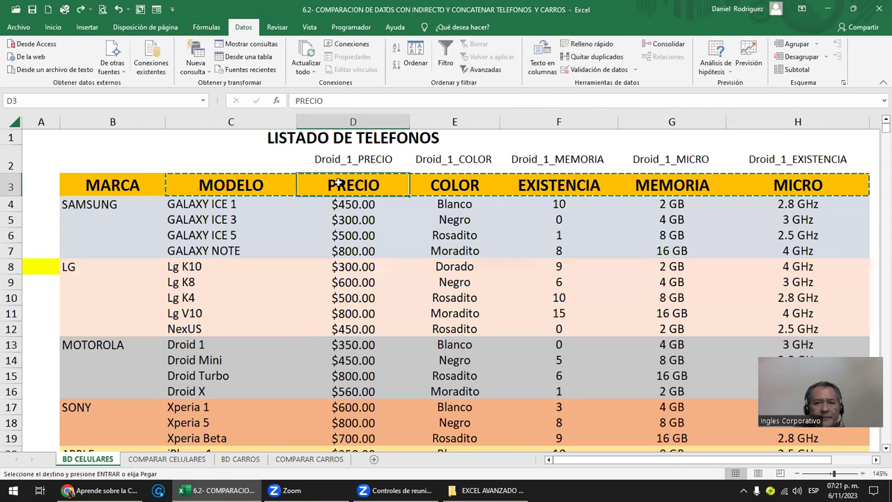
drag(338, 182, 798, 185)
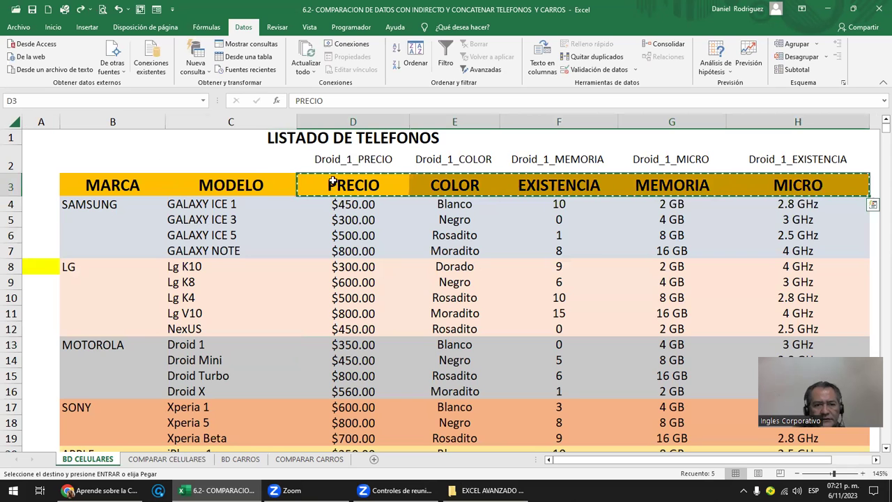
click(167, 460)
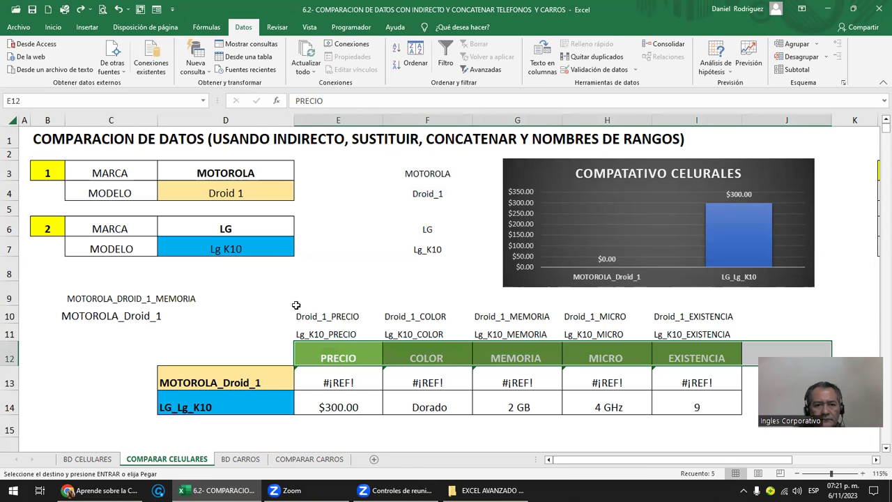
click(325, 355)
key(ctrl+v)
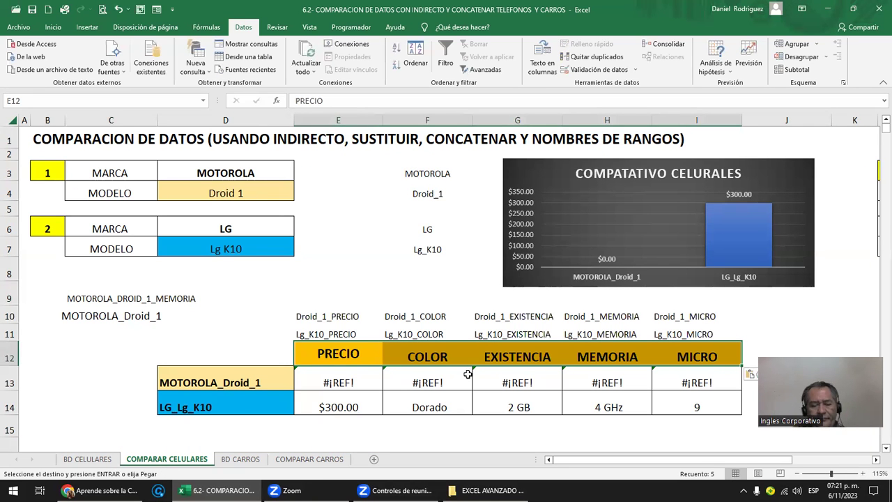
key(ctrl+z)
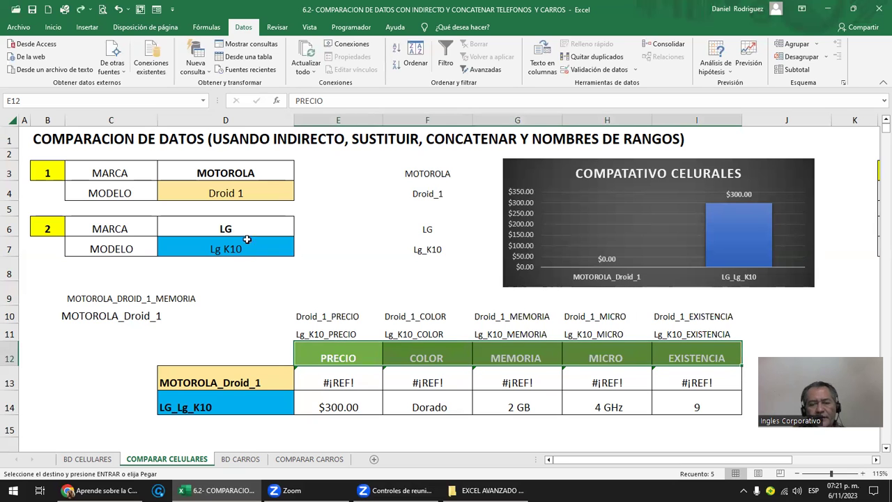
click(328, 316)
double_click(335, 316)
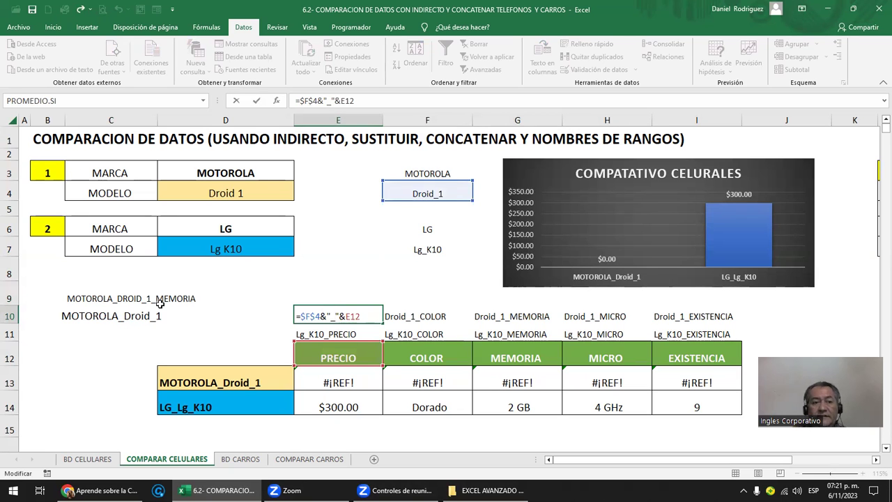
Step: Change C9 from MOTOROLA_DROID_1_MEMORIA to MOTOROLA_DROID_1_MICRO
click(99, 291)
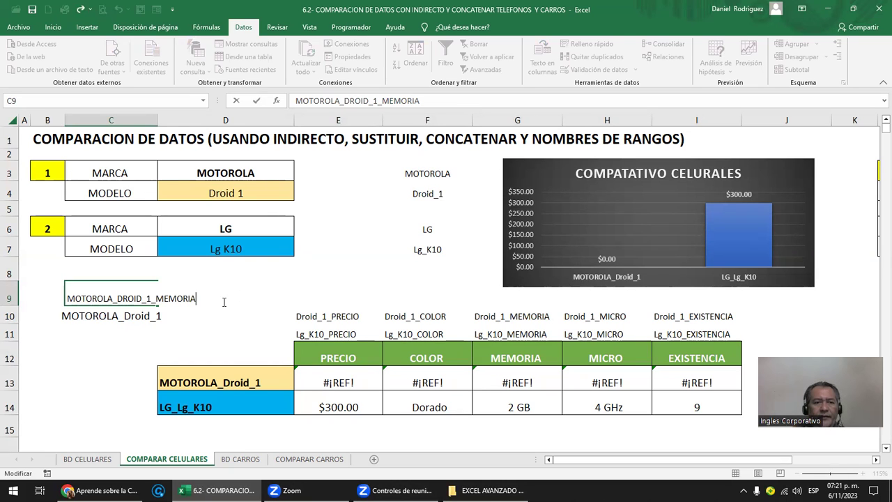
key(BackSpace)
key(BackSpace)
key(BackSpace)
key(BackSpace)
key(BackSpace)
key(BackSpace)
key(BackSpace)
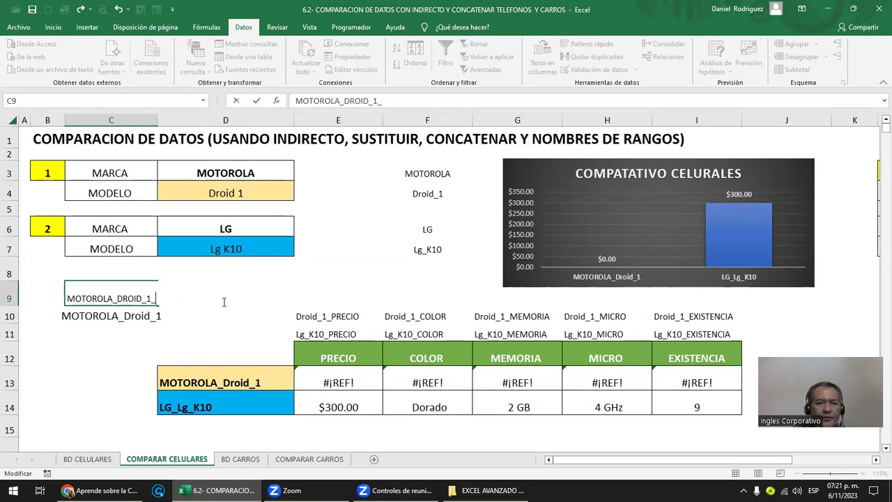
text(_)
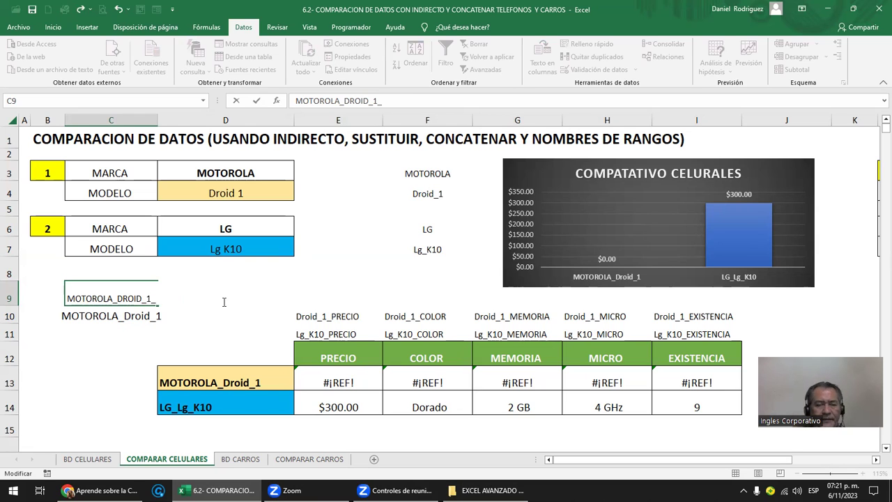
text(M)
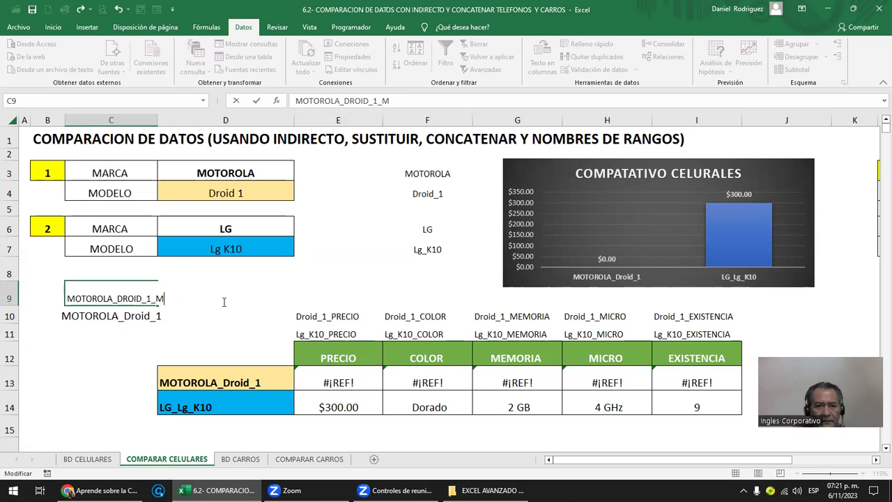
text(ICRO)
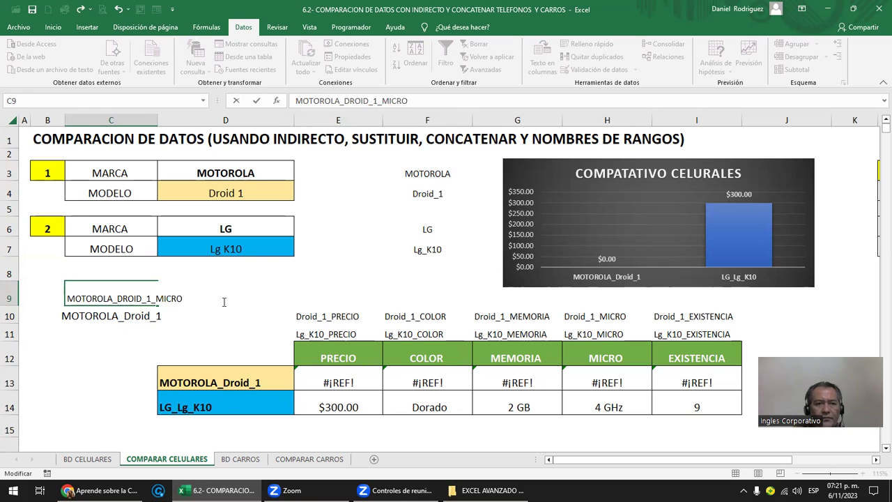
key(Return)
key(Up)
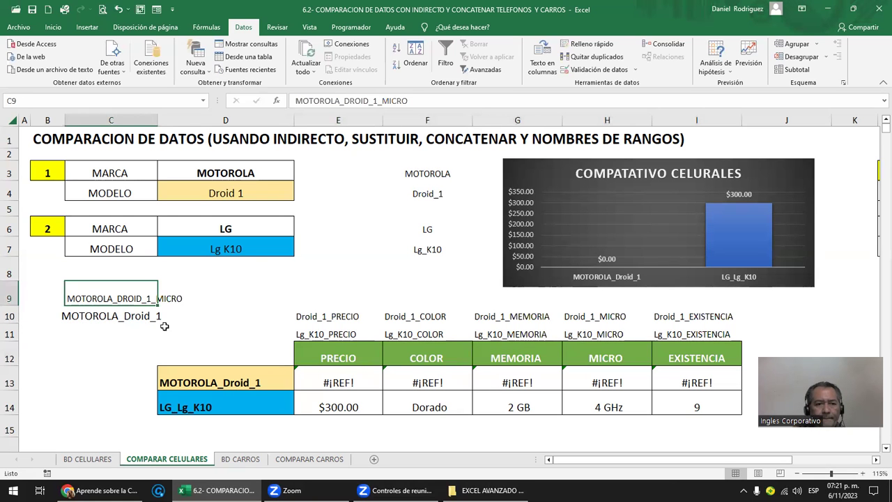
click(103, 459)
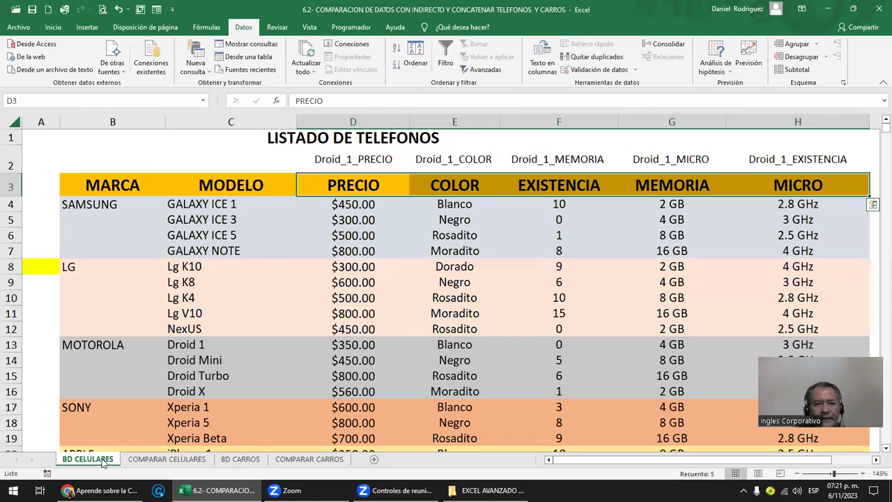
drag(185, 345, 375, 345)
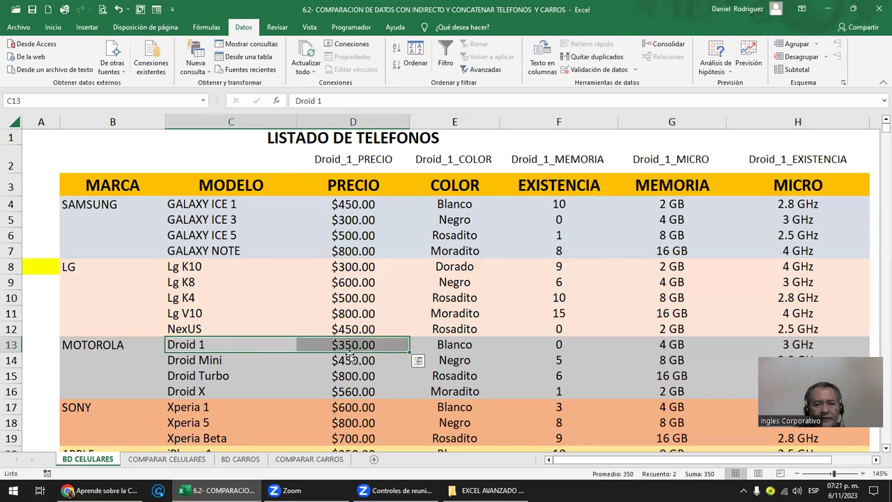
click(228, 339)
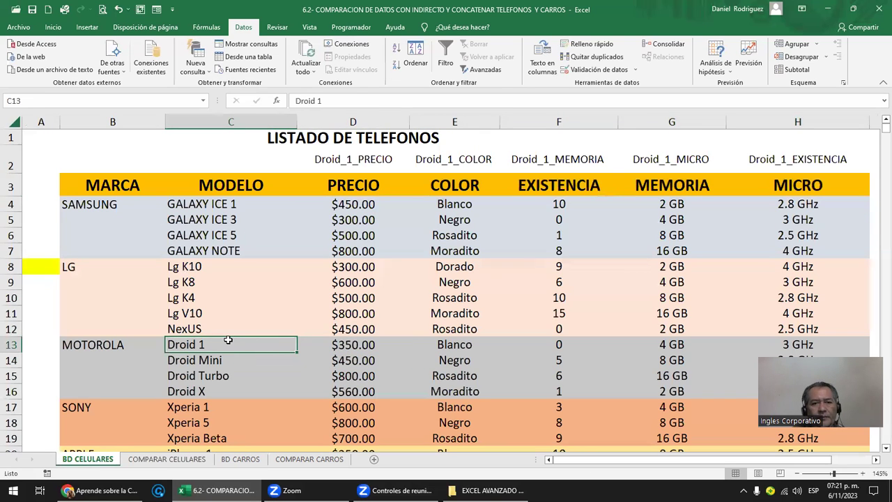
click(205, 105)
click(206, 101)
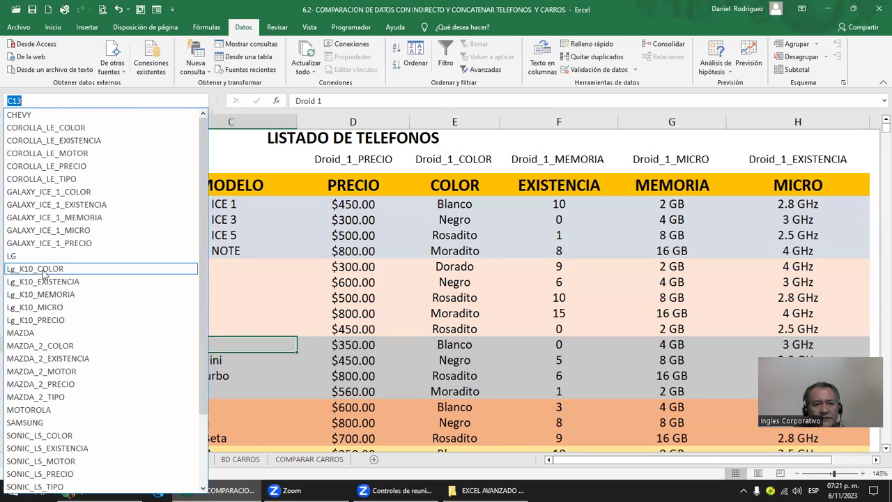
click(88, 410)
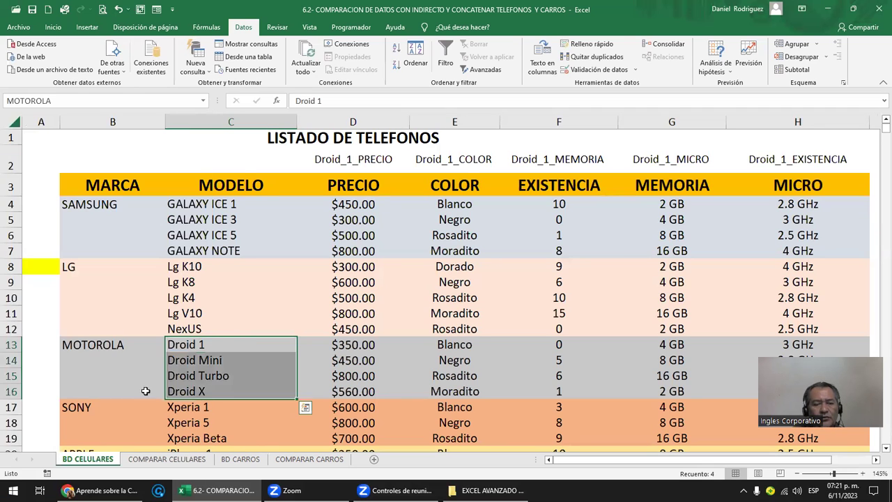
click(215, 344)
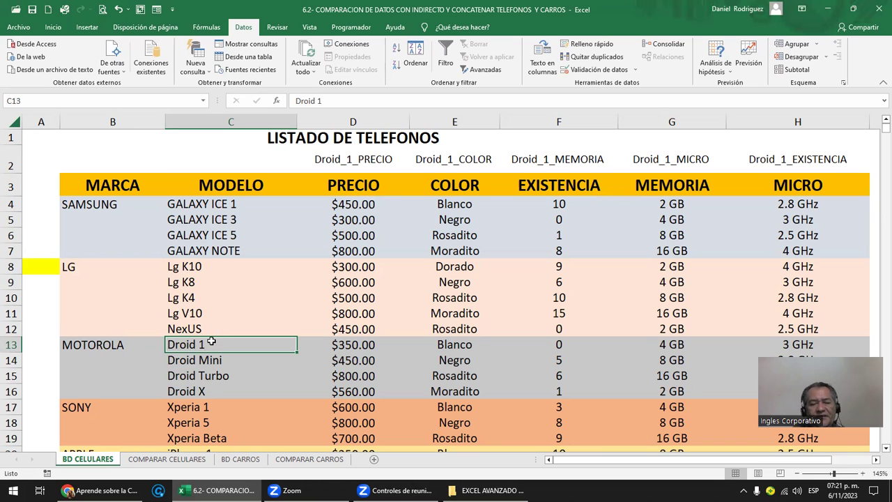
click(155, 462)
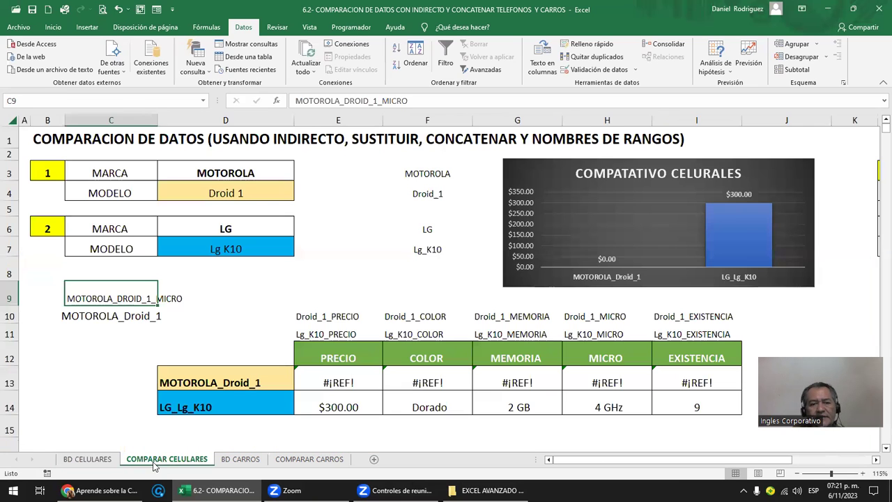
click(248, 193)
click(299, 194)
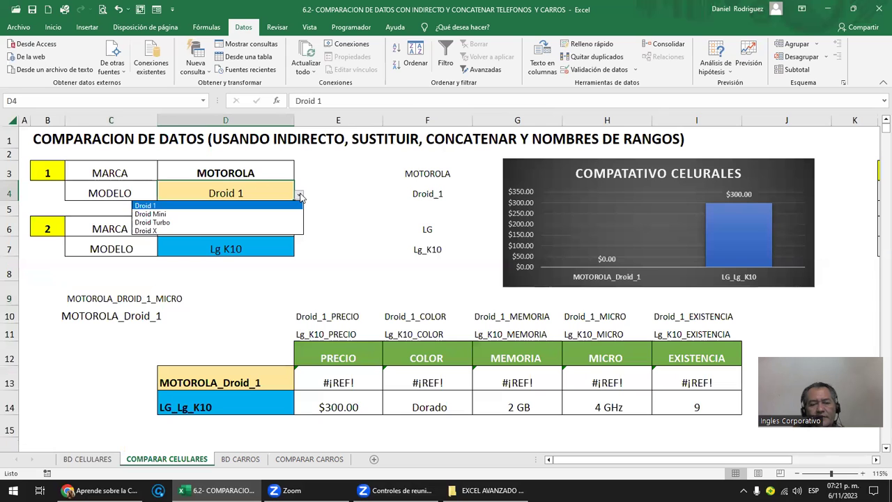
click(299, 194)
click(235, 172)
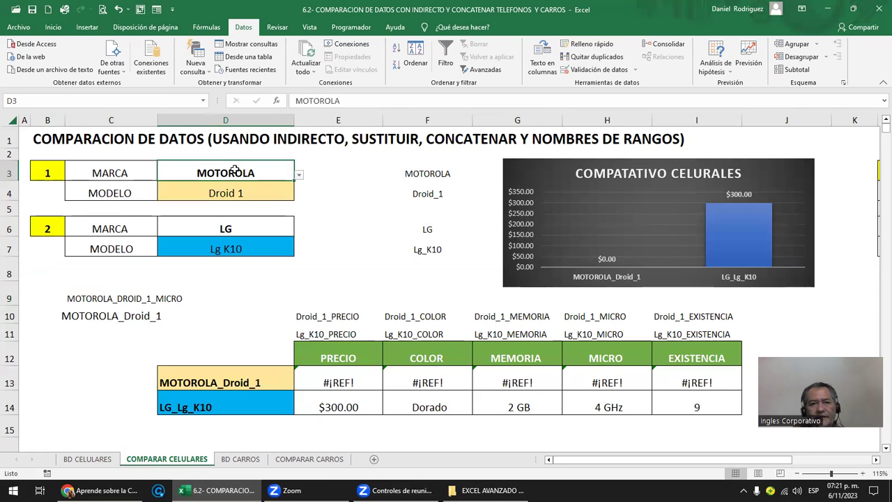
click(85, 459)
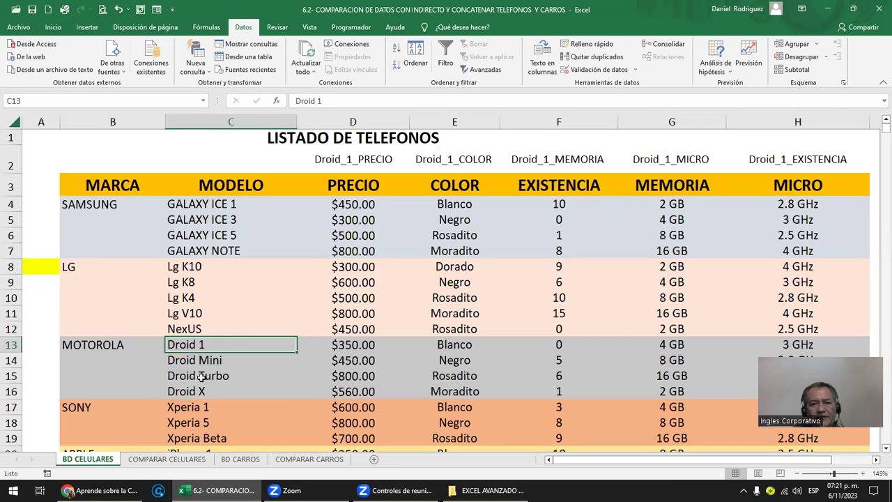
Step: Begin naming the $350.00 Droid 1 price cell D13 MOTOROLA_DROID_1_PRECIO in the Name Box
click(361, 348)
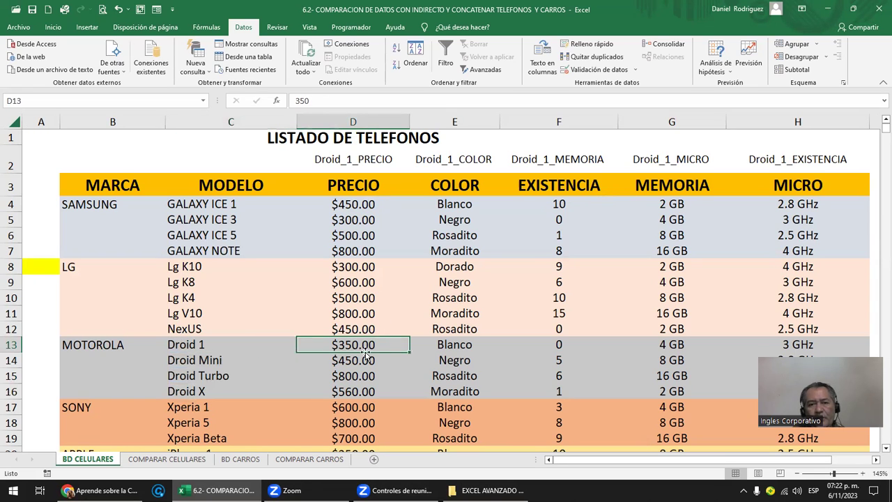
click(49, 102)
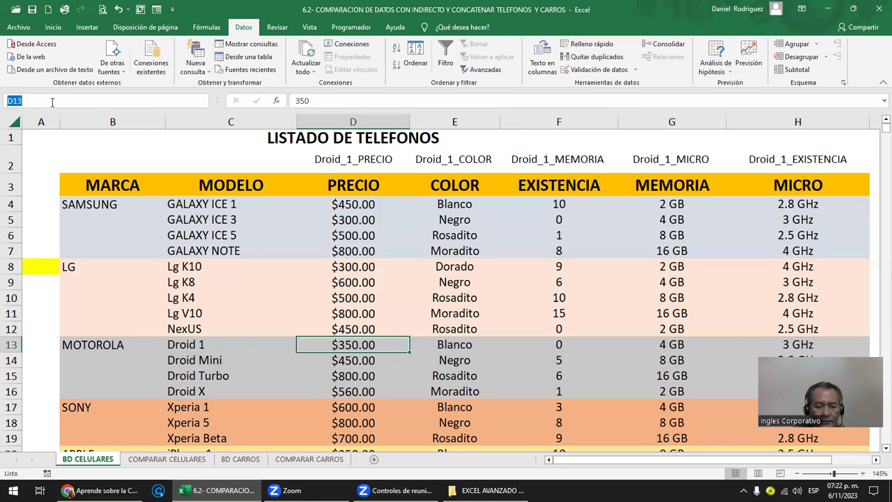
text(MO)
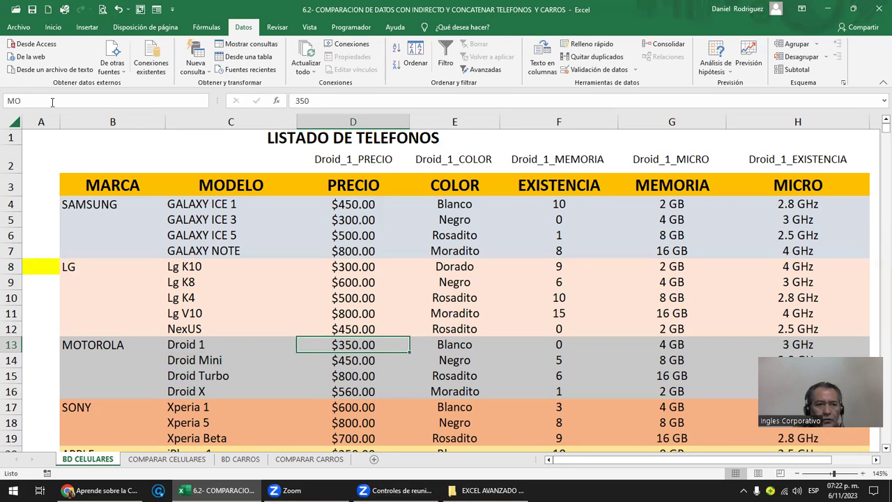
text(TOROLA)
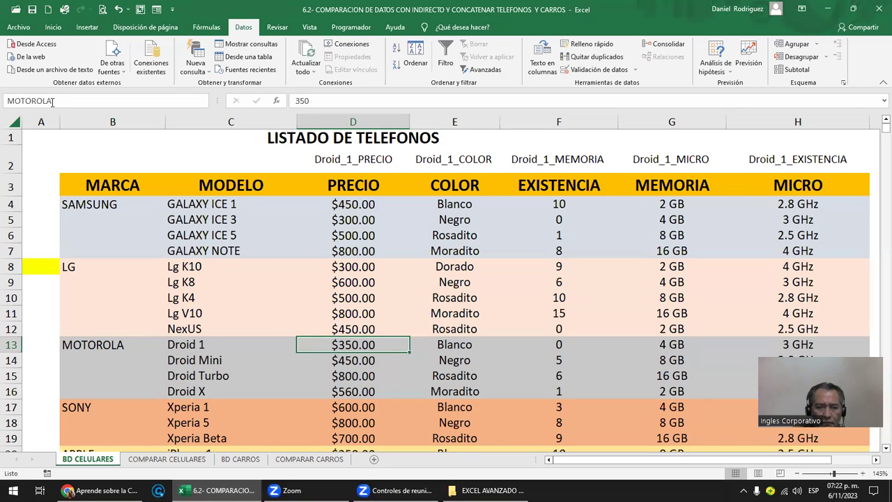
text(_DROID_1)
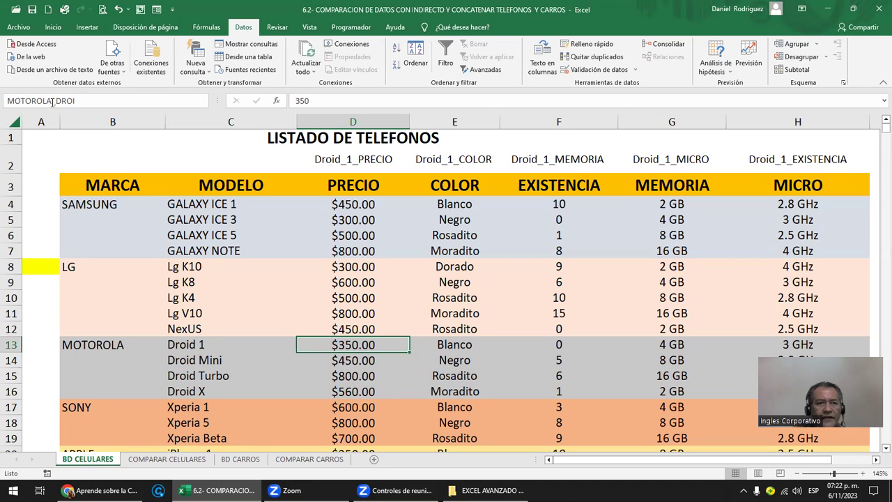
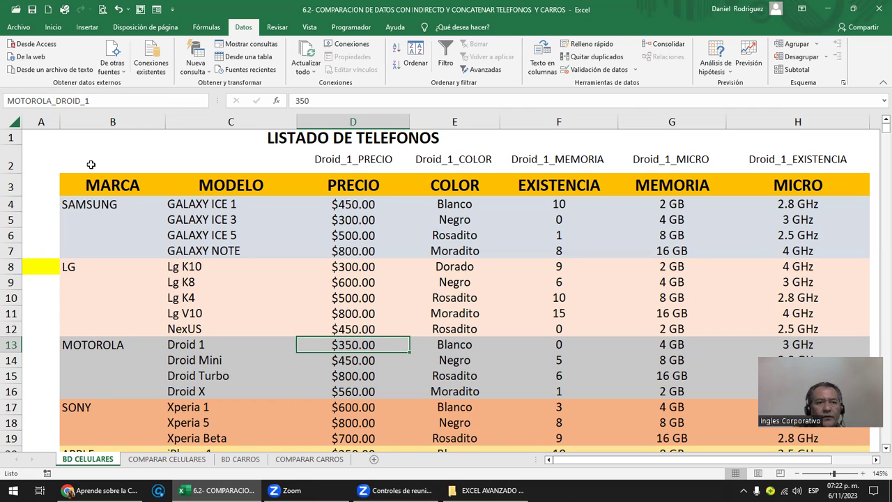
Step: Name the Droid 1 price cell D13 MOTOROLA_DROID_1_PRECIO in the Name Box
click(94, 103)
text(_P)
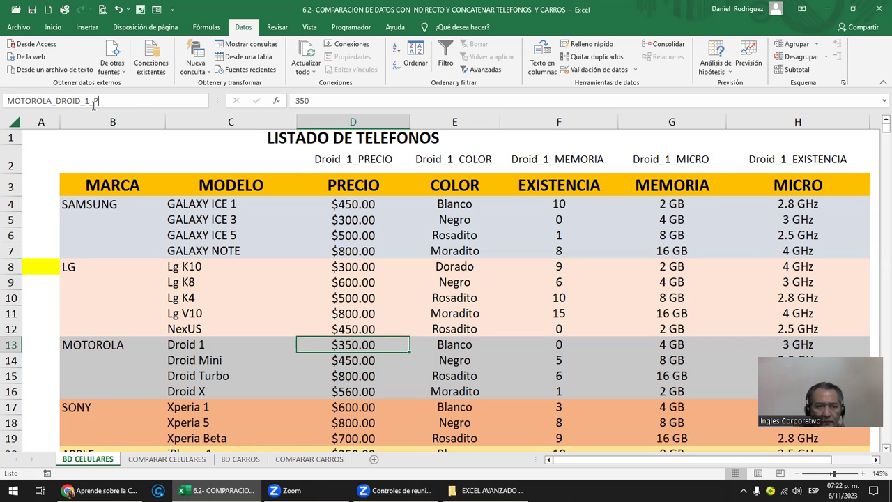
text(RECIO)
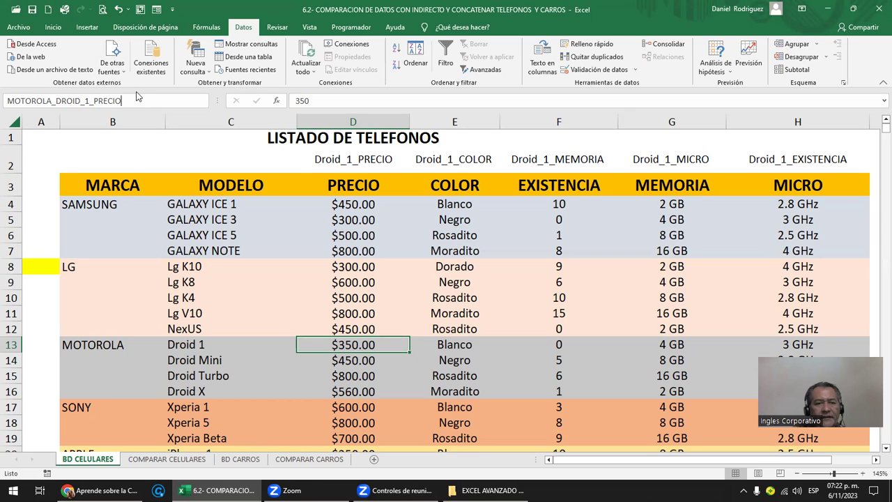
drag(133, 98, 2, 96)
key(ctrl+c)
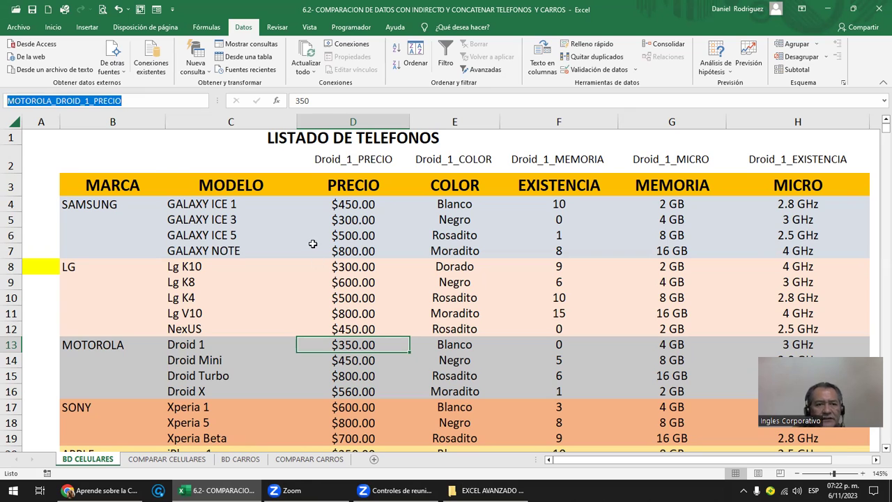
key(Return)
Step: Verify MOTOROLA_DROID_1_PRECIO appears in the defined-names list and points to D13
click(347, 344)
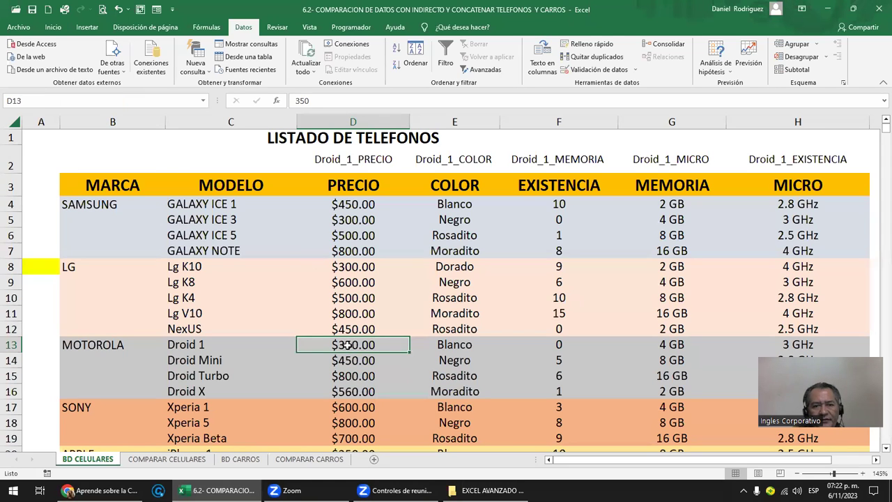
click(203, 101)
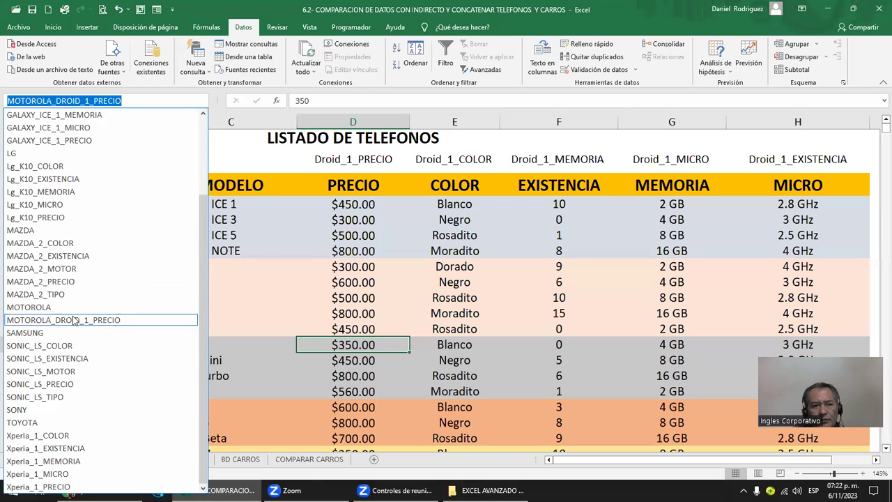
click(89, 320)
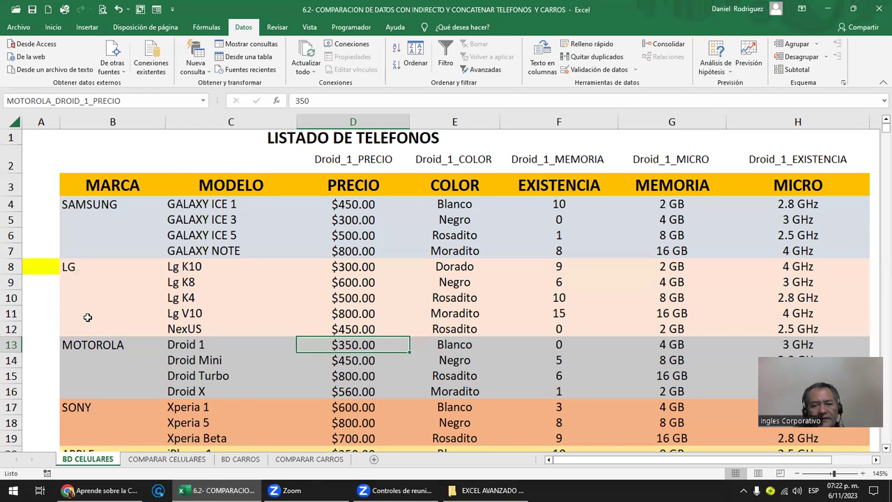
click(455, 345)
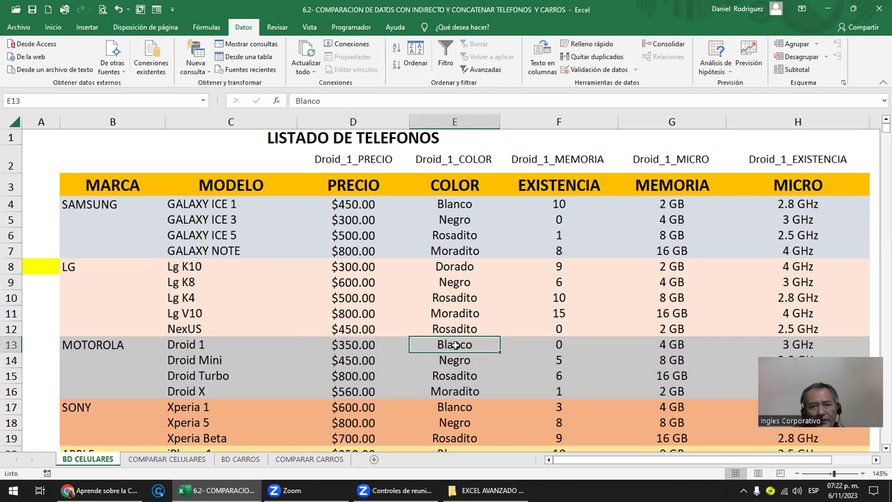
Step: Name the Droid 1 color cell E13 MOTOROLA_DROID_1_COLOR
click(47, 101)
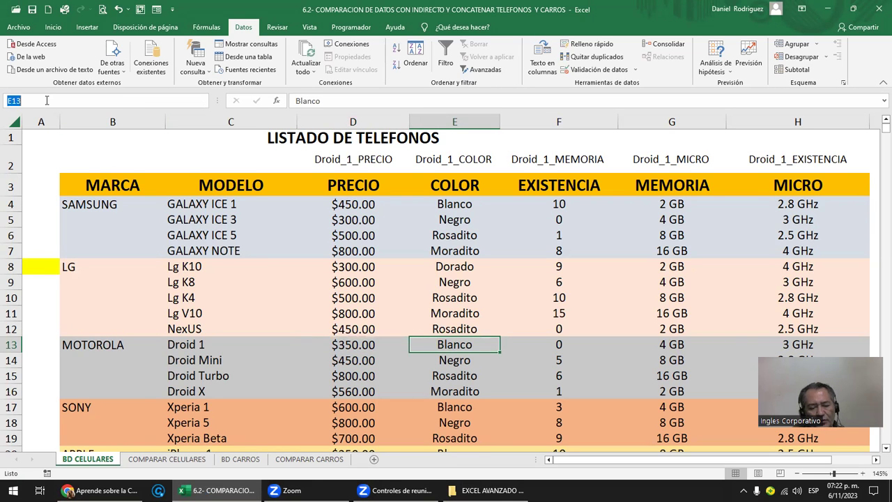
key(ctrl+v)
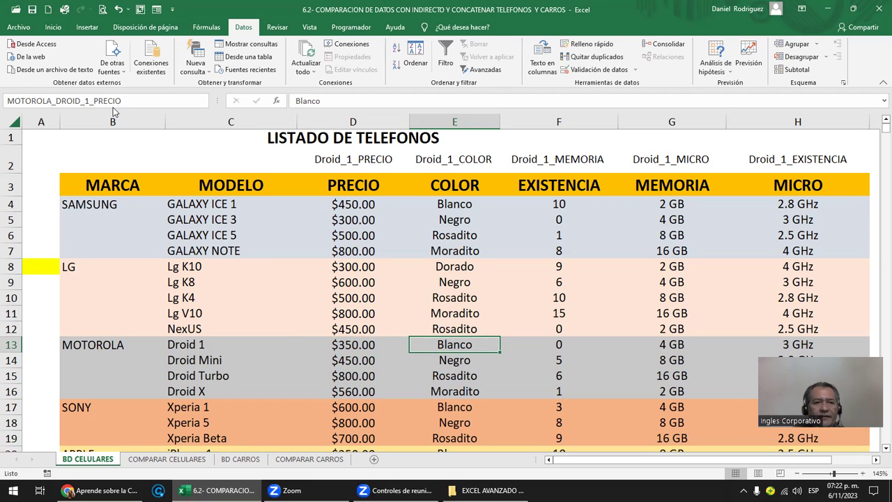
key(BackSpace)
key(BackSpace)
key(BackSpace)
key(BackSpace)
key(BackSpace)
key(BackSpace)
text(COLOR)
key(Return)
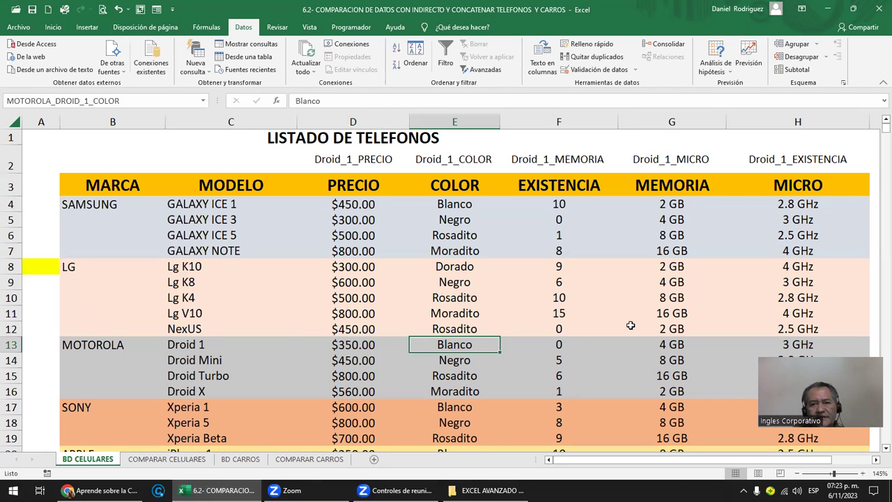
Step: Enter 1 as Droid 1 stock in F13 and name it MOTOROLA_DROID_1_EXISTENCIA
click(566, 341)
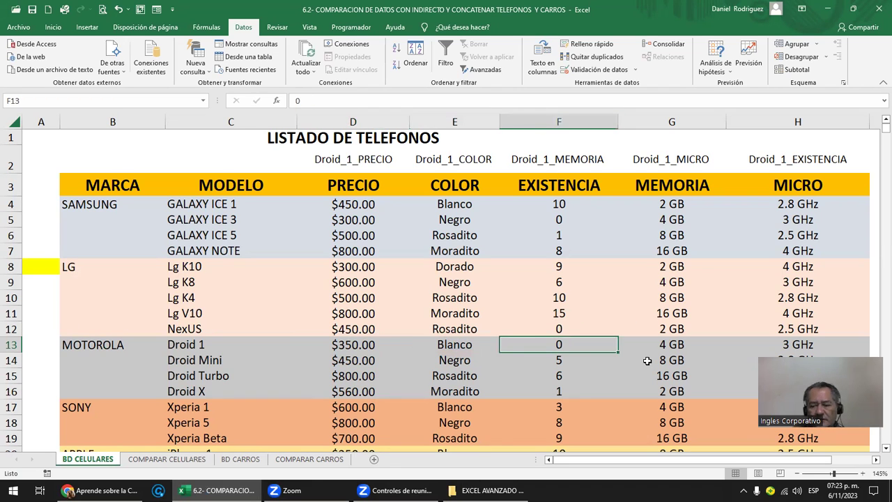
text(1)
key(ctrl+Return)
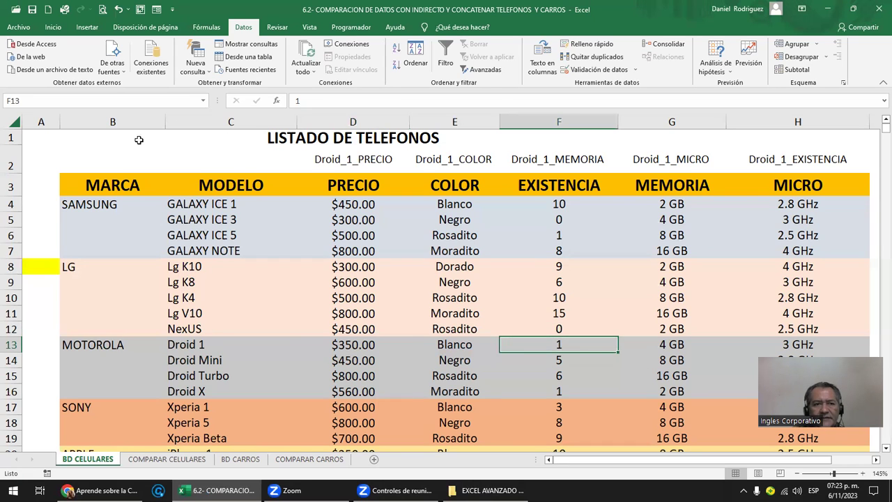
click(27, 100)
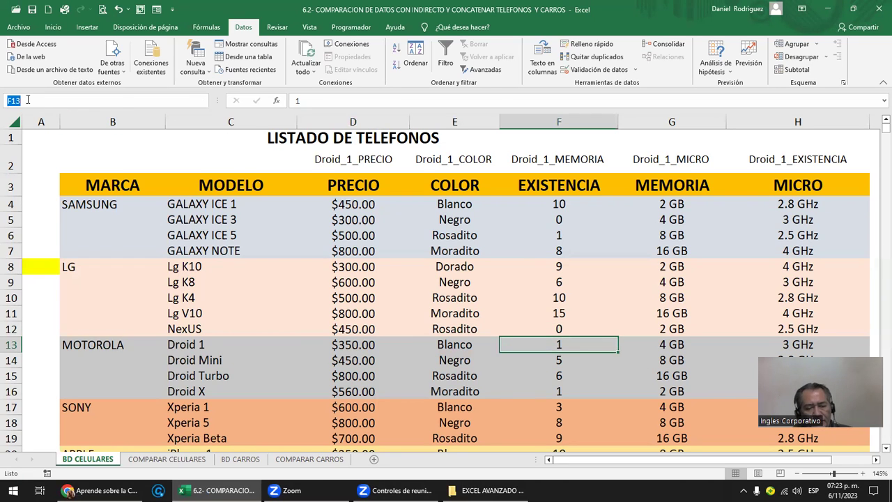
text(MOTOROLA_DROID_1_PRECIO)
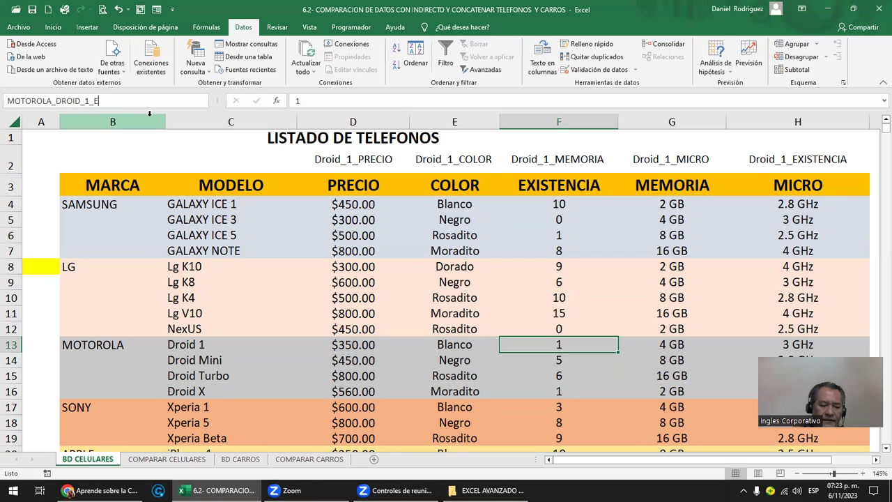
text(STENCIA)
key(Return)
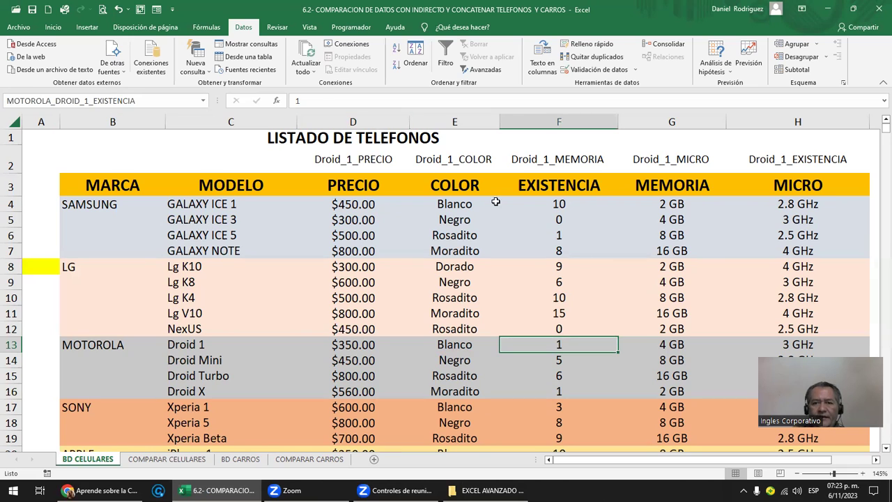
Step: Start naming the Droid 1 memory cell G13 from the MOTOROLA_DROID_1_PRECIO text
click(677, 343)
click(101, 100)
text(MOTOROLA_DROID_1_PRECIO)
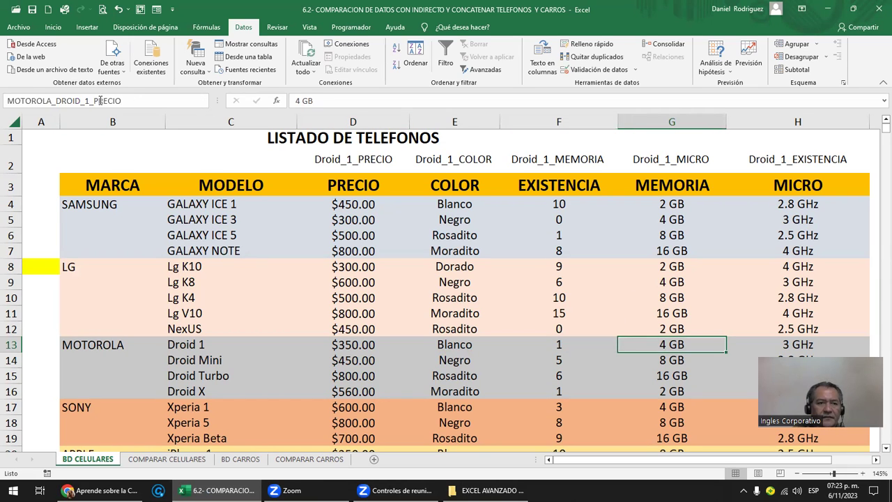
key(BackSpace)
key(BackSpace)
key(BackSpace)
key(BackSpace)
key(BackSpace)
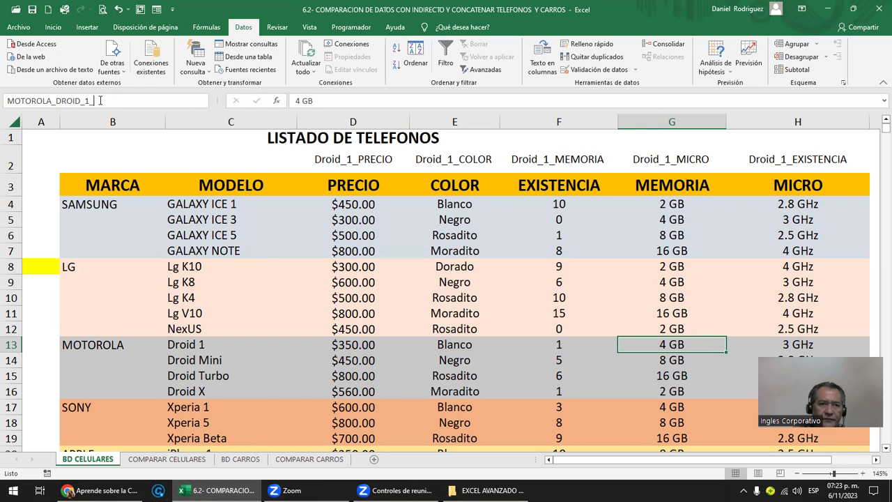
text(MEMORIA)
key(Return)
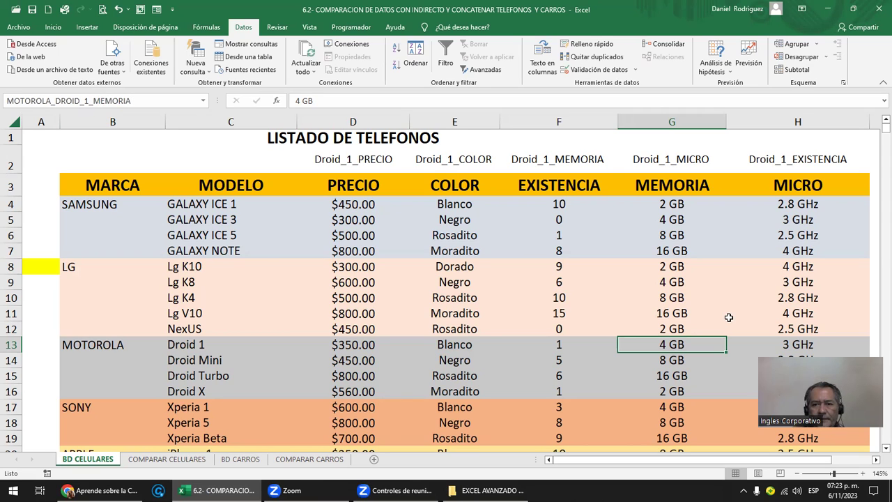
click(807, 344)
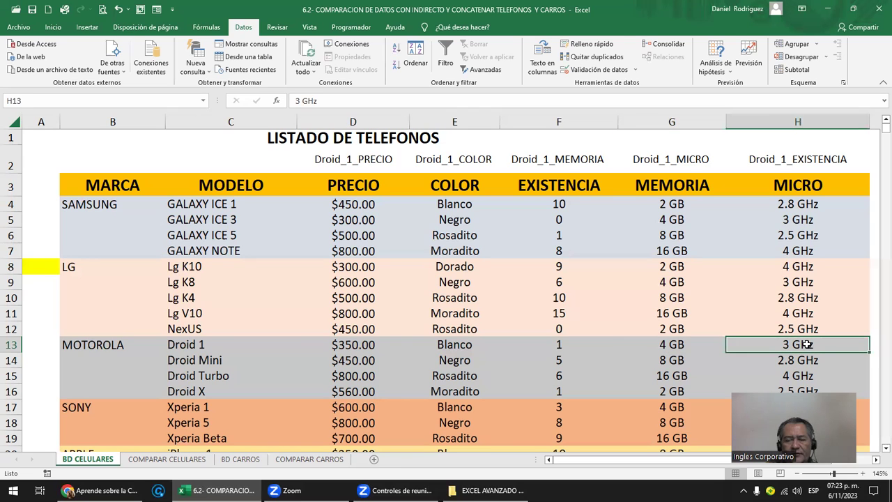
click(56, 100)
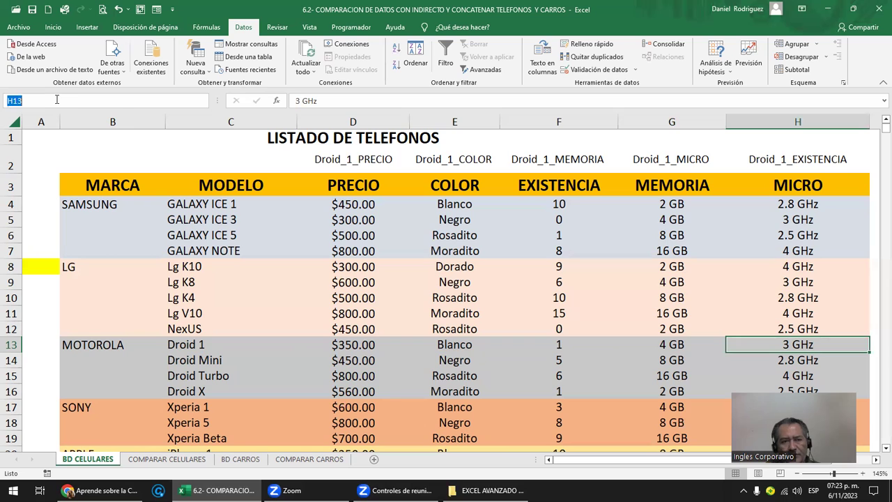
key(ctrl+v)
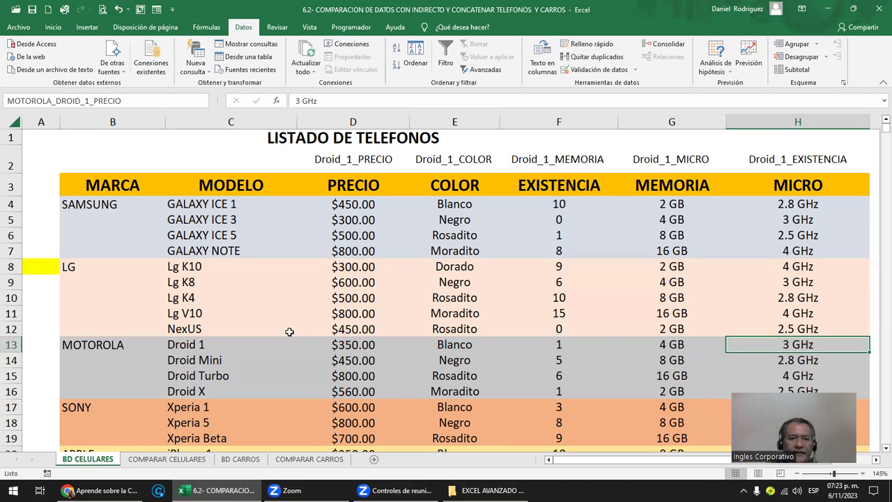
drag(138, 100, 4, 102)
click(145, 101)
key(BackSpace)
key(BackSpace)
key(BackSpace)
key(BackSpace)
key(BackSpace)
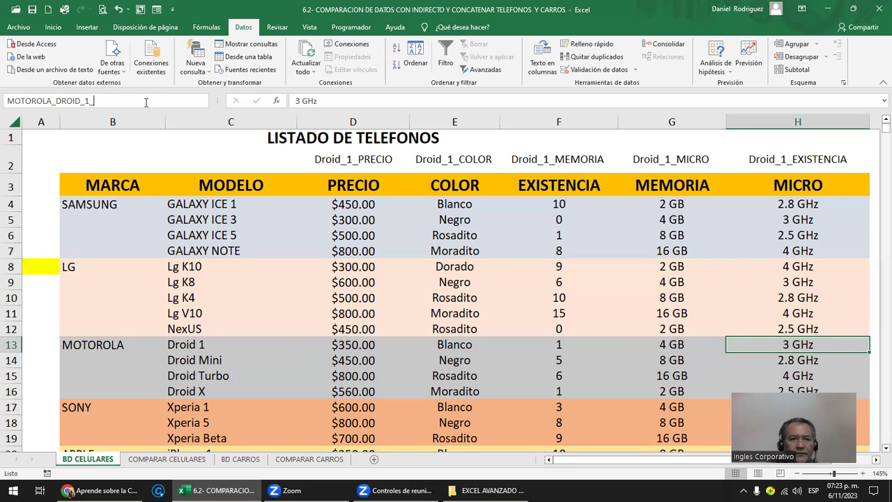
text(MICRO)
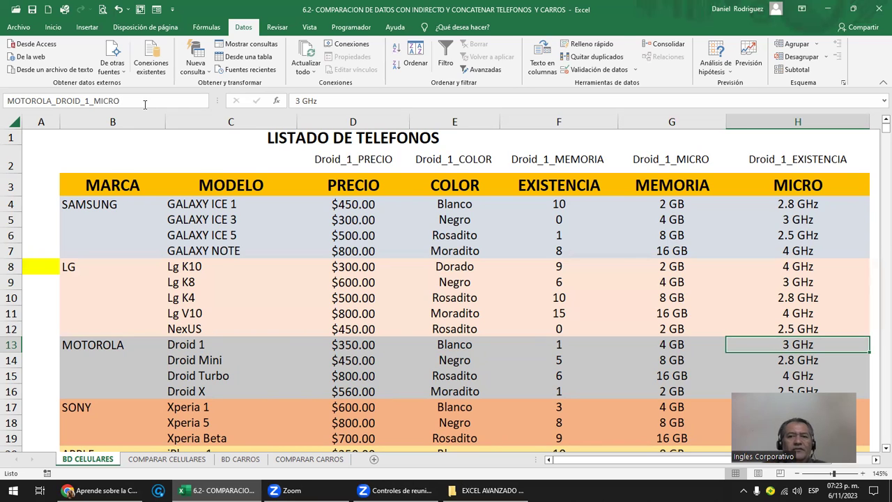
key(Return)
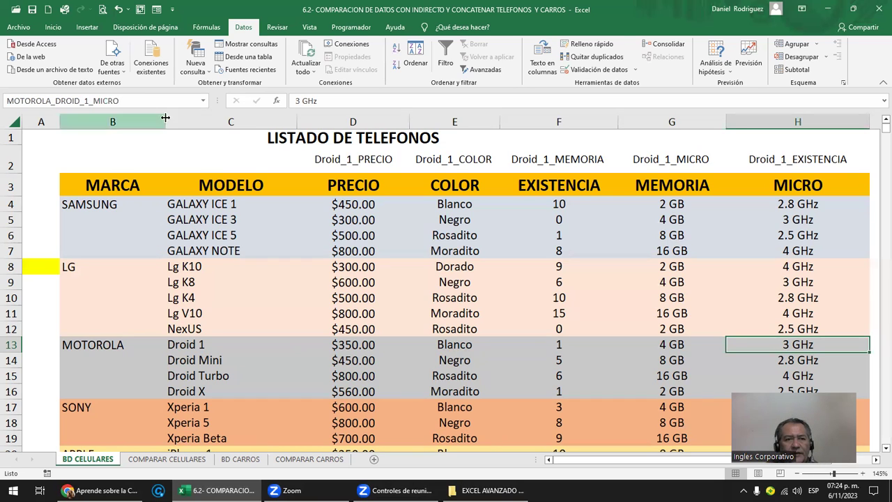
click(203, 101)
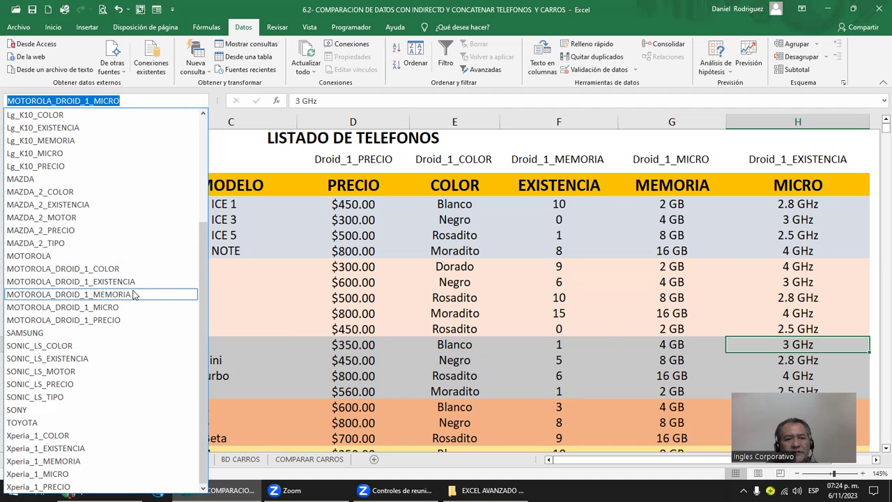
click(123, 320)
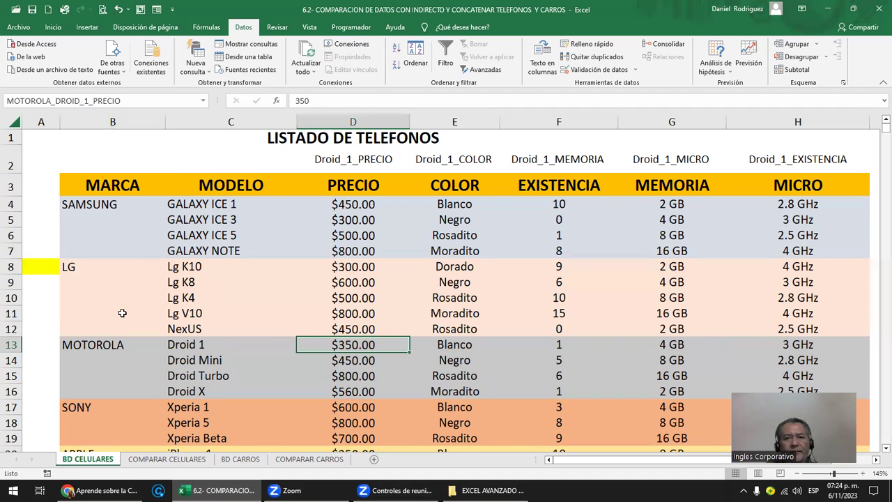
click(211, 157)
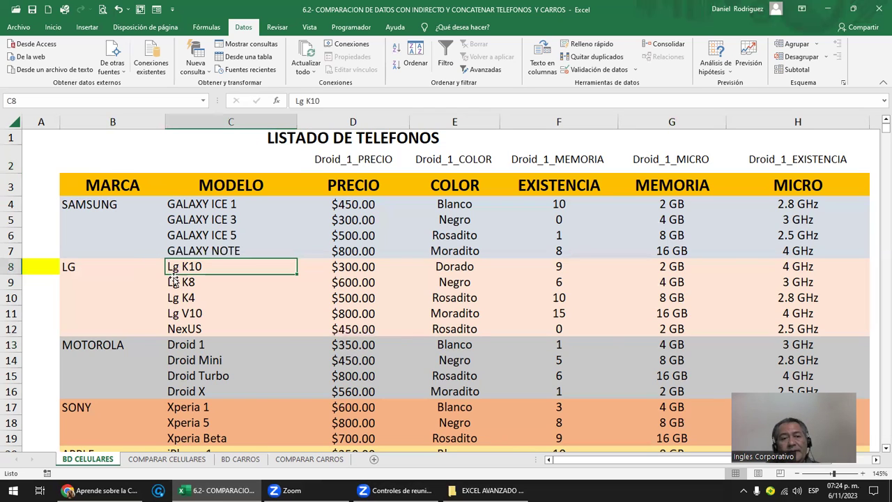
click(207, 201)
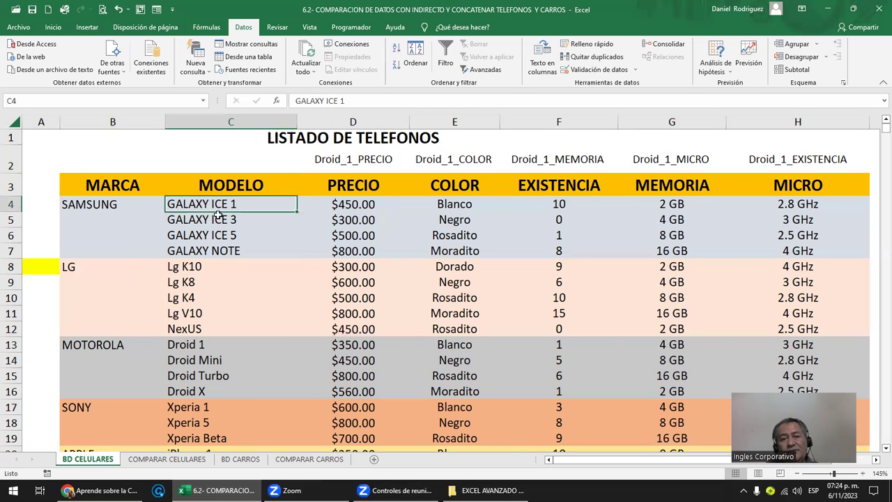
click(216, 221)
click(220, 235)
click(225, 252)
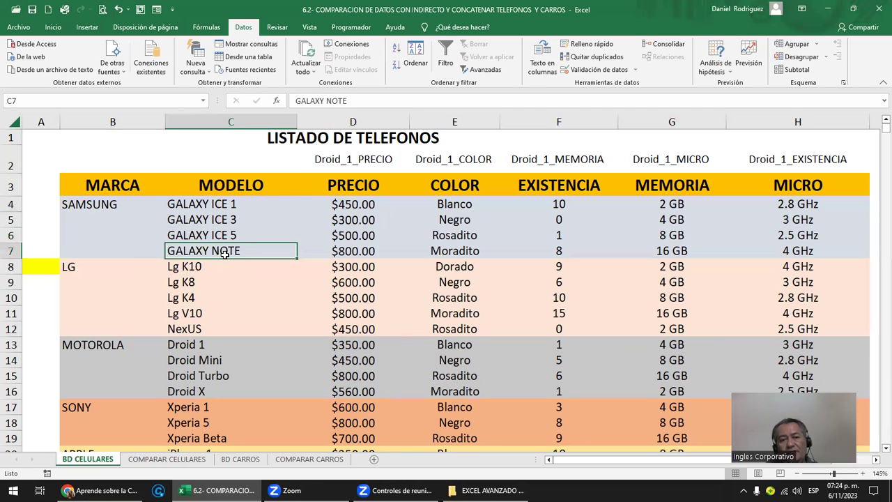
click(201, 270)
click(196, 282)
click(194, 302)
click(200, 345)
click(217, 359)
click(216, 378)
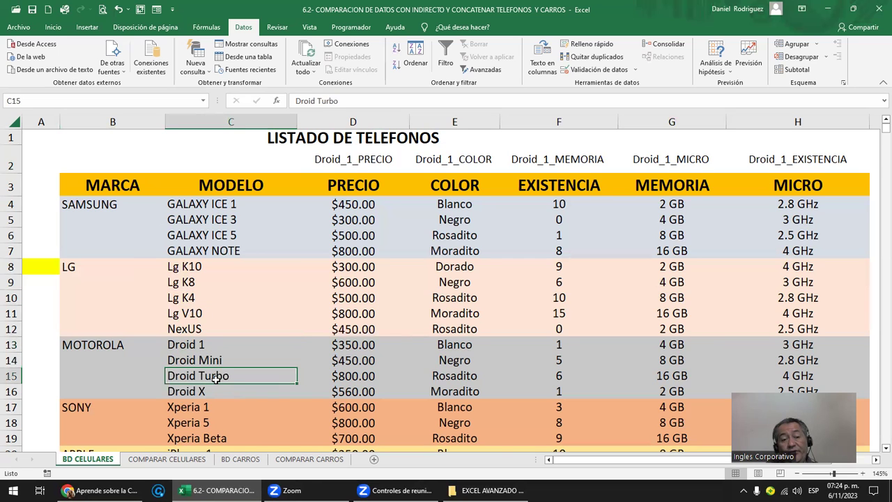
scroll(216, 384, down, 2)
scroll(239, 384, up, 1)
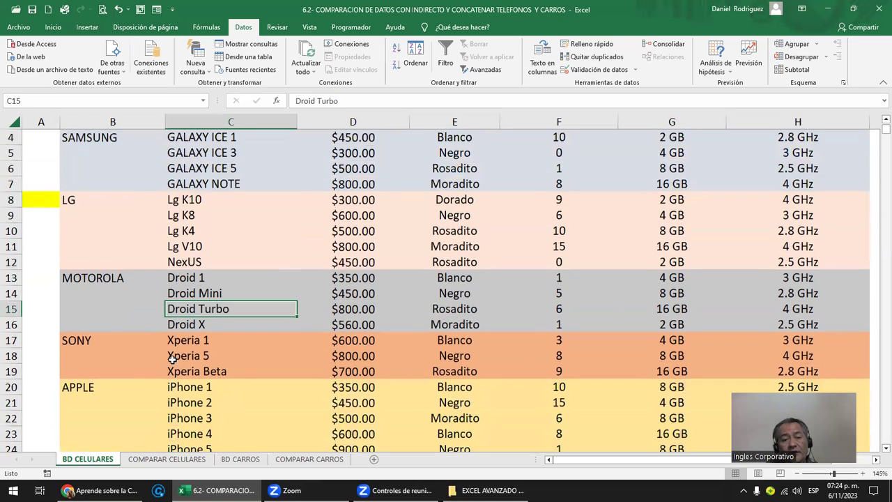
Step: On COMPARAR CELULARES, review comparison 1's brand and model dropdowns, keeping Droid 1
click(160, 459)
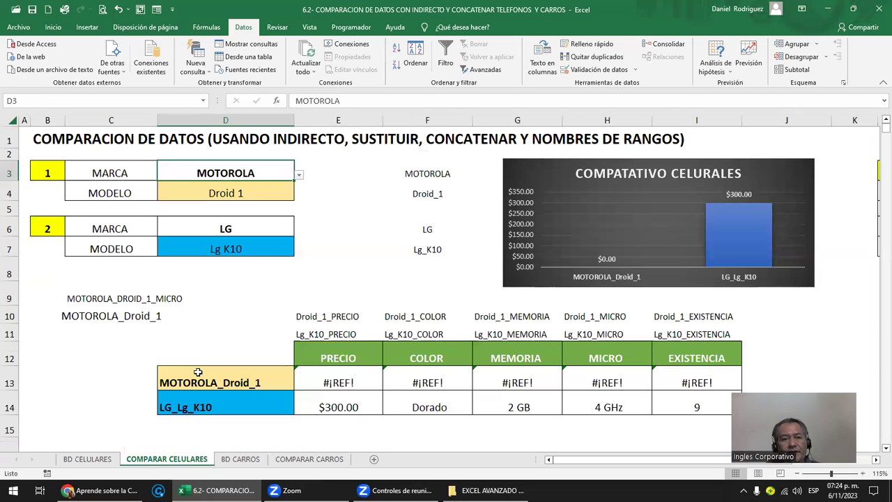
click(301, 177)
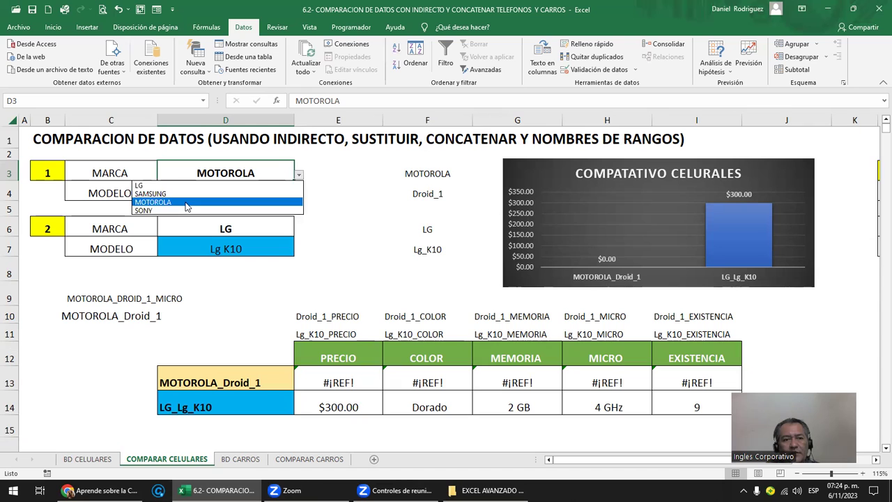
click(265, 194)
click(265, 194)
click(299, 197)
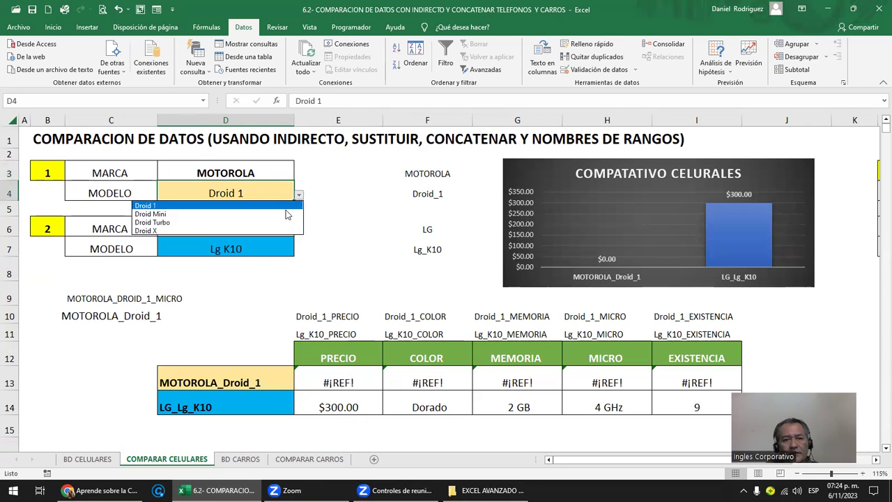
click(207, 208)
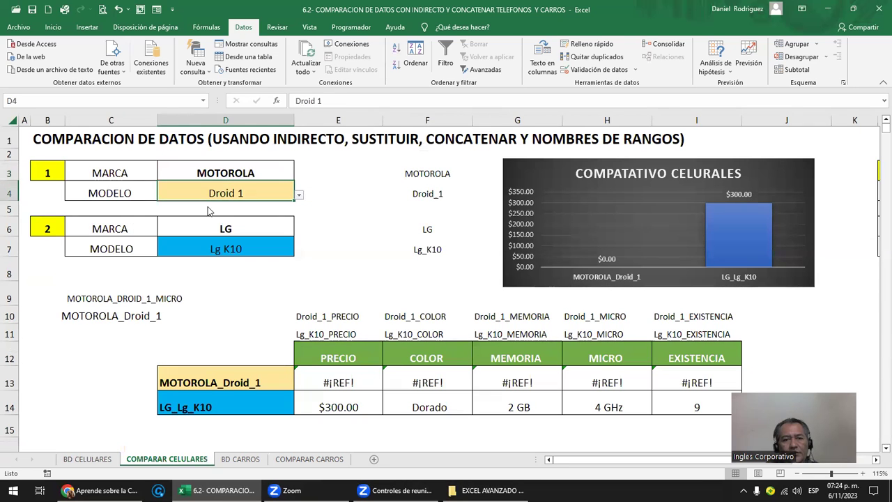
Step: Inspect the name-joining formula in D13 and the price lookup formula in E13 without changing them
click(350, 383)
click(209, 382)
double_click(209, 382)
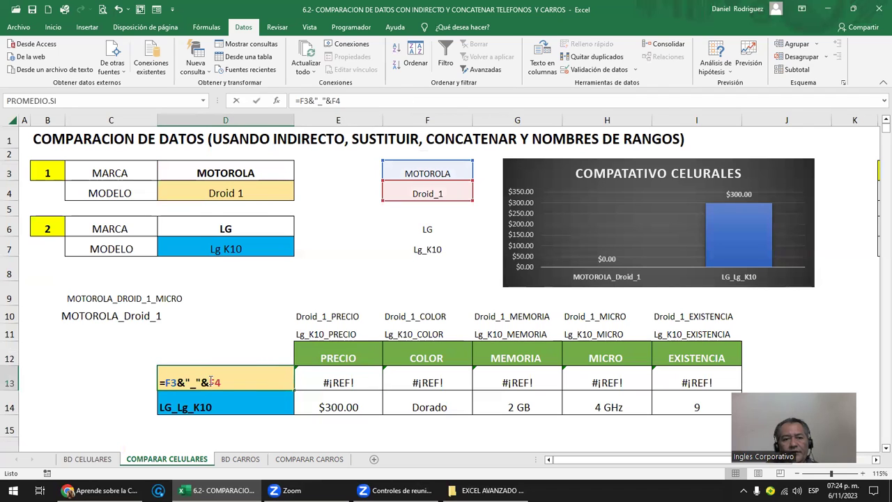
click(327, 384)
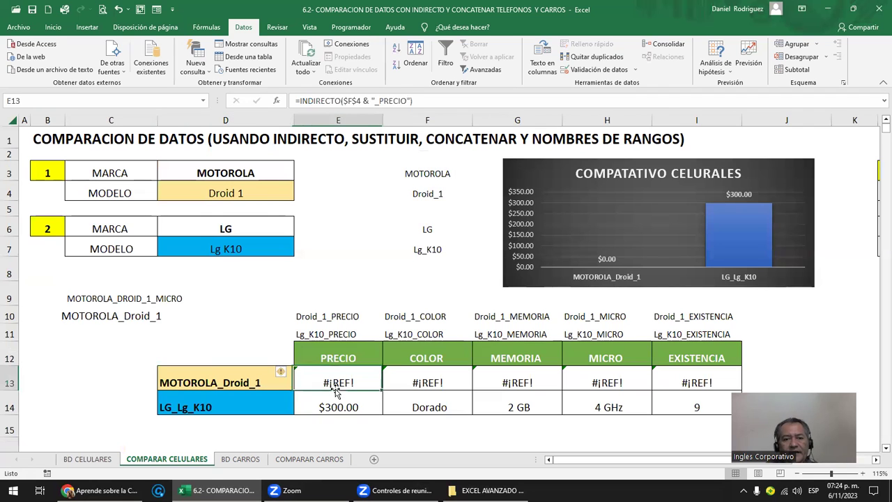
double_click(335, 383)
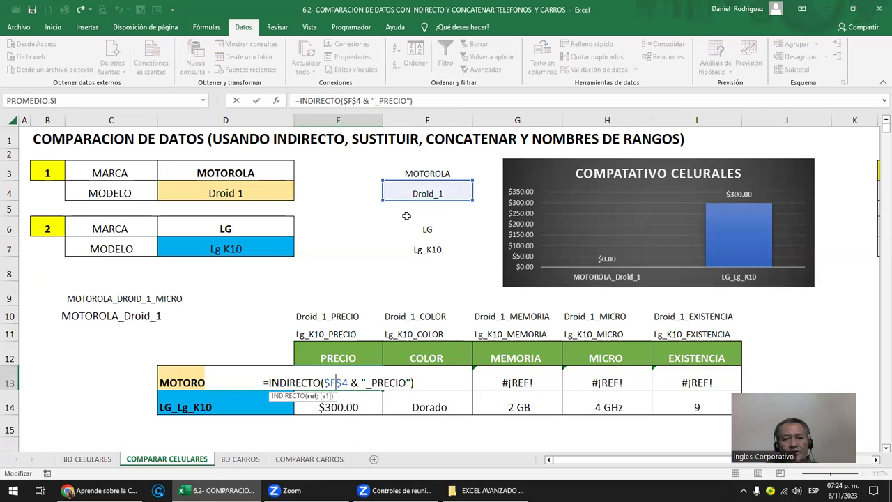
key(Escape)
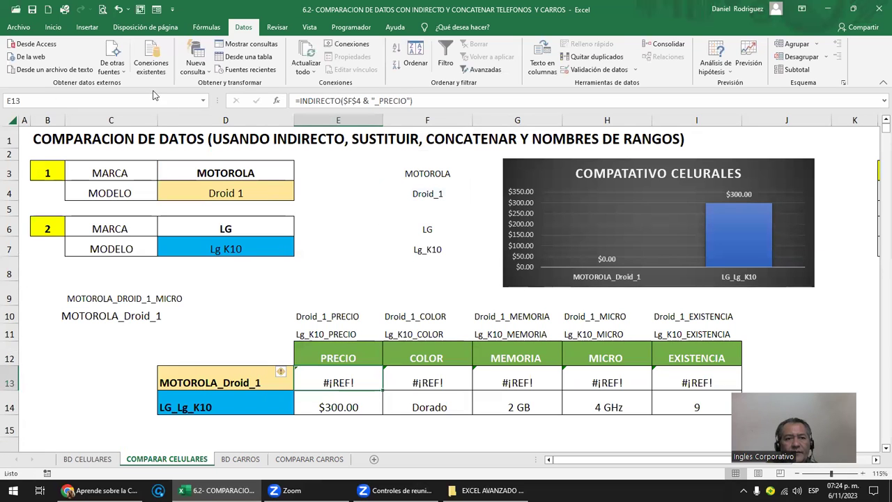
Step: Browse the defined names, jump to MOTOROLA_DROID_1_COLOR, then recheck the E13 formula
click(203, 101)
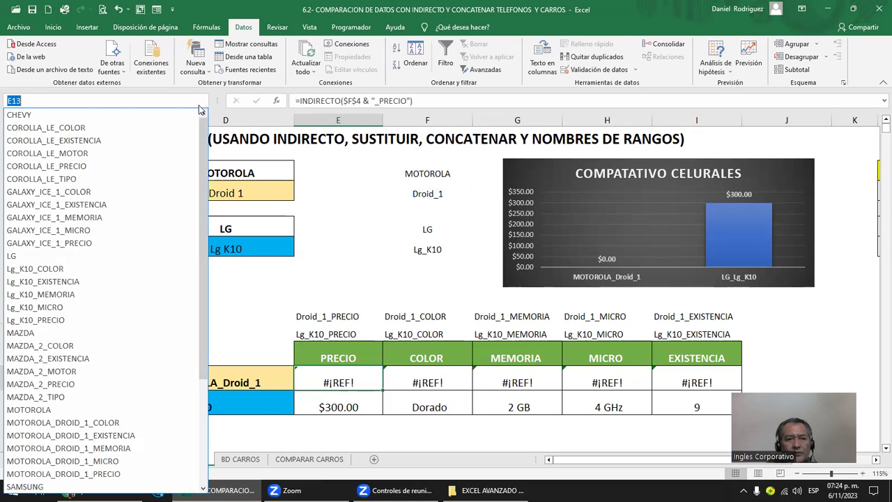
click(89, 423)
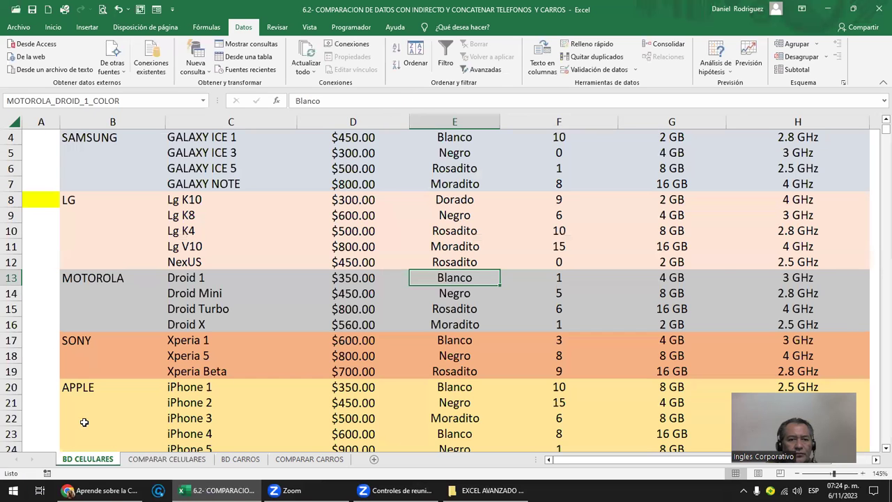
click(157, 460)
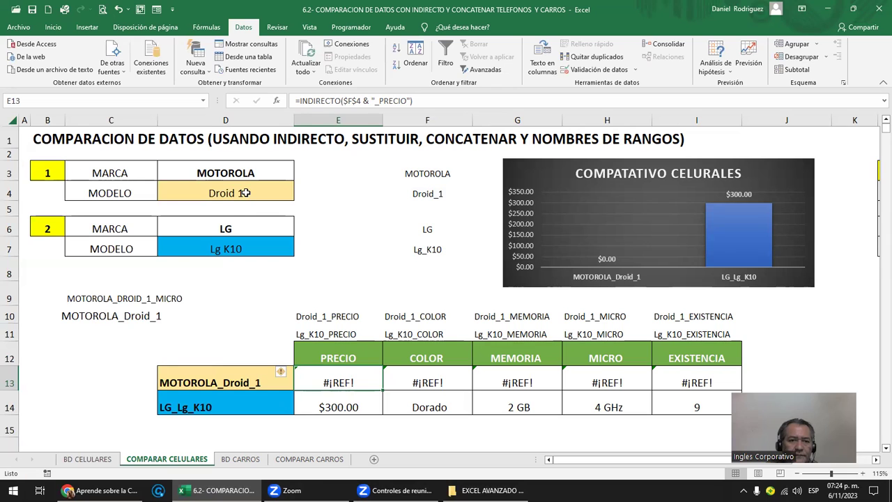
click(203, 102)
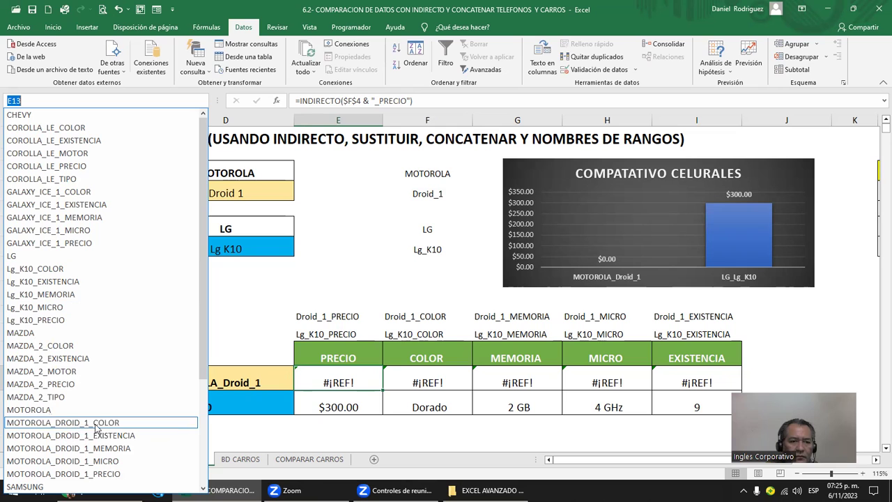
key(Escape)
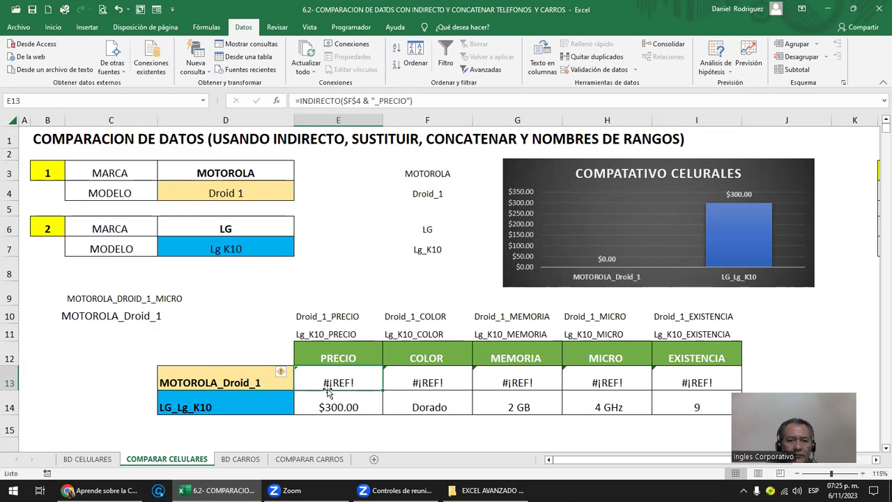
double_click(328, 383)
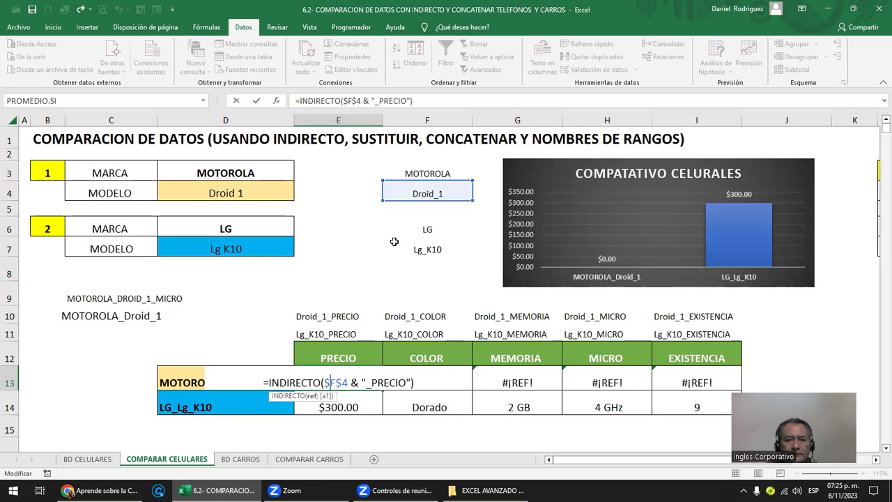
key(Escape)
Step: Set comparison 1's brand in D3 to LG
click(247, 193)
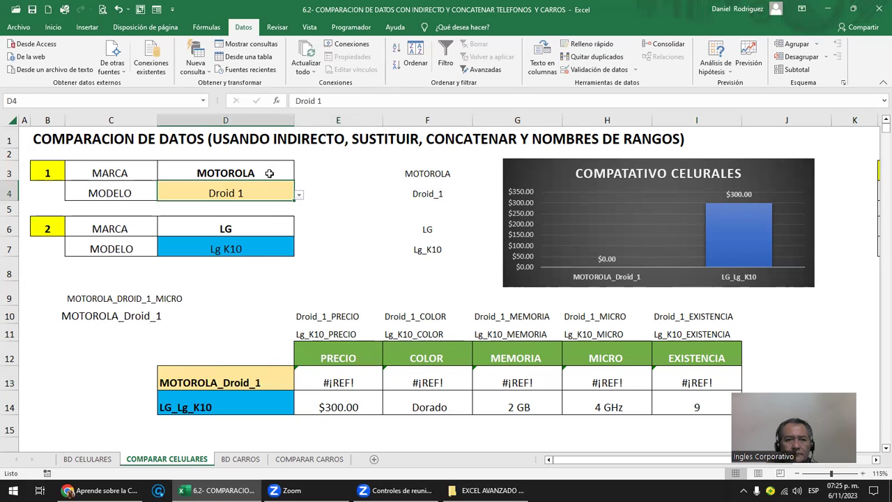
click(294, 180)
click(298, 176)
click(227, 181)
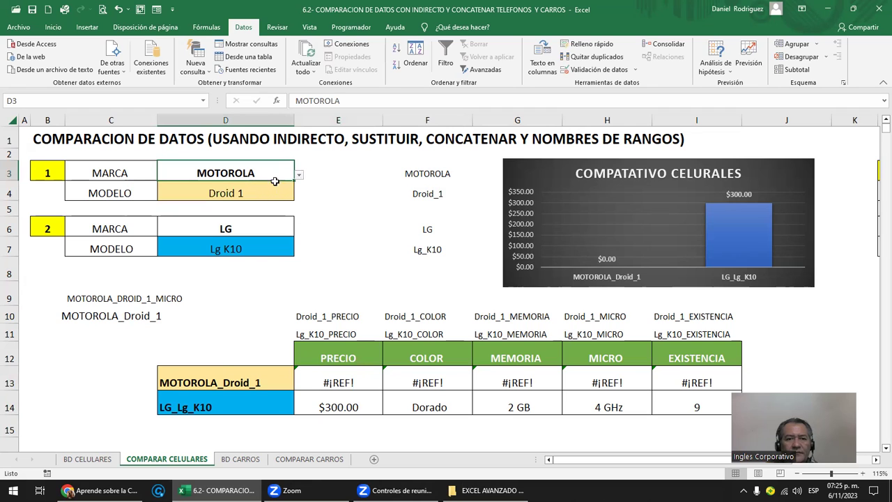
click(298, 175)
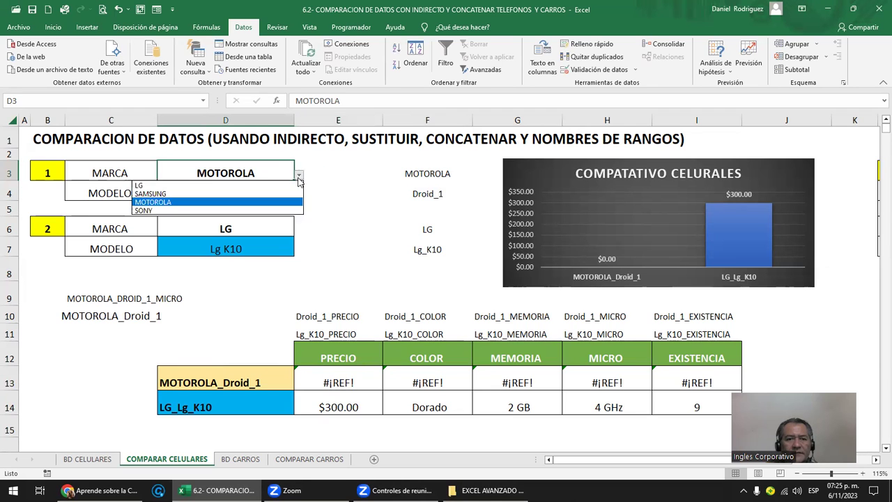
click(191, 193)
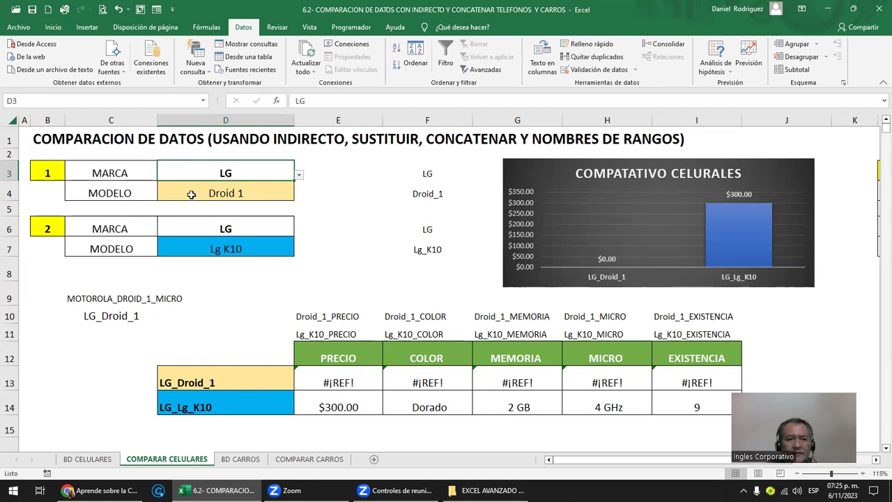
Step: Set comparison 1's model in D4 to Lg K10 and check the D13 formula
click(237, 196)
click(300, 196)
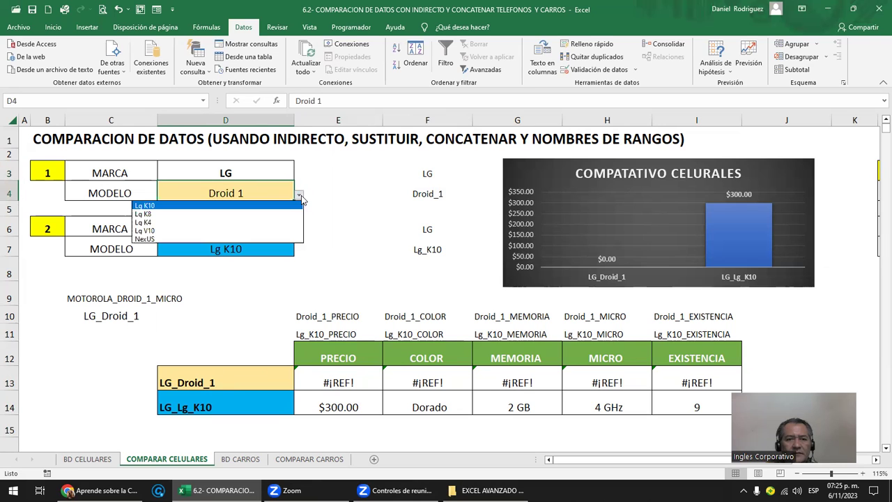
click(185, 208)
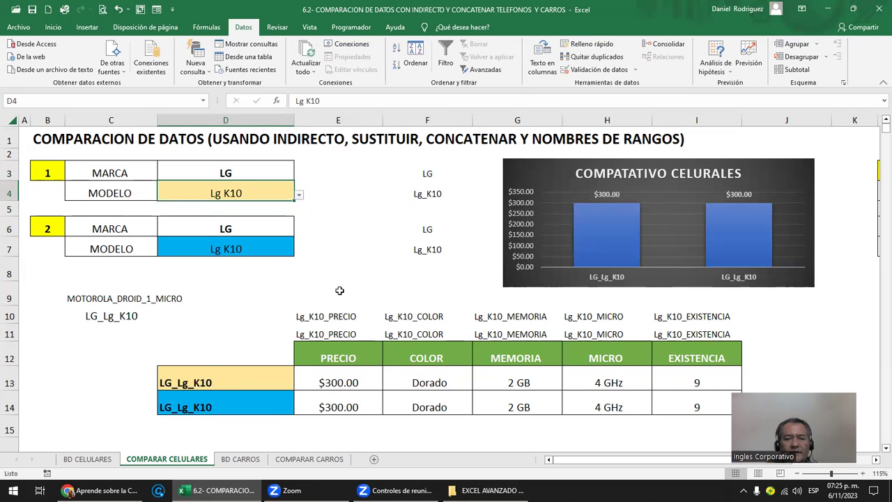
click(225, 381)
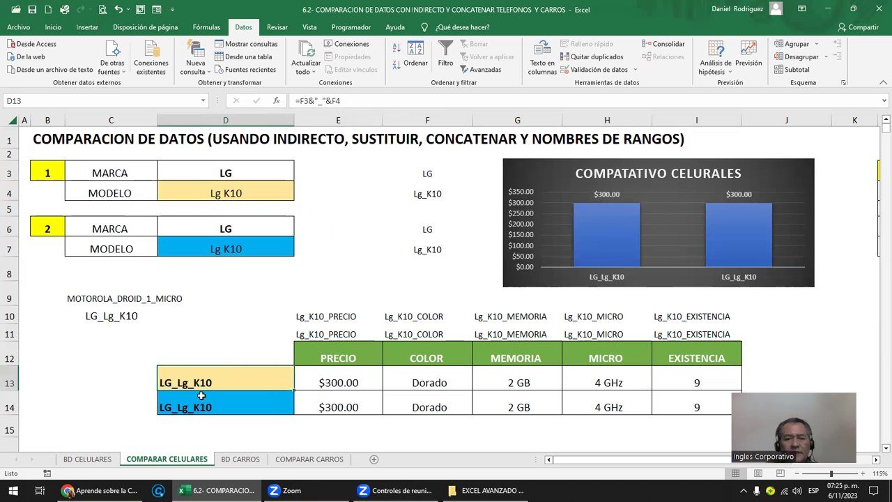
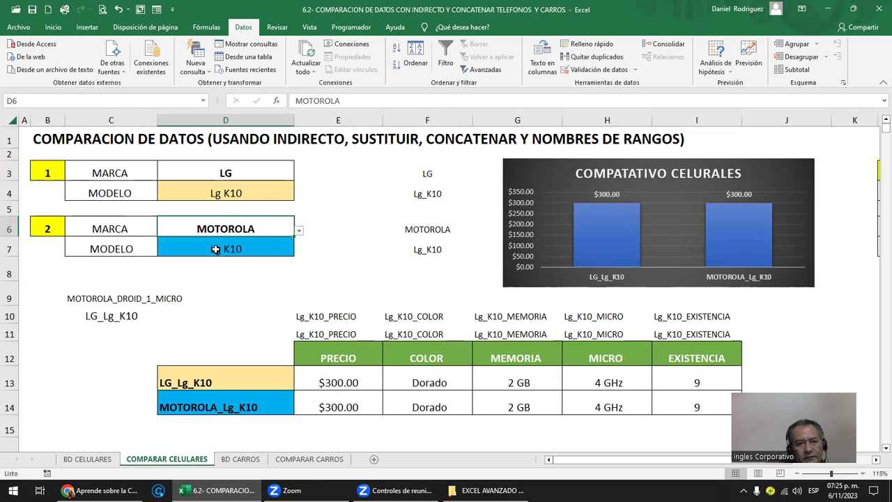
Step: Choose Droid 1 as the second phone's Motorola model in D7
click(279, 249)
click(299, 250)
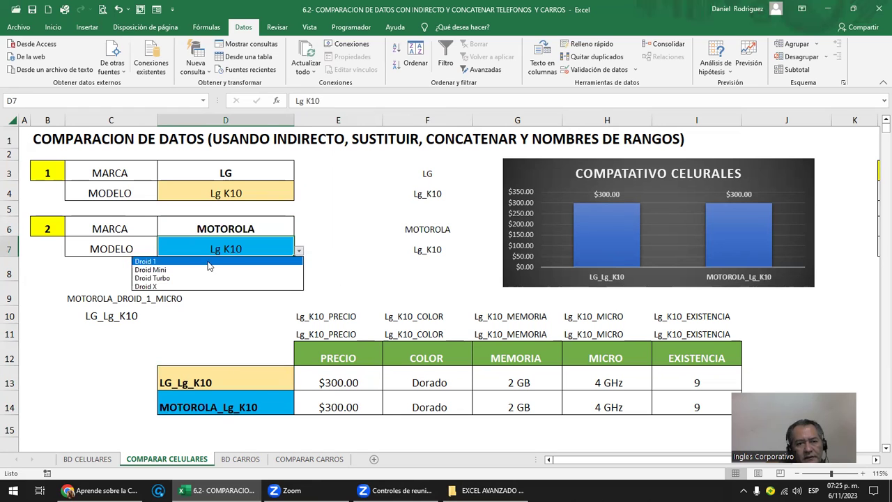
click(145, 261)
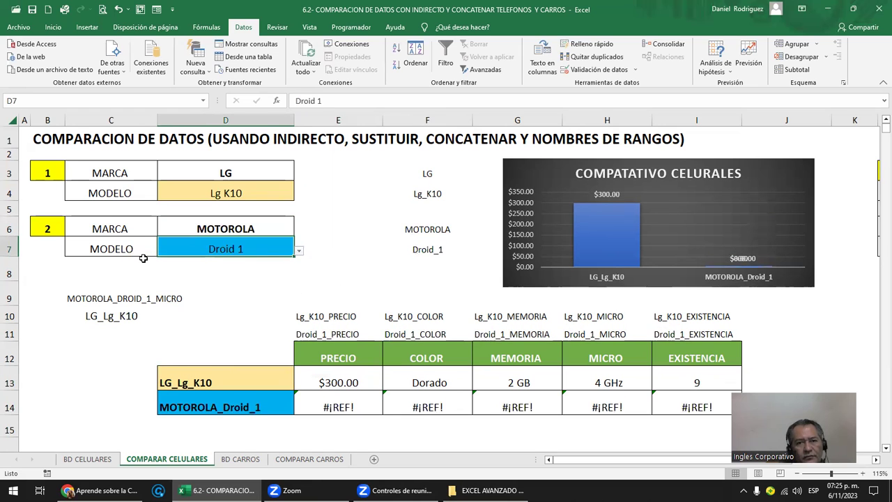
Step: Inspect the E14 price formula, the F7 model suffix and the D14 concatenation formula
click(346, 403)
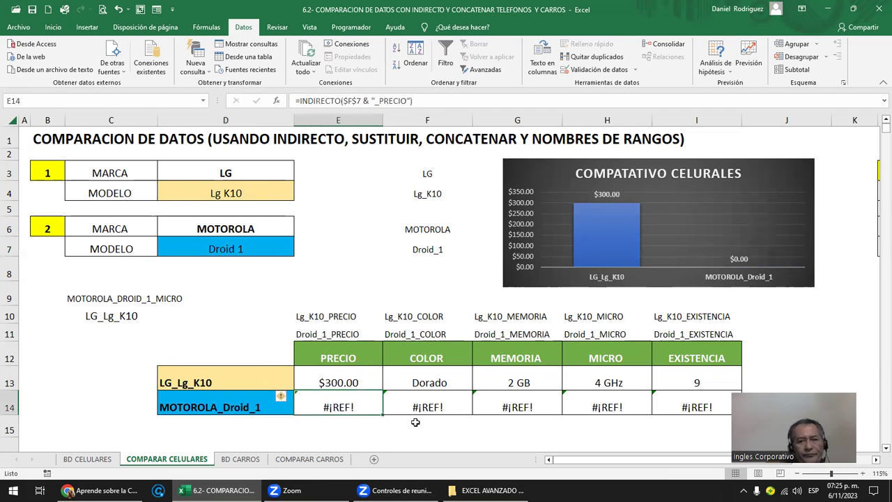
key(F2)
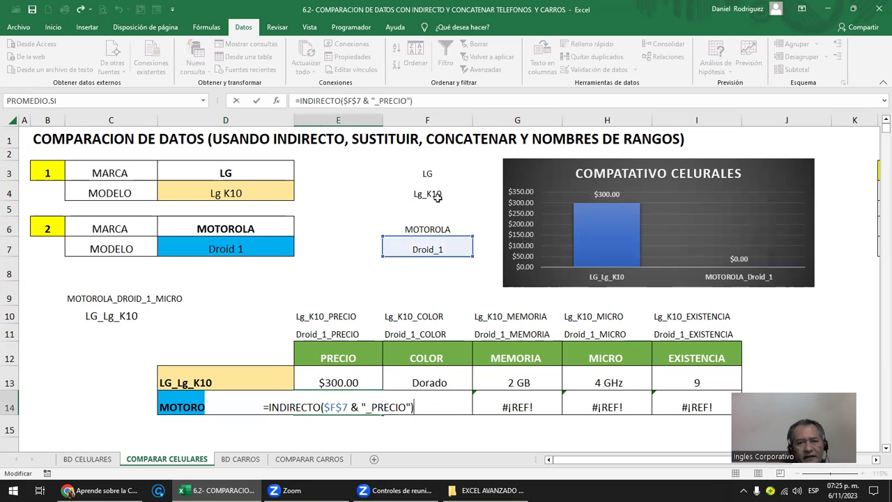
click(412, 250)
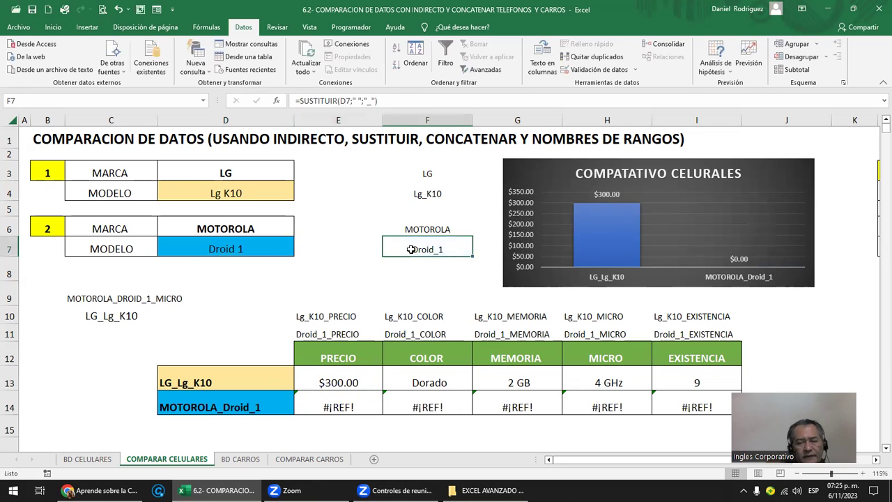
click(207, 407)
double_click(209, 407)
key(Escape)
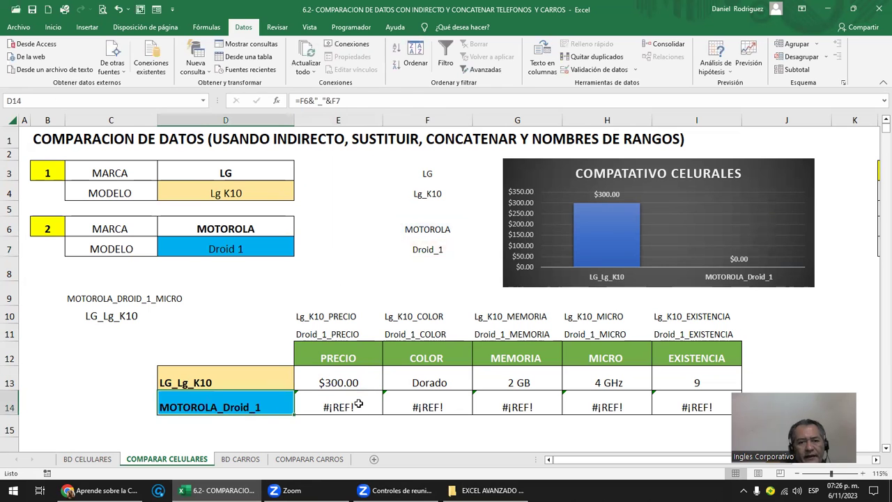
click(355, 406)
double_click(354, 407)
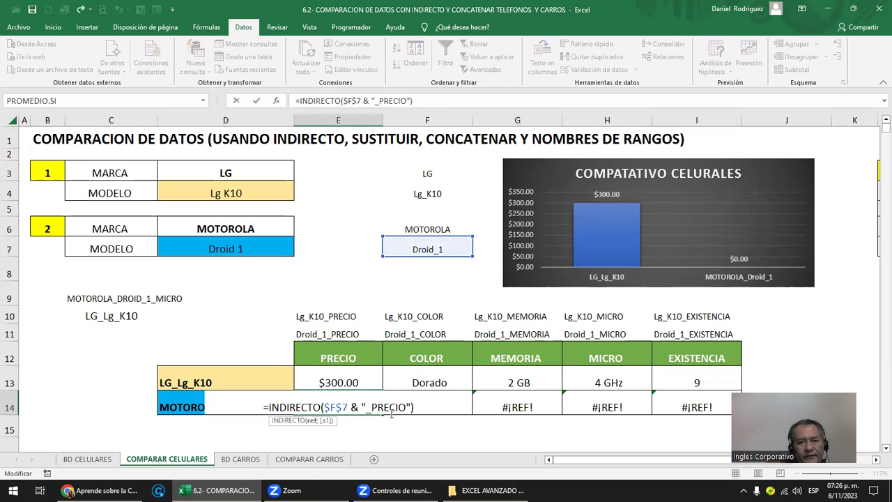
key(Escape)
Step: Compare Motorola's erroring E14 price formula with LG's working E13 formula showing $300.00
double_click(360, 407)
click(367, 407)
key(Escape)
double_click(362, 382)
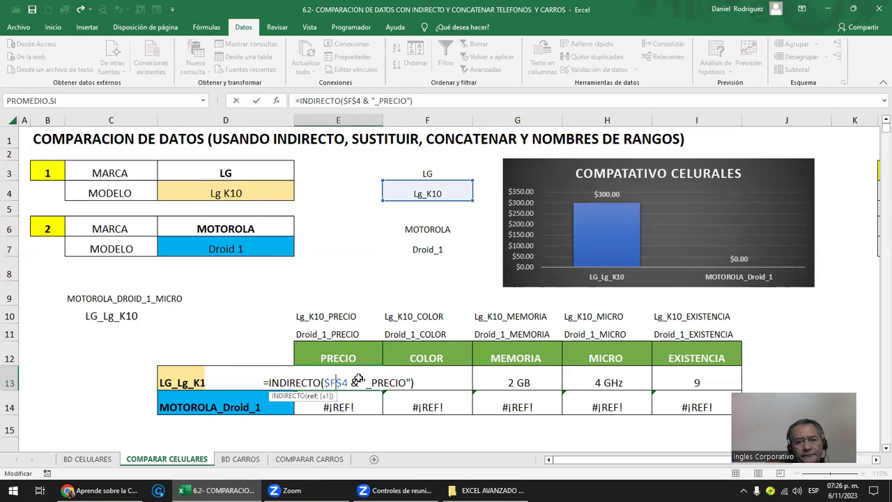
key(Escape)
double_click(337, 406)
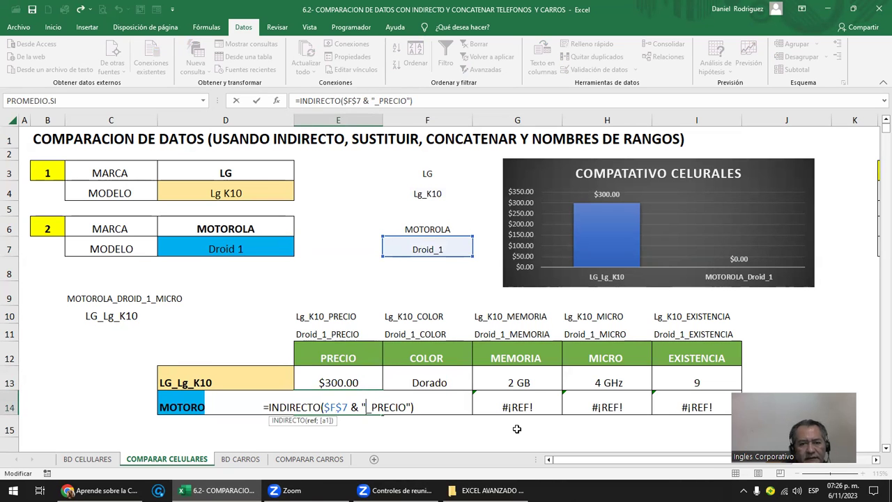
key(Return)
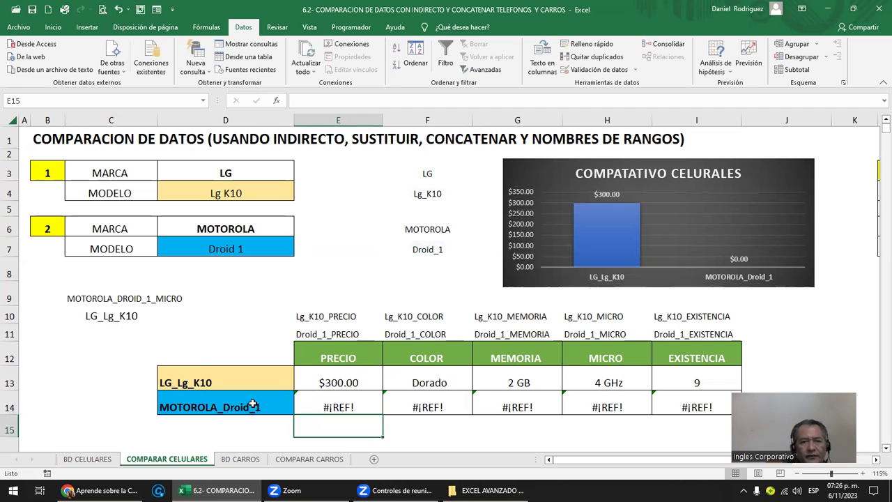
click(252, 406)
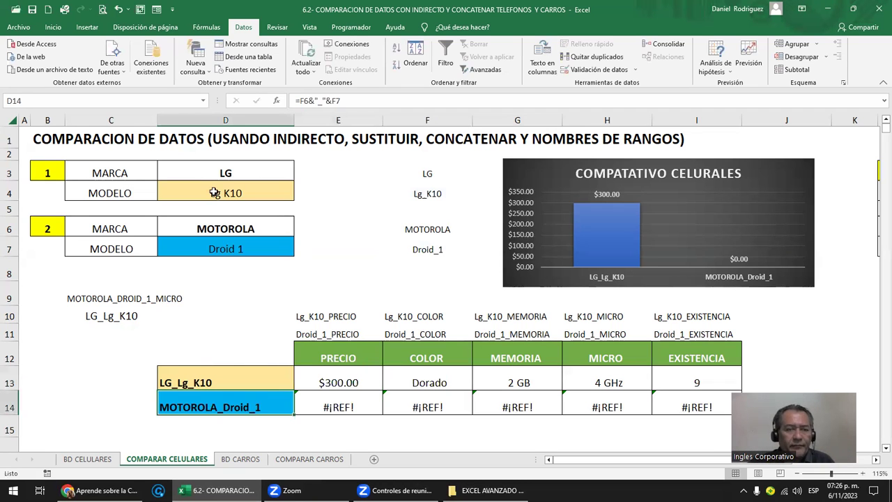
click(201, 100)
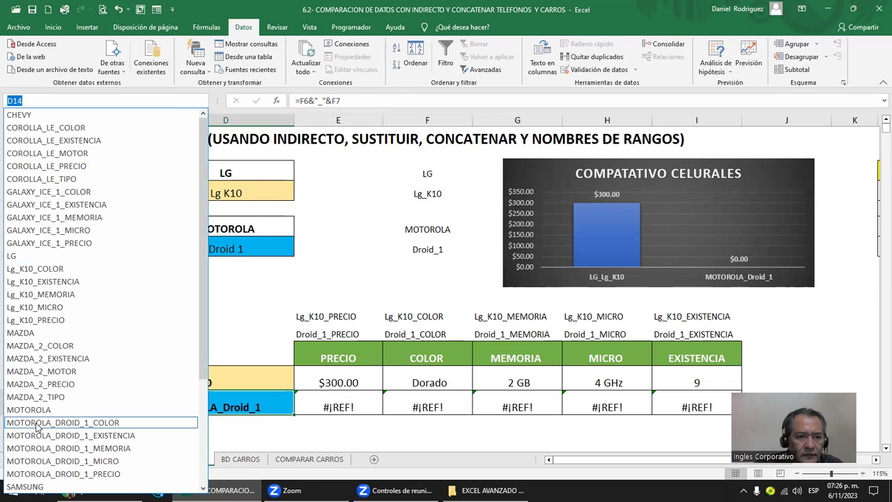
click(108, 423)
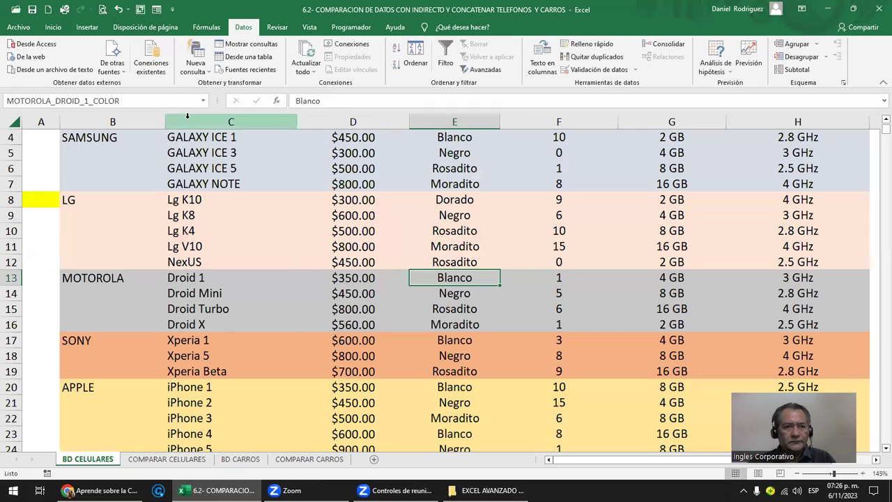
click(139, 102)
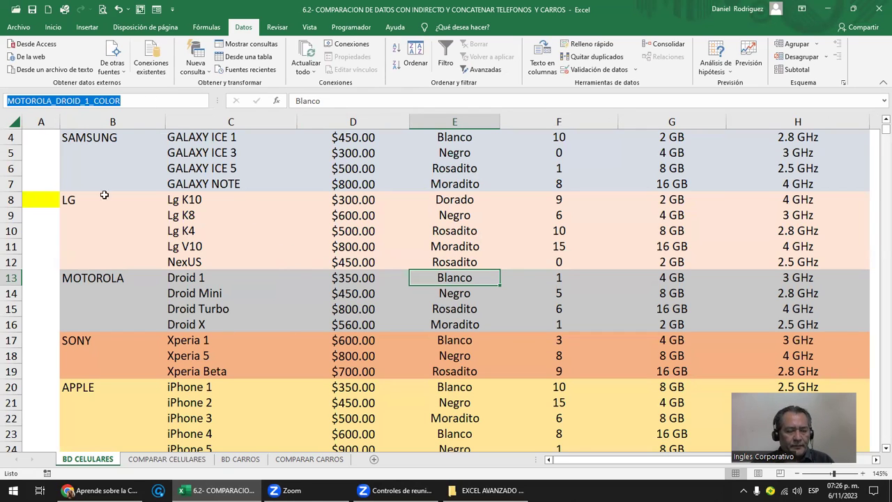
key(Escape)
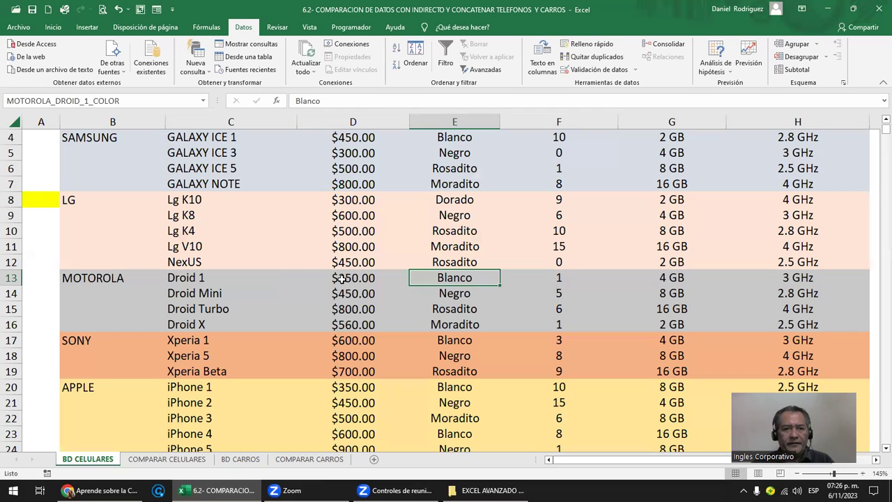
click(341, 278)
click(92, 101)
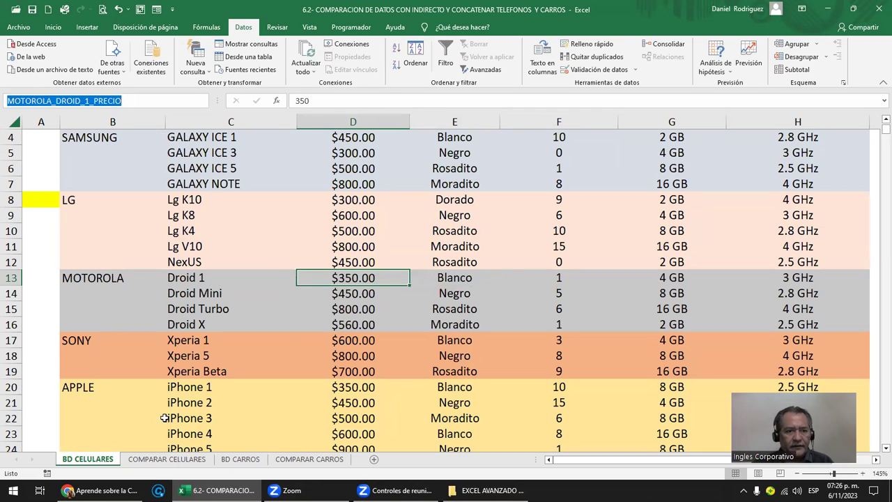
click(167, 458)
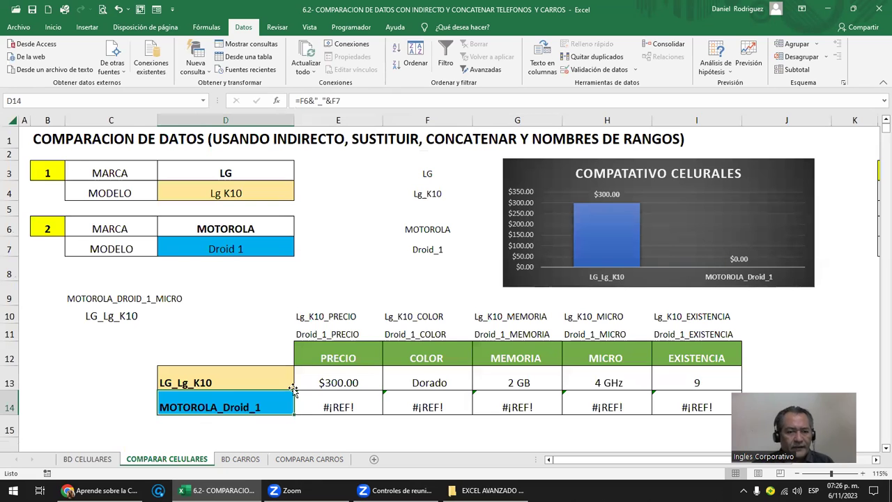
Step: Paste MOTOROLA_DROID_1_PRECIO into cell C9
double_click(341, 401)
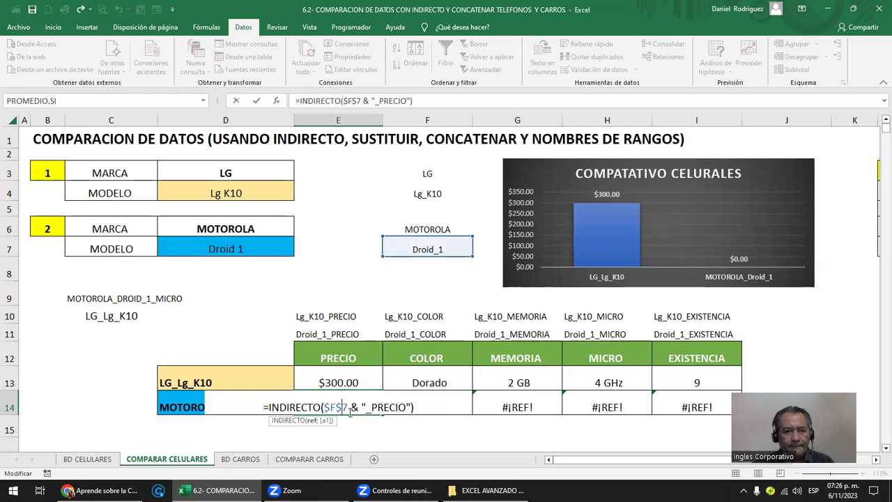
key(Escape)
click(112, 296)
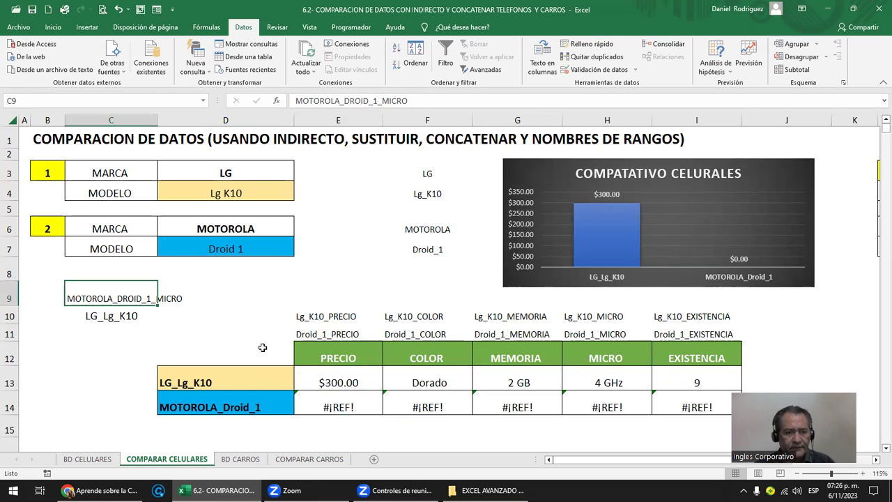
text(MOTOROLA_DROID_1_PRECIO)
key(Down)
key(Down)
key(Up)
key(Up)
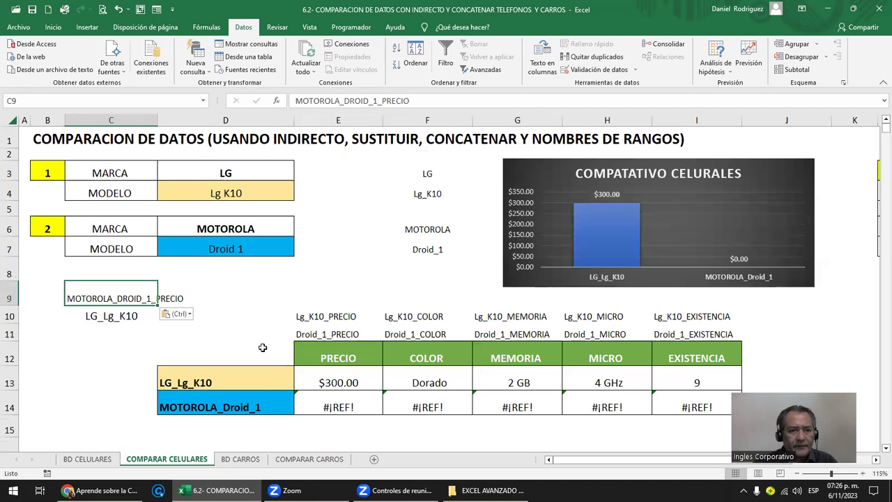
key(Down)
key(Down)
key(Down)
key(Down)
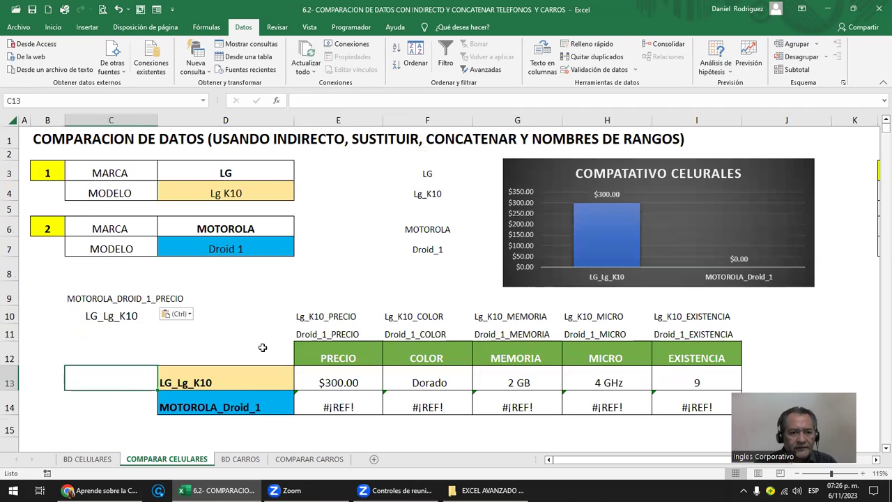
key(Right)
key(Down)
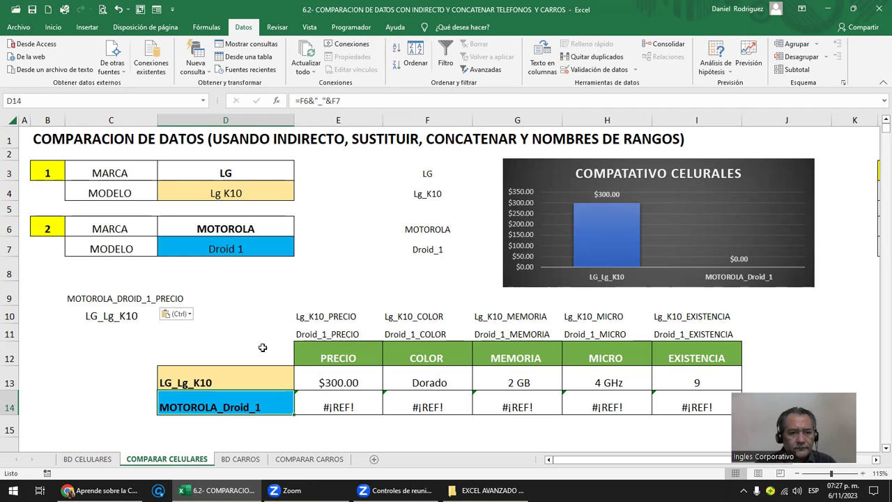
Step: Set D14 to the formula =C9
text(=)
key(Up)
key(Up)
key(Up)
key(Up)
key(Up)
key(Left)
key(Return)
key(Up)
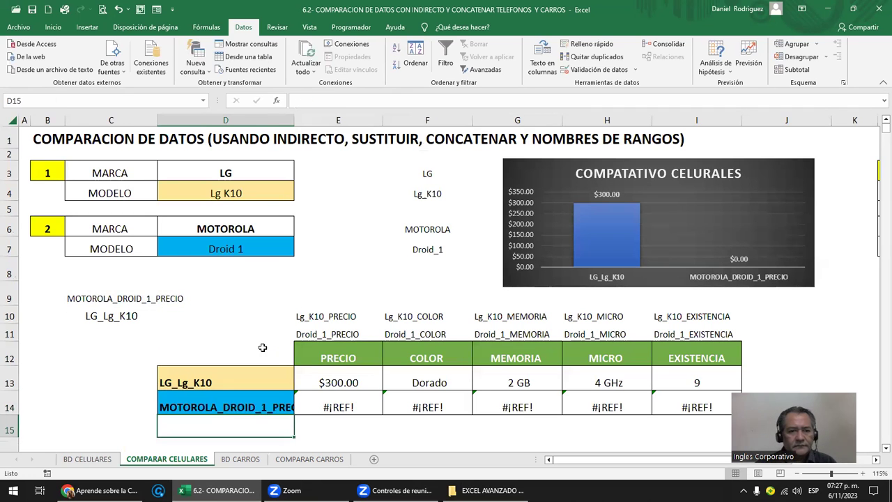
Step: Change E14's formula to =INDIRECTO(D14) so it returns $350.00
key(Right)
key(F2)
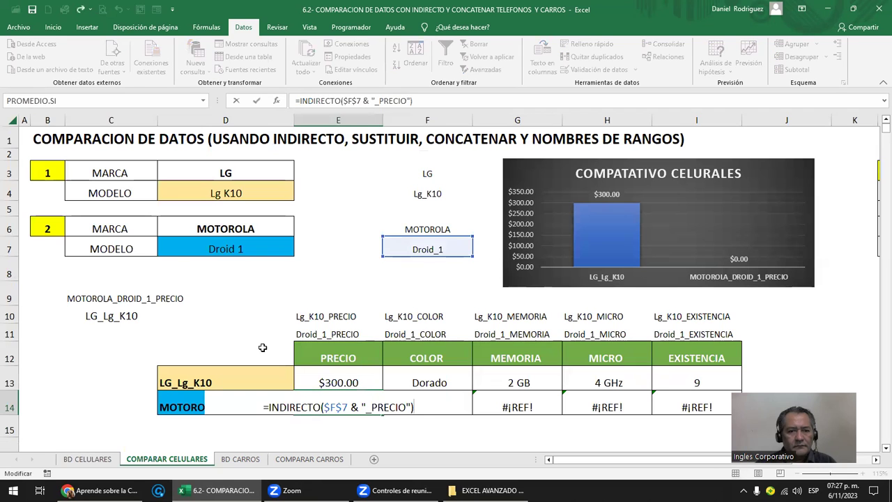
key(Escape)
key(F2)
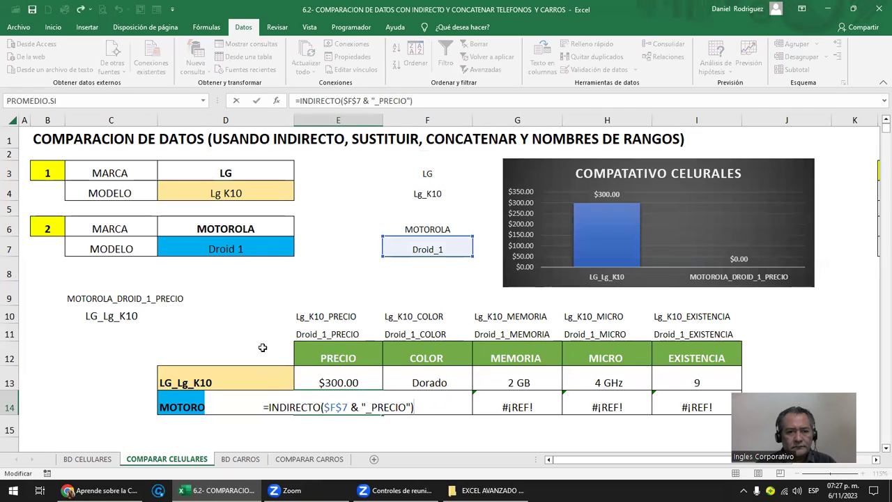
key(Left)
key(Left)
key(Left)
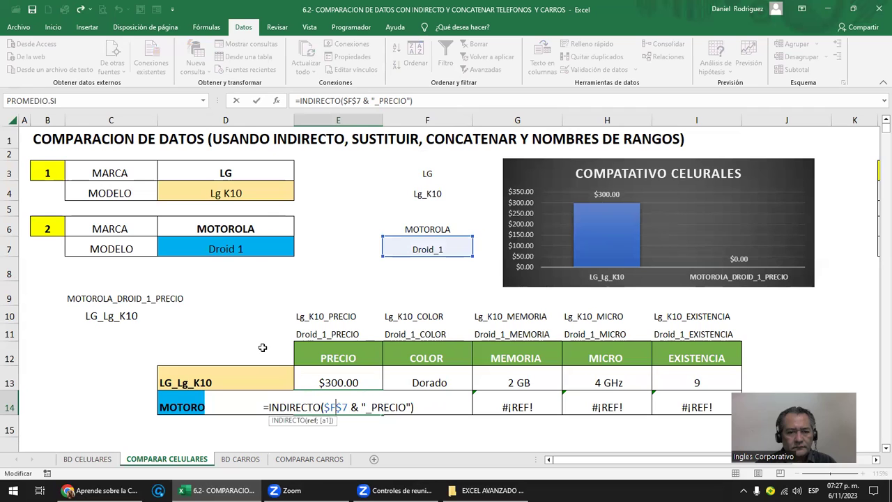
key(F4)
key(F4)
key(F4)
key(Delete)
key(Delete)
key(Delete)
key(Delete)
key(Delete)
key(Delete)
key(BackSpace)
key(BackSpace)
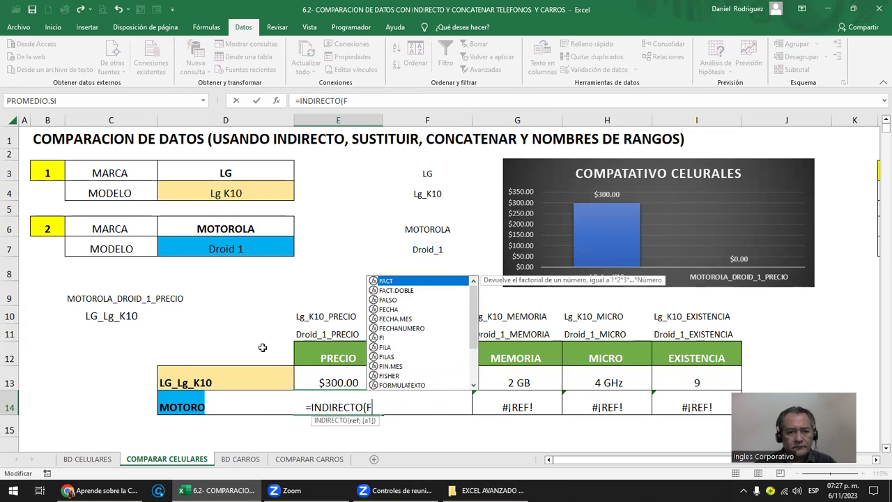
click(183, 407)
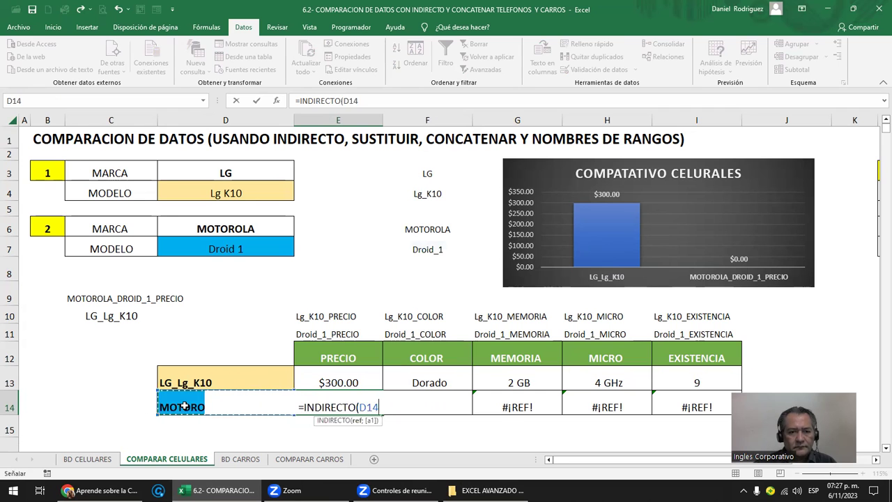
key(ctrl+Return)
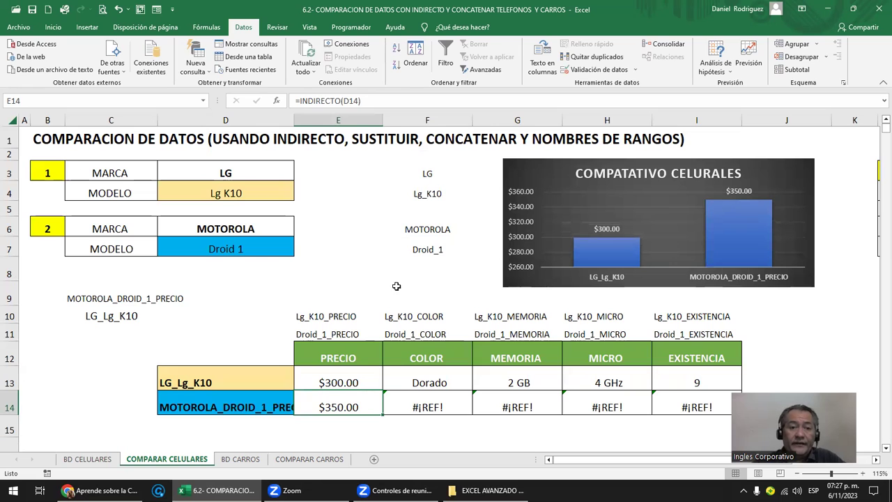
Step: Check the E14 and D14 formulas and the Droid 1 price's name on BD CELULARES
double_click(336, 404)
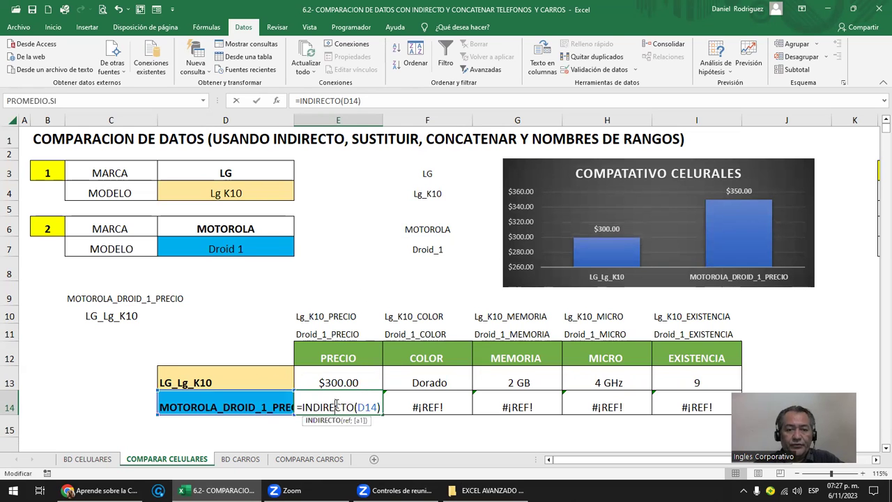
click(239, 404)
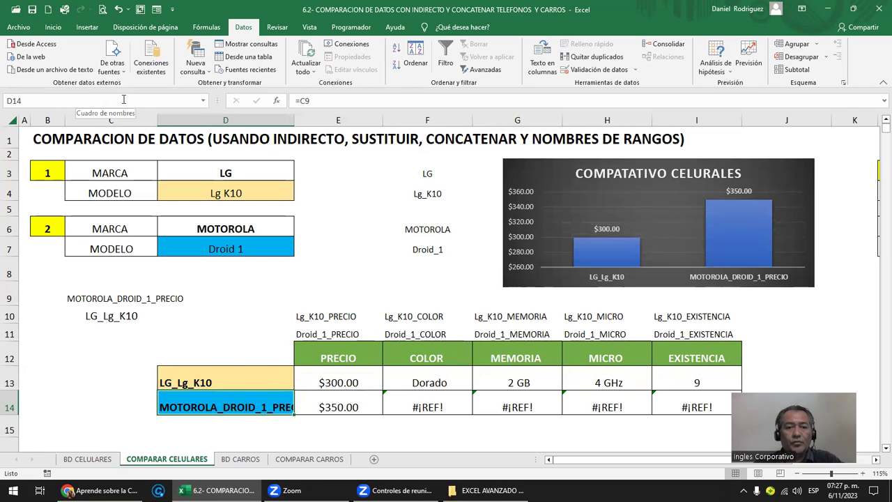
drag(253, 410, 253, 427)
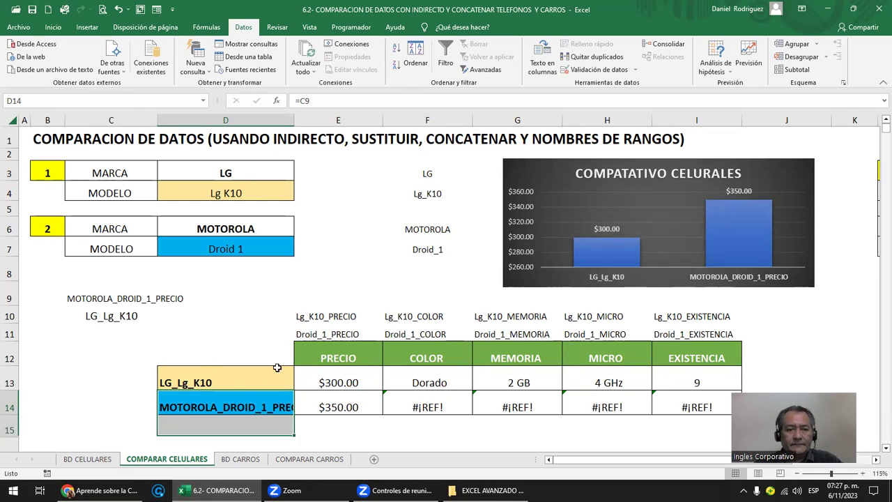
click(263, 407)
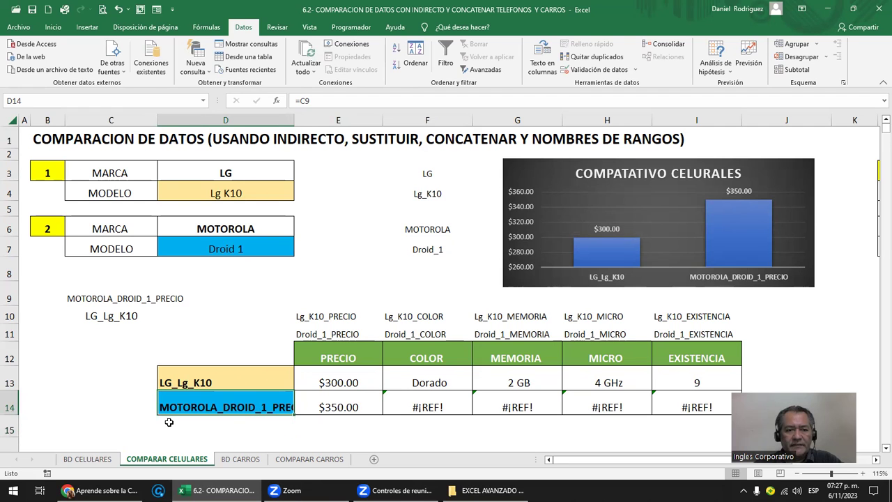
click(96, 460)
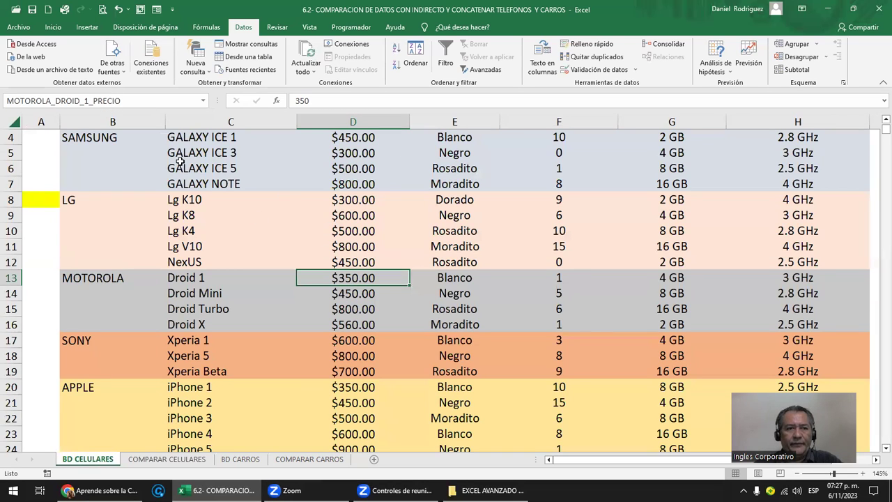
click(135, 101)
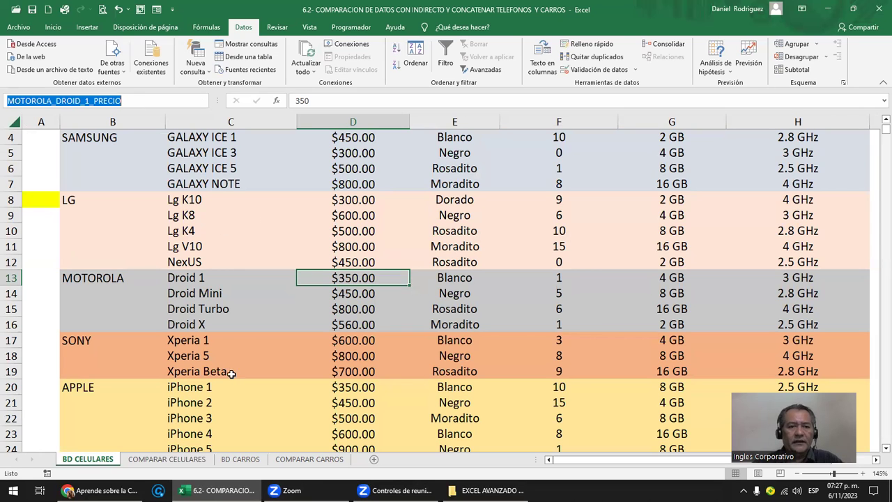
click(150, 458)
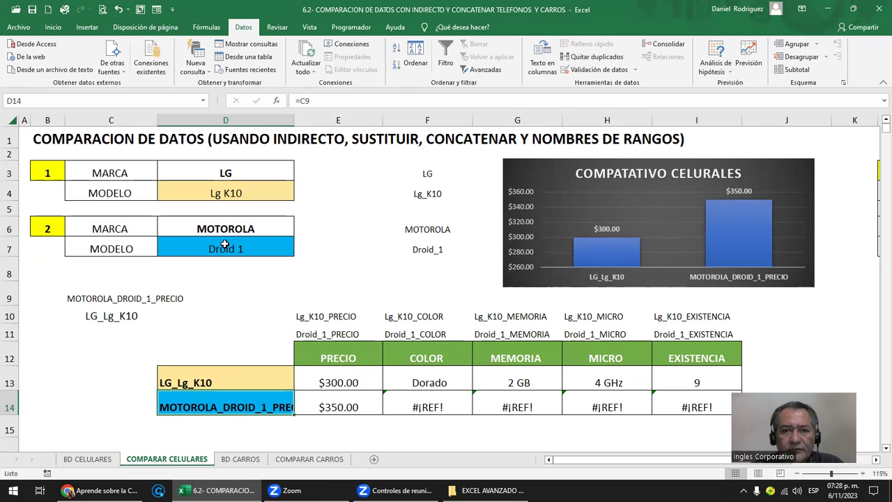
Step: Widen column D to show MOTOROLA_DROID_1_PRECIO fully, recommit E14, and view BD CELULARES
click(275, 383)
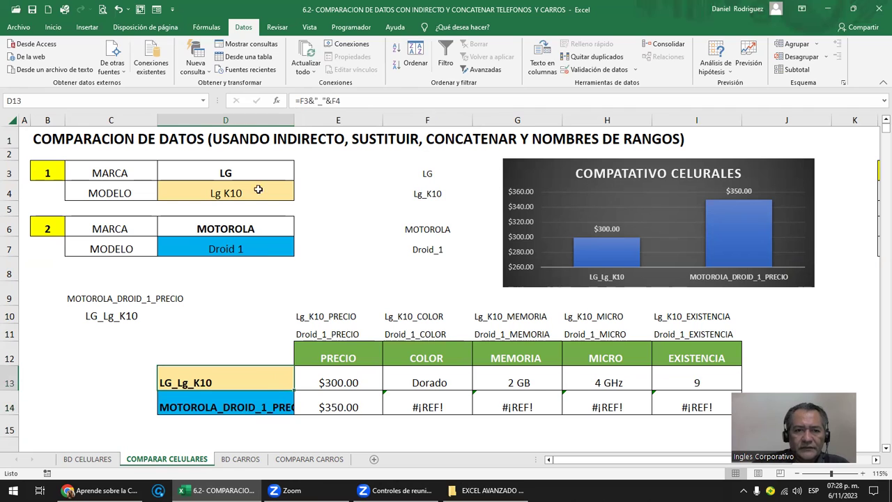
drag(299, 123, 322, 123)
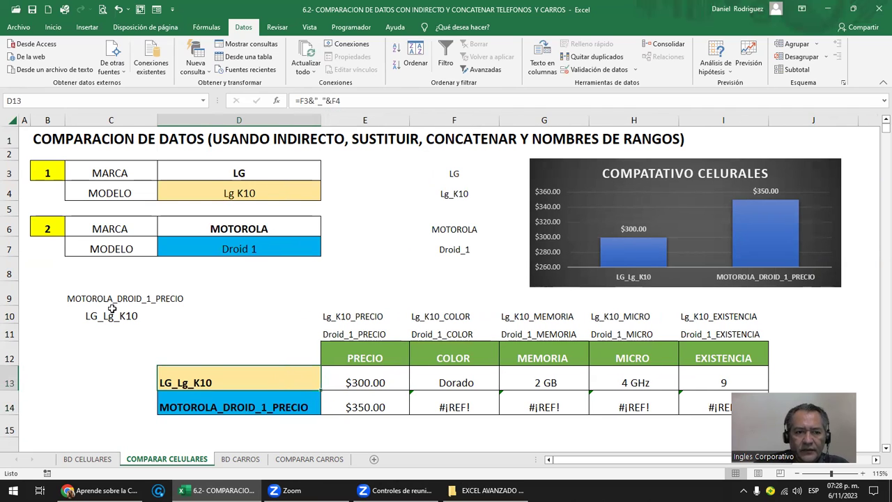
click(99, 296)
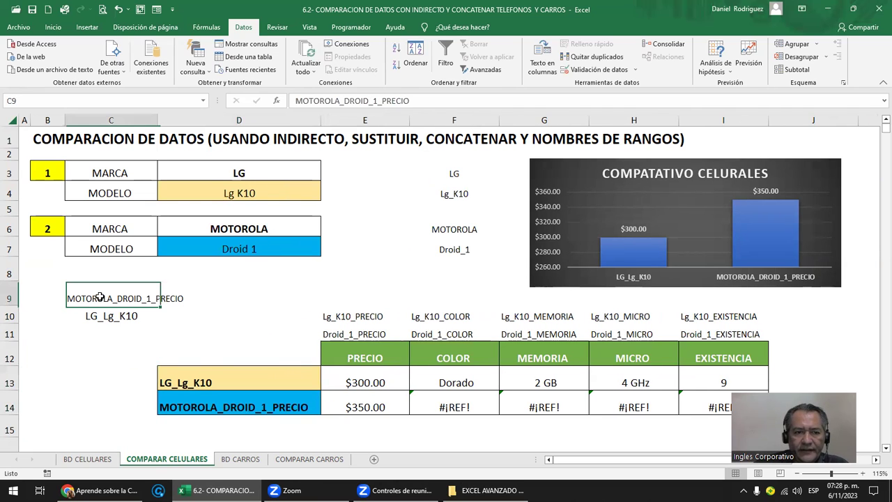
double_click(368, 407)
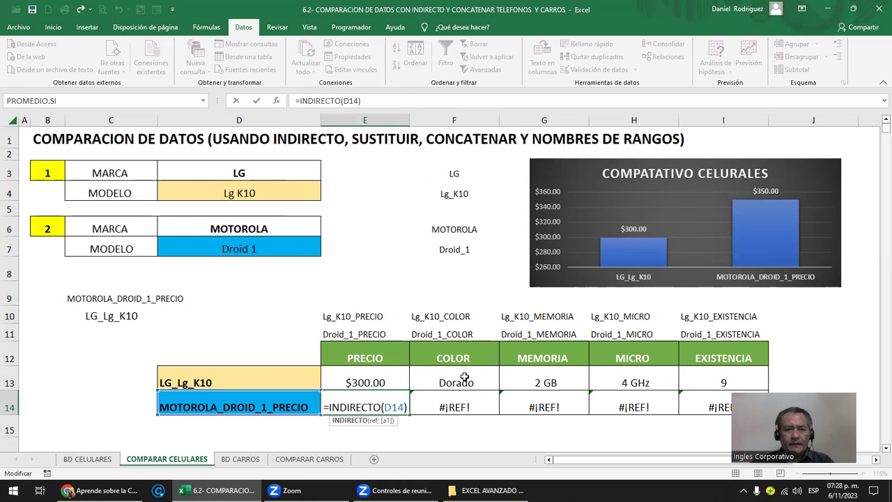
key(ctrl+Return)
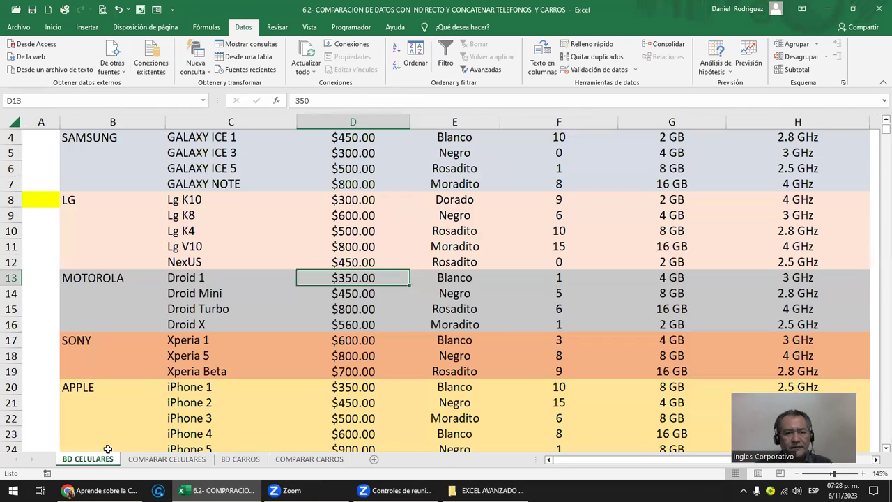
click(87, 459)
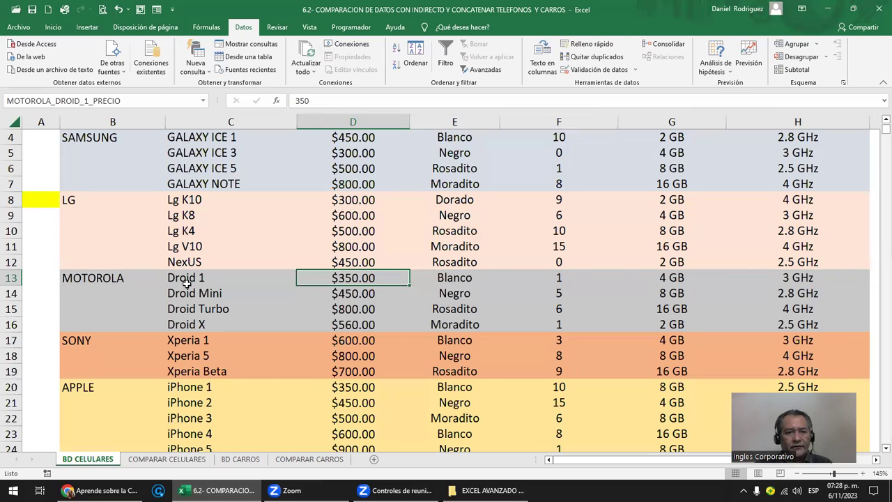
click(194, 279)
click(213, 293)
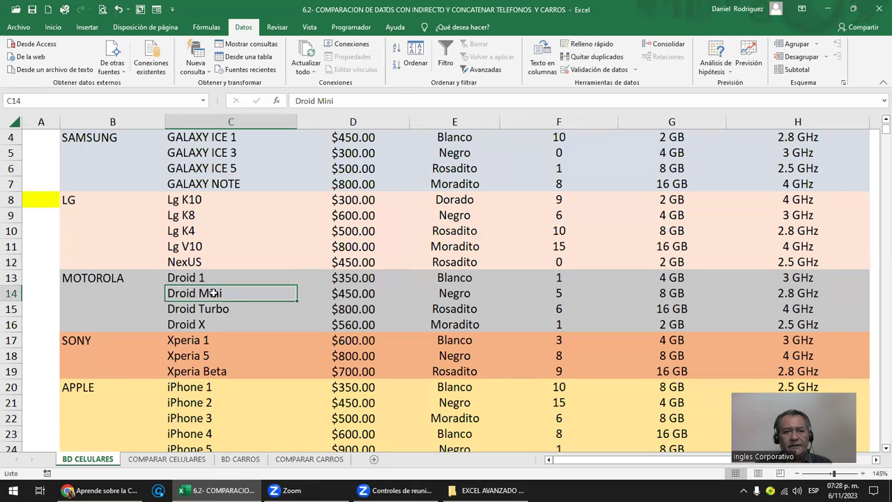
scroll(214, 289, up, 1)
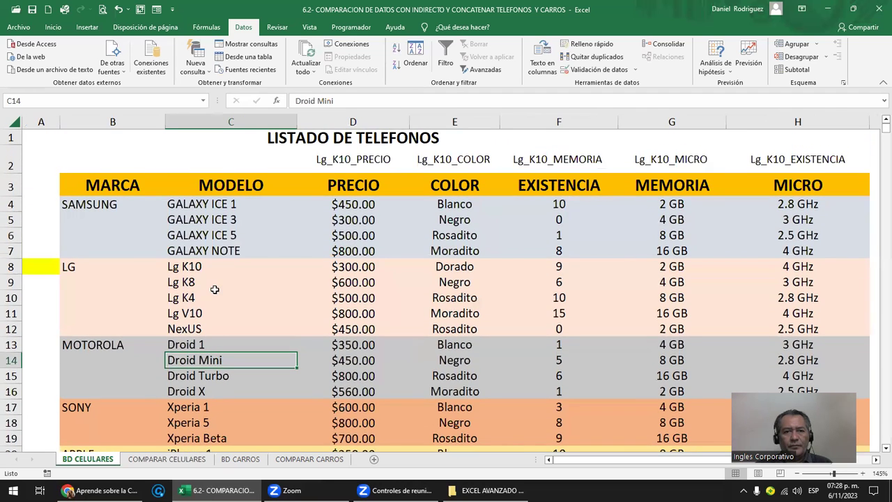
double_click(346, 158)
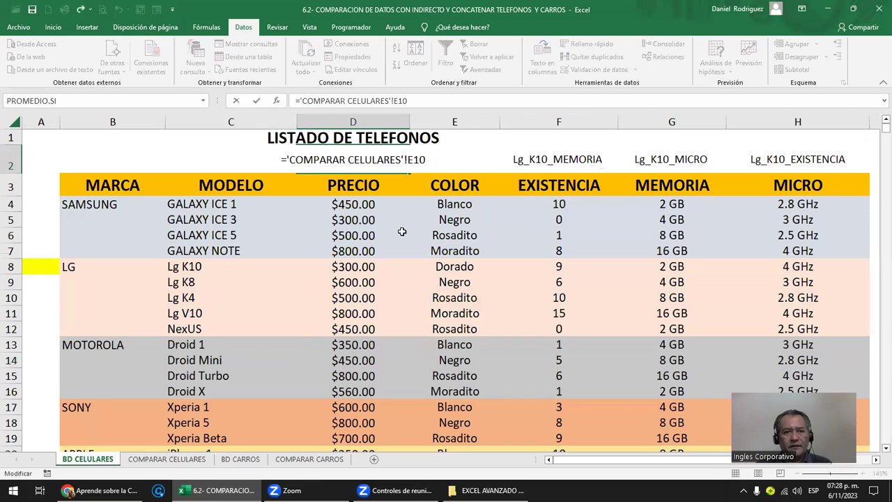
key(Escape)
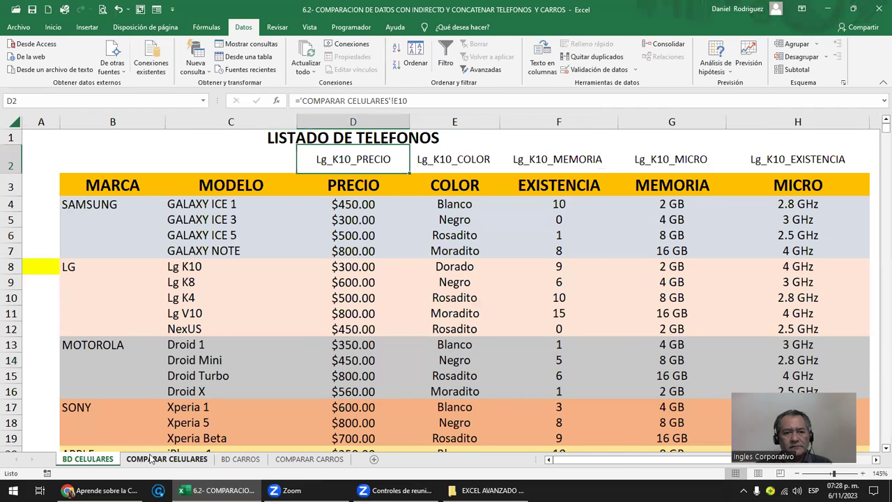
Step: Inspect the SUSTITUIR formula in F6 for the second brand MOTOROLA
click(167, 459)
click(259, 234)
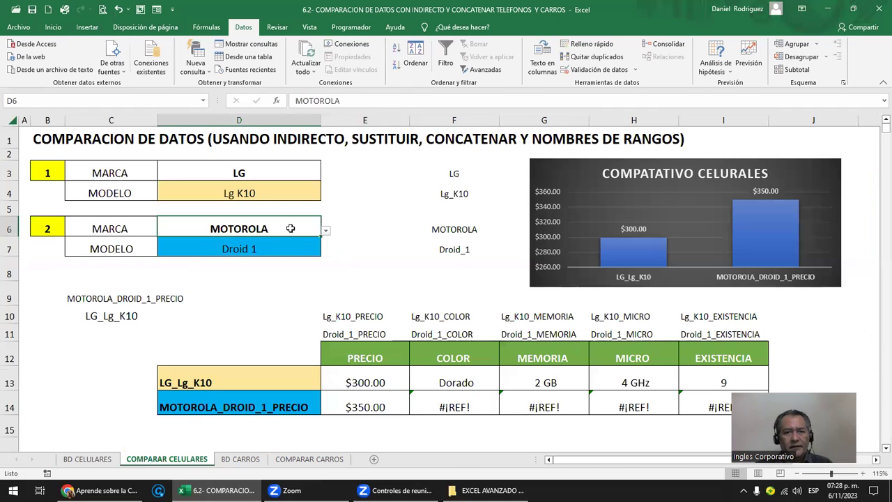
click(454, 227)
double_click(453, 226)
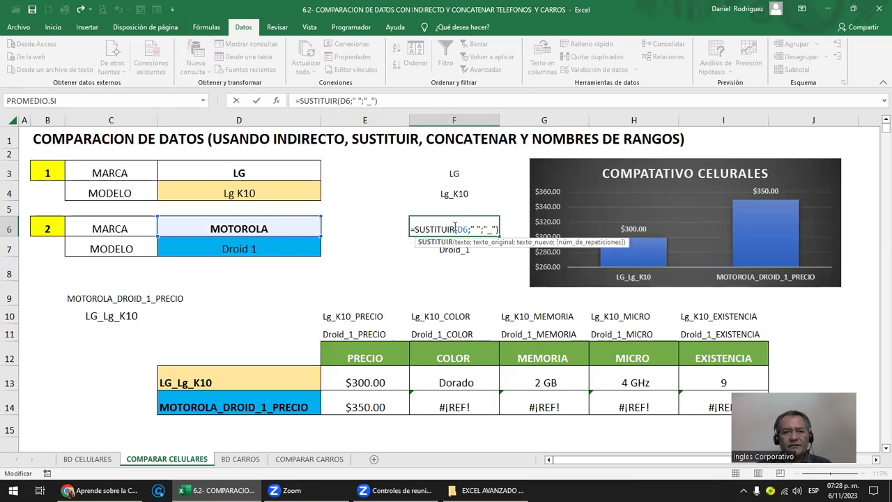
key(Escape)
Step: Choose Droid Mini as the second model and check F7's SUSTITUIR formula
click(259, 241)
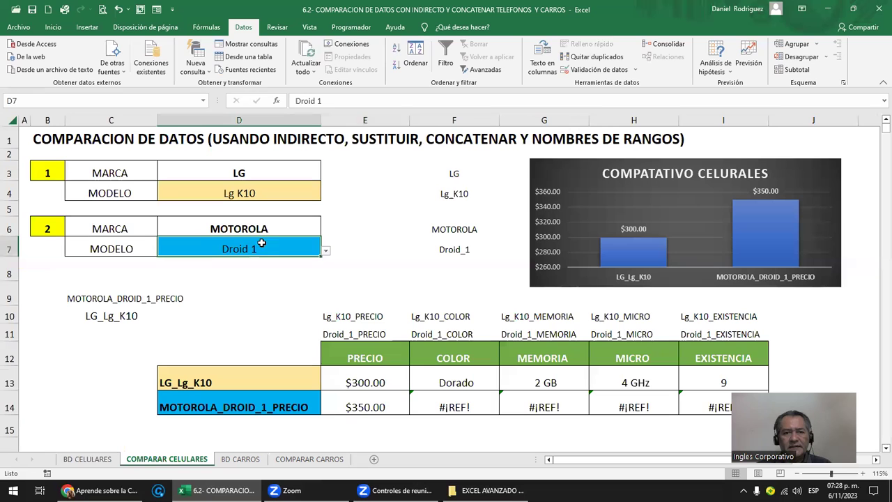
click(327, 252)
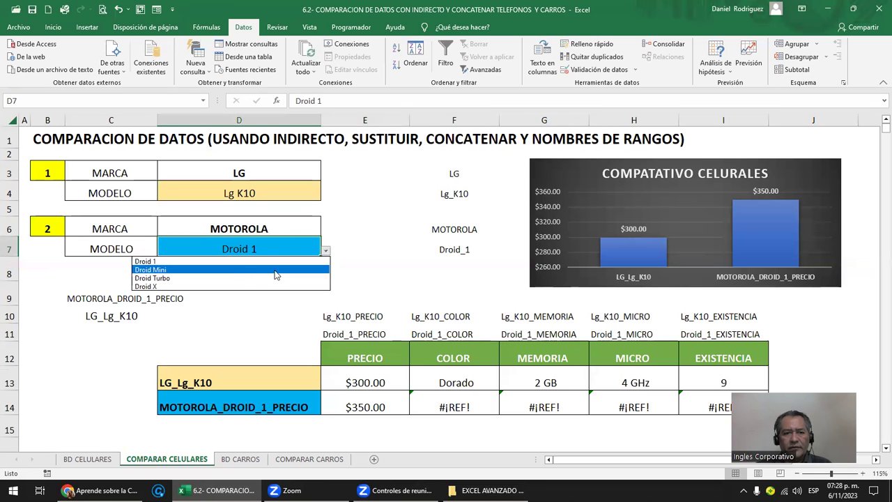
click(176, 274)
click(463, 249)
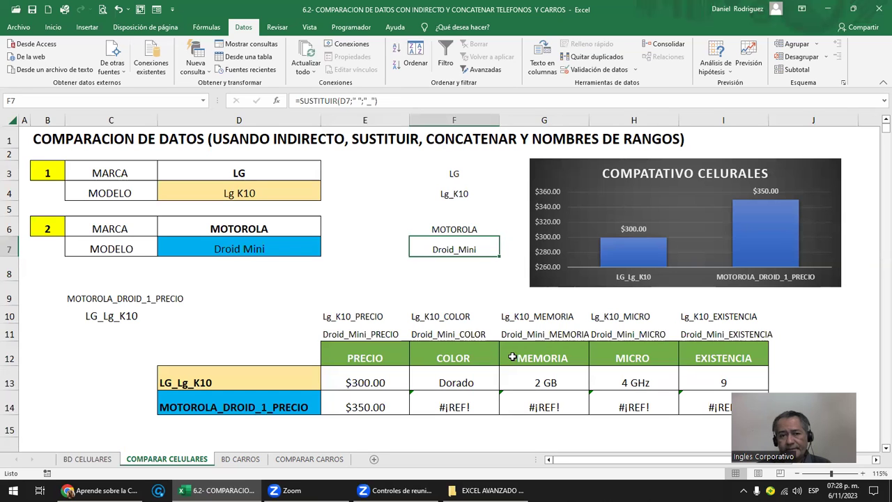
Step: Check D14's C9 reference, then copy D13's joining formula
click(260, 386)
double_click(246, 406)
key(Return)
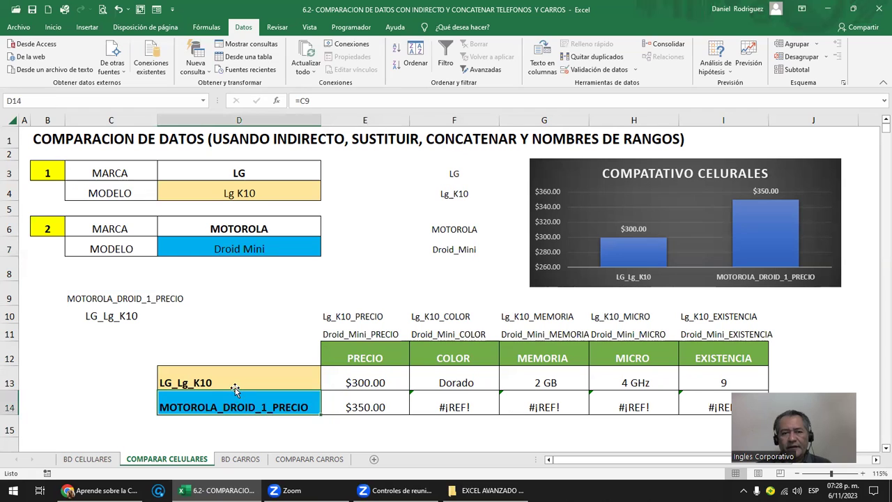
click(229, 386)
key(ctrl+c)
Step: Paste D13's joining formula into D14
click(202, 407)
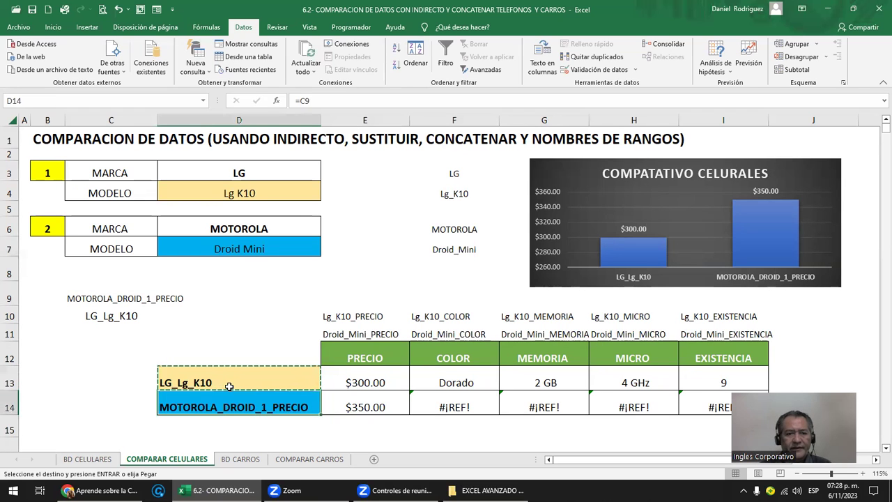
key(ctrl+v)
double_click(202, 409)
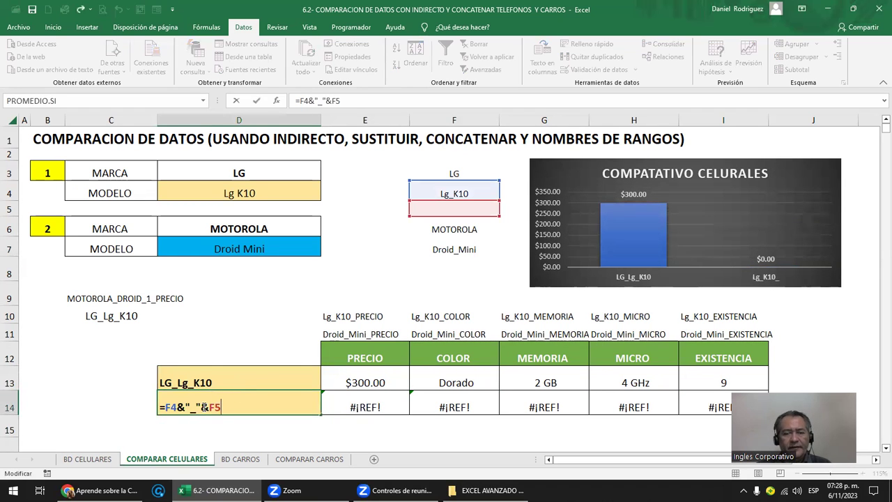
click(455, 176)
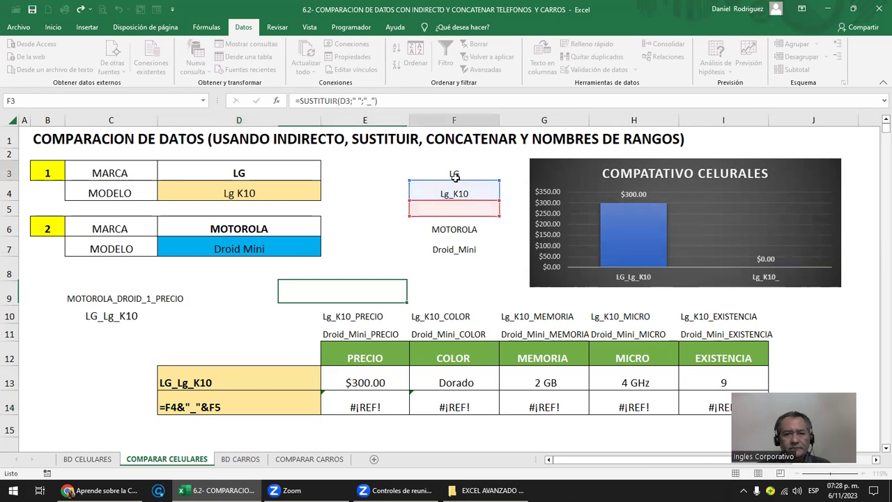
key(Escape)
Step: Repoint D14's formula to F6 and F7 so it reads MOTOROLA_Droid_Mini
click(237, 400)
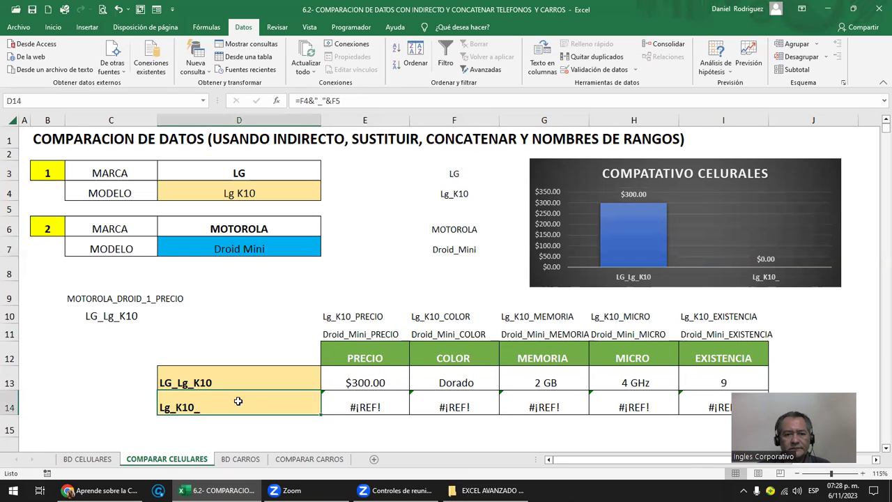
double_click(238, 401)
drag(422, 192, 441, 249)
key(Return)
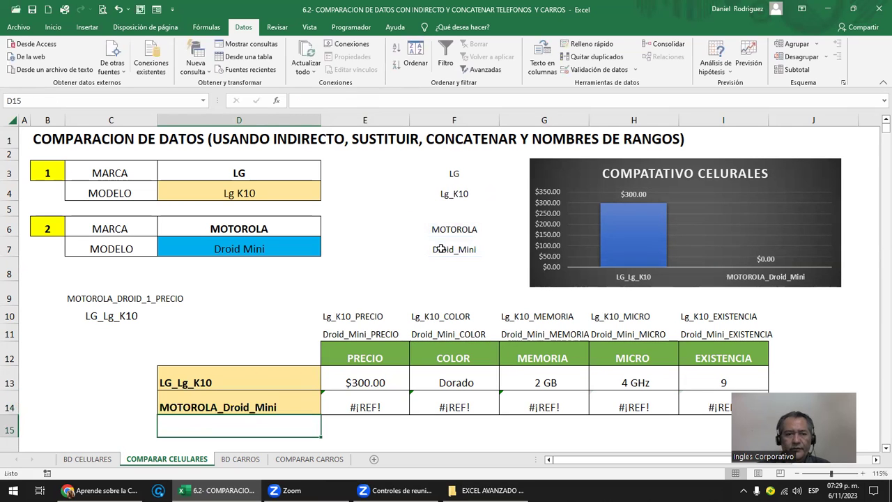
click(45, 171)
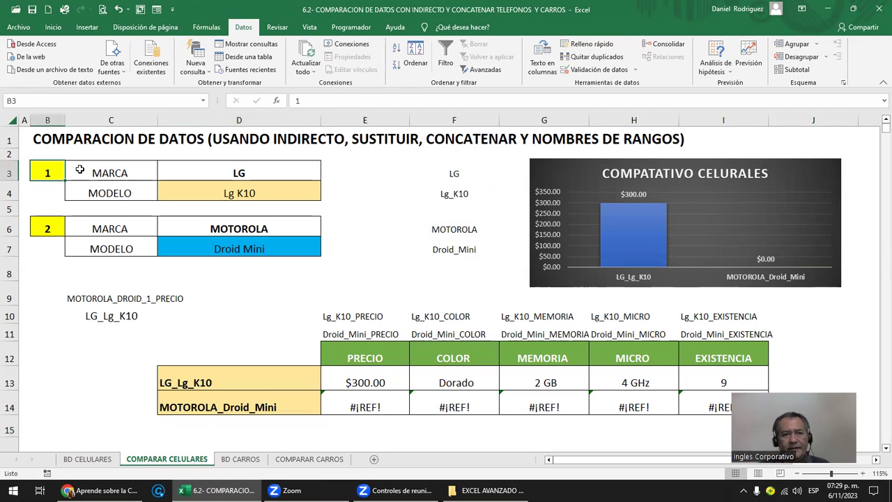
click(253, 171)
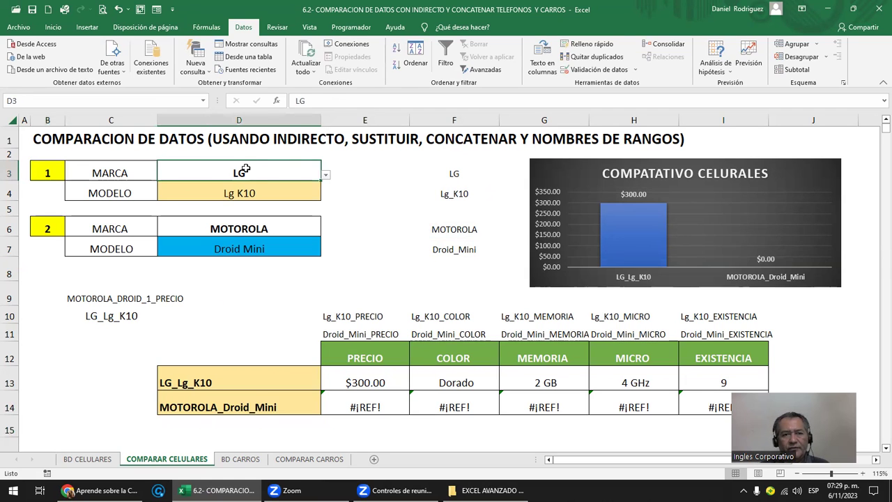
click(273, 193)
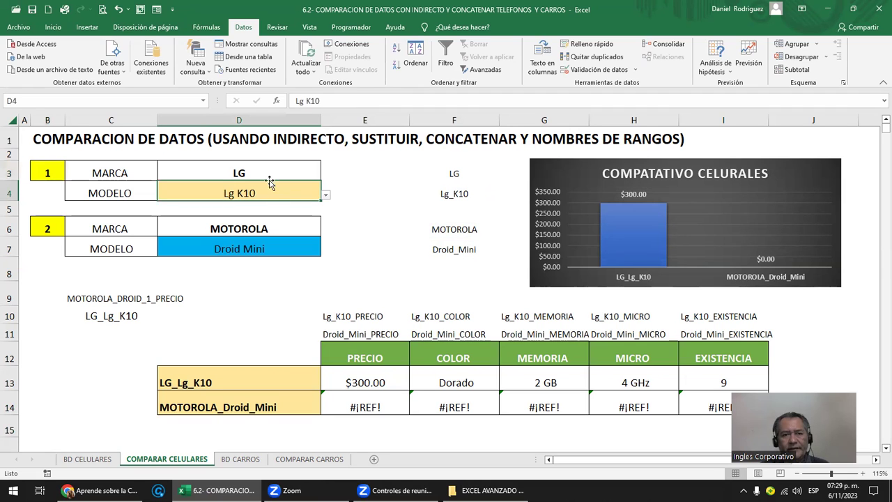
click(325, 197)
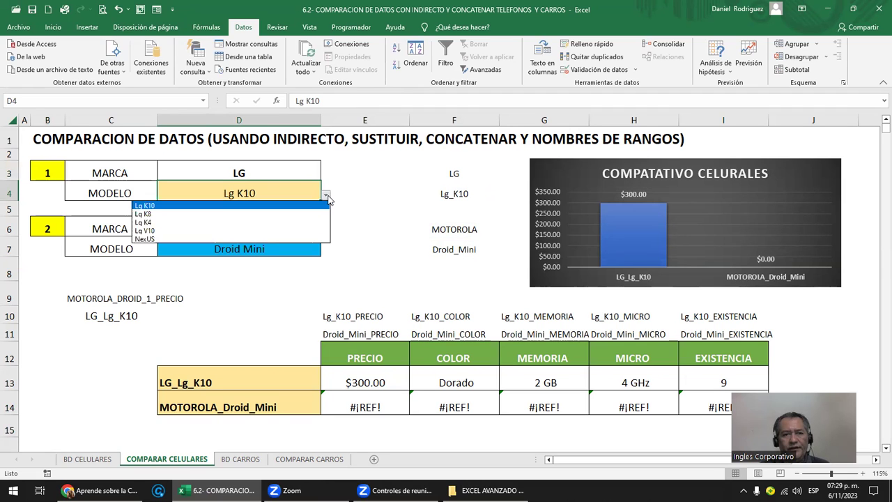
click(206, 209)
click(261, 174)
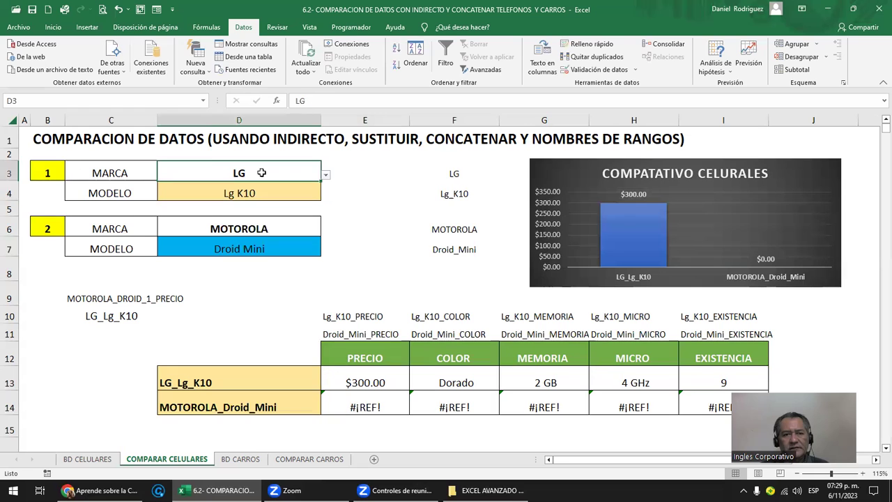
click(447, 171)
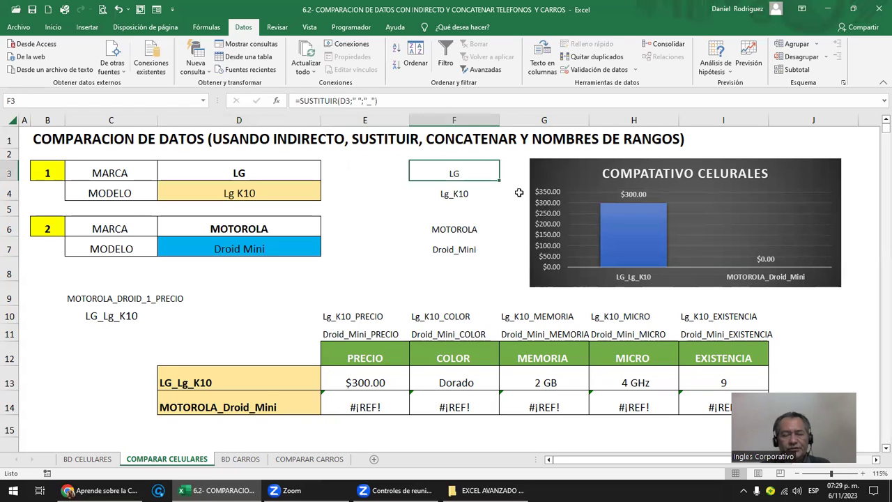
key(F2)
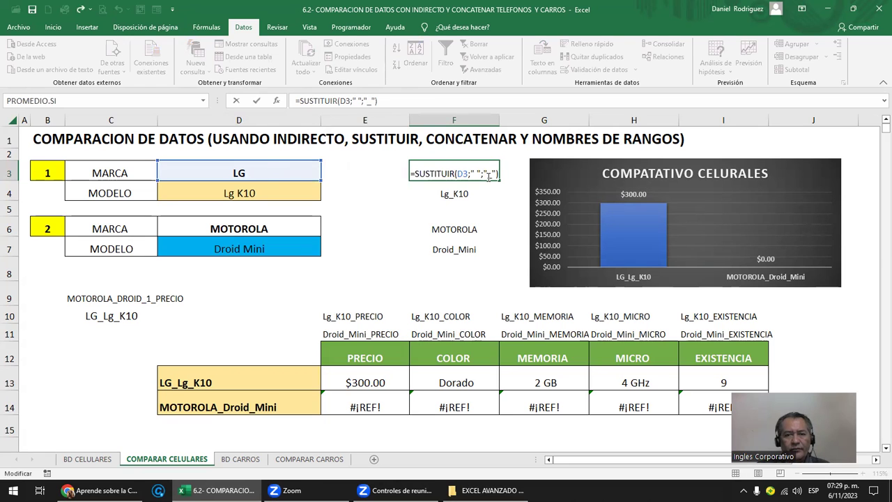
key(Escape)
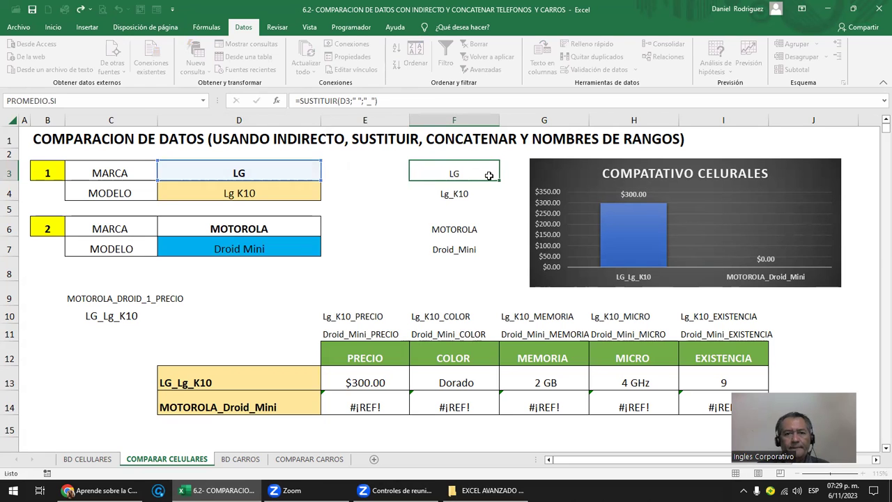
Step: Rename the LG brand to LG SUPER in the BD CELULARES phone list
click(88, 460)
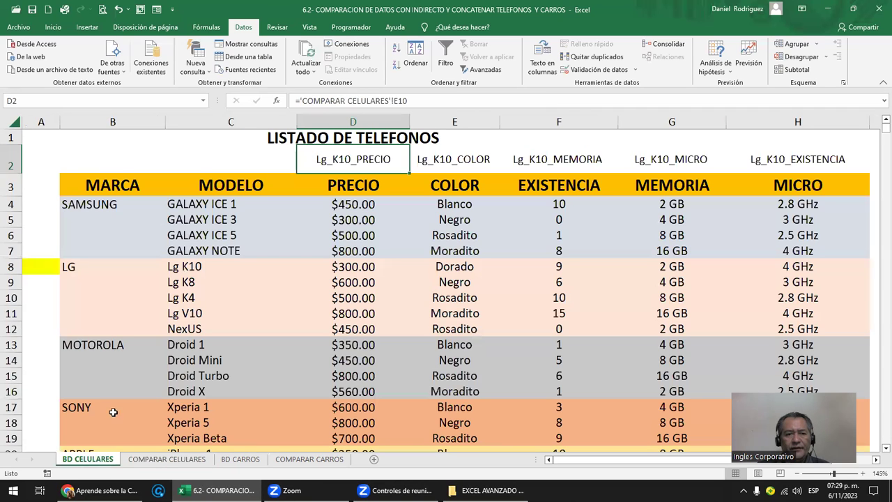
double_click(109, 273)
text(SUPER)
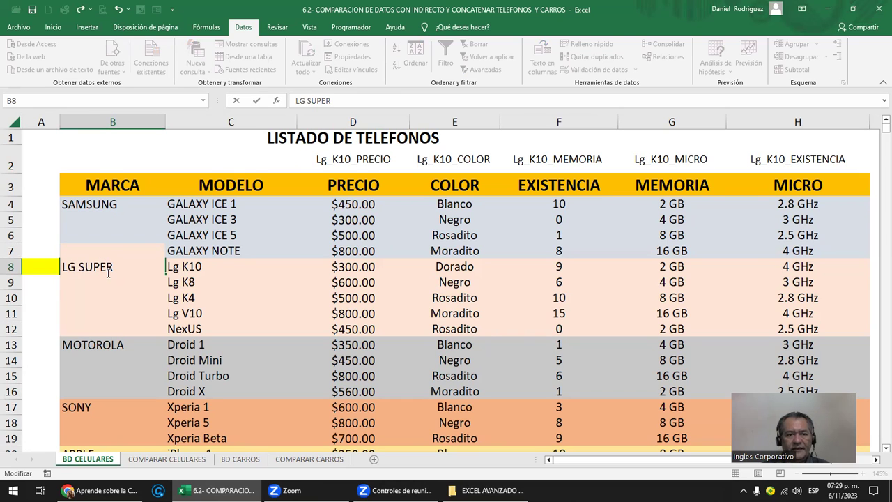
key(Return)
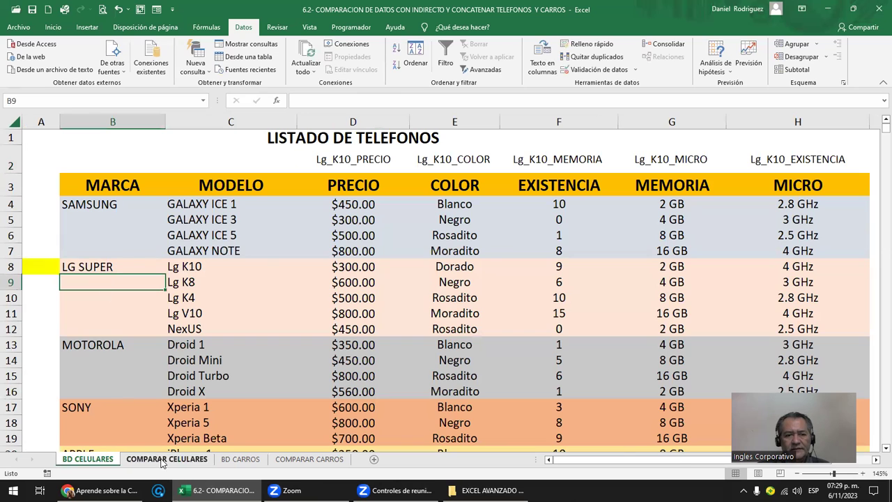
Step: Change the LG entry in the COMPARAR CELULARES MARCA list to LG SUPER
click(167, 459)
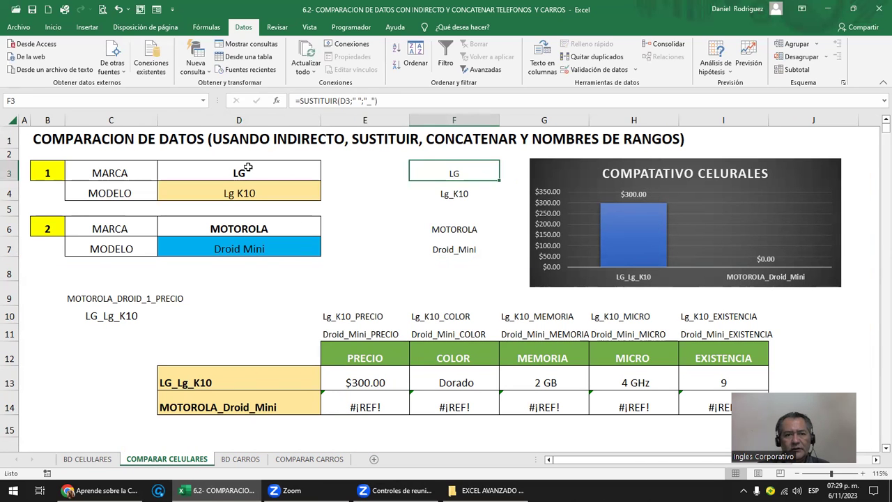
click(317, 174)
click(326, 175)
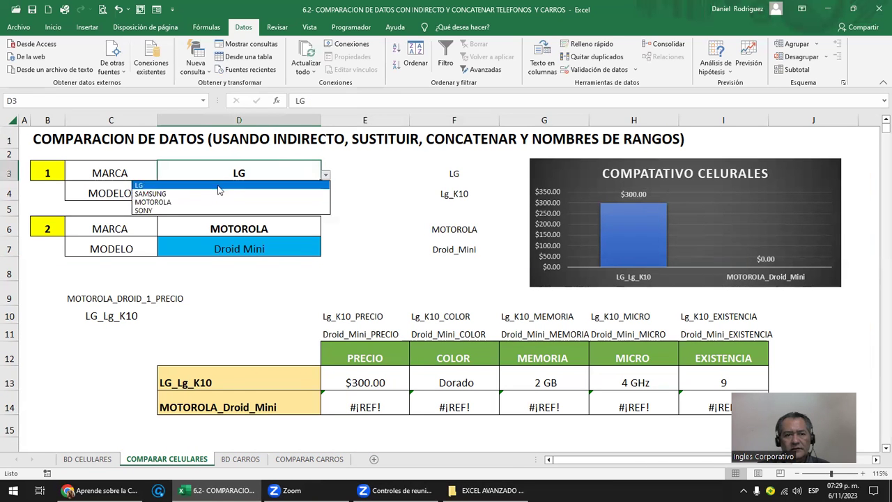
click(216, 185)
key(Right)
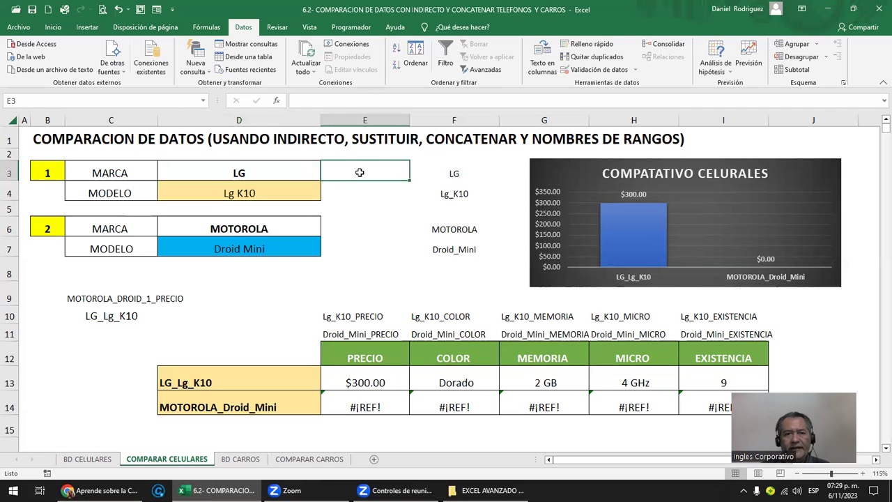
key(Right)
key(Right)
key(Right)
key(Right)
key(Right)
key(Right)
key(Right)
key(Right)
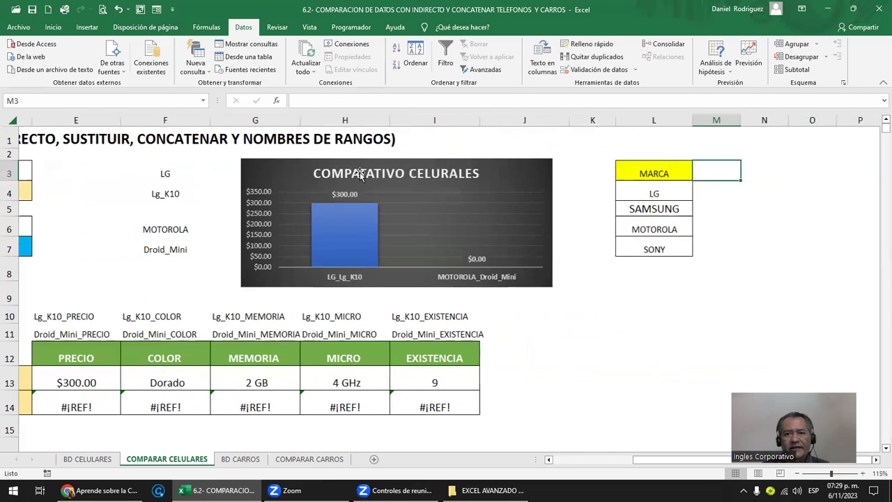
click(634, 196)
key(F2)
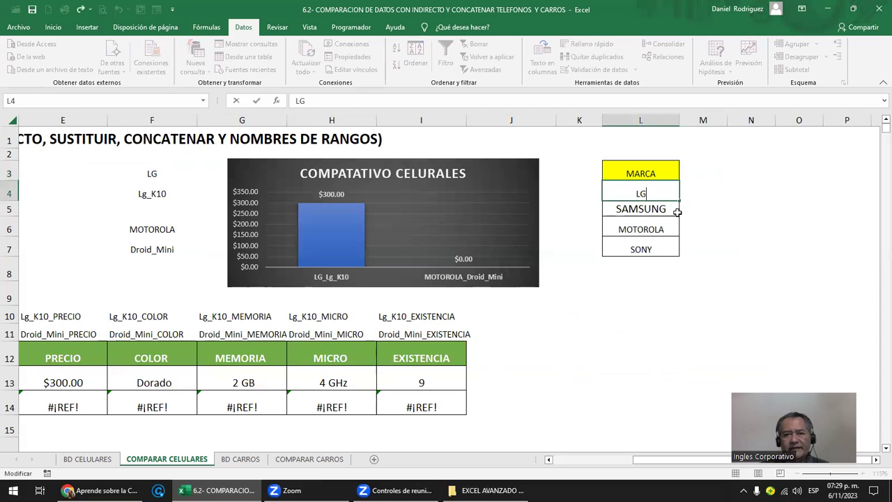
text( SUPER)
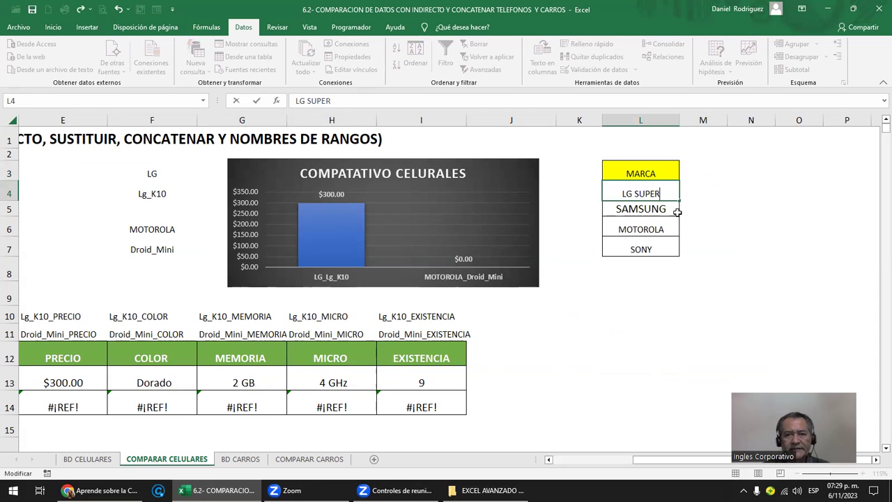
key(Return)
key(Left)
key(Left)
key(Left)
key(Left)
key(Left)
key(Left)
key(Left)
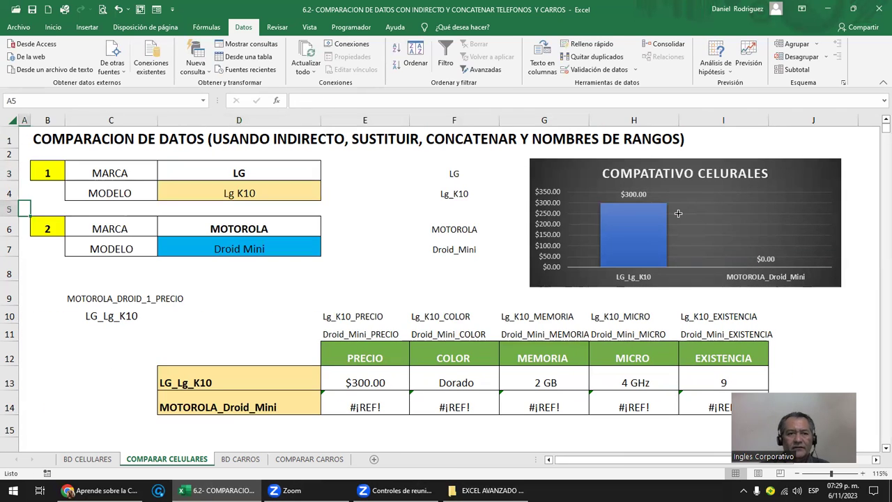
click(268, 175)
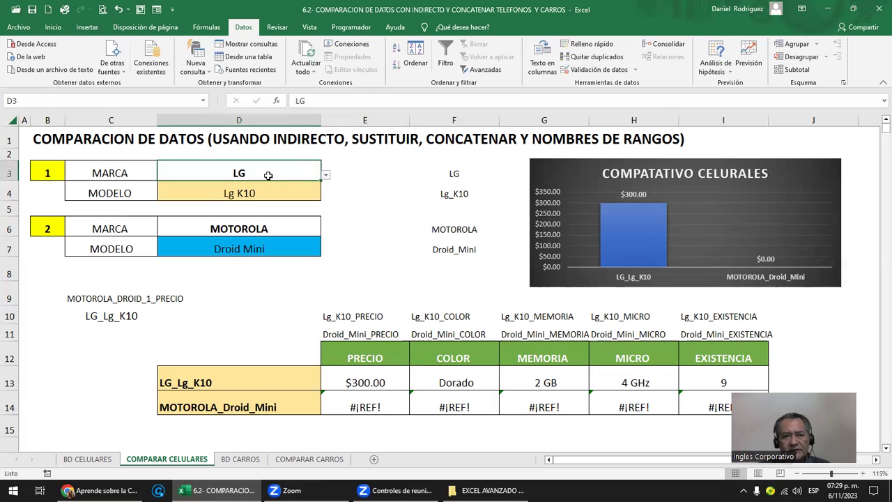
Step: Choose LG SUPER as the first comparison's brand and check F3's result
click(326, 177)
click(215, 183)
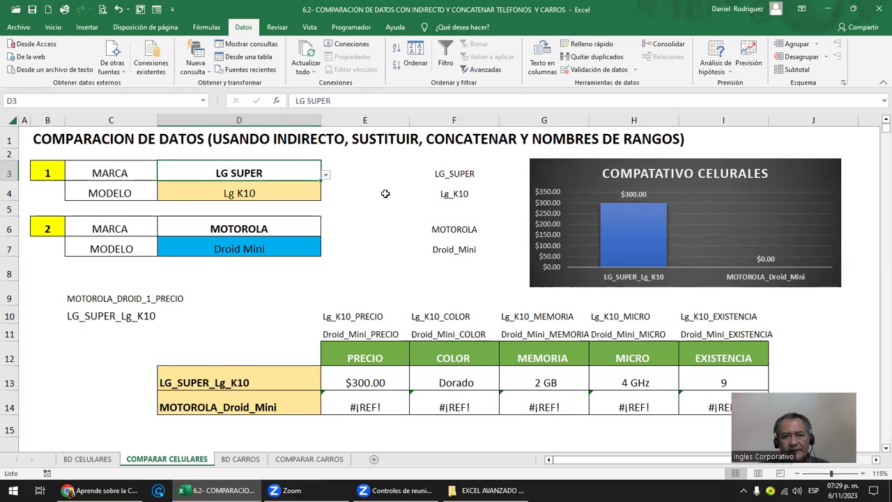
double_click(460, 174)
key(Escape)
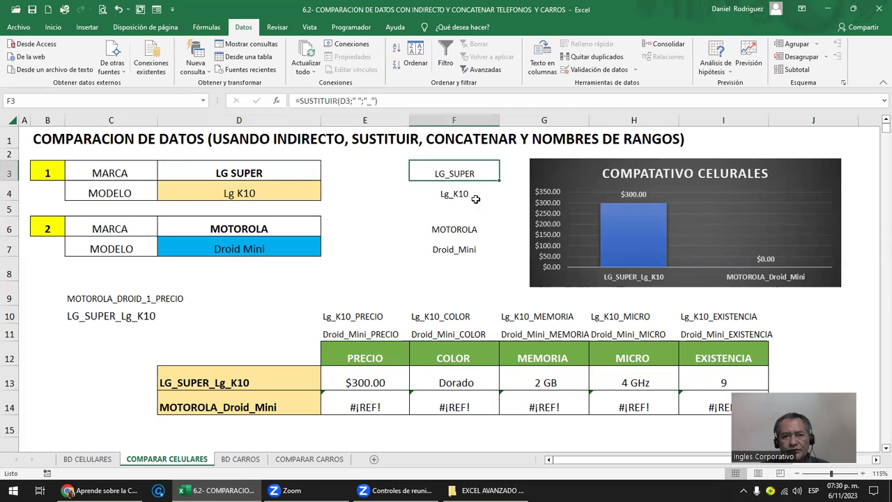
Step: Check the SUSTITUIR formulas in F3, F6 and F4 (LG_SUPER, MOTOROLA, Lg_K10)
scroll(460, 188, up, 2)
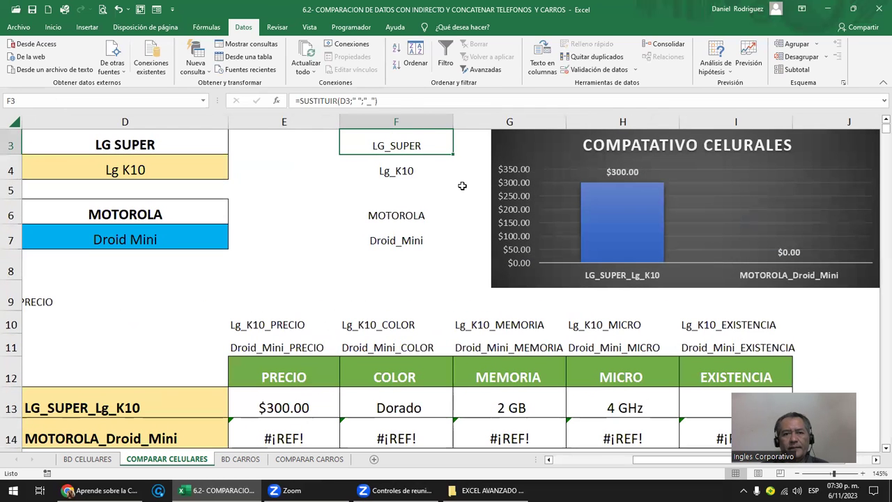
key(Left)
key(Left)
key(Left)
key(Left)
key(Right)
key(Right)
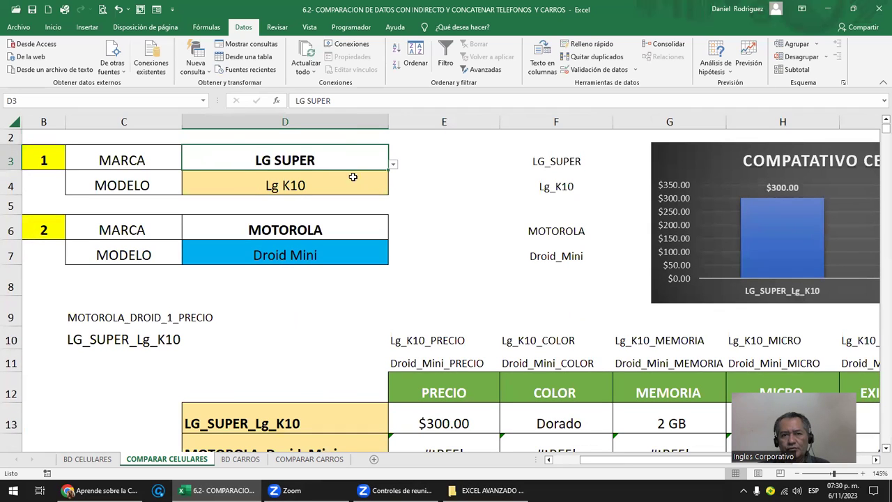
click(556, 161)
double_click(555, 161)
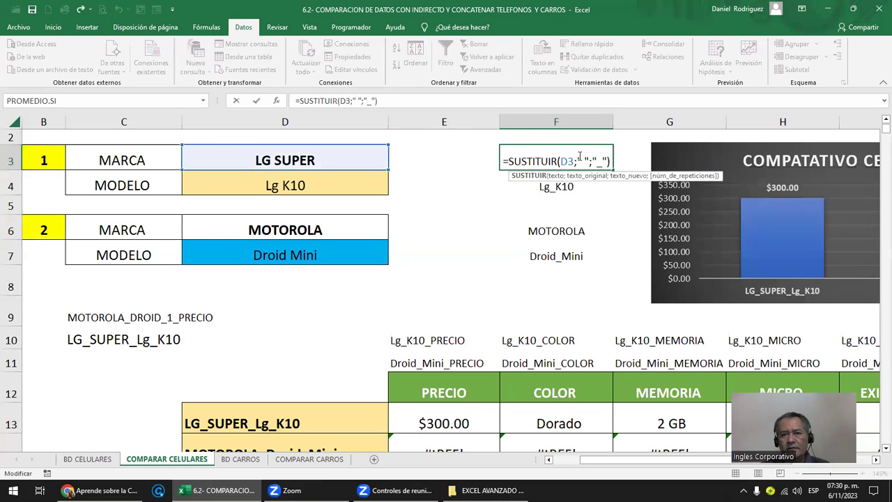
key(Escape)
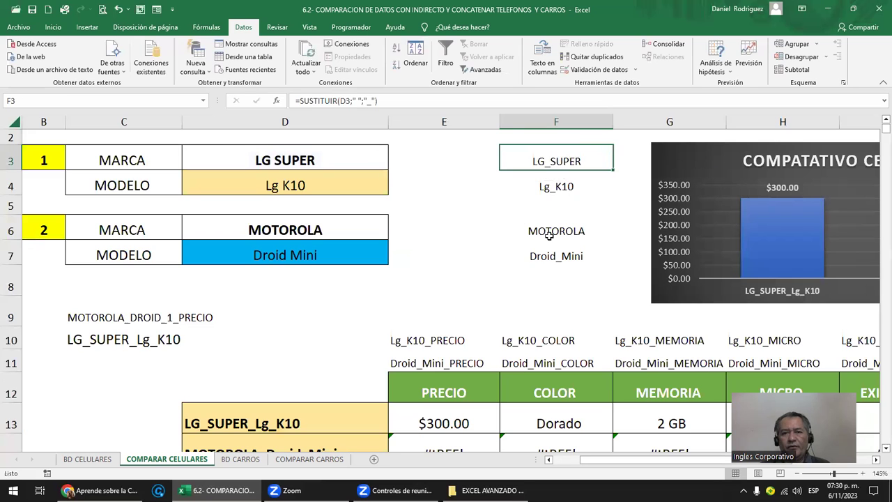
double_click(550, 234)
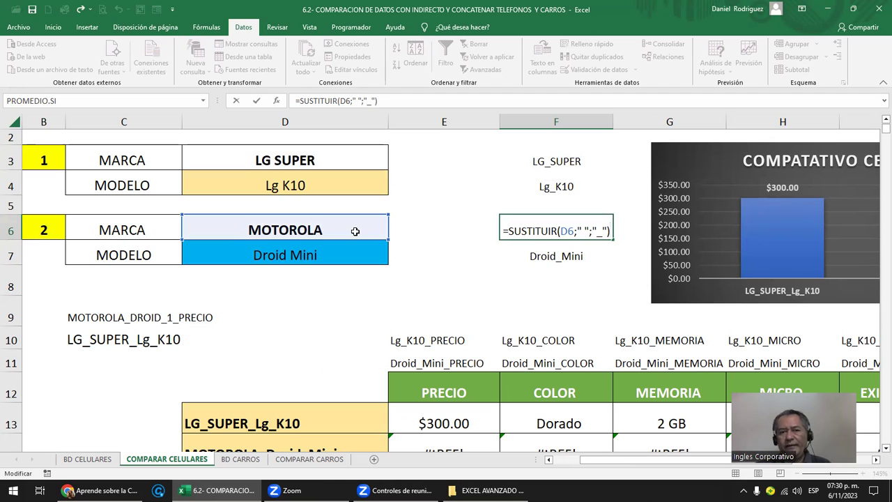
key(ctrl+Return)
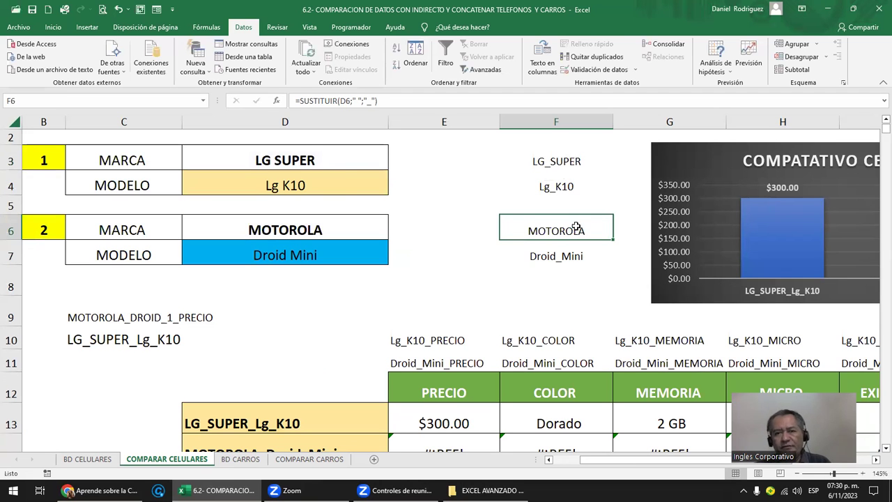
double_click(556, 186)
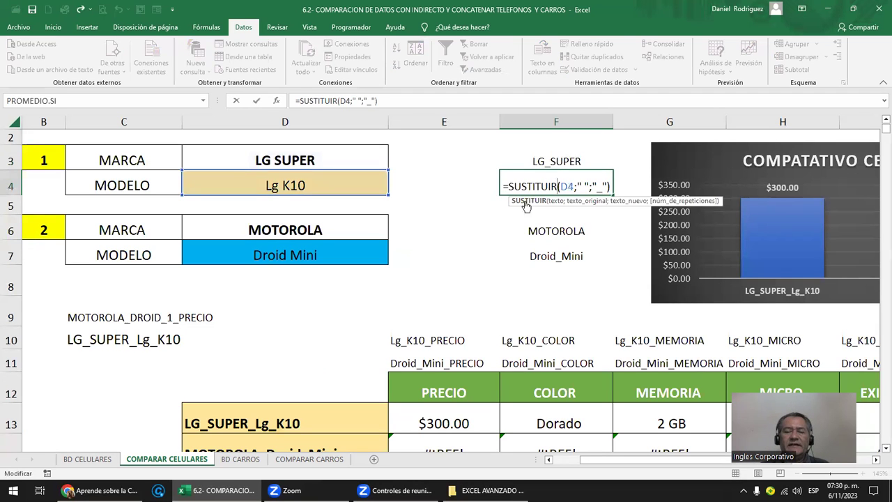
key(ctrl+Return)
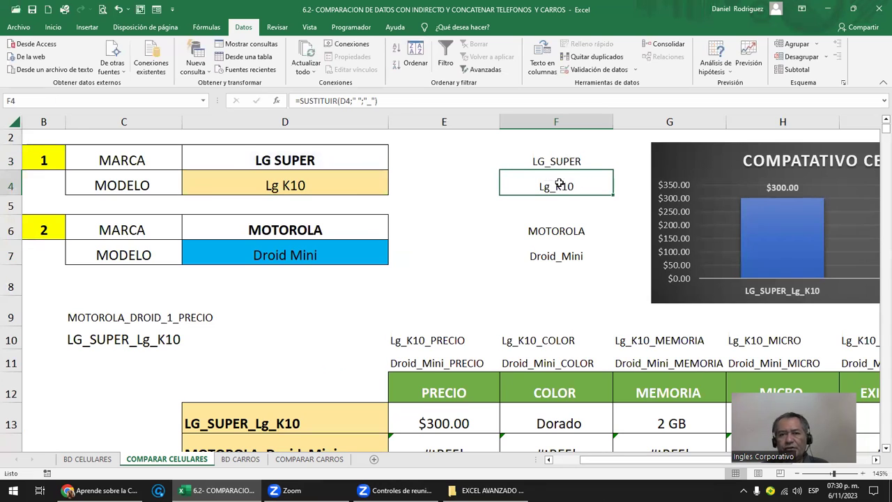
Step: Review both phones' brand and model cells, then open E13's price formula for editing
drag(557, 161, 565, 255)
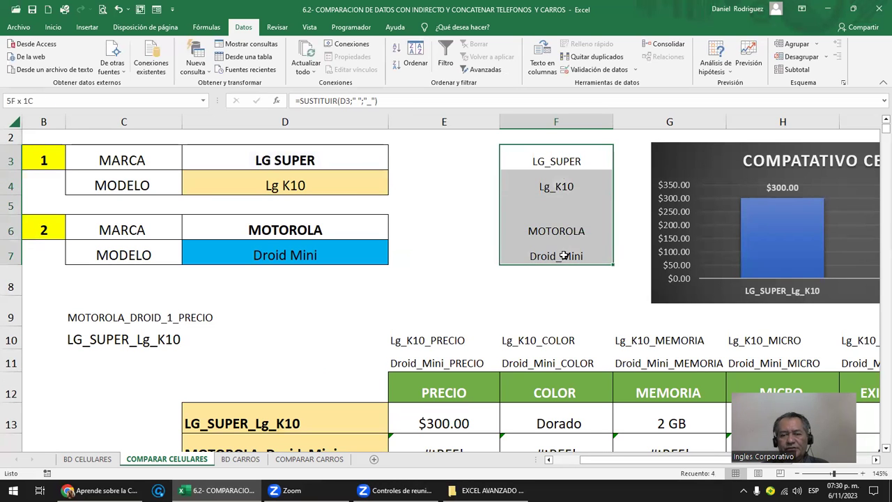
drag(55, 161, 321, 187)
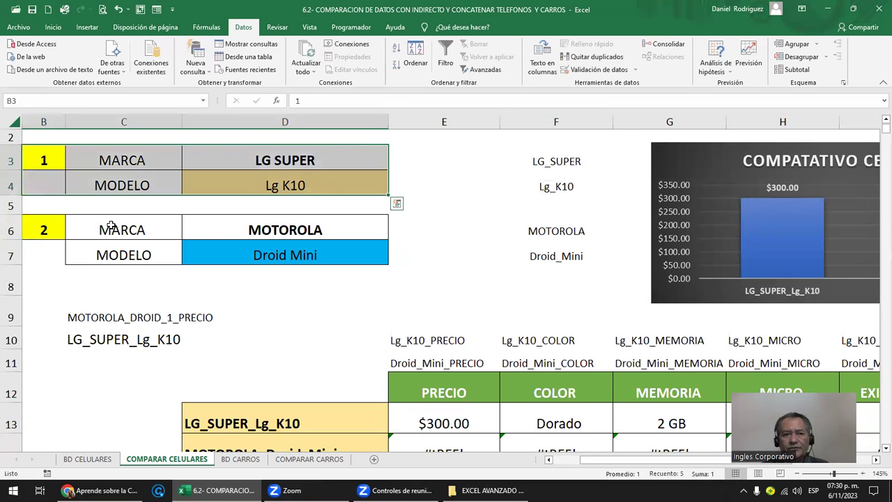
drag(109, 230, 379, 246)
click(513, 273)
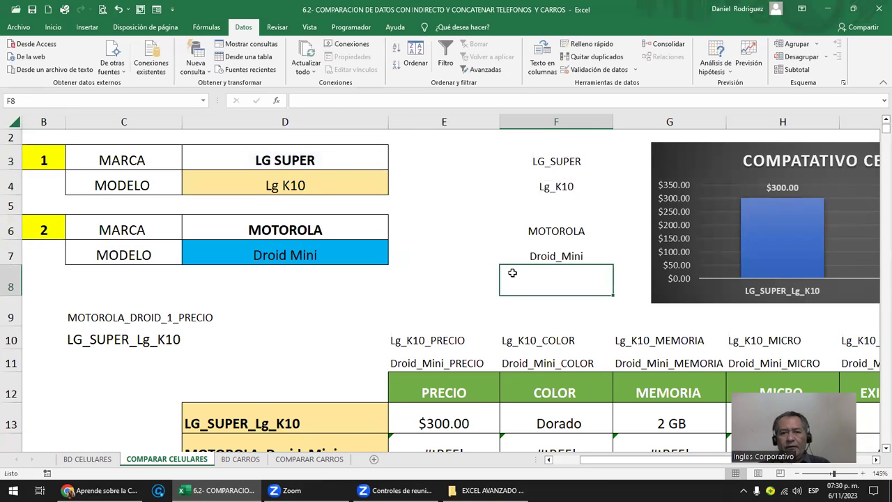
scroll(515, 271, down, 1)
scroll(514, 271, down, 1)
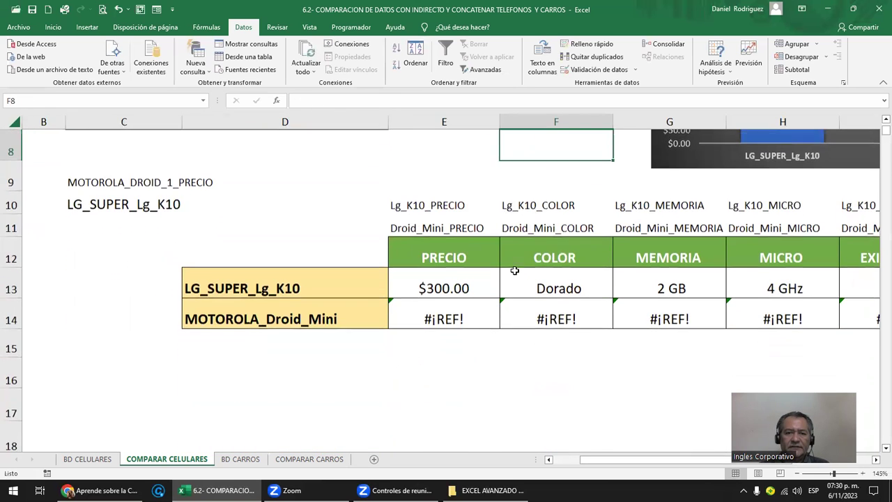
click(475, 286)
key(F2)
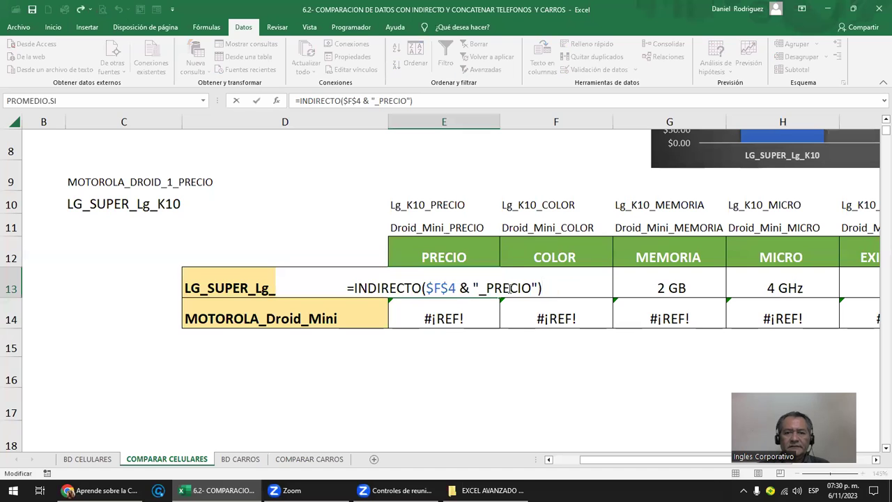
Step: Recommit E13's price formula and review D13 and the Droid Mini model cell
key(ctrl+Return)
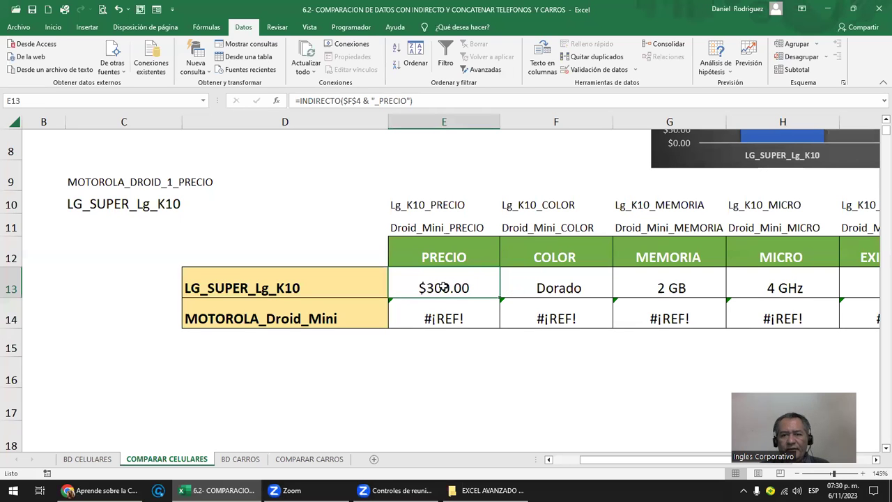
click(252, 279)
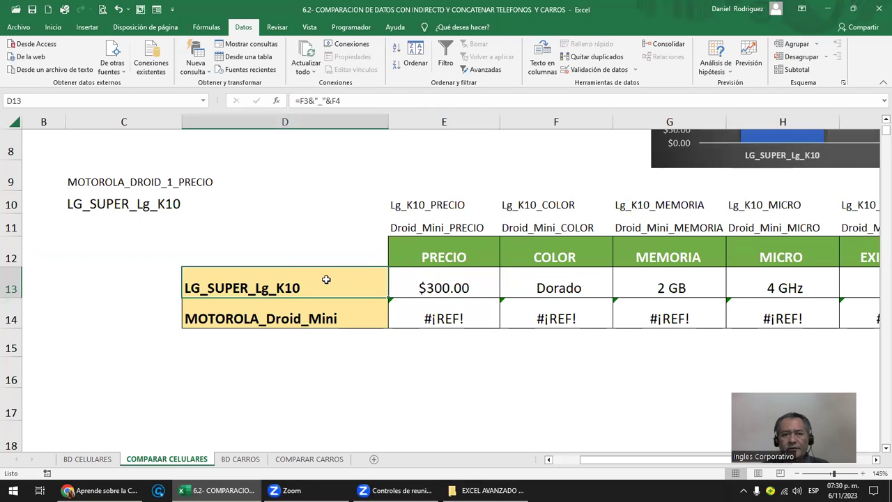
scroll(326, 288, up, 3)
click(326, 288)
scroll(330, 325, down, 1)
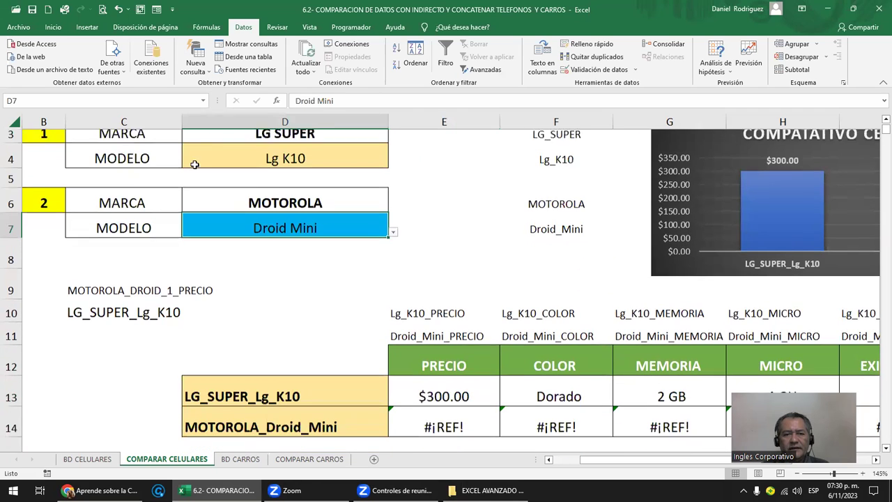
Step: Fill D14 with the light blue matching the Droid Mini model cell
click(346, 404)
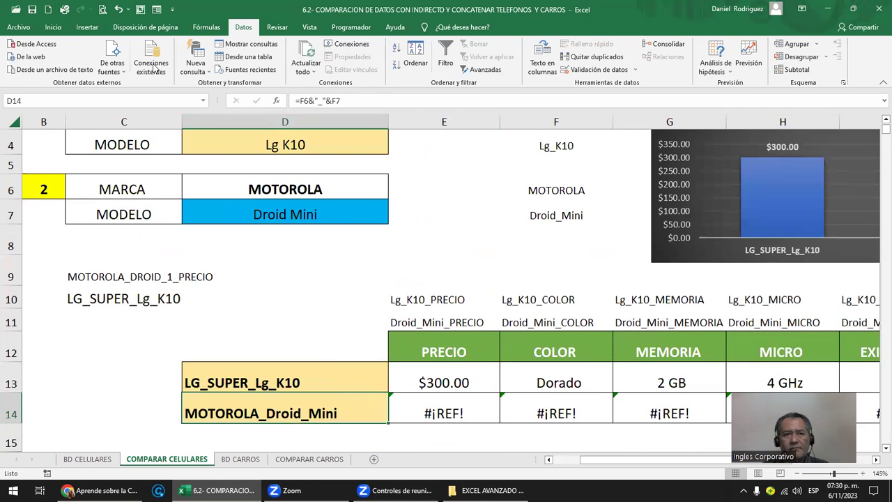
click(53, 26)
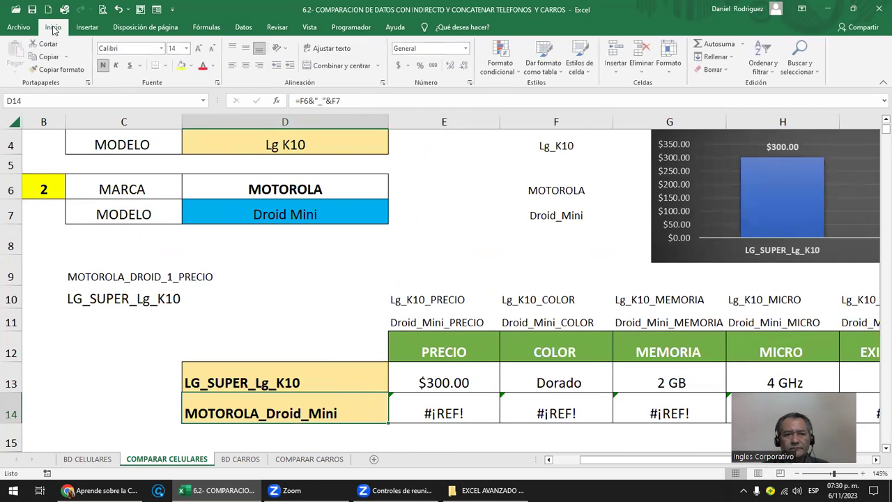
click(194, 66)
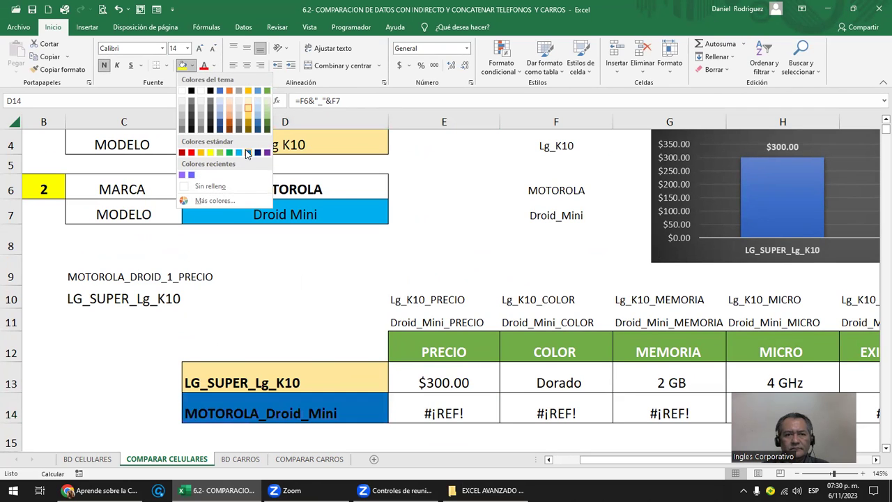
click(248, 154)
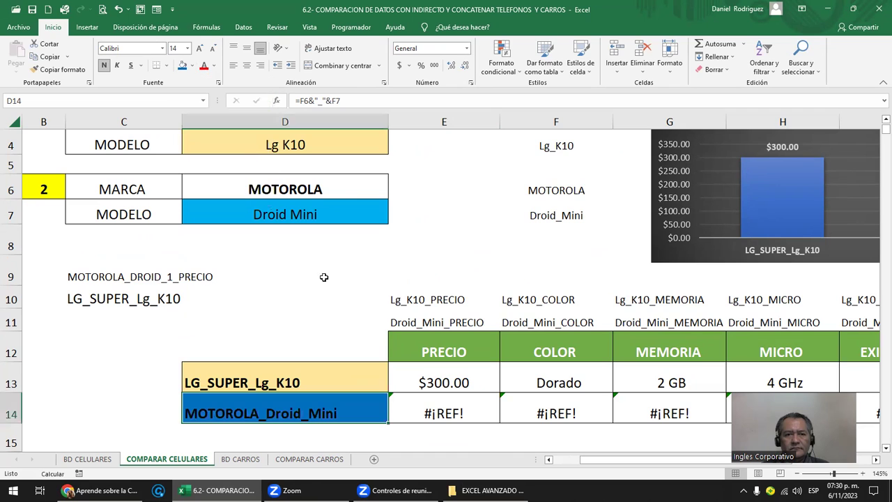
click(191, 65)
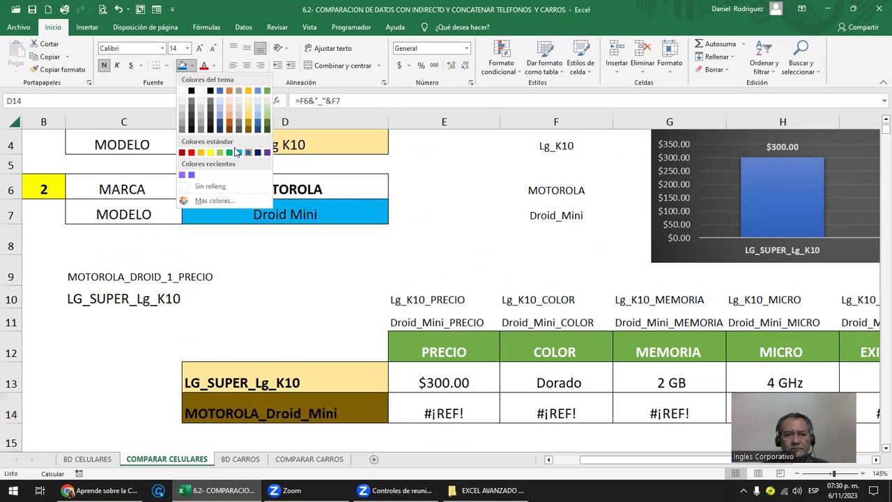
click(238, 152)
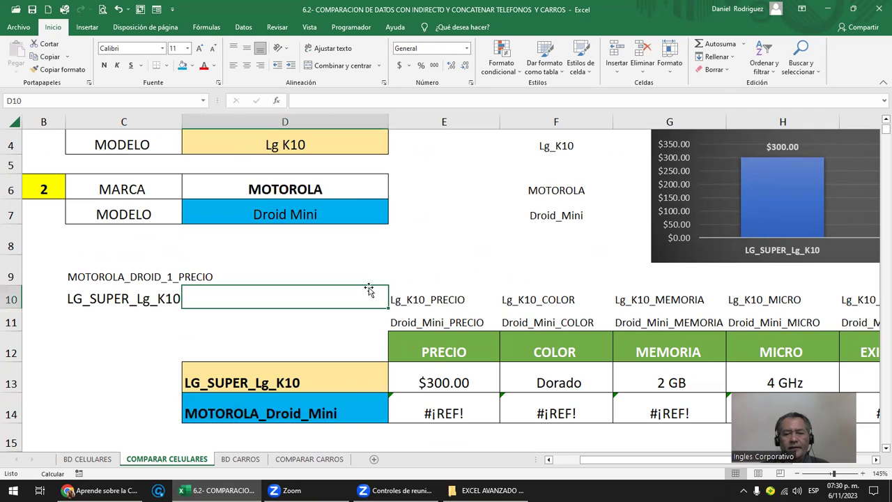
Step: Review D13's =F3&"_"&F4 formula that joins LG_SUPER and Lg_K10
click(305, 377)
double_click(305, 377)
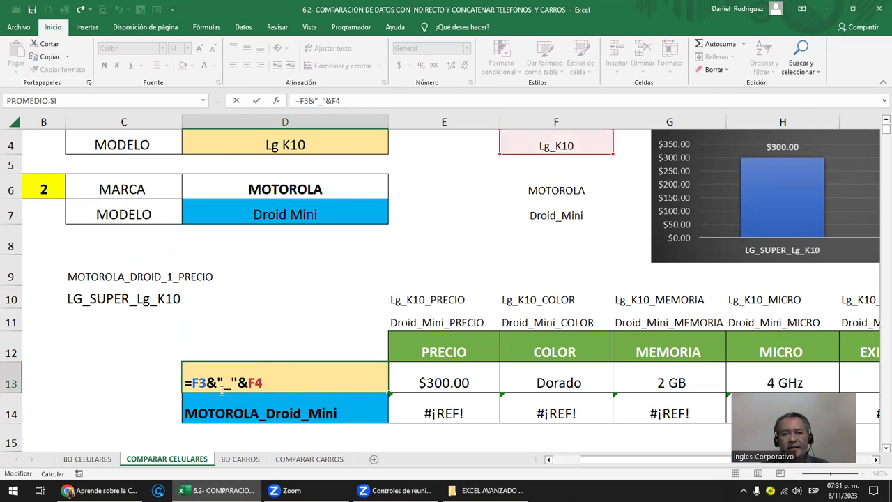
key(Escape)
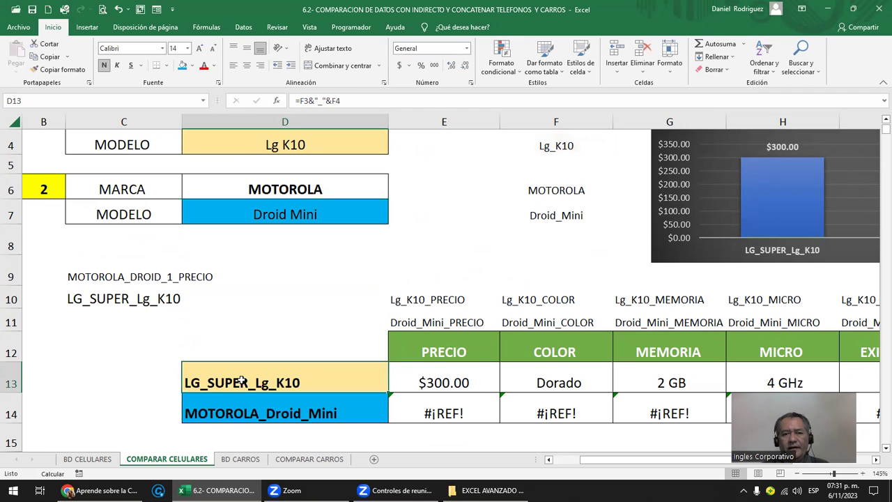
double_click(242, 380)
key(Escape)
scroll(242, 380, up, 1)
click(282, 359)
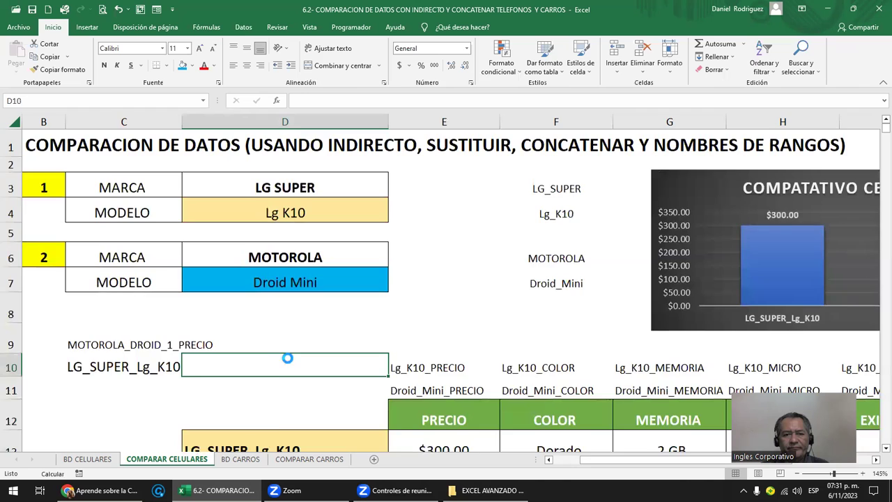
scroll(287, 358, down, 1)
Step: Re-edit D13's concatenation formula and commit it unchanged in meaning
click(520, 176)
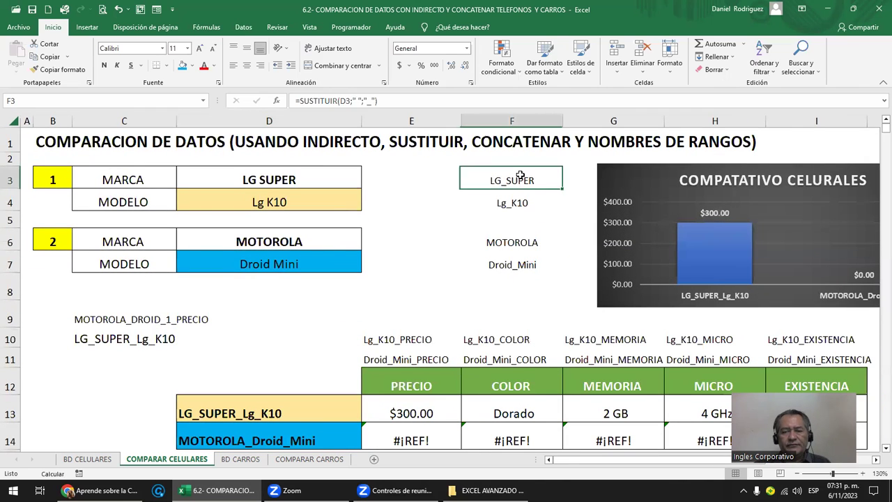
click(265, 413)
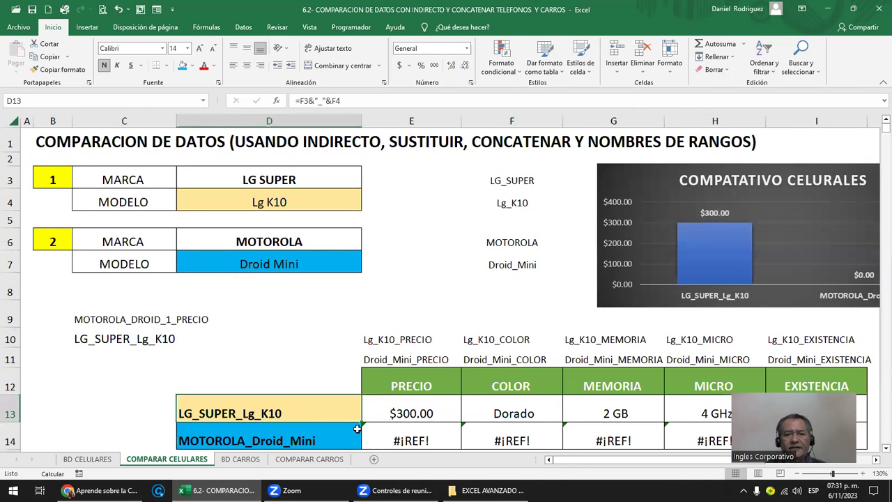
key(F2)
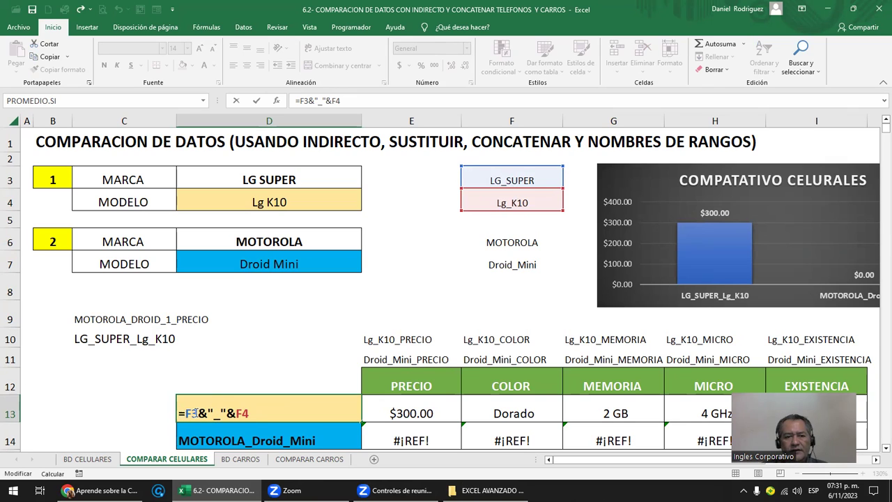
key(Right)
key(Right)
key(Right)
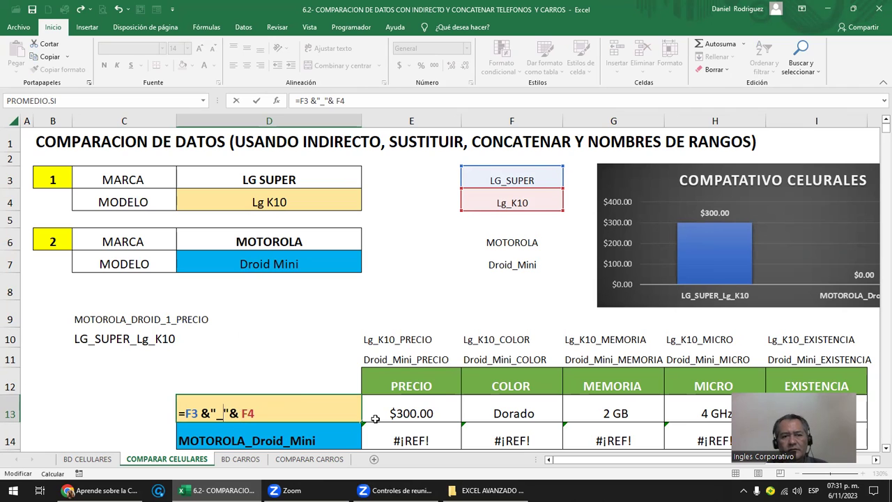
key(ctrl+Return)
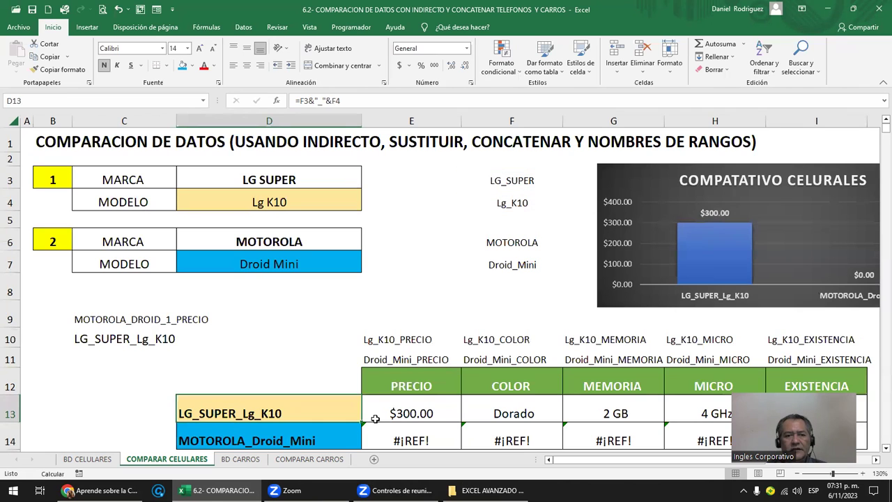
Step: Clear the scratch test labels from C9 and C10
key(Up)
key(Up)
key(Left)
key(Up)
key(Up)
key(shift+Down)
key(shift+Down)
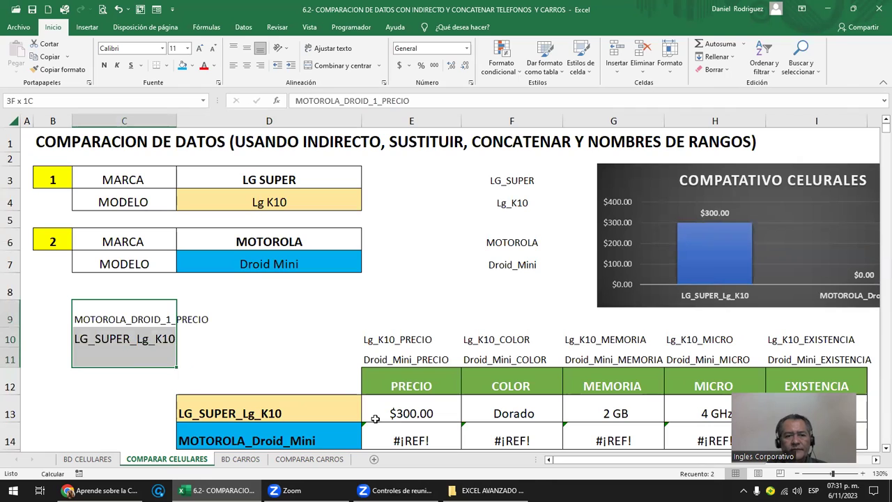
key(Delete)
key(shift+Up)
key(shift+Up)
Step: Set C9 to =F3 (LG_SUPER) and C10 to =F4 (Lg_K10)
text(=)
click(514, 181)
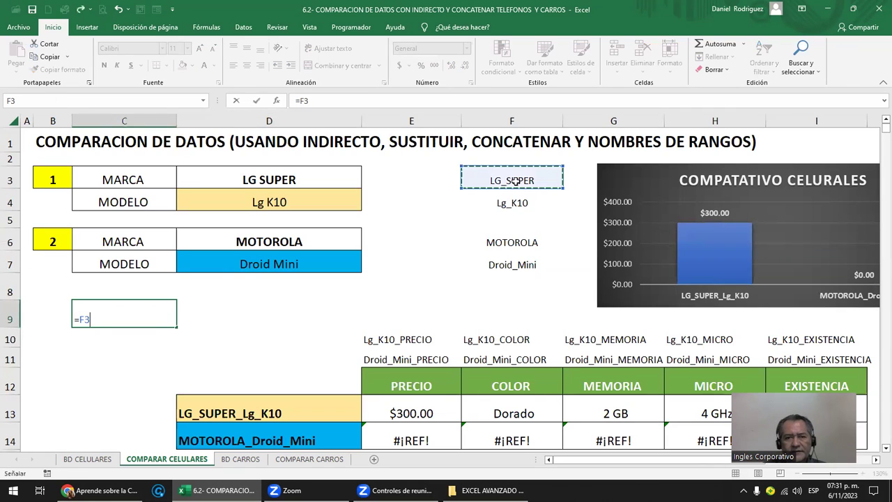
key(Return)
text(=)
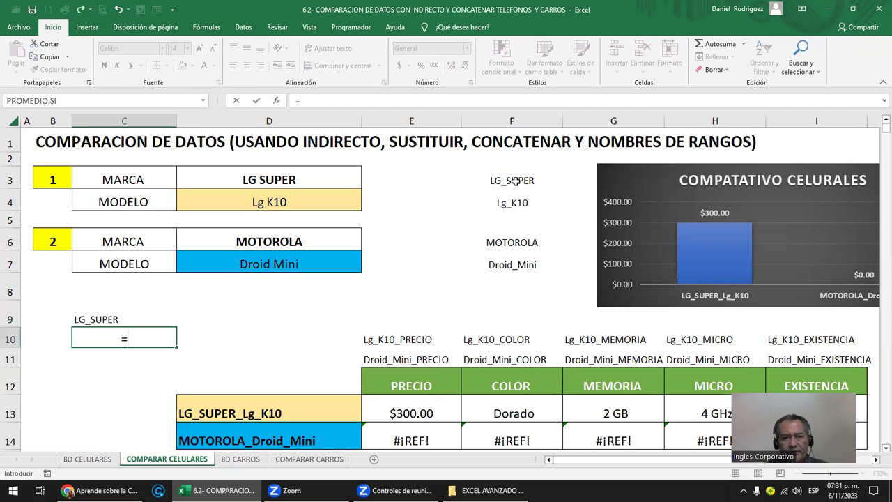
click(518, 200)
key(Return)
key(Up)
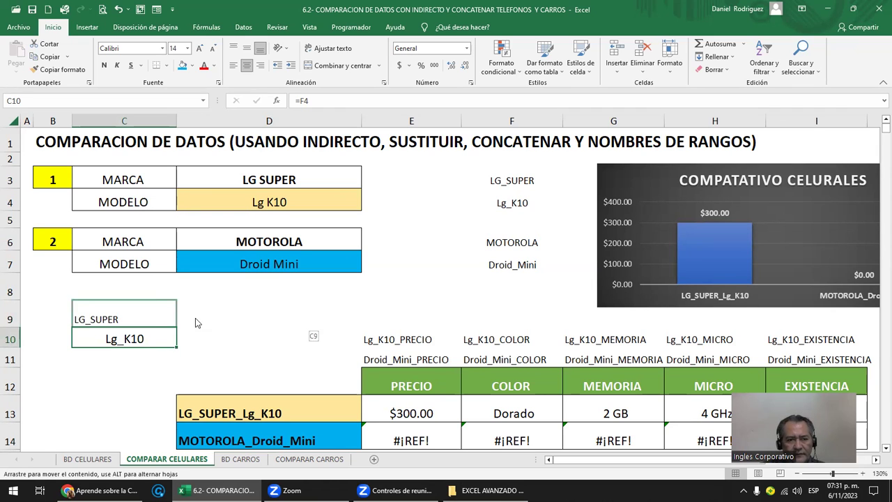
Step: Move Lg_K10 into D9, right-align C9 and left-align D9
drag(146, 328, 195, 318)
drag(112, 323, 215, 315)
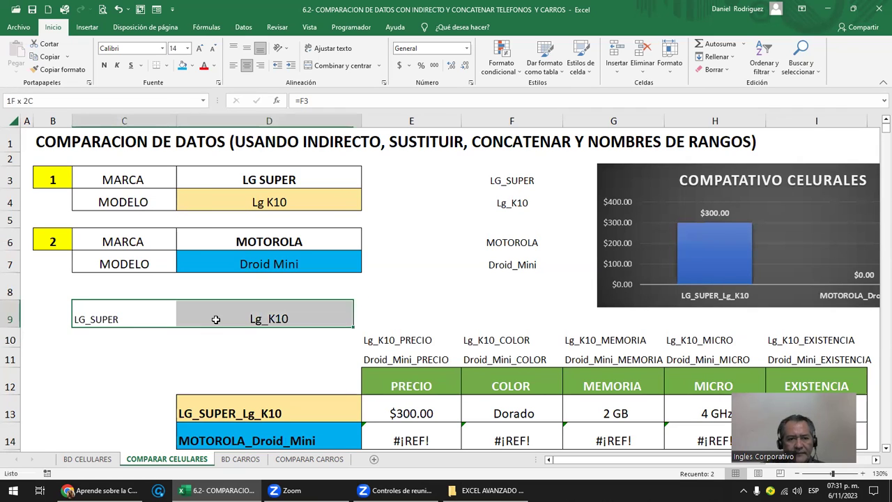
click(100, 315)
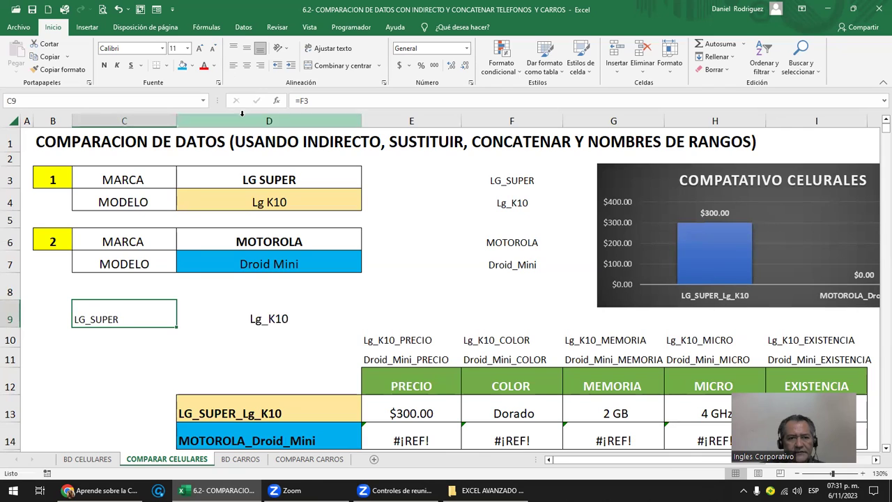
click(258, 67)
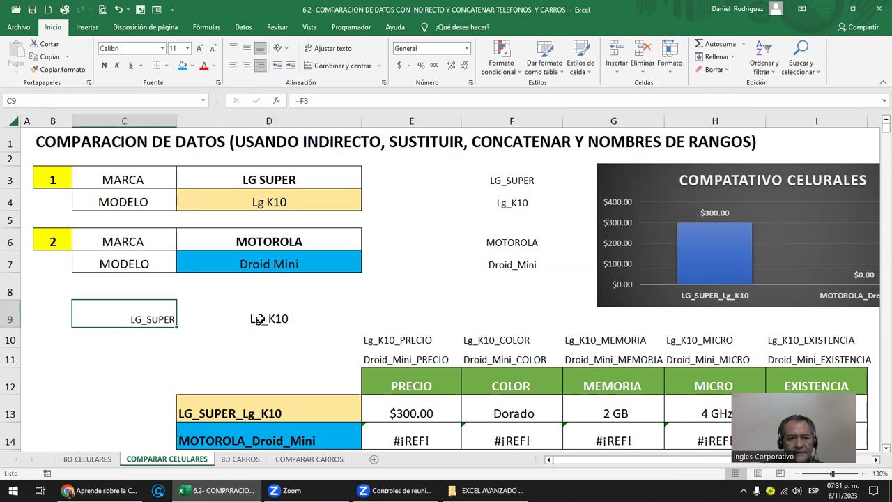
click(258, 319)
click(234, 64)
Step: Open D13's =F3&"_"&F4 formula with the cursor after F3
click(188, 357)
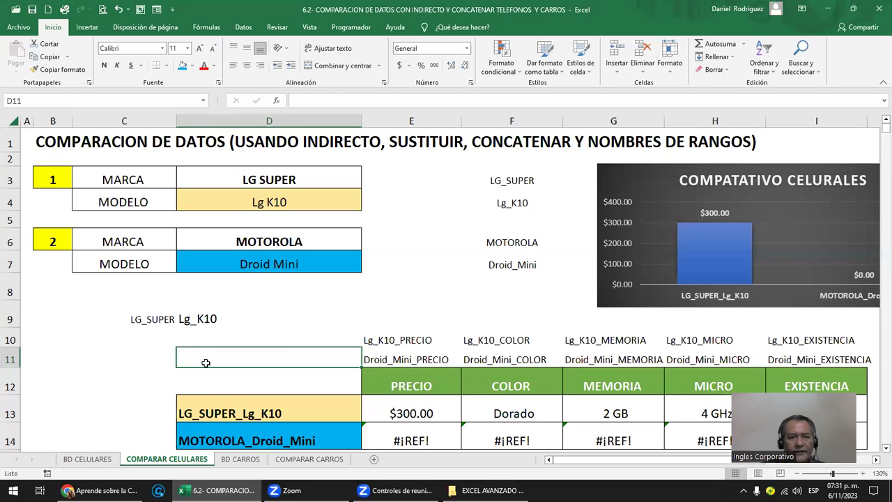
click(242, 419)
double_click(239, 418)
click(200, 413)
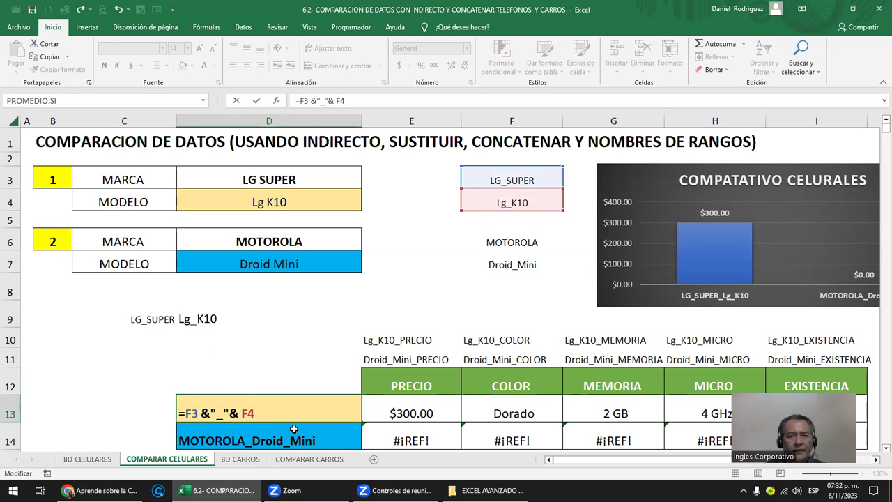
key(Return)
click(274, 418)
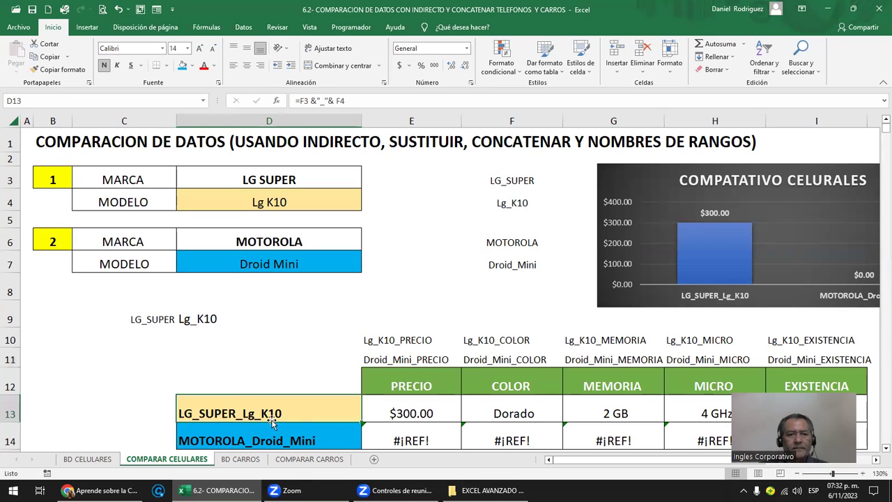
drag(147, 319, 209, 319)
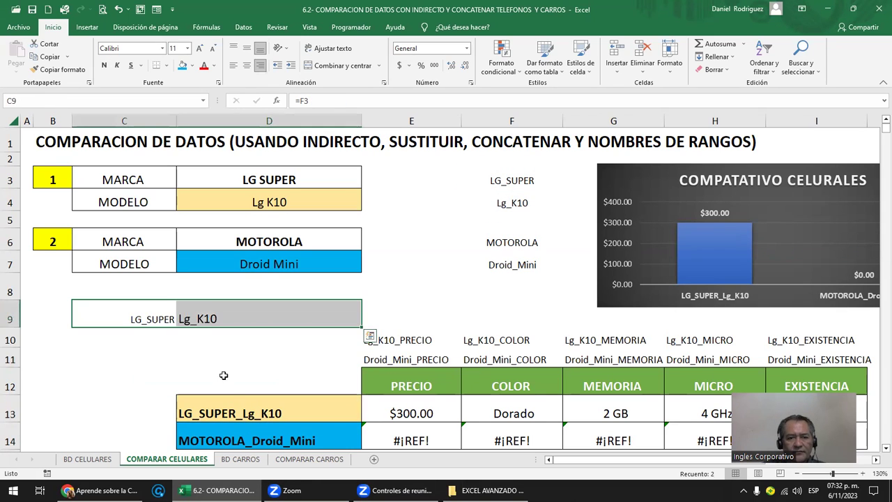
click(236, 416)
double_click(239, 416)
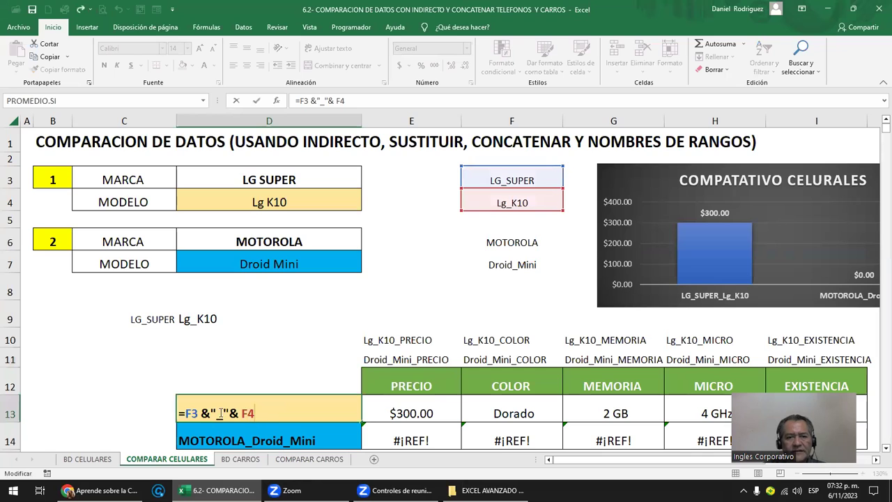
key(Escape)
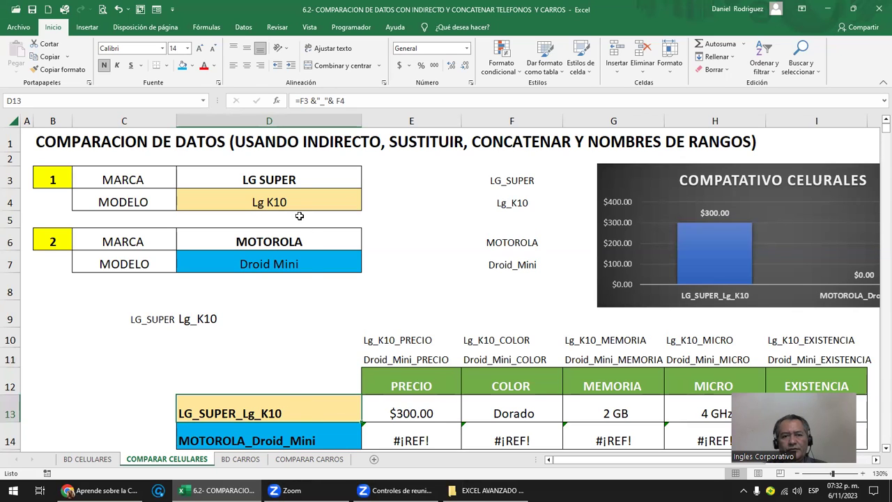
drag(297, 180, 298, 202)
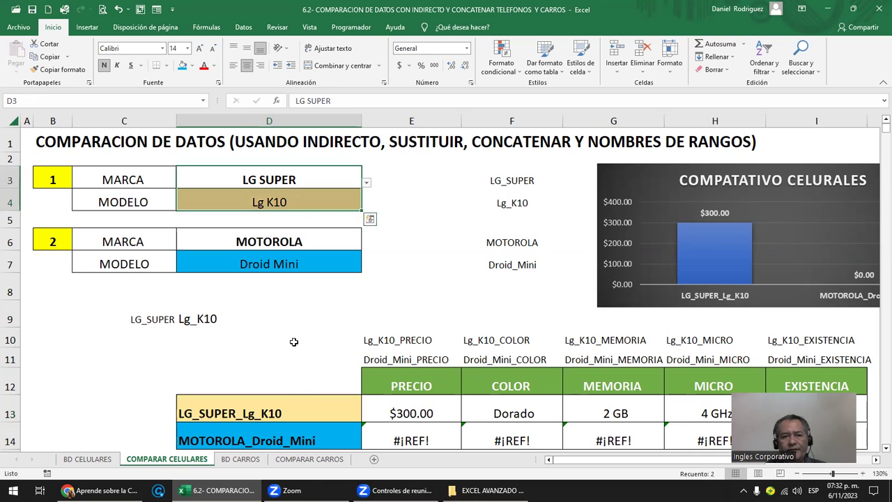
click(278, 404)
click(294, 248)
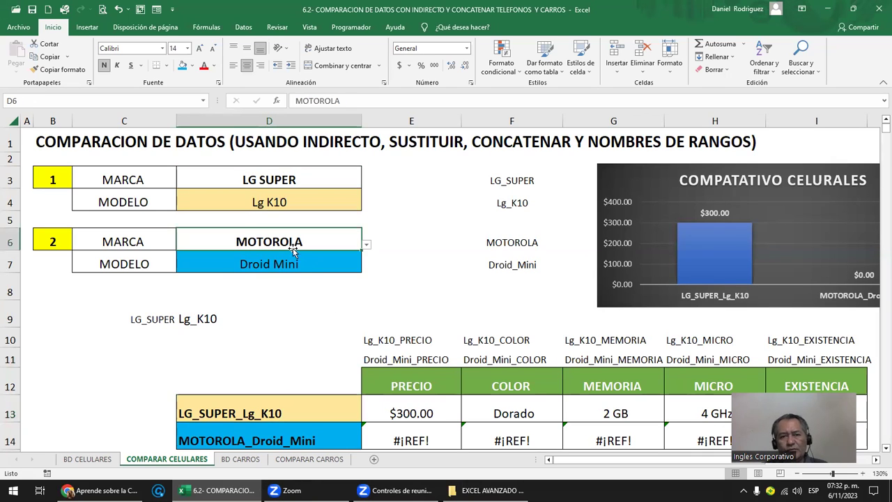
scroll(279, 408, down, 2)
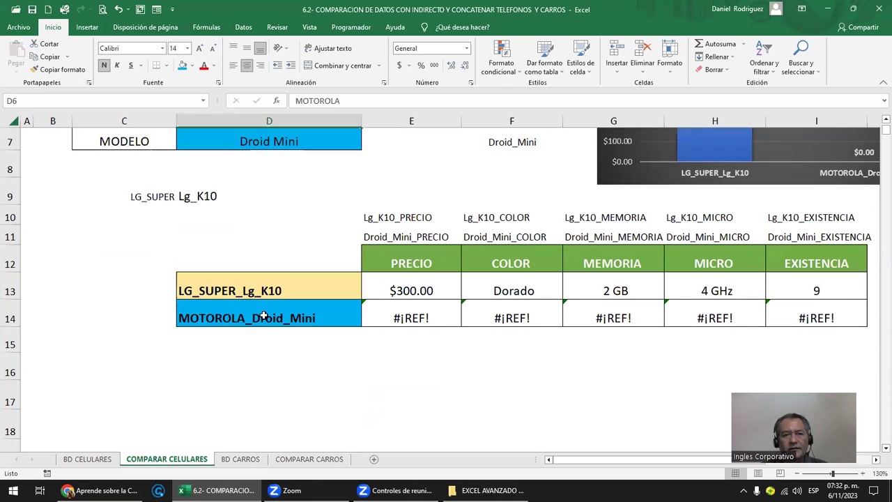
double_click(264, 315)
scroll(264, 316, up, 1)
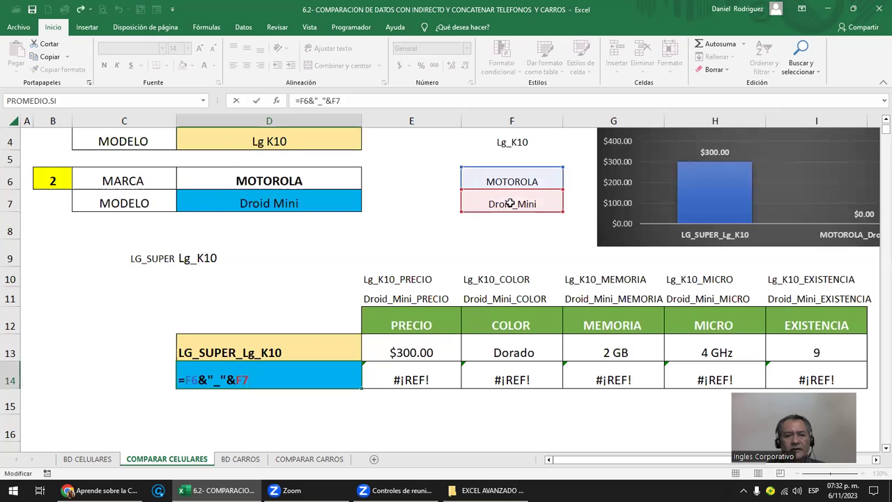
key(Return)
click(251, 375)
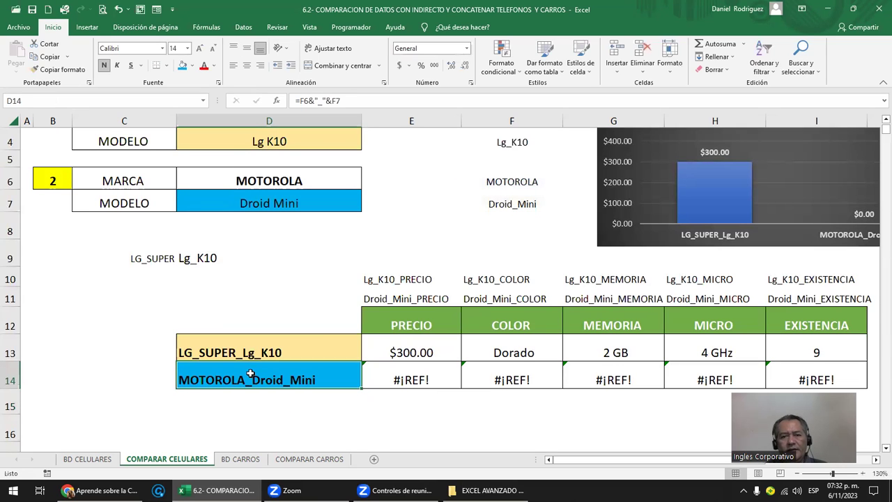
click(424, 353)
key(Up)
key(Down)
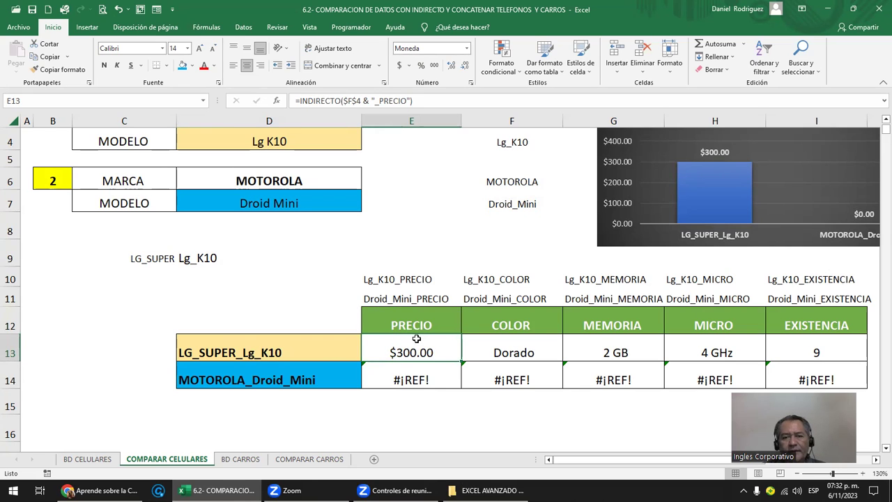
Step: Remove the space before "_PRECIO" in E13's INDIRECTO formula, then list the named ranges
key(F2)
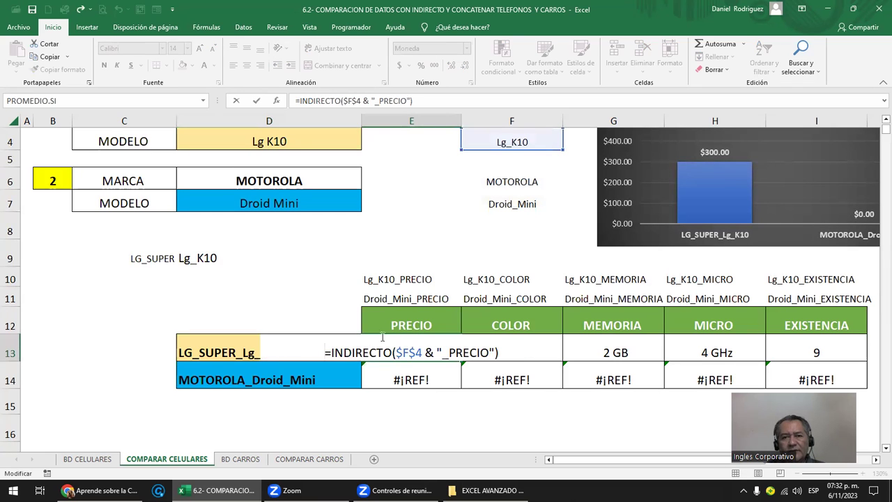
click(438, 352)
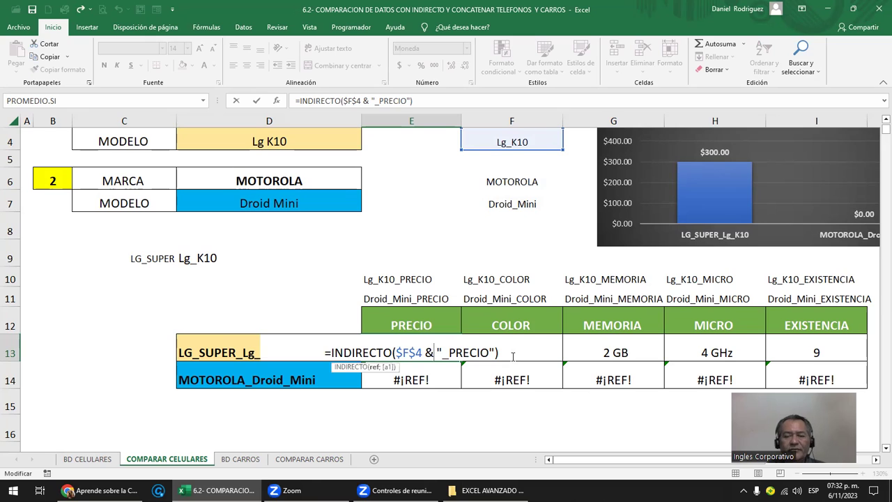
key(BackSpace)
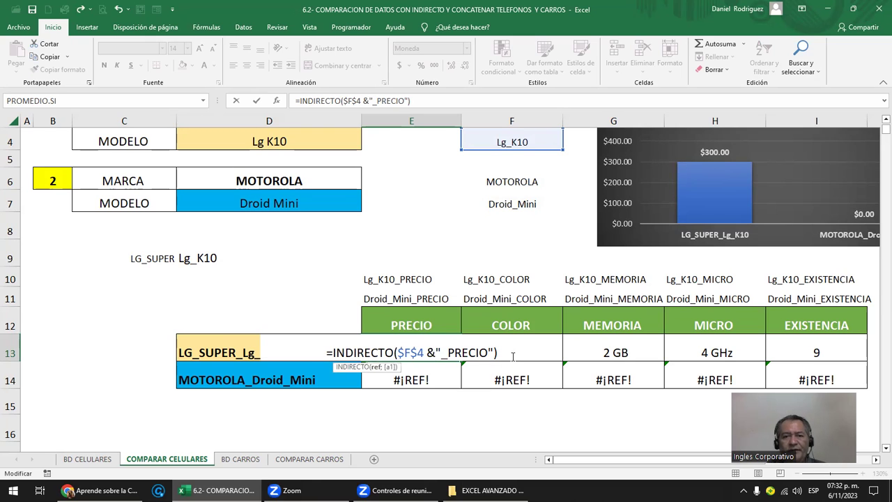
key(shift+Right)
key(shift+Right)
key(shift+Right)
key(shift+Right)
key(shift+Right)
key(shift+Right)
key(shift+Right)
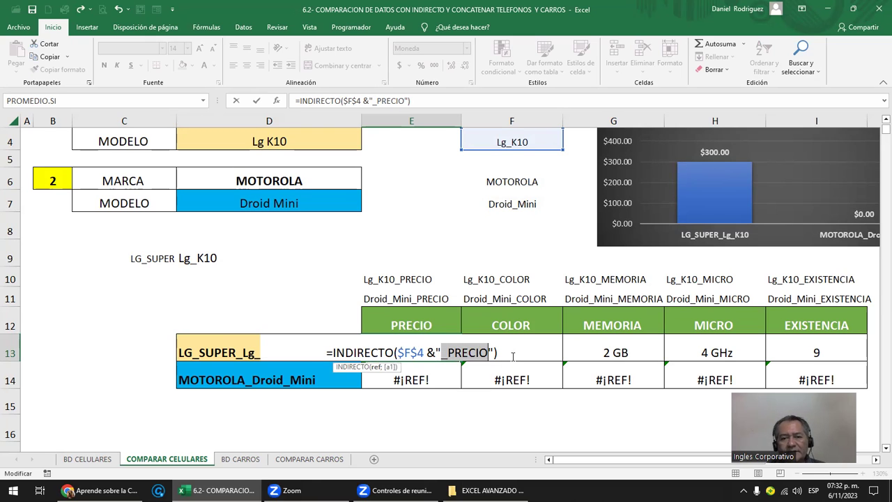
click(282, 319)
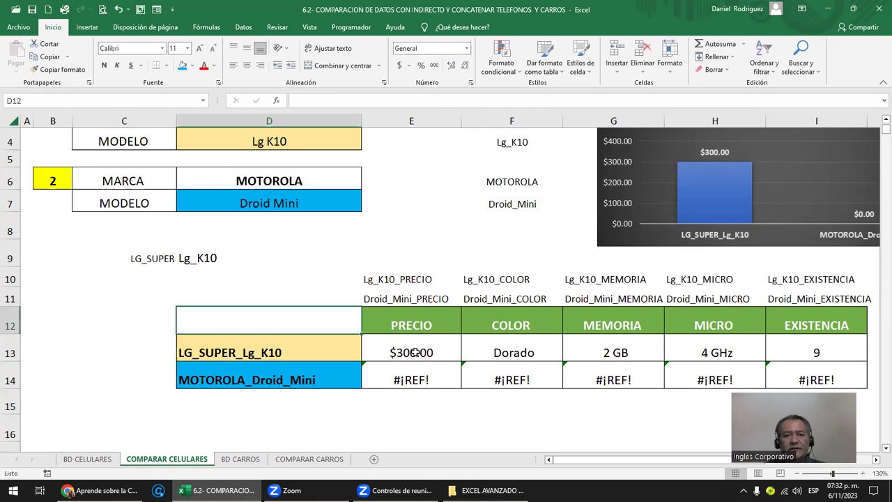
click(202, 101)
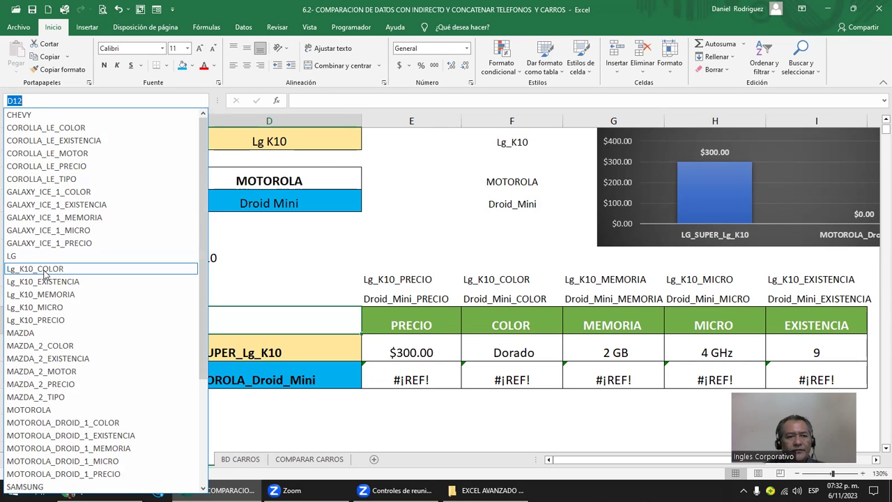
Step: Jump to Lg_K10_PRECIO and check the Lg_K10 colour, stock and memory cells
click(60, 323)
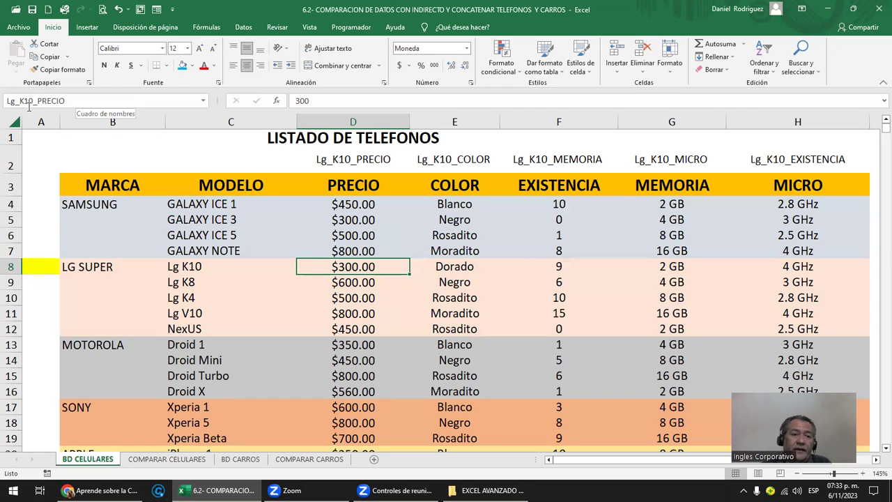
click(66, 101)
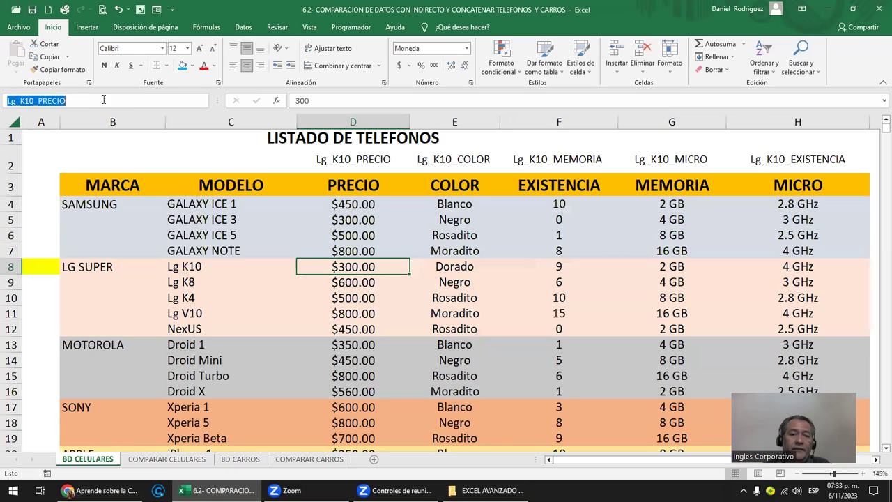
click(445, 268)
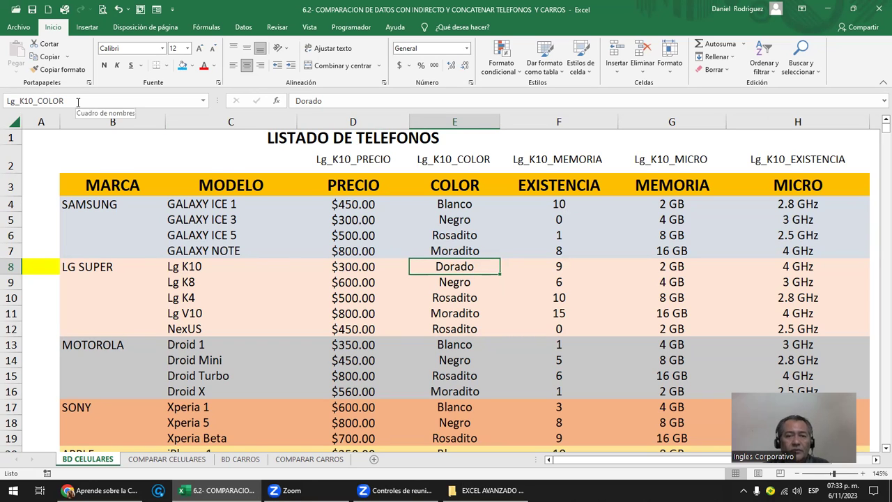
click(555, 266)
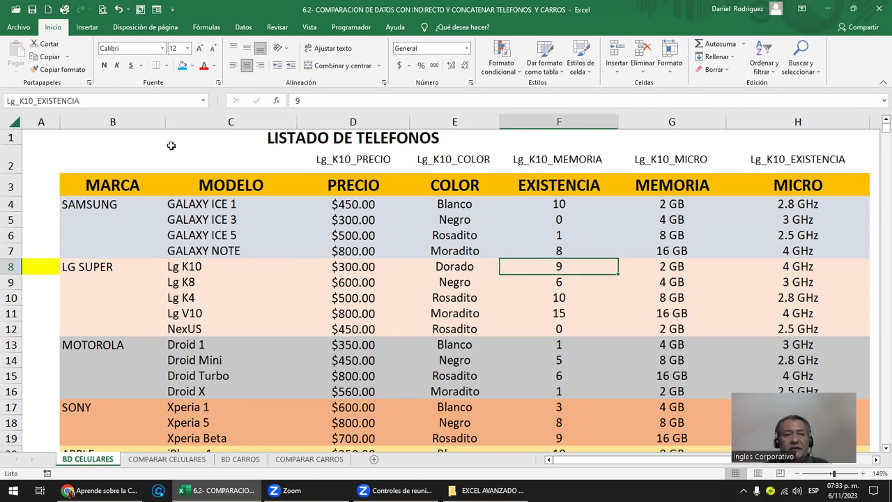
click(656, 264)
click(362, 267)
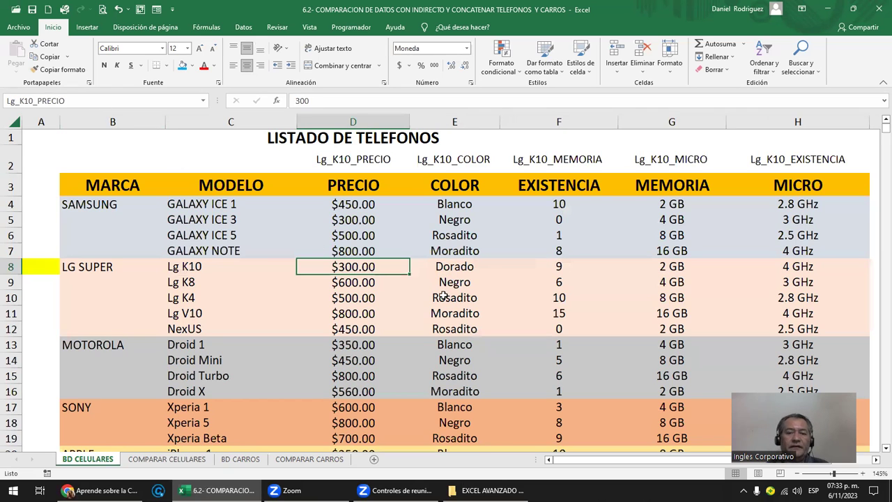
Step: Inspect the LG SUPER Lg K10 row and PRECIO column, then return to COMPARAR CELULARES
key(shift+Right)
key(shift+Right)
key(shift+Right)
key(shift+Left)
key(shift+Left)
key(shift+Left)
key(Right)
key(Left)
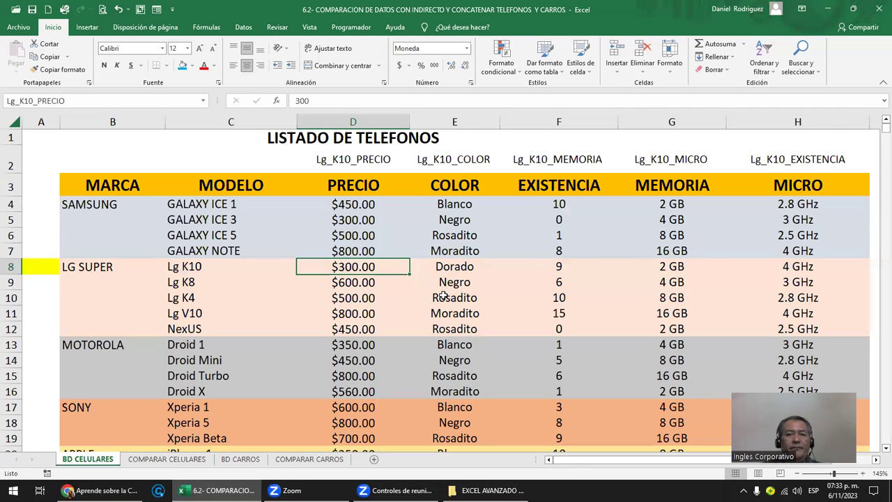
click(90, 270)
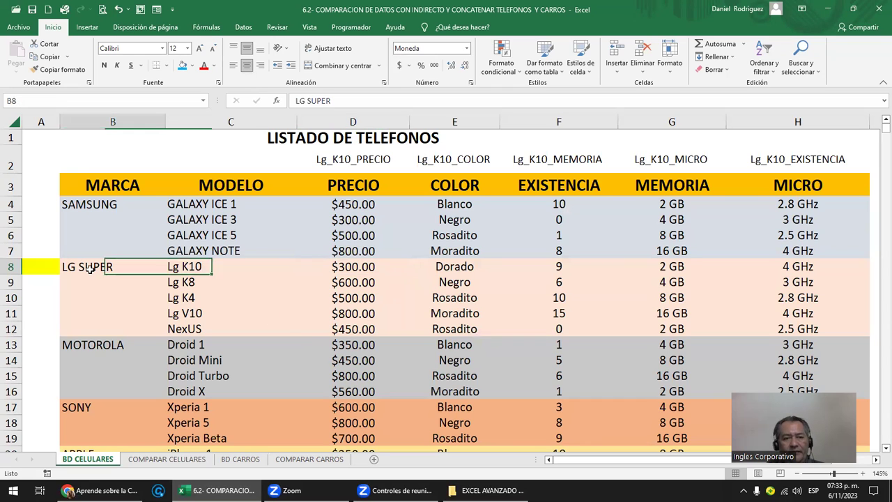
click(183, 271)
click(358, 182)
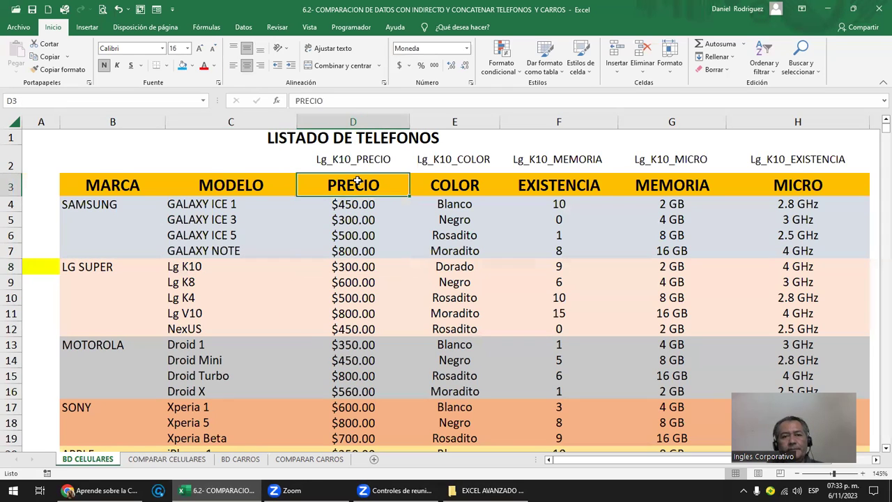
click(157, 459)
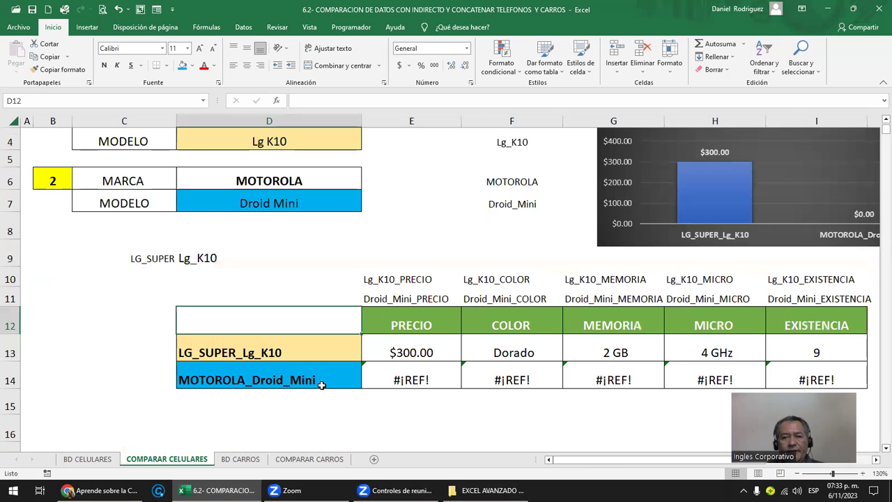
Step: Replace E13's INDIRECTO argument with the name LG_LG_K10_PECIO, trimming the misspelled ending
click(433, 352)
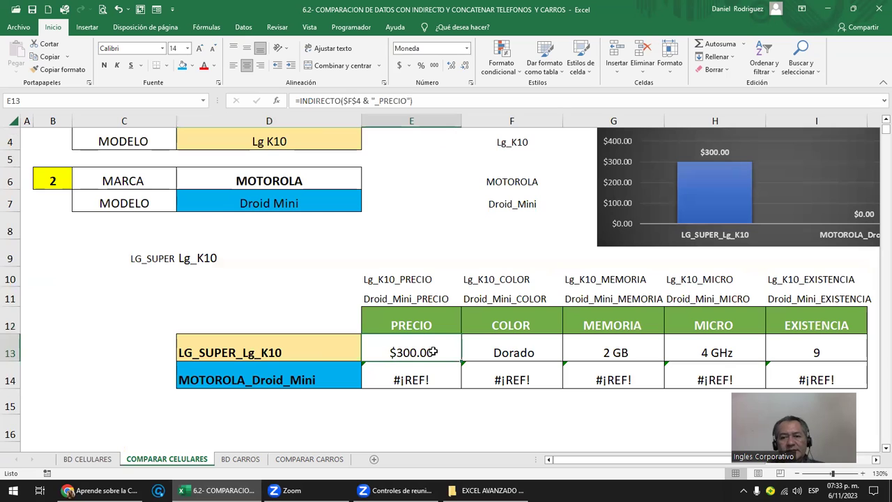
double_click(431, 353)
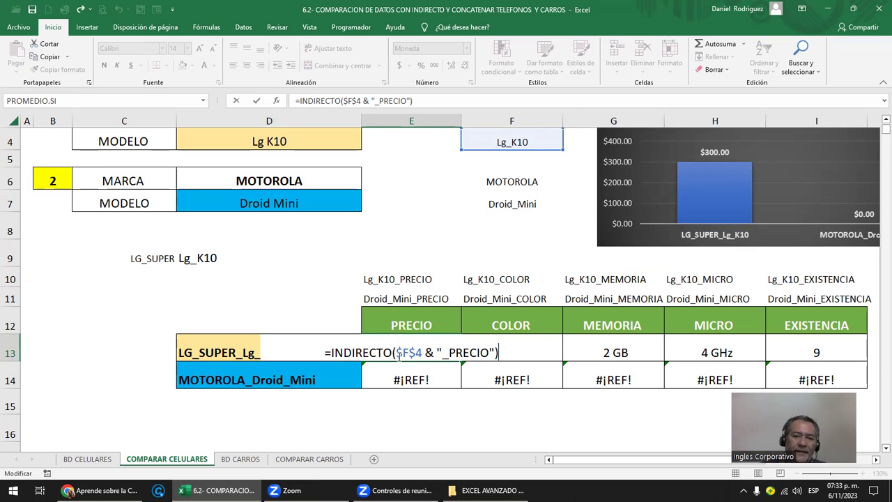
click(397, 353)
key(Delete)
key(Delete)
key(Delete)
key(Delete)
key(Delete)
key(Delete)
key(Delete)
key(Delete)
key(Delete)
key(Delete)
key(Delete)
key(Delete)
key(Delete)
key(Delete)
key(Delete)
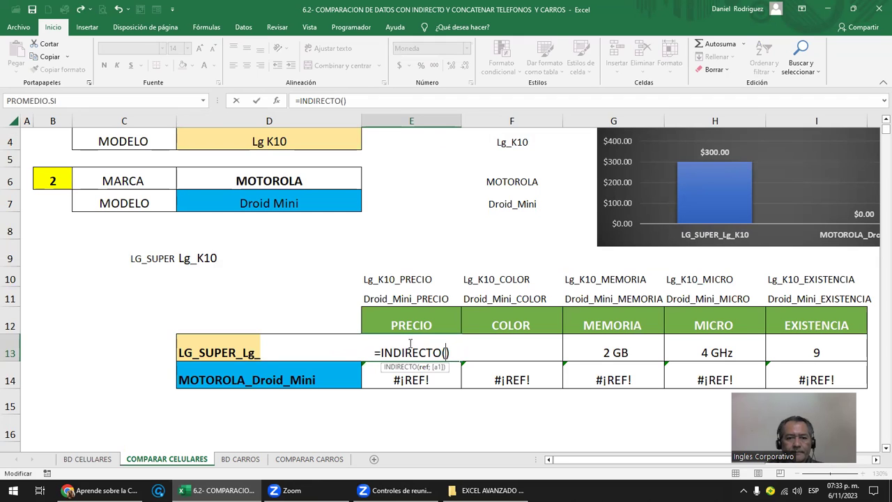
text(L)
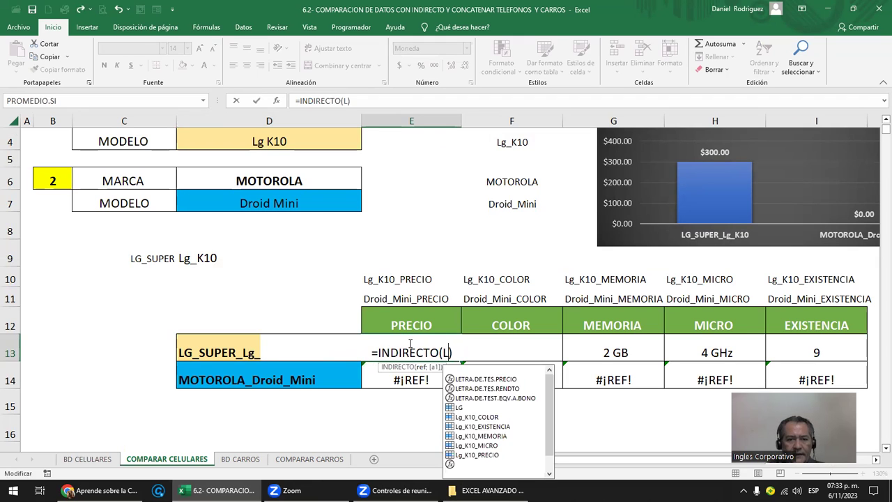
text(G)
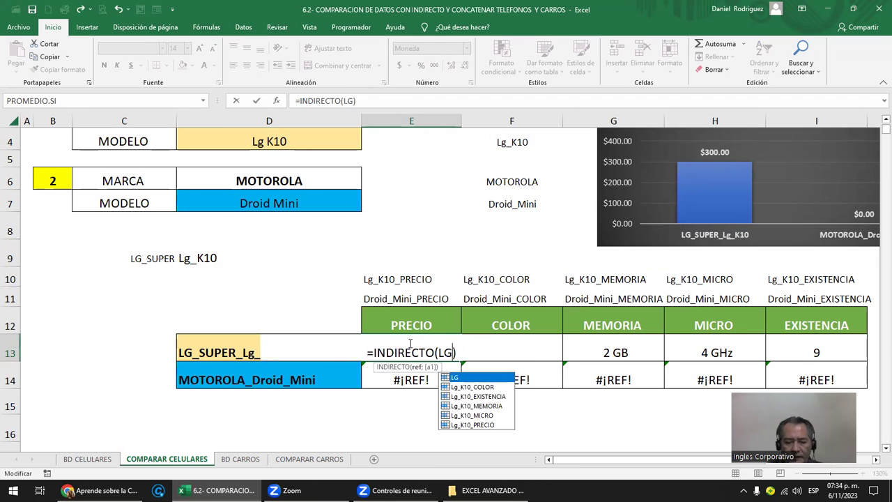
text(_)
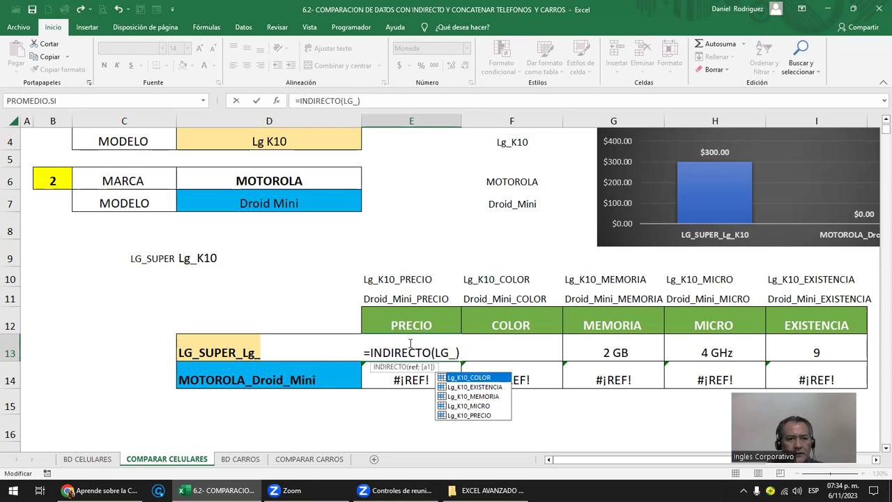
text(LG)
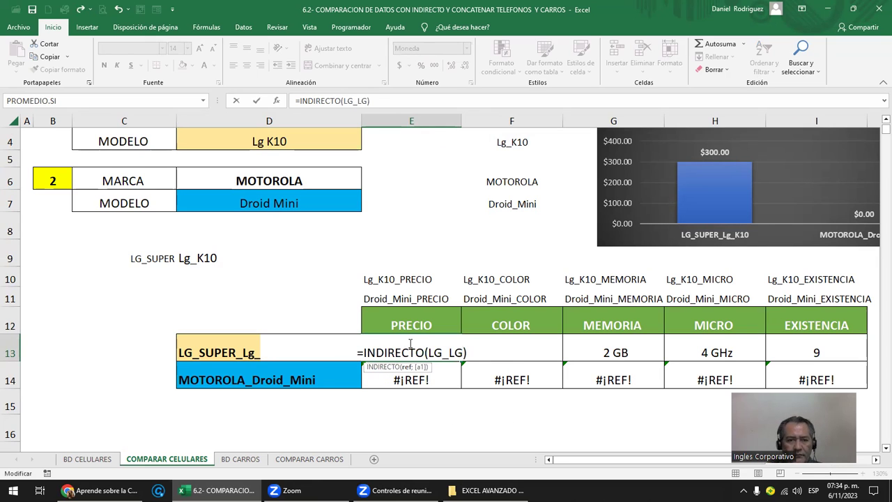
text(_K)
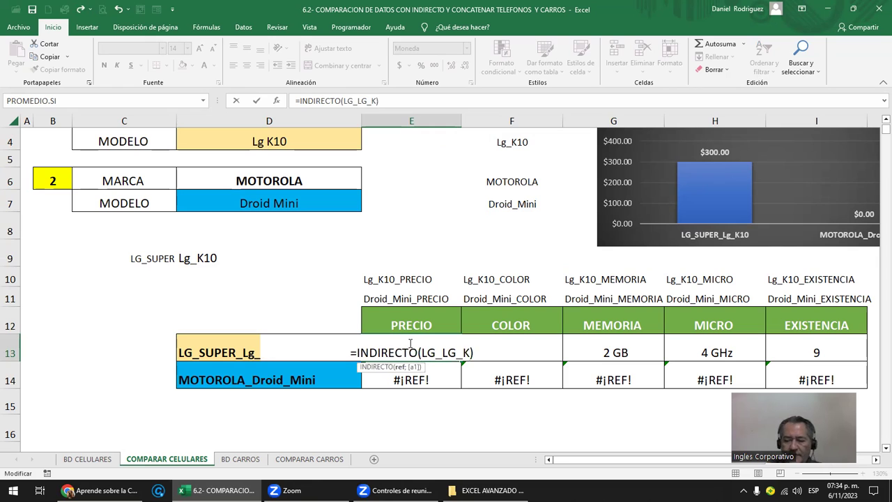
text(10_)
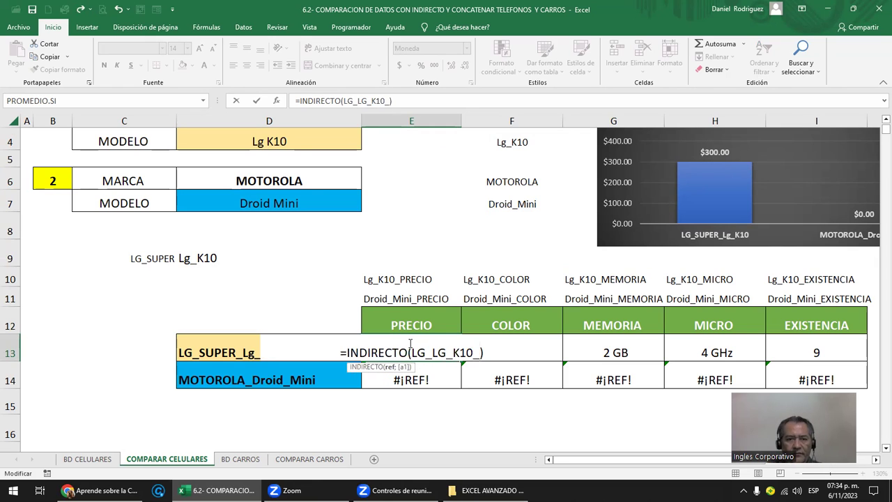
text(PECIO)
key(BackSpace)
key(BackSpace)
key(BackSpace)
key(BackSpace)
Step: Finish the name as LG_LG_K10_PRECIO and enter it in E13
text(RECIO)
key(Return)
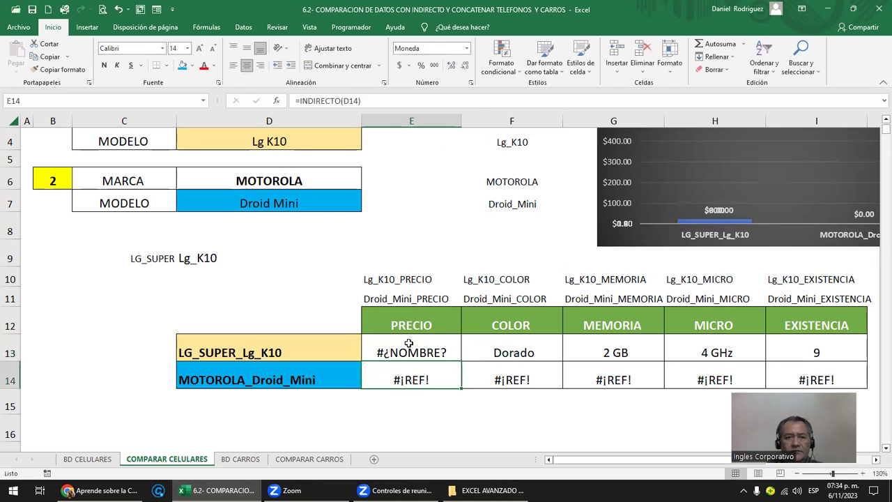
click(410, 345)
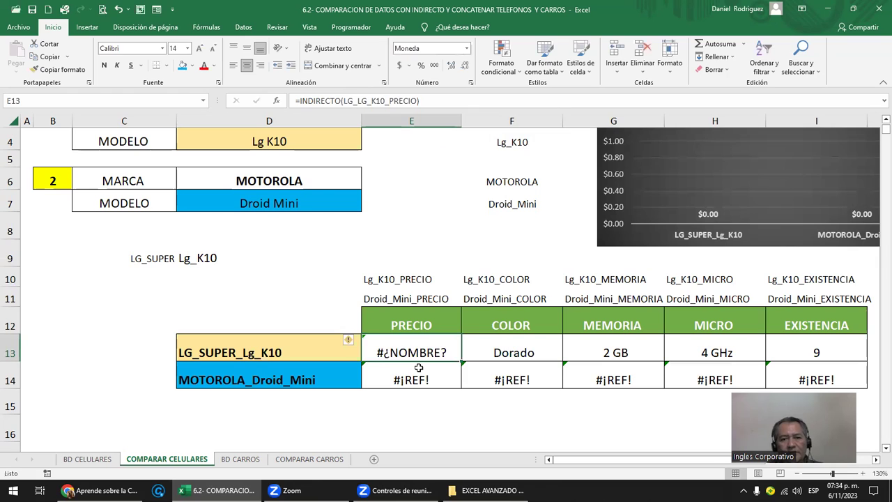
Step: Delete the range name so E13 reads an empty =INDIRECTO()
key(F2)
drag(389, 353, 503, 352)
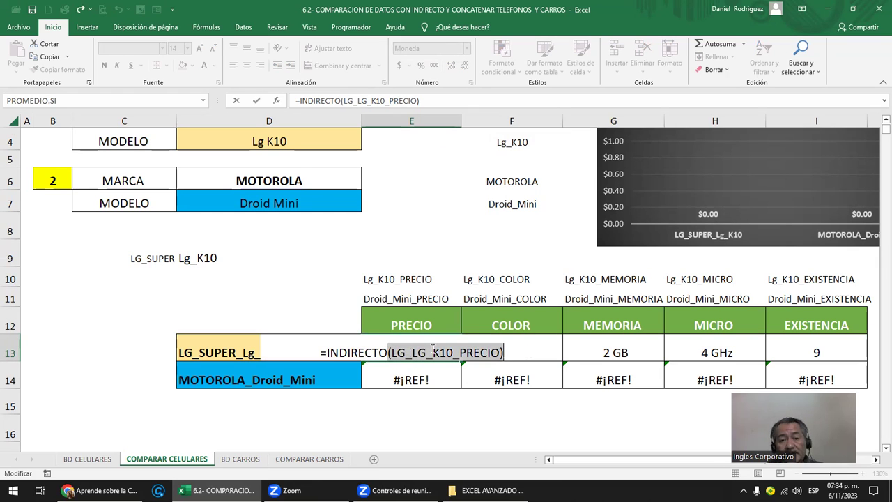
click(391, 353)
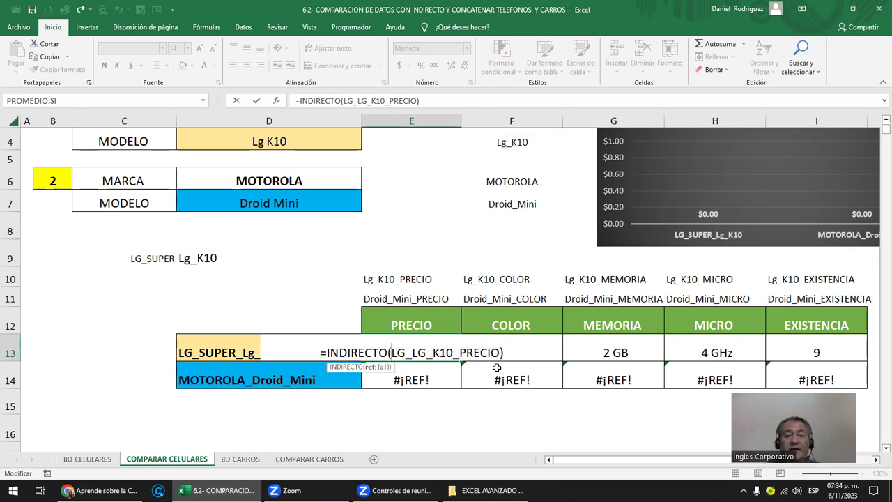
key(Delete)
key(Delete)
key(Delete)
key(Delete)
key(Delete)
key(Delete)
key(Delete)
key(Delete)
key(Delete)
key(Delete)
key(Delete)
key(Delete)
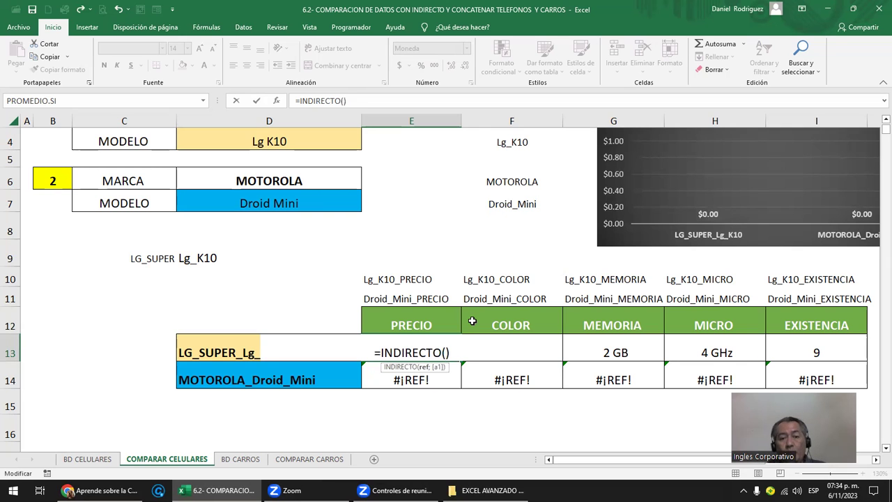
scroll(473, 321, up, 1)
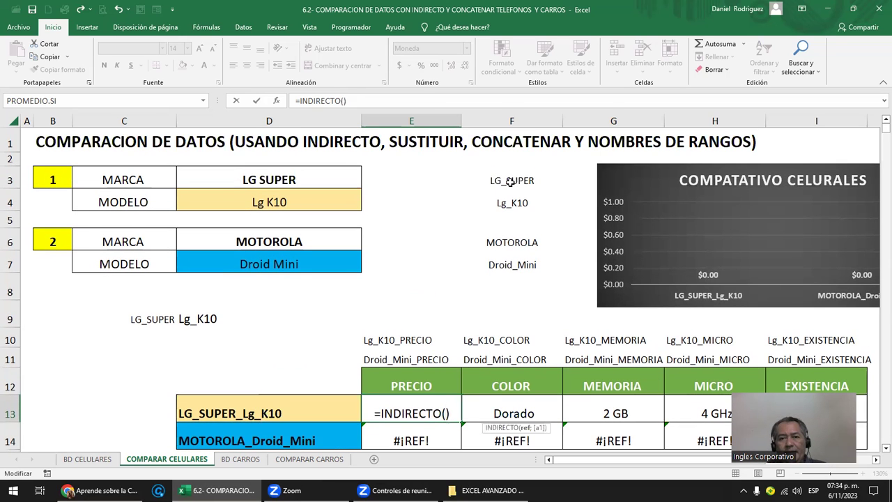
Step: Build E13 as =INDIRECTO(F4&"_PRECIO"), accepting Excel's correction, so it returns $300.00
click(511, 182)
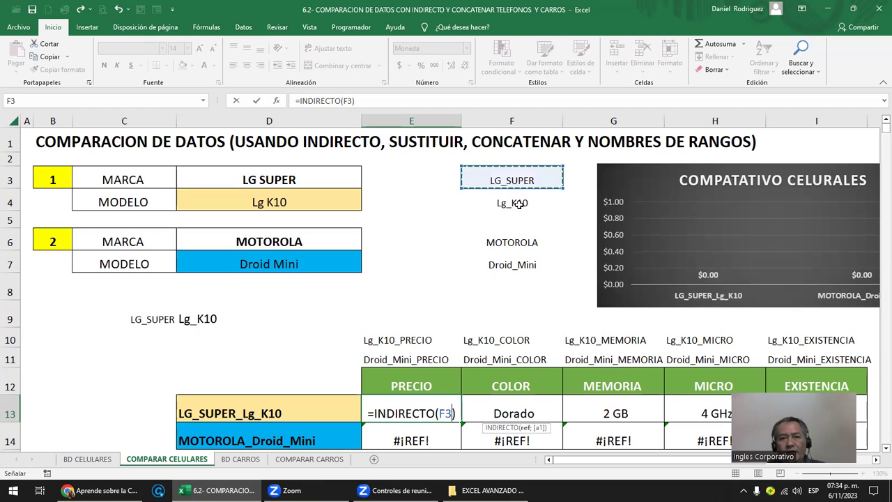
click(514, 209)
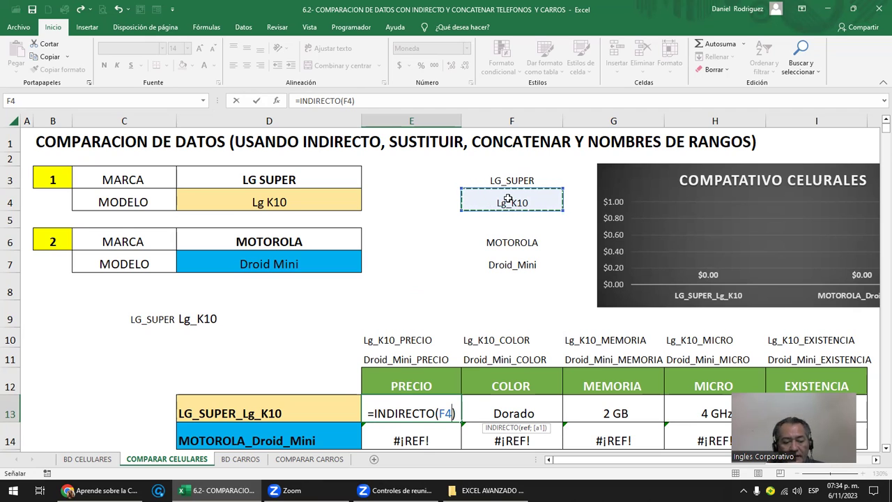
text(&)
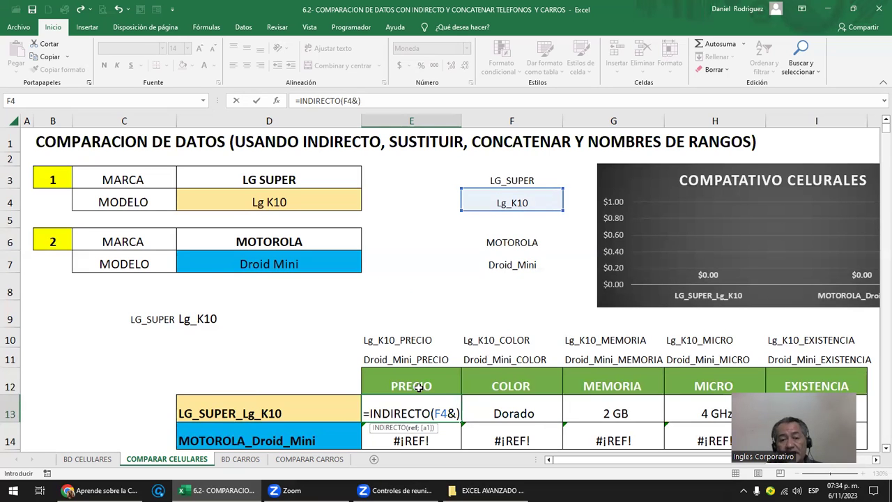
text(")
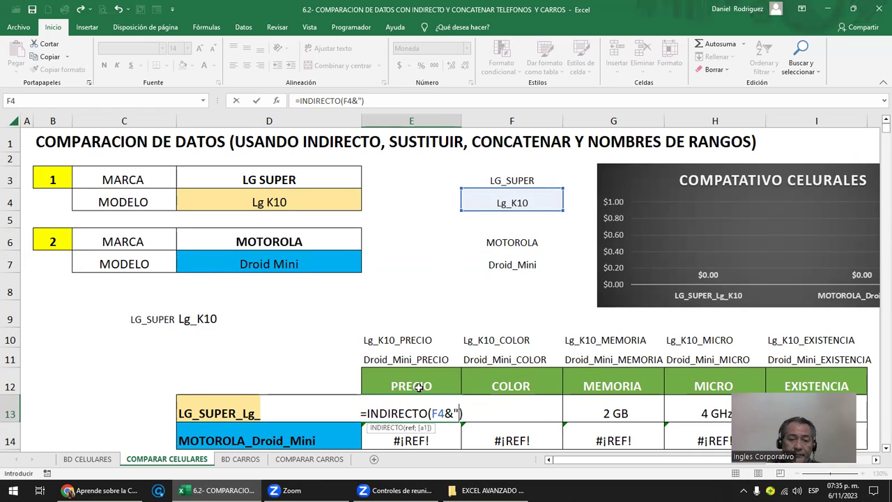
text(_)
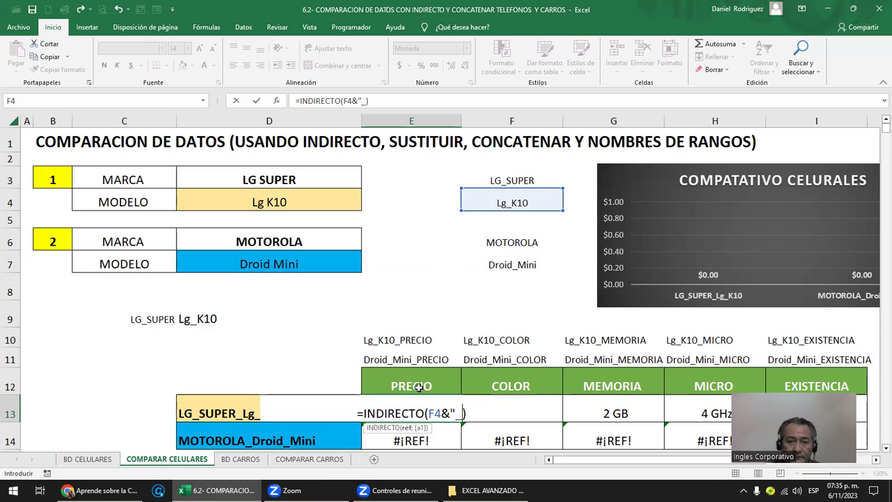
text(PRECIO")
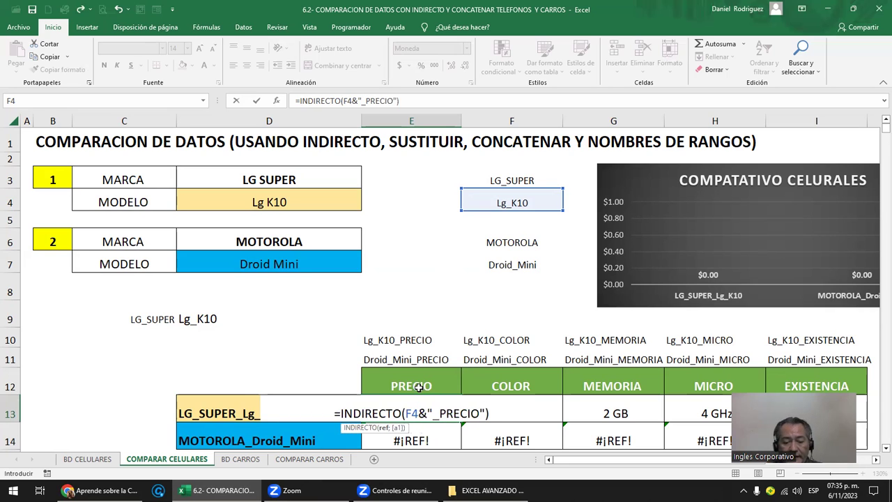
text())
key(Return)
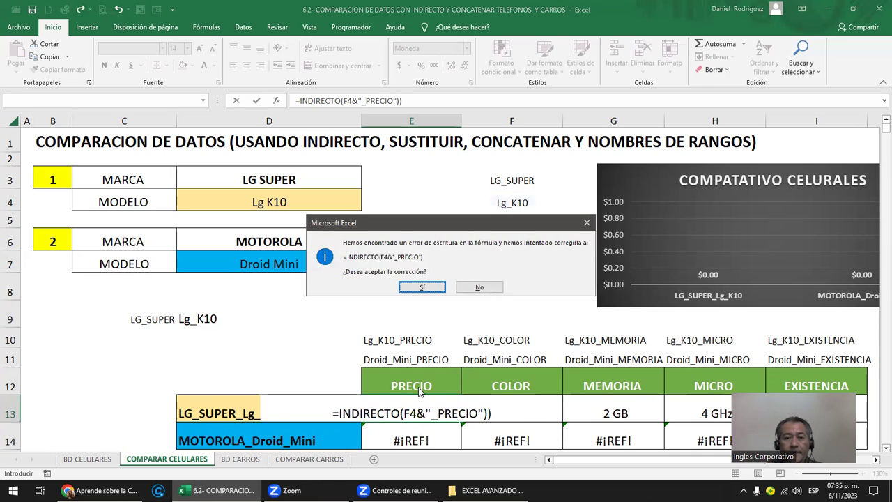
key(Return)
key(Up)
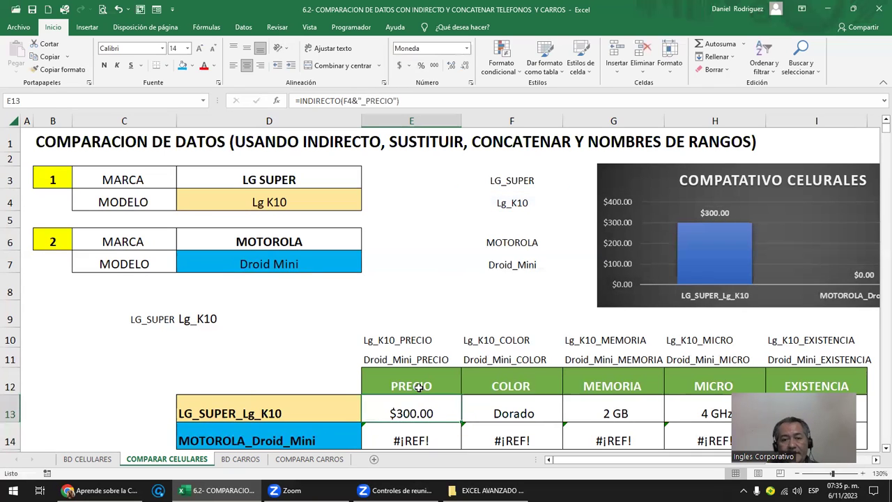
key(F2)
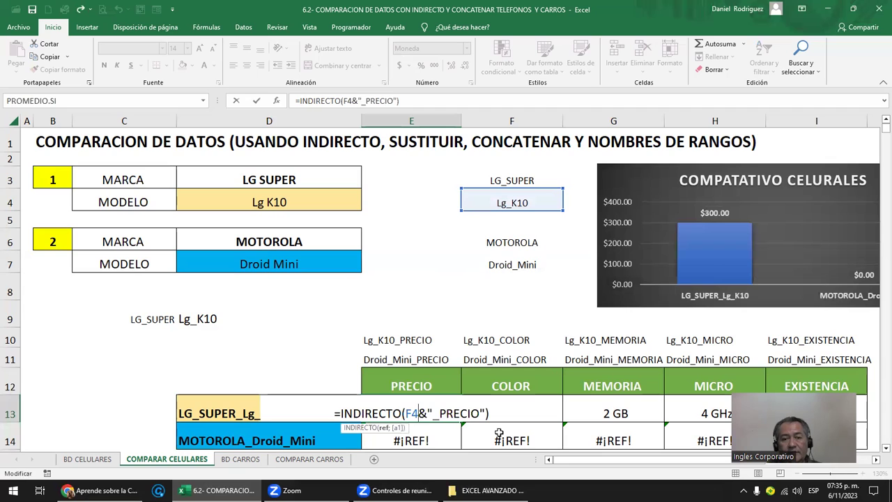
Step: Add spaces around the & so E13 reads =INDIRECTO(F4 & "_PRECIO")
key(Right)
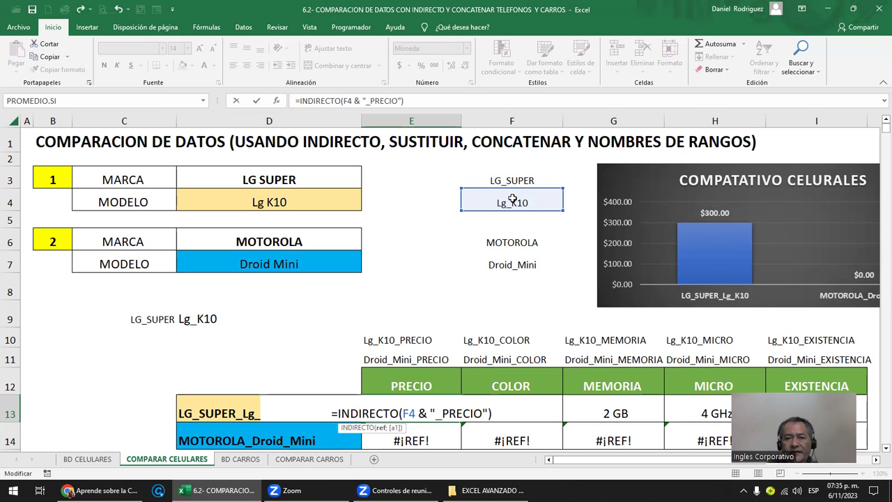
drag(418, 414, 426, 414)
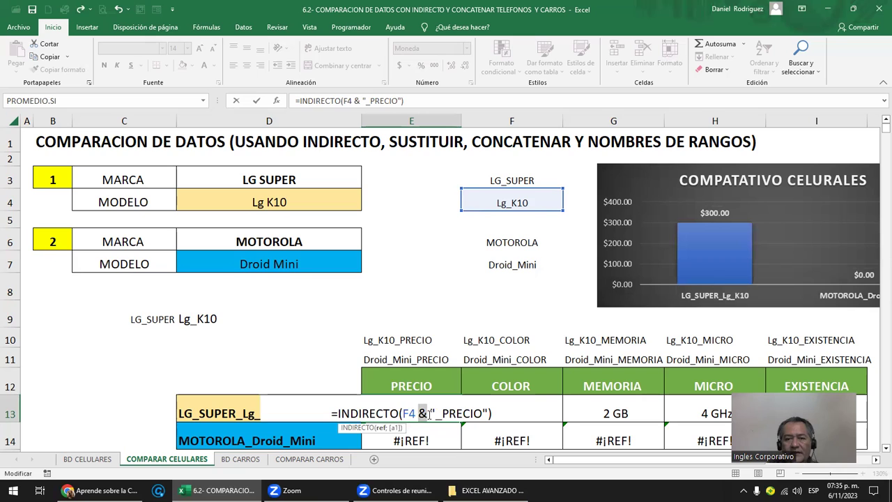
click(437, 414)
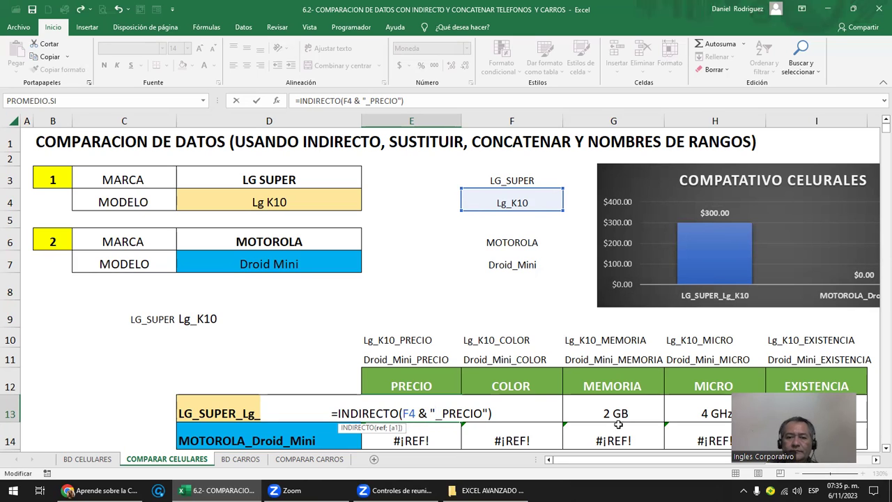
key(Return)
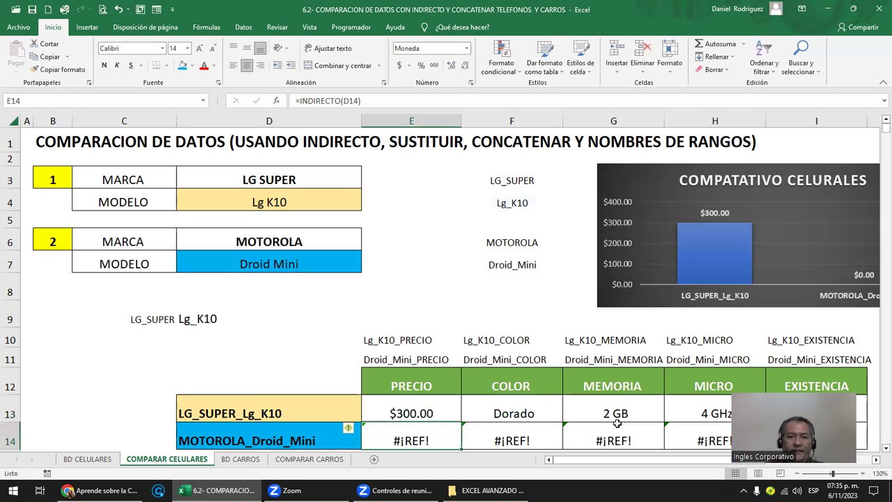
click(163, 342)
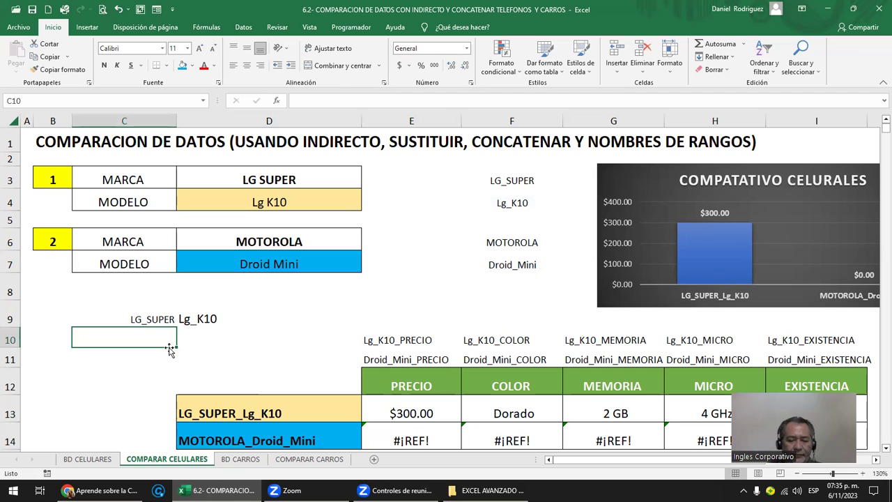
Step: Enter the suffix _PRECIO in cell C10
text(_PRECIO)
key(Return)
key(Up)
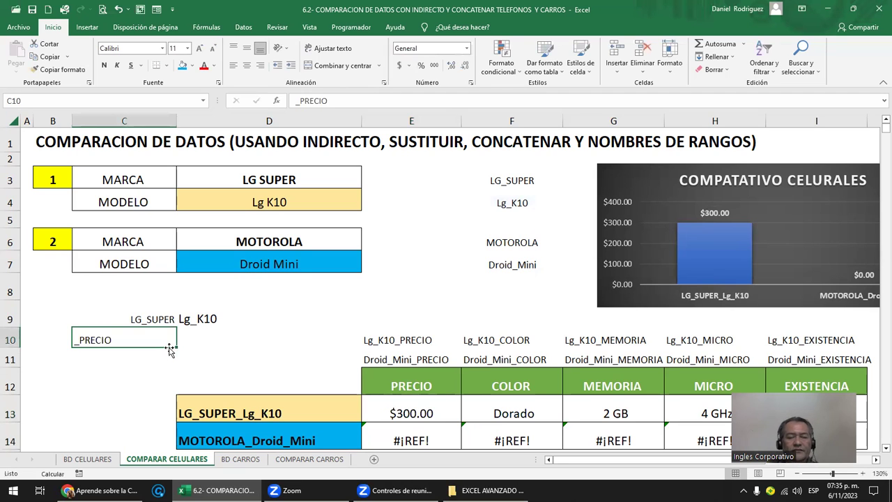
Step: Replace the quoted suffix so E13 reads =INDIRECTO(F4 & C10)
double_click(425, 412)
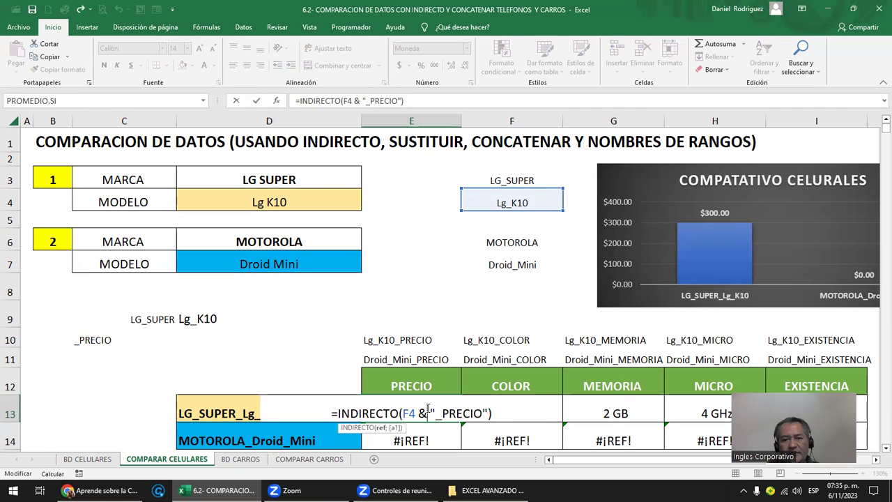
key(Delete)
key(Delete)
key(Delete)
key(Delete)
key(Delete)
key(Delete)
key(Delete)
key(Delete)
key(BackSpace)
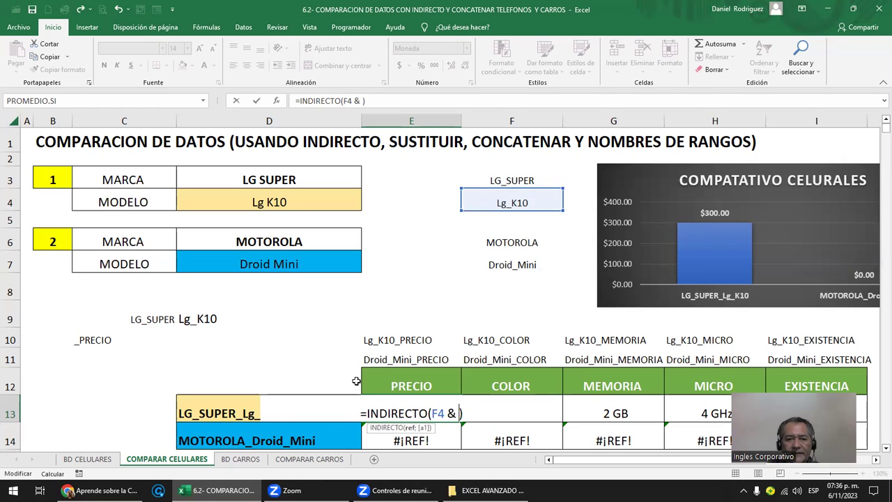
click(84, 340)
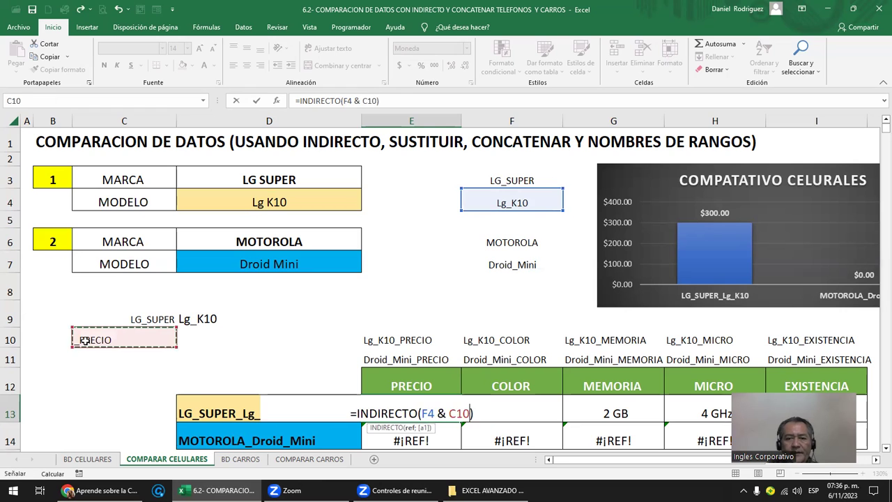
key(Return)
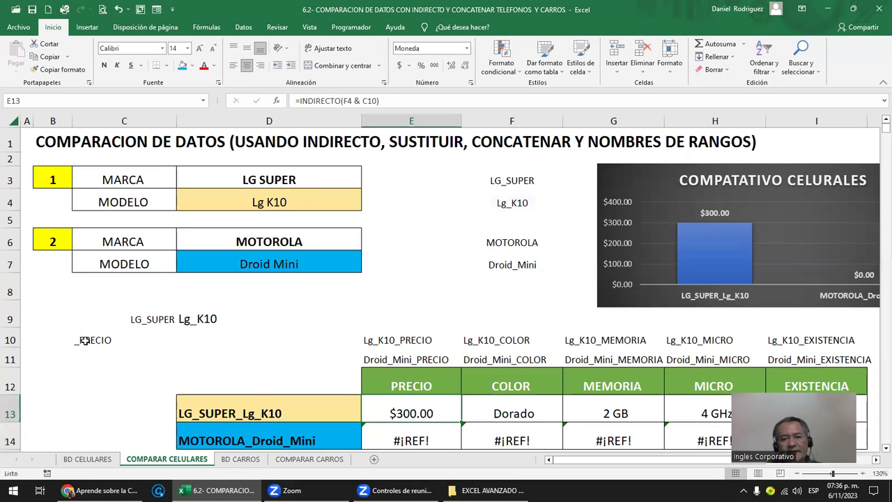
key(F2)
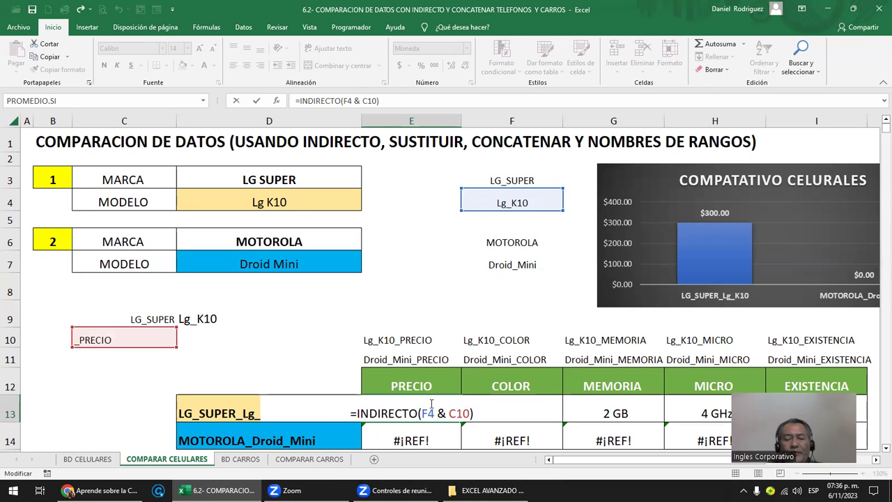
key(Escape)
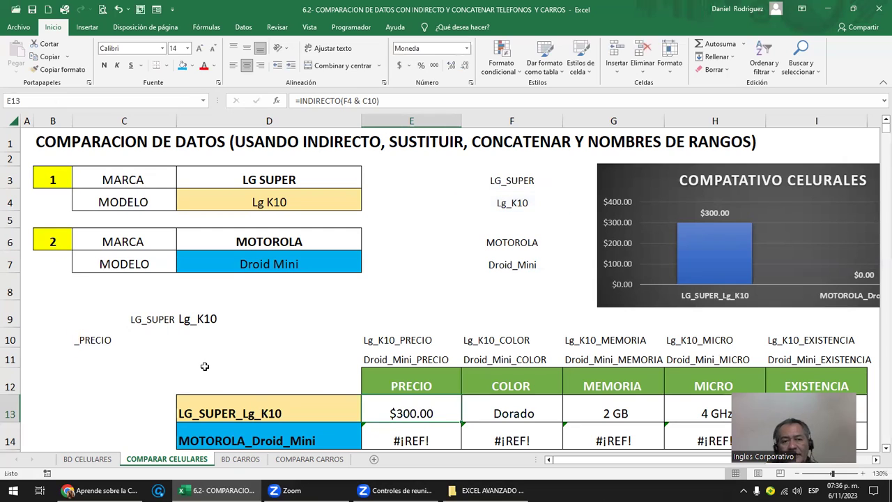
double_click(424, 408)
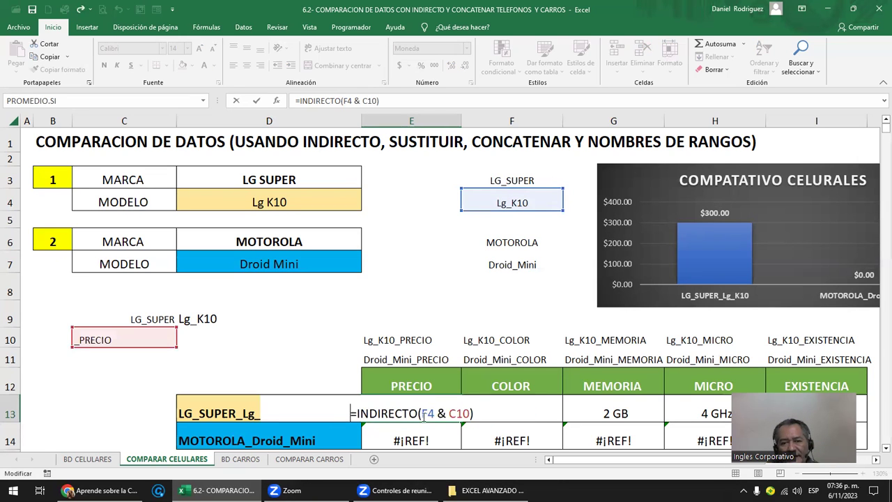
double_click(427, 413)
drag(455, 406, 471, 411)
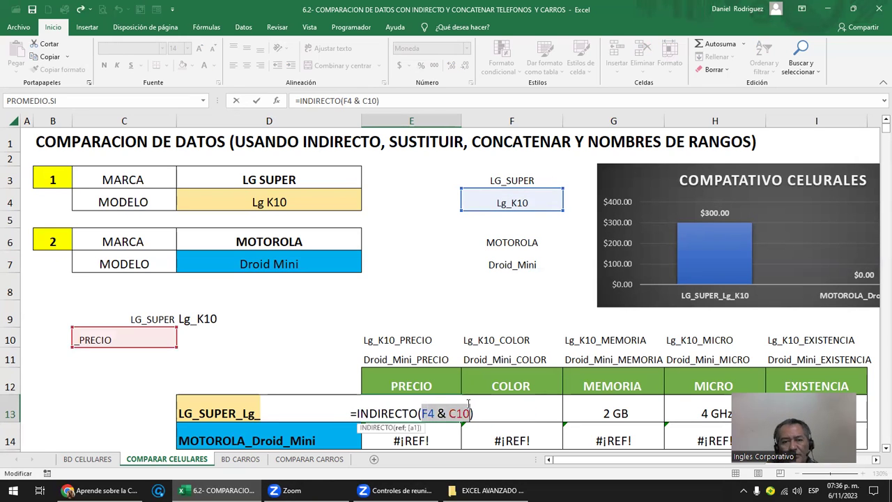
key(Escape)
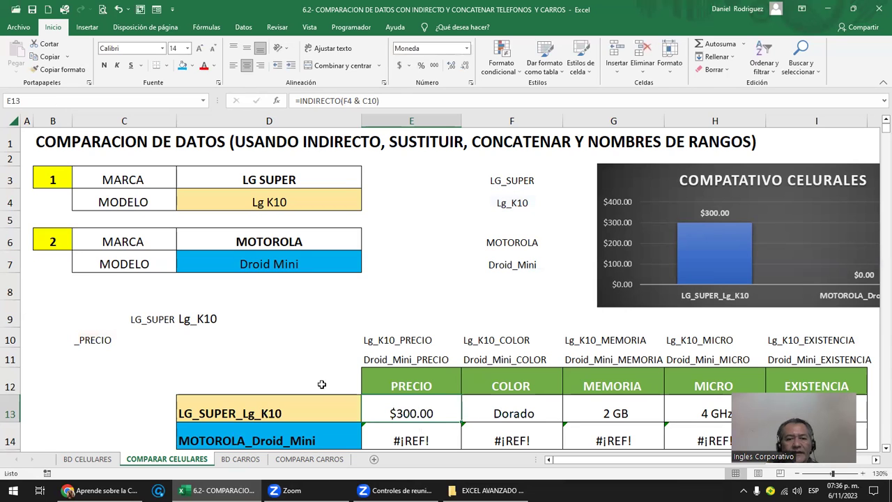
click(87, 335)
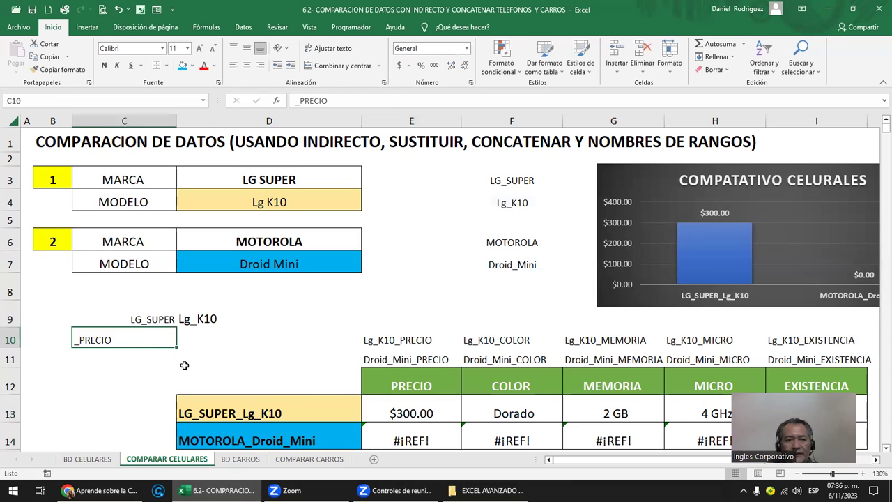
click(245, 412)
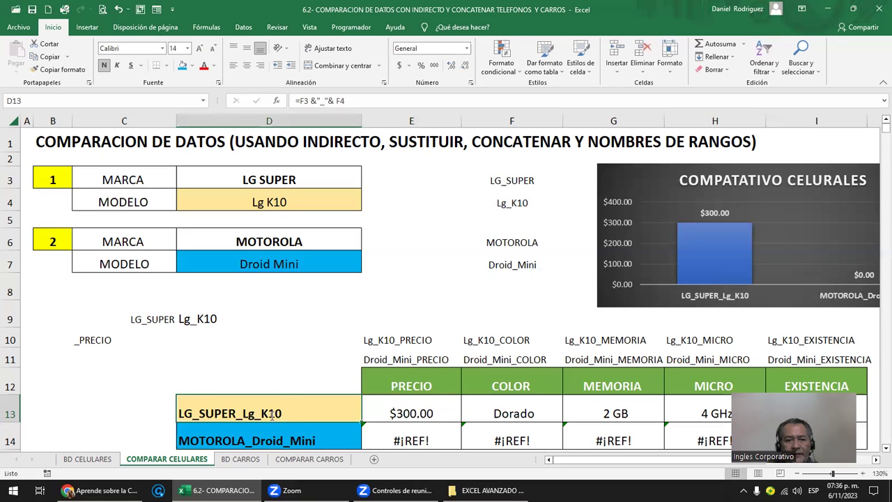
double_click(272, 415)
Step: Change C10 to =F4&"_PRECIO" so it produces Lg_K10_PRECIO
key(Escape)
click(124, 345)
text(=)
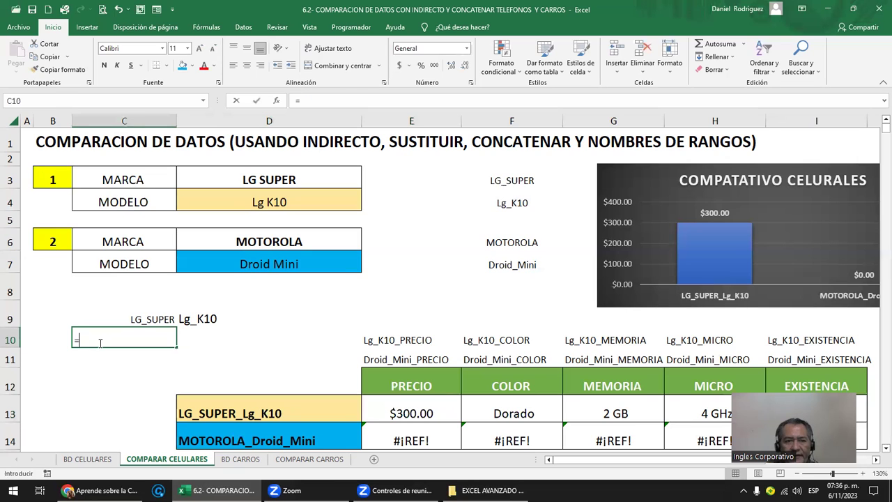
click(507, 202)
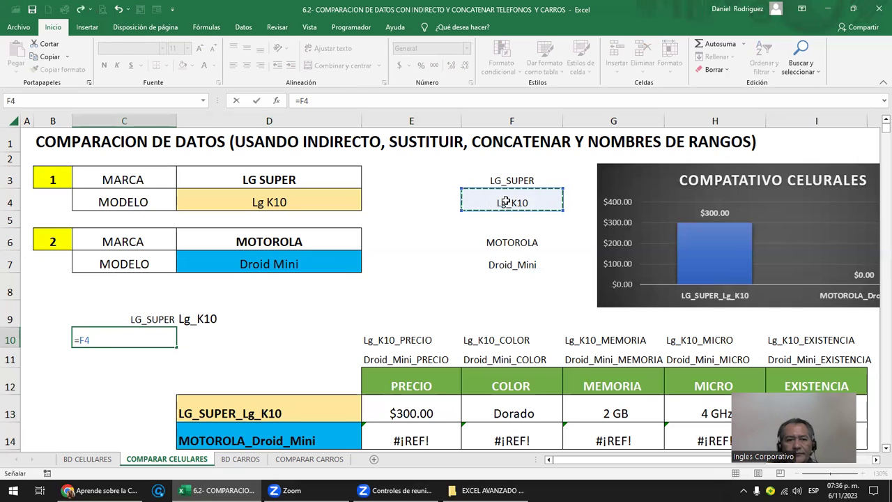
text($)
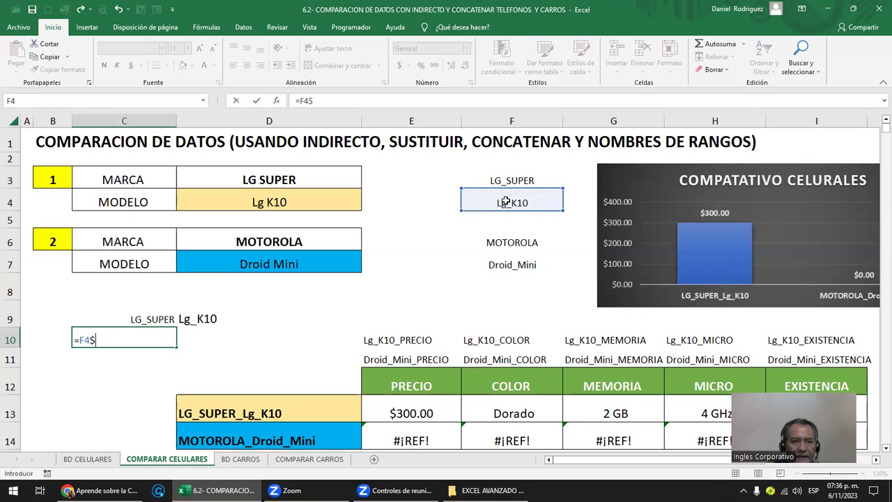
key(BackSpace)
text(&)
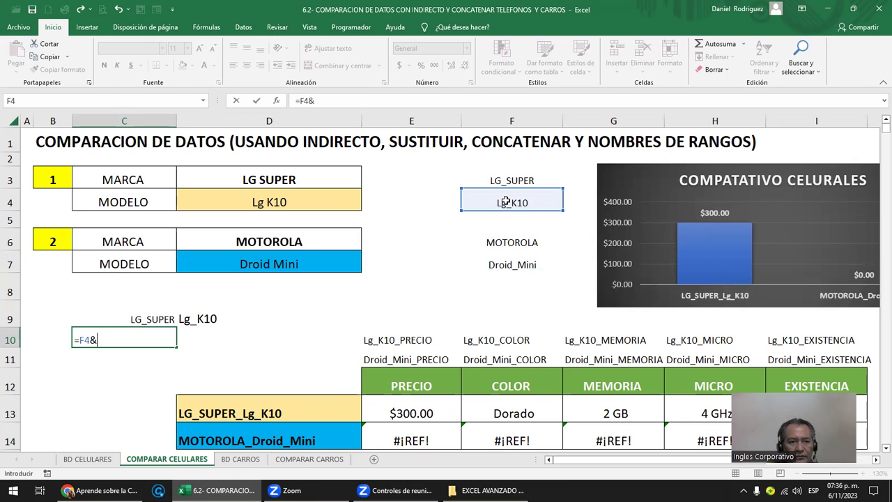
text("_PRECIO)
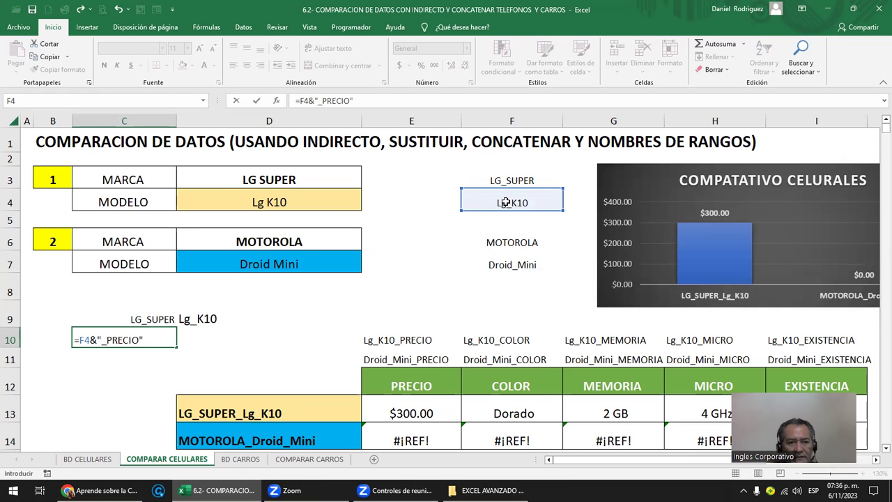
key(Return)
key(Up)
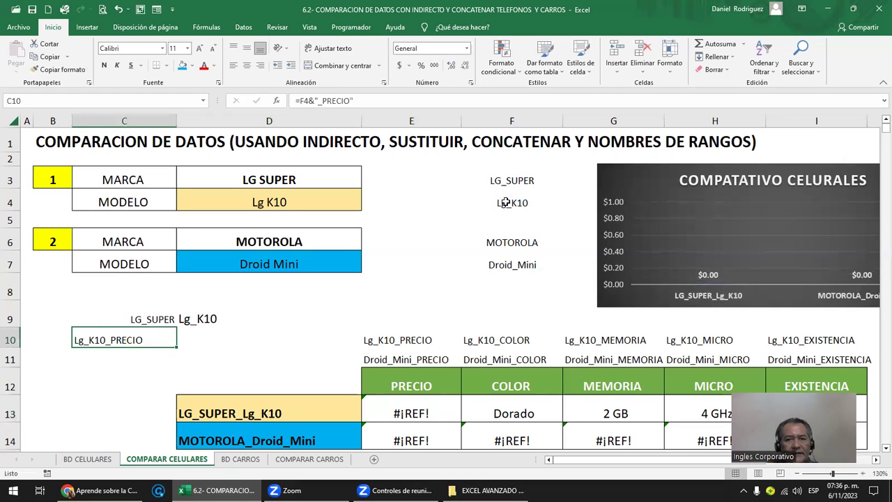
Step: Delete the trailing & C10 part from E13's formula, then review C10's formula without changing it
click(412, 405)
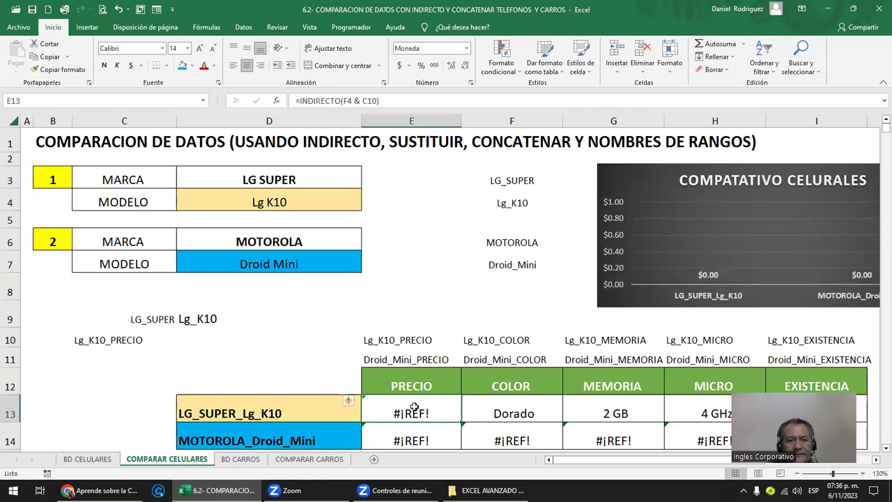
double_click(414, 407)
click(438, 413)
key(Delete)
key(Delete)
key(Delete)
key(Delete)
key(Delete)
key(Delete)
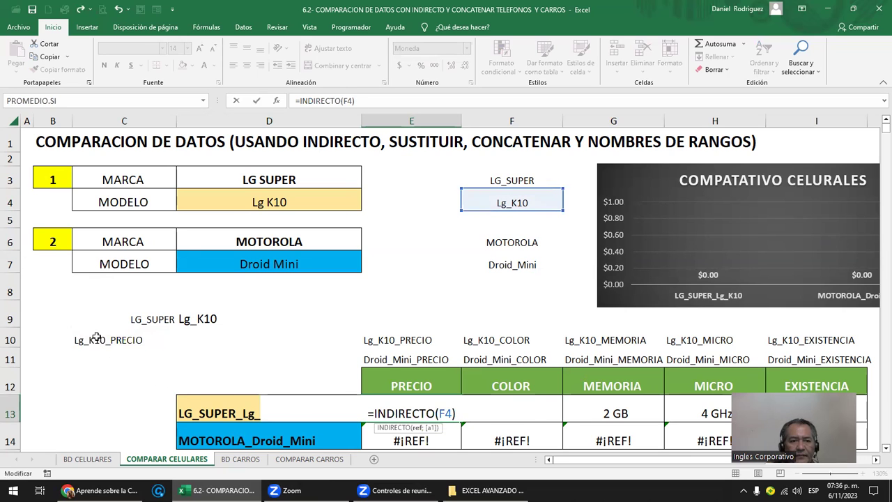
click(97, 339)
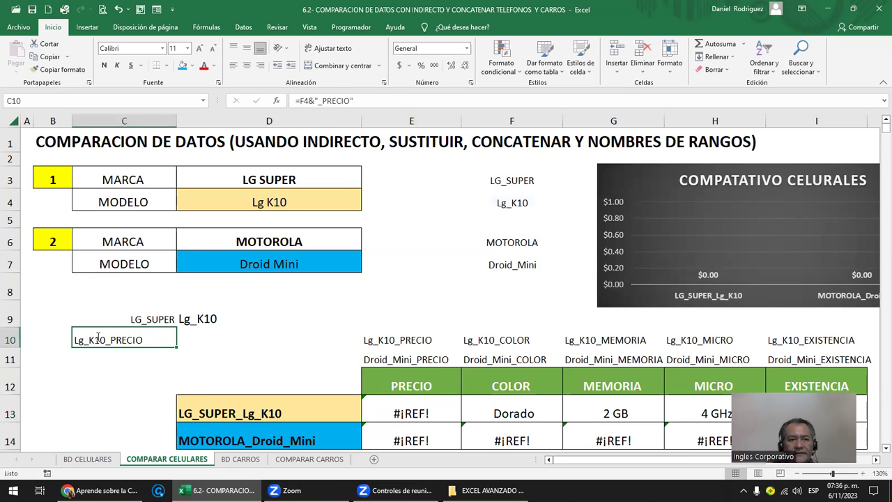
double_click(98, 339)
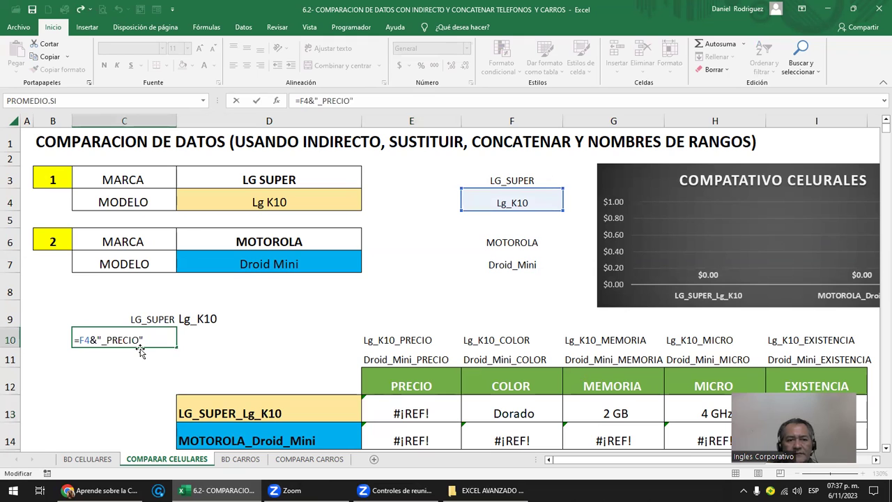
key(Escape)
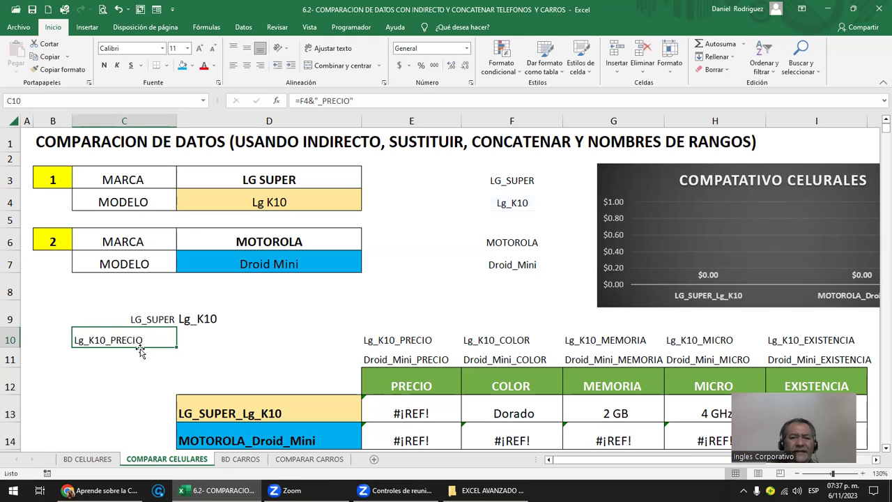
Step: Repoint E13's formula to =INDIRECTO(C10) so it shows $300.00, then recheck E13 and C10
double_click(421, 413)
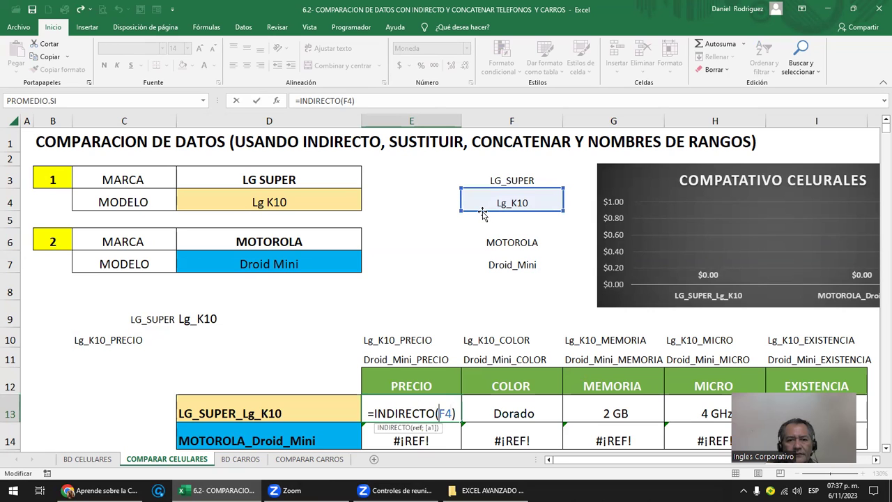
mouse_move(479, 211)
mouse_down()
mouse_move(370, 263)
mouse_move(94, 339)
mouse_up()
key(Return)
key(Up)
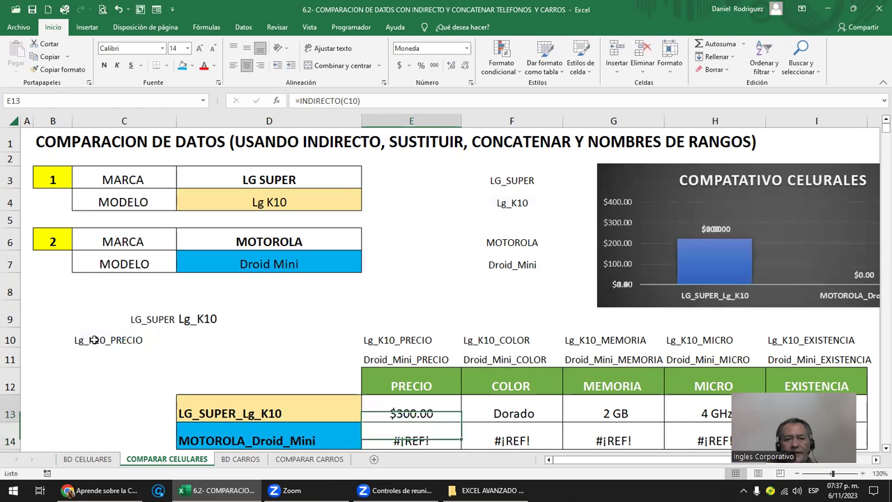
key(F2)
key(Escape)
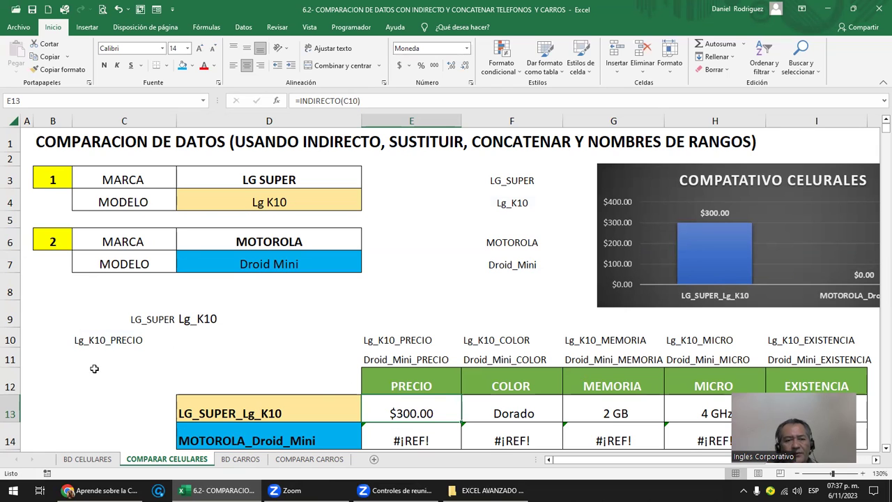
click(112, 343)
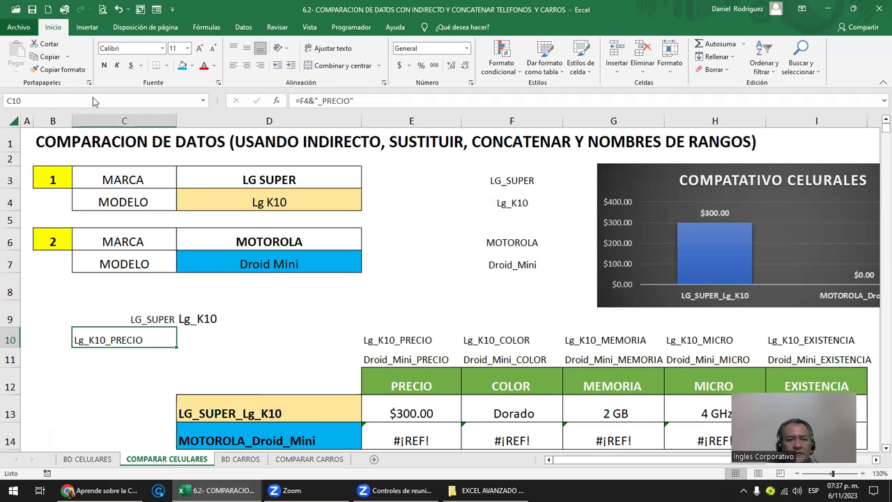
Step: Open the 6- COMPARACION workbook from the EXCEL AVANZADO 7 PM course folder
key(alt+Tab)
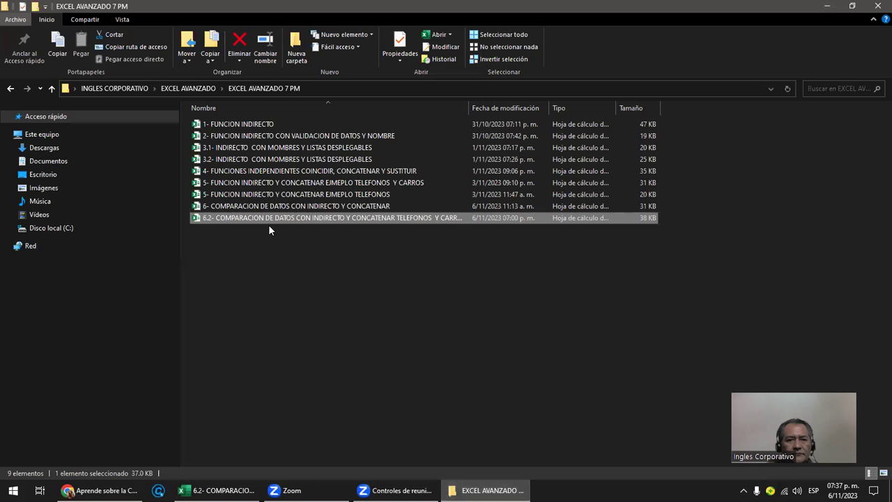
click(254, 209)
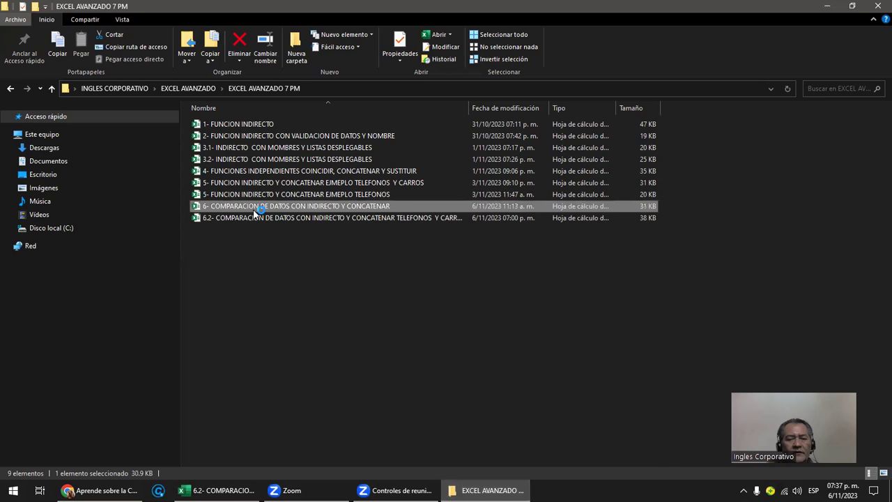
double_click(255, 210)
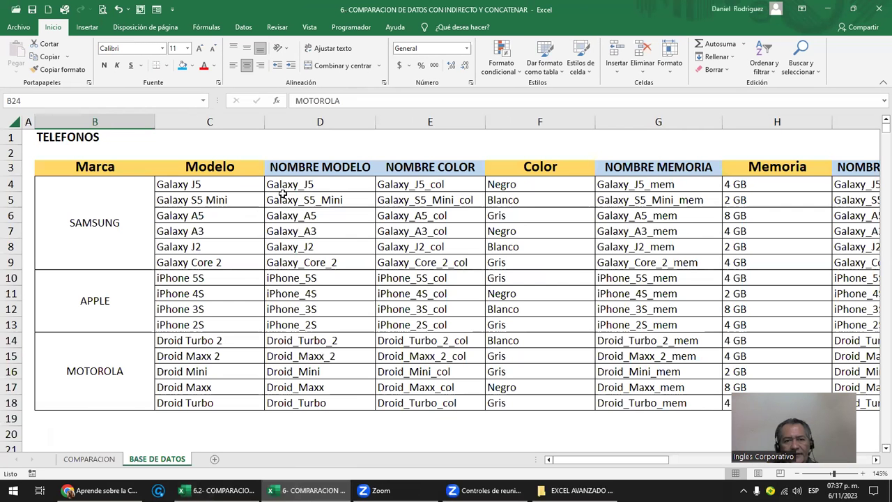
drag(293, 184, 322, 401)
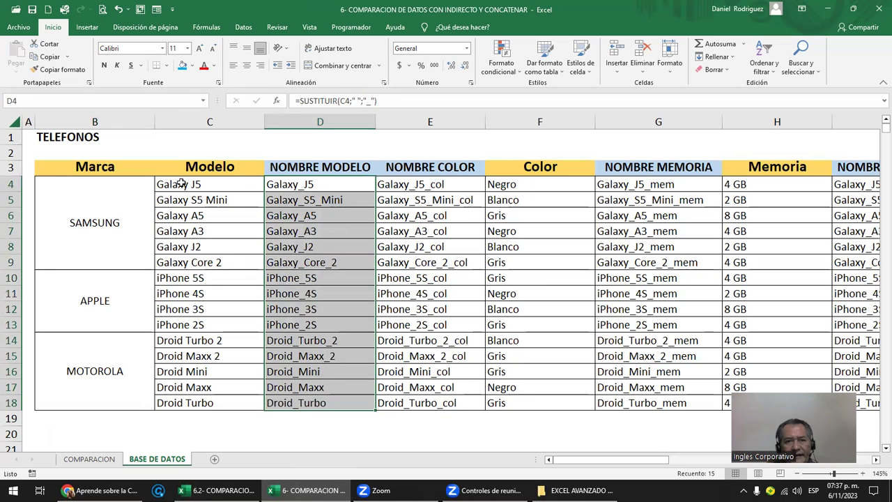
click(309, 184)
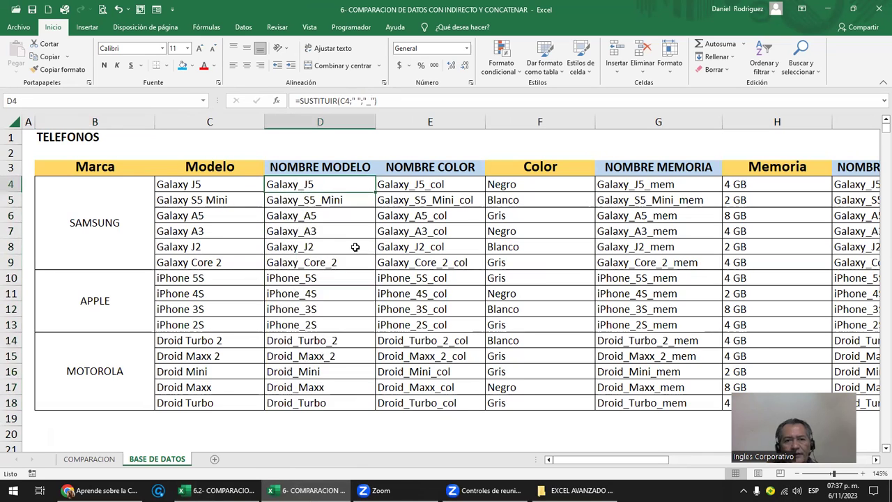
ctrl+scroll(363, 251, up, 3)
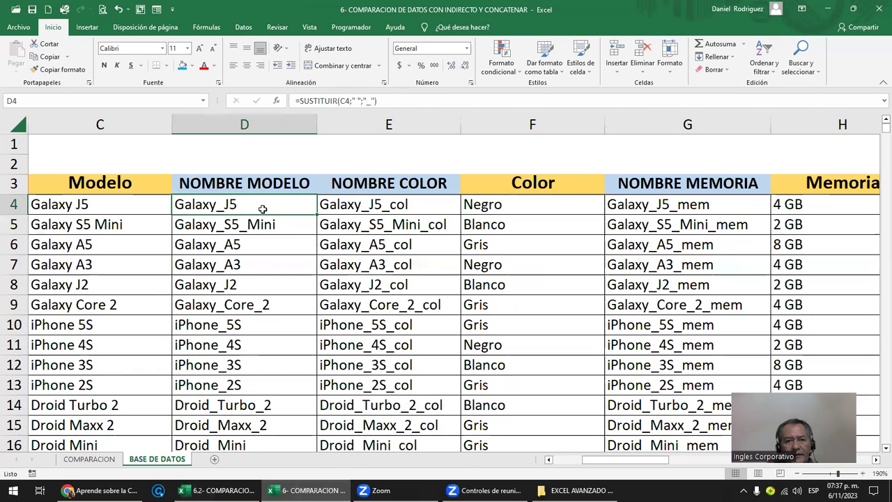
drag(257, 206, 286, 225)
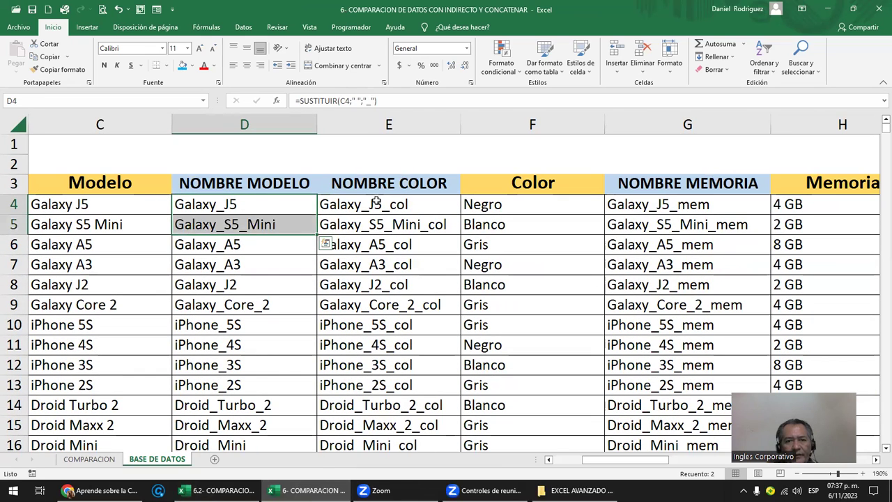
drag(369, 203, 380, 226)
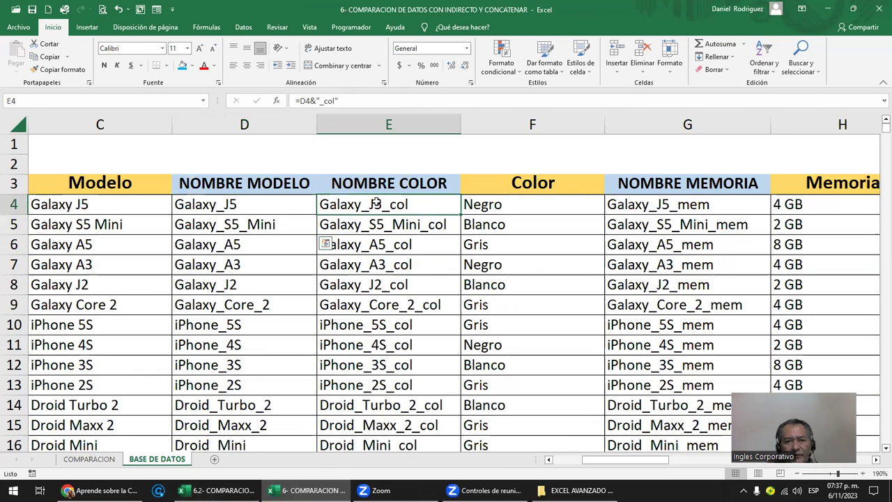
click(673, 205)
scroll(529, 268, down, 2)
scroll(529, 268, down, 1)
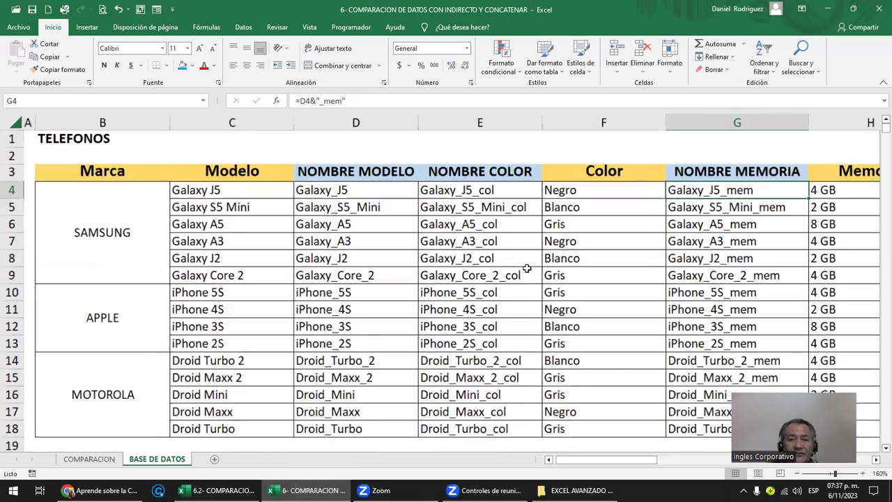
scroll(528, 269, down, 1)
scroll(527, 269, down, 1)
scroll(527, 268, down, 1)
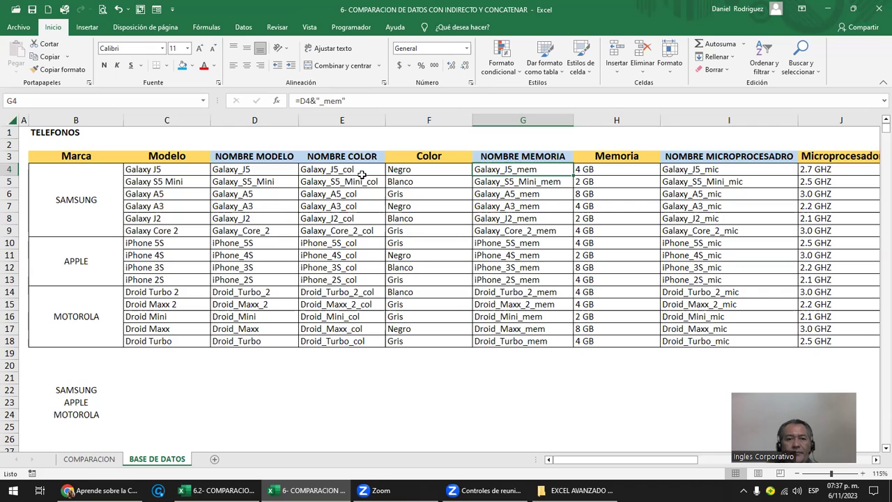
click(342, 179)
click(342, 170)
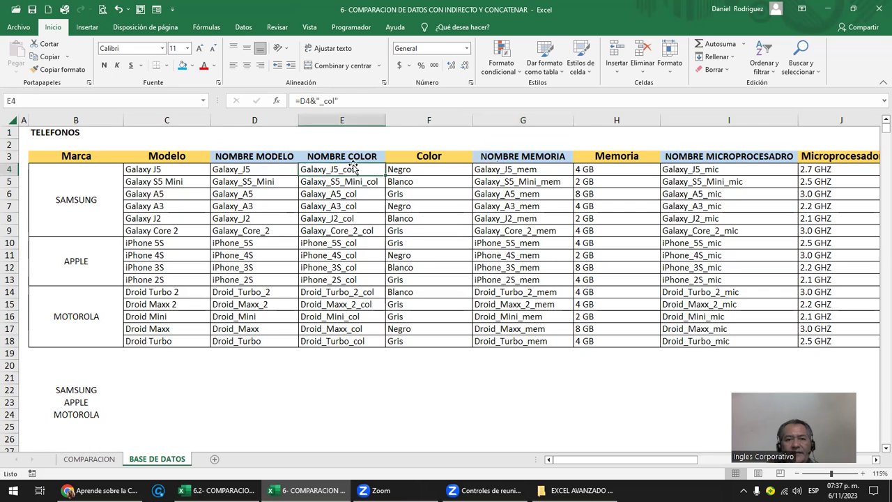
click(326, 390)
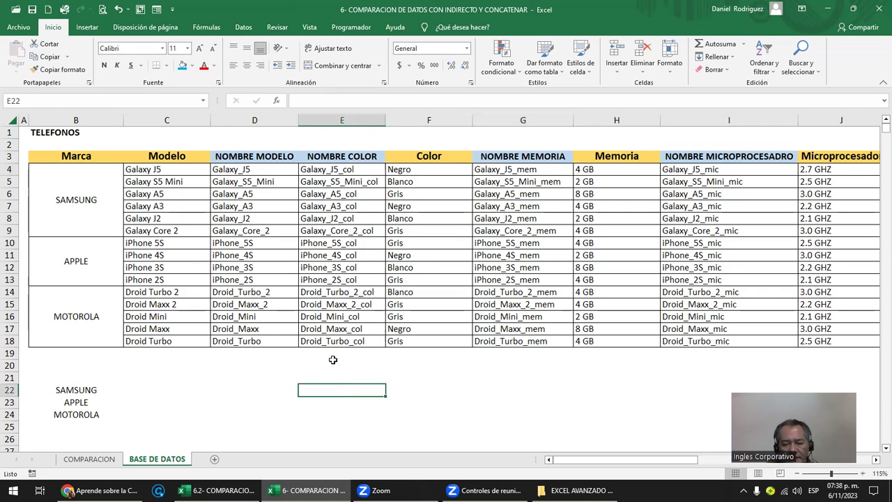
Step: Enter =INDIRECTO(E4) in E22 so it returns Negro, the Galaxy J5's colour
text(=INDI)
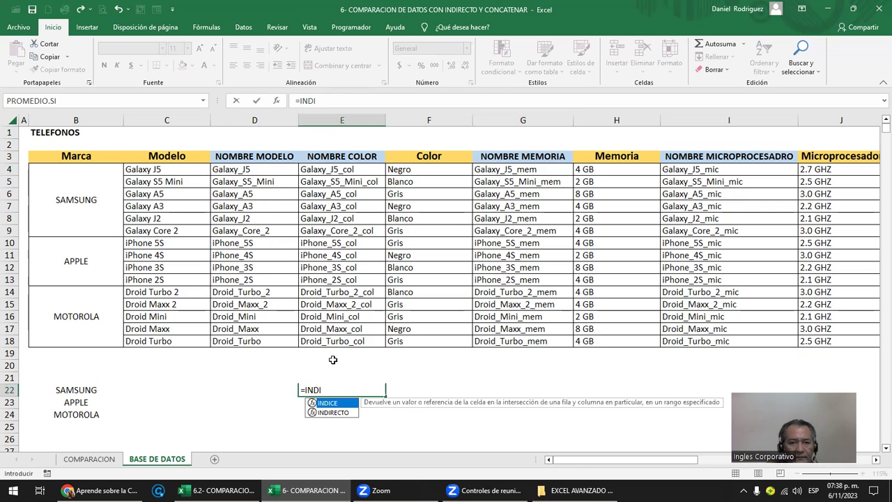
text(RECTO()
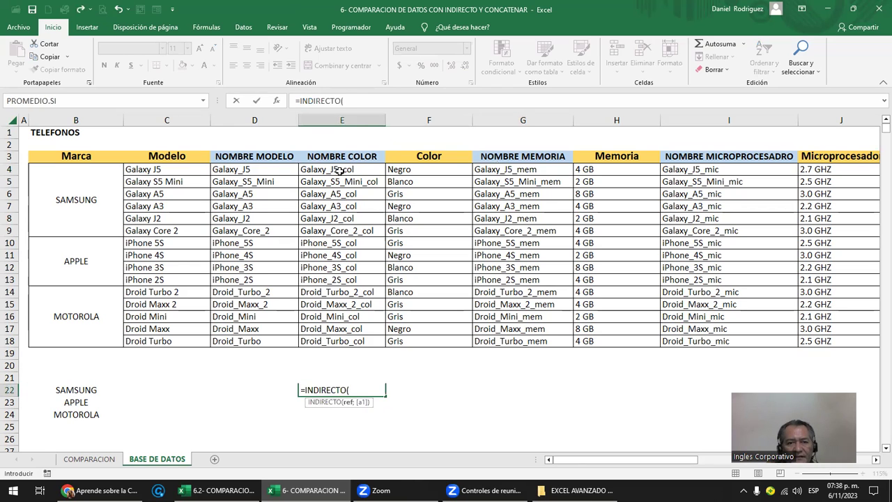
click(338, 171)
text())
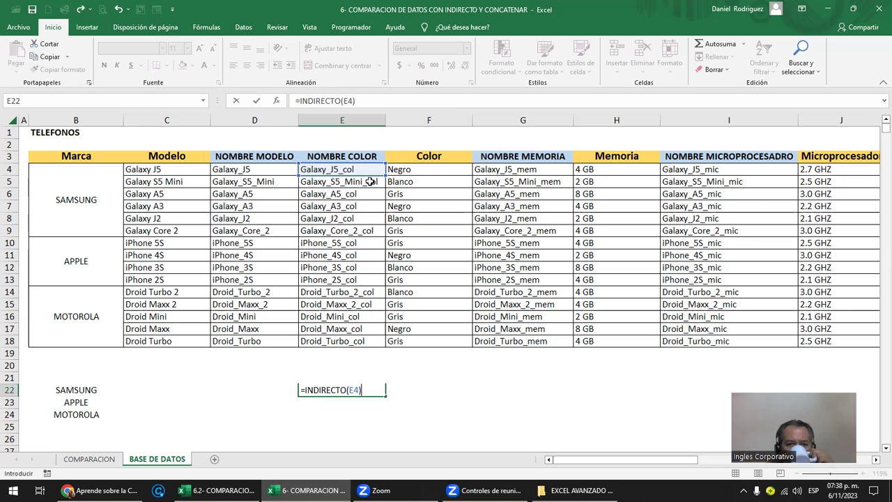
key(Return)
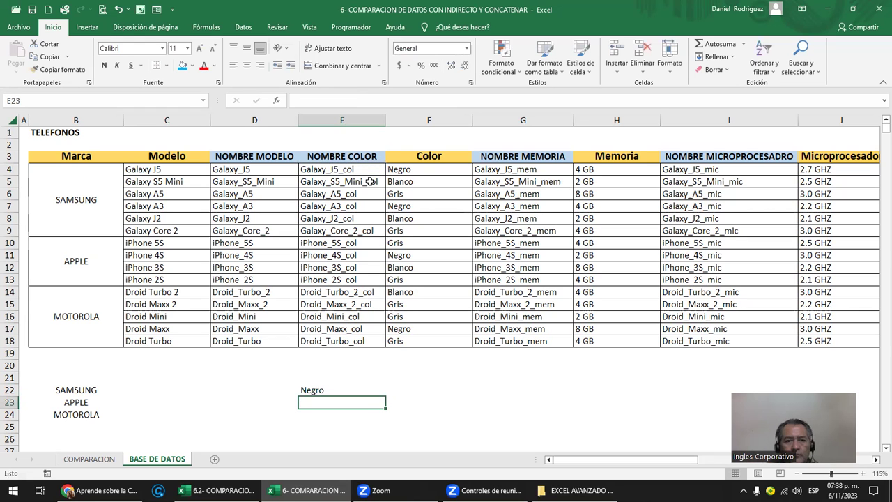
ctrl+scroll(371, 182, up, 1)
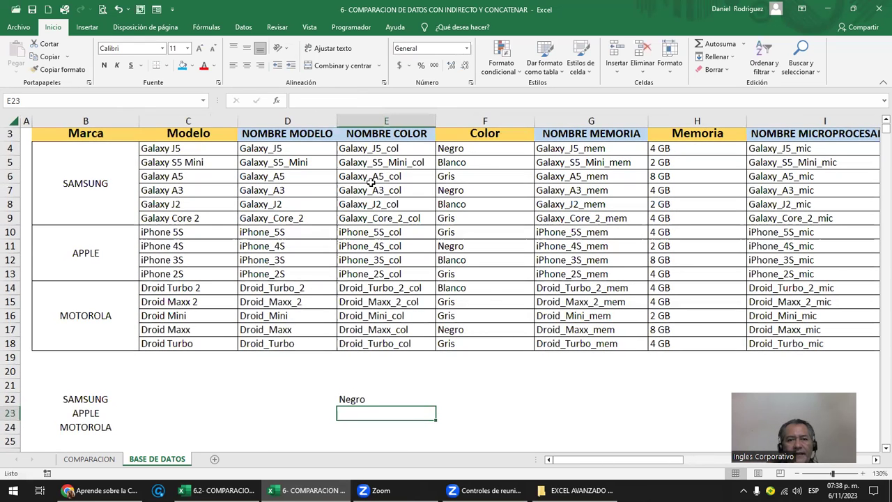
Step: Review the Galaxy J5 name cells in row 4, including Galaxy_J5_col, and E22's formula, leaving E22 unchanged
click(392, 149)
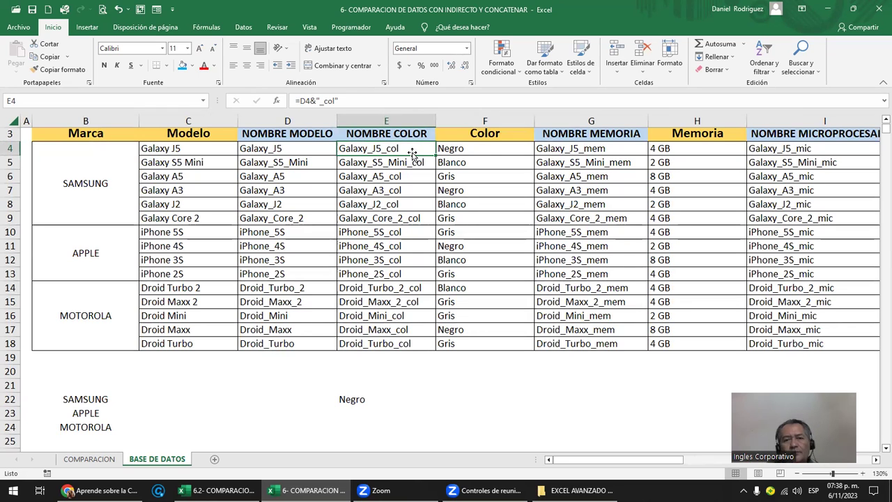
click(482, 148)
scroll(483, 167, up, 1)
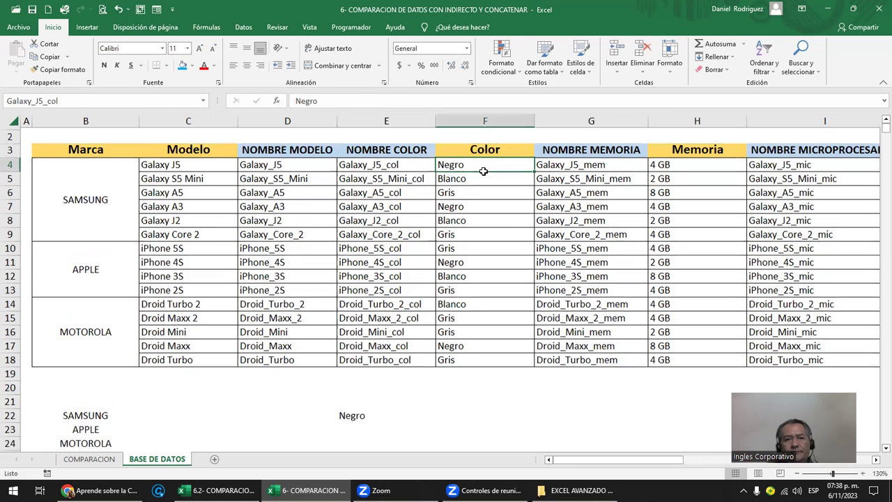
scroll(483, 171, up, 1)
click(159, 176)
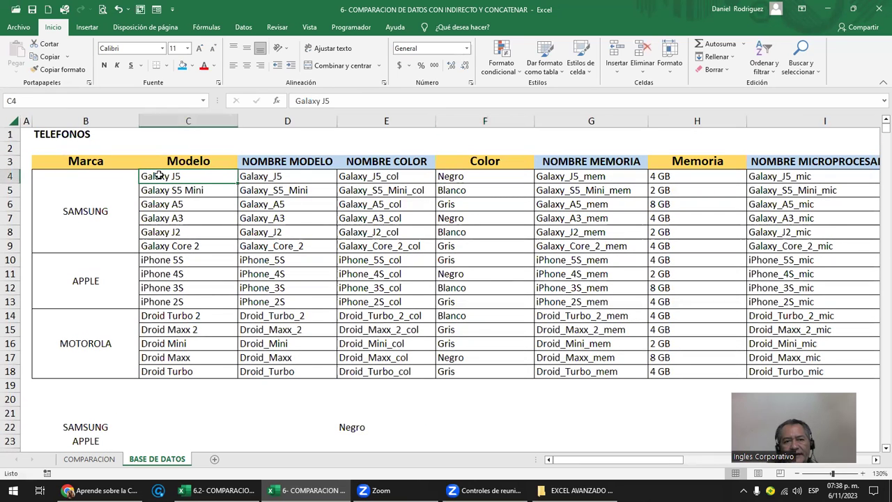
drag(159, 176, 451, 179)
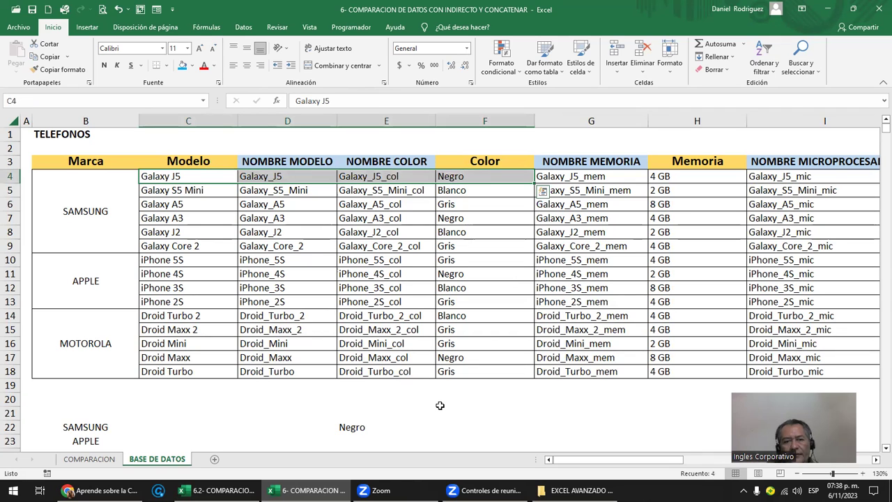
click(428, 423)
double_click(429, 425)
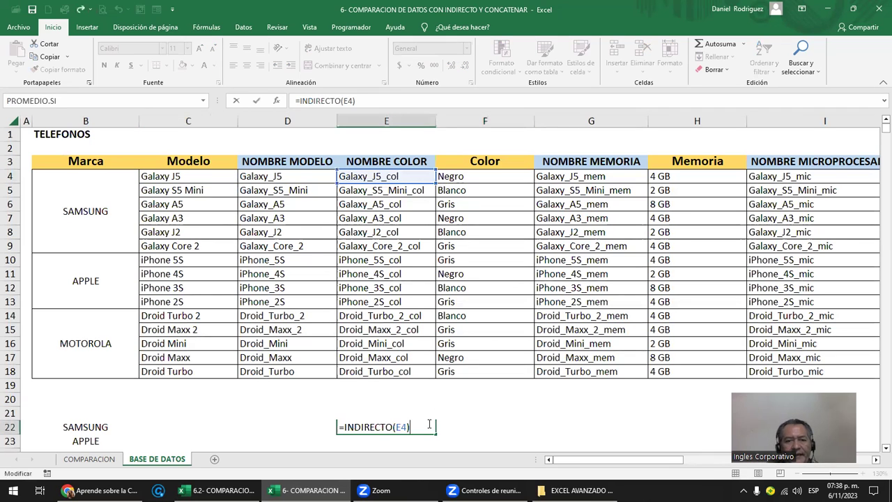
key(BackSpace)
key(BackSpace)
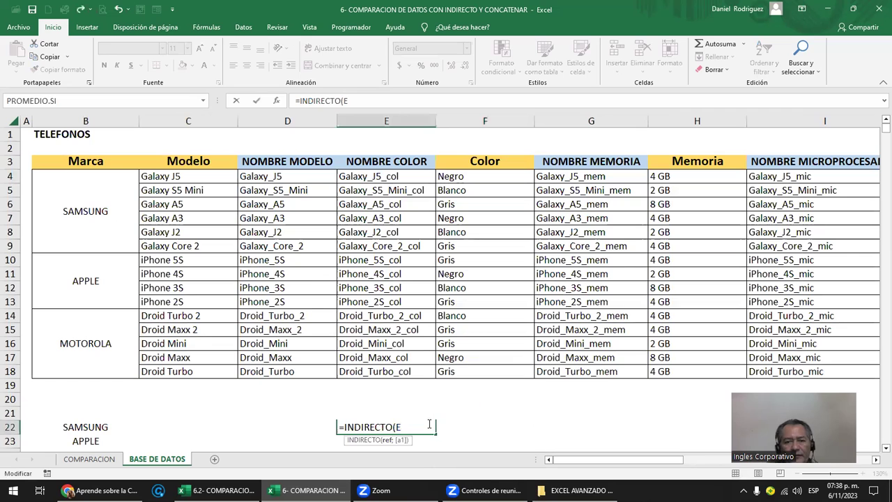
key(Escape)
Step: Copy E22's formula into G22 as =INDIRECTO(G4), returning 4 GB, and confirm H4 is Galaxy_J5_mem
key(ctrl+c)
key(Right)
key(Right)
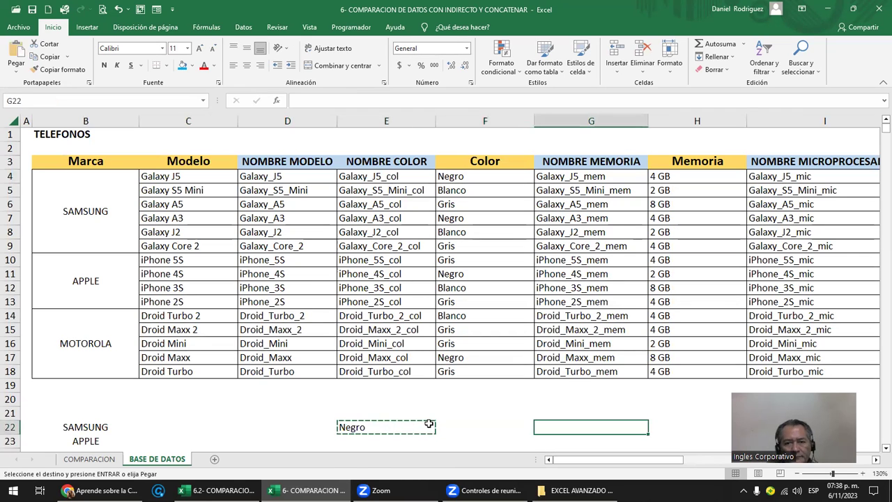
key(ctrl+v)
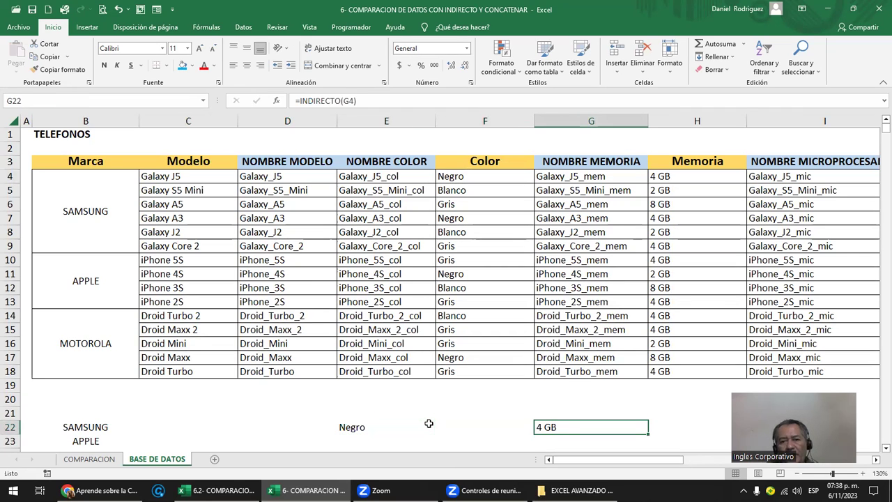
key(F2)
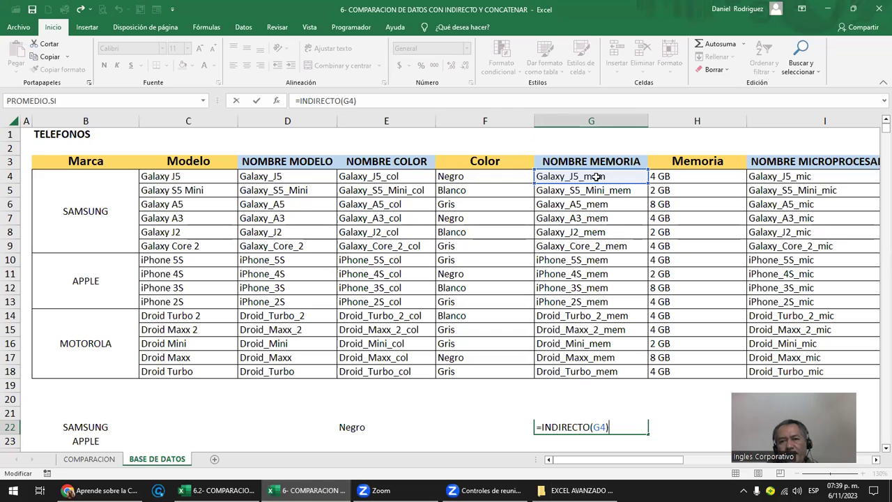
key(ctrl+Return)
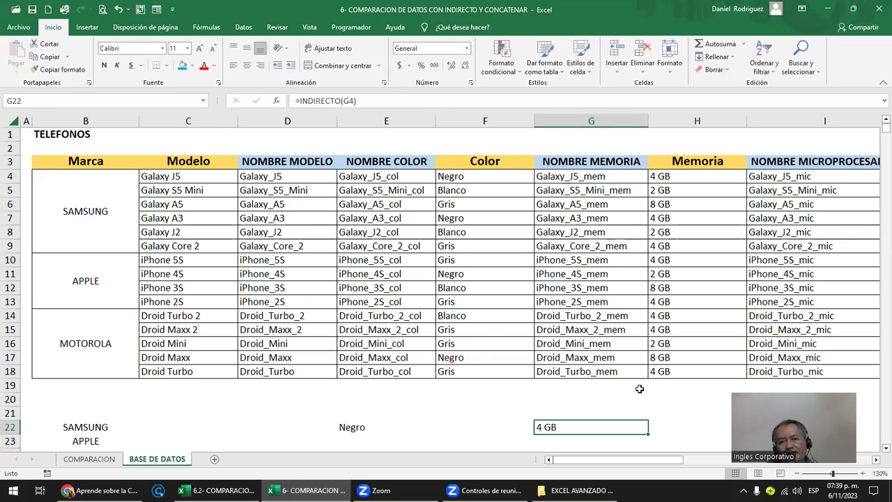
click(688, 180)
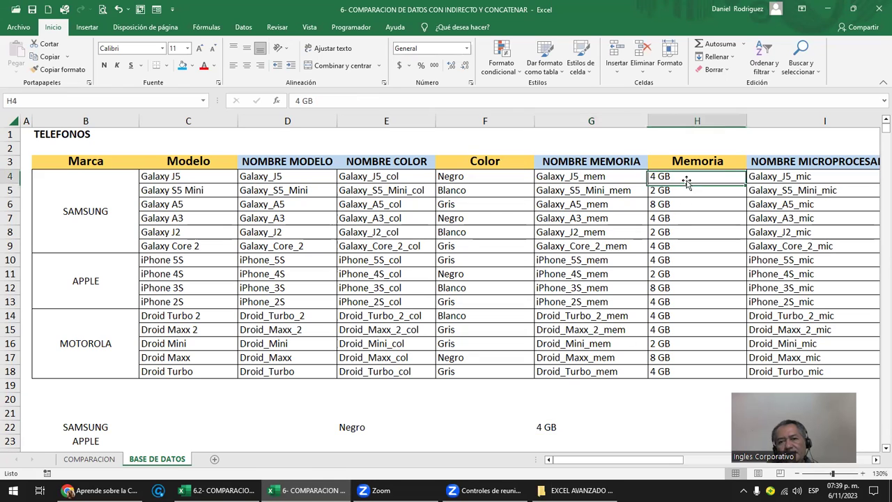
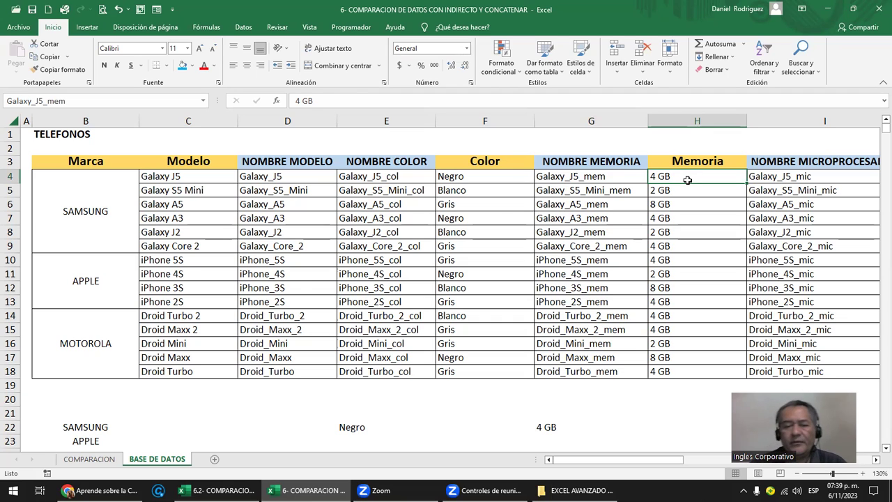
Step: Check the name-building formula in E10 of the 6.2 workbook, then move to the BD CELULARES sheet
click(217, 490)
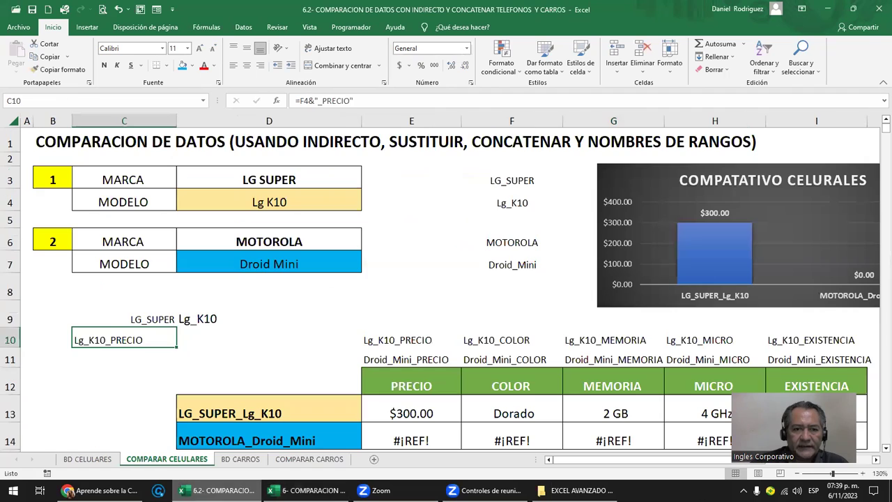
click(289, 273)
click(438, 337)
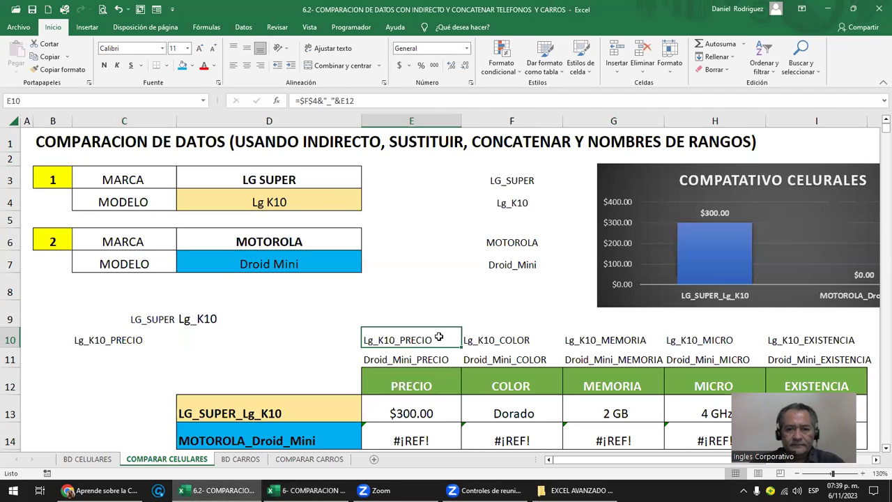
scroll(438, 336, down, 1)
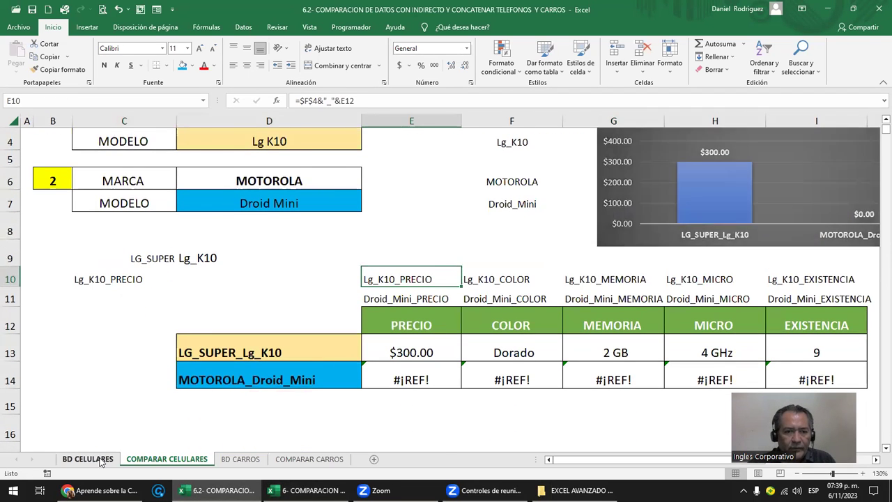
click(97, 460)
click(225, 204)
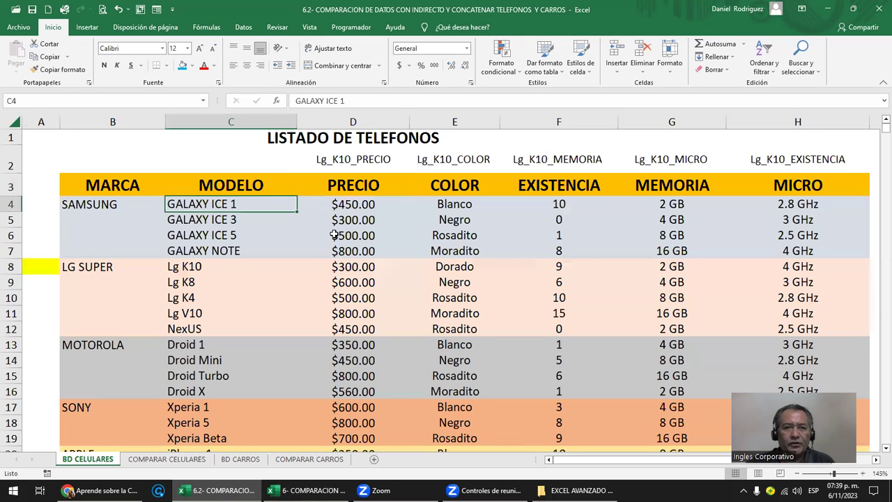
Step: Insert a blank column D between MODELO and PRECIO
click(325, 115)
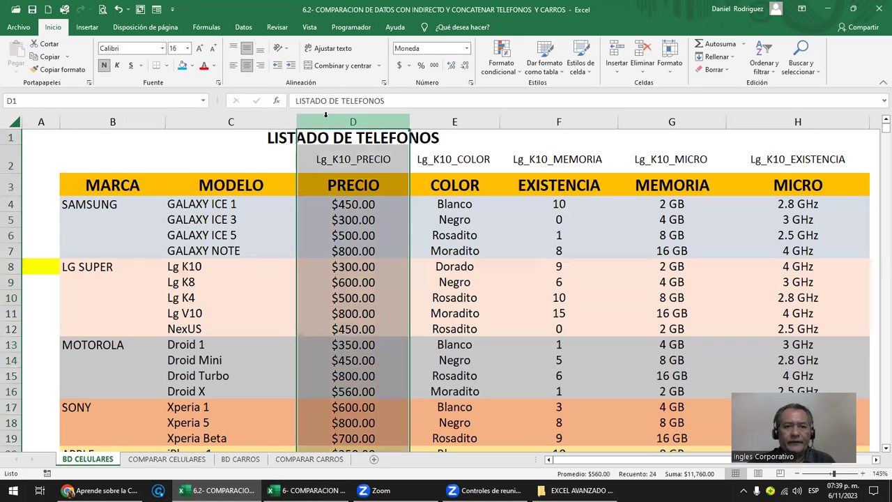
right_click(326, 115)
click(390, 215)
click(339, 181)
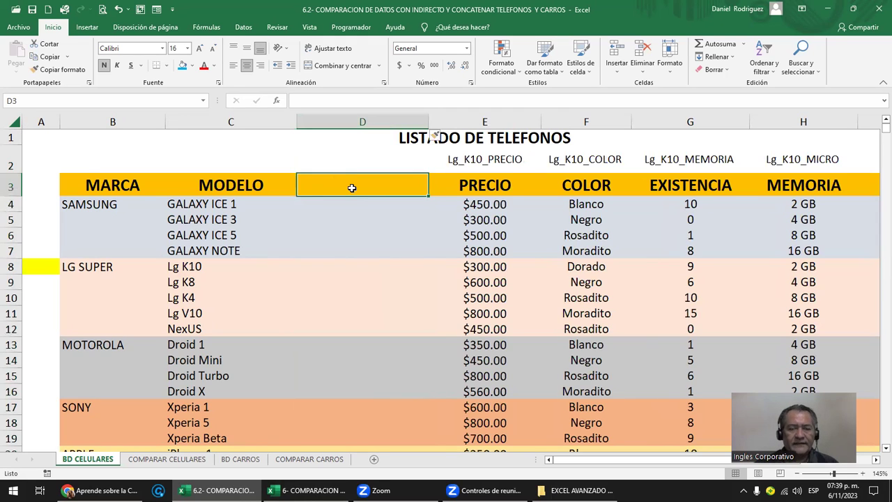
key(Down)
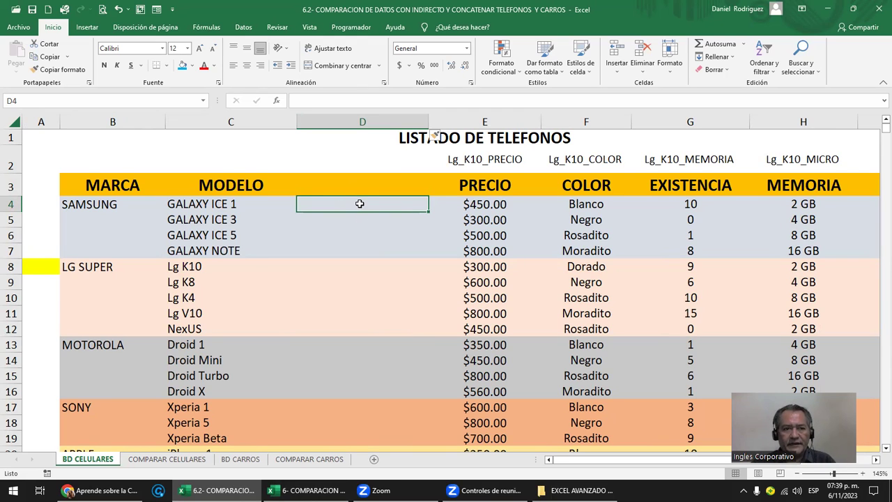
text(=)
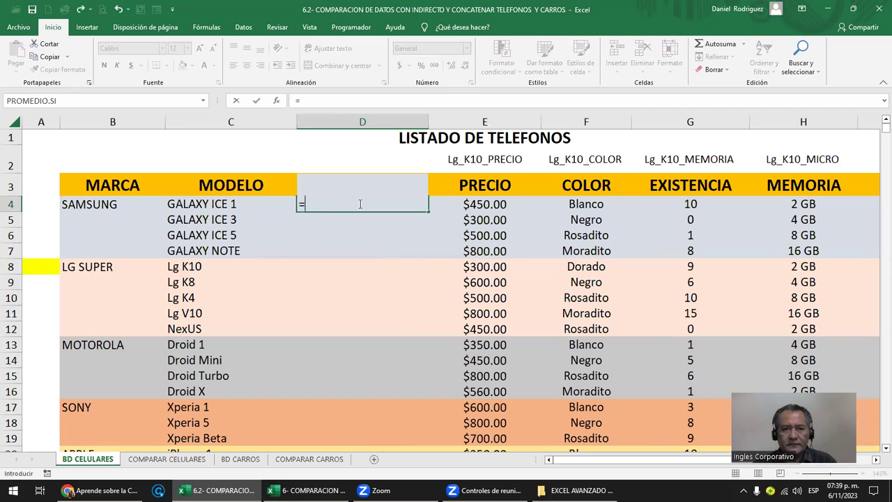
key(Escape)
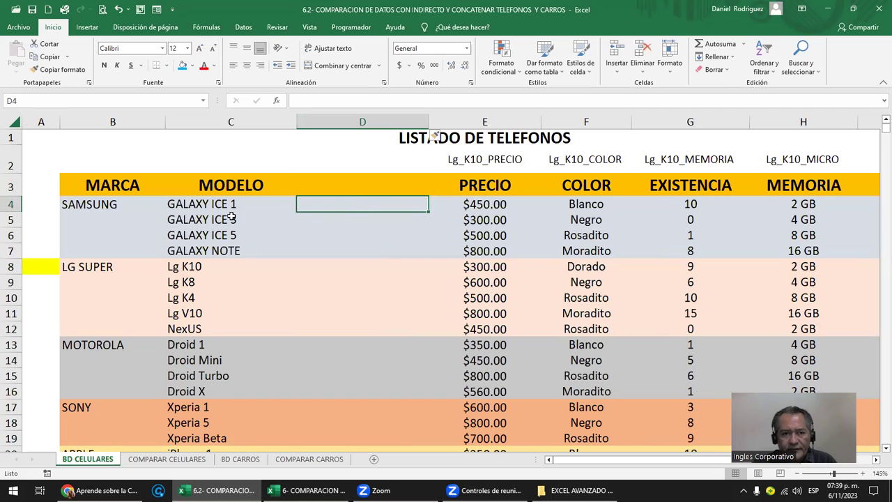
Step: Show the defined names list from the Name Box
click(199, 203)
click(205, 103)
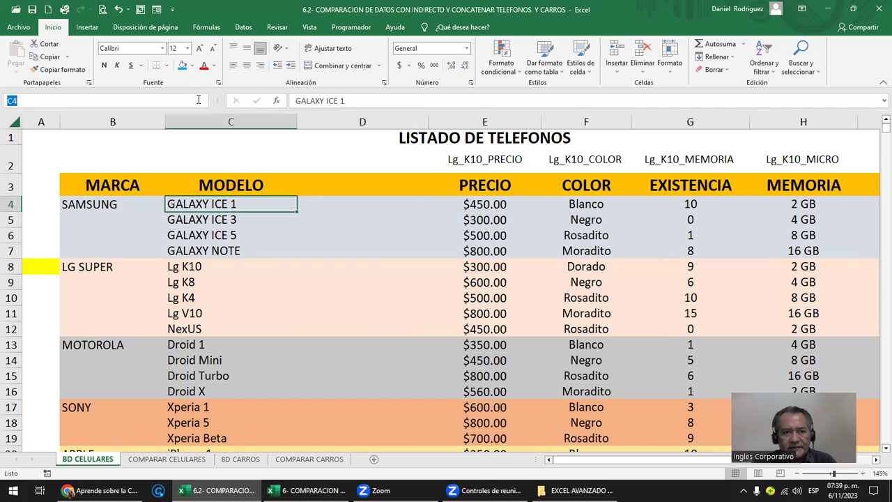
click(203, 102)
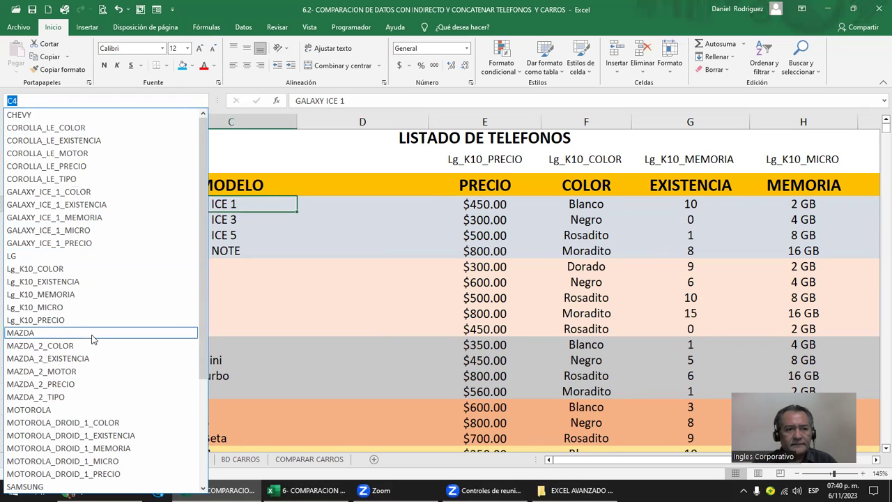
Step: Paste the name GALAXY_ICE_1_COLOR from the Name Box into D4
click(73, 197)
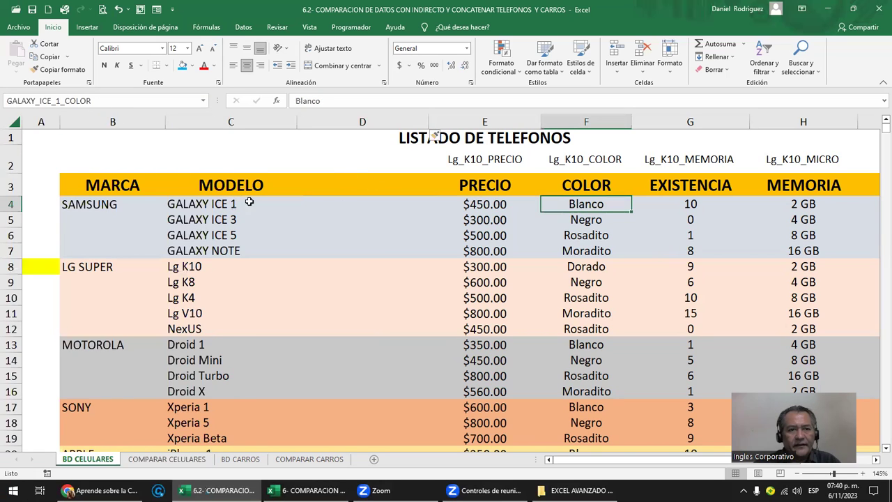
click(72, 102)
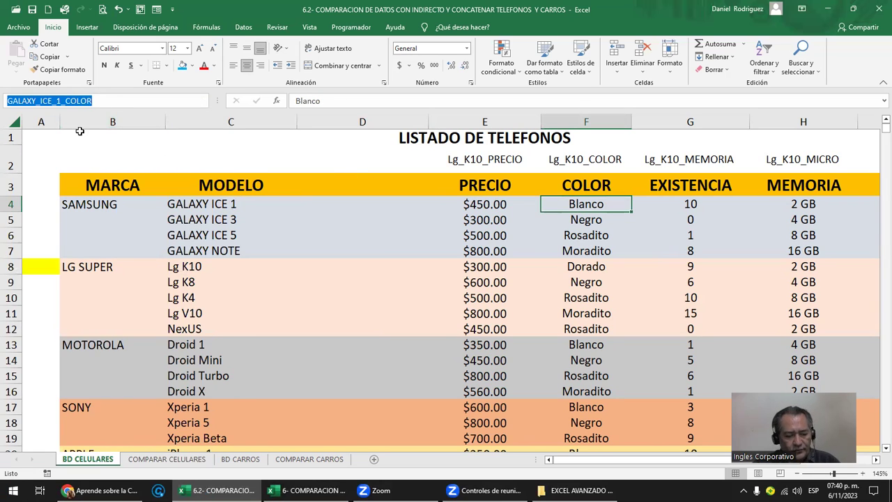
click(363, 202)
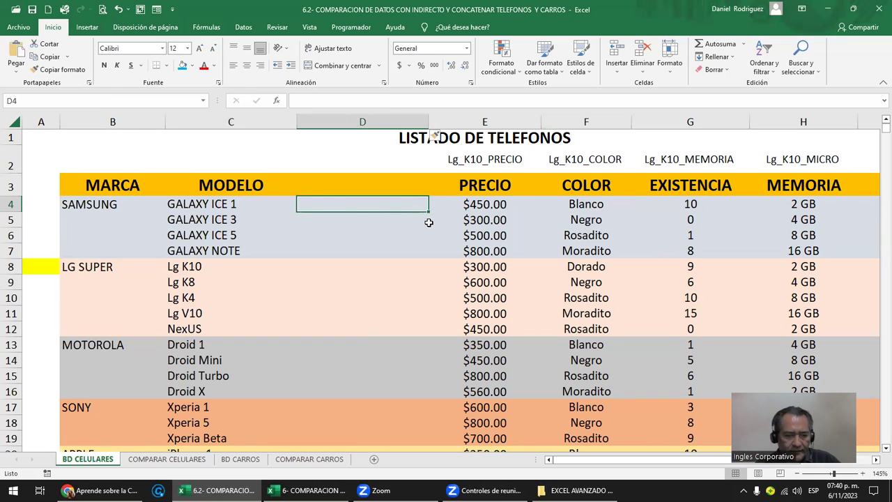
text(GALAXY_ICE_1_COLOR)
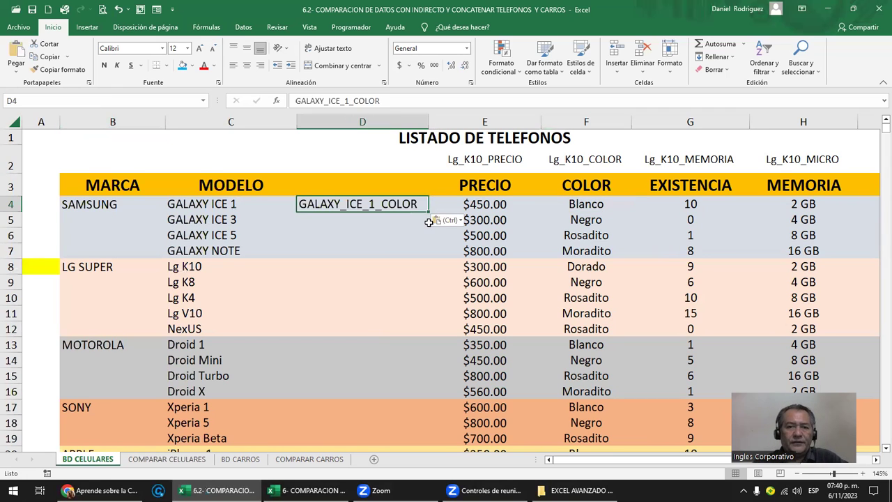
click(371, 231)
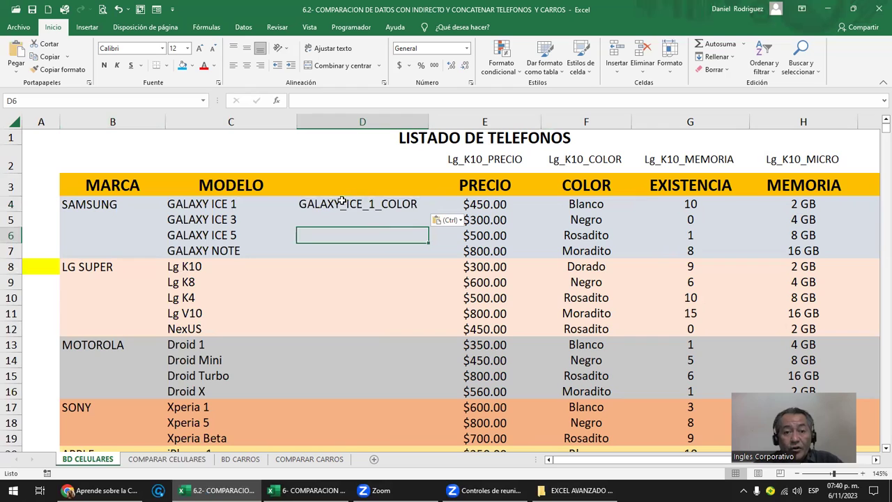
click(353, 201)
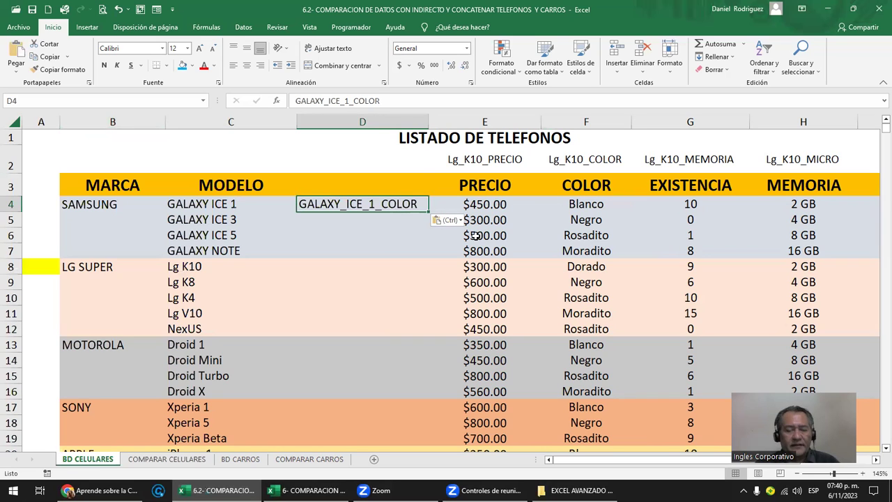
key(F2)
key(BackSpace)
key(BackSpace)
key(BackSpace)
key(BackSpace)
key(BackSpace)
key(Escape)
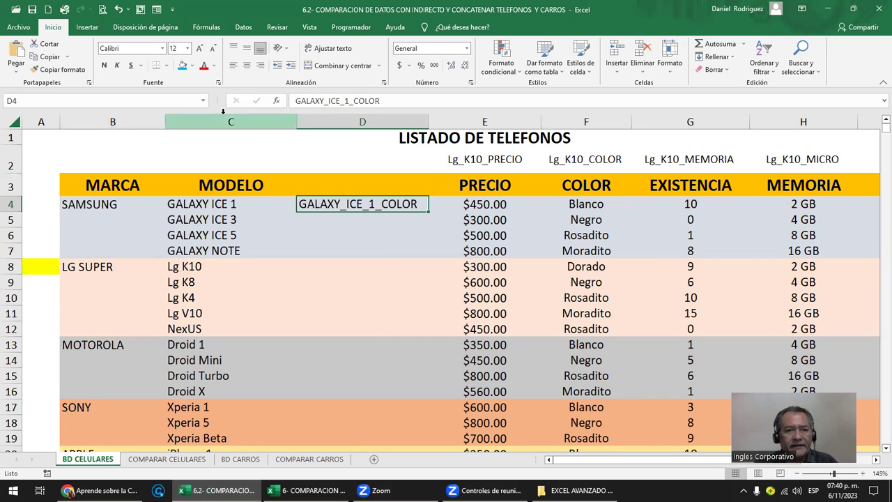
Step: Replace D4's text with the name GALAXY_ICE_1_PRECIO copied from the Name Box
click(202, 102)
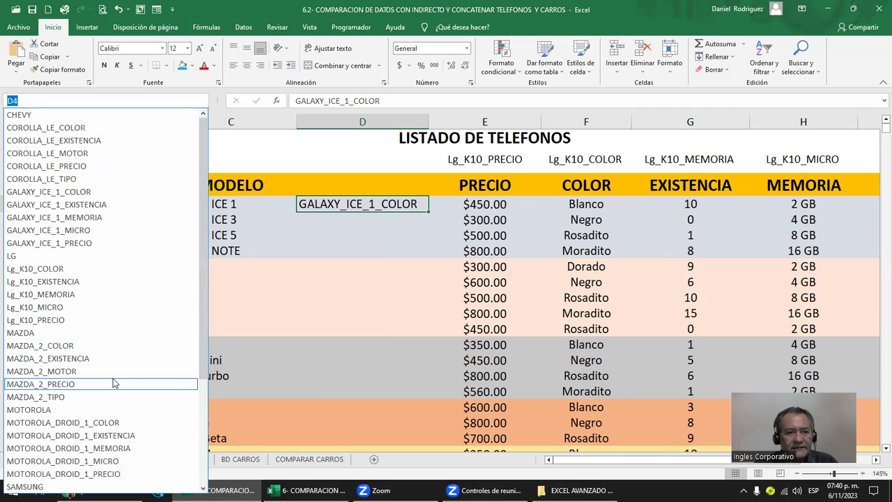
scroll(101, 282, down, 1)
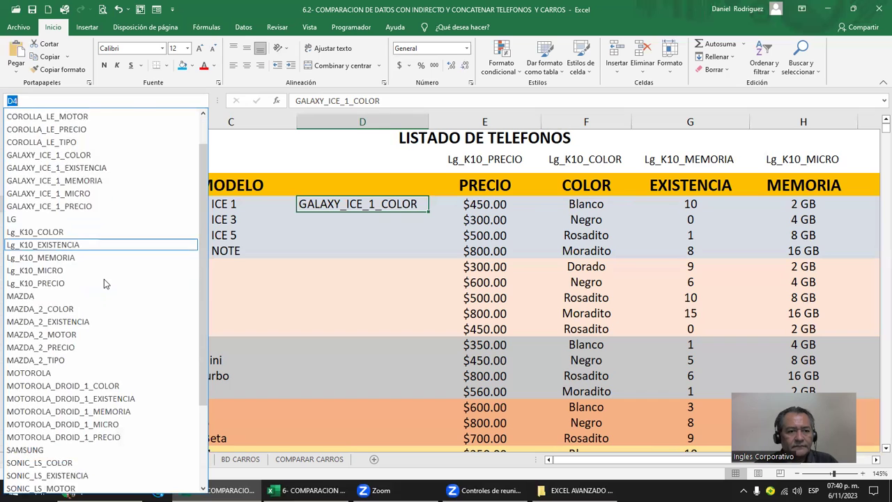
scroll(104, 281, down, 3)
scroll(105, 281, up, 1)
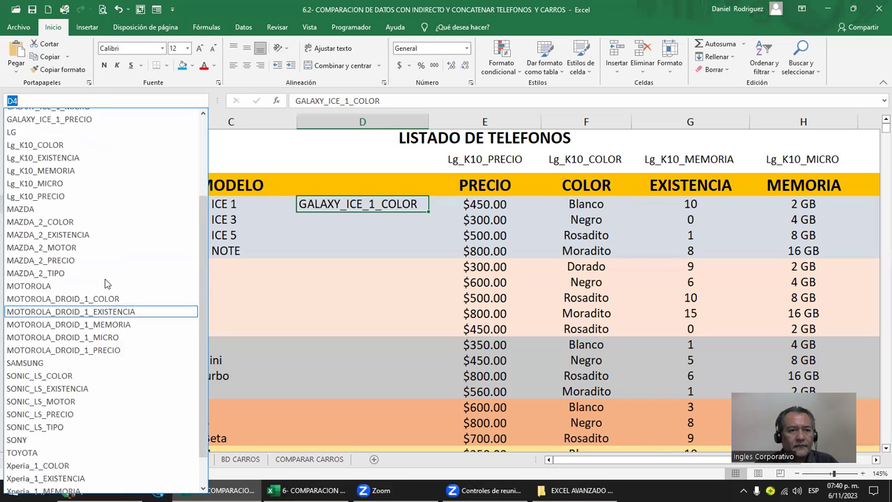
scroll(108, 282, up, 3)
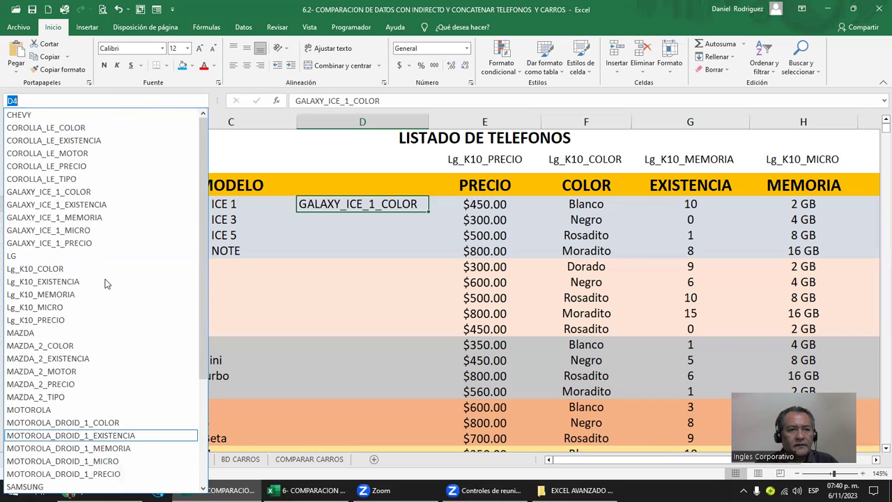
click(97, 243)
click(51, 103)
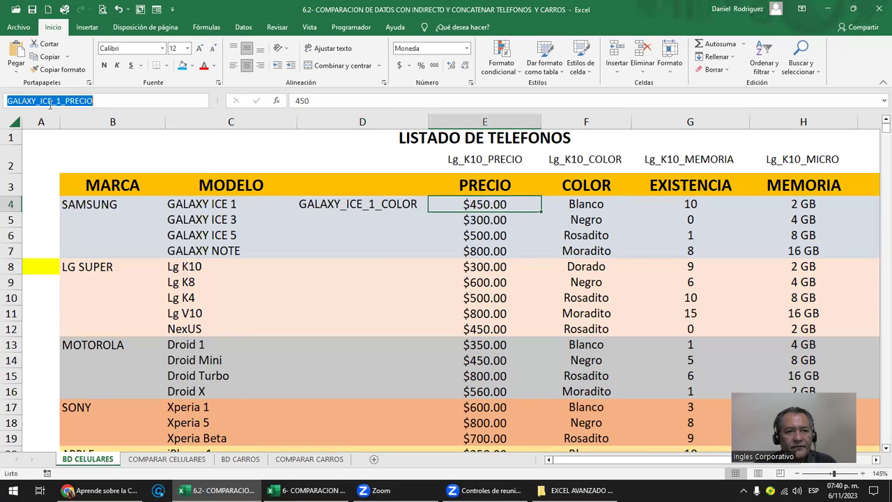
click(347, 206)
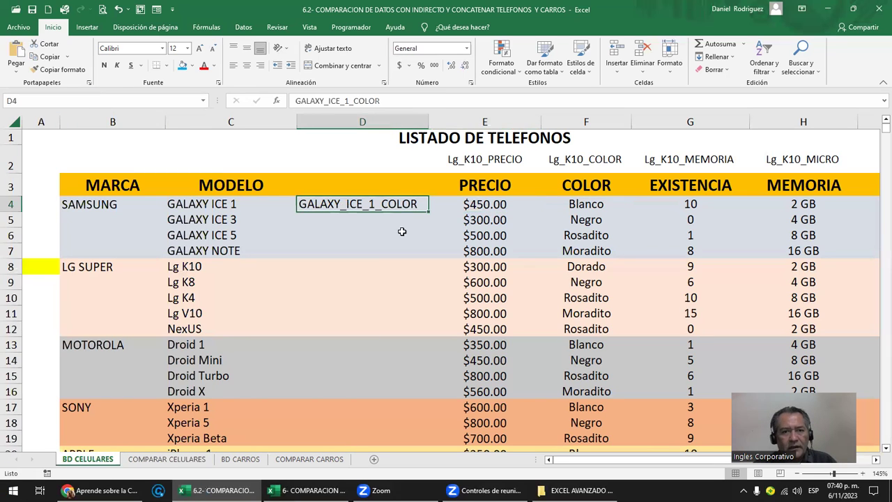
text(GALAXY_ICE_1_PRECIO)
key(Down)
key(Up)
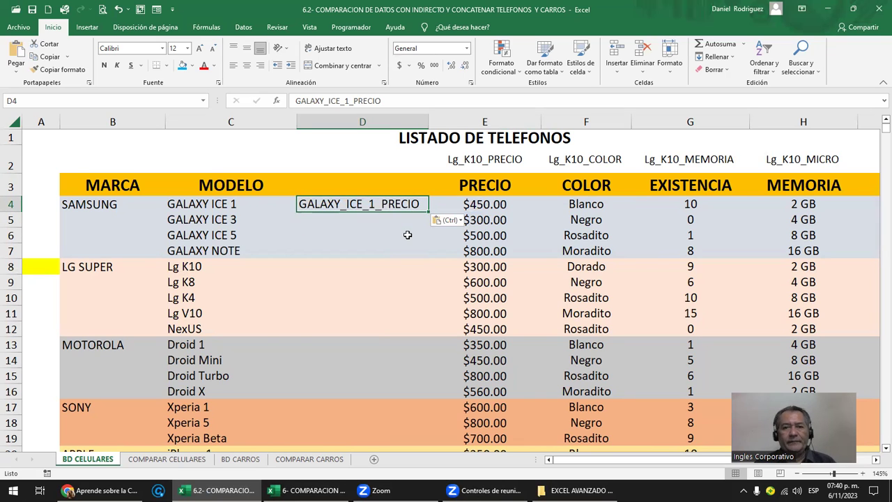
Step: Insert a blank column F between PRECIO and COLOR
click(584, 122)
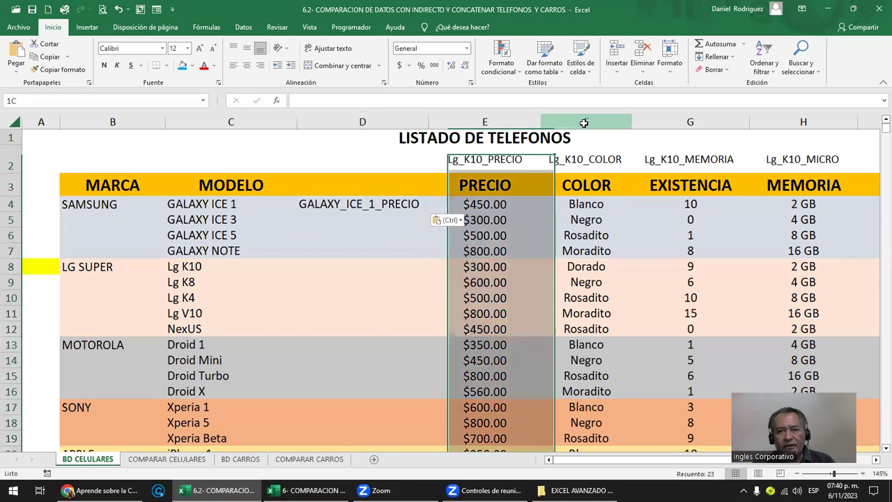
right_click(585, 123)
click(659, 220)
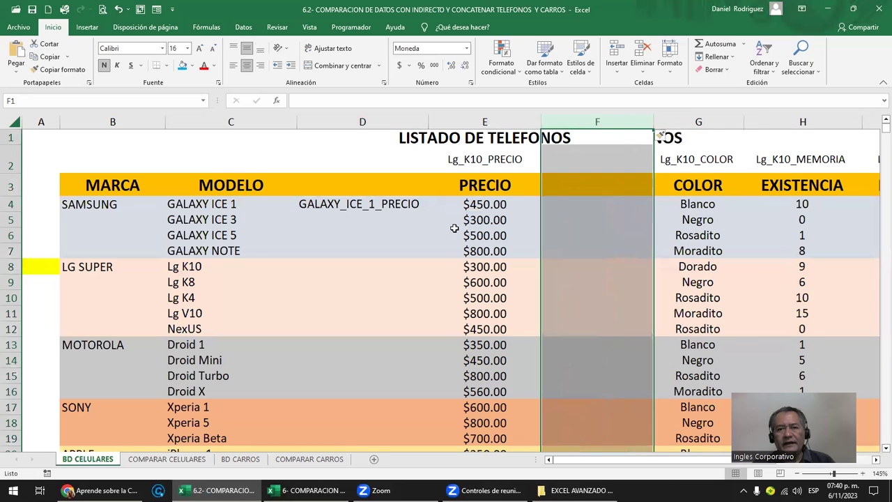
Step: Enter GALAXY_ICE_1_COLOR in F4 and autofit column F
click(380, 204)
key(ctrl+c)
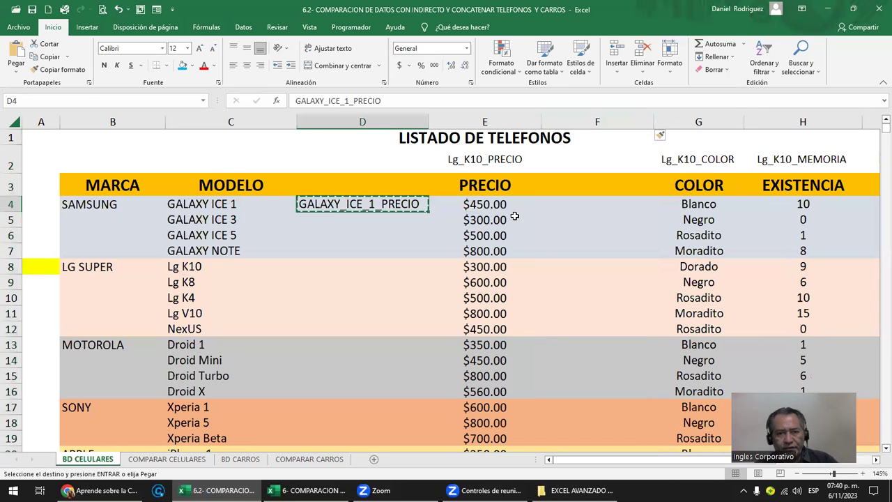
key(Right)
key(Right)
key(ctrl+v)
key(F2)
key(BackSpace)
key(BackSpace)
key(BackSpace)
key(BackSpace)
key(BackSpace)
key(BackSpace)
text(COLOR)
key(Return)
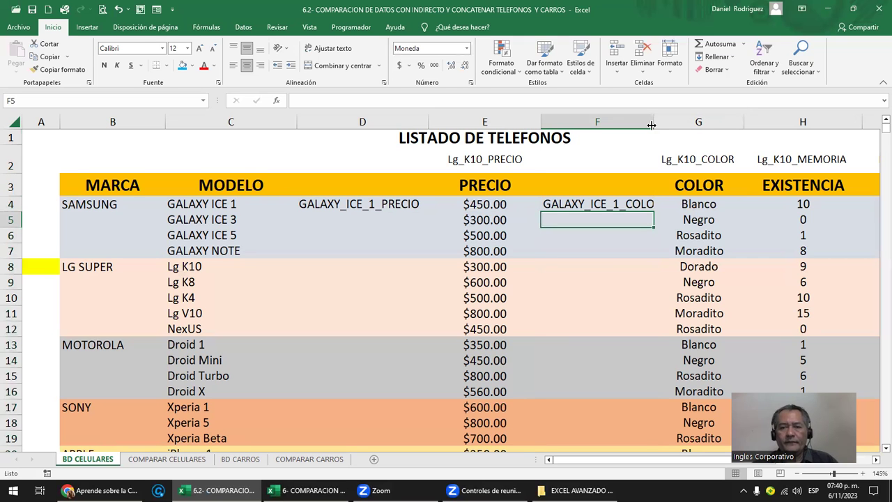
double_click(653, 122)
Step: Insert blank columns before EXISTENCIA, MEMORIA and MICRO
key(Right)
key(Right)
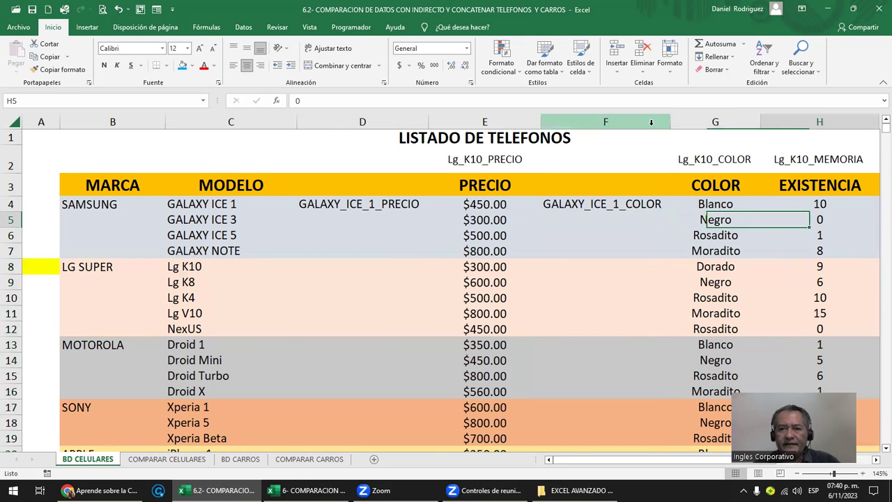
key(Right)
key(Right)
key(Right)
key(Left)
key(Left)
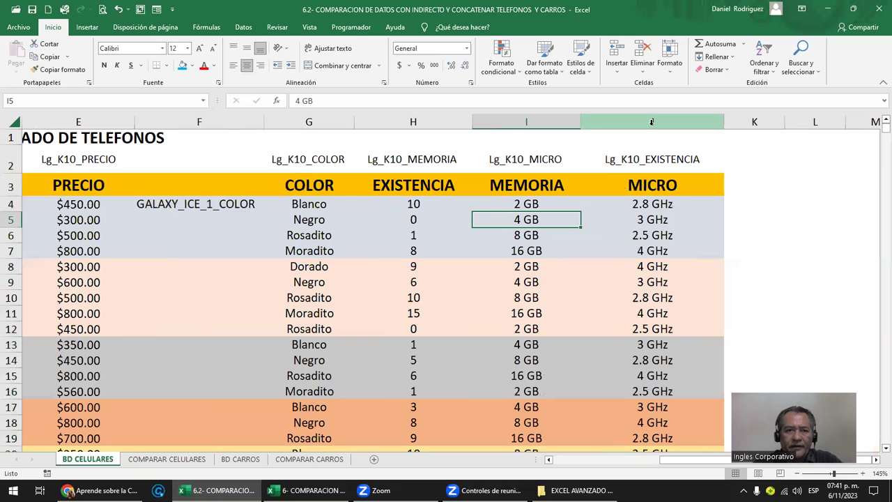
right_click(435, 123)
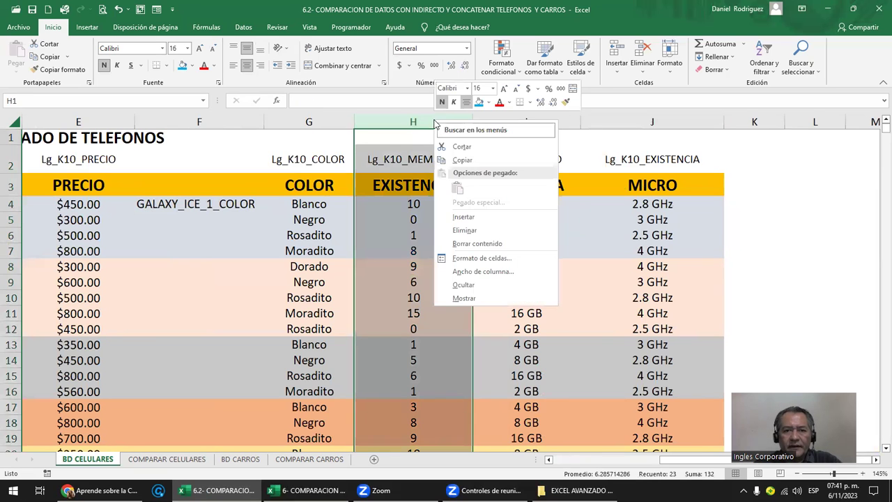
click(480, 215)
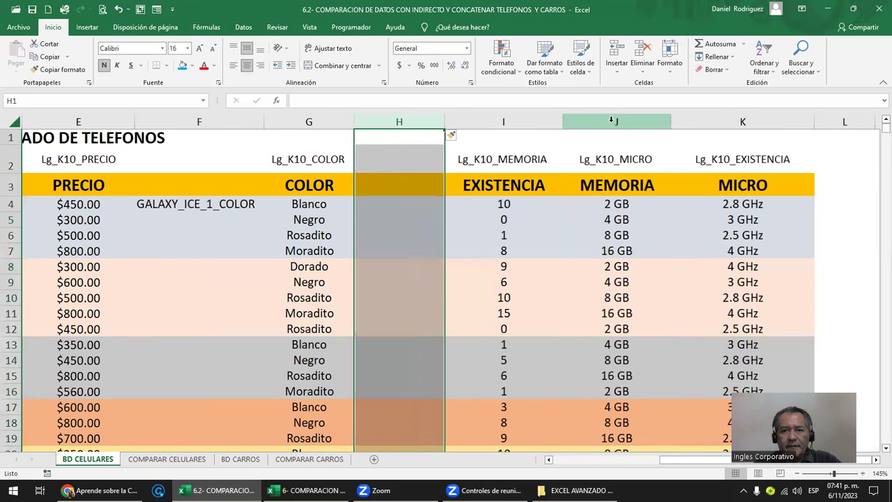
right_click(615, 124)
click(641, 219)
right_click(827, 123)
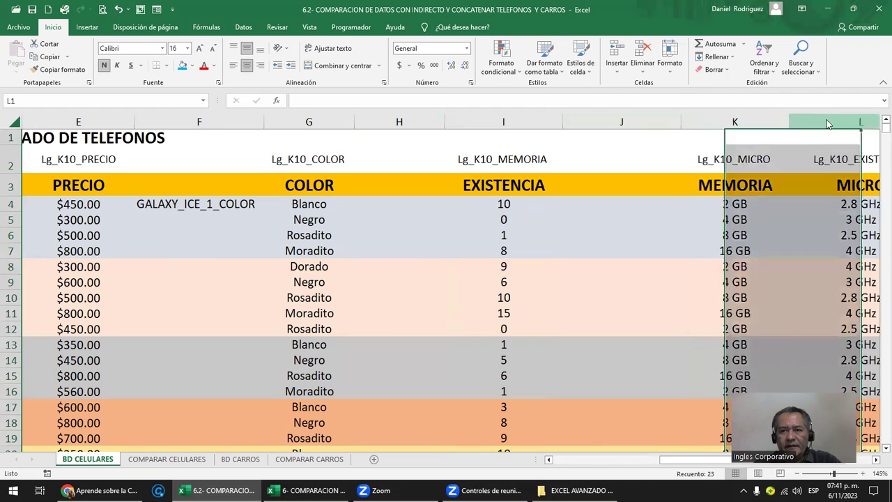
click(757, 217)
scroll(378, 223, right, 4)
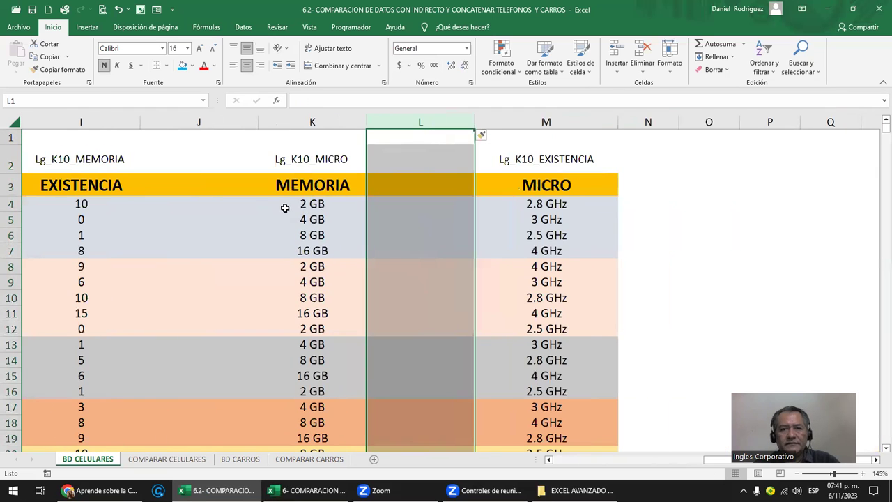
click(299, 202)
key(Left)
key(Left)
key(Left)
key(Left)
key(Left)
key(Left)
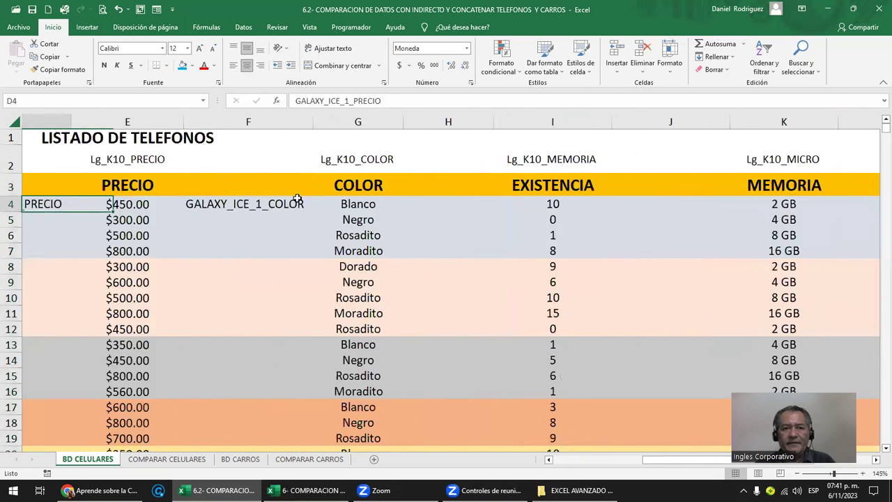
Step: Enter GALAXY_ICE_1_EXISTENCIA in H4 and autofit column H
key(Right)
key(ctrl+c)
key(Right)
key(Right)
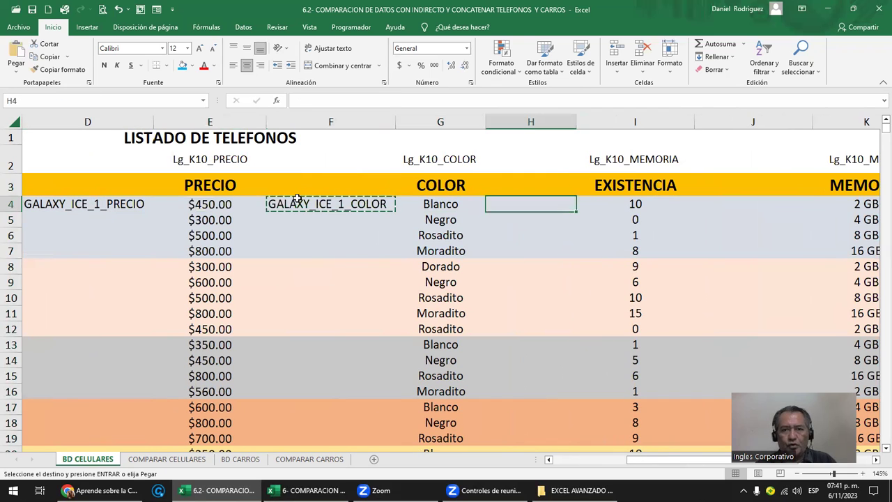
key(ctrl+v)
key(F2)
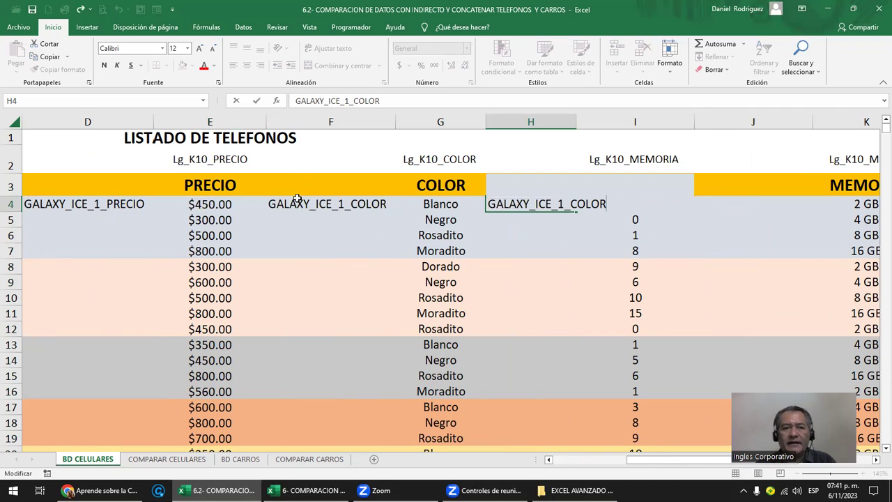
key(Escape)
key(F2)
key(BackSpace)
key(BackSpace)
text(EX)
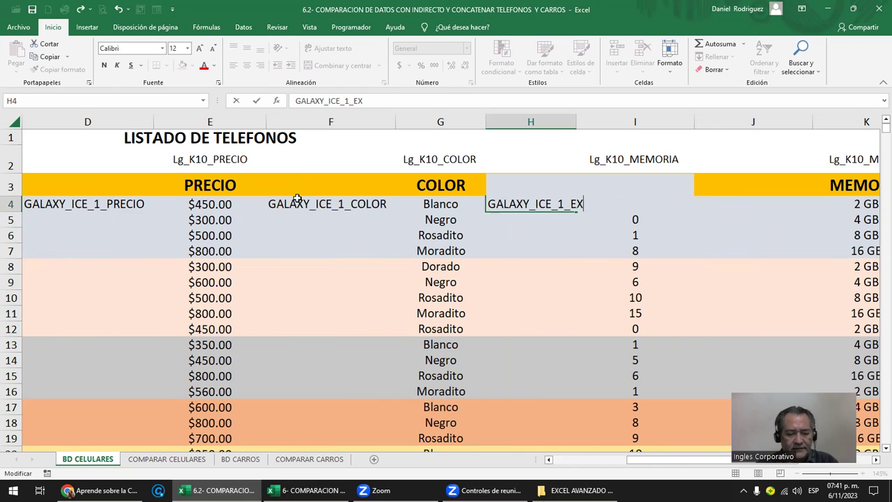
text(ISTENCIA)
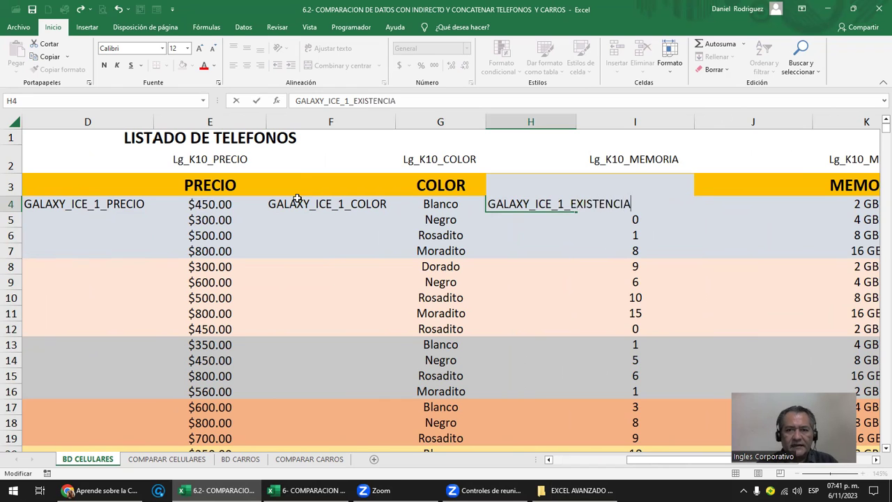
key(ctrl+Return)
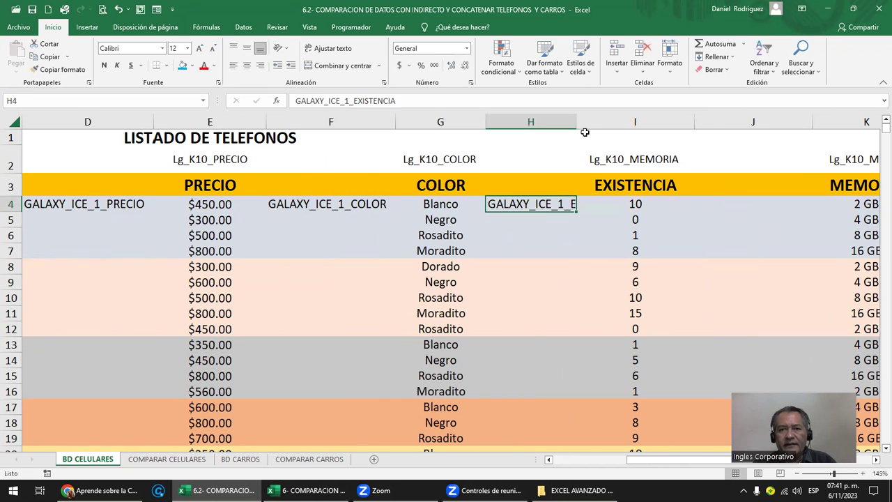
double_click(577, 122)
Step: Enter GALAXY_ICE_1_MEMORIA in J4
key(ctrl+c)
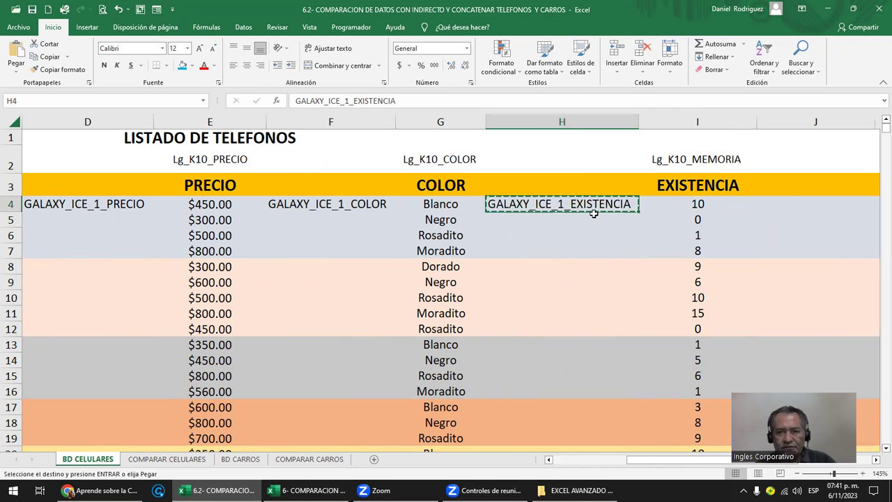
key(Right)
key(Right)
key(Right)
key(Right)
key(Right)
key(Left)
key(Left)
key(Left)
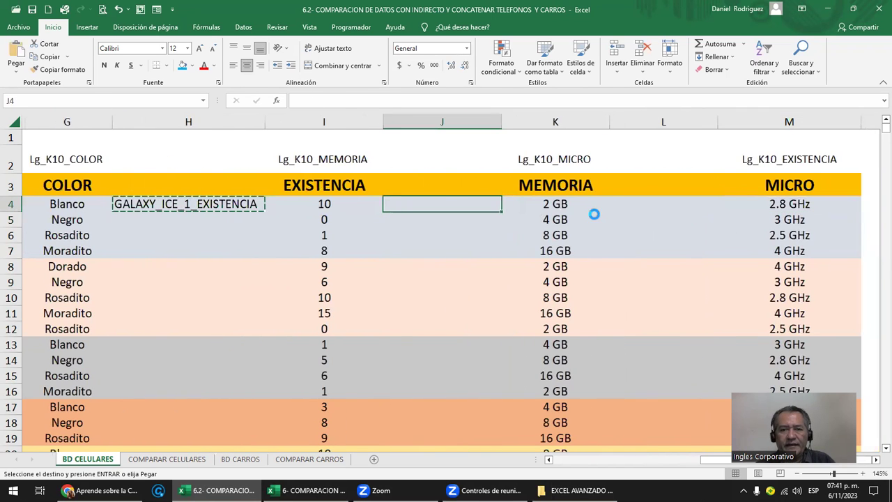
key(Return)
key(F2)
key(BackSpace)
key(BackSpace)
key(BackSpace)
key(BackSpace)
key(BackSpace)
key(BackSpace)
key(BackSpace)
key(BackSpace)
key(BackSpace)
key(BackSpace)
text(MEMOARIA)
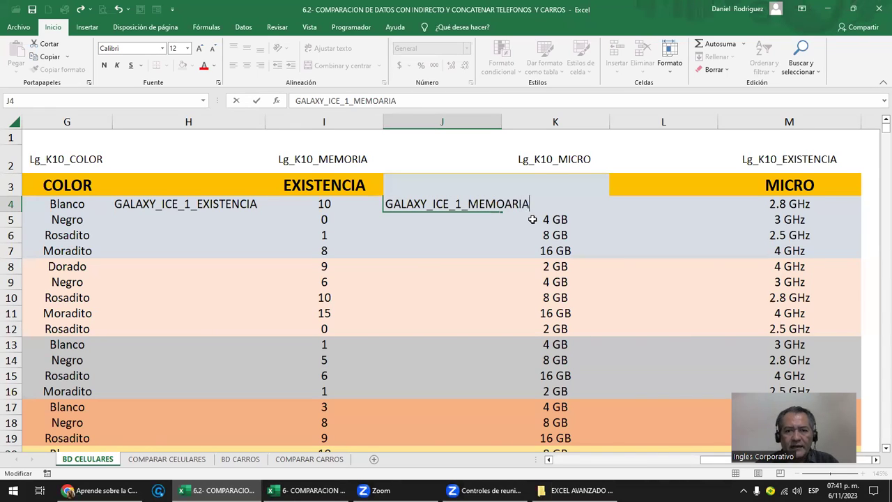
key(BackSpace)
key(BackSpace)
key(BackSpace)
text(RIA)
key(ctrl+Return)
Step: Enter GALAXY_ICE_1_MICRO in L4 and autofit column L
key(Right)
key(Right)
key(Right)
key(Left)
key(ctrl+v)
key(F2)
key(BackSpace)
key(BackSpace)
key(BackSpace)
key(BackSpace)
key(BackSpace)
text(RO)
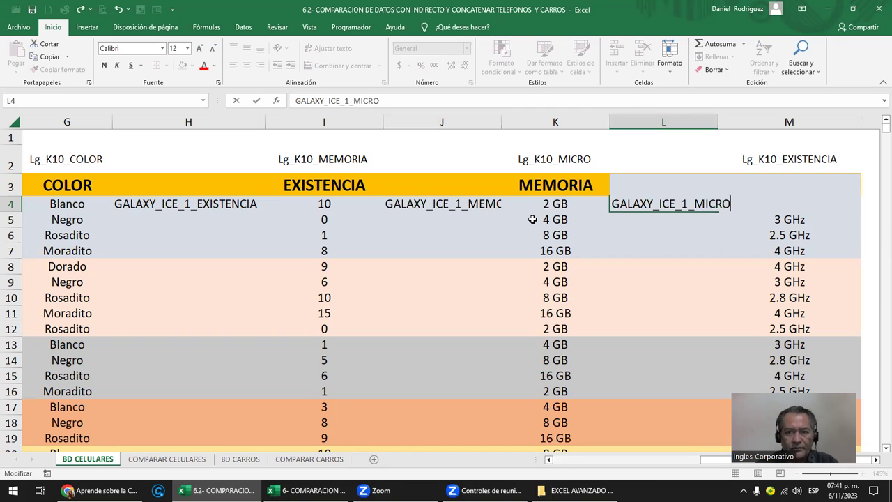
key(Return)
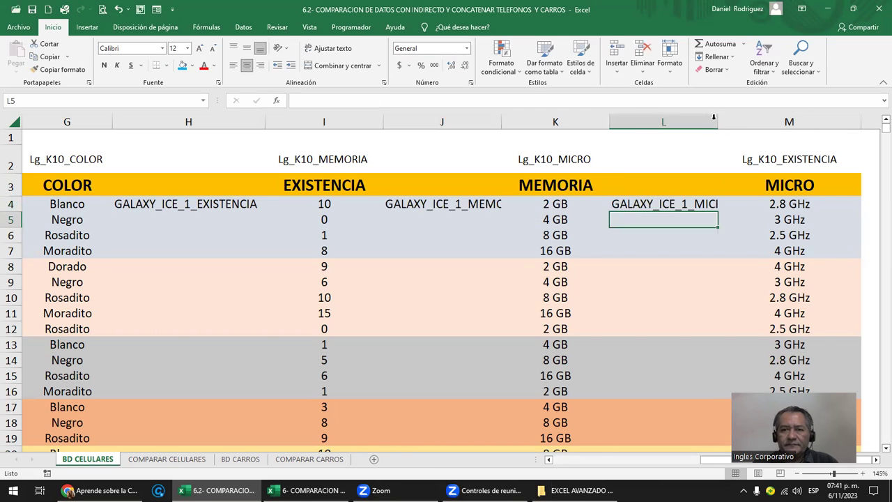
double_click(714, 117)
click(663, 184)
Step: Apply blue fill to H3, J3 and L3, then to D3 and F3
ctrl+click(453, 184)
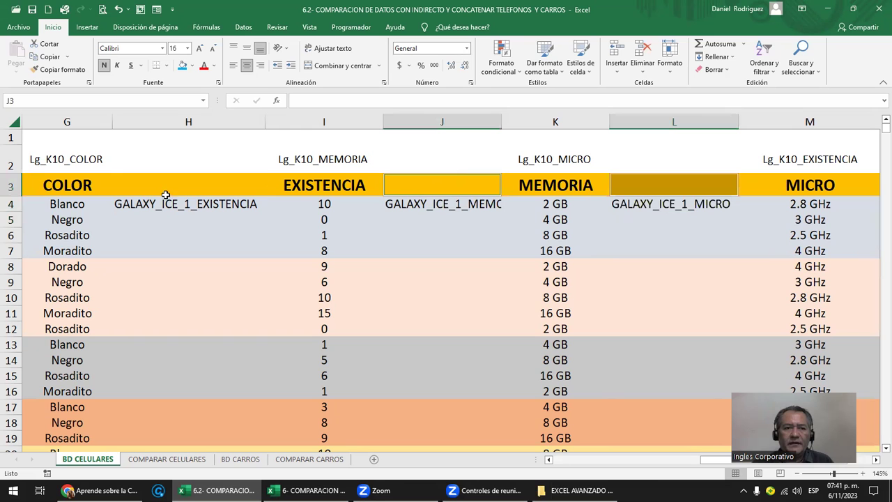
ctrl+click(158, 175)
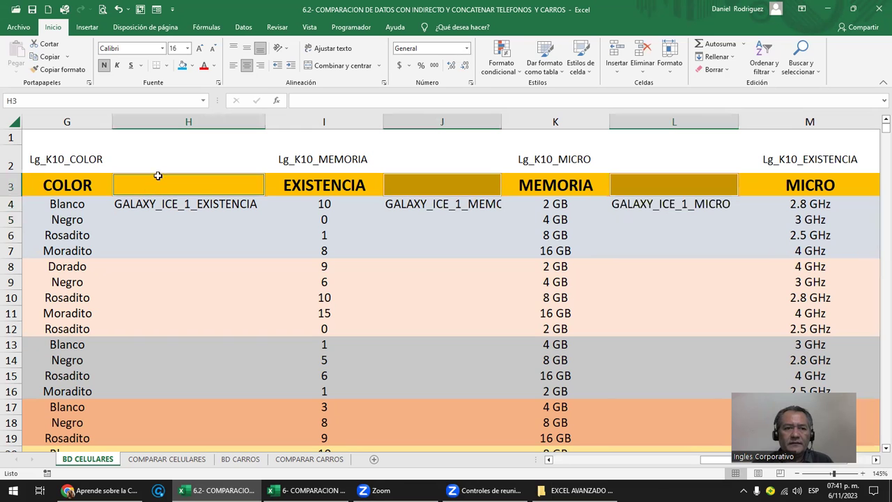
click(182, 66)
key(Left)
key(Left)
key(Left)
key(Left)
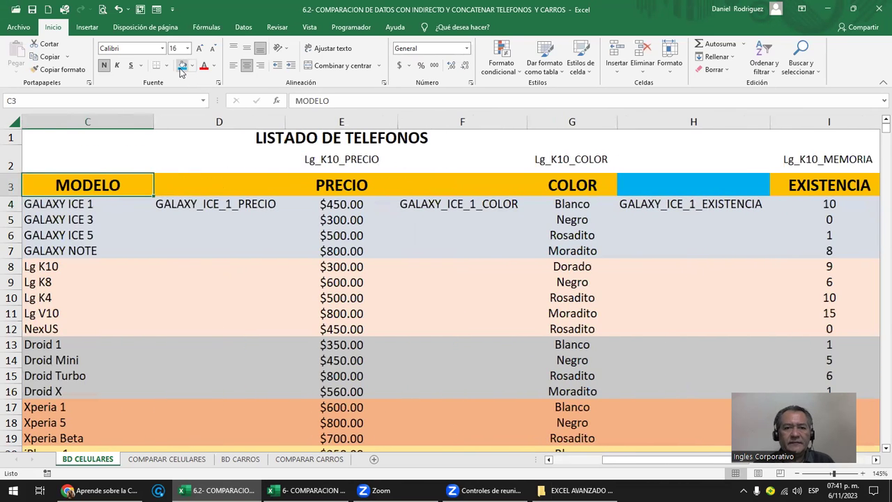
ctrl+click(446, 186)
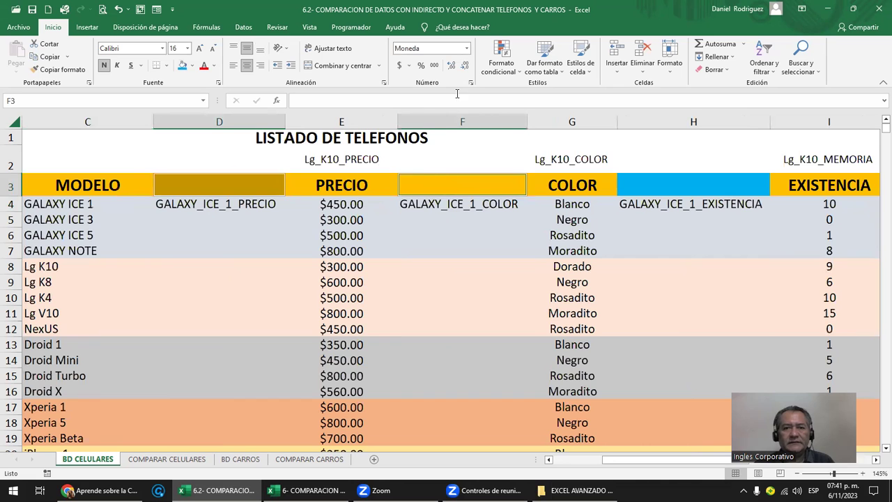
click(182, 66)
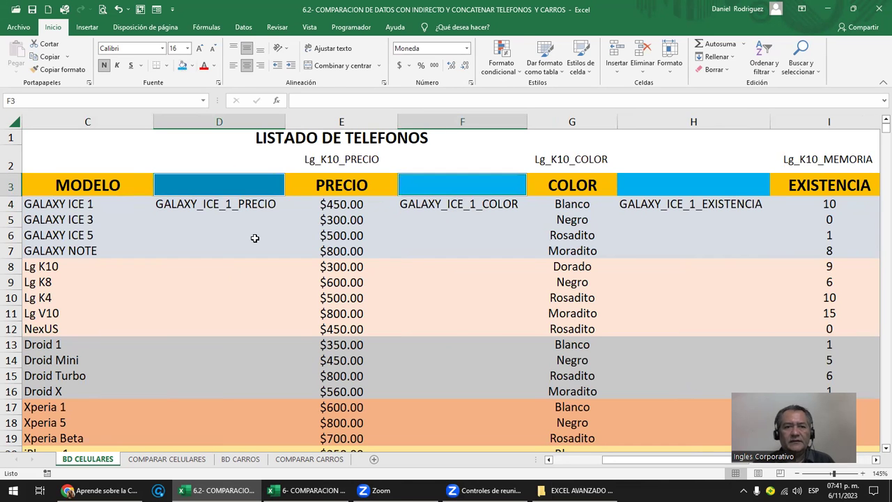
click(251, 235)
scroll(249, 238, down, 1)
scroll(248, 238, down, 2)
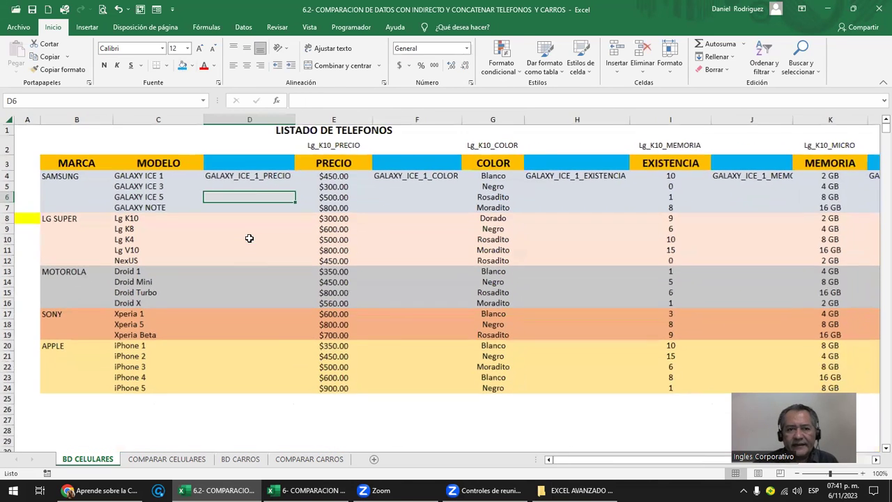
click(246, 176)
drag(245, 176, 250, 395)
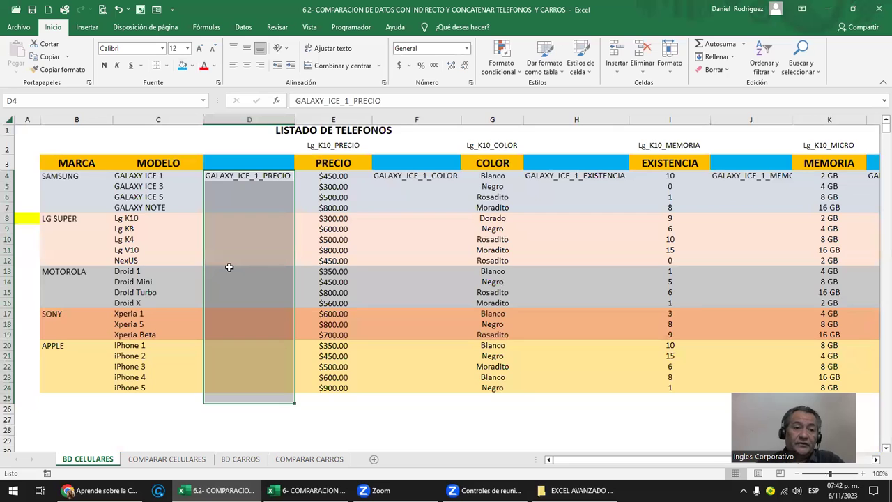
drag(138, 218, 133, 387)
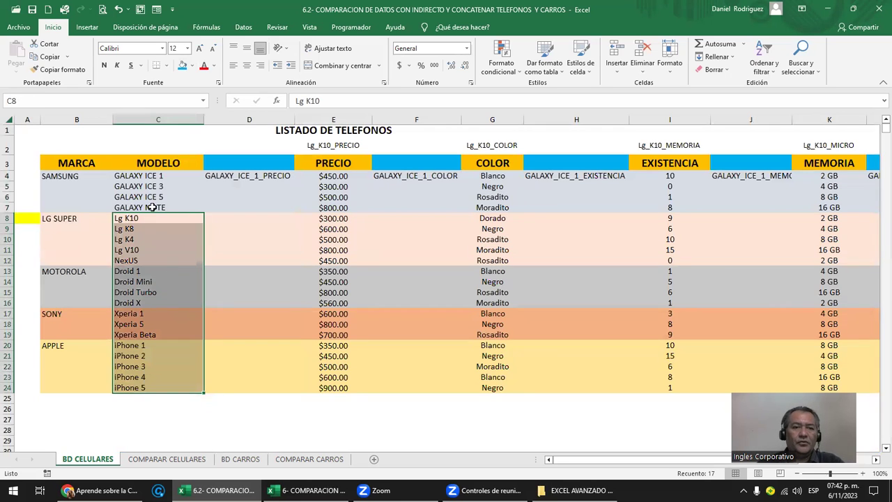
drag(143, 176, 142, 388)
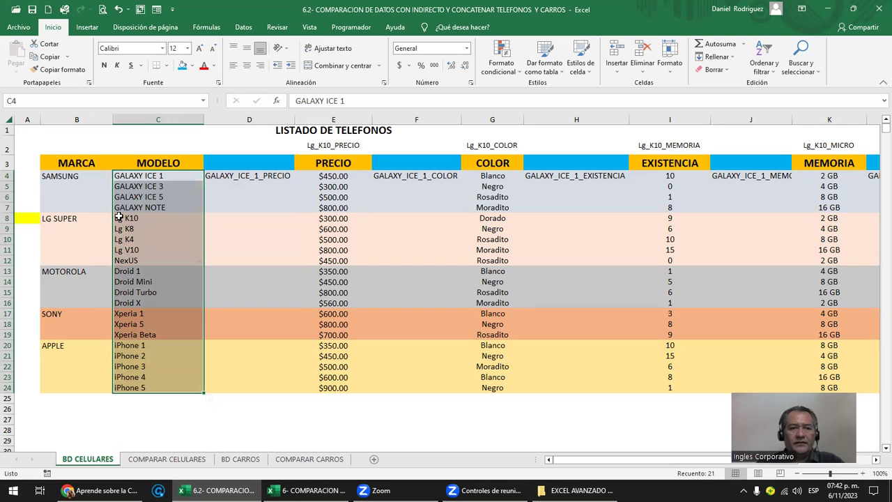
click(248, 219)
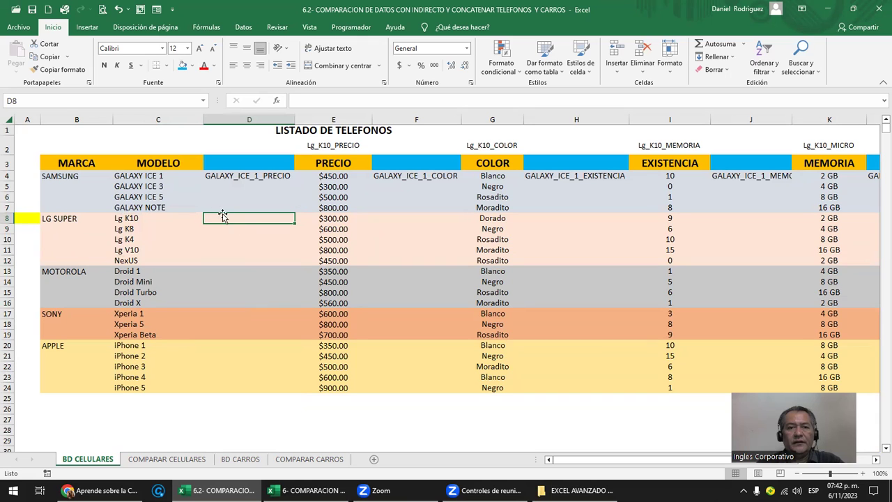
click(159, 186)
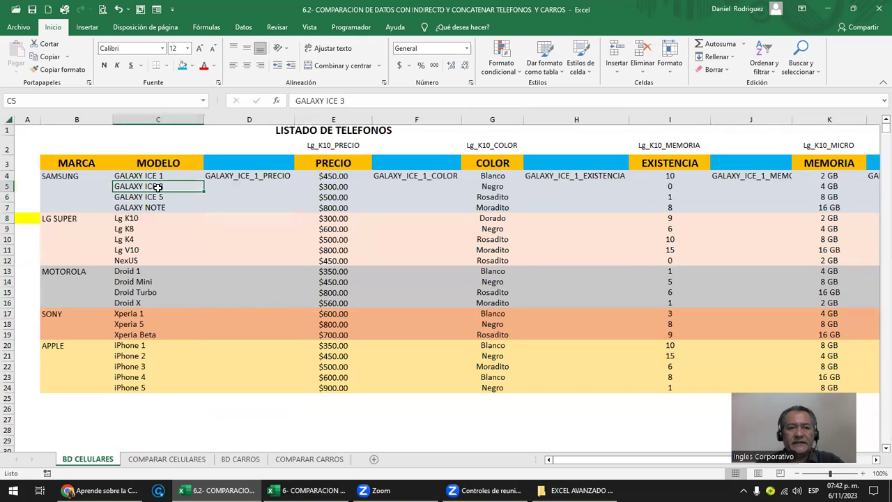
click(204, 102)
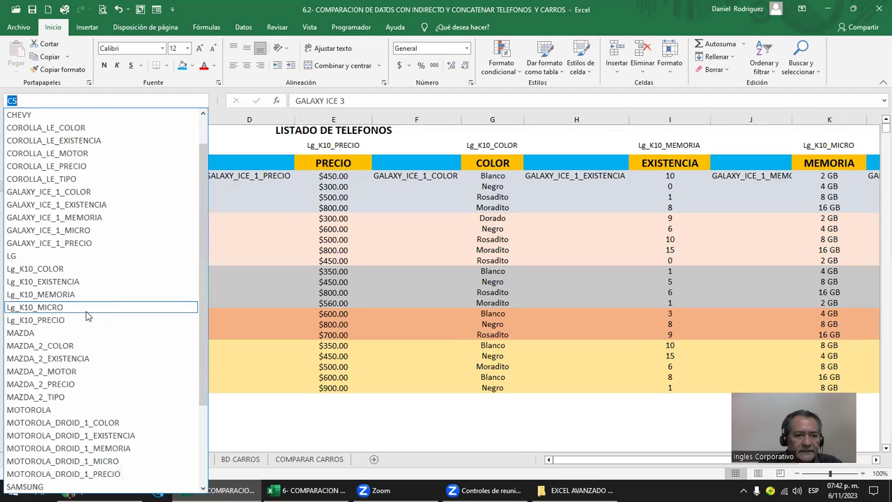
scroll(87, 316, down, 2)
scroll(84, 314, down, 2)
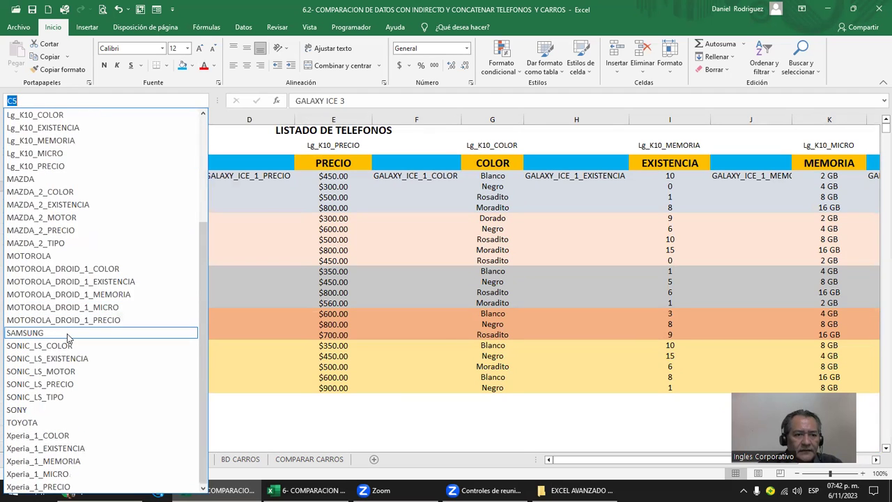
scroll(68, 338, up, 2)
scroll(68, 338, up, 2)
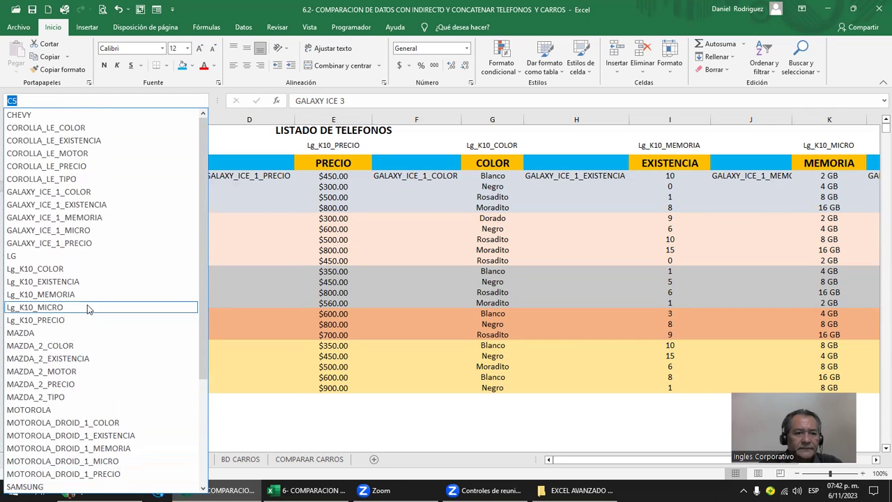
scroll(84, 321, down, 2)
scroll(77, 341, down, 1)
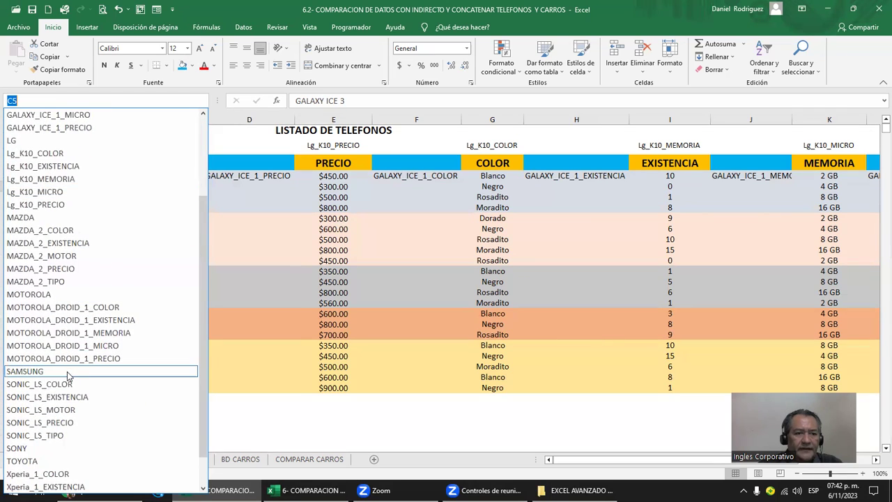
click(67, 376)
click(157, 189)
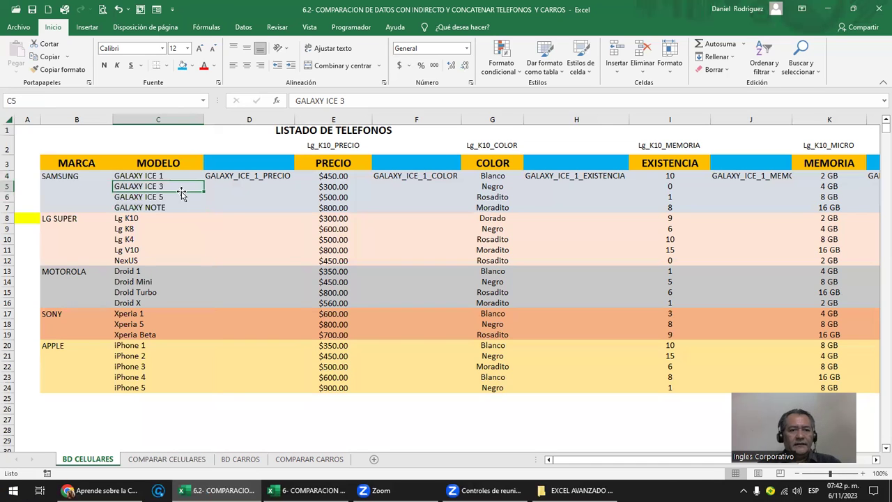
click(235, 186)
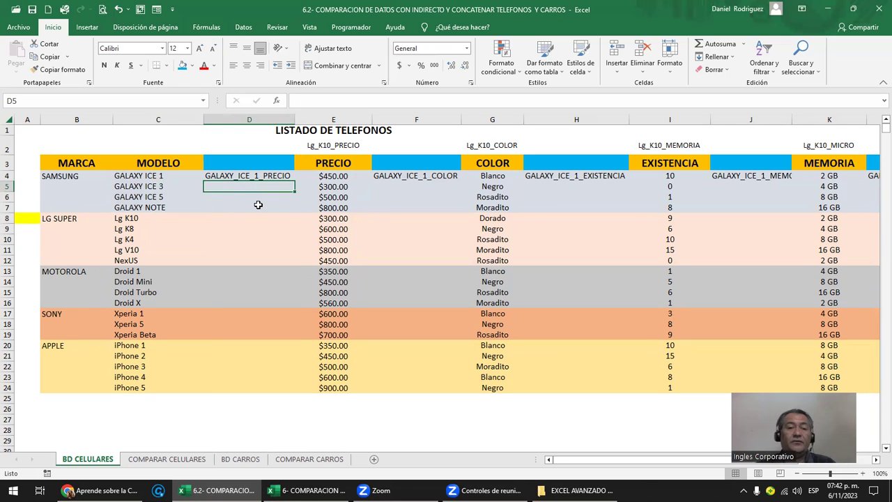
ctrl+scroll(258, 227, up, 1)
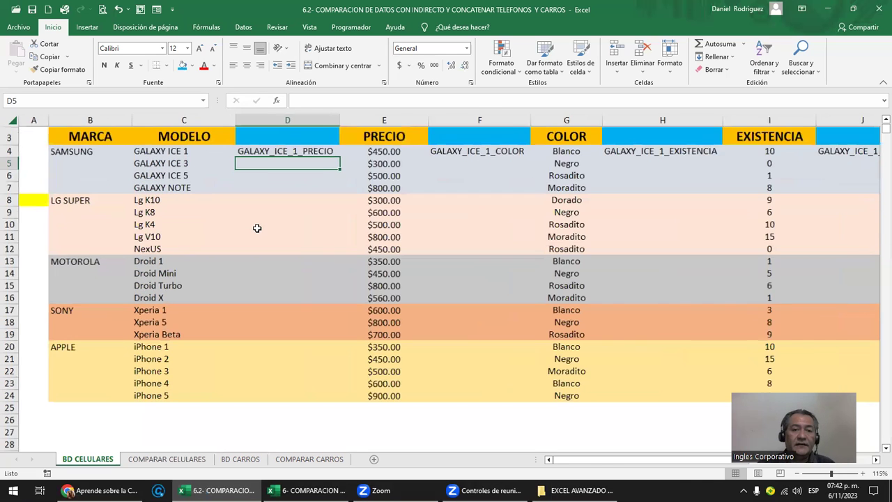
ctrl+scroll(258, 228, up, 2)
scroll(258, 228, up, 2)
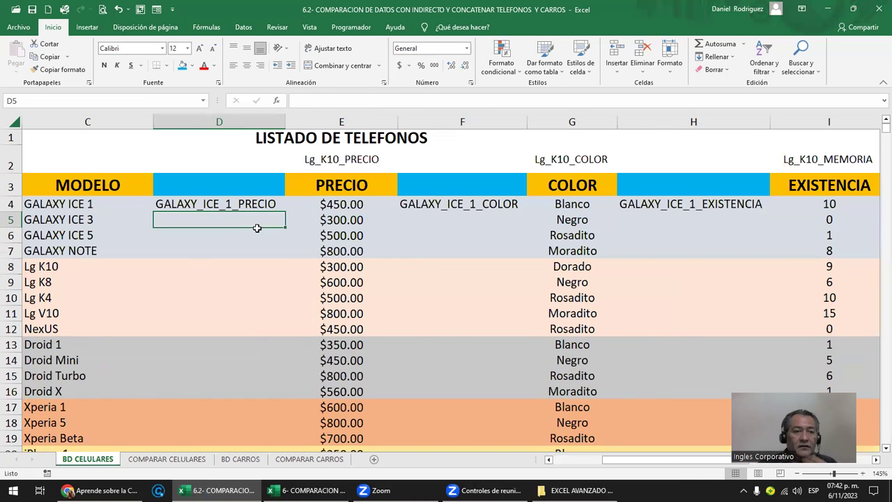
key(Left)
key(Left)
key(Left)
key(Right)
key(Right)
key(Right)
key(Up)
key(Up)
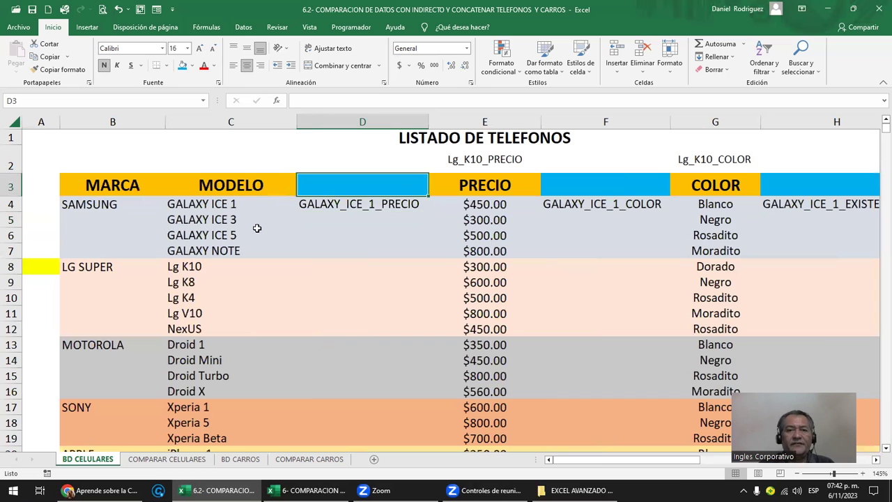
key(Down)
key(Up)
key(Up)
key(Right)
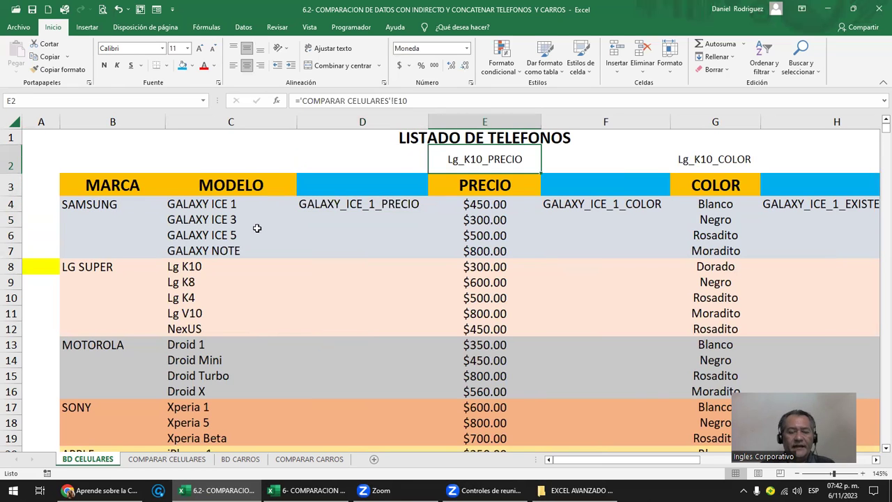
key(F2)
key(Escape)
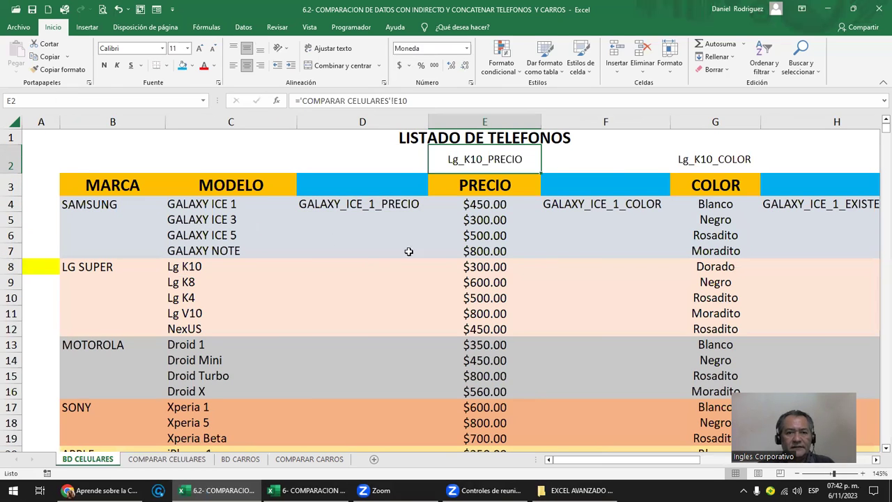
click(348, 151)
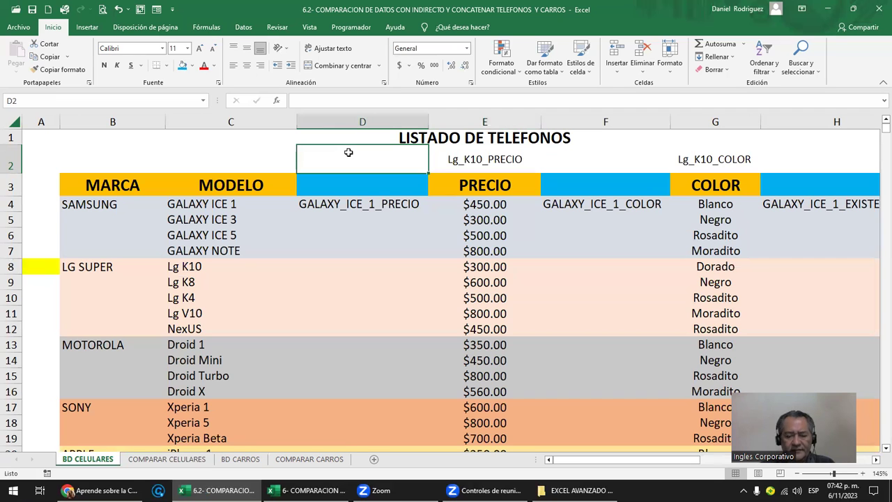
text(=SUSTITUI)
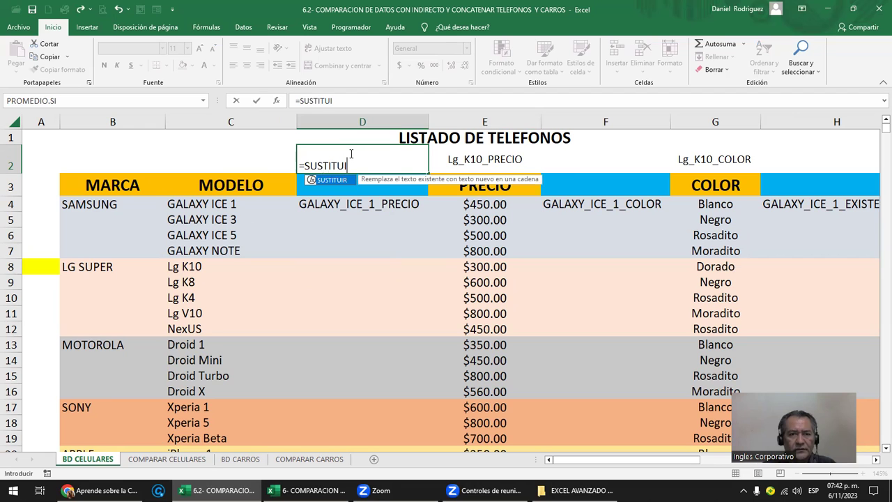
text(|||)
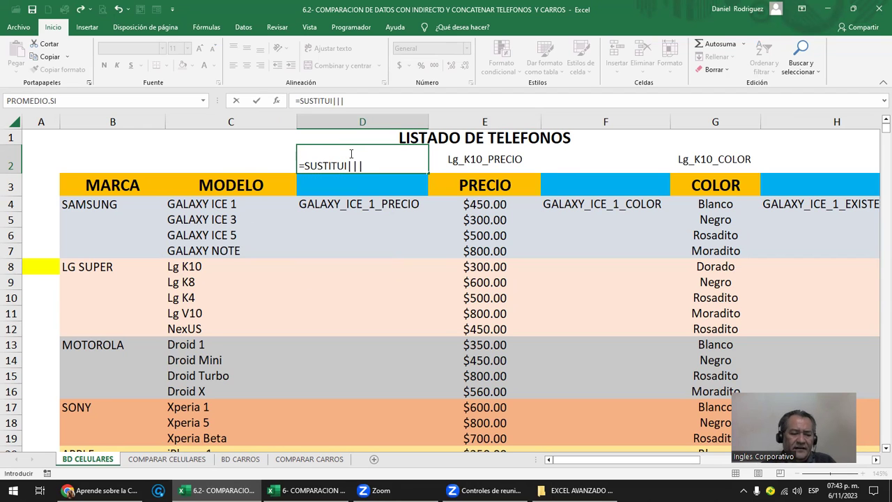
key(Escape)
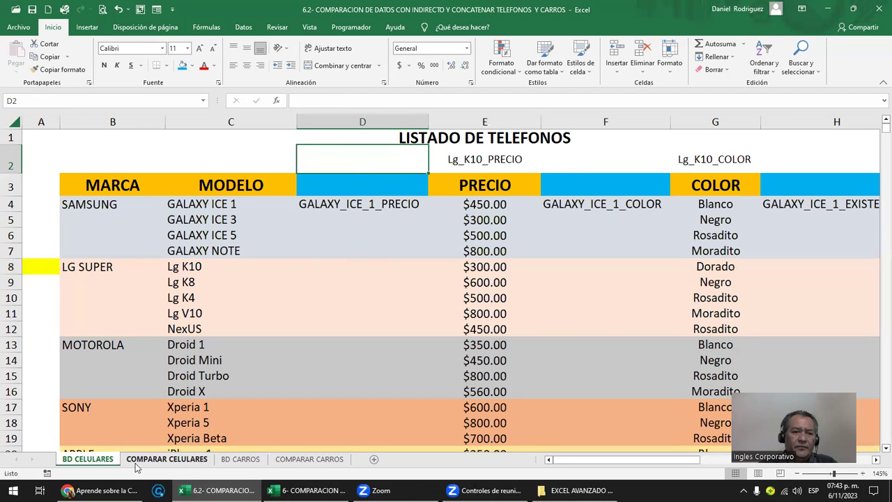
Step: On COMPARAR CELULARES, set the first phone's brand to SAMSUNG
click(167, 459)
click(245, 159)
scroll(265, 163, up, 1)
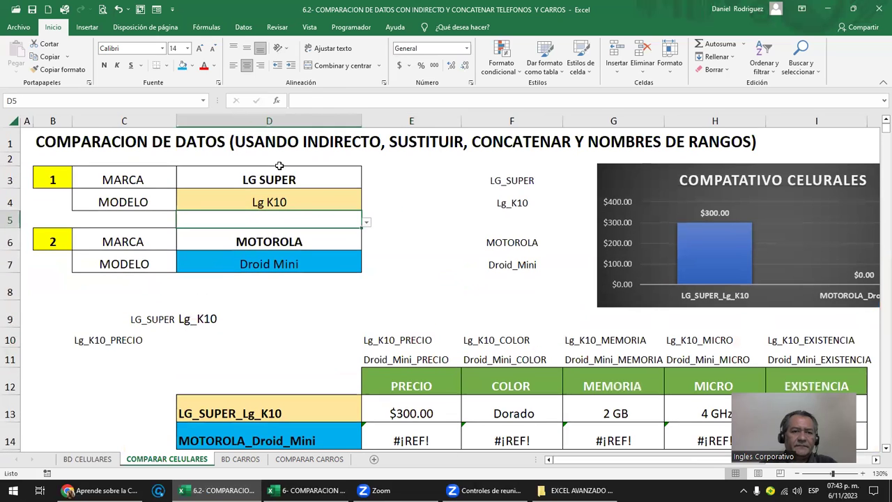
click(275, 180)
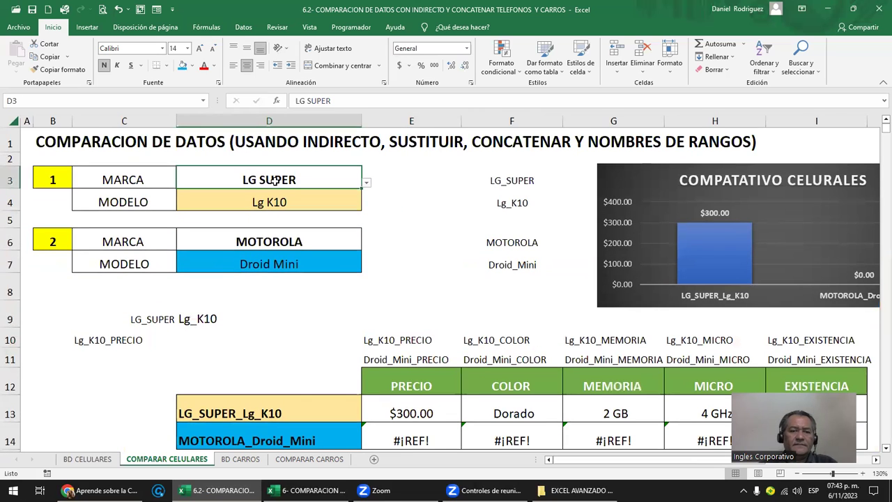
click(366, 184)
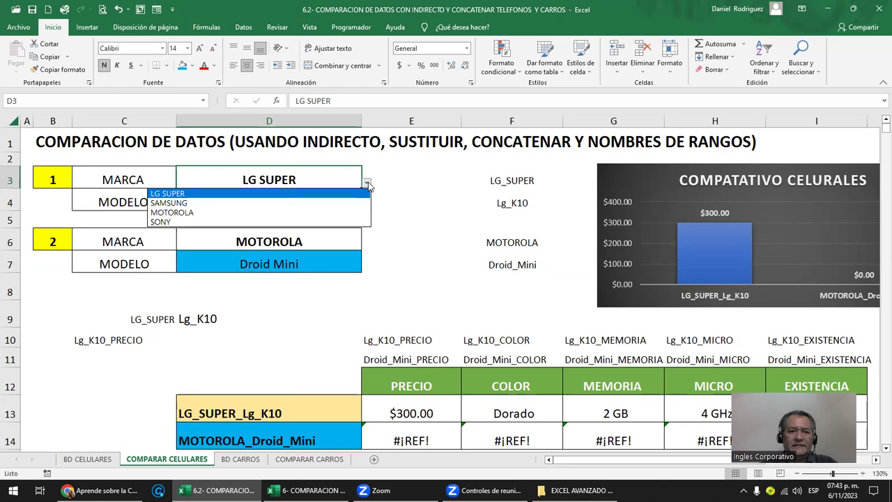
click(219, 203)
Step: Choose GALAXY ICE 3 as the first phone's model
click(333, 200)
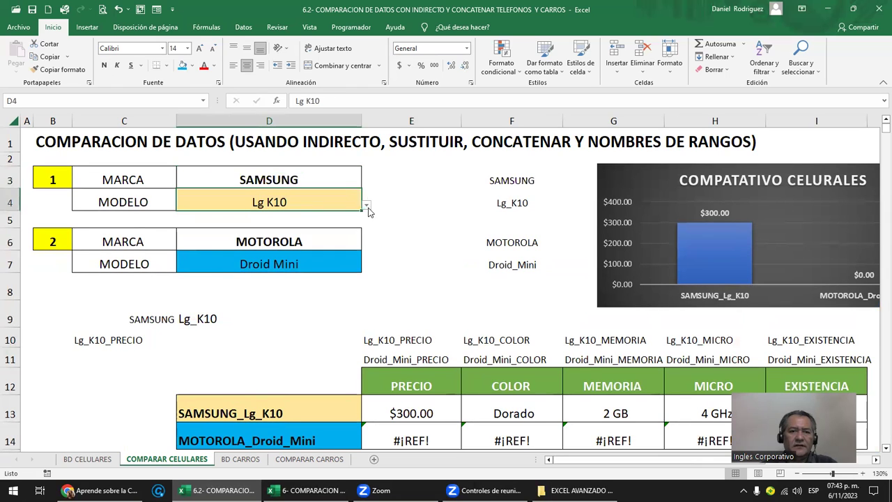
click(366, 206)
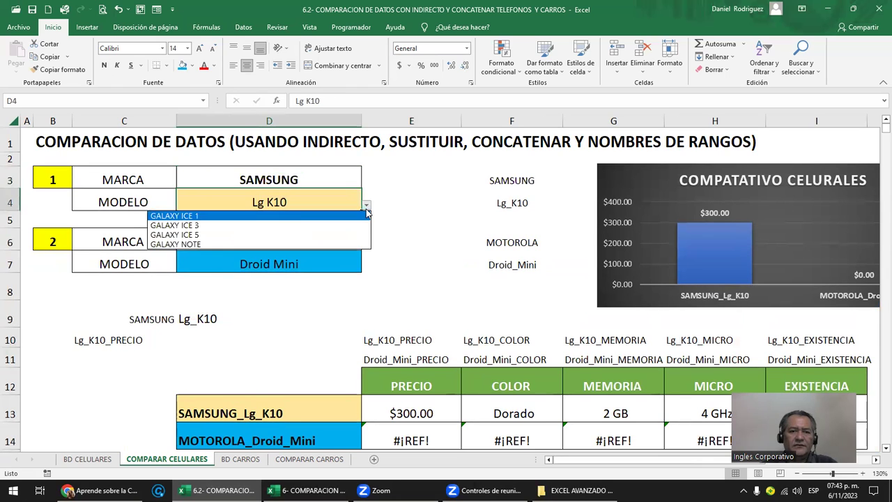
click(199, 226)
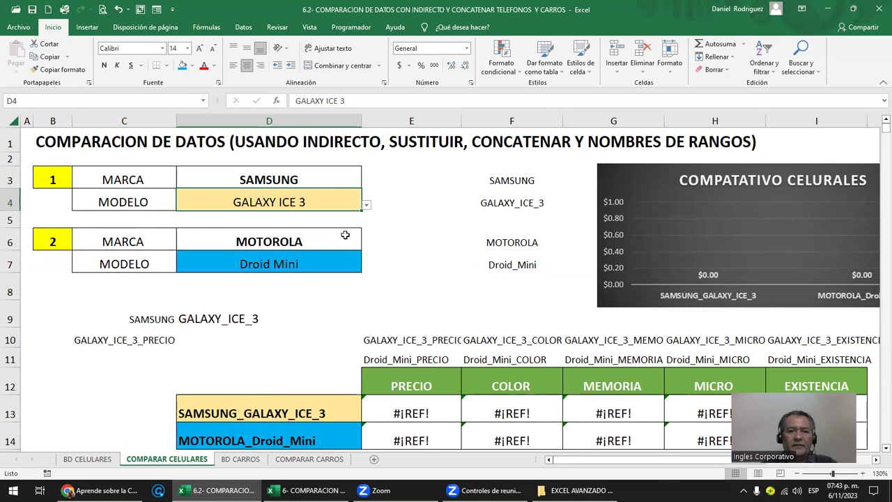
scroll(362, 264, down, 1)
Step: Inspect the name-building formulas in F4 and E10, and widen column E
click(414, 317)
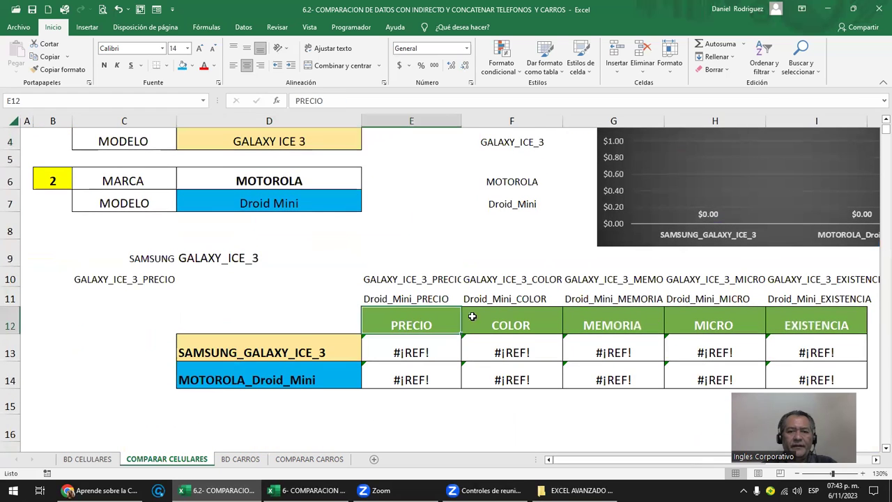
click(500, 318)
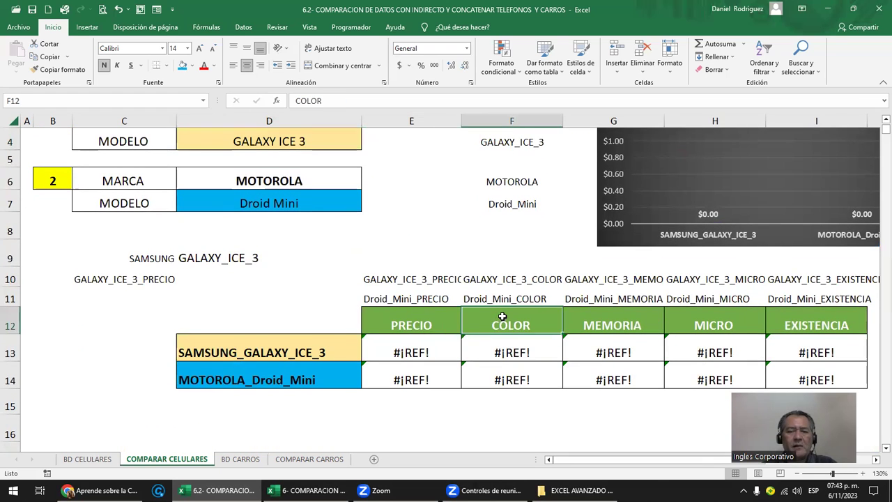
scroll(500, 194, up, 1)
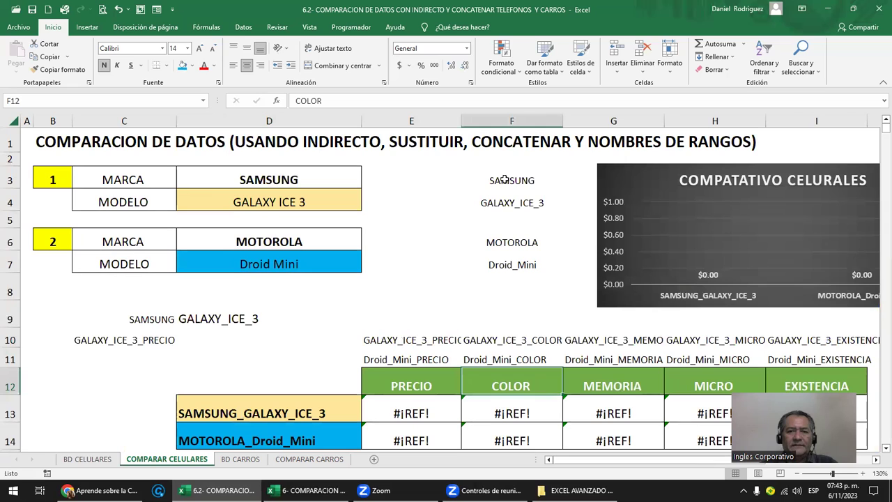
click(500, 205)
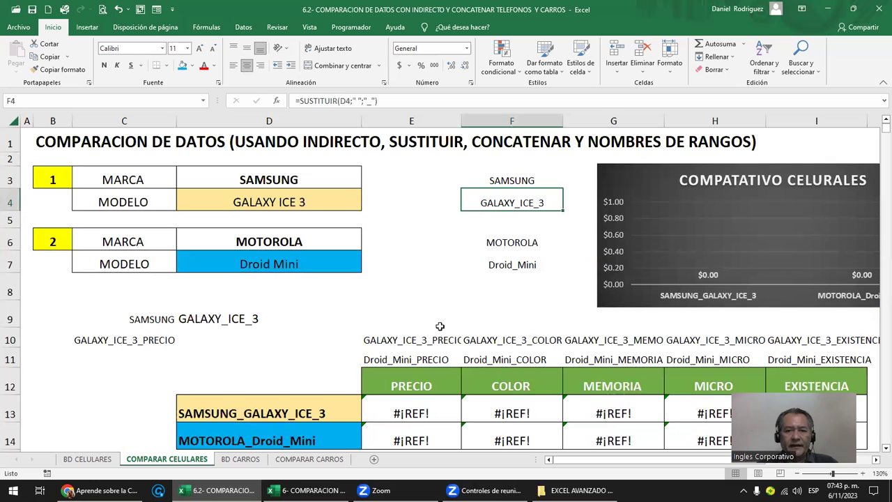
click(424, 338)
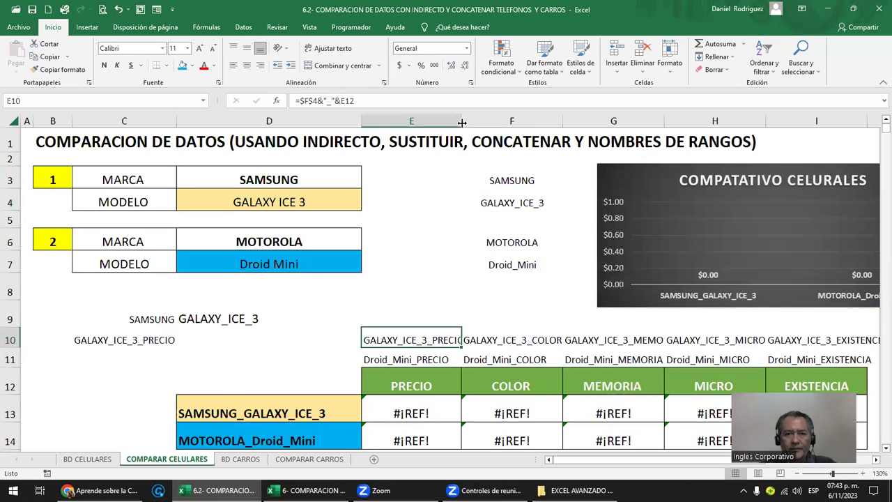
drag(461, 122, 497, 121)
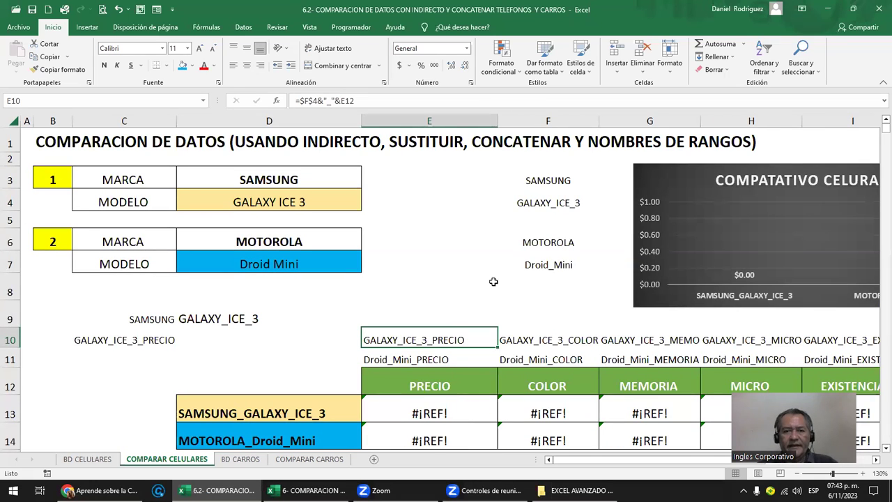
Step: Recheck the PRECIO and COLOR headers and the E10 formula, leaving it unchanged
click(423, 385)
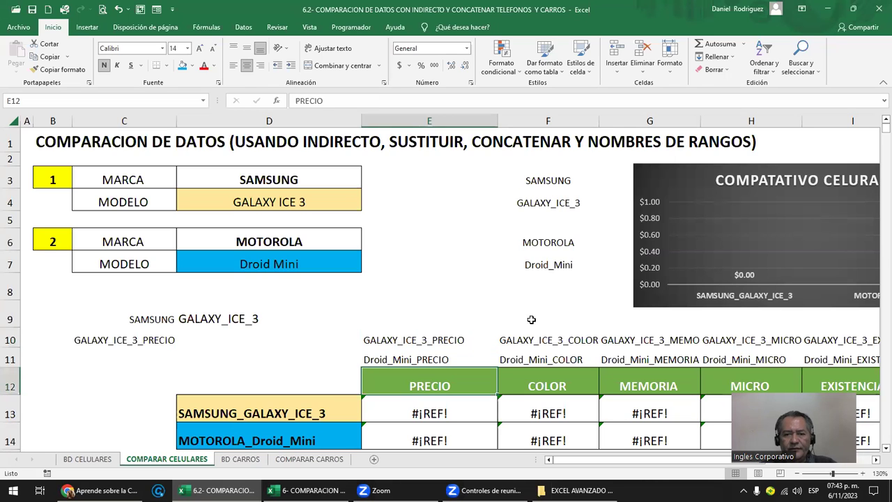
click(562, 380)
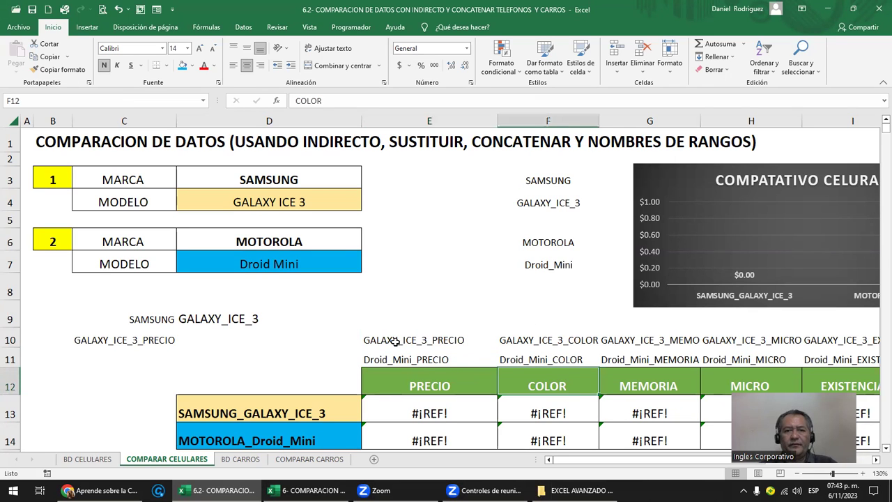
click(552, 202)
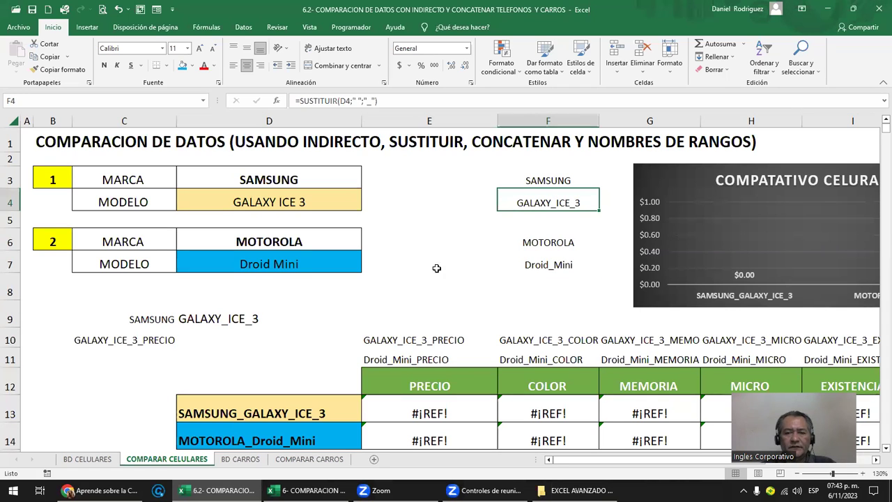
click(425, 386)
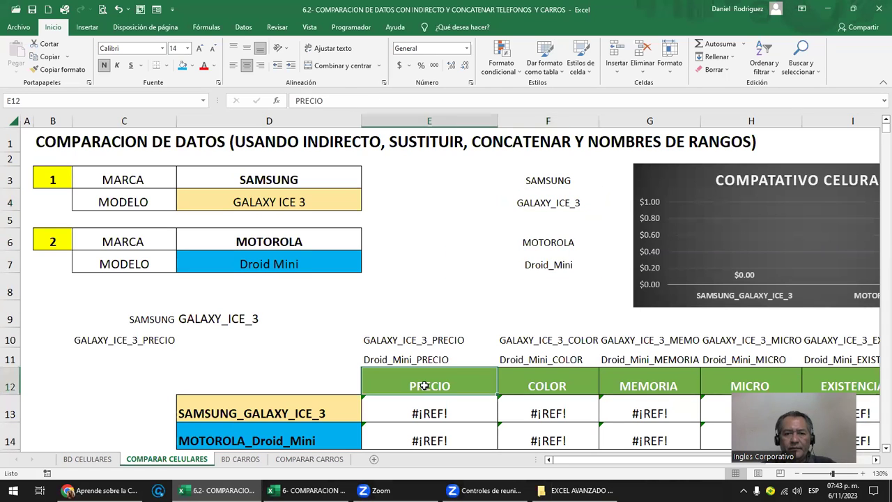
click(413, 346)
key(F2)
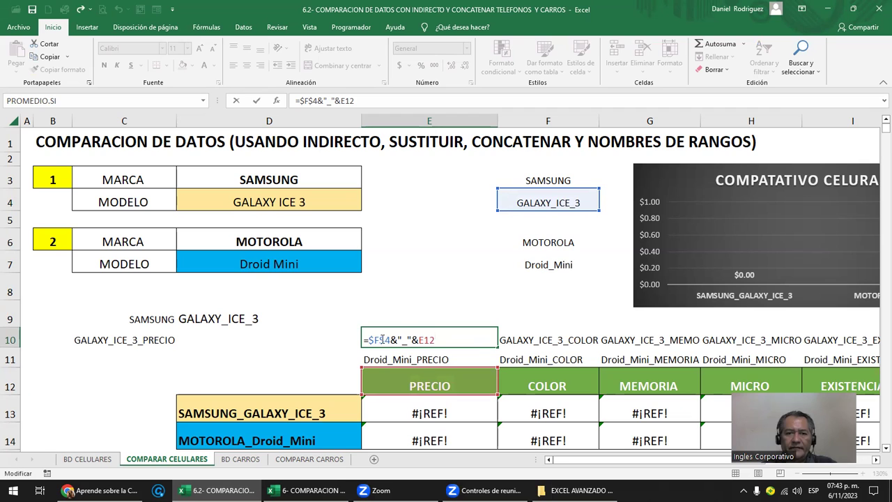
key(Escape)
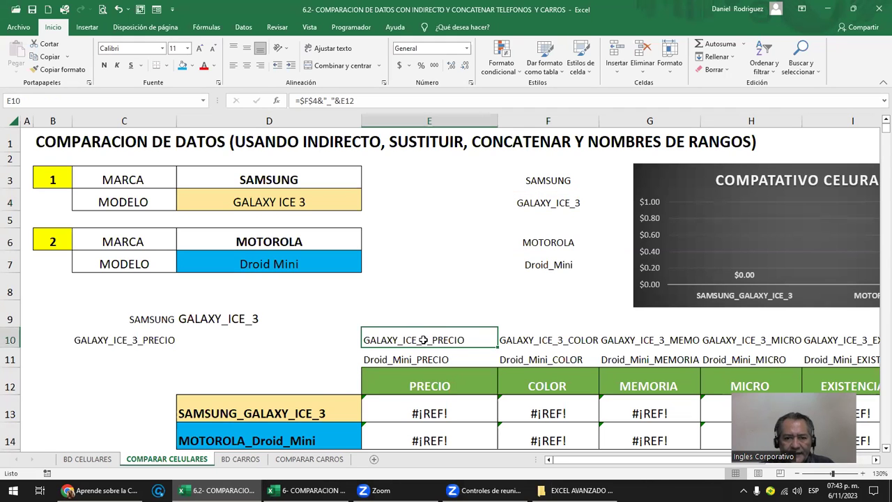
drag(500, 337, 437, 339)
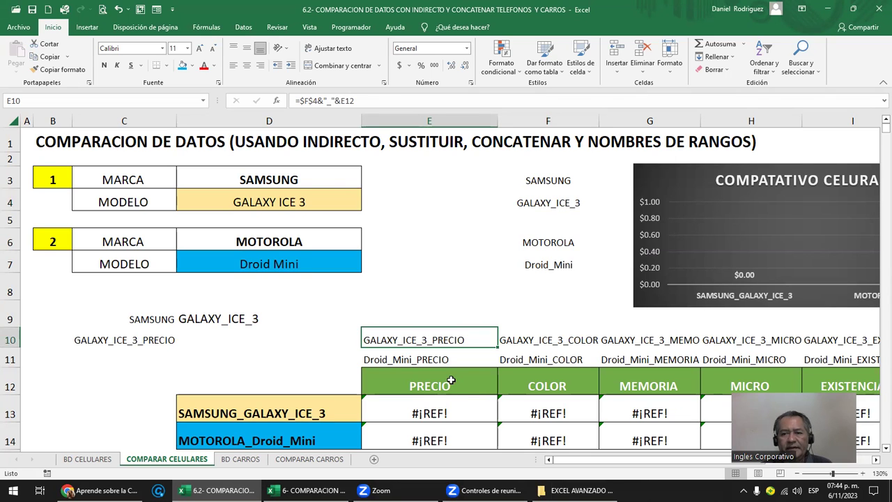
click(85, 459)
click(361, 227)
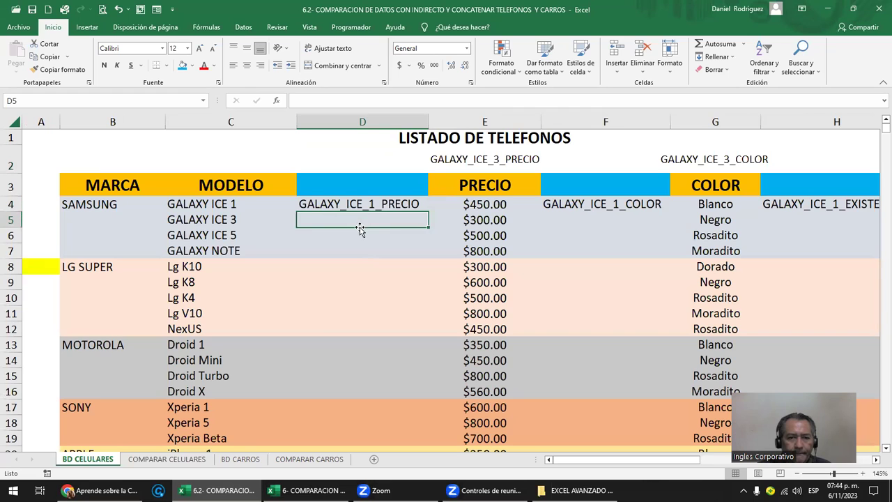
click(352, 242)
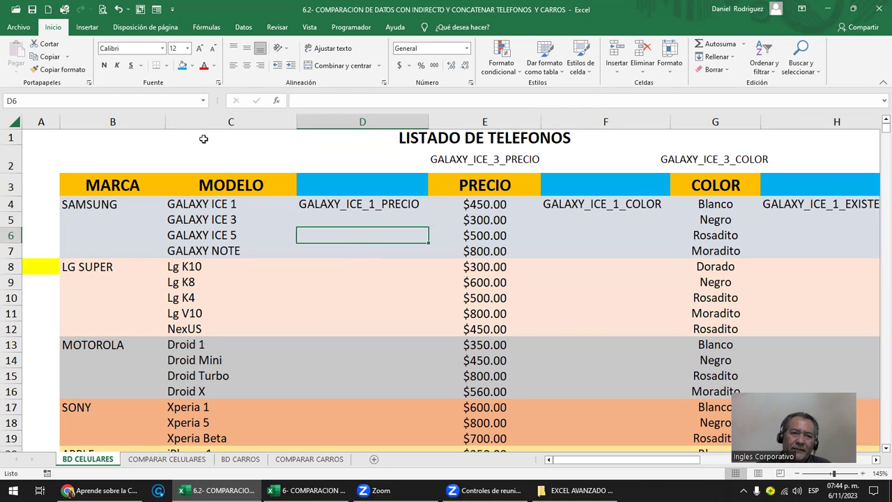
click(202, 102)
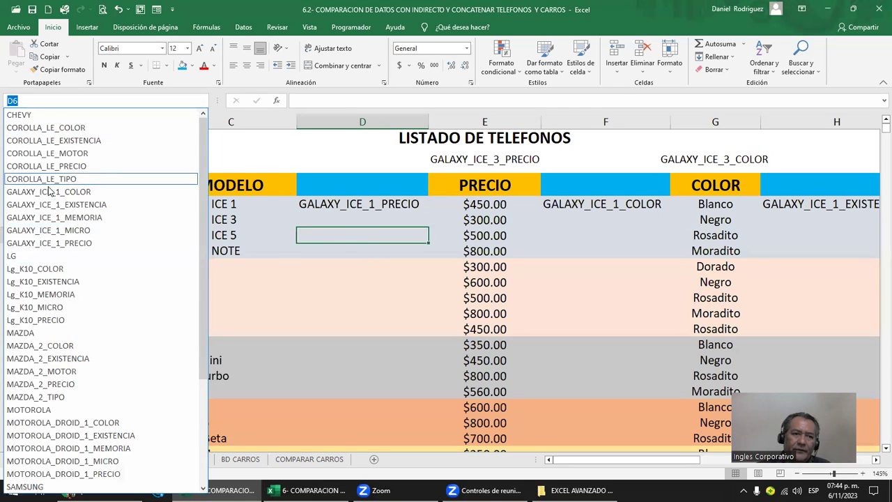
click(358, 221)
click(349, 219)
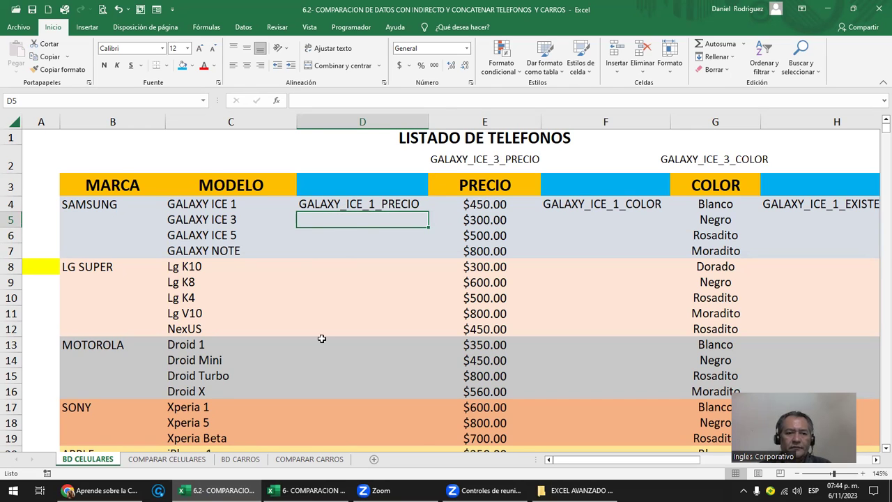
key(ctrl+Page_Down)
click(274, 180)
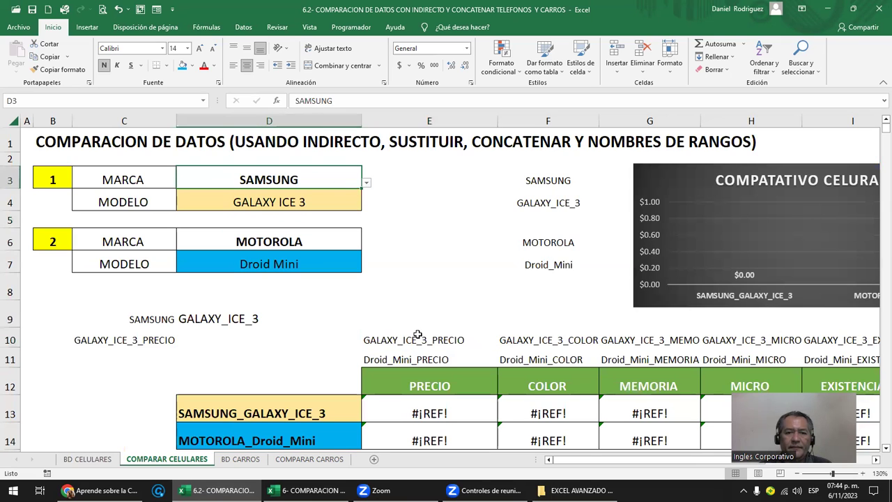
Step: Verify the E10 formula, copy its GALAXY_ICE_3_PRECIO text, and return to BD CELULARES
click(337, 202)
drag(548, 180, 548, 202)
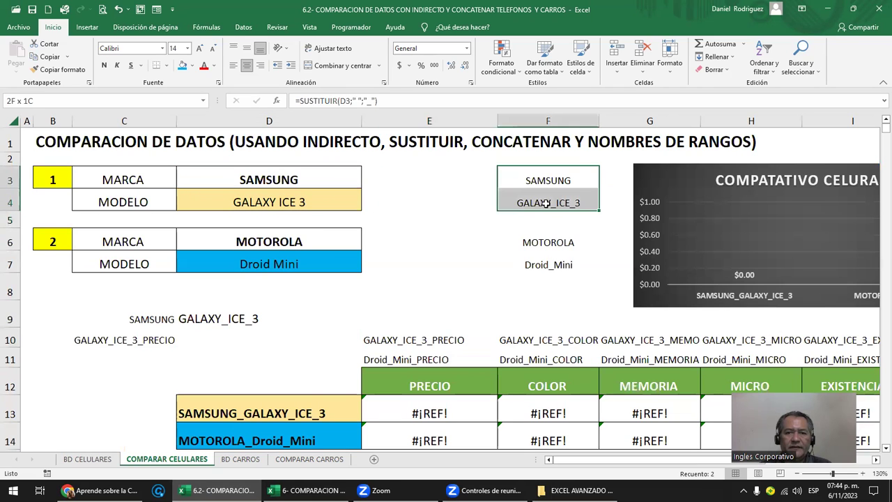
double_click(415, 339)
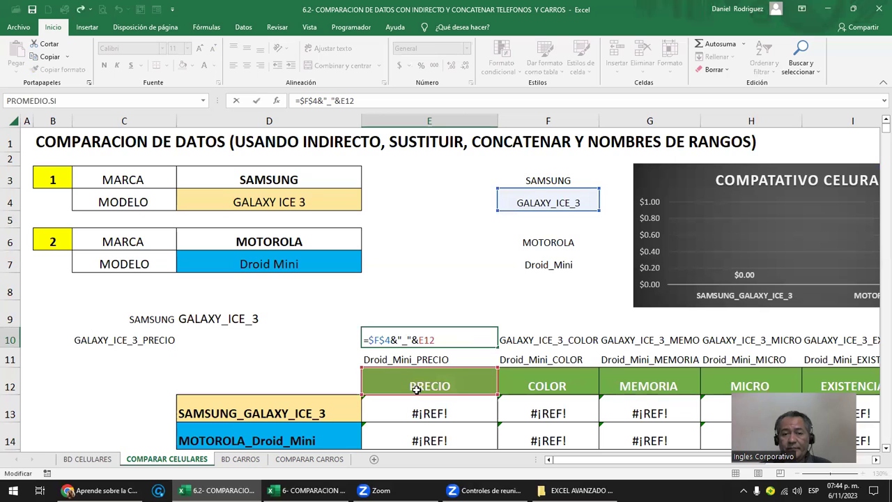
key(Return)
key(Up)
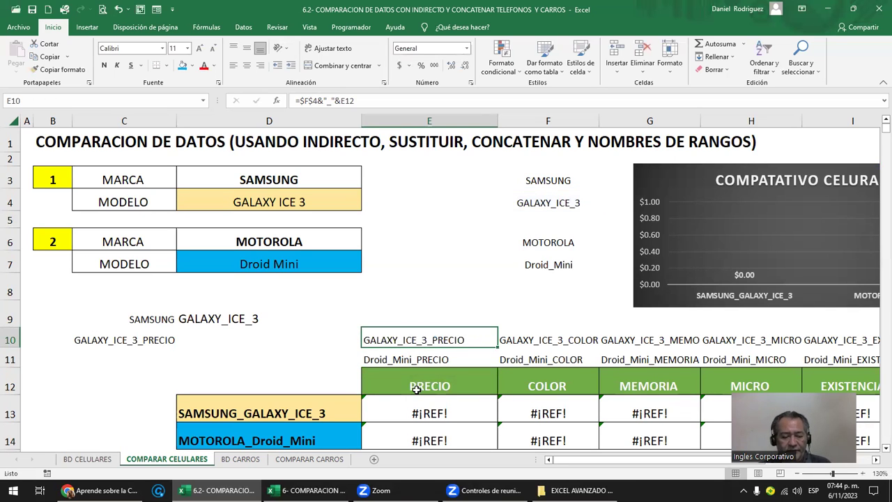
key(ctrl+c)
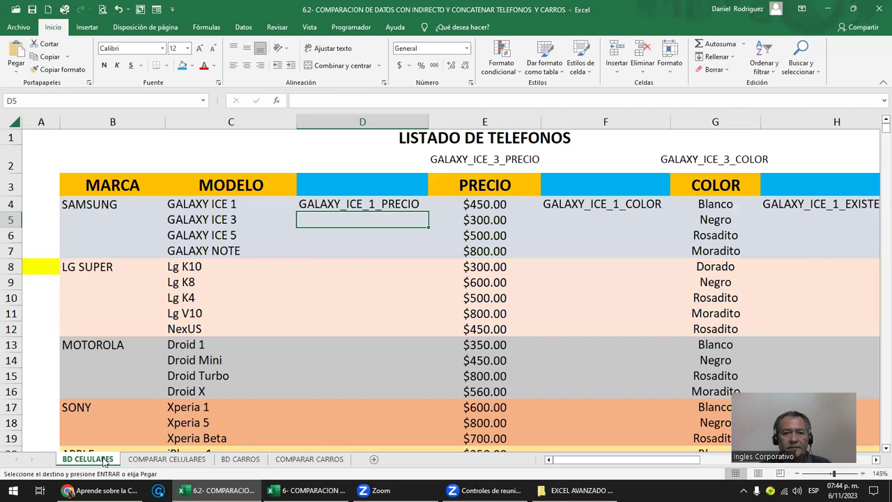
click(105, 460)
right_click(326, 221)
click(365, 274)
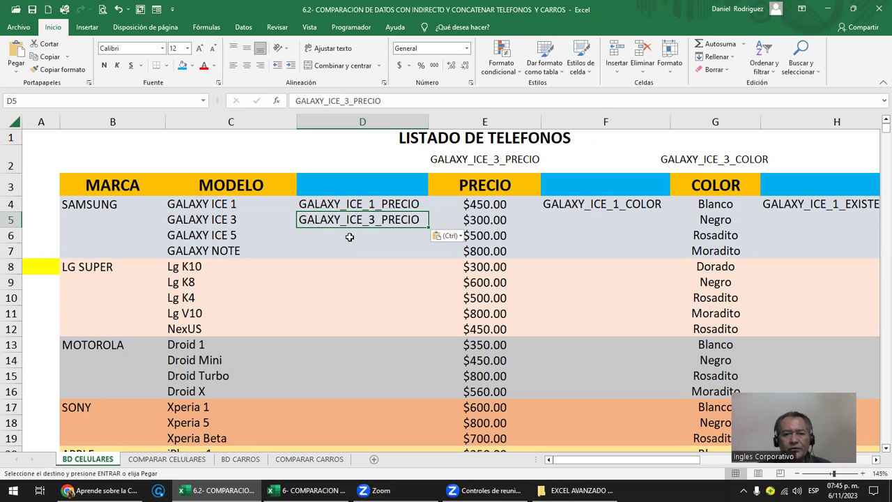
key(Escape)
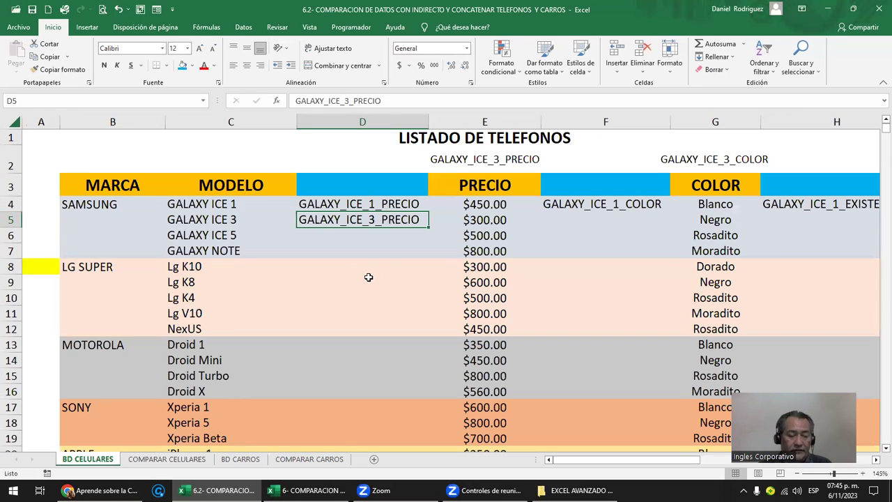
key(ctrl+z)
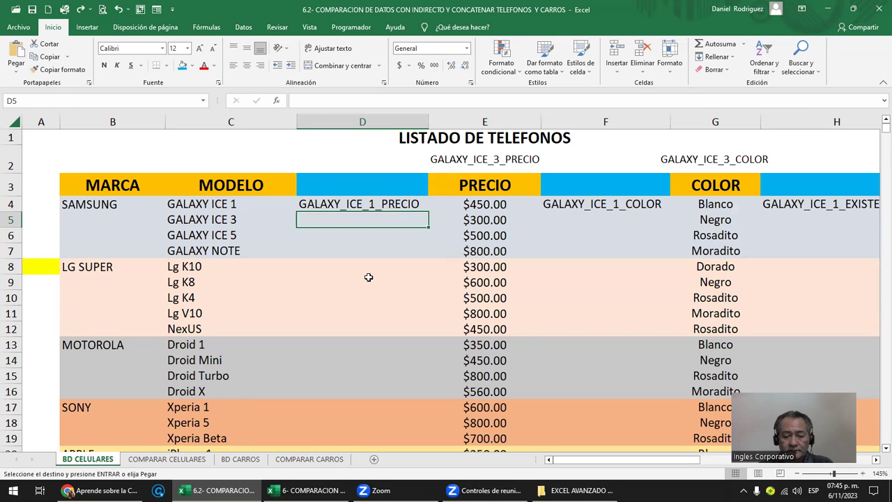
text(=)
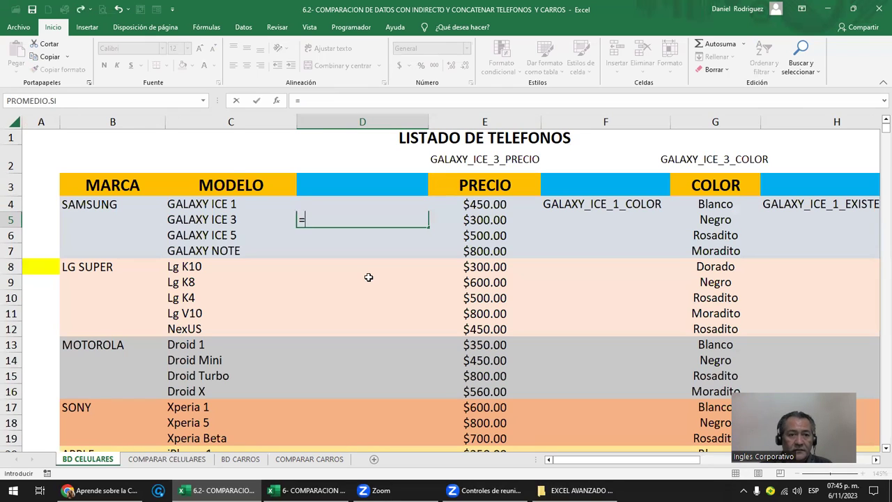
text(GALA)
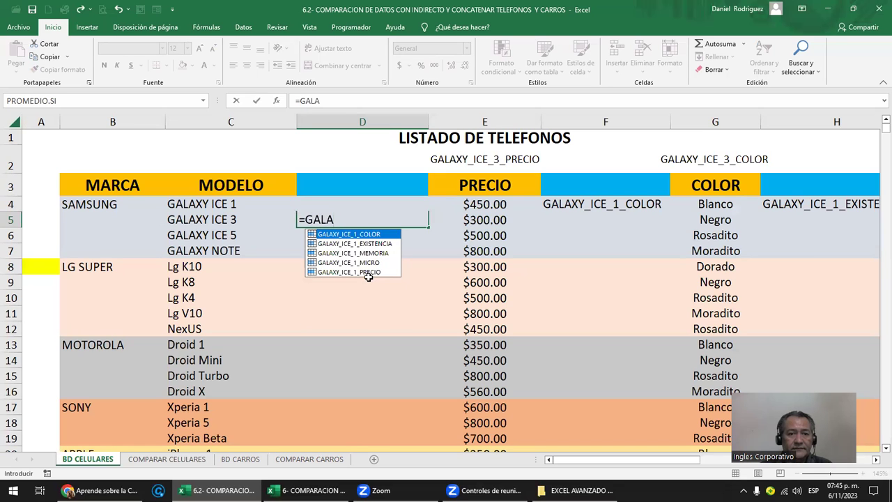
text(XY_)
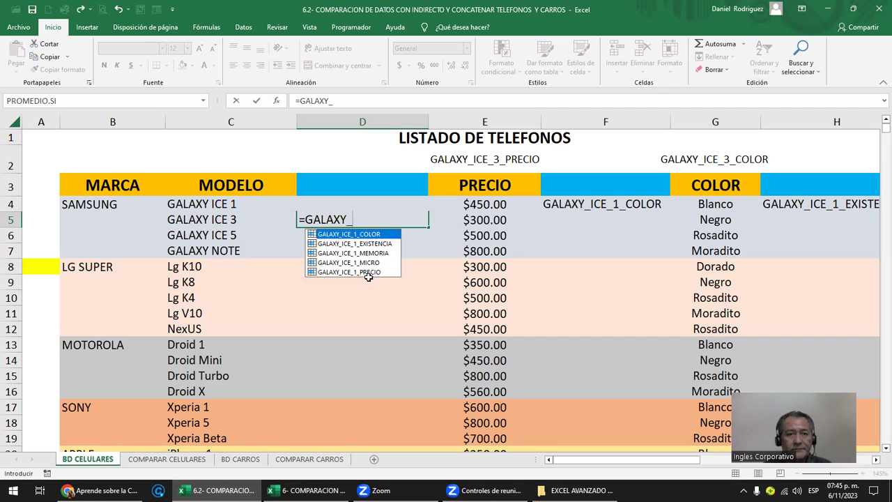
text(ICE_)
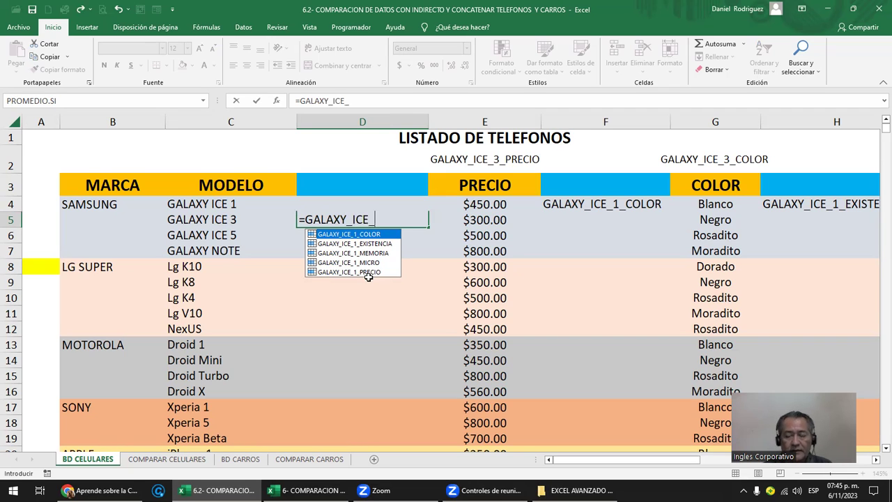
text(3)
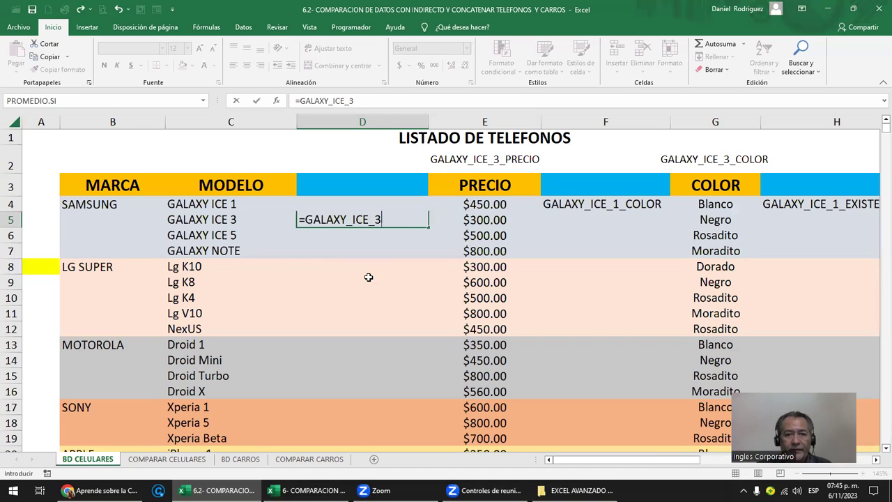
drag(306, 220, 375, 218)
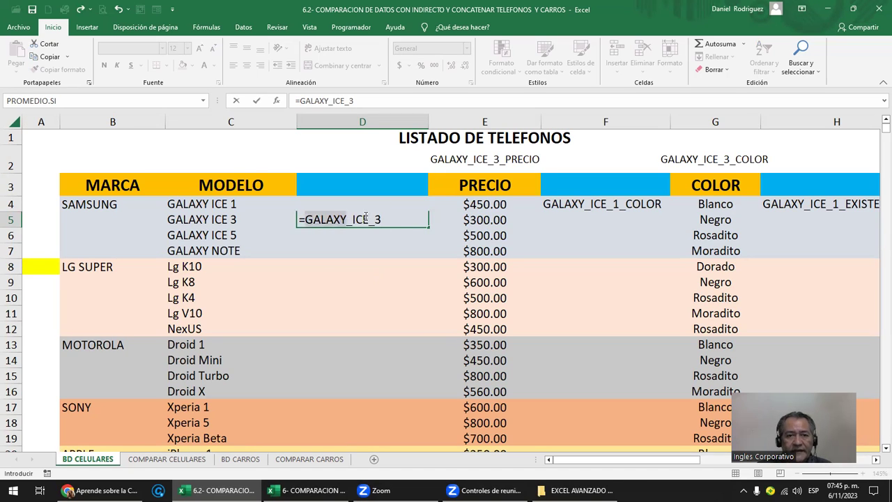
key(Escape)
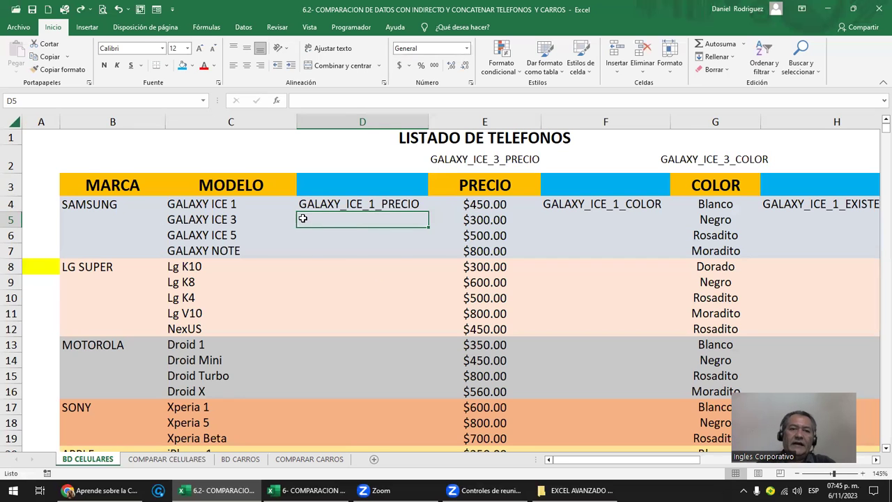
click(213, 217)
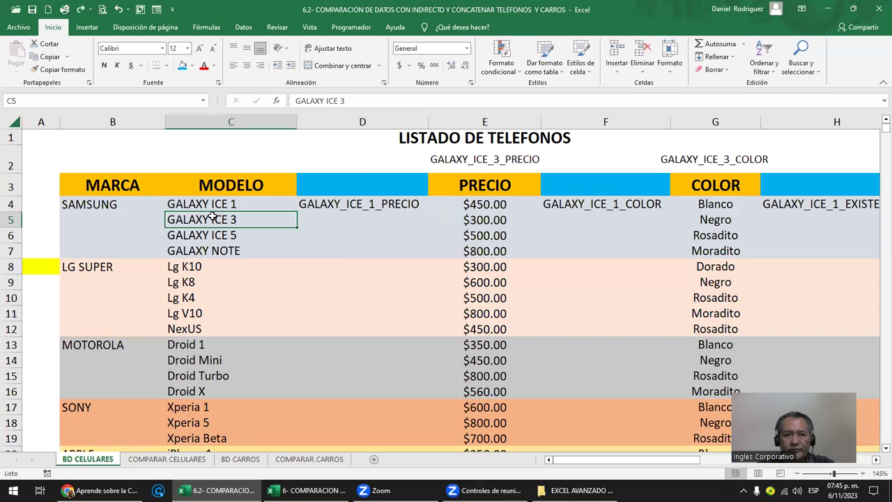
right_click(215, 218)
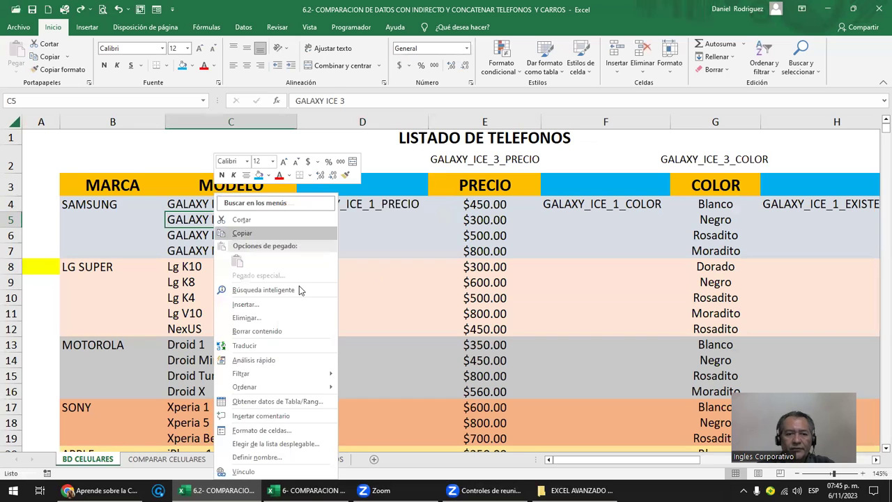
click(284, 458)
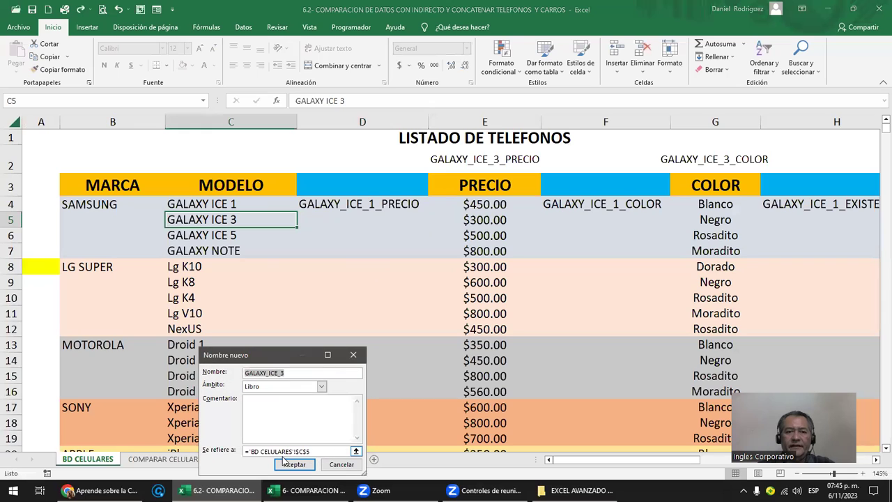
drag(289, 357, 392, 247)
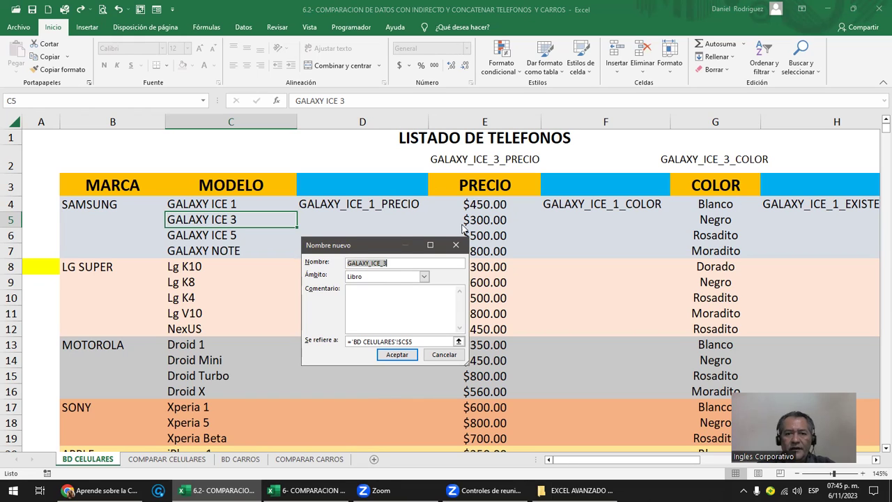
click(421, 343)
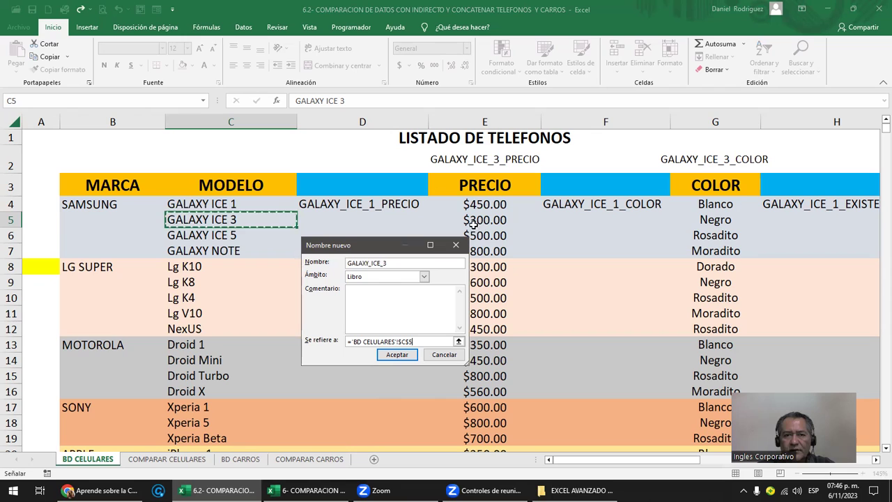
click(412, 262)
text(_PRECIO)
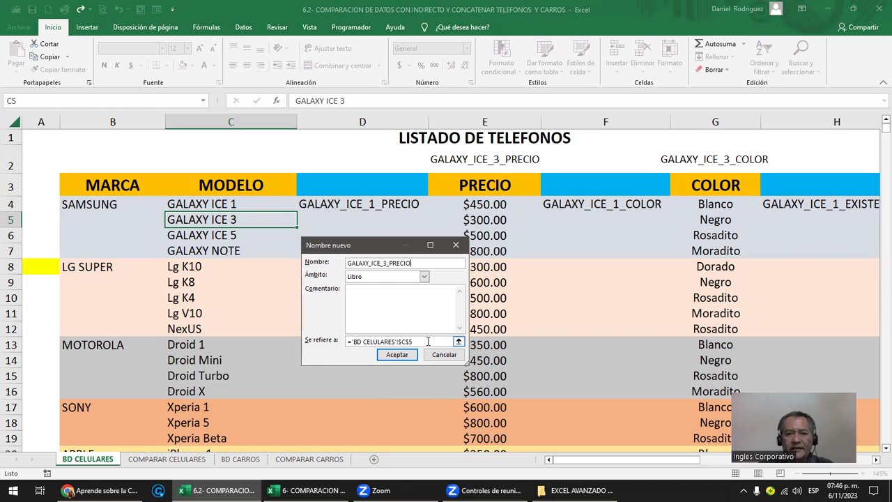
click(449, 341)
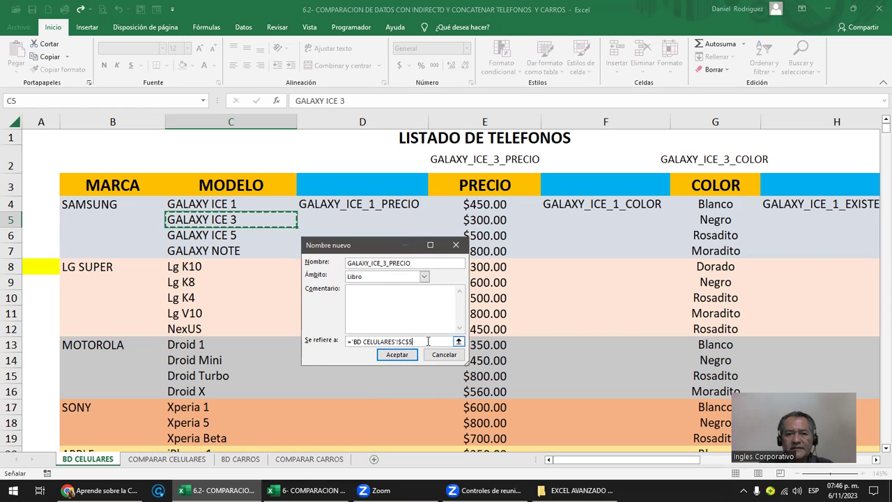
click(476, 214)
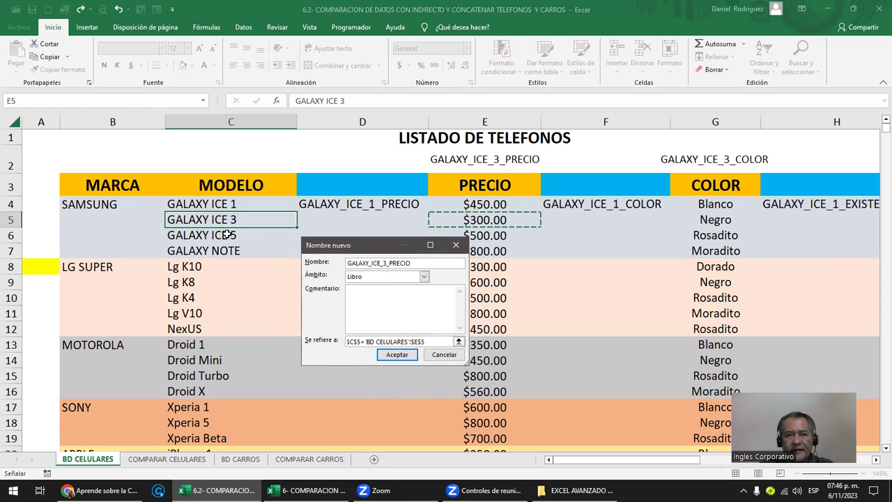
click(397, 355)
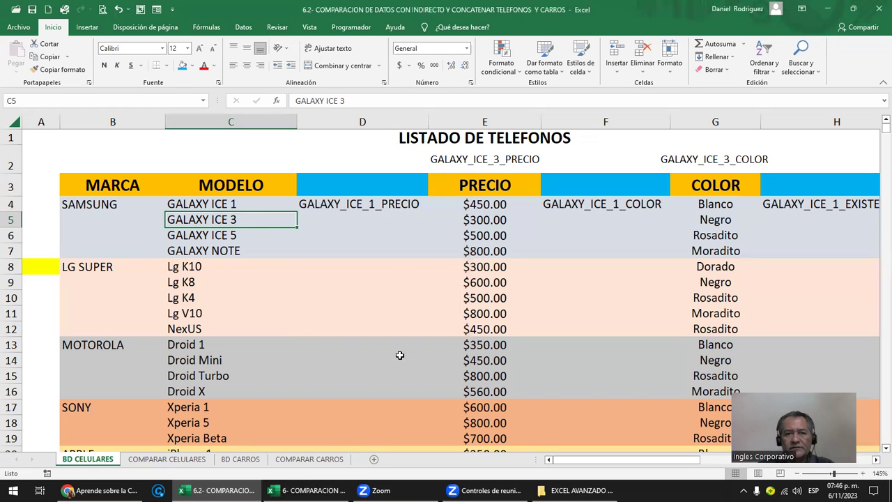
click(362, 222)
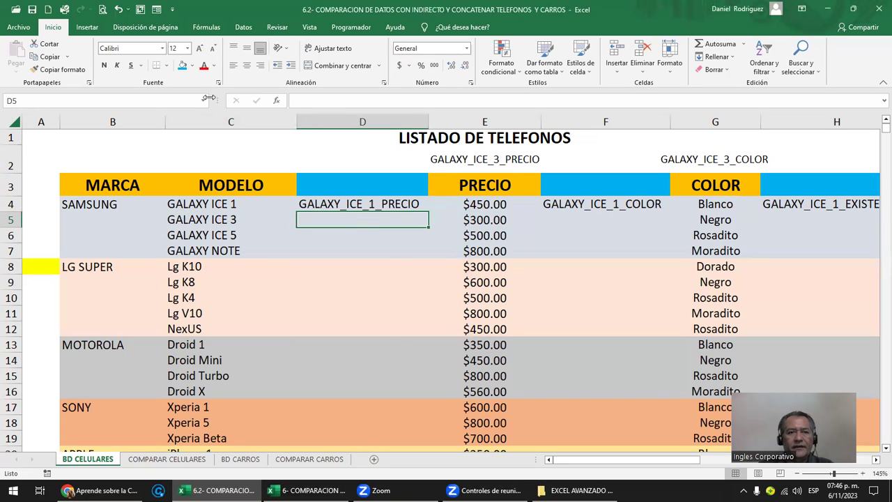
click(185, 220)
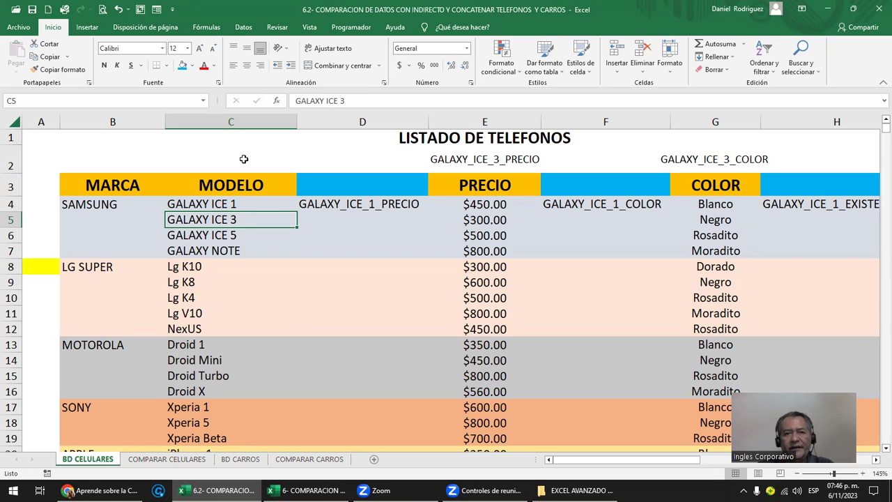
click(484, 219)
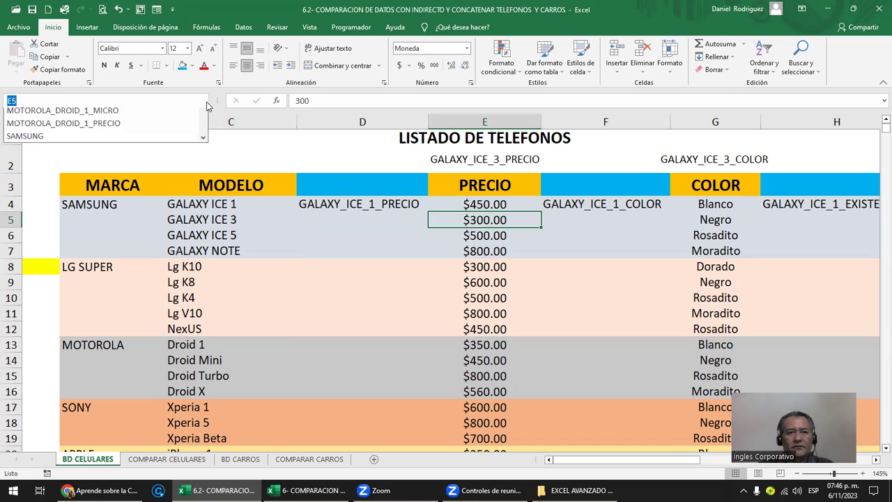
click(202, 100)
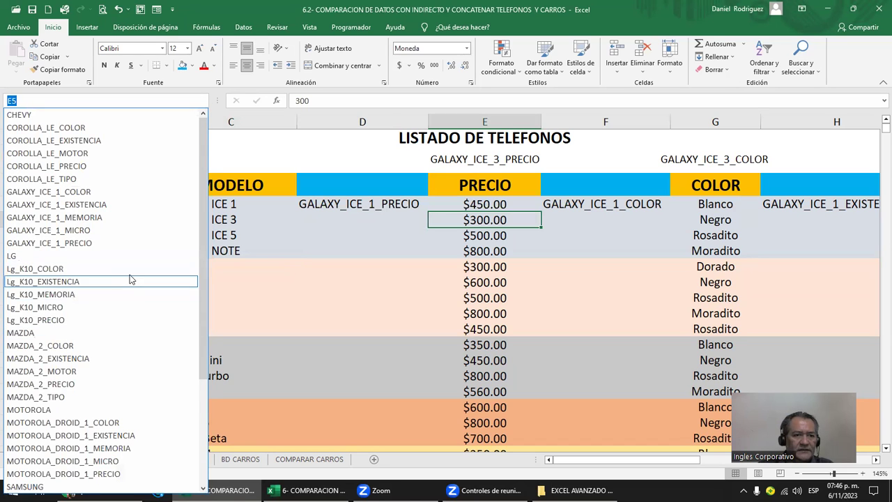
scroll(130, 279, down, 1)
scroll(135, 277, down, 2)
scroll(135, 277, down, 2)
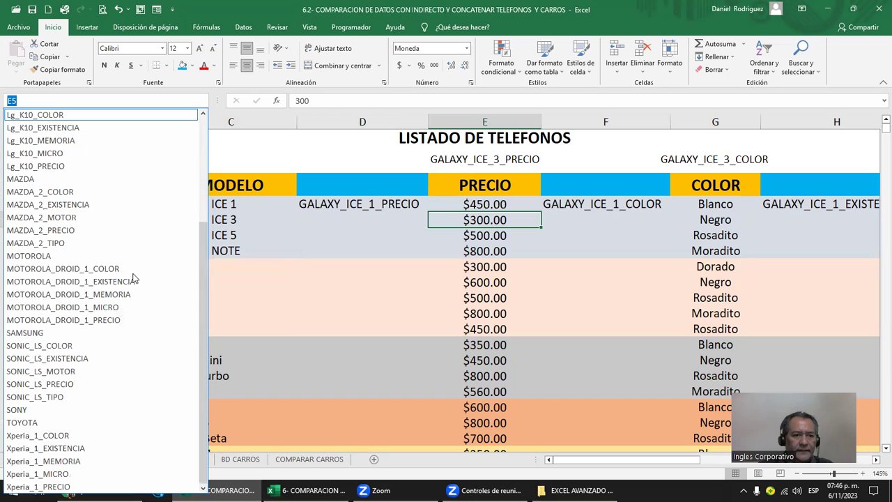
scroll(135, 277, up, 4)
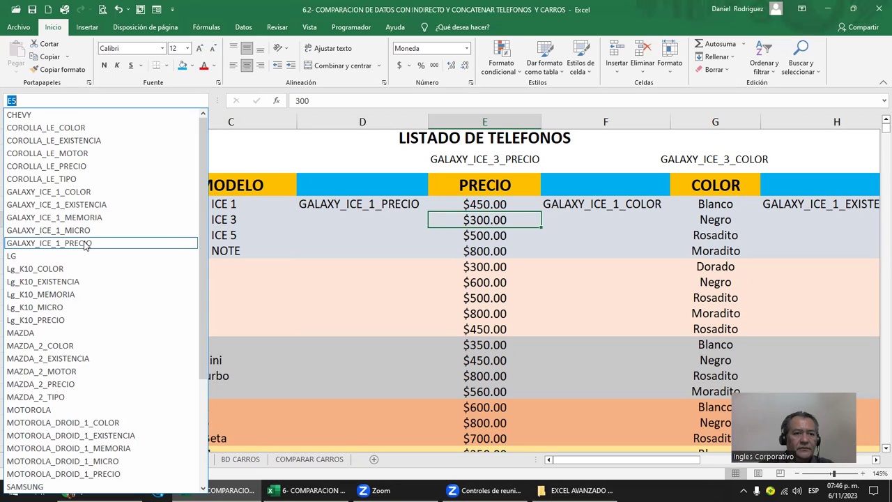
click(344, 228)
click(359, 222)
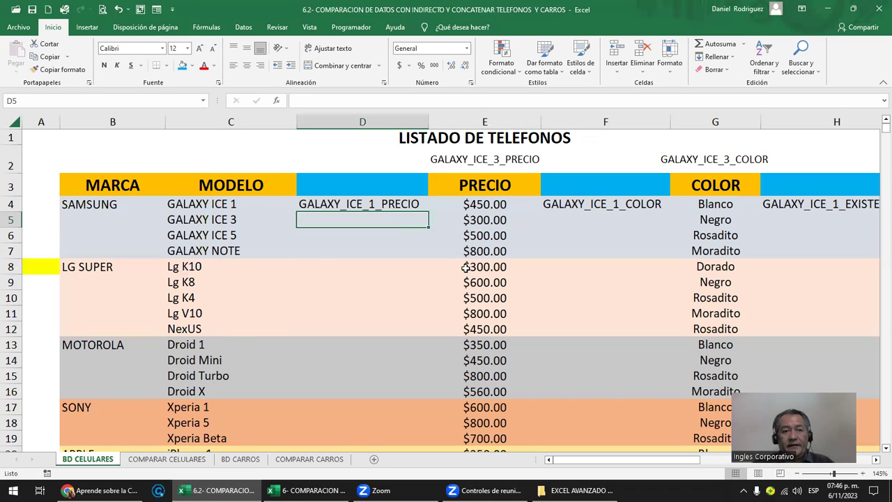
key(Up)
key(Down)
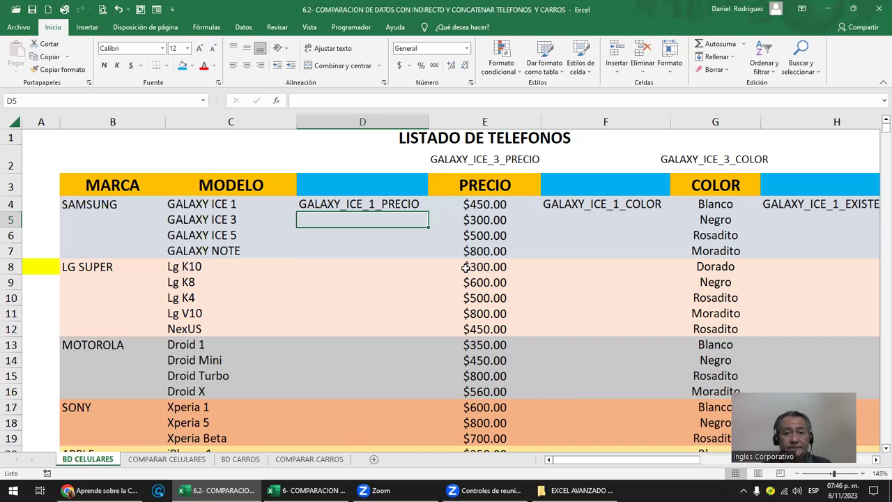
key(Up)
key(Up)
key(Up)
key(Right)
key(ctrl+c)
key(Down)
key(Down)
key(Down)
key(Left)
key(Left)
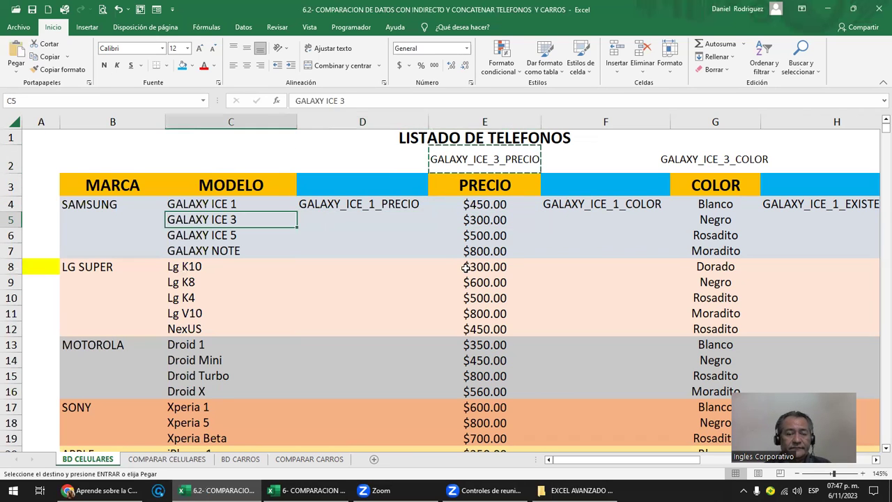
key(Right)
key(Return)
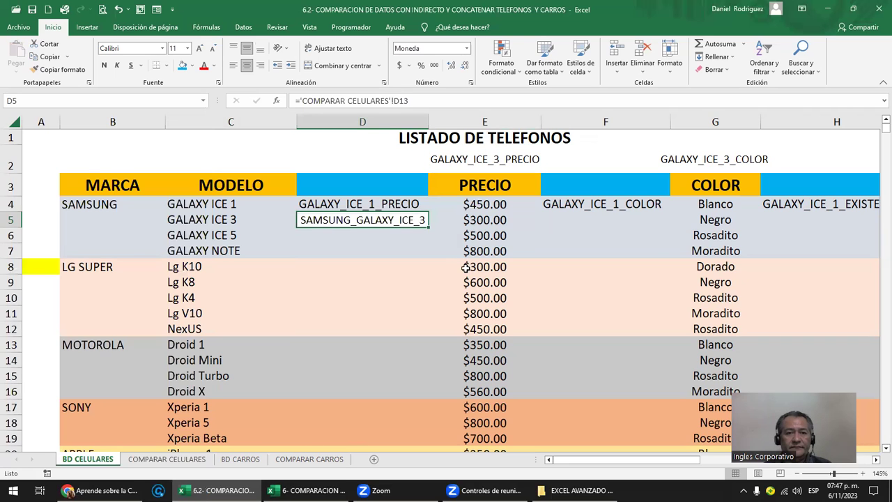
key(ctrl+z)
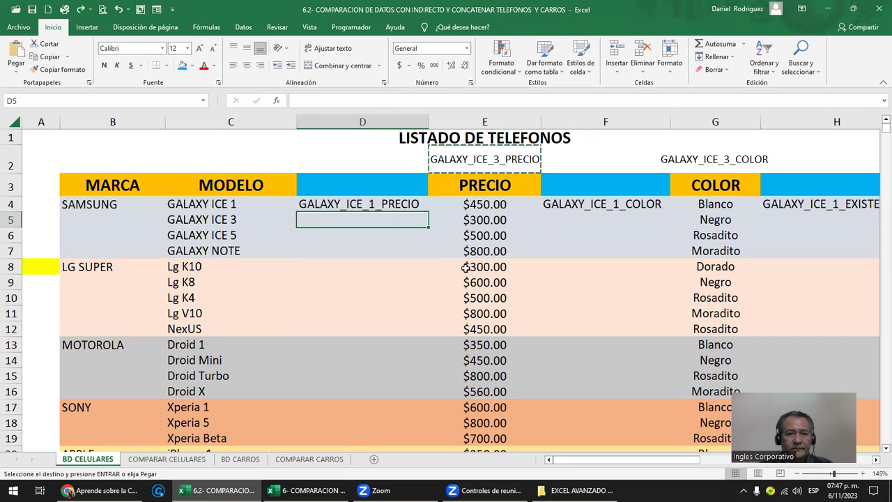
key(Escape)
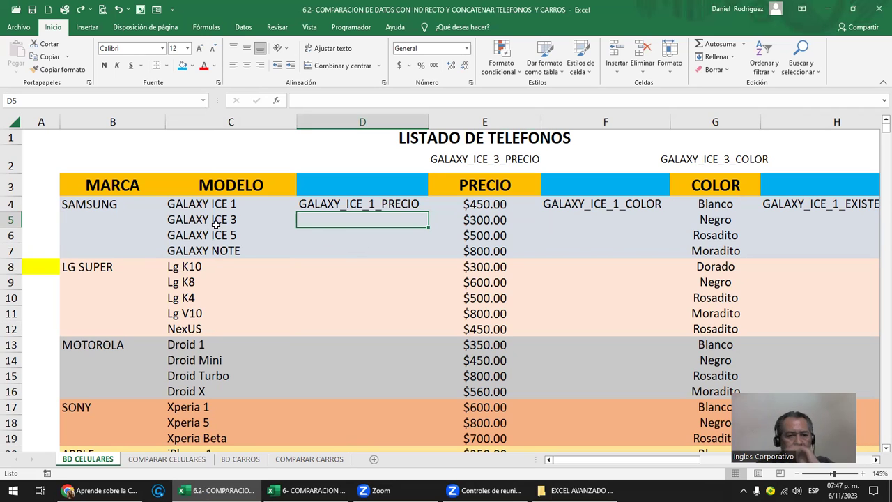
click(714, 218)
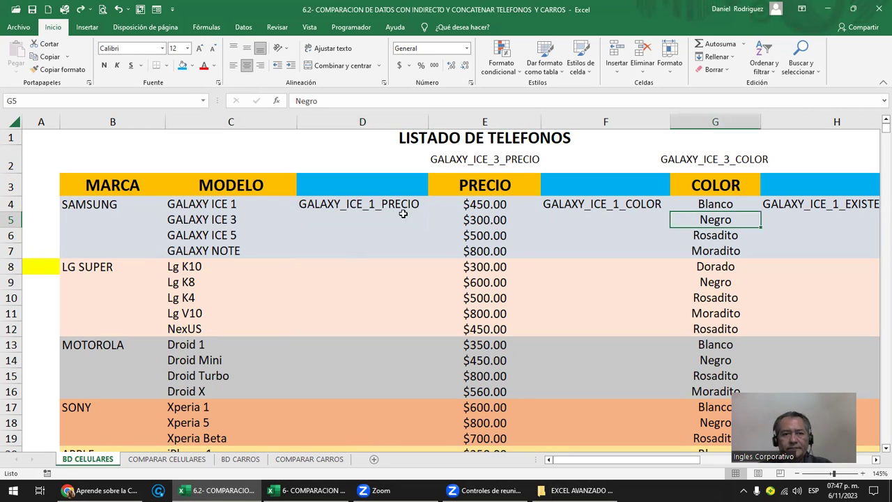
click(211, 220)
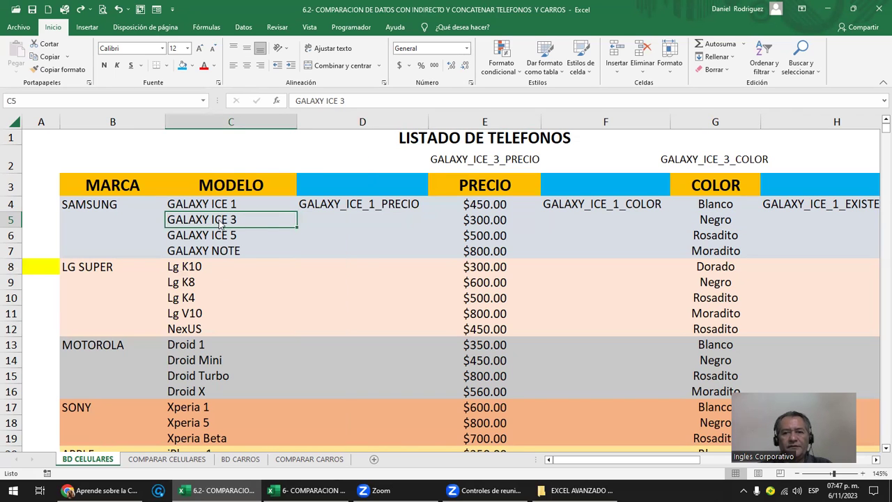
Step: Define the name GALAXY_ICE_3_COLOR referring to $G$5 via C5's Definir nombre option
right_click(220, 222)
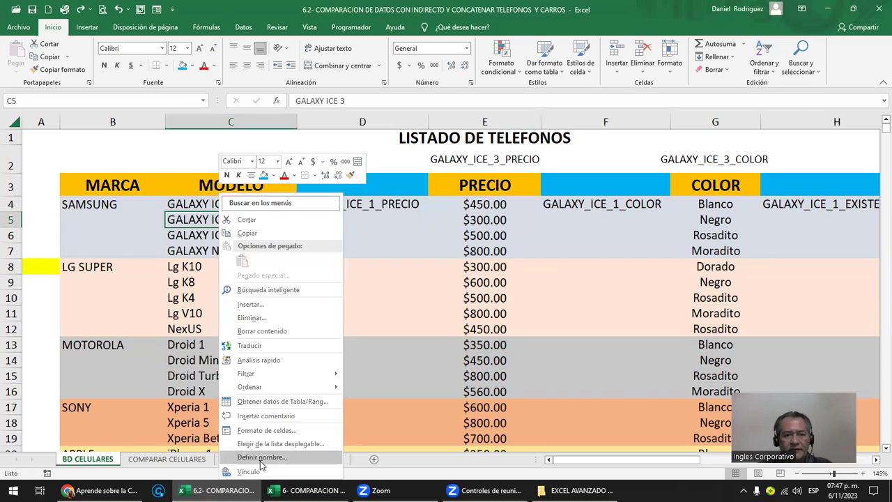
click(260, 457)
click(272, 373)
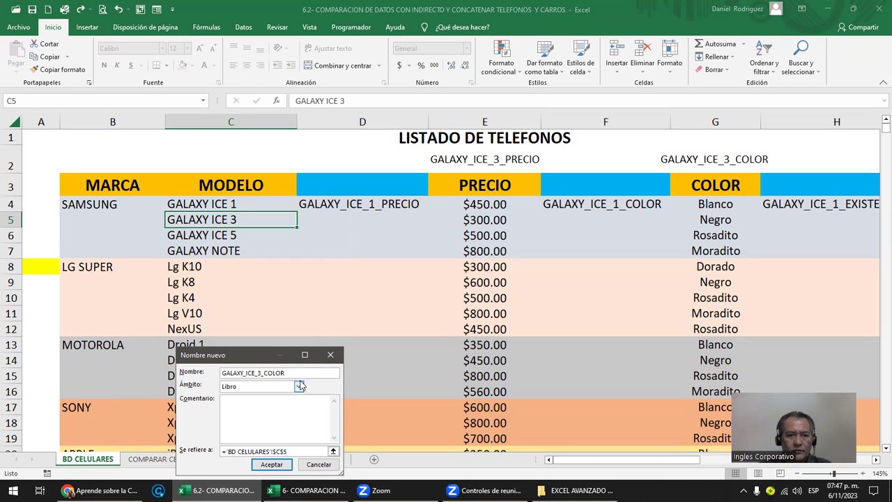
click(297, 452)
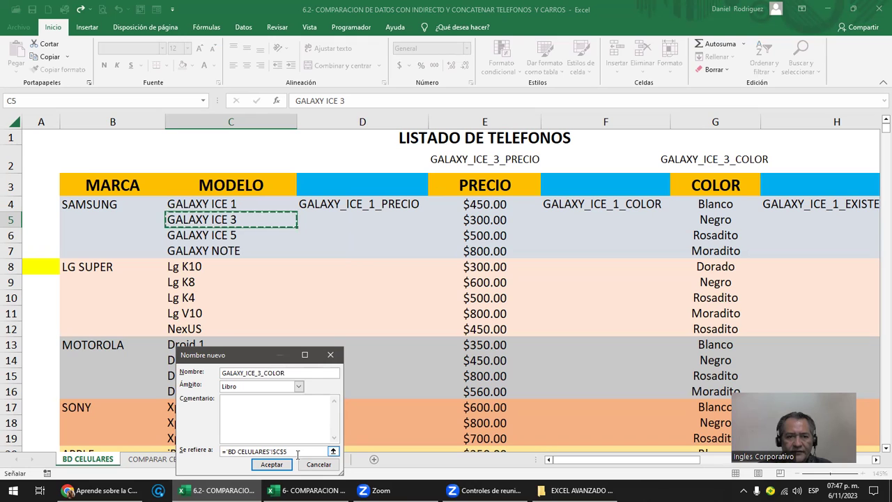
click(714, 220)
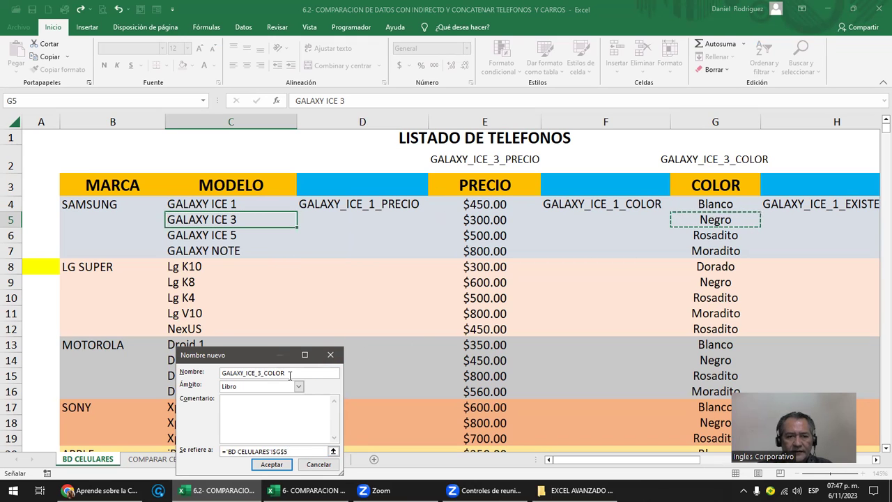
drag(291, 373, 194, 378)
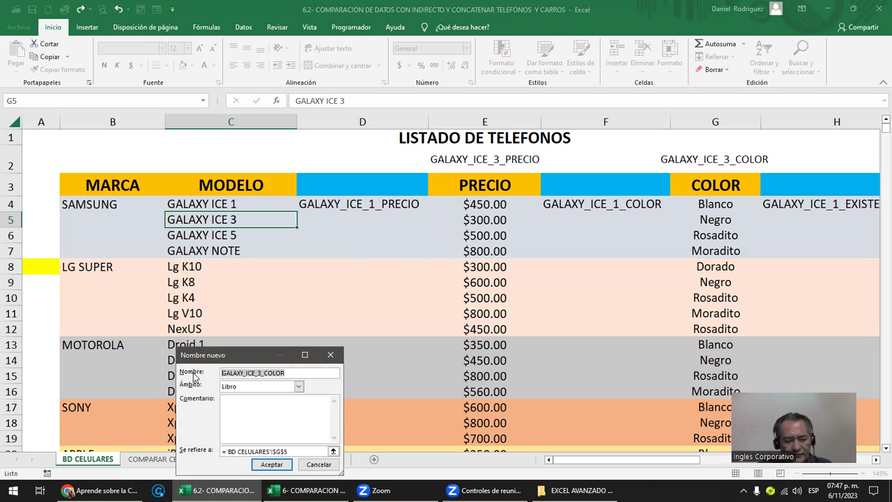
click(271, 465)
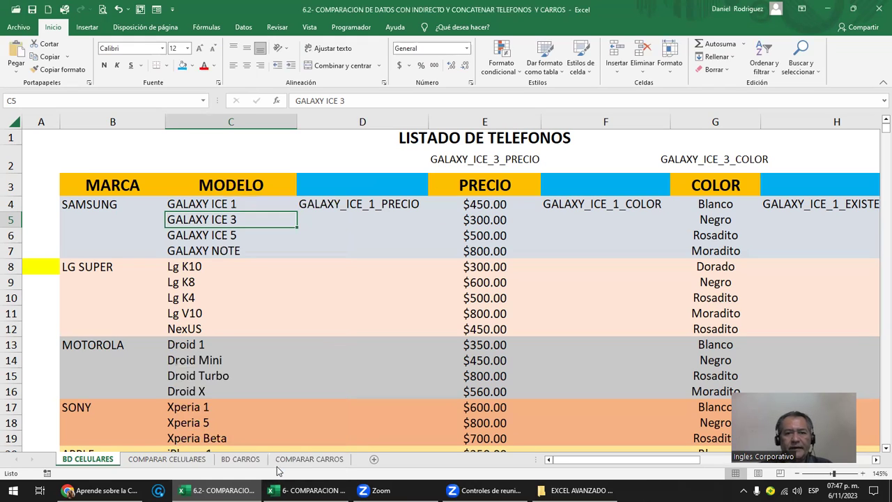
Step: Paste GALAXY_ICE_3_COLOR into F5, and copy it to D5 edited as GALAXY_ICE_3_PRECIO
click(370, 223)
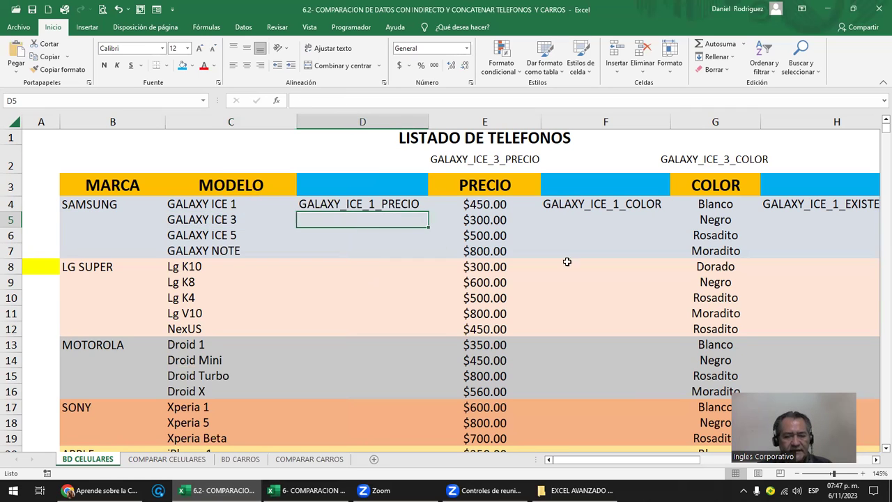
click(600, 225)
key(ctrl+v)
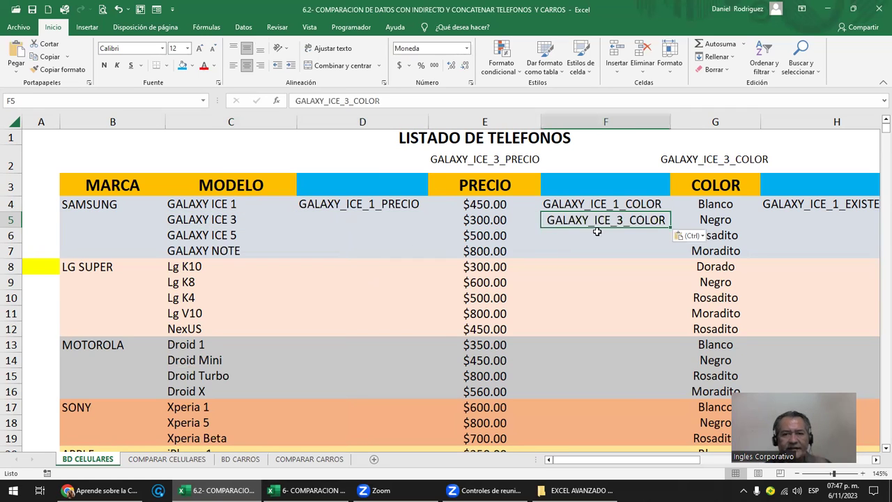
key(ctrl+c)
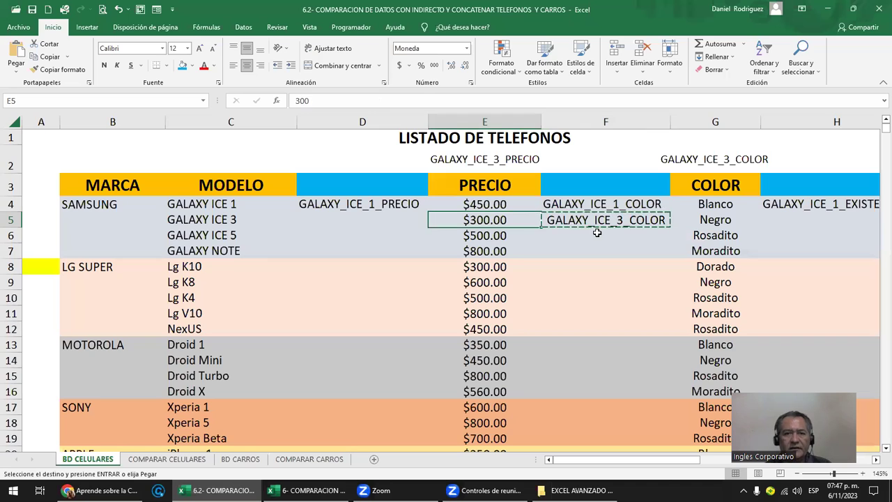
key(Left)
key(Left)
key(ctrl+v)
key(F2)
key(BackSpace)
key(BackSpace)
key(BackSpace)
key(BackSpace)
key(BackSpace)
key(BackSpace)
text(_PRECIO)
key(Return)
Step: Recommit the D5 and F5 labels to confirm them, then check the defined names list
key(Up)
key(F2)
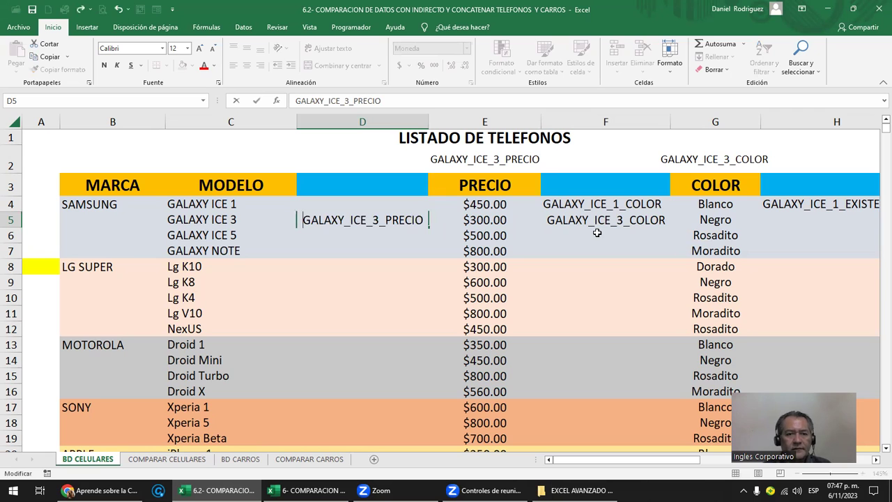
key(Return)
key(Up)
key(Right)
key(Right)
key(F2)
key(Return)
key(Up)
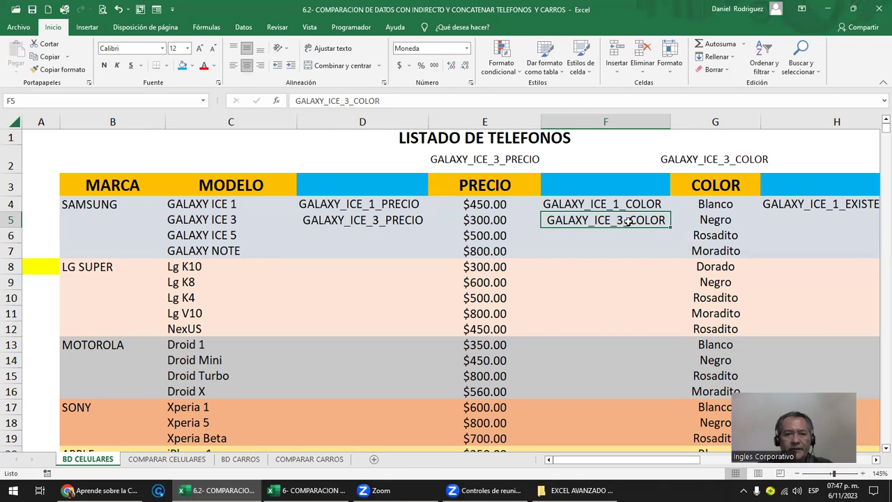
click(203, 101)
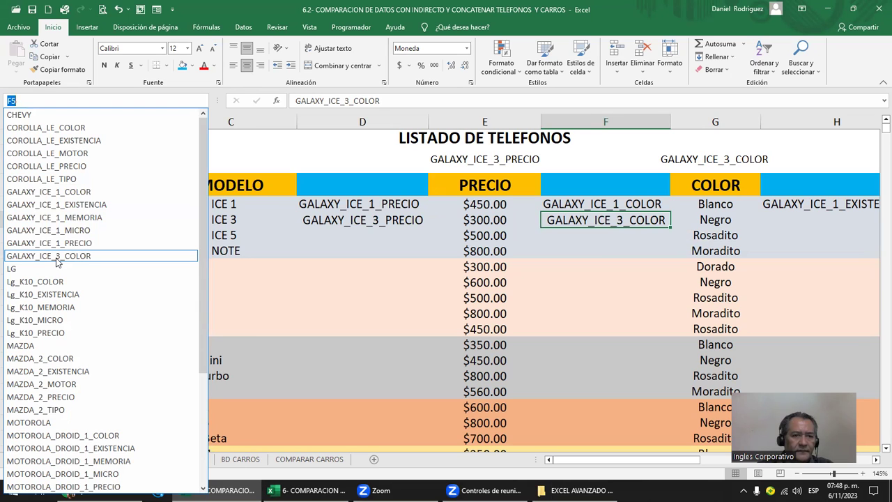
Step: Confirm the D5 label, then name the $300.00 price cell E5 GALAXY_ICE_3_PRECIO
click(56, 256)
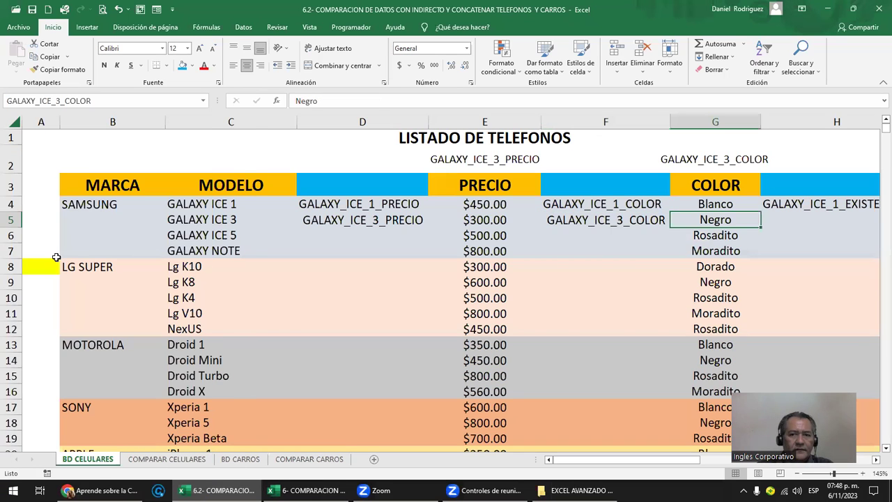
click(347, 220)
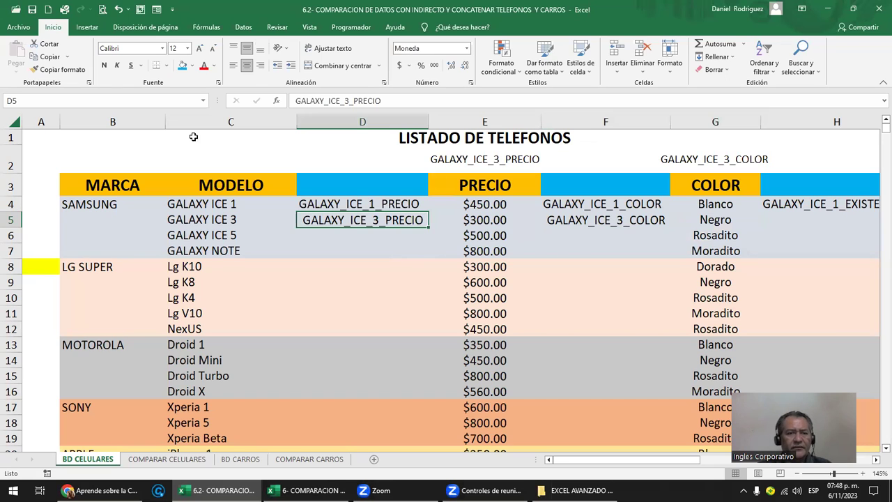
double_click(393, 227)
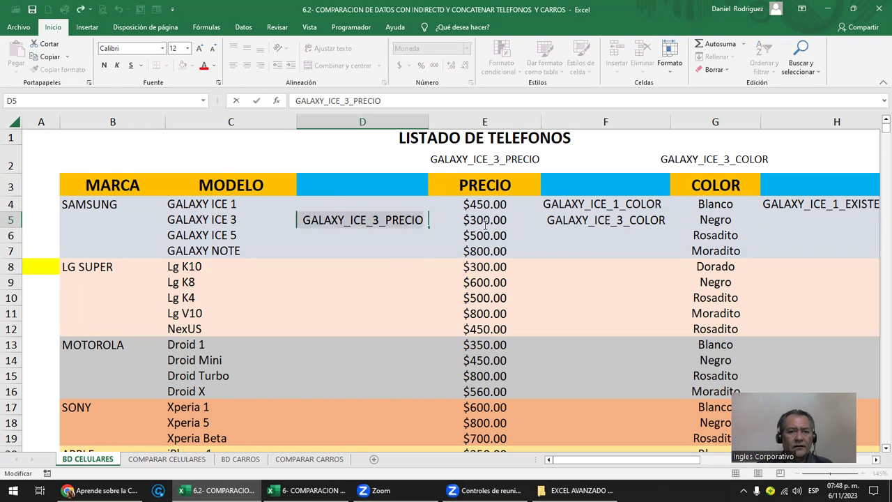
key(Left)
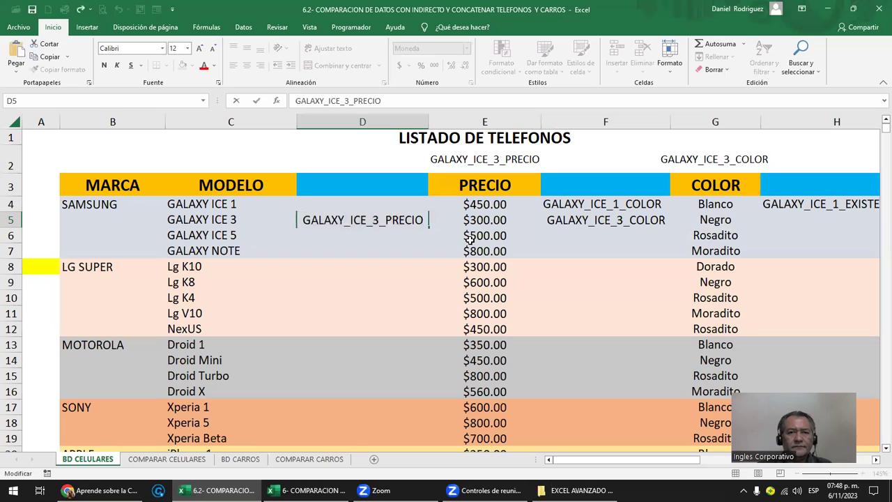
key(ctrl+Return)
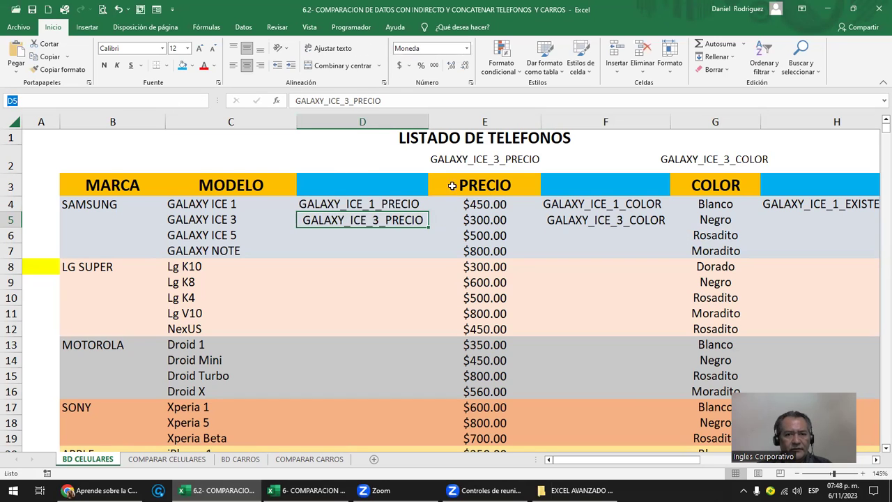
click(477, 215)
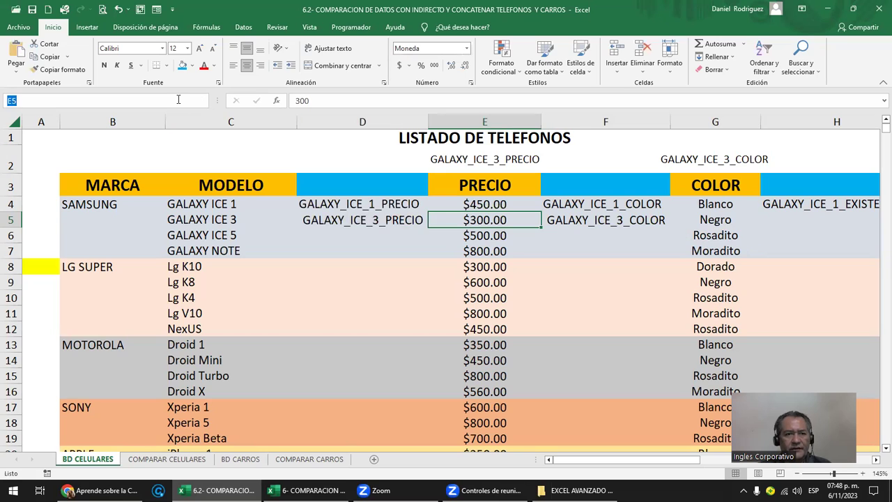
text(GALAXY_ICE_3_PRECIO)
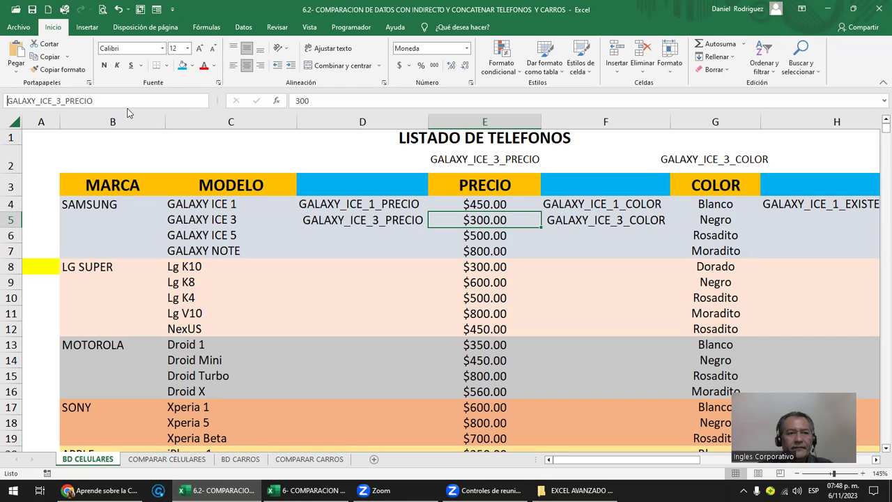
key(Return)
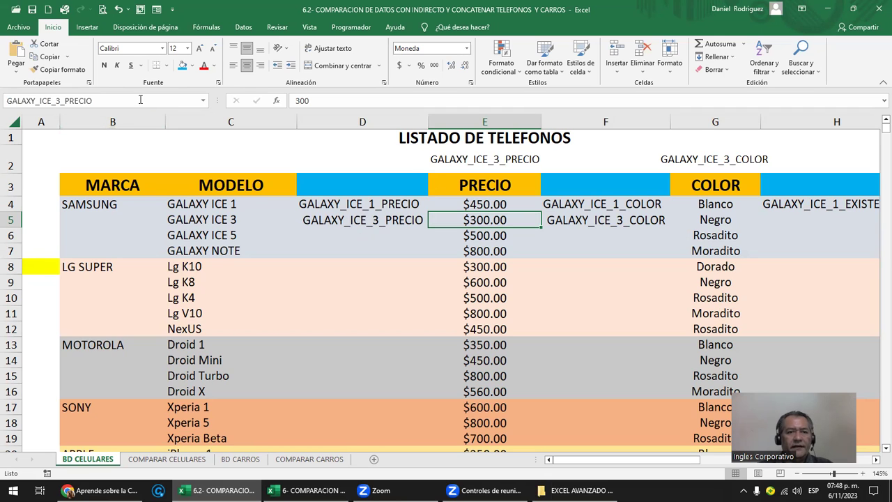
Step: Verify GALAXY_ICE_3_PRECIO and GALAXY_ICE_3_COLOR by jumping to each from the Name Box list
click(282, 219)
click(203, 100)
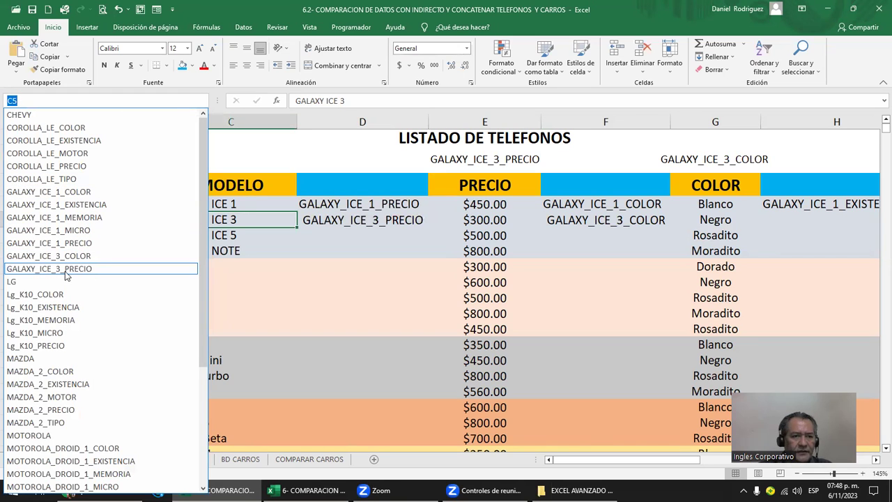
click(67, 274)
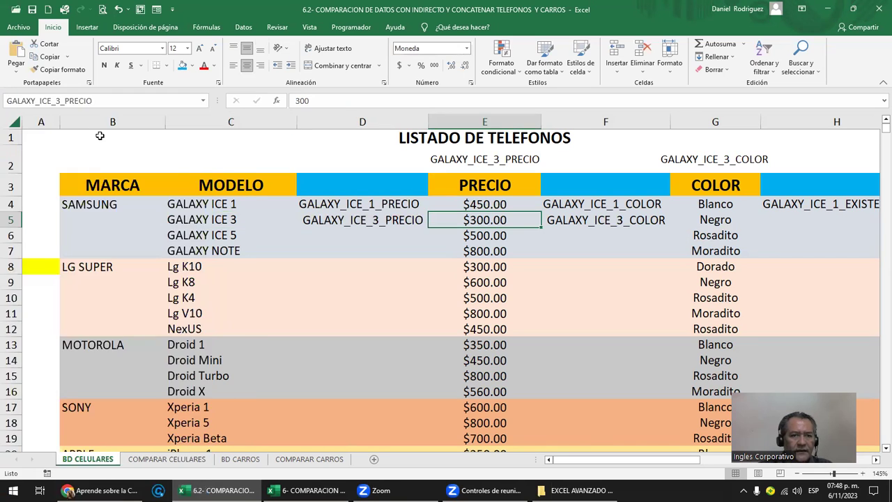
click(203, 102)
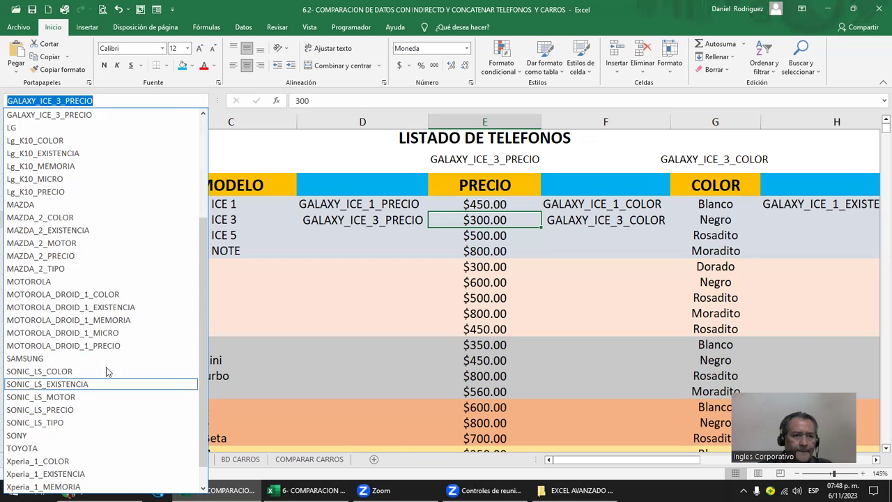
scroll(83, 314, up, 4)
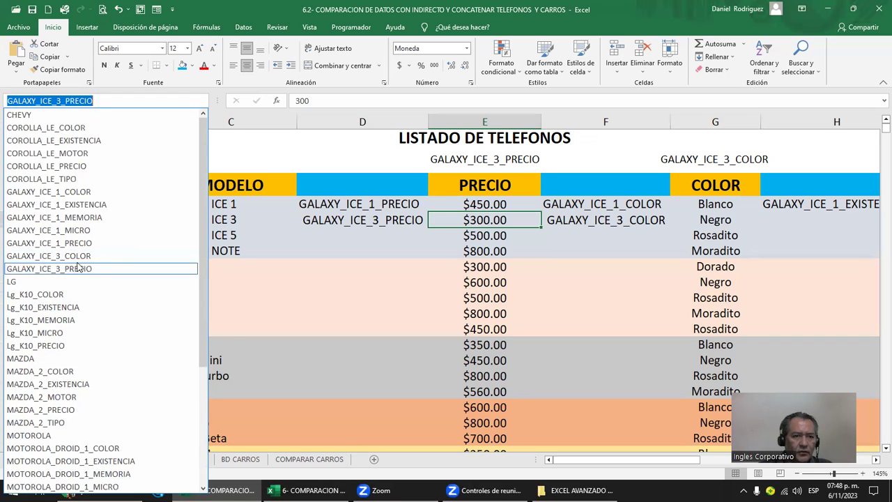
click(80, 257)
click(580, 218)
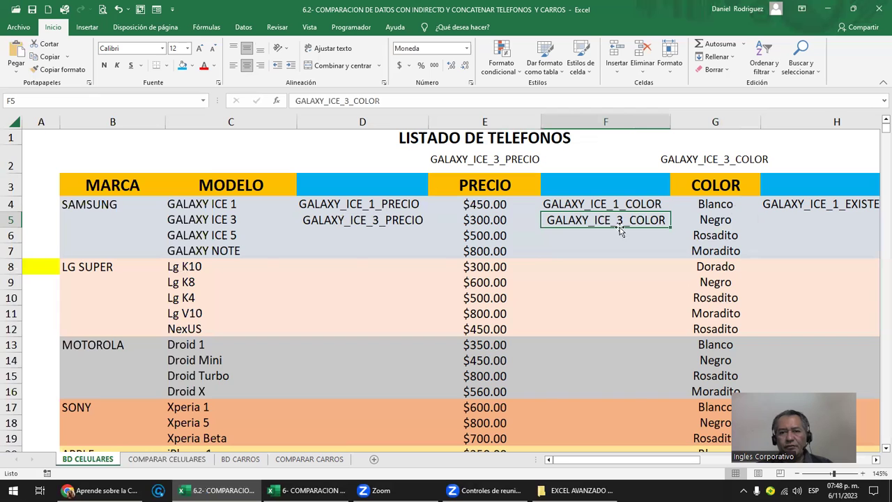
Step: Name the Samsung stock cell I5 GALAXY_ICE_3_EXISTENCIA
key(ctrl+c)
key(Right)
key(Right)
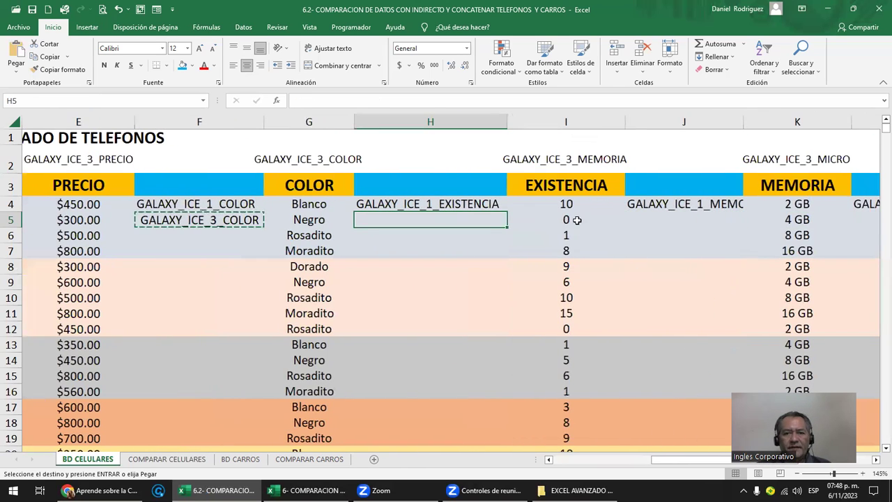
click(574, 221)
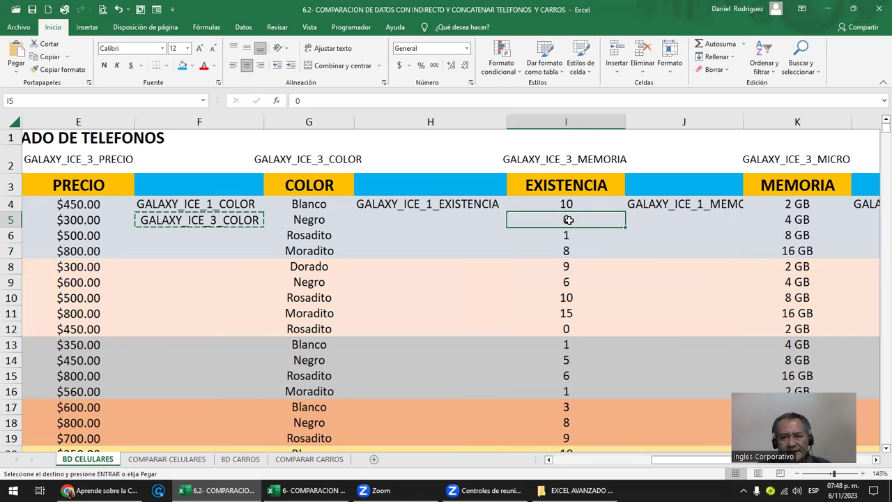
click(98, 102)
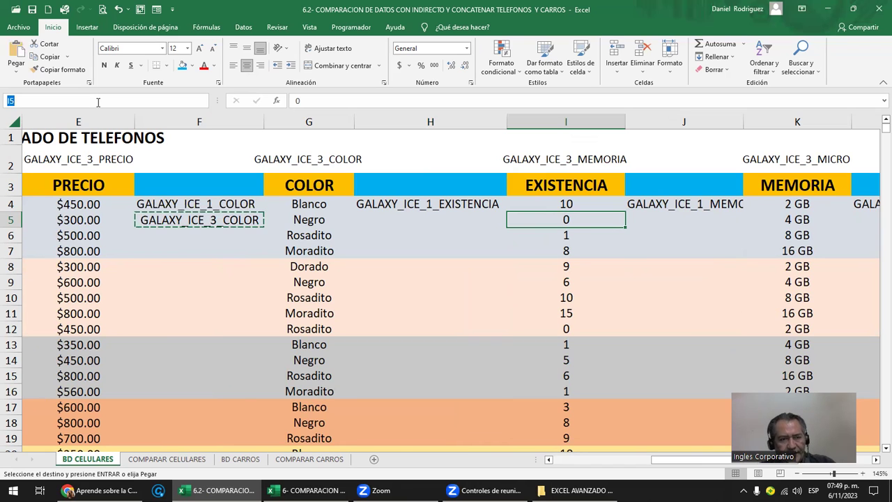
key(ctrl+v)
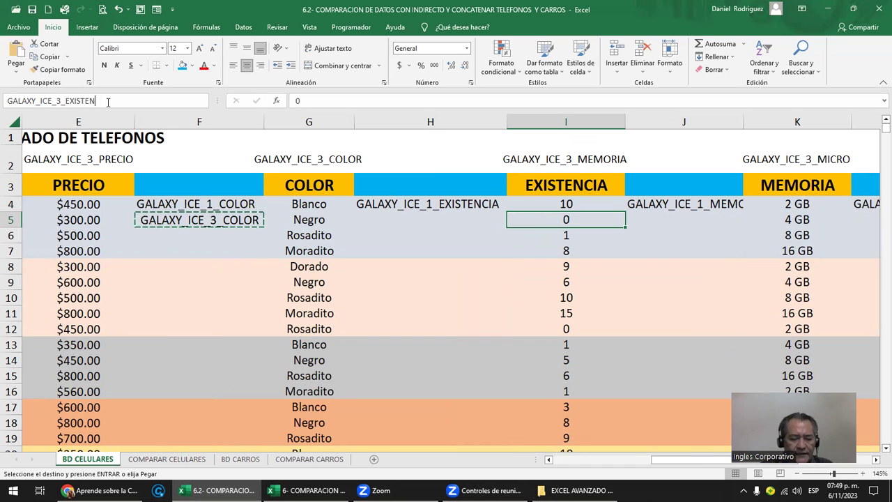
key(Return)
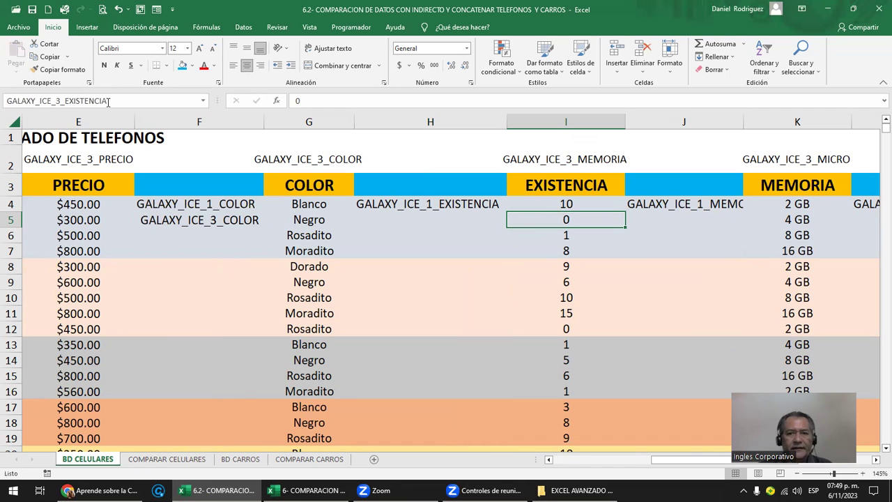
Step: Name the 4 GB memory cell K5 GALAXY_ICE_3_MEMORIA
click(798, 219)
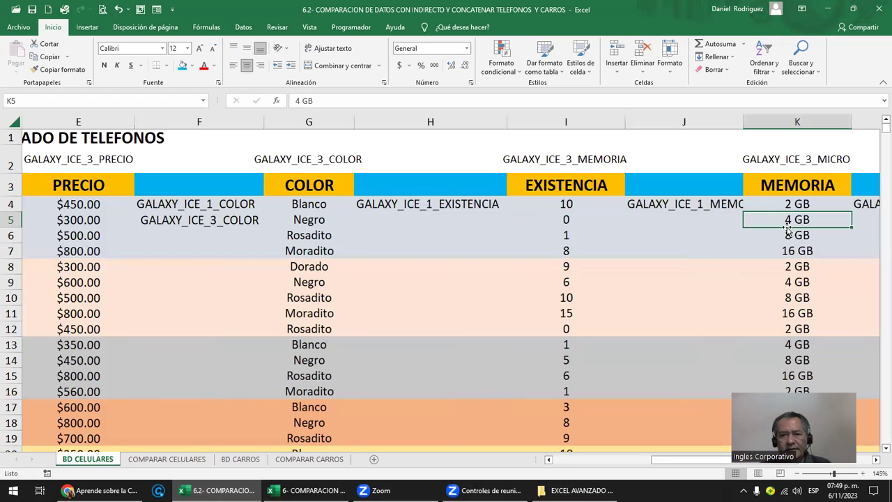
click(173, 99)
key(BackSpace)
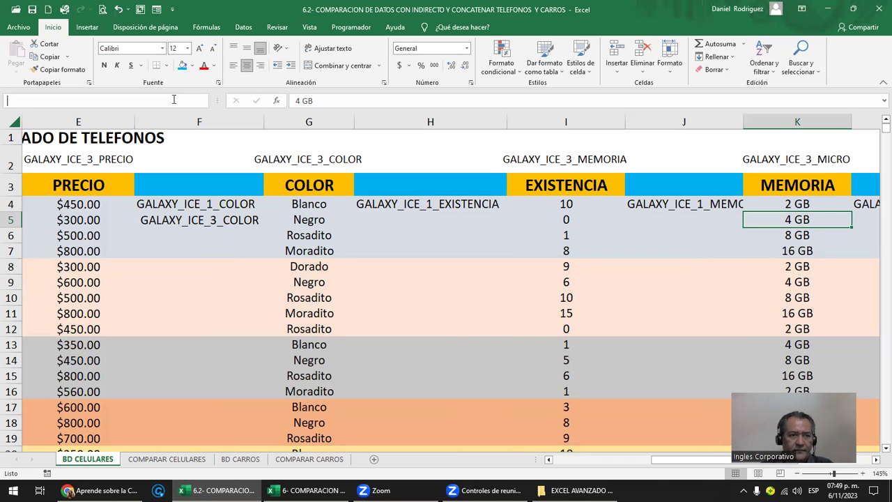
click(714, 221)
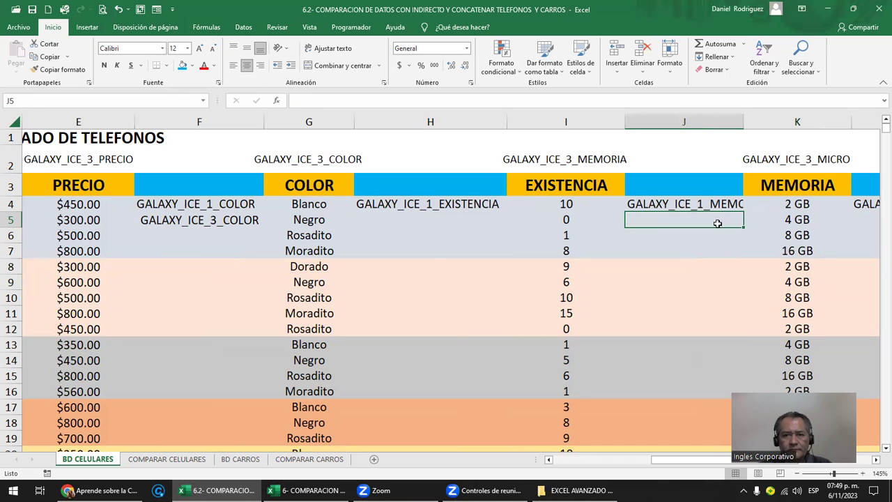
click(230, 217)
key(ctrl+c)
click(797, 222)
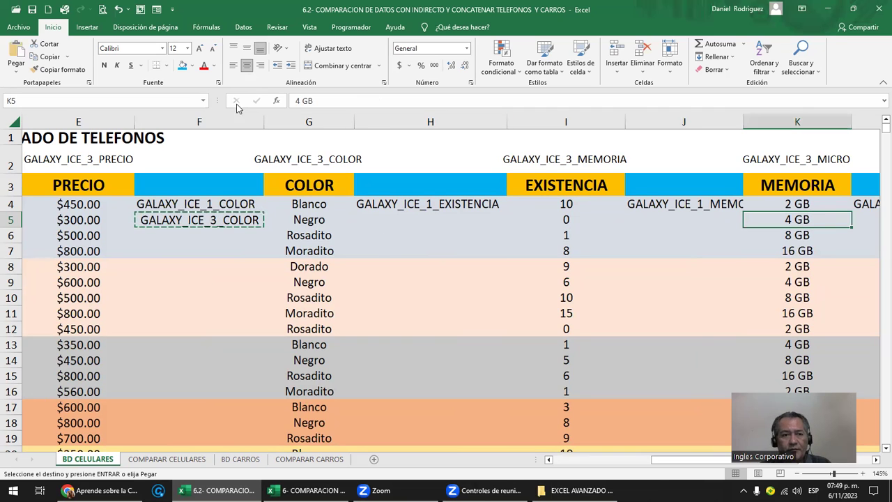
click(181, 101)
key(ctrl+v)
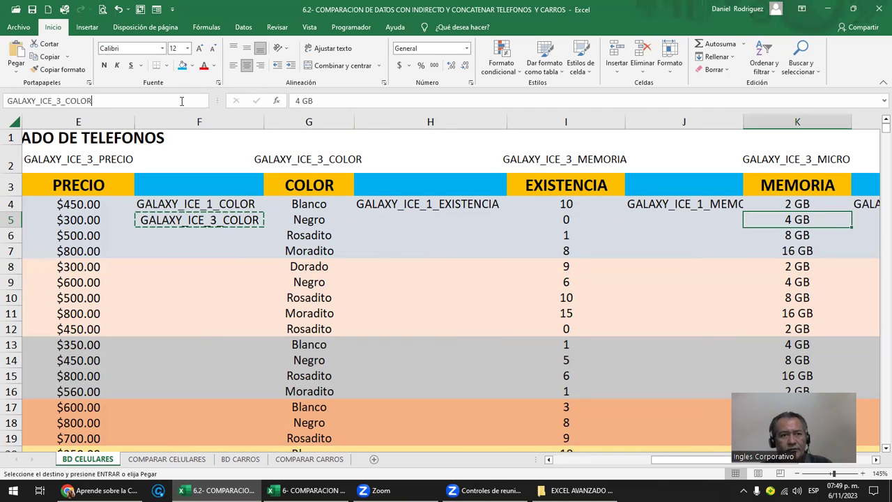
key(BackSpace)
key(BackSpace)
key(BackSpace)
key(BackSpace)
key(BackSpace)
text(MEMORIA)
key(Return)
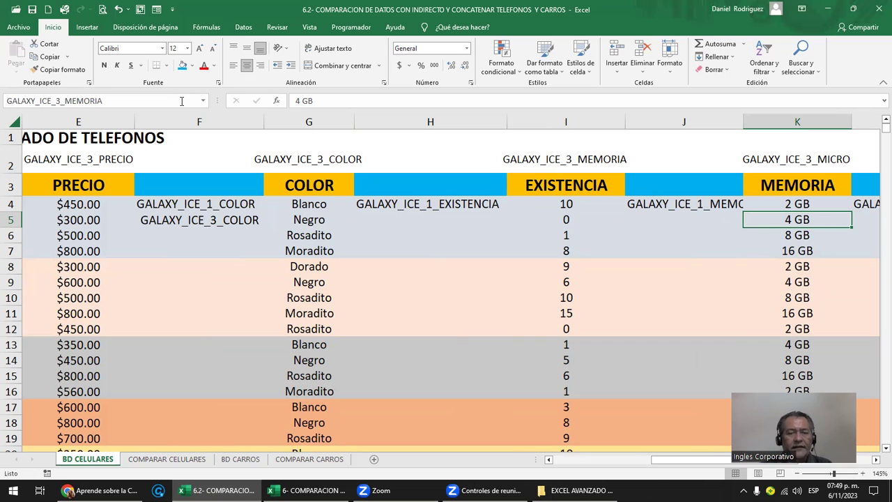
Step: Write the label GALAXY_ICE_3_EXISTENCIA in H5
click(650, 220)
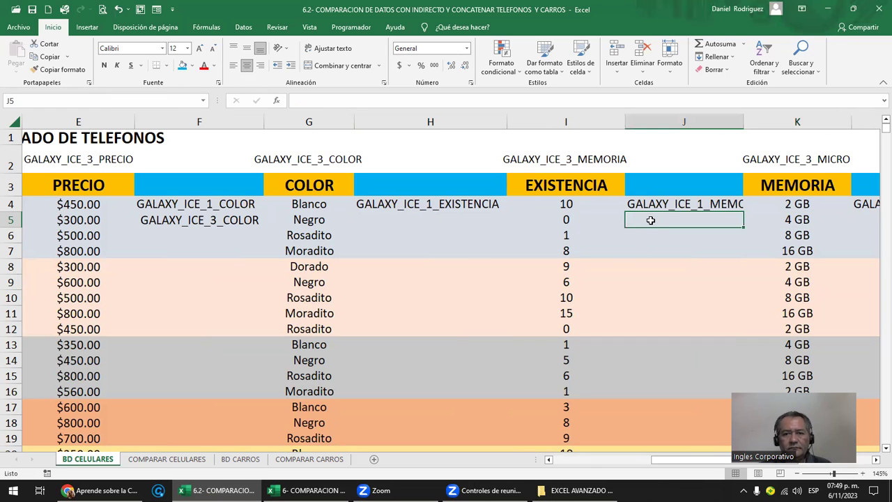
key(Left)
key(Left)
key(Left)
key(Left)
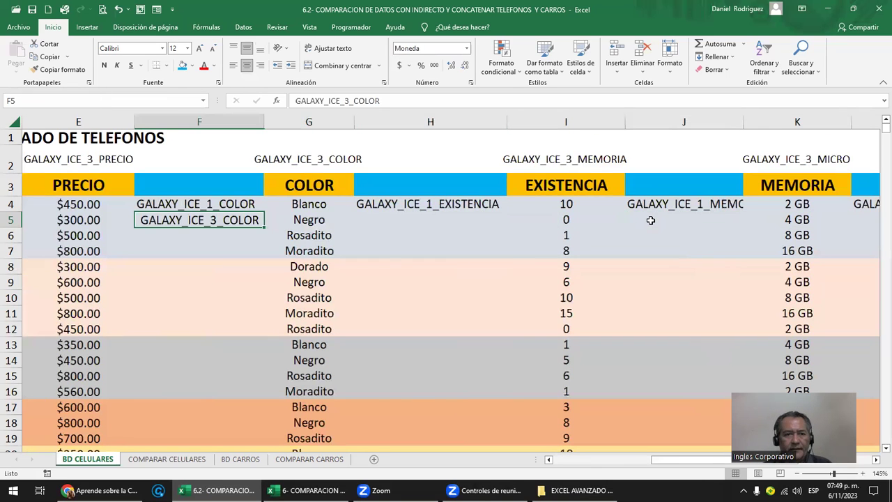
key(ctrl+c)
key(Right)
key(Right)
key(ctrl+v)
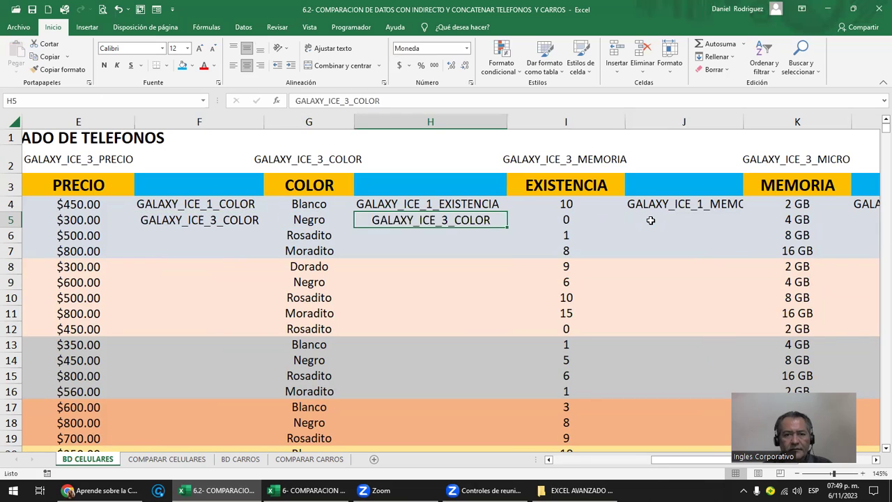
key(F2)
key(BackSpace)
key(BackSpace)
key(BackSpace)
key(BackSpace)
key(BackSpace)
text(EXISTENCIA)
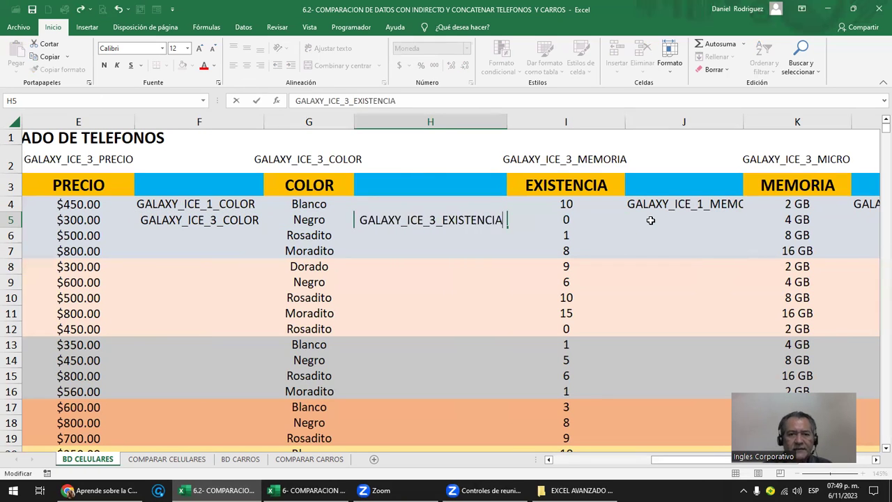
key(ctrl+Return)
Step: Write the label GALAXY_ICE_3_MEMORIA in J5
key(ctrl+c)
key(Right)
key(Right)
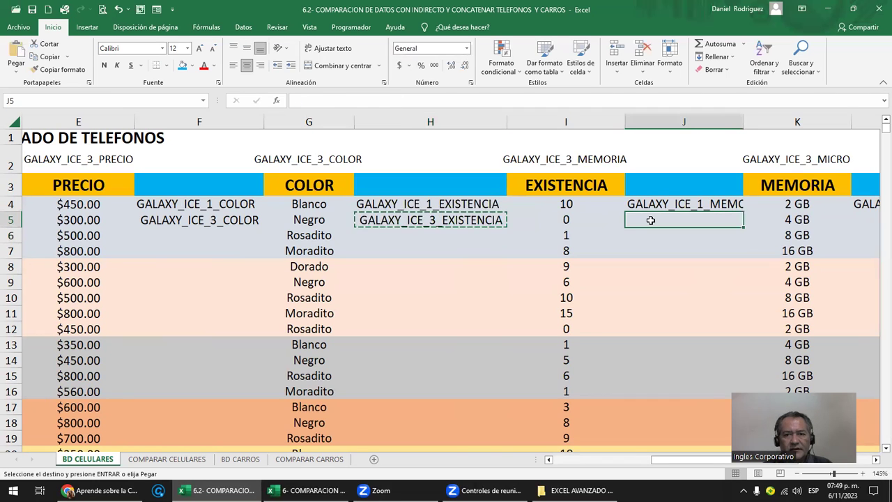
key(ctrl+v)
key(F2)
key(BackSpace)
key(BackSpace)
key(BackSpace)
key(BackSpace)
key(BackSpace)
key(BackSpace)
key(BackSpace)
key(BackSpace)
key(BackSpace)
key(BackSpace)
text(_MEMORIA)
key(Return)
click(650, 220)
Step: Name the 3 GHz processor cell M5 GALAXY_ICE_3_MICRO
key(Right)
key(Right)
key(Right)
click(650, 220)
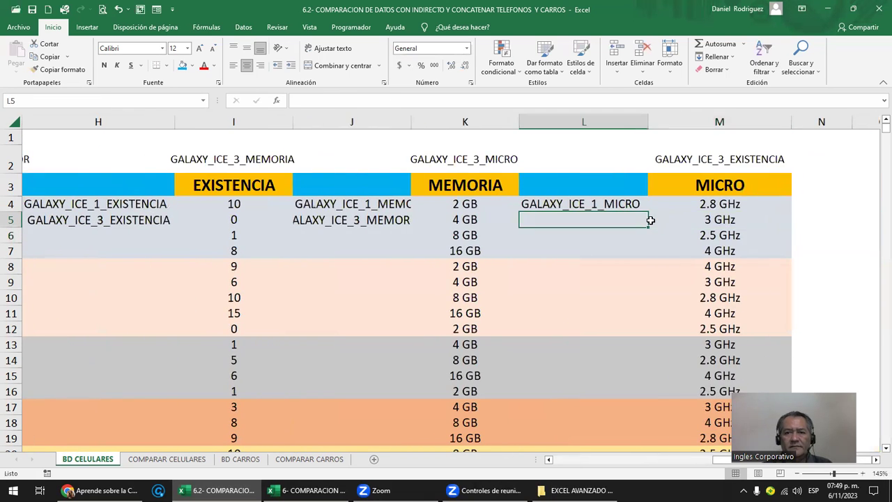
key(Left)
key(Left)
key(ctrl+c)
click(708, 219)
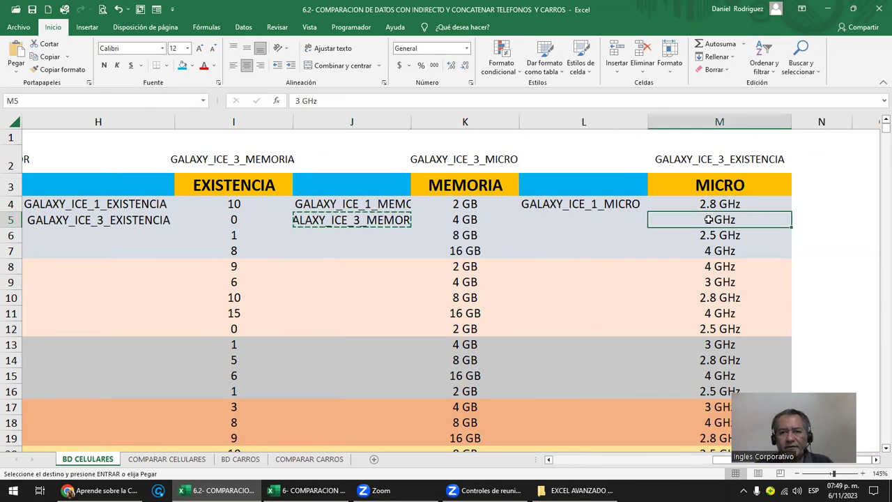
click(119, 100)
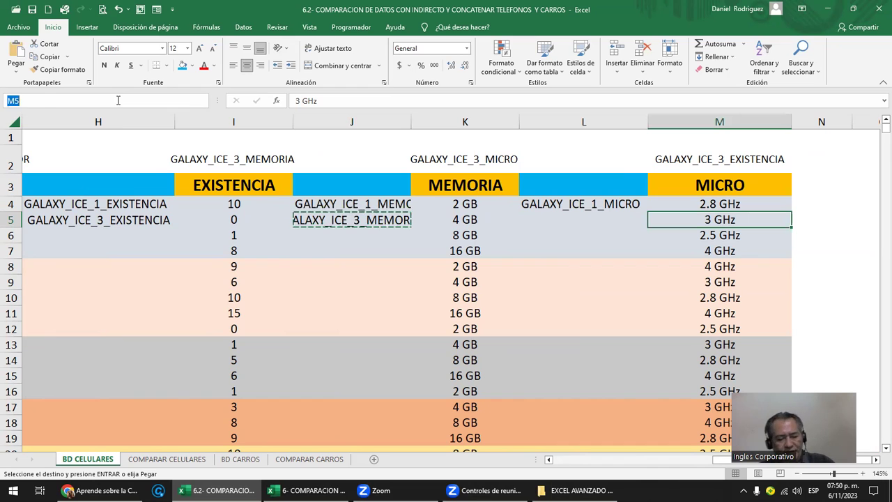
key(ctrl+v)
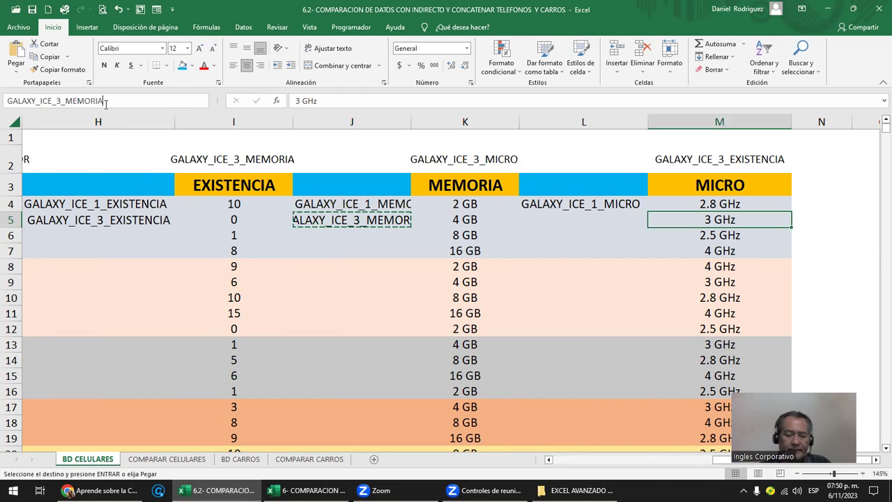
key(BackSpace)
key(BackSpace)
key(BackSpace)
key(BackSpace)
key(BackSpace)
key(BackSpace)
key(BackSpace)
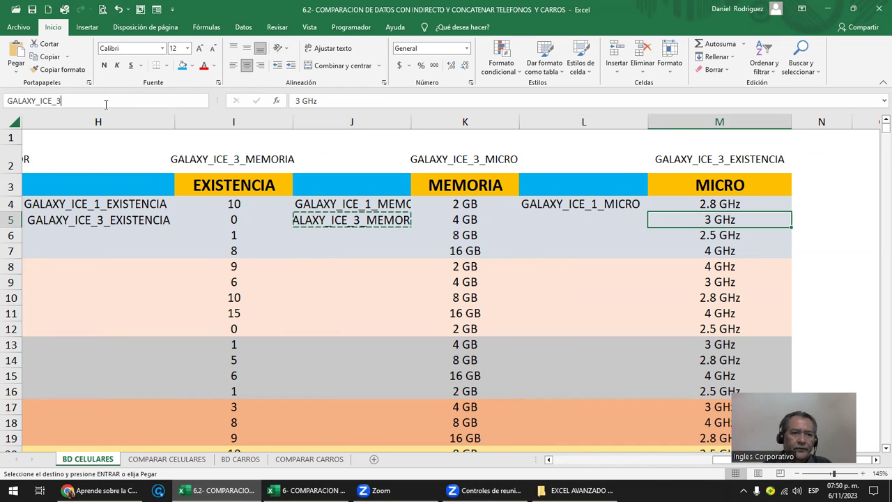
text(_MICRO)
key(Return)
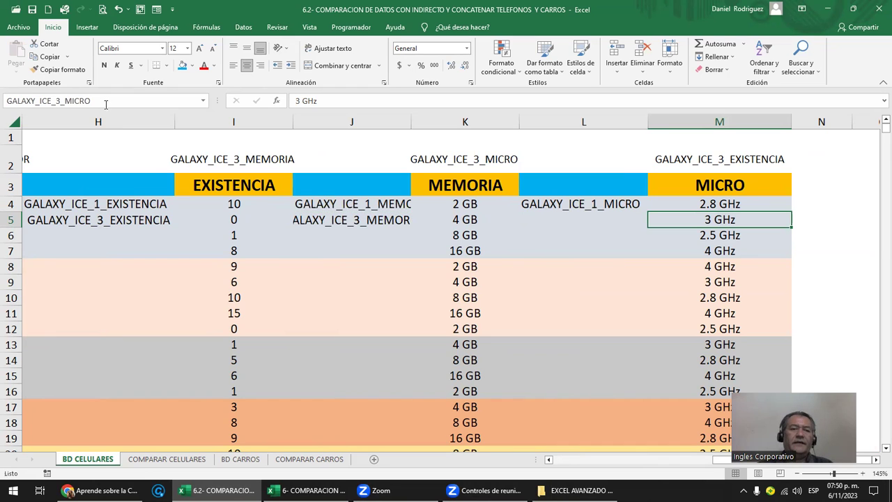
Step: Write the label GALAXY_ICE_3_MICRO in L5
click(388, 219)
key(ctrl+c)
key(Right)
key(Right)
key(ctrl+v)
key(F2)
key(BackSpace)
key(BackSpace)
key(BackSpace)
key(BackSpace)
key(BackSpace)
key(BackSpace)
text(ICRO)
key(Return)
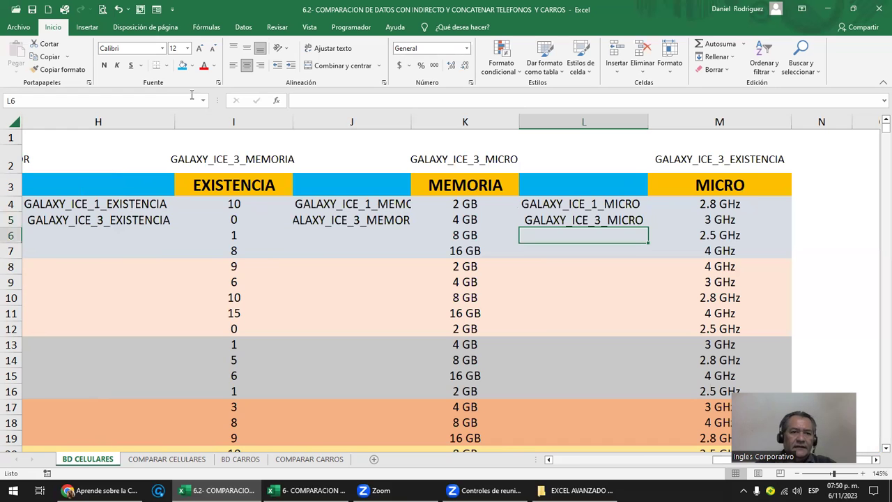
Step: Check that GALAXY_ICE_3_MICRO appears in the Name Box list and points to M5
click(198, 101)
key(Escape)
click(203, 101)
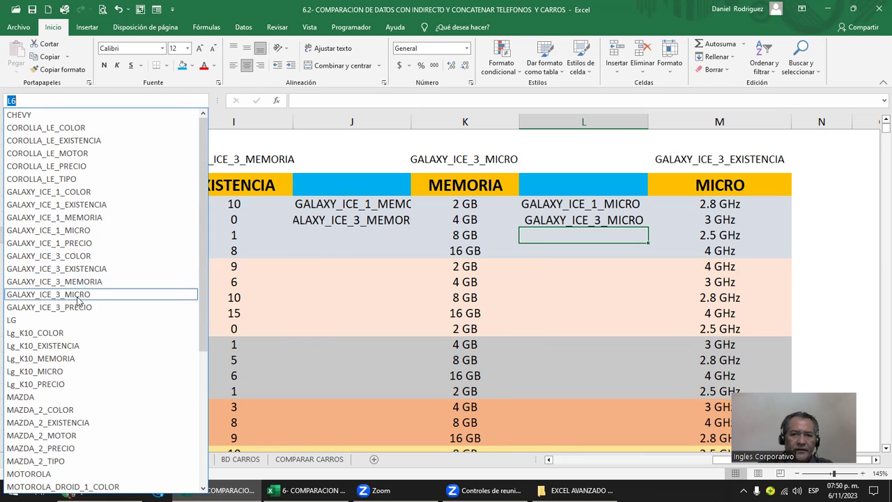
click(78, 296)
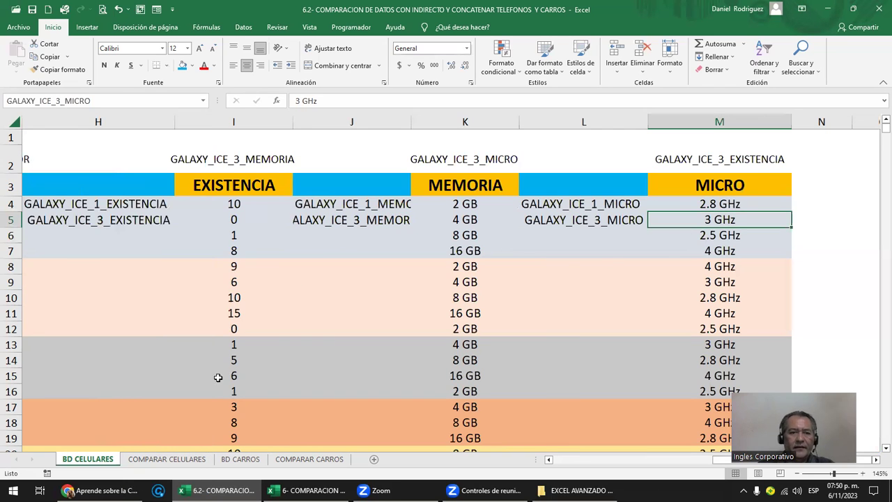
Step: On COMPARAR CELULARES, review helper cells F3:F7 and the name-building formula in E10
click(166, 458)
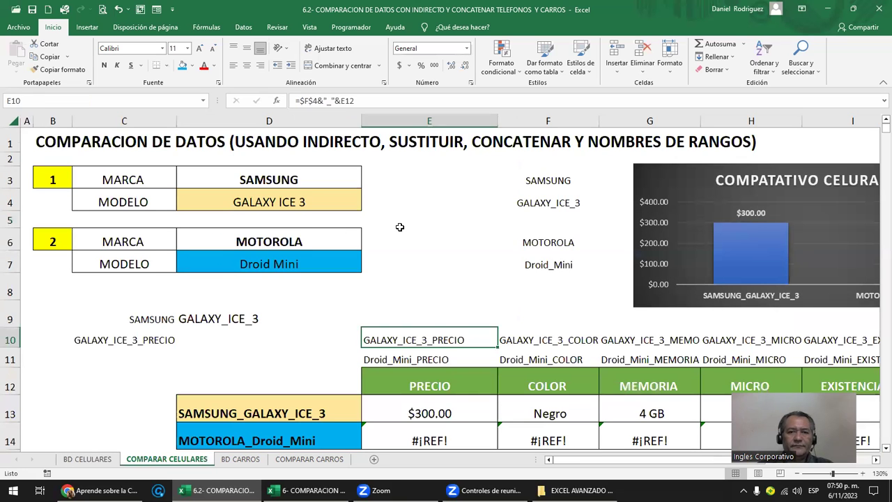
drag(399, 227, 401, 228)
drag(568, 182, 564, 252)
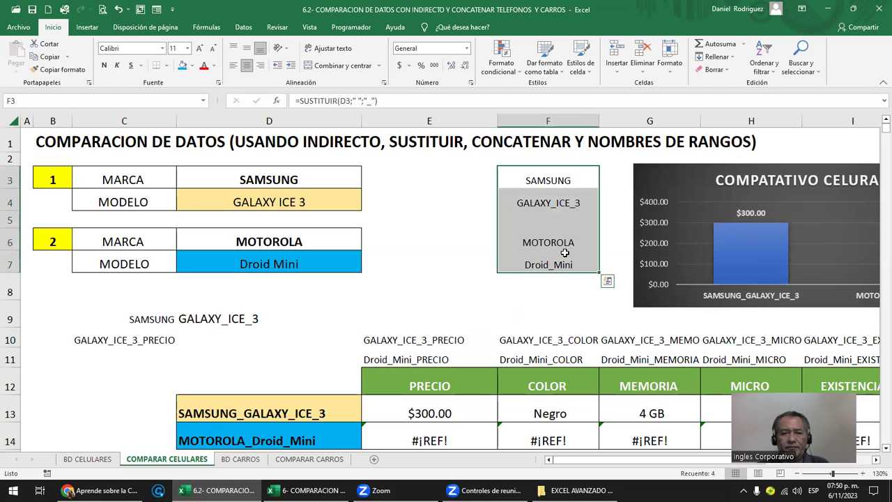
double_click(432, 341)
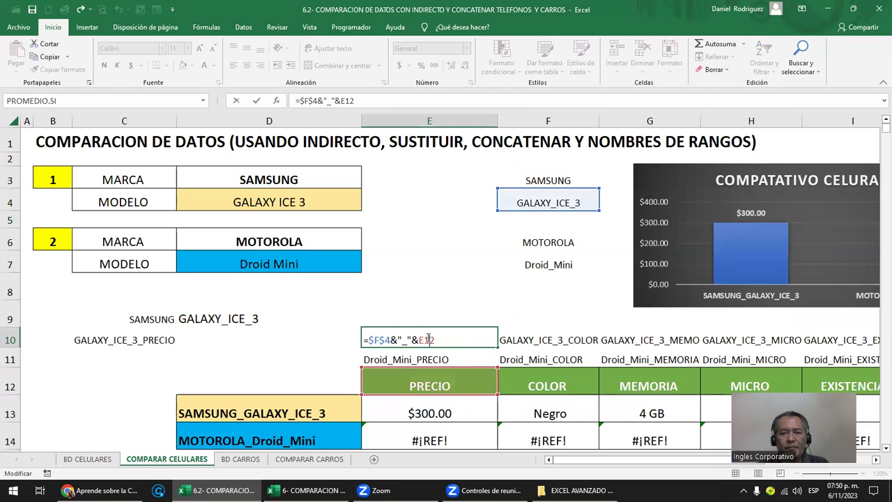
key(Escape)
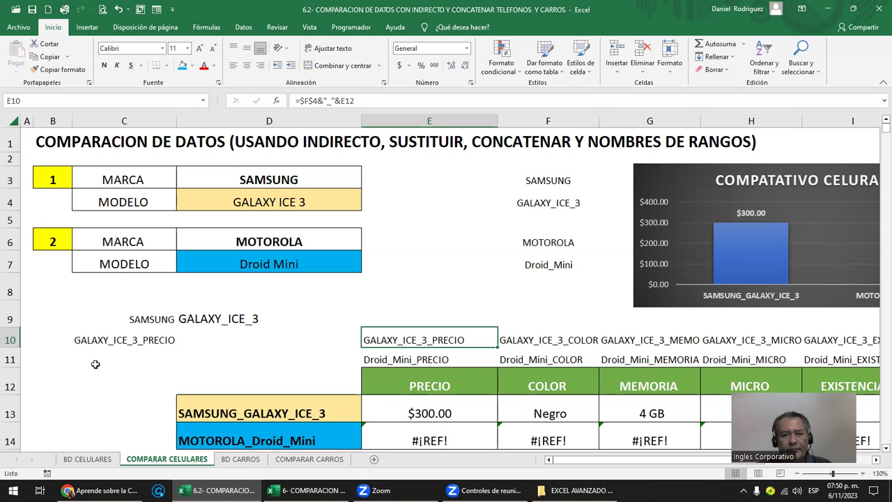
Step: Inspect the D13 label formula and E14's =INDIRECTO(D14) returning #¡REF!
click(313, 204)
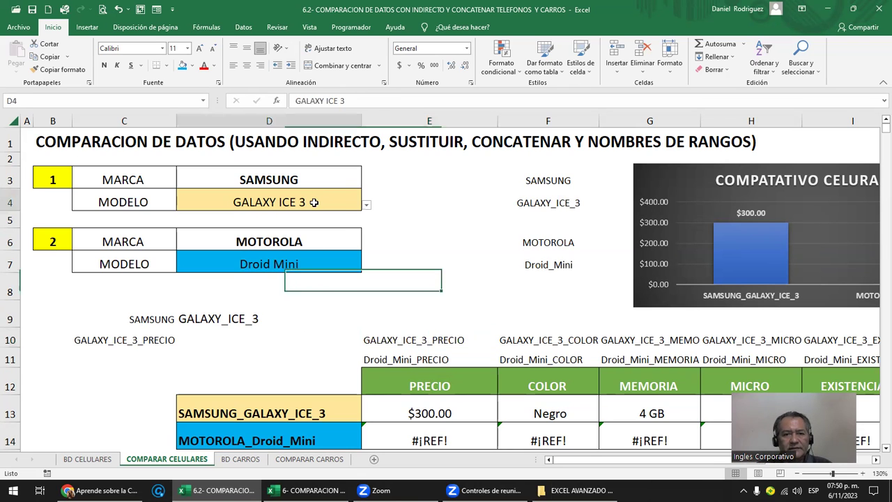
scroll(320, 204, down, 1)
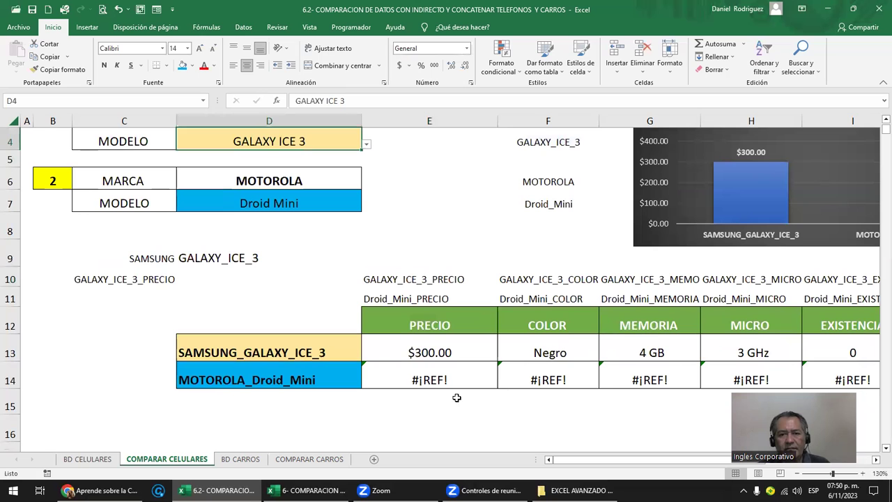
click(306, 352)
scroll(306, 353, up, 1)
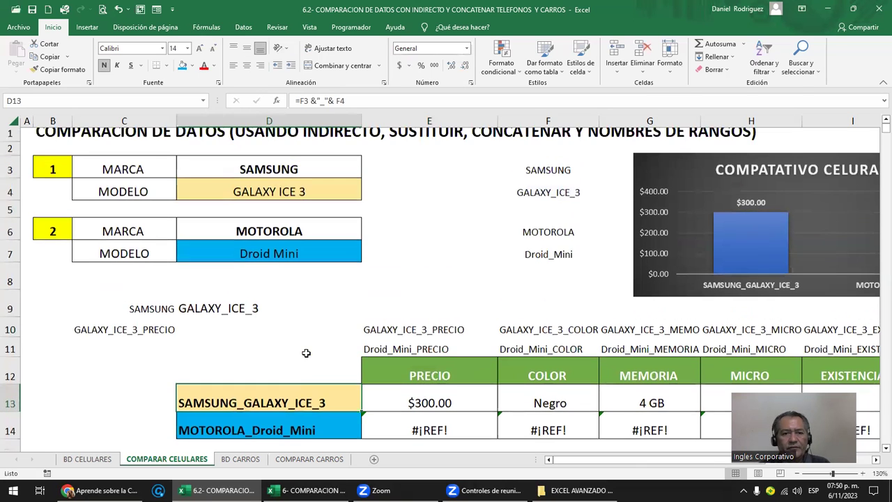
click(296, 202)
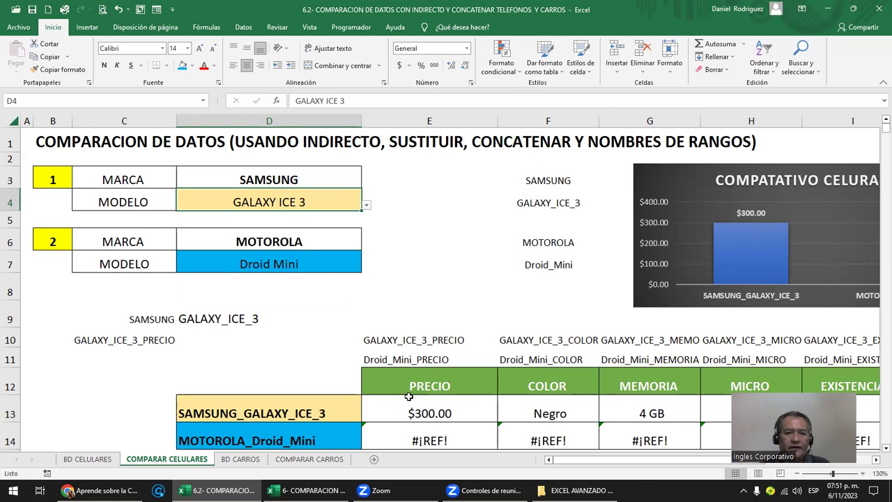
scroll(409, 396, down, 2)
scroll(406, 383, down, 1)
click(408, 369)
scroll(409, 368, up, 1)
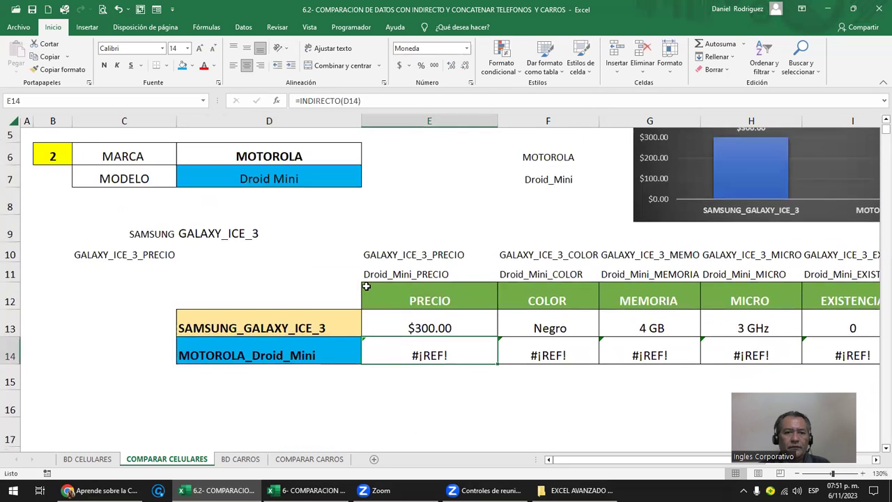
scroll(365, 286, up, 1)
click(325, 185)
Step: Set the second phone to SONY Xperia 1 via the D6 and D7 dropdowns
click(366, 185)
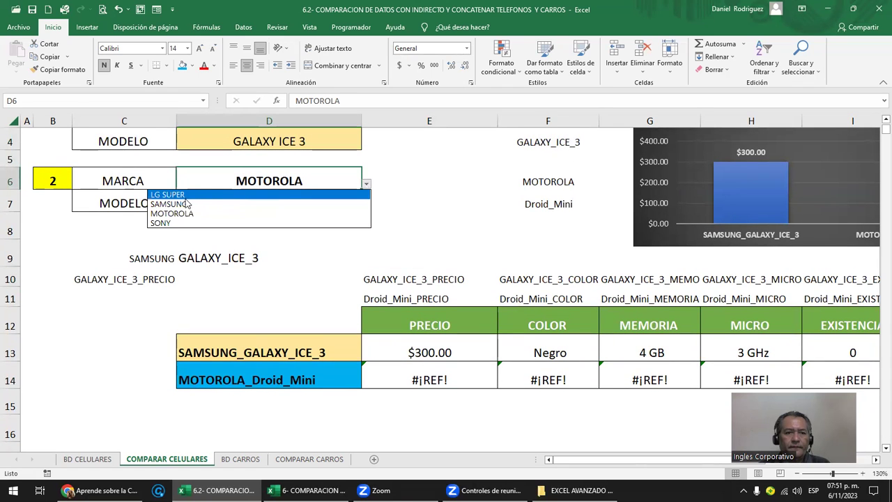
click(164, 223)
click(321, 206)
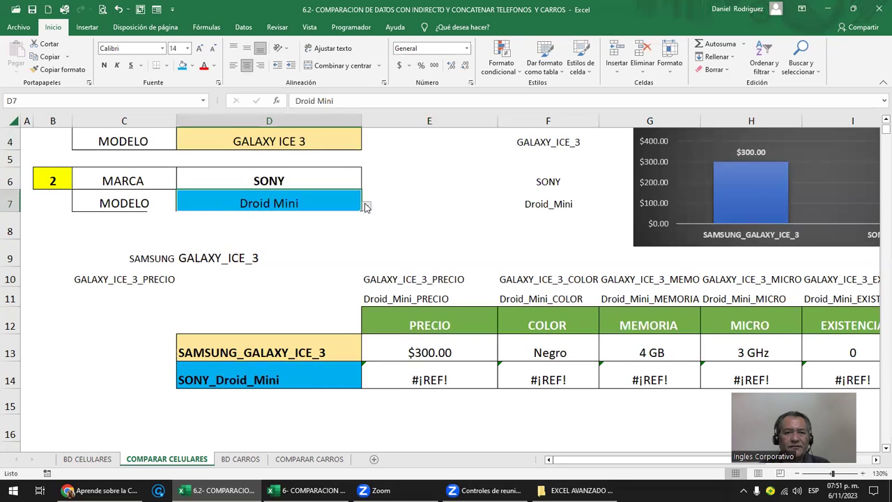
click(366, 207)
click(184, 225)
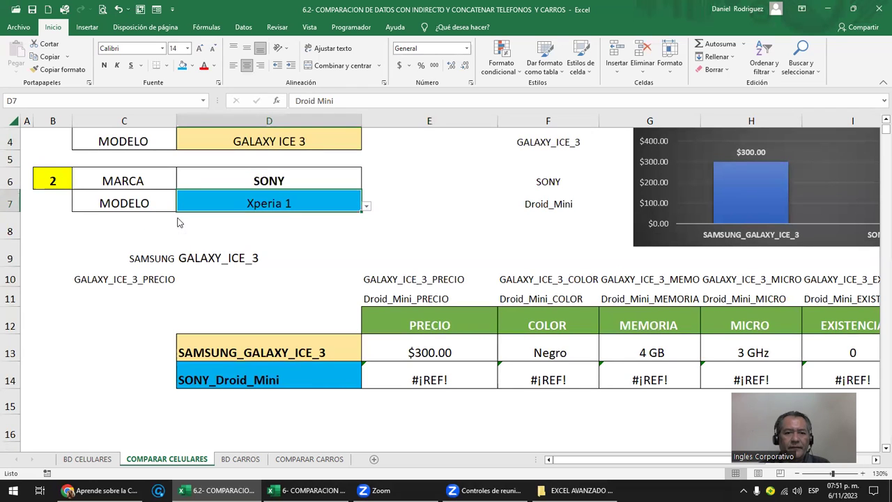
Step: Copy F14's colour formula into E14 and change COLOR to PRECIO, showing $600.00
click(431, 377)
double_click(430, 377)
key(Escape)
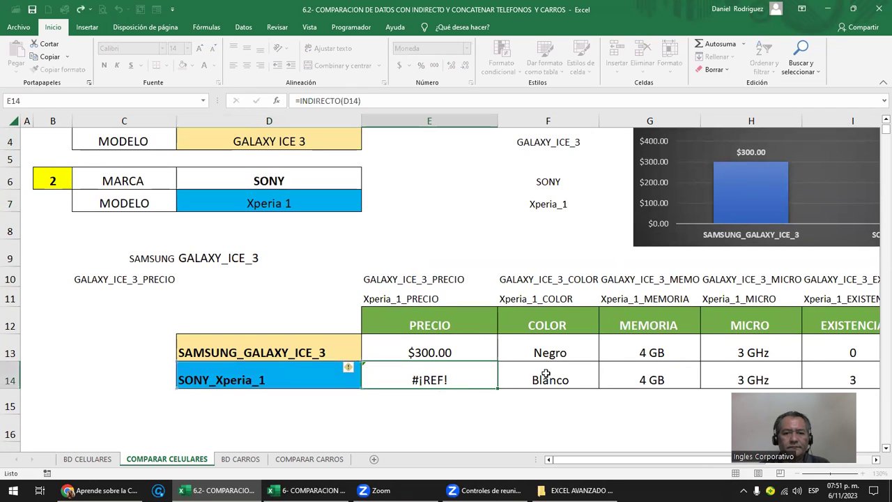
click(572, 383)
key(ctrl+c)
key(Left)
key(ctrl+v)
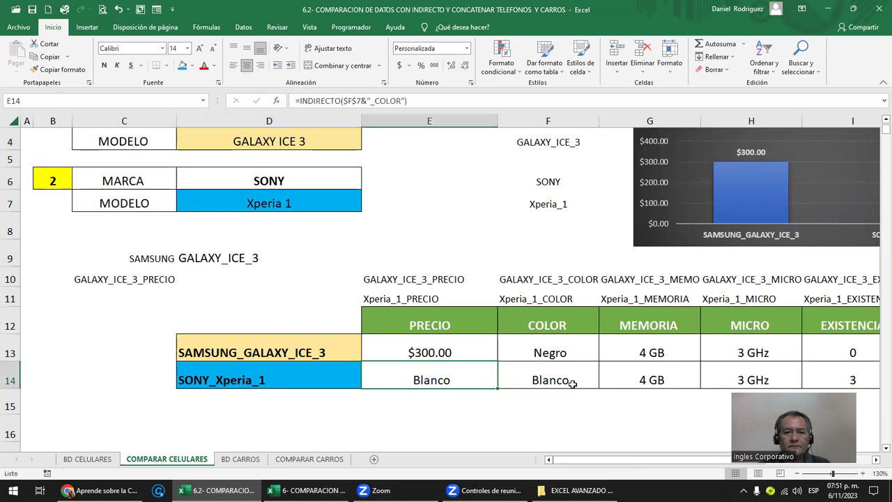
key(F2)
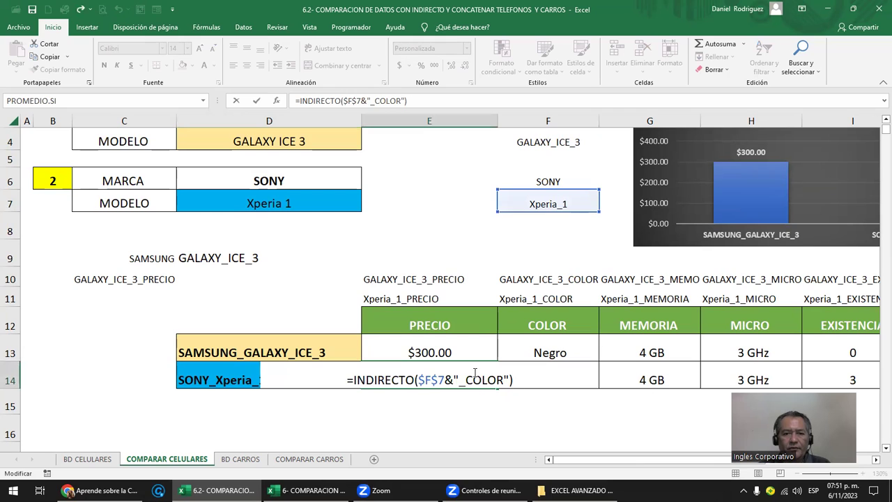
click(465, 380)
key(Delete)
key(Delete)
key(Delete)
key(Delete)
key(Delete)
text(PRECIO)
key(Return)
key(Up)
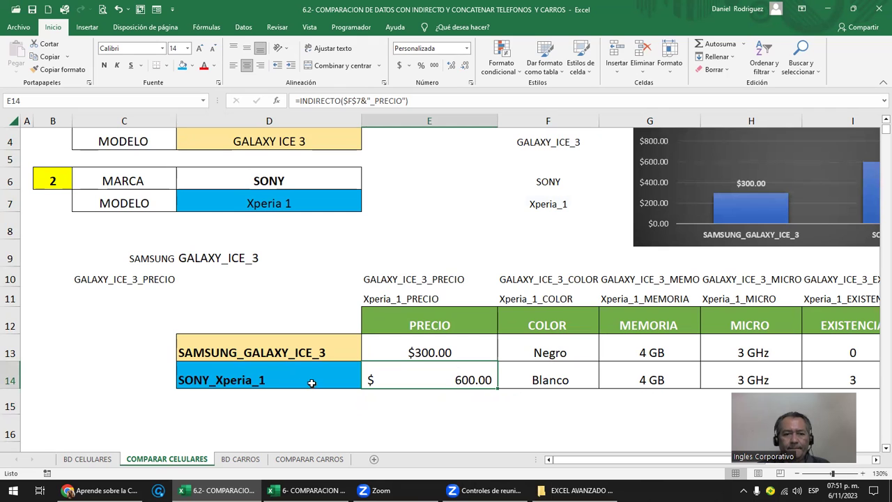
Step: Review the Sony row formulas in D14, E14, F14 and G14
double_click(272, 380)
click(440, 382)
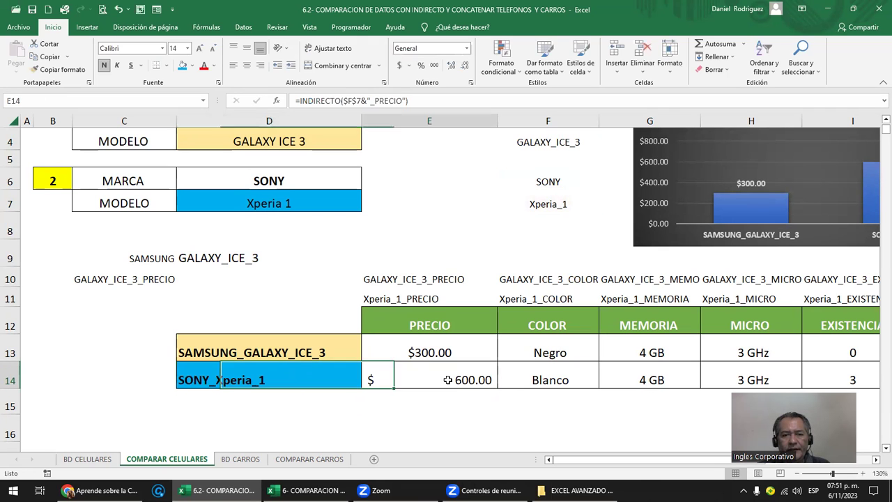
double_click(445, 380)
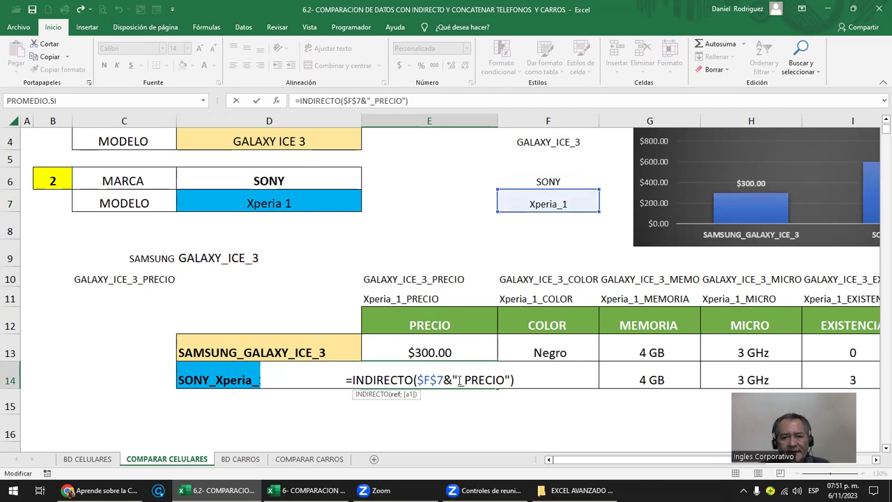
drag(452, 379, 506, 380)
double_click(542, 377)
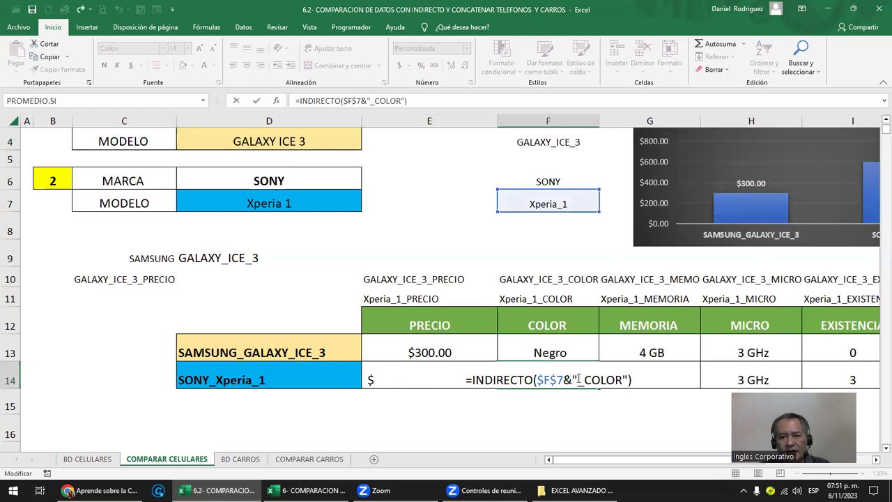
click(640, 370)
double_click(639, 370)
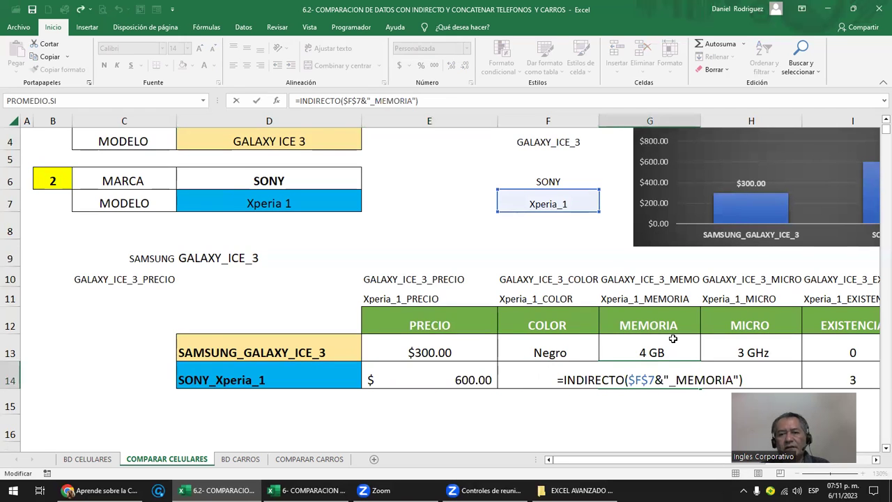
key(Escape)
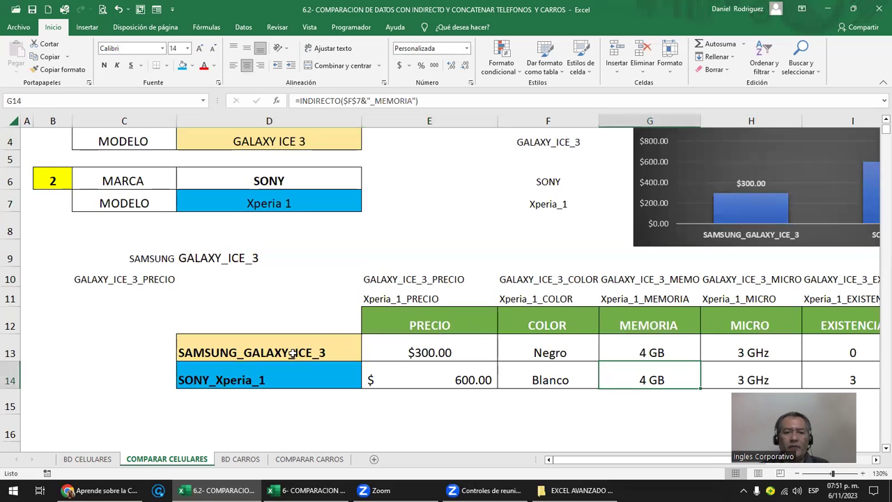
click(286, 345)
scroll(305, 220, up, 1)
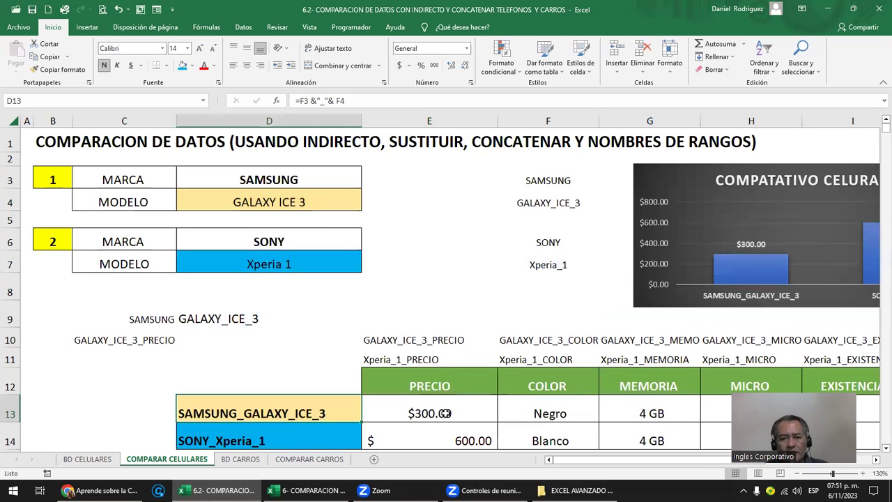
Step: Compare the existing formulas in the Samsung price cell E13 and Sony price cell E14
click(445, 289)
scroll(445, 289, down, 2)
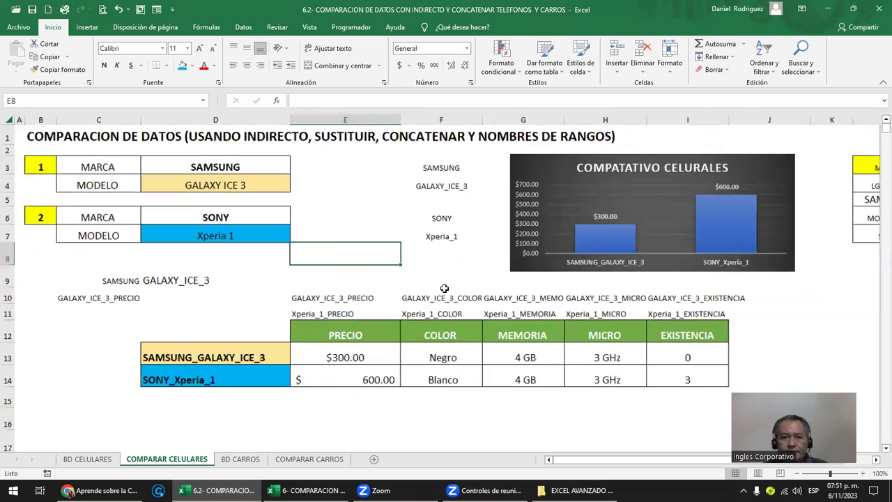
click(342, 345)
double_click(343, 345)
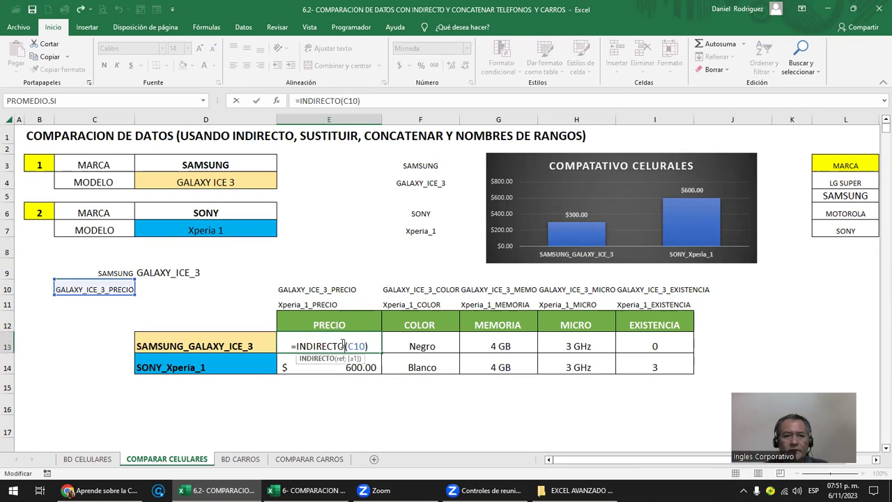
key(ctrl+Return)
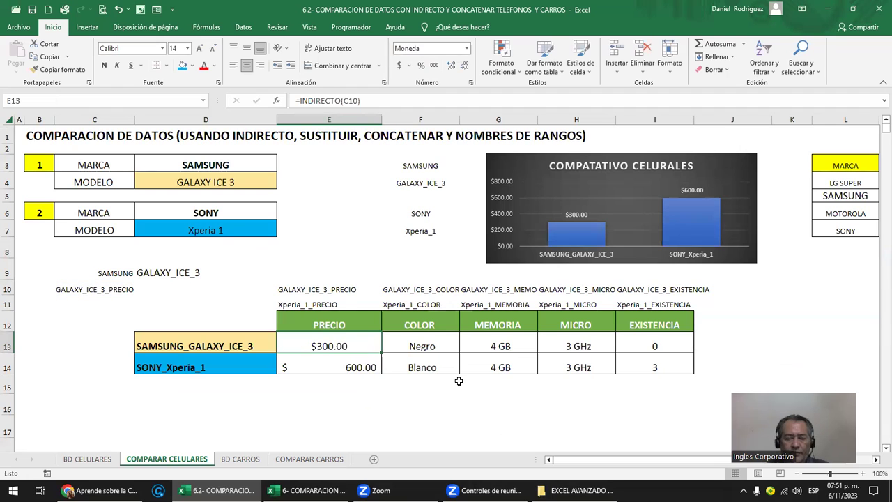
key(Down)
key(F2)
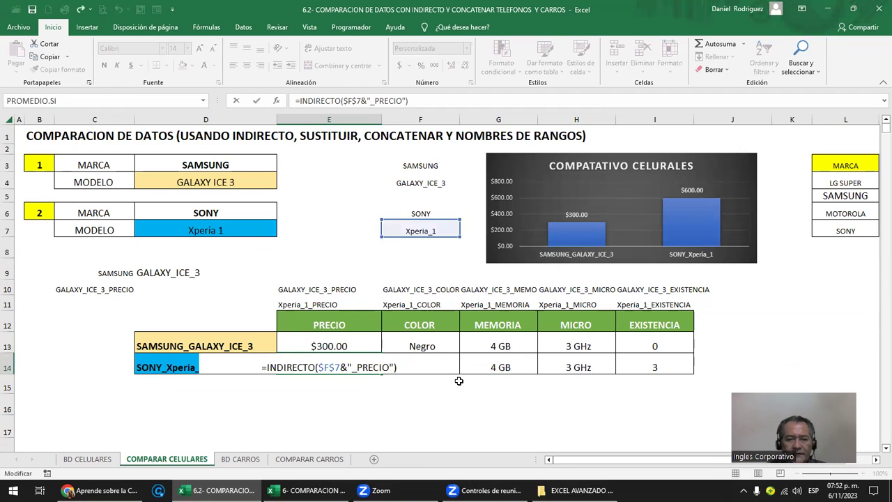
key(ctrl+Return)
key(Up)
Step: Replace the C10 reference in E13 with =INDIRECTO(F4&"_PRECIO"), using the Samsung model name in F4
key(F2)
key(BackSpace)
key(BackSpace)
key(BackSpace)
key(BackSpace)
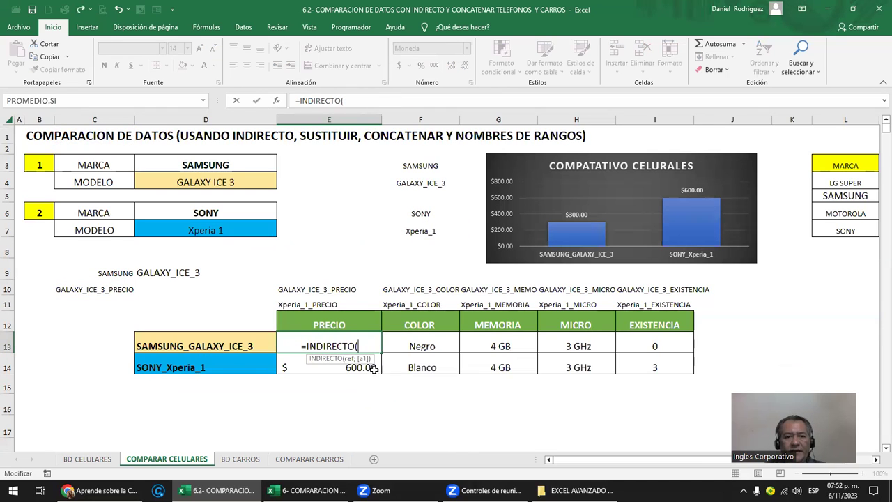
click(422, 182)
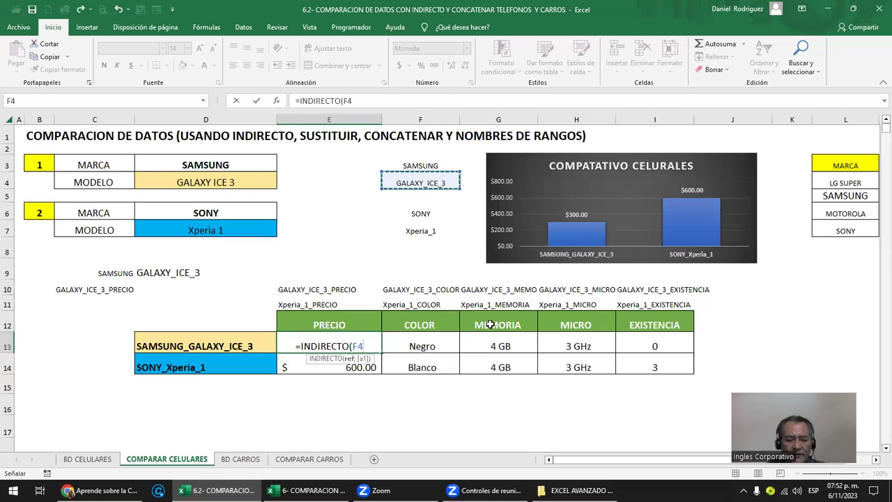
text(&)
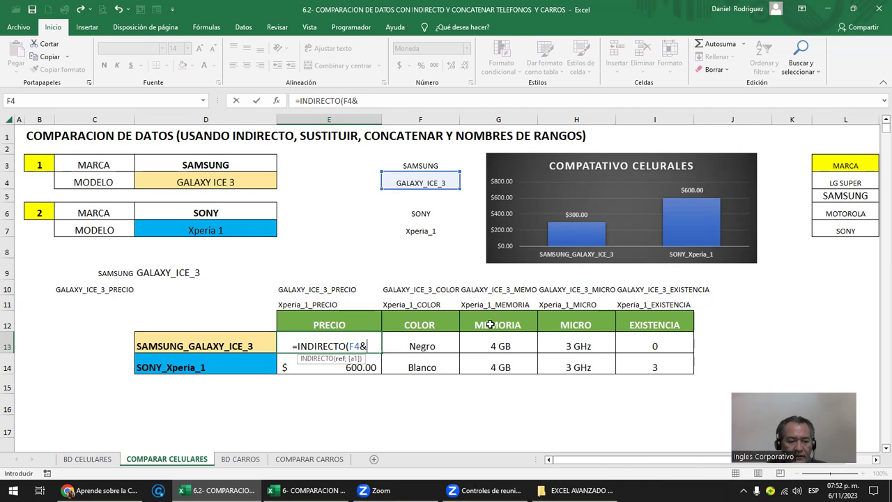
text(")
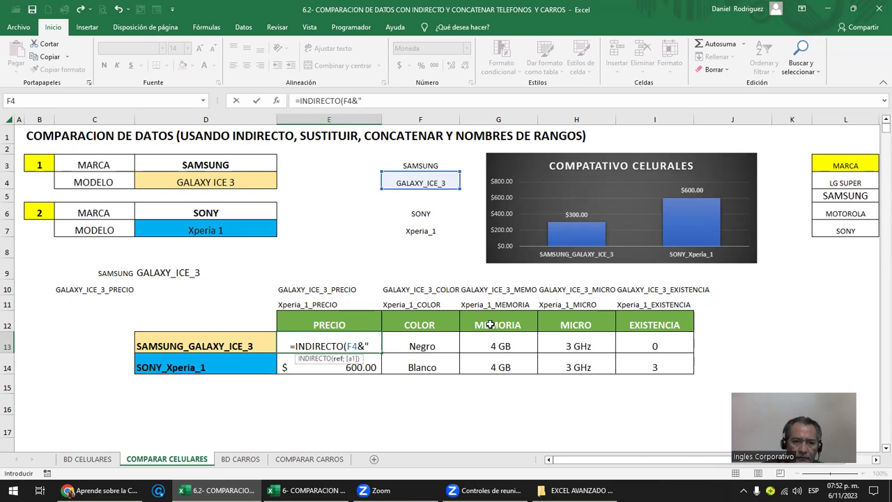
text(_PRECIO")
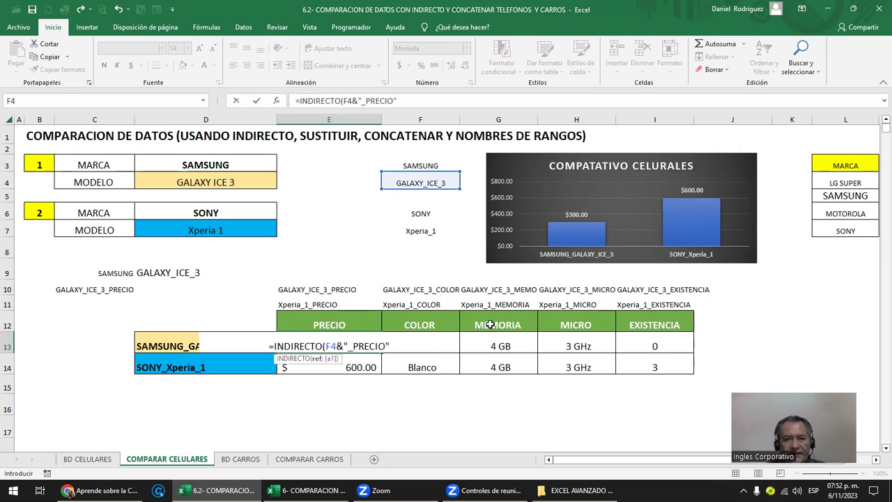
text())
key(ctrl+Return)
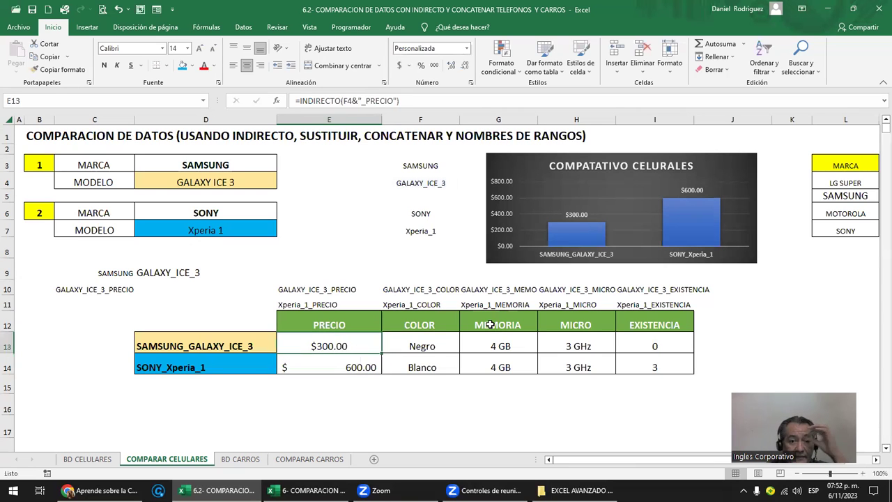
Step: Make the F4 reference absolute ($F$4) in E13's formula and copy the cell
key(F2)
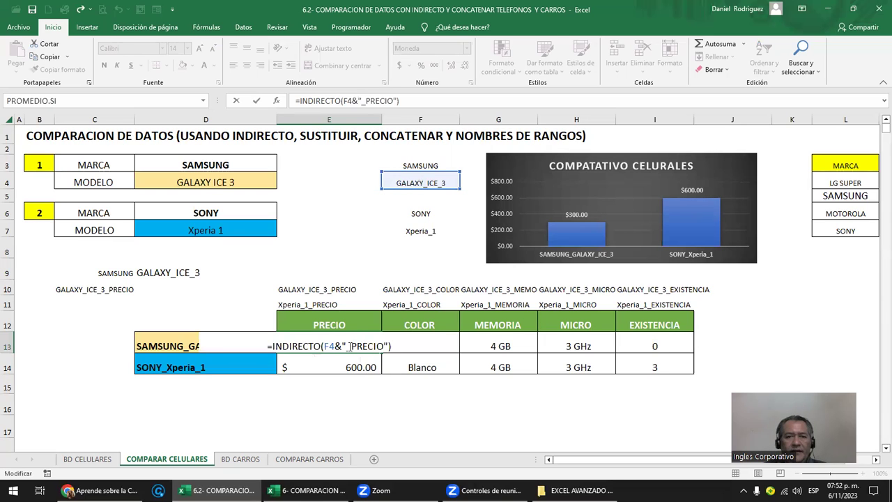
click(329, 346)
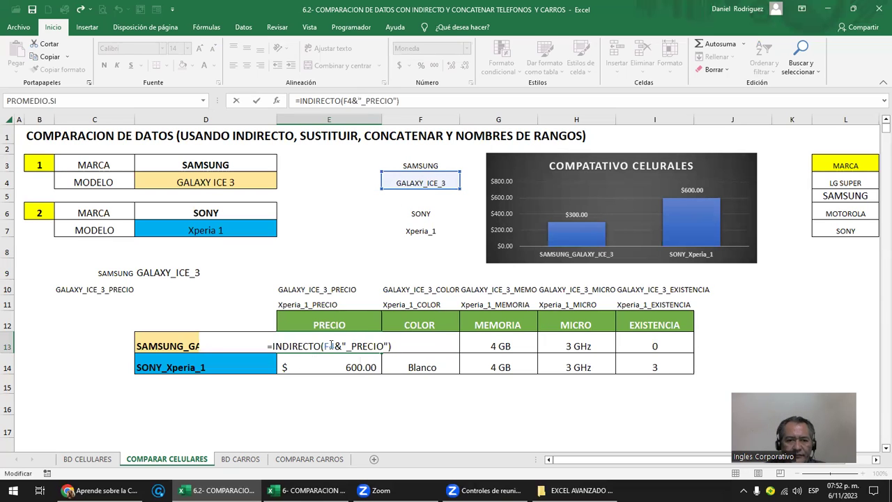
key(F4)
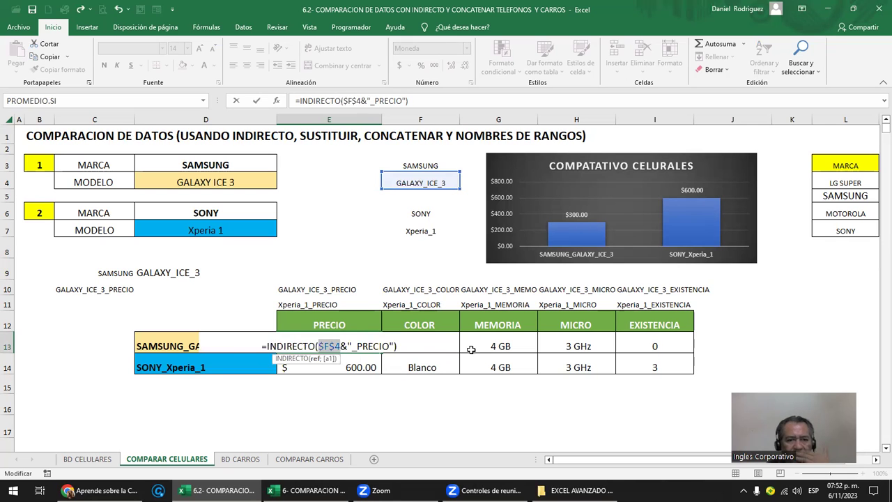
key(ctrl+Return)
key(ctrl+c)
key(Right)
Step: Paste the E13 formula across F13:I13 and check each pasted formula
key(shift+Right)
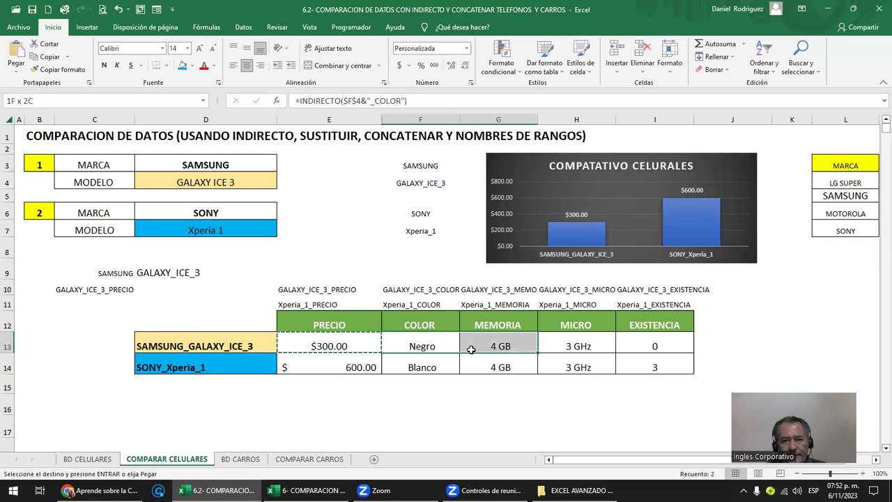
key(shift+Right)
key(shift+Right)
key(ctrl+v)
key(F2)
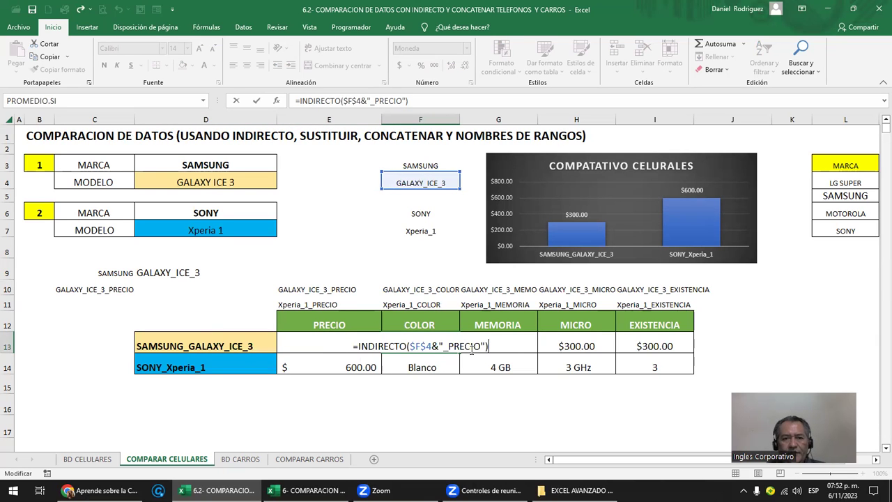
key(Escape)
key(Right)
key(F2)
key(Escape)
key(Right)
key(F2)
key(Right)
key(F2)
key(Escape)
key(Left)
key(Left)
key(Left)
Step: Change F13's lookup from _PRECIO to _COLOR
key(F2)
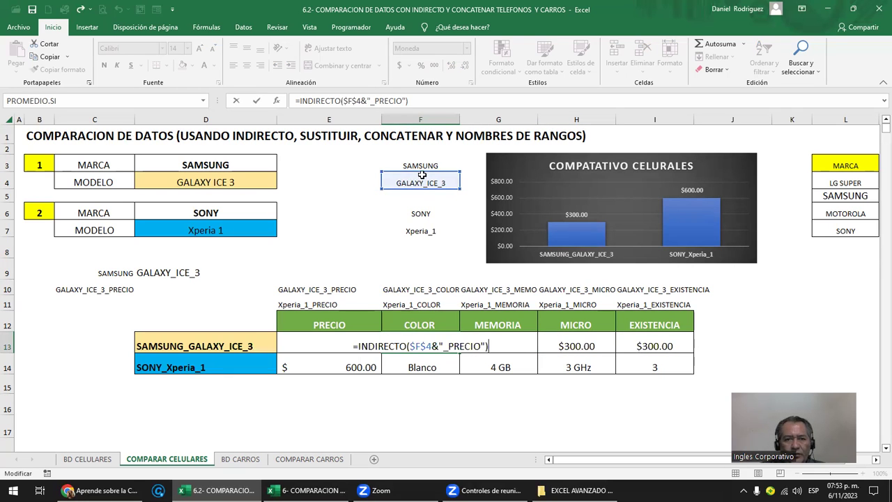
click(448, 347)
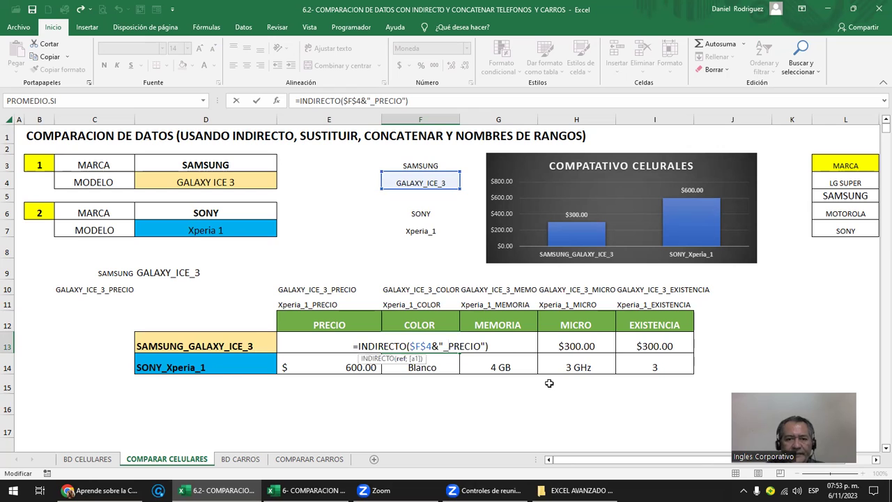
key(Delete)
key(Delete)
key(Delete)
key(Delete)
key(Delete)
key(Delete)
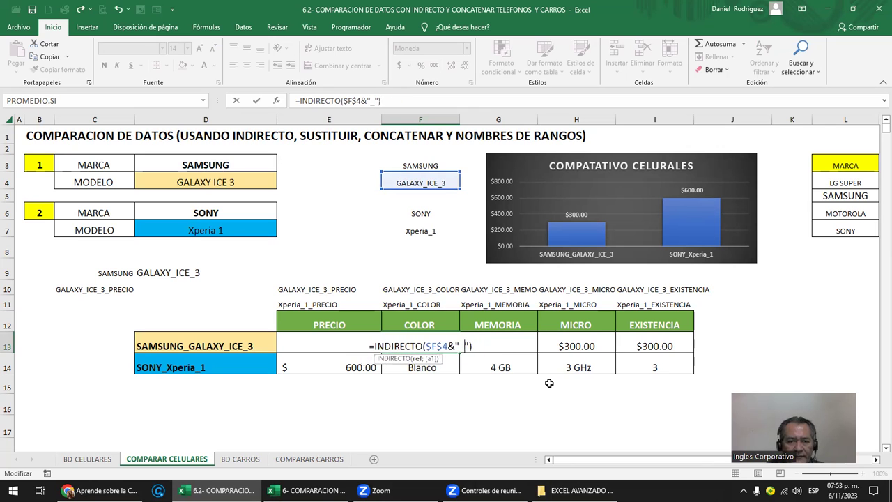
text(COLOR)
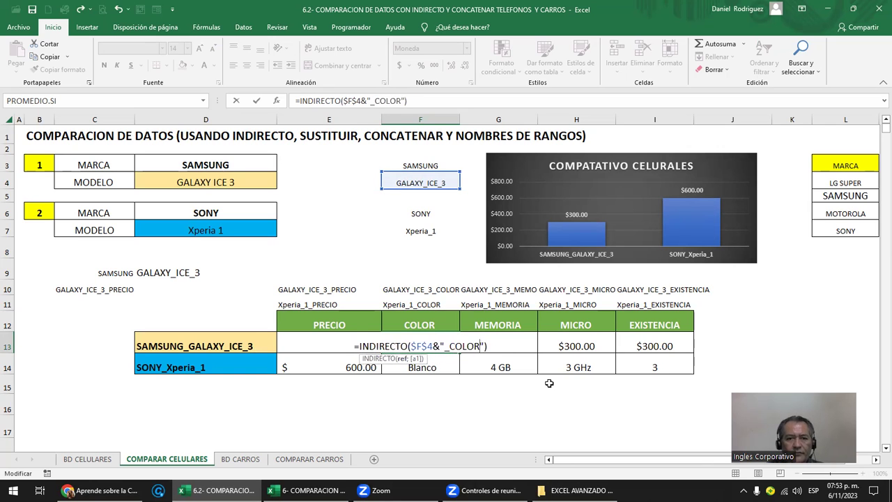
key(Return)
Step: Change G13's lookup to _MEMORIA, correcting the MOMORIA typo
key(Up)
key(Right)
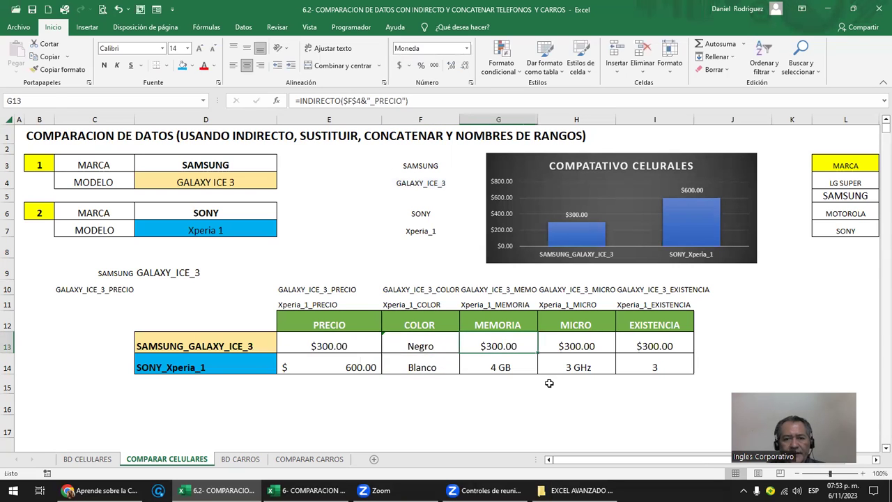
key(F2)
key(Left)
key(Left)
key(Left)
key(Left)
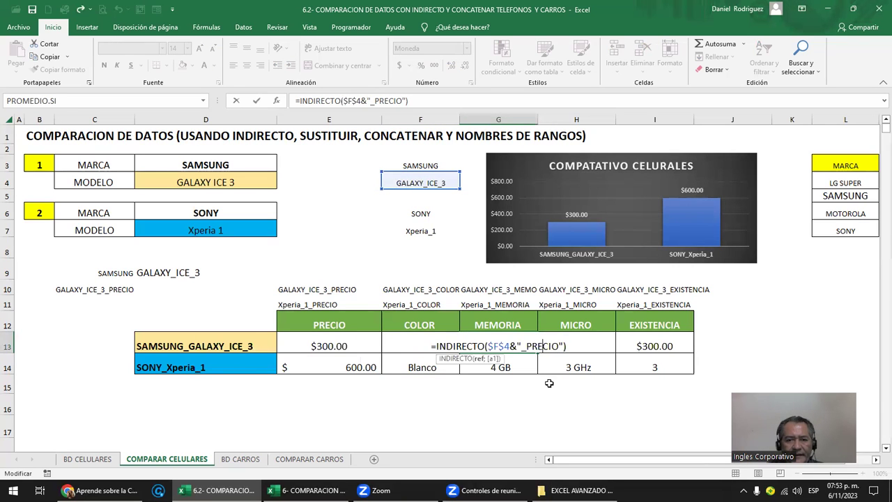
text(MOMORIA)
key(Delete)
key(Delete)
key(Delete)
key(Delete)
key(Delete)
key(Delete)
key(Return)
key(Up)
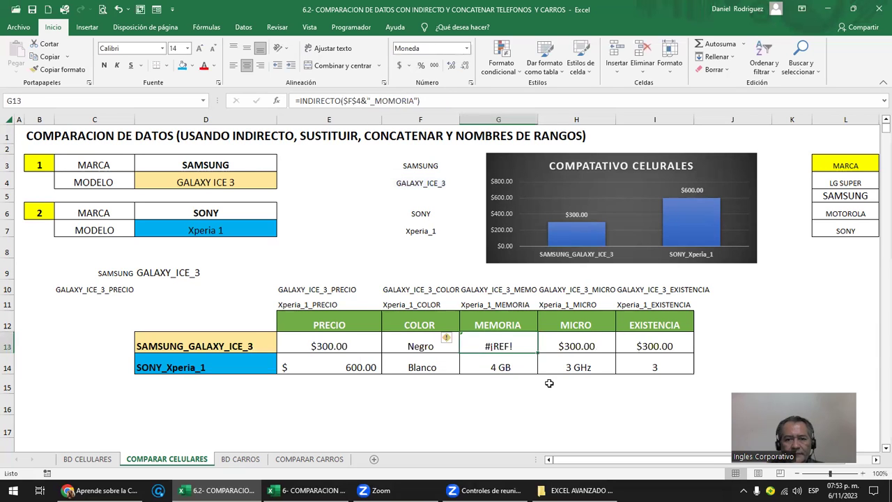
key(F2)
key(Left)
key(Left)
key(Left)
key(Delete)
text(E)
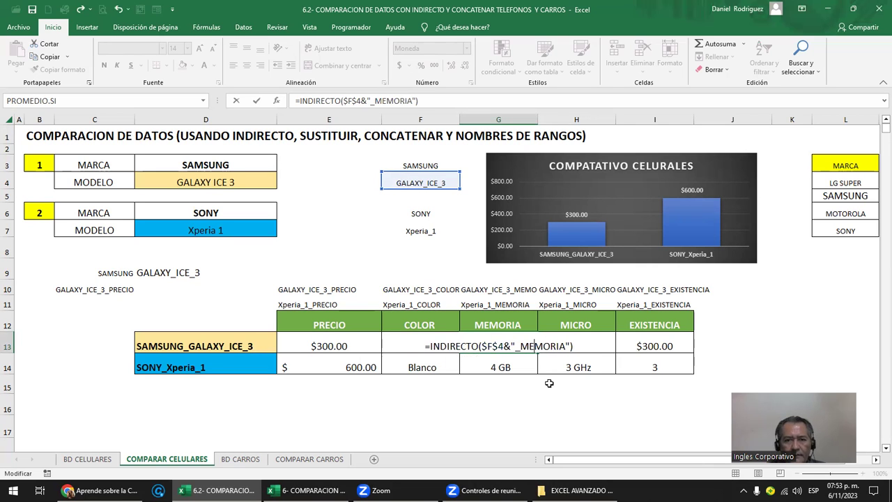
key(ctrl+Return)
Step: Change H13's lookup to _MICRO and I13's lookup to _EXISTENCIA
key(Right)
key(F2)
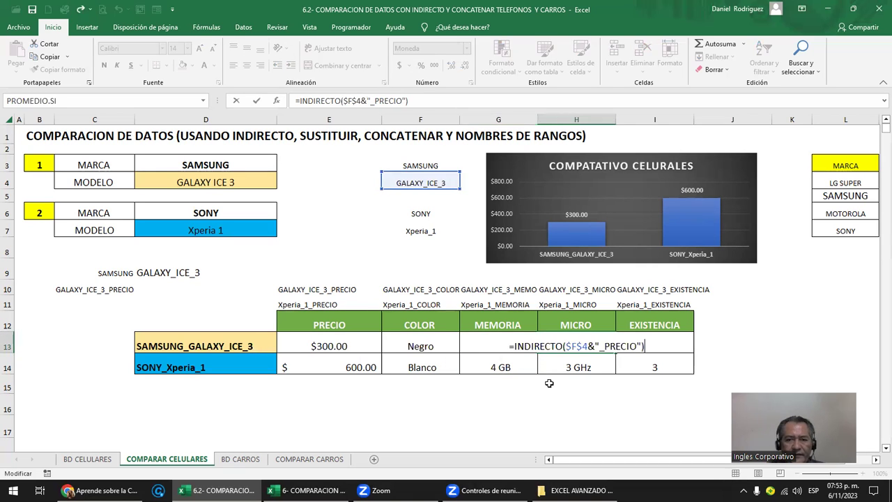
key(Delete)
key(Delete)
key(Delete)
key(Delete)
key(Delete)
key(Delete)
text(MICRO)
key(Return)
key(Up)
key(Right)
key(F2)
key(Left)
key(Left)
key(Left)
key(Left)
key(Left)
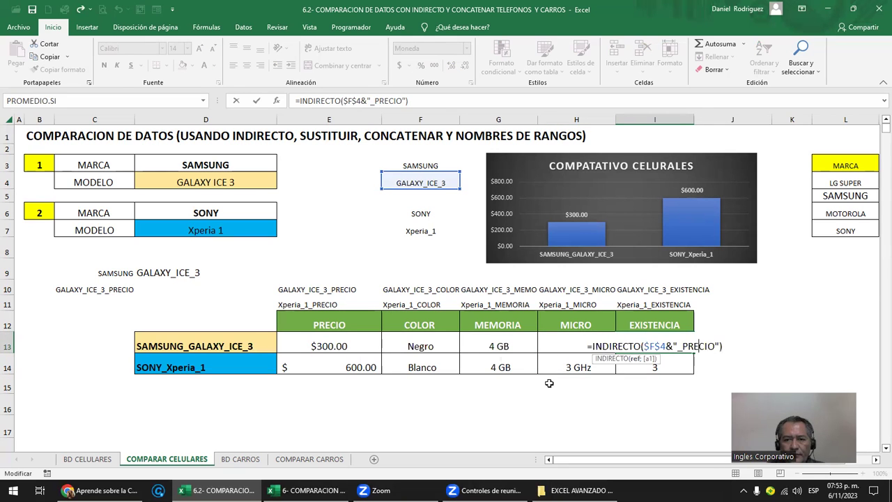
key(Delete)
key(Delete)
key(Delete)
key(Delete)
key(Delete)
key(Delete)
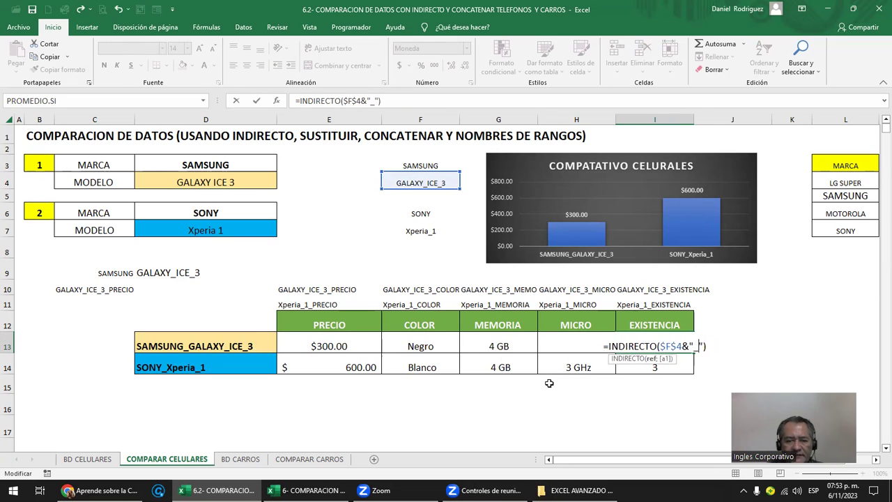
text(EXISTENCIA)
key(Return)
Step: Set the EXISTENCIA cell I13 to General number format
click(674, 346)
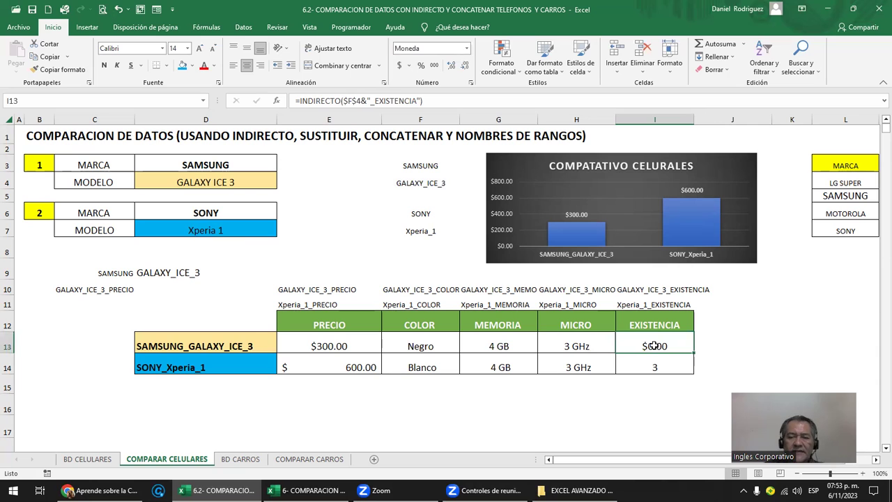
click(467, 48)
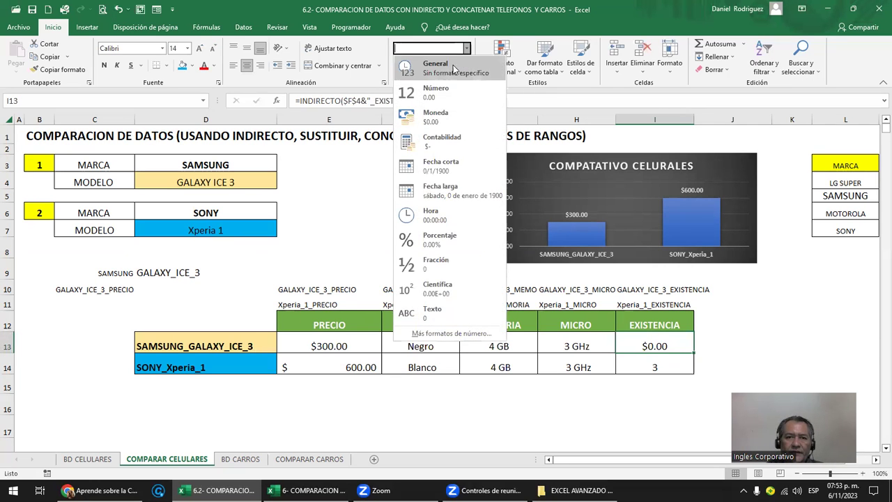
click(449, 70)
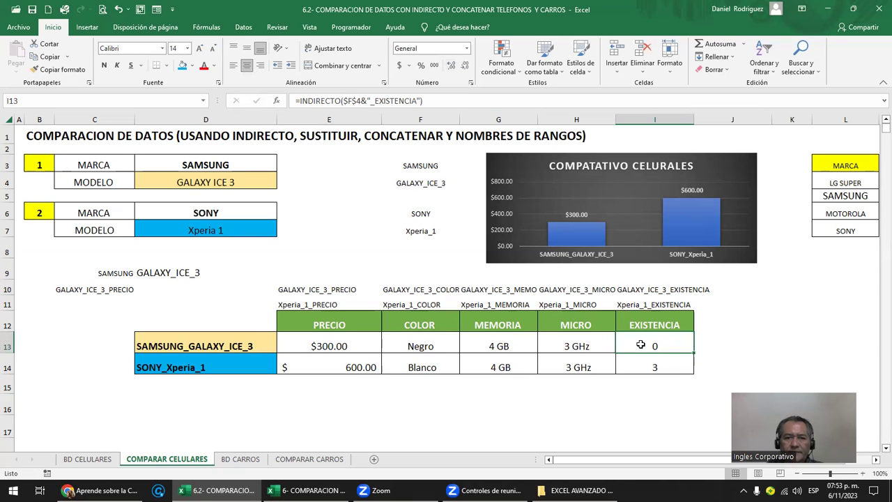
Step: Apply Moneda currency format to both prices in E13:E14
drag(322, 343, 325, 357)
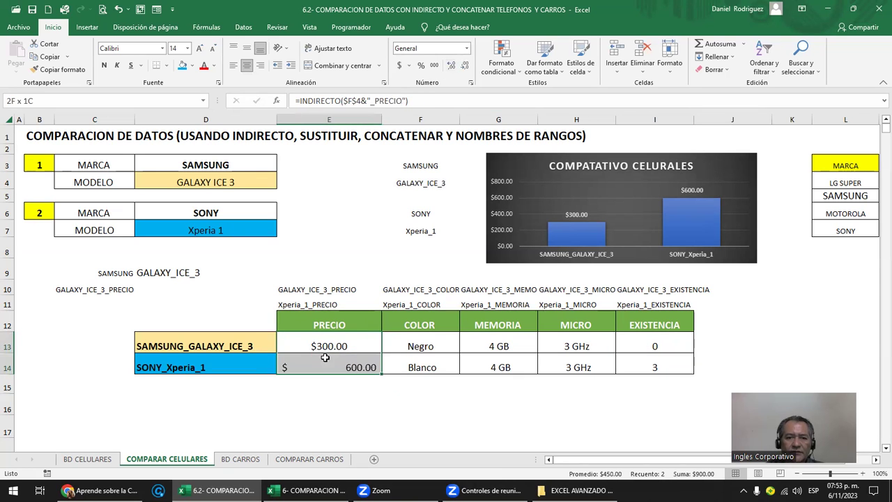
click(467, 48)
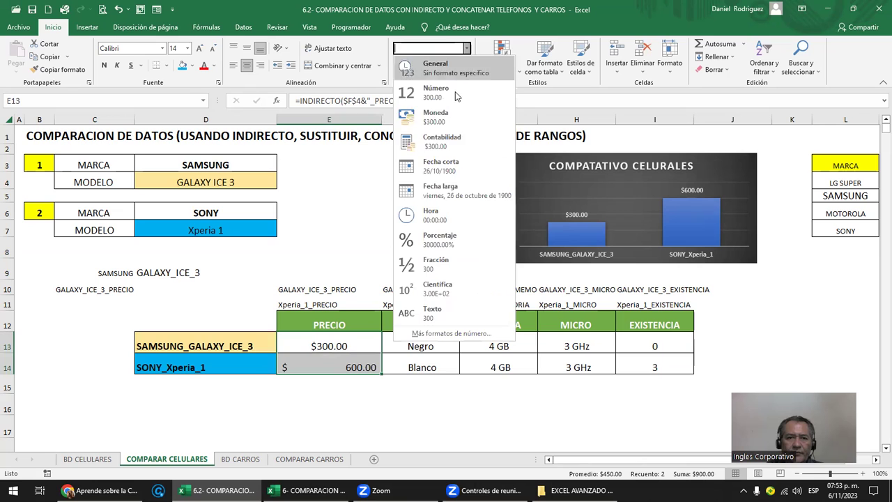
click(433, 120)
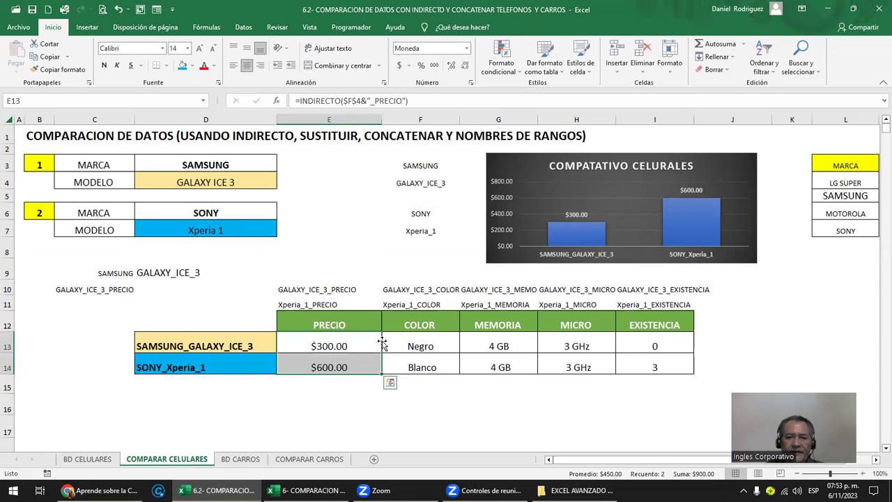
click(360, 359)
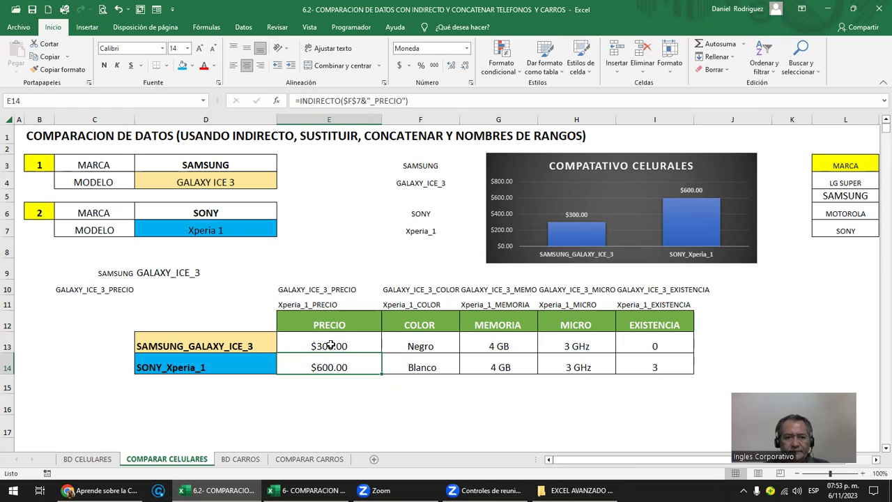
drag(330, 345, 664, 339)
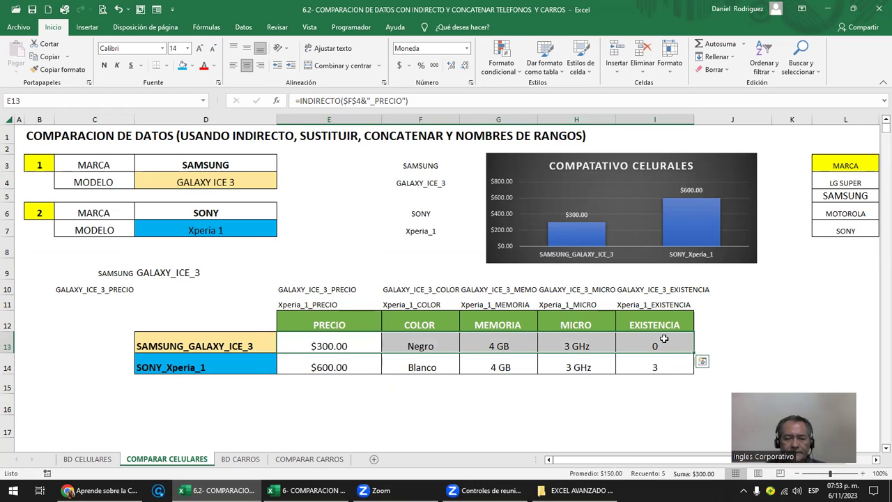
double_click(647, 343)
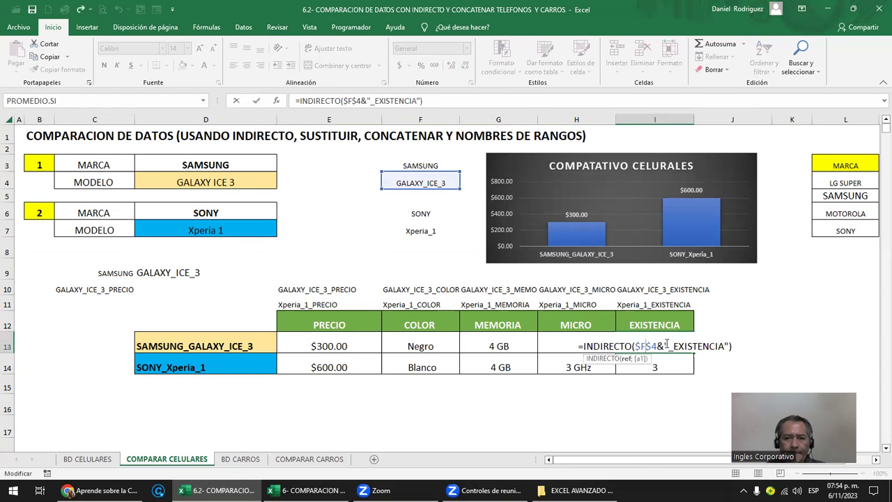
key(Escape)
double_click(419, 182)
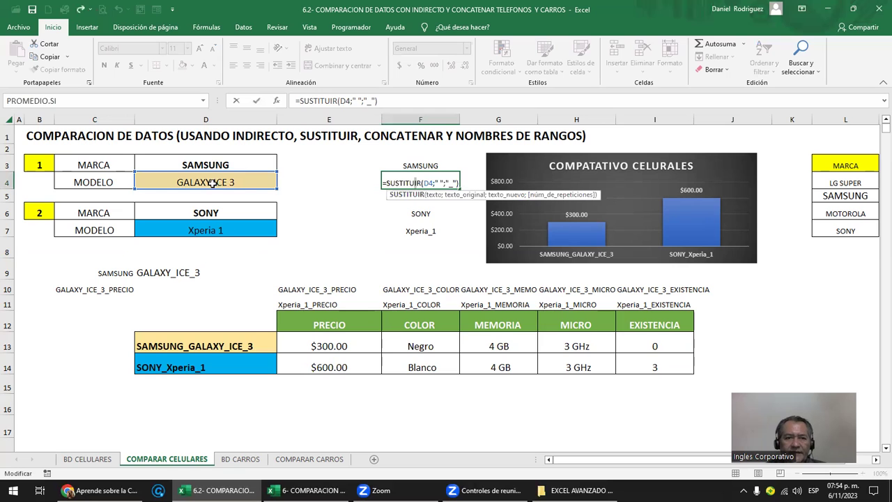
key(Escape)
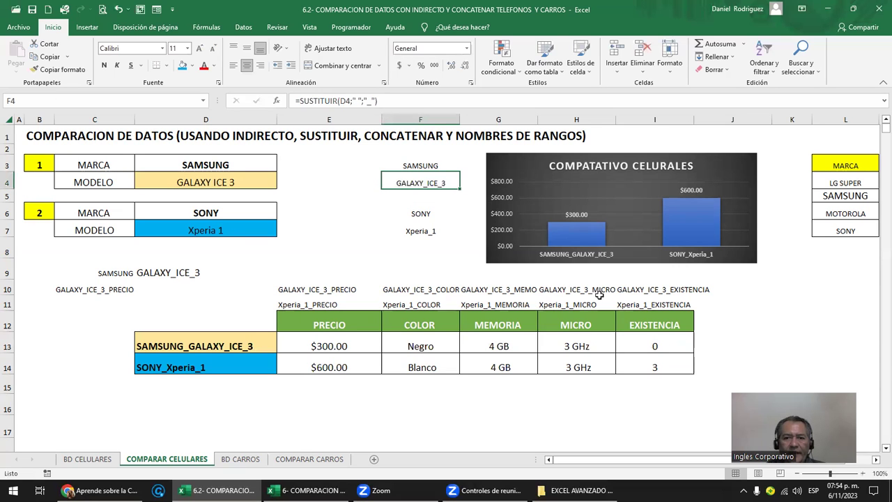
click(357, 346)
double_click(349, 345)
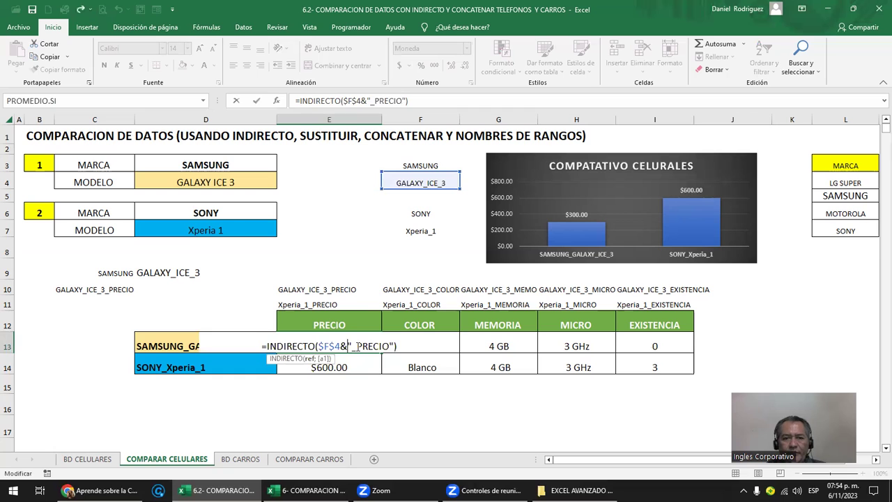
key(ctrl+Return)
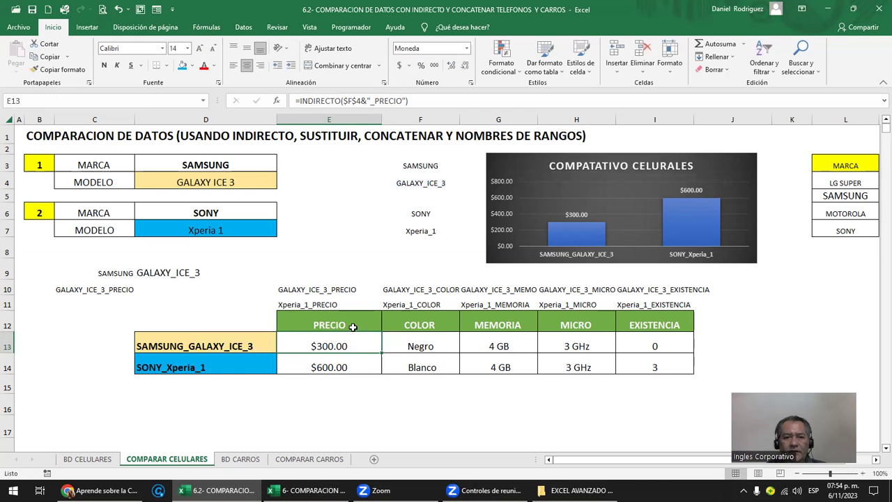
drag(353, 327, 642, 322)
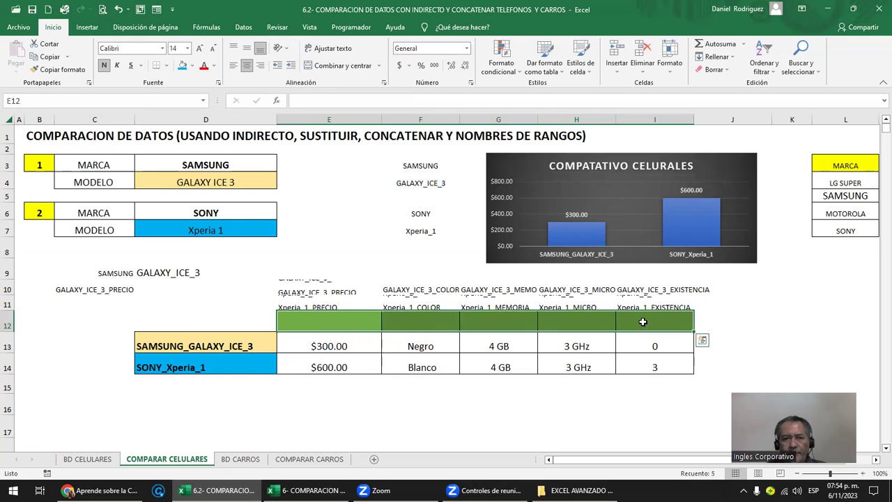
key(Delete)
key(ctrl+z)
key(ctrl+c)
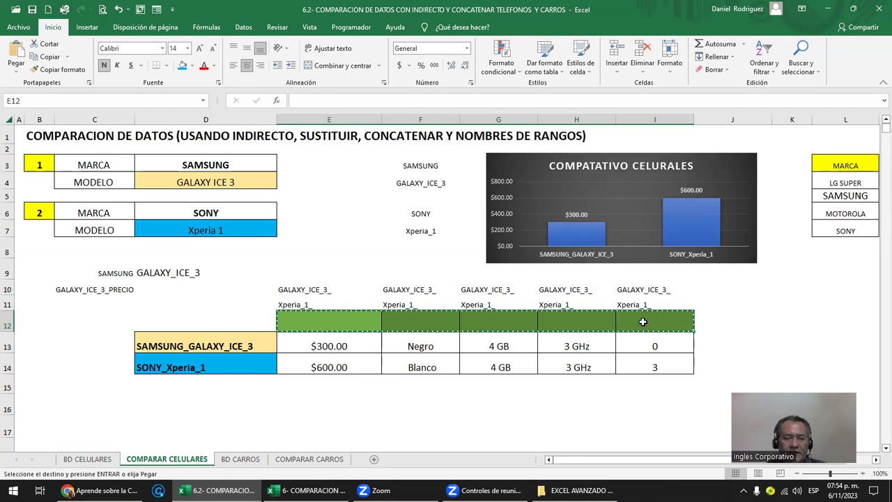
click(347, 348)
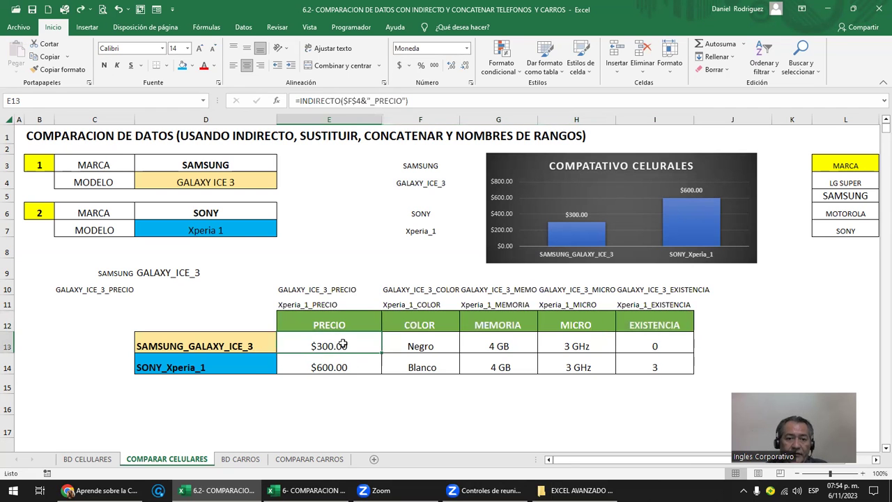
double_click(351, 347)
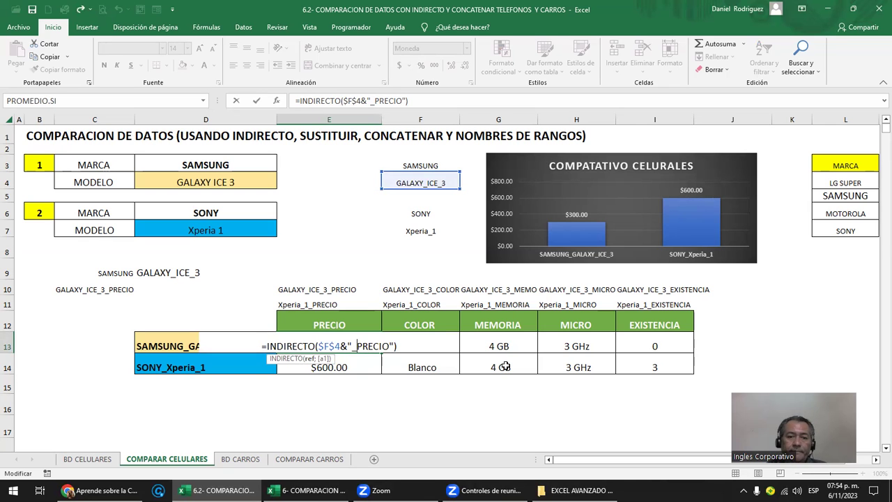
Step: In E15, start the formula =INDIRECTO($F$4& with an absolute reference to F4
click(318, 379)
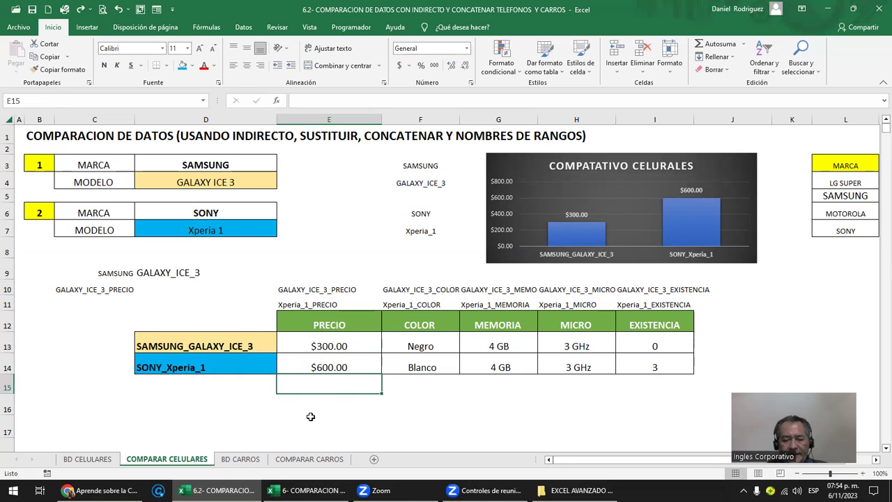
text(=)
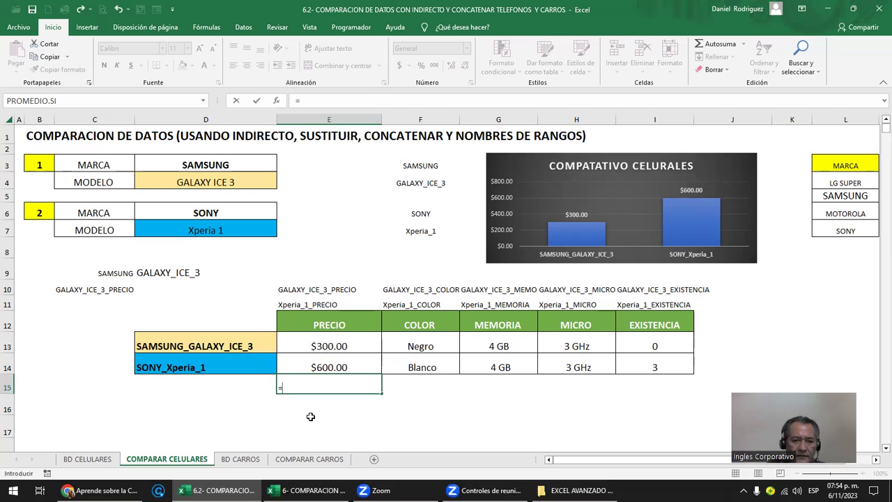
text(INDI)
double_click(311, 411)
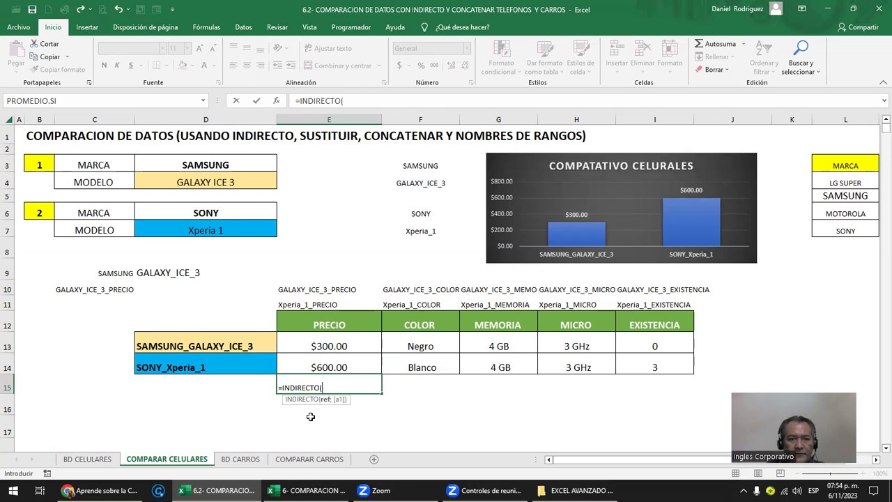
click(429, 182)
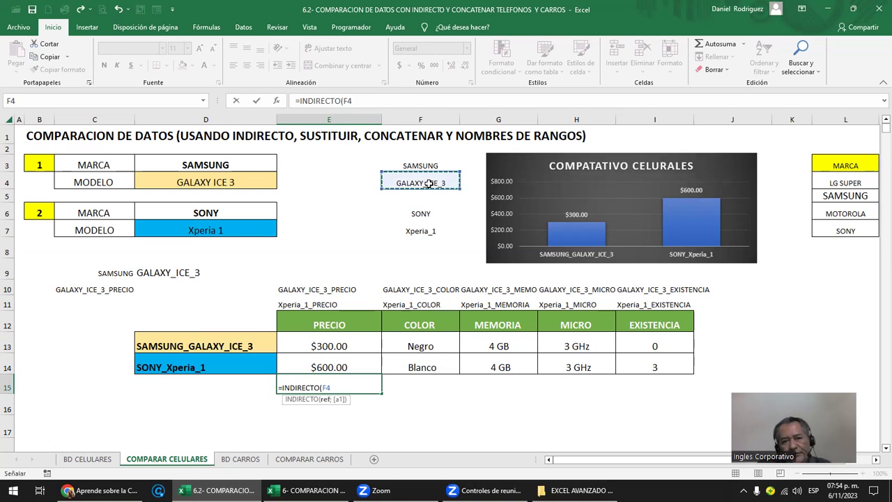
key(F4)
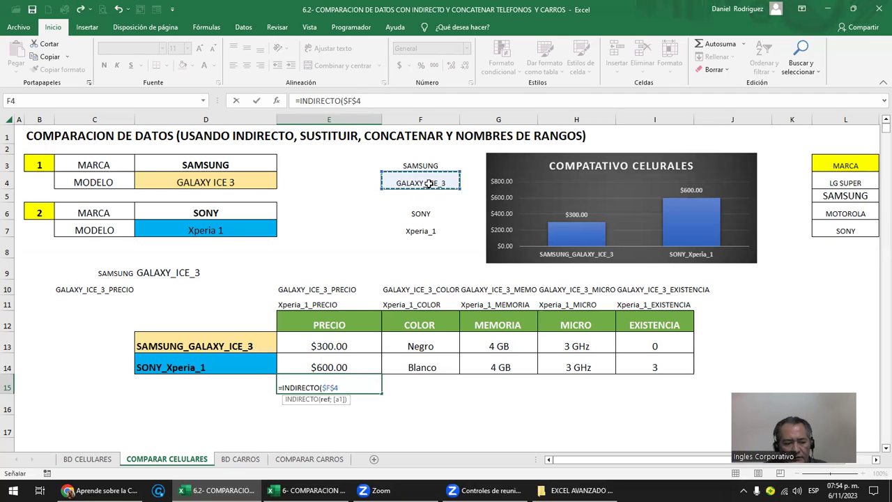
text(&"_"&)
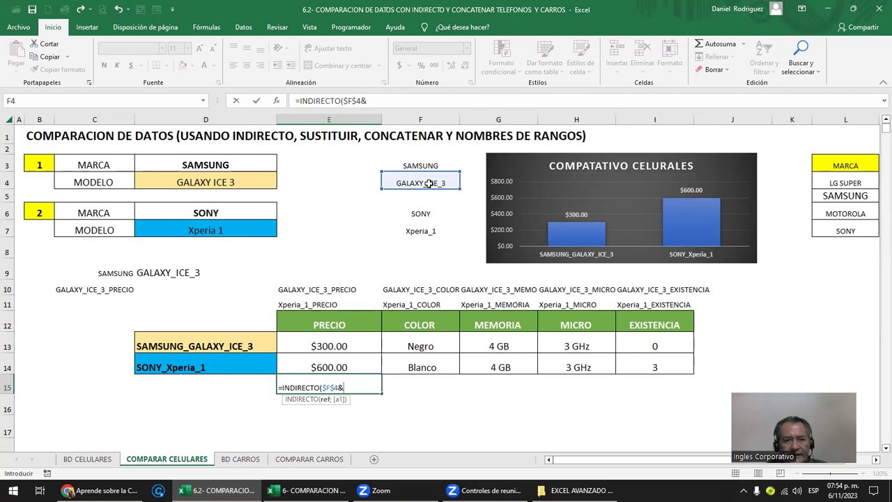
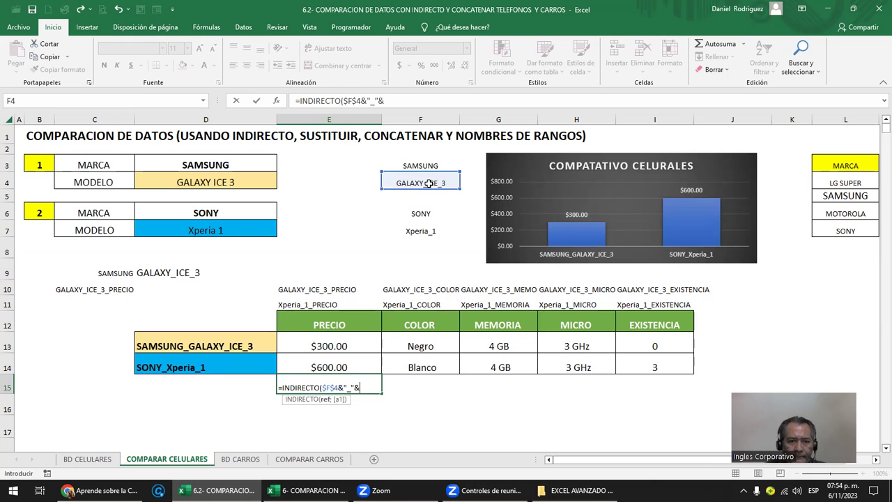
Step: Finish =INDIRECTO($F$4&"_"&E12) in E15 and copy it across F15:I15
click(325, 323)
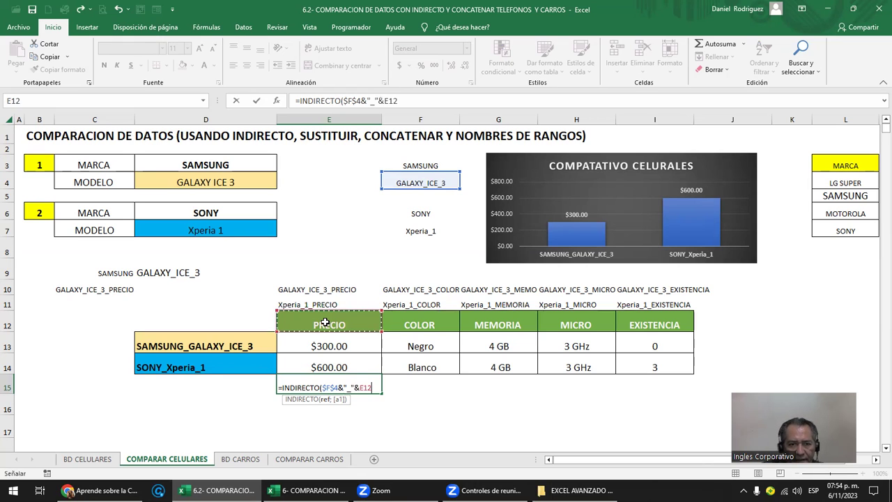
key(ctrl+Return)
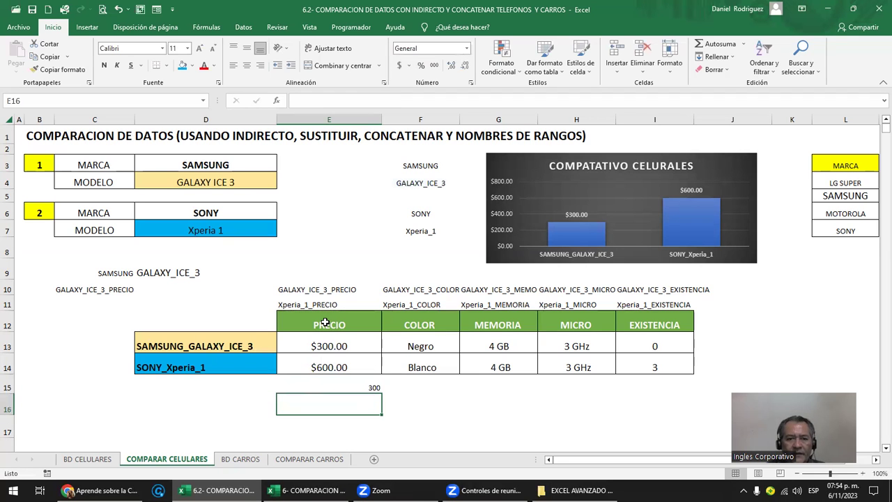
key(ctrl+c)
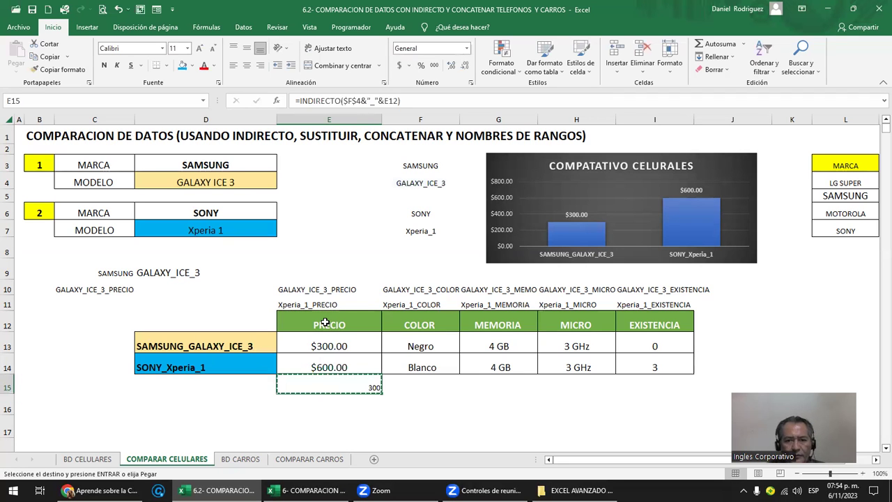
key(Right)
key(shift+Right)
key(shift+Right)
key(shift+Right)
key(Return)
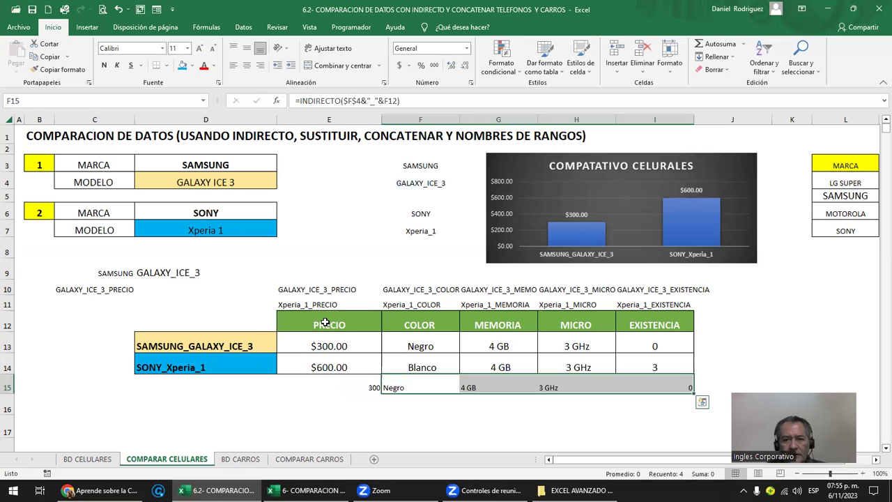
Step: Apply row 13's formatting to E15:I15 and check the formulas in I13, E15 and E13
drag(324, 349, 656, 347)
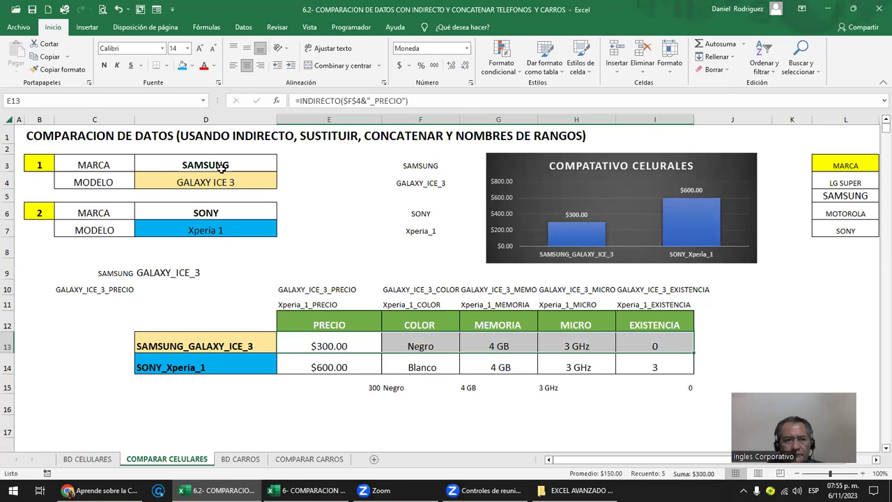
click(58, 69)
drag(355, 388, 641, 389)
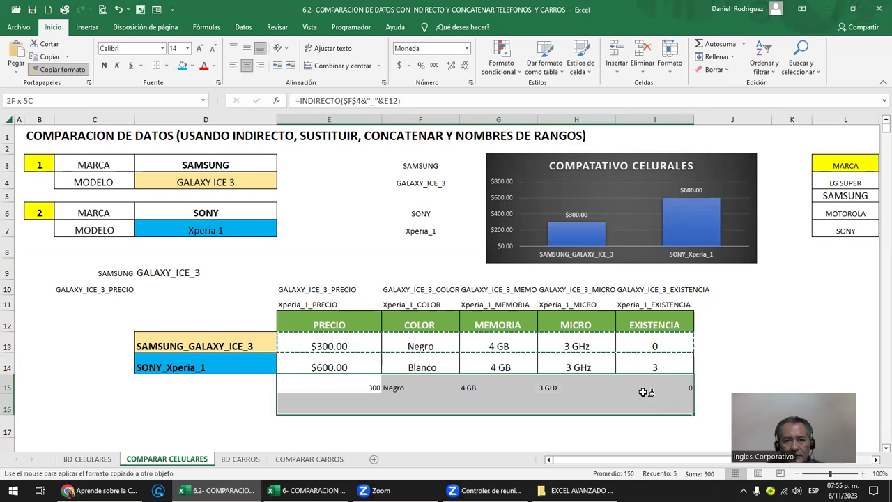
click(658, 345)
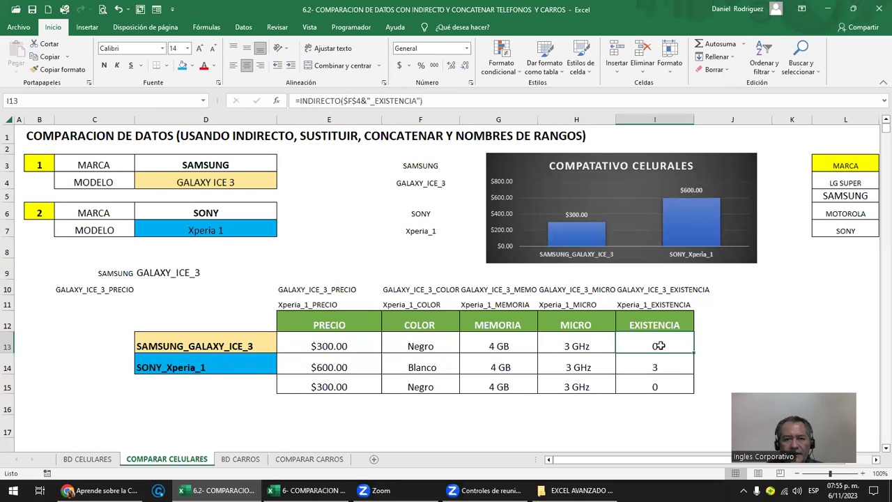
double_click(346, 388)
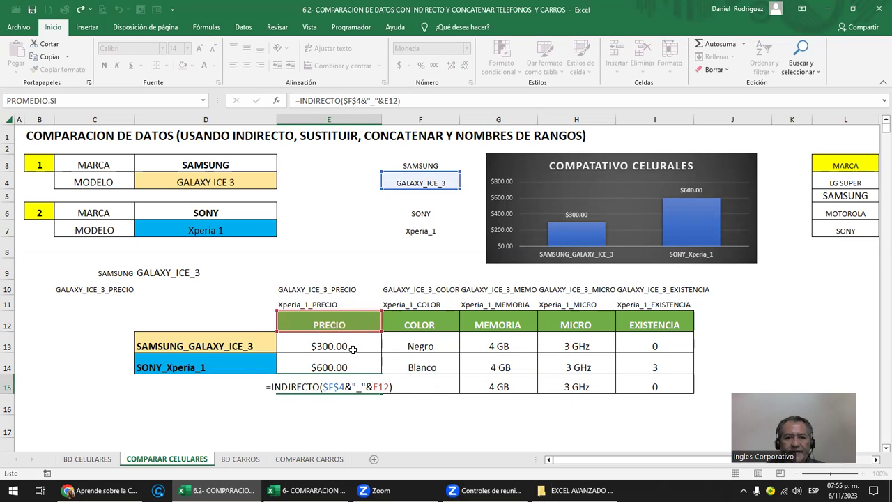
click(347, 345)
double_click(348, 346)
key(Escape)
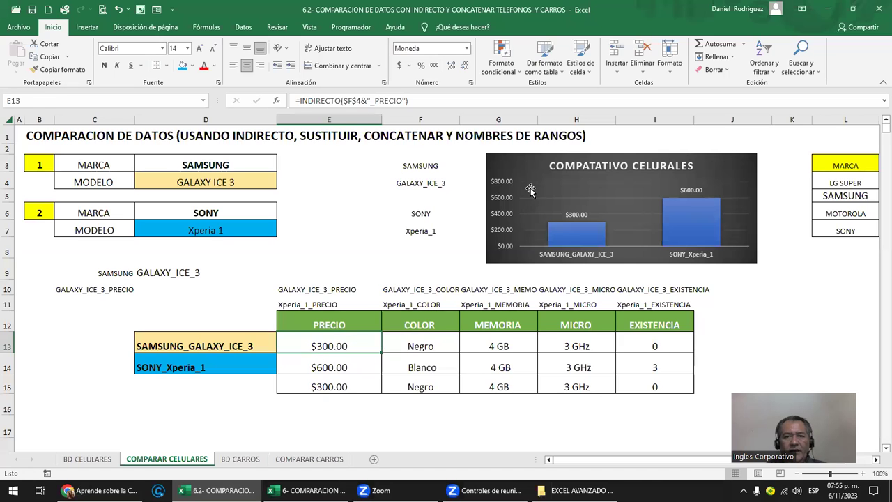
Step: Delete the old price chart, clear E15:I15, and select the phone prices E13:E14
click(524, 171)
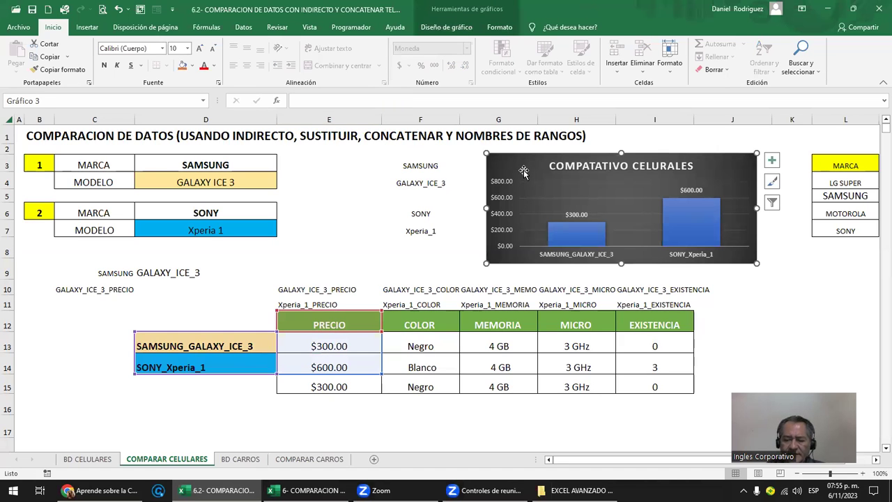
key(Delete)
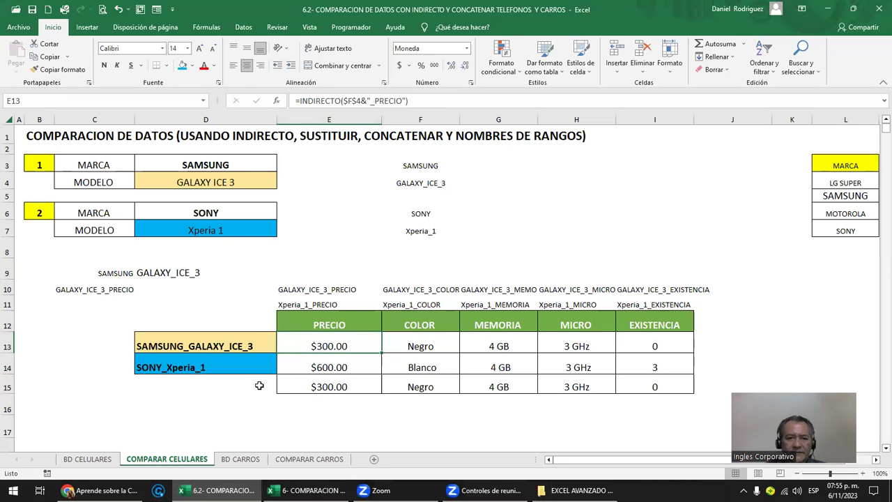
click(338, 397)
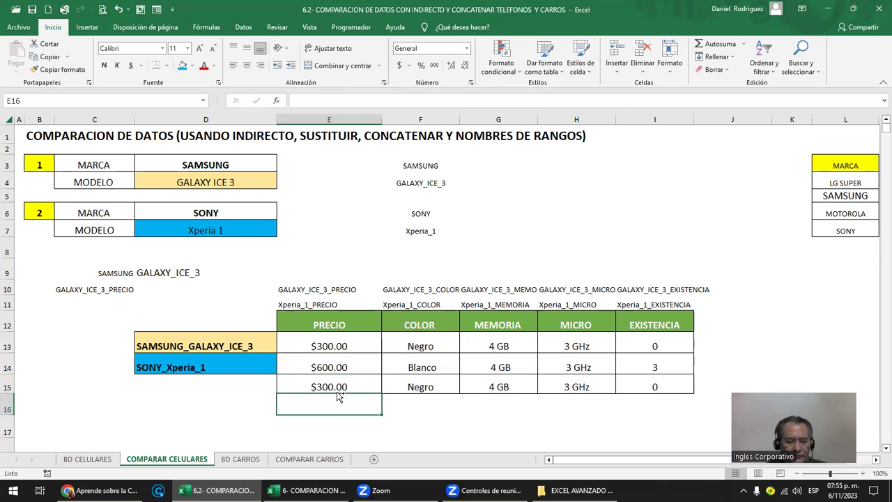
click(338, 389)
key(shift+Right)
key(shift+Right)
key(shift+Right)
key(shift+Right)
key(Delete)
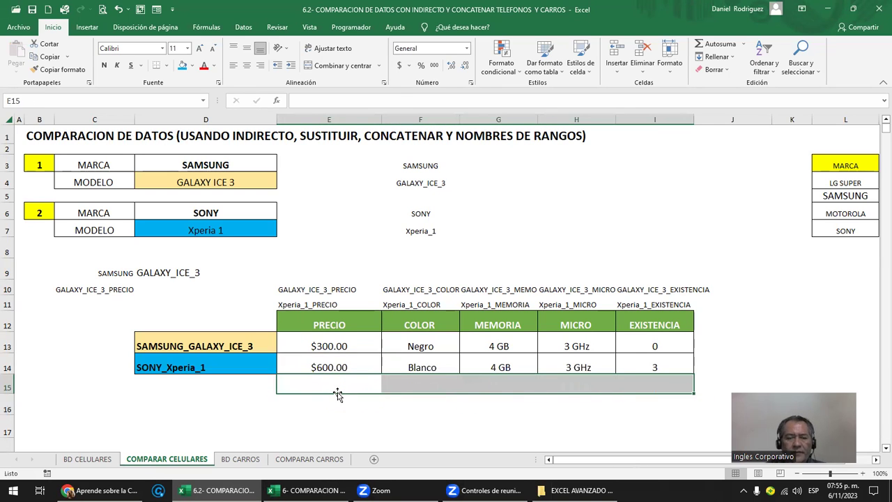
click(338, 395)
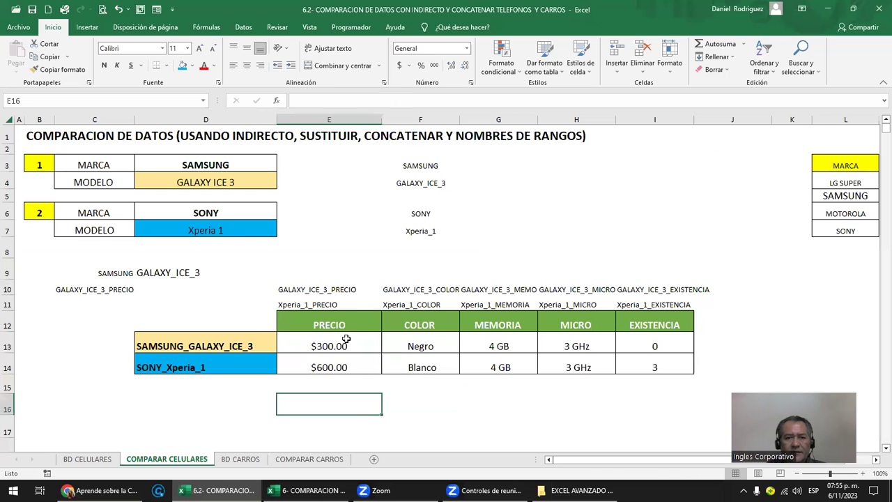
drag(346, 338, 344, 362)
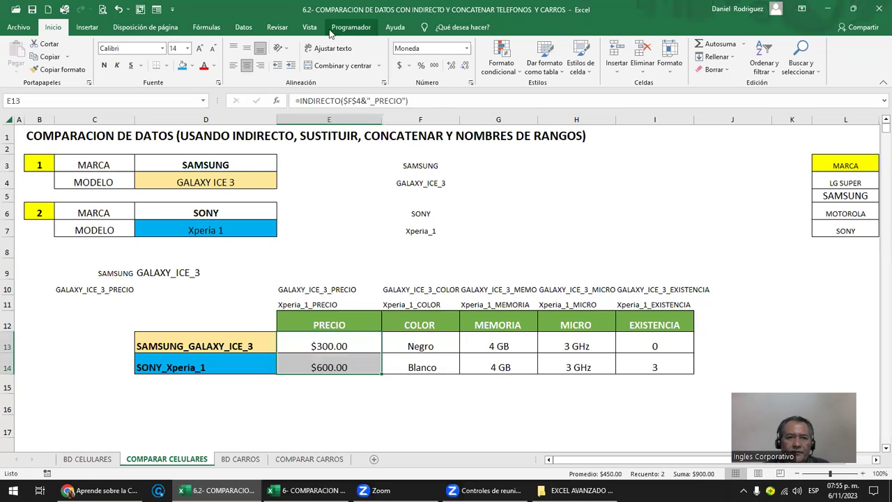
Step: Insert a clustered 2-D column chart of the prices above the table with the dark style
click(87, 27)
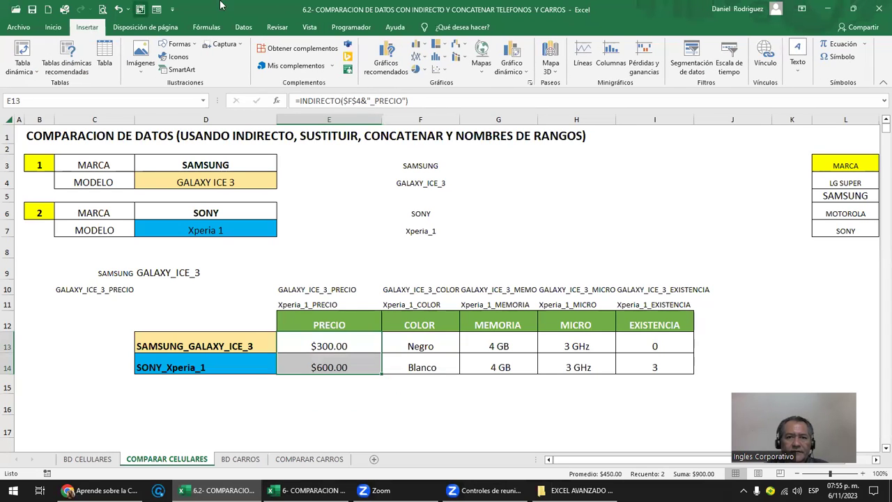
click(418, 44)
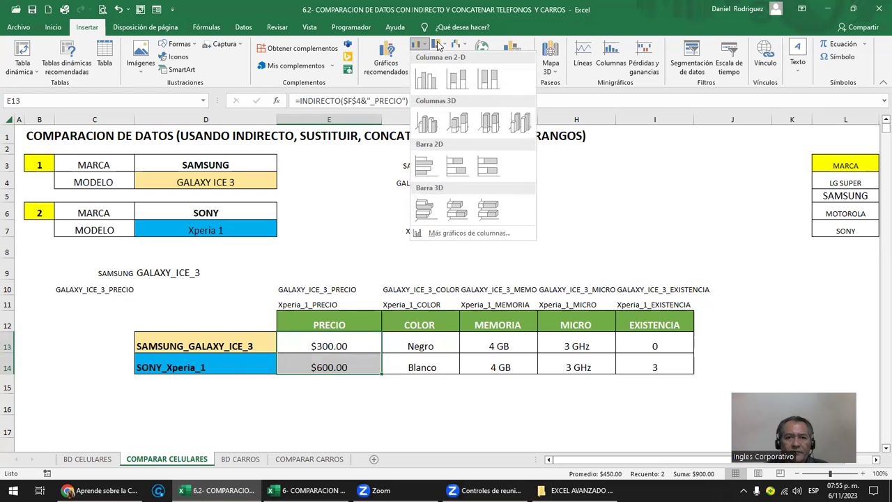
click(457, 82)
drag(497, 209, 685, 136)
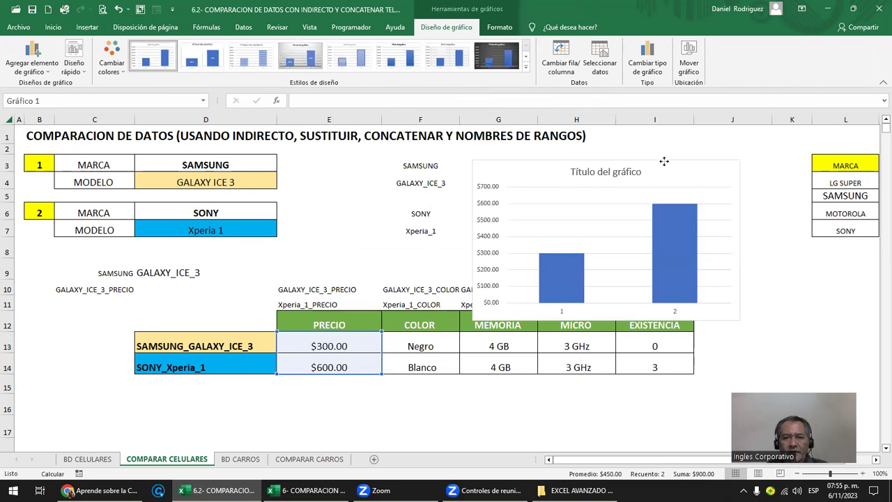
click(497, 56)
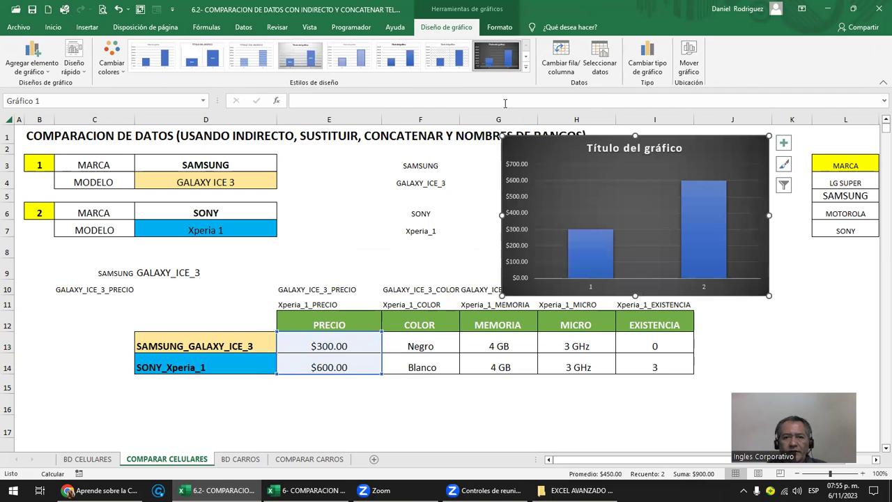
mouse_move(499, 137)
mouse_down()
mouse_move(530, 166)
mouse_move(577, 162)
mouse_up()
Step: Retitle the chart 'COMPARACION TELEFONOS'
click(579, 163)
click(578, 163)
text(COMPARACION)
key(Delete)
key(Delete)
key(Delete)
key(Delete)
key(Delete)
key(Delete)
key(BackSpace)
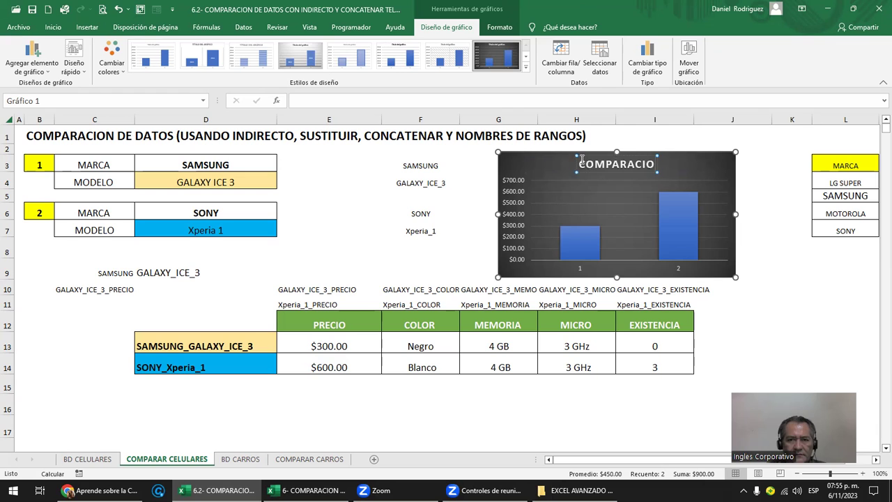
text(C)
key(BackSpace)
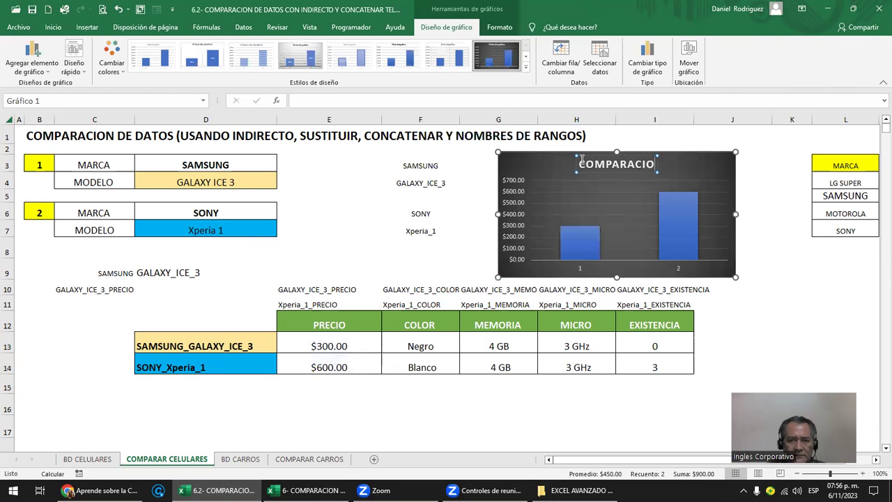
text(N TELEFONOS)
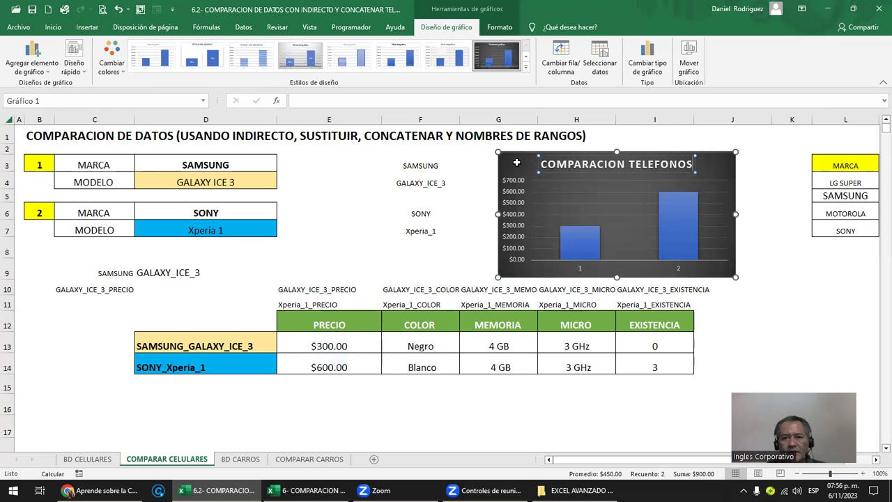
Step: Add $300.00 and $600.00 data labels at the inside end of each price bar
click(685, 221)
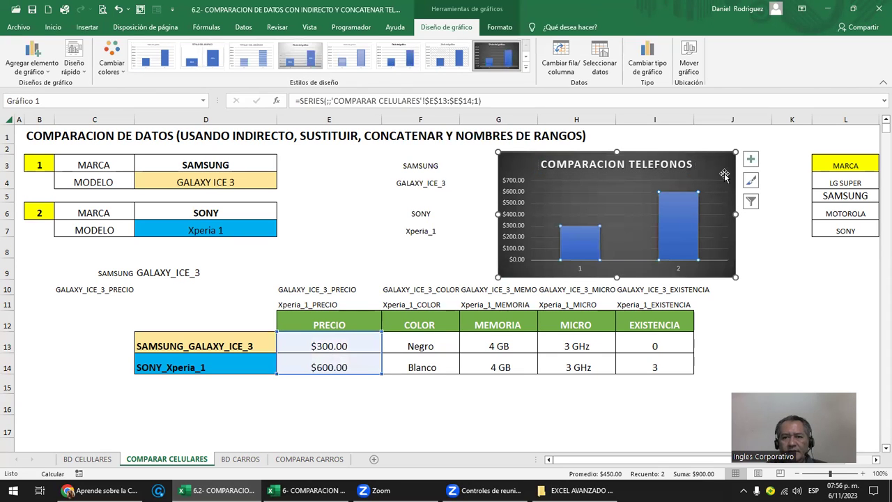
click(751, 162)
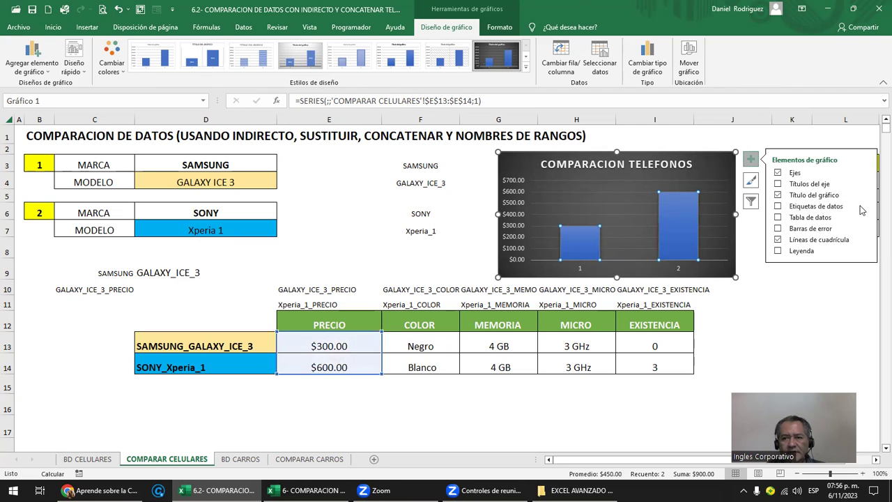
click(866, 206)
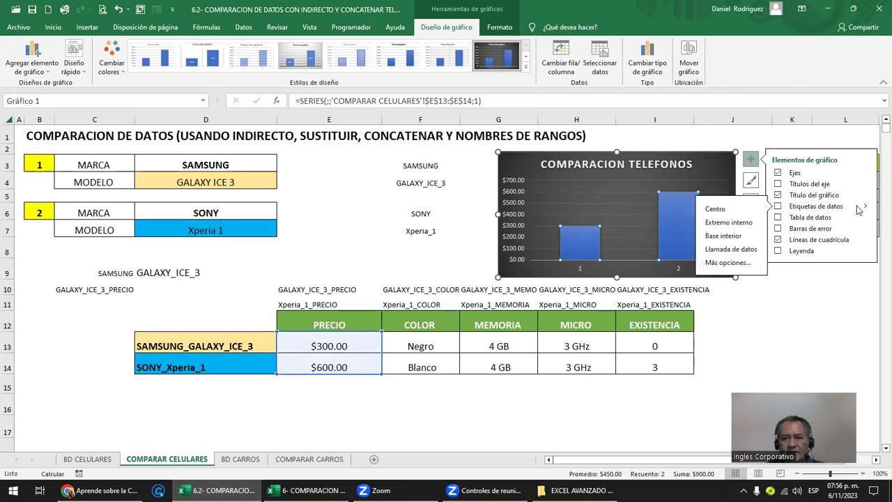
click(728, 222)
click(795, 323)
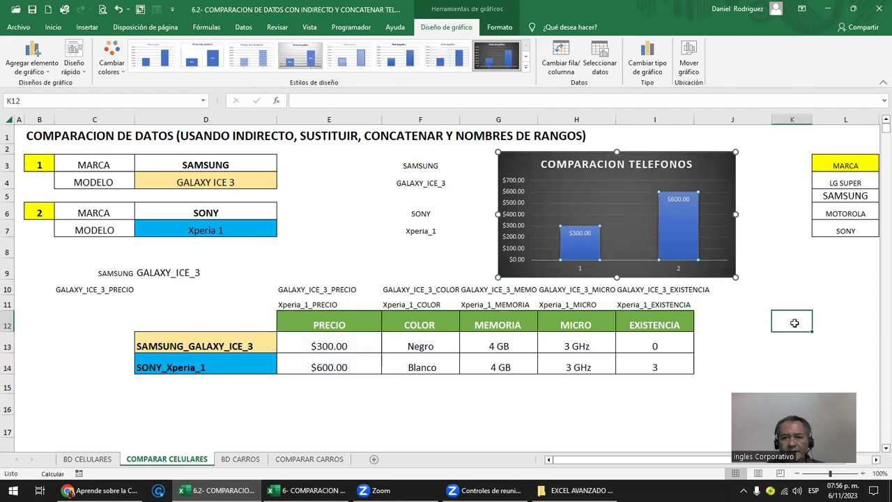
click(584, 268)
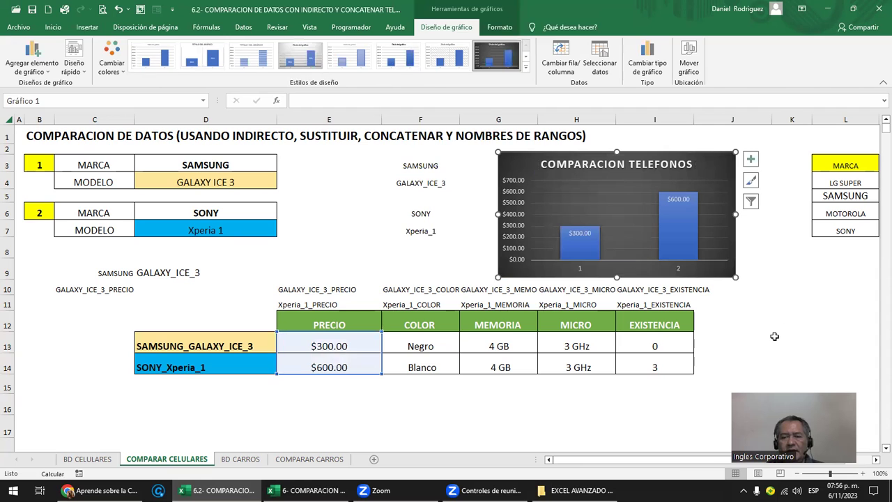
Step: Edit the price chart's title text and reselect the chart to view its data ranges
click(774, 336)
click(580, 244)
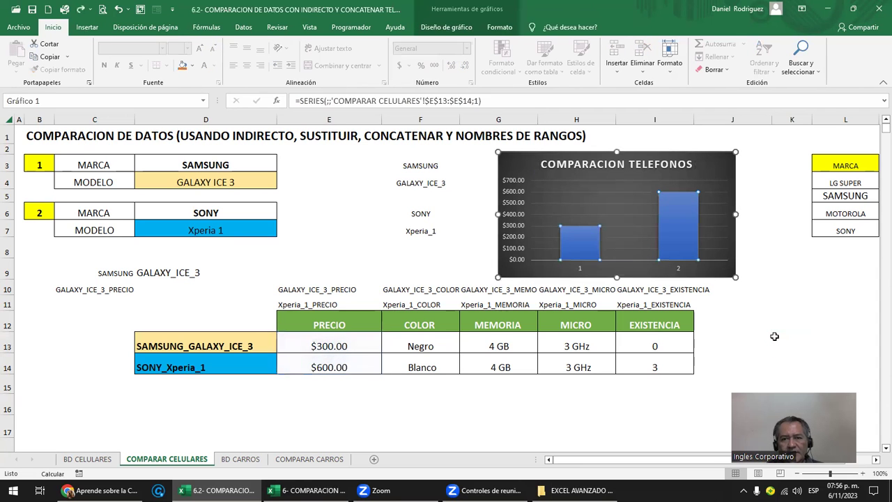
key(BackSpace)
key(BackSpace)
key(BackSpace)
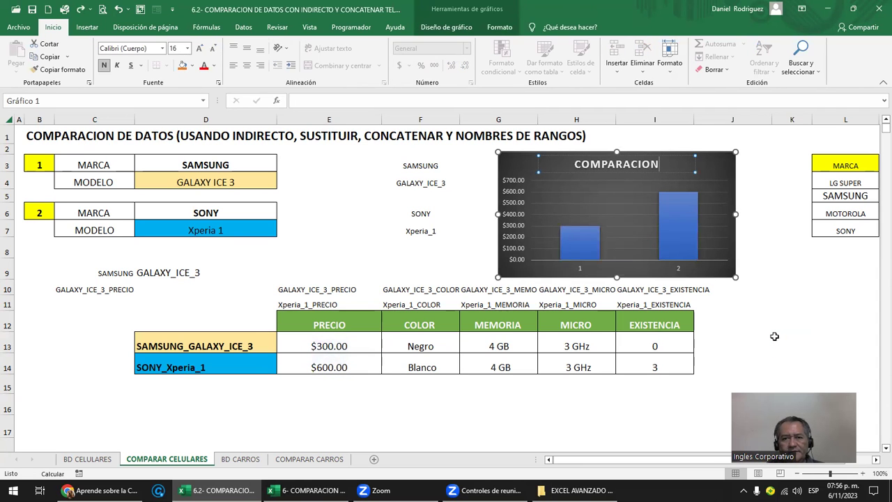
text(gráfico)
text(grá)
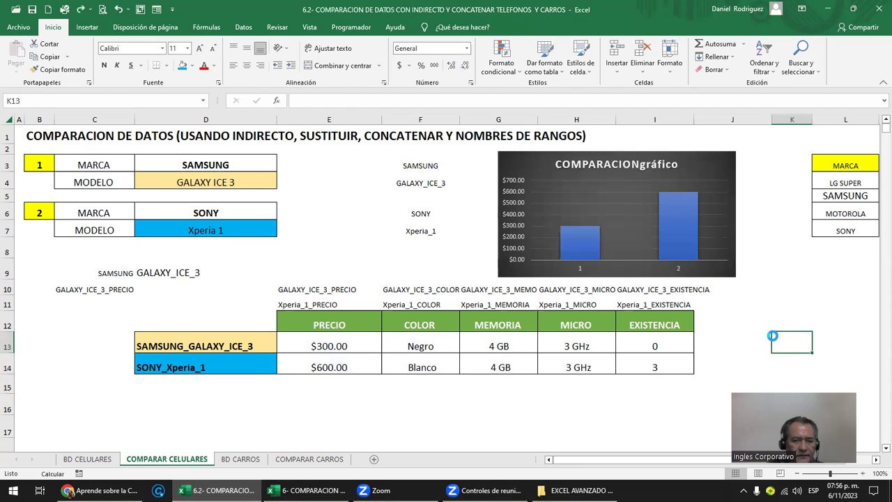
text(el)
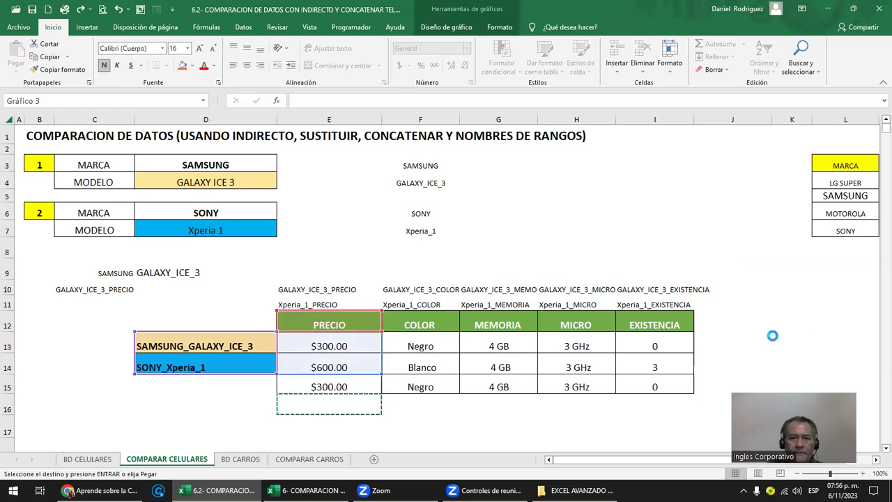
key(Escape)
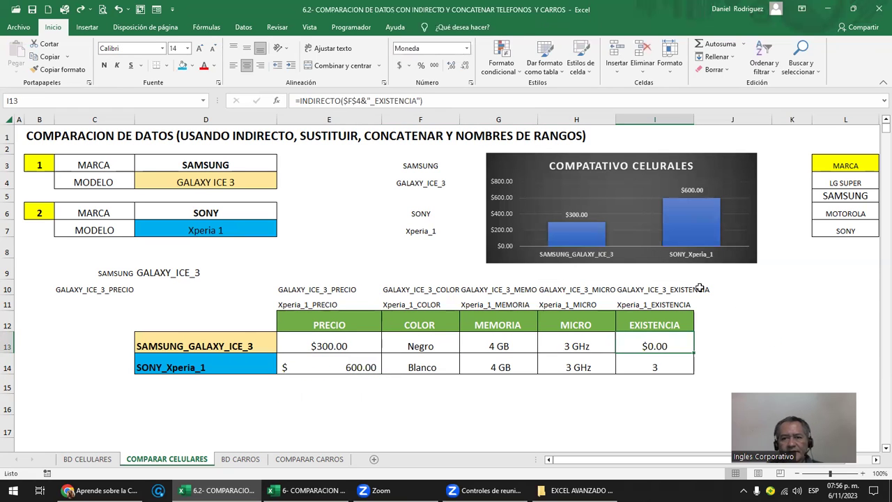
click(586, 258)
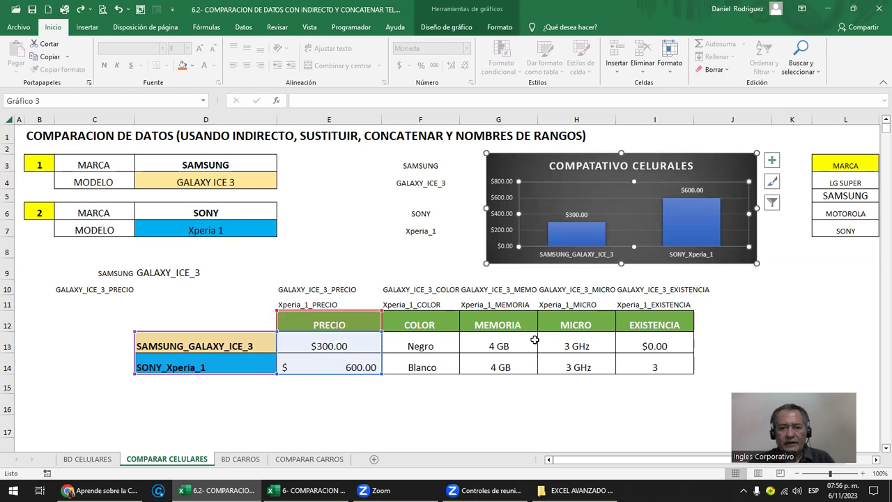
drag(504, 327, 510, 360)
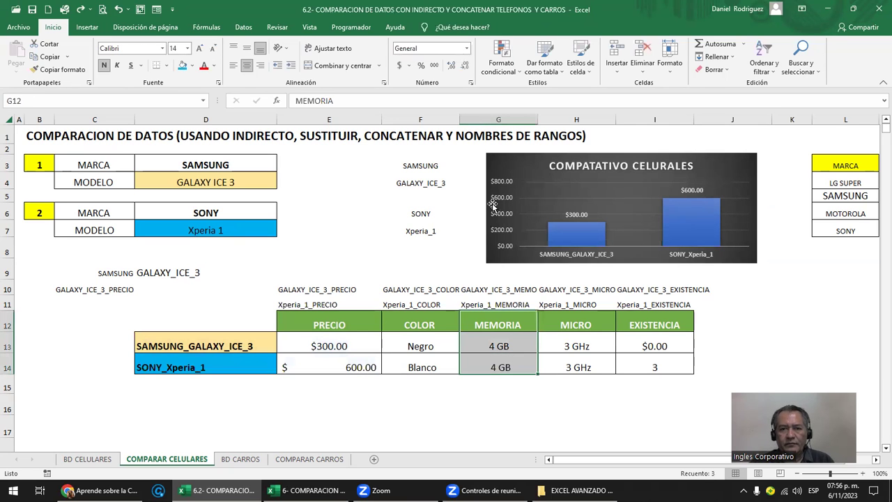
click(503, 167)
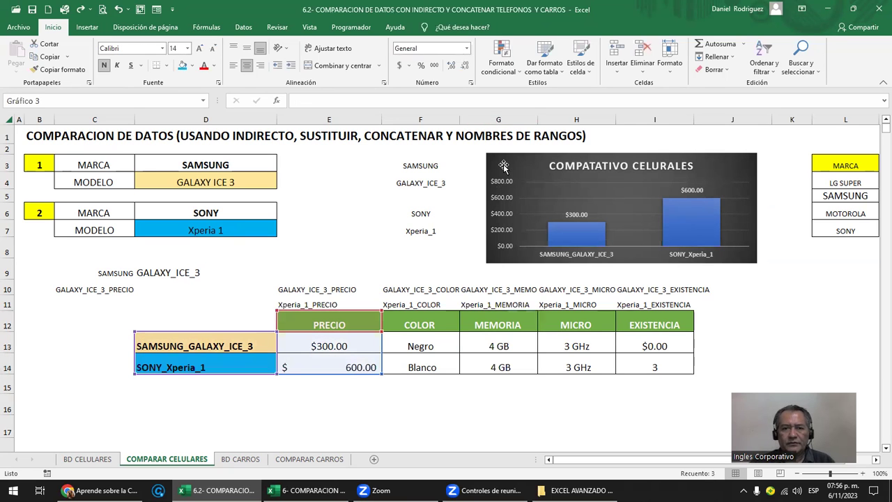
click(547, 416)
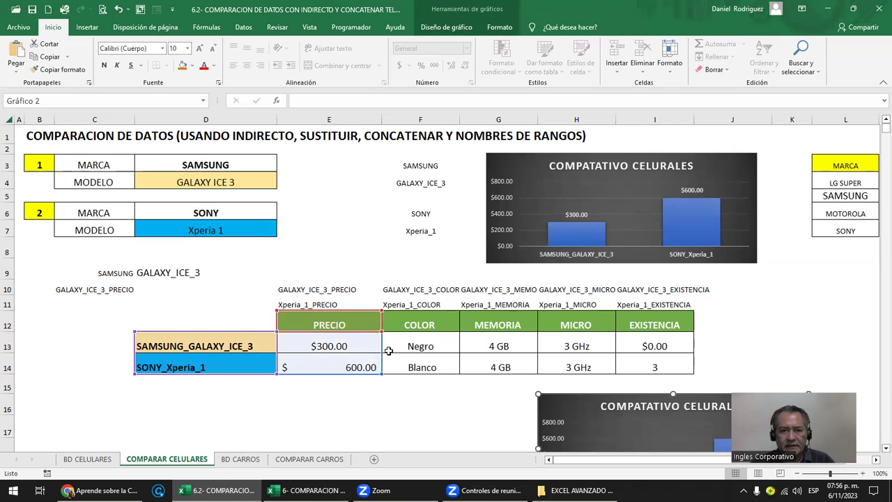
drag(377, 347, 495, 347)
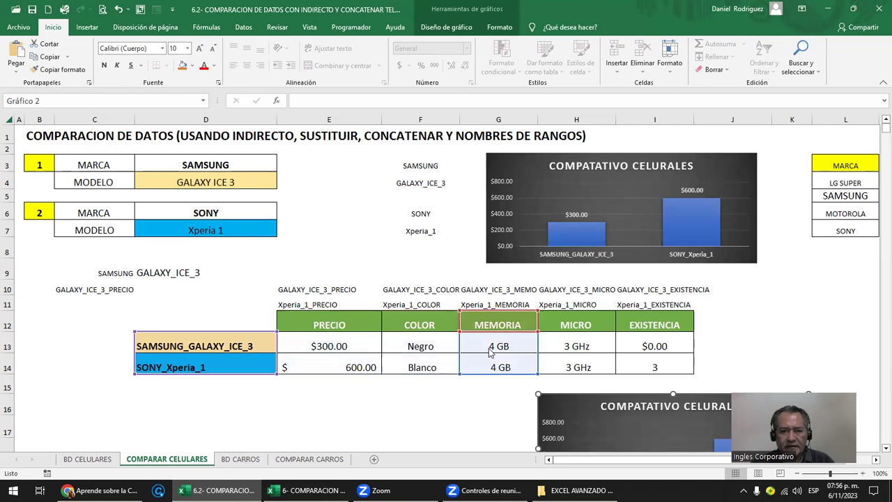
click(677, 404)
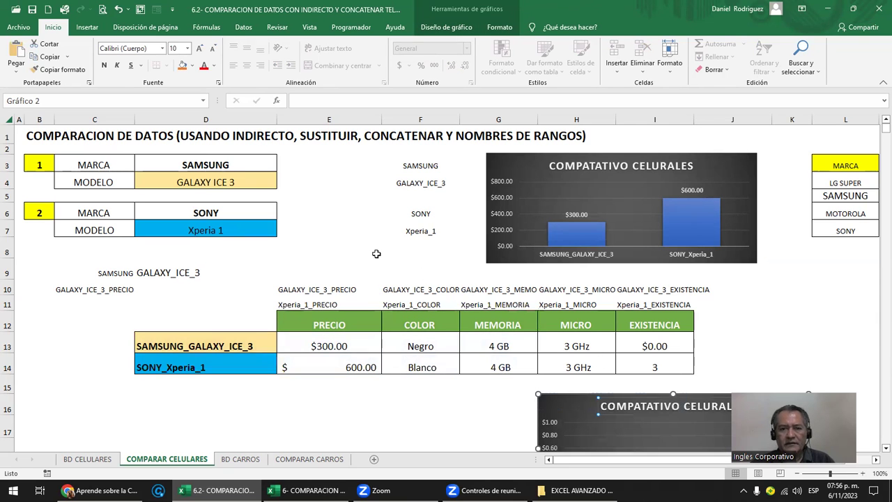
click(793, 346)
ctrl+scroll(592, 367, down, 1)
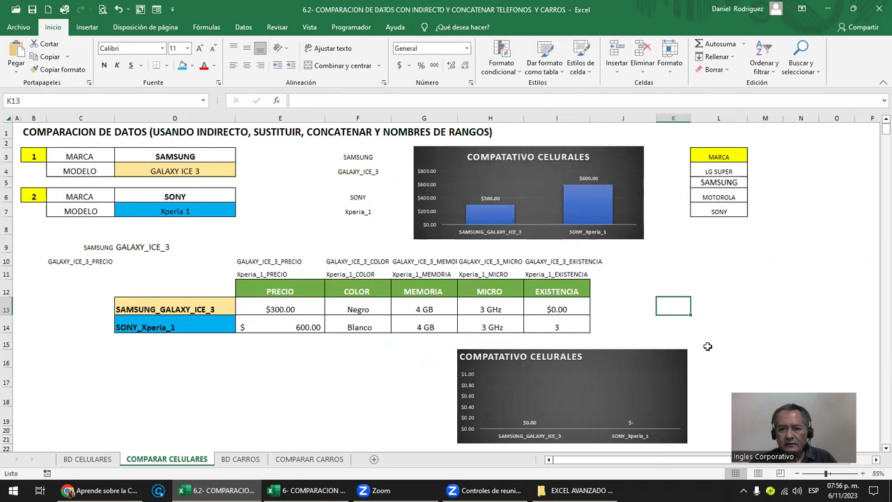
click(592, 367)
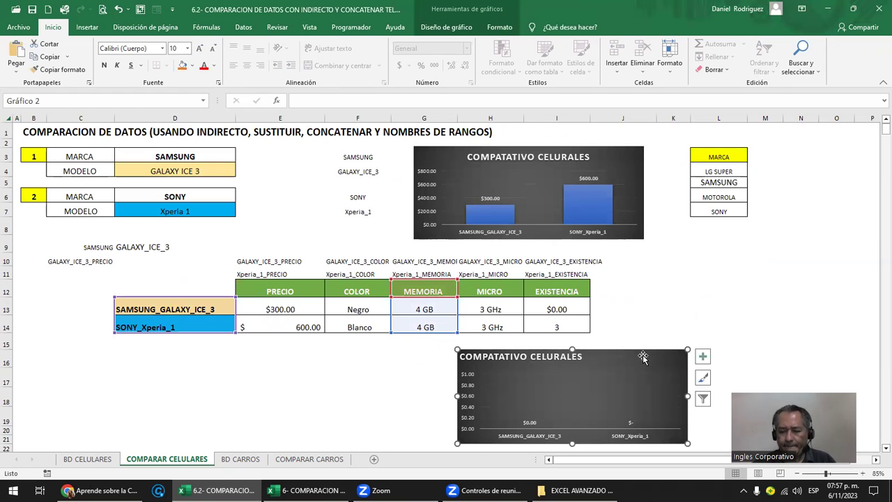
key(Delete)
click(246, 343)
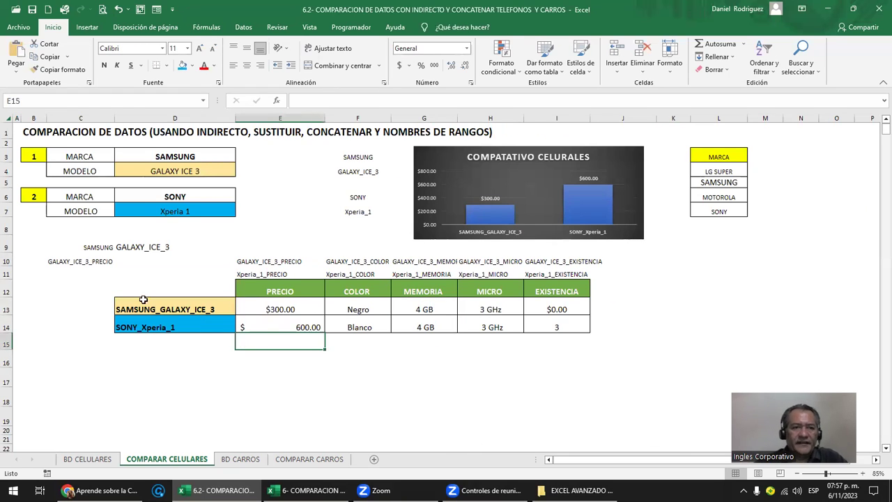
drag(44, 156, 180, 168)
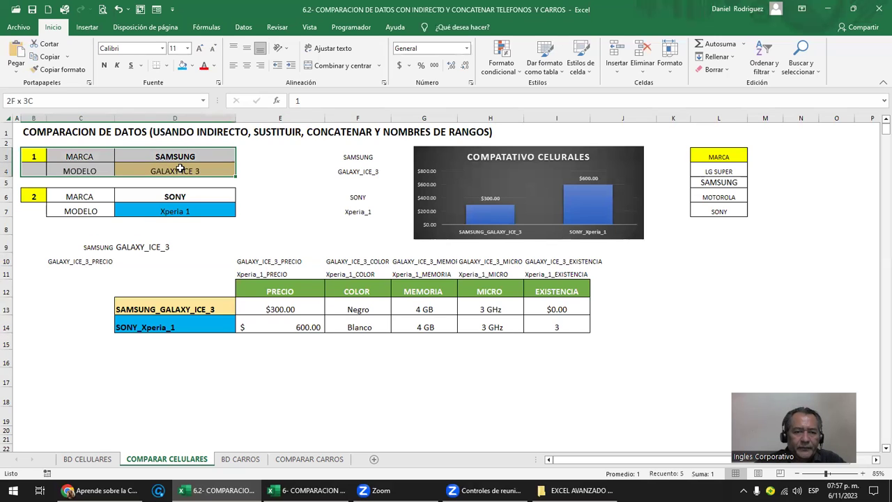
drag(175, 309, 551, 309)
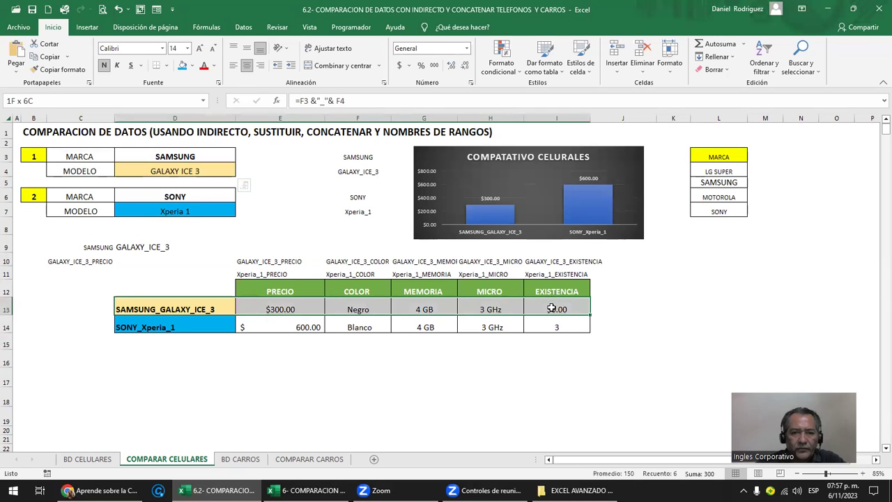
mouse_move(46, 196)
mouse_down()
mouse_move(193, 199)
mouse_move(193, 213)
mouse_up()
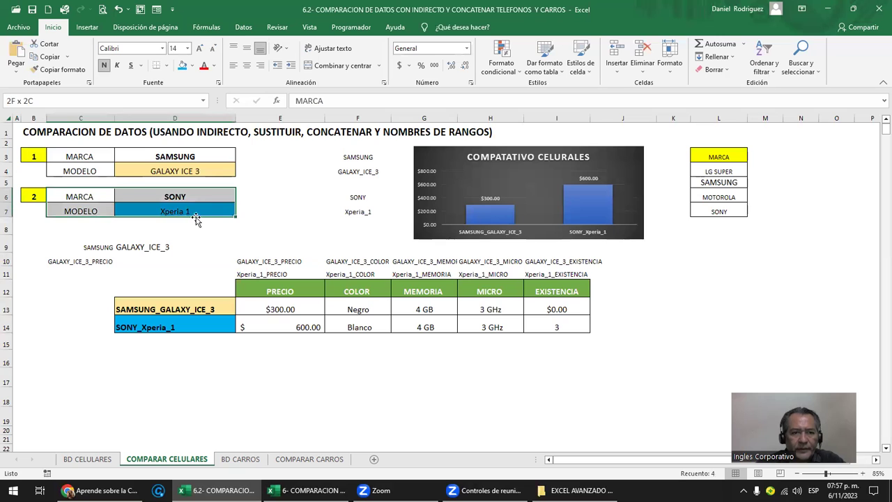
key(ctrl+v)
click(199, 322)
drag(199, 313, 548, 331)
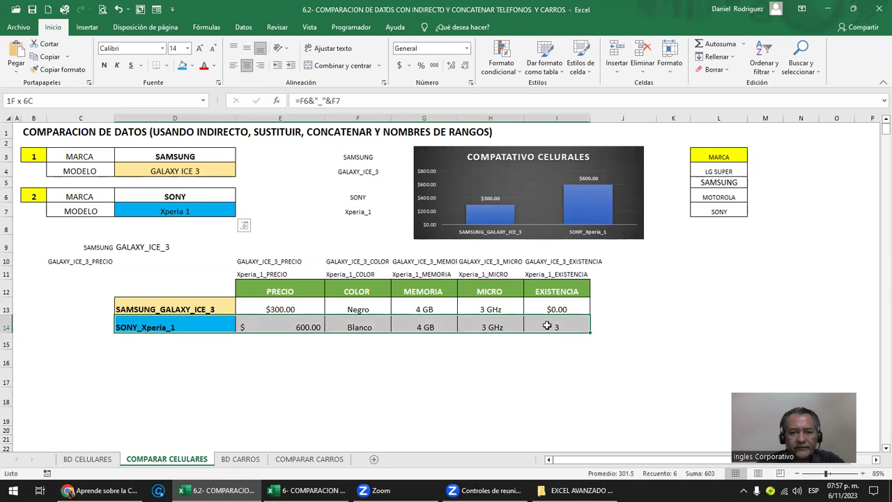
click(334, 382)
ctrl+scroll(265, 368, up, 1)
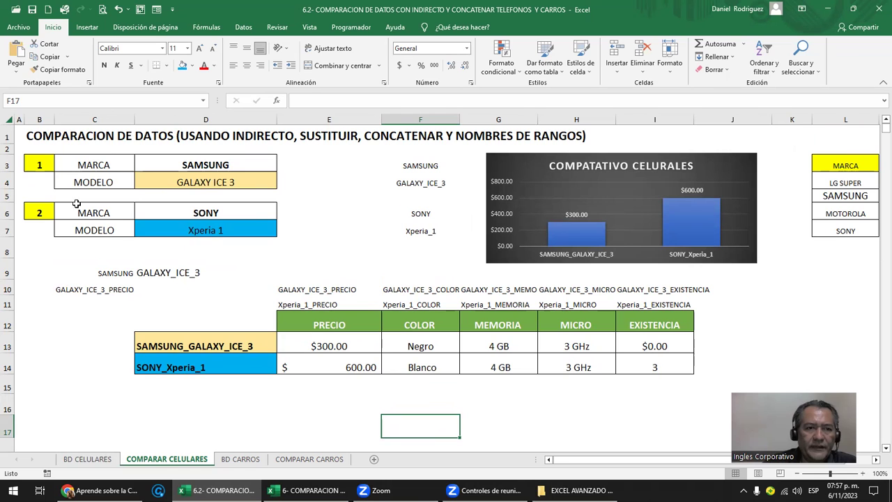
click(202, 100)
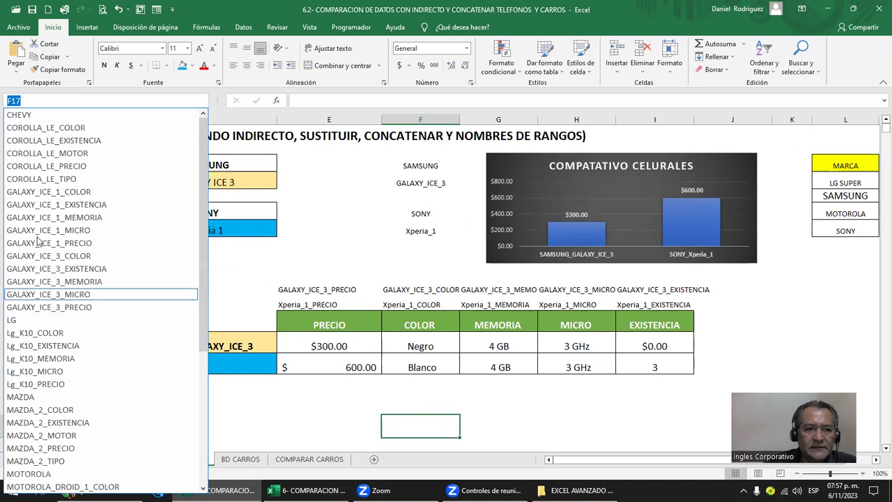
key(Escape)
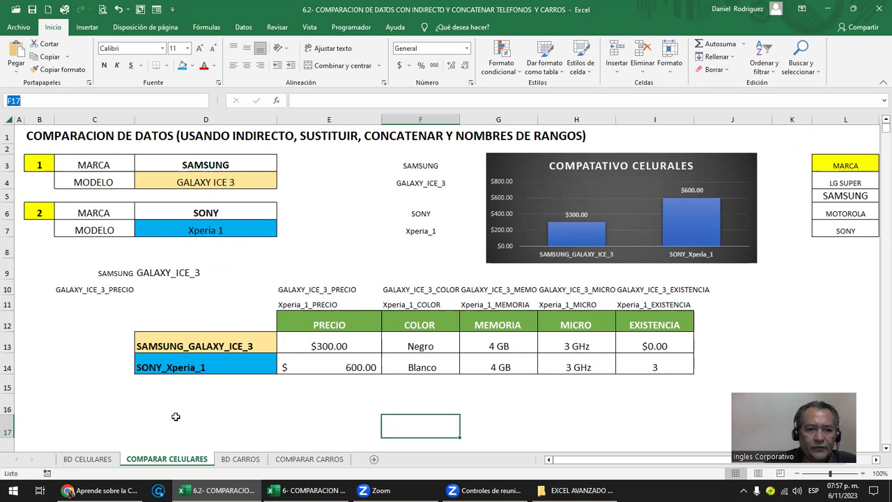
click(88, 459)
click(90, 219)
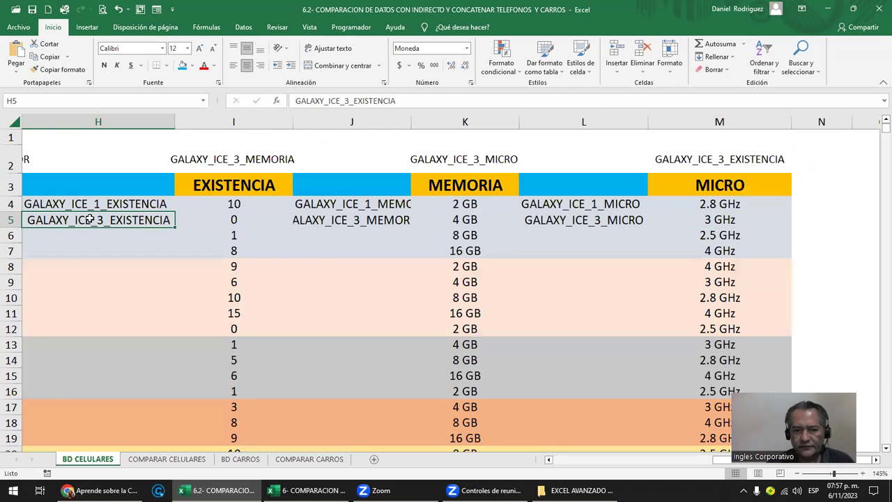
key(Left)
key(Home)
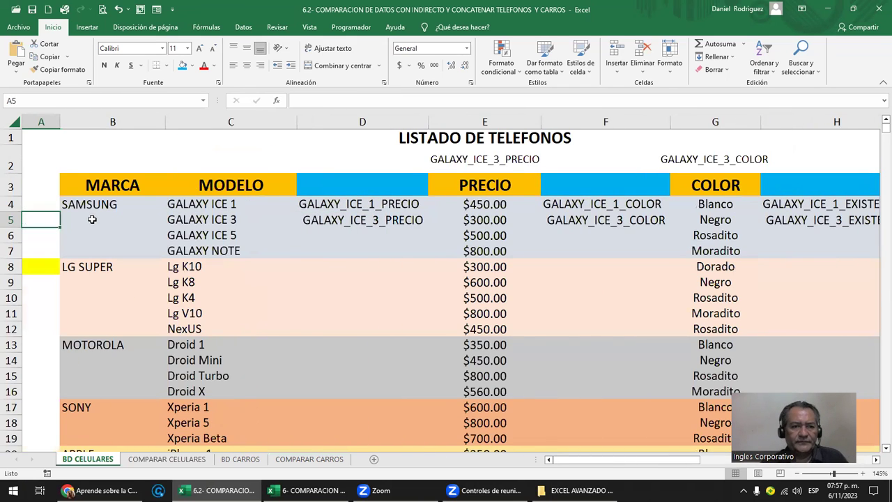
ctrl+scroll(91, 219, down, 3)
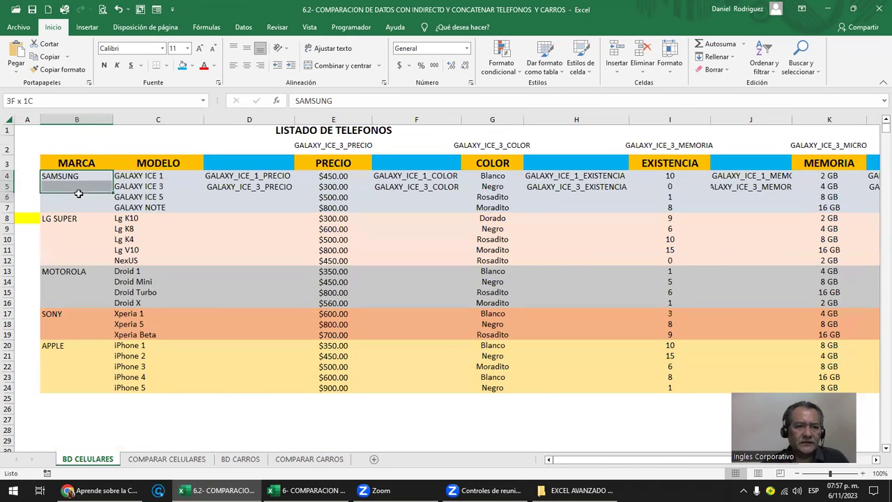
drag(91, 178, 101, 197)
drag(156, 180, 172, 367)
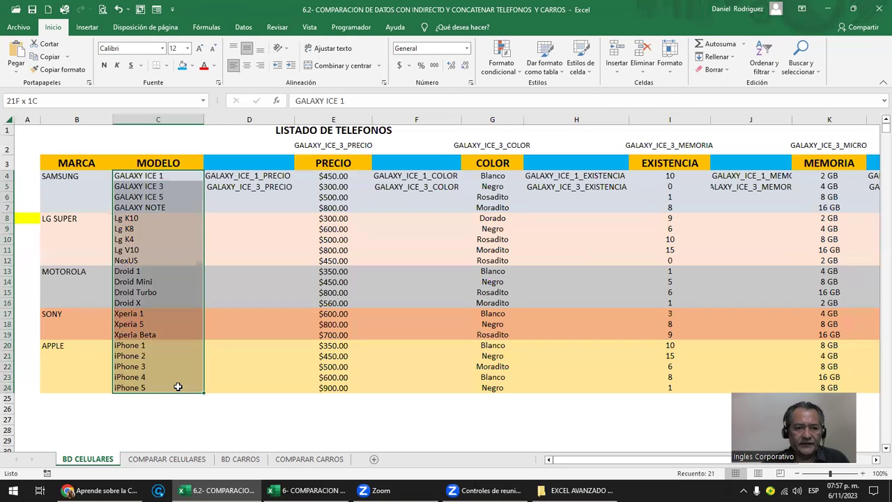
drag(172, 367, 174, 388)
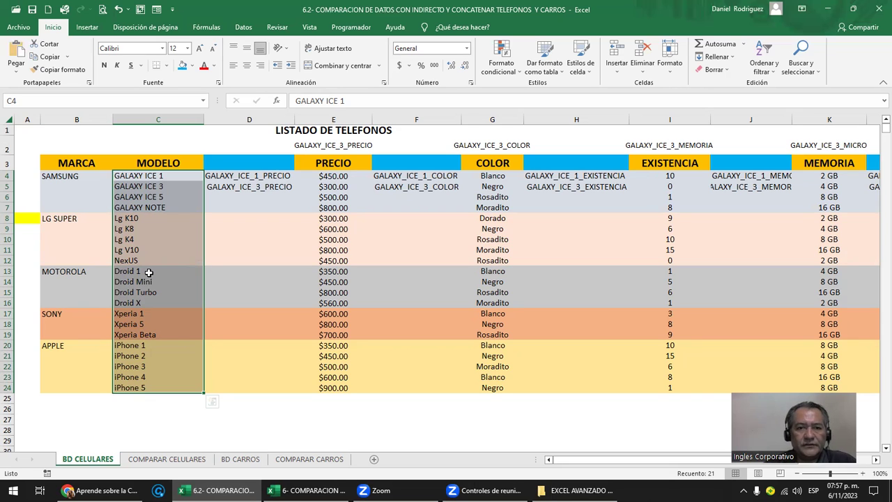
drag(62, 179, 96, 376)
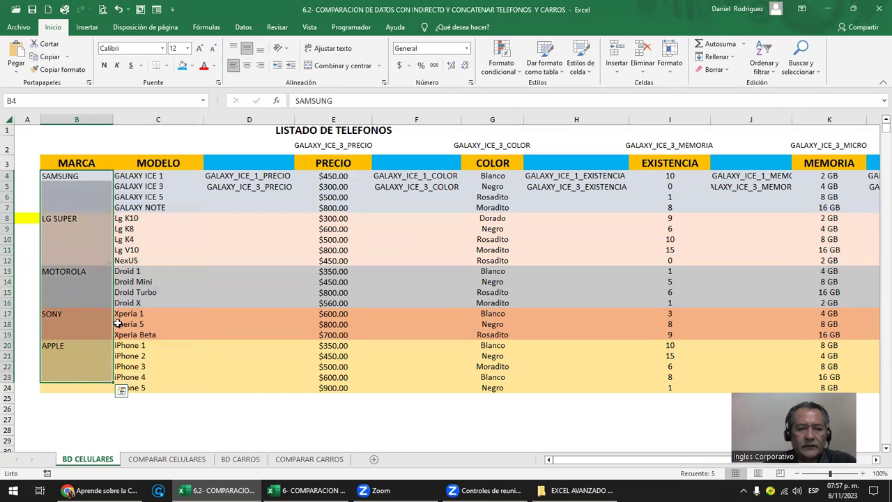
click(83, 183)
drag(84, 181, 102, 227)
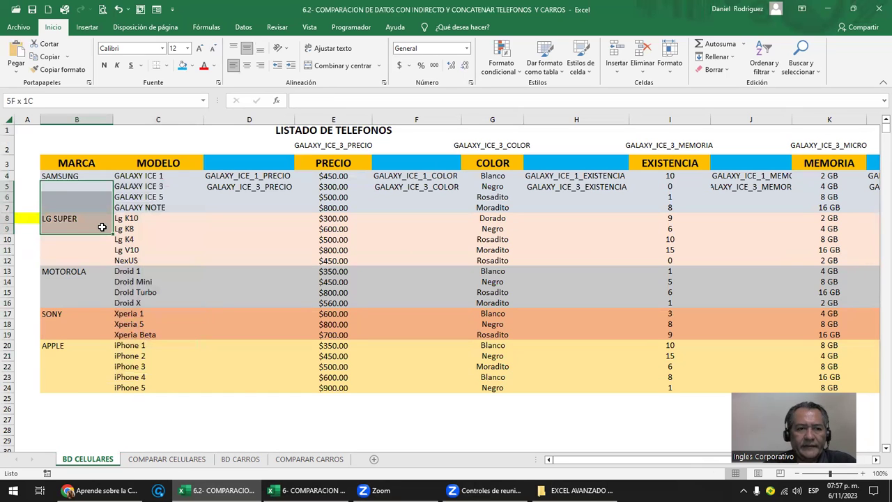
click(240, 419)
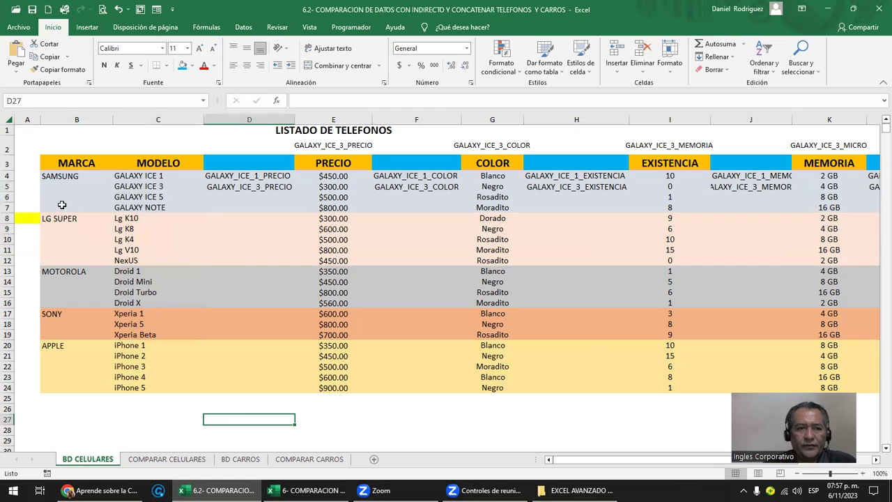
drag(59, 177, 97, 258)
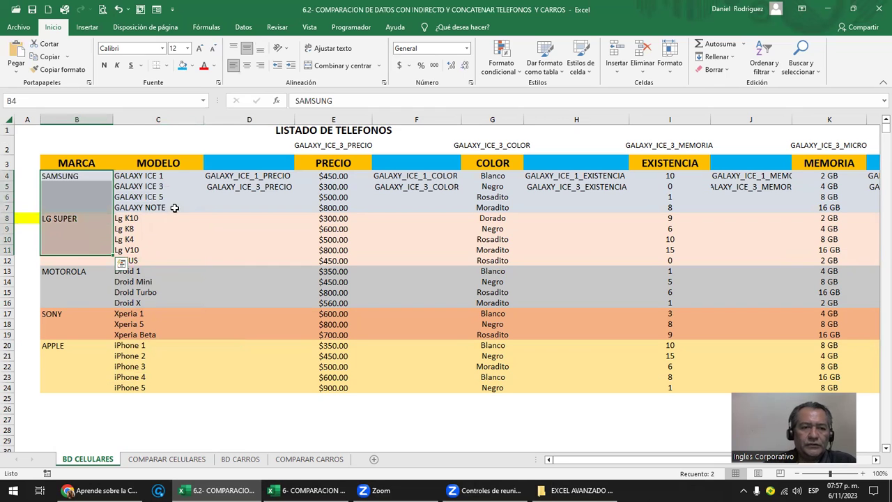
drag(139, 175, 161, 198)
click(145, 140)
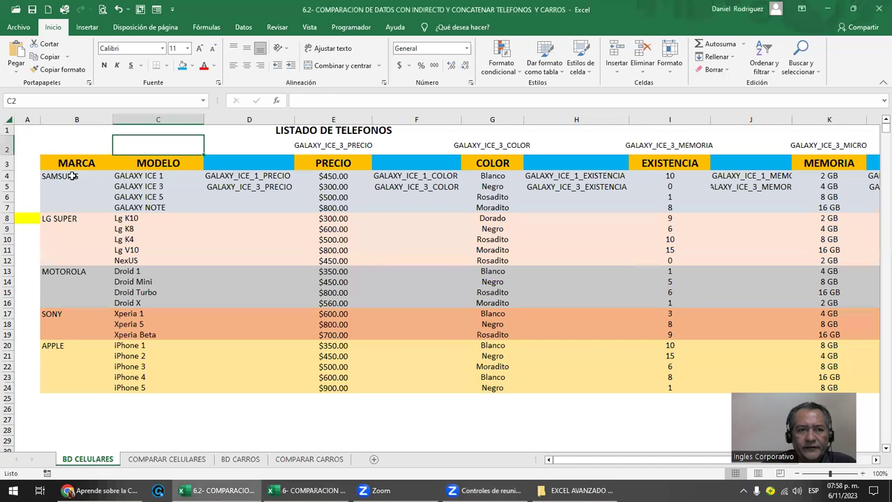
click(53, 176)
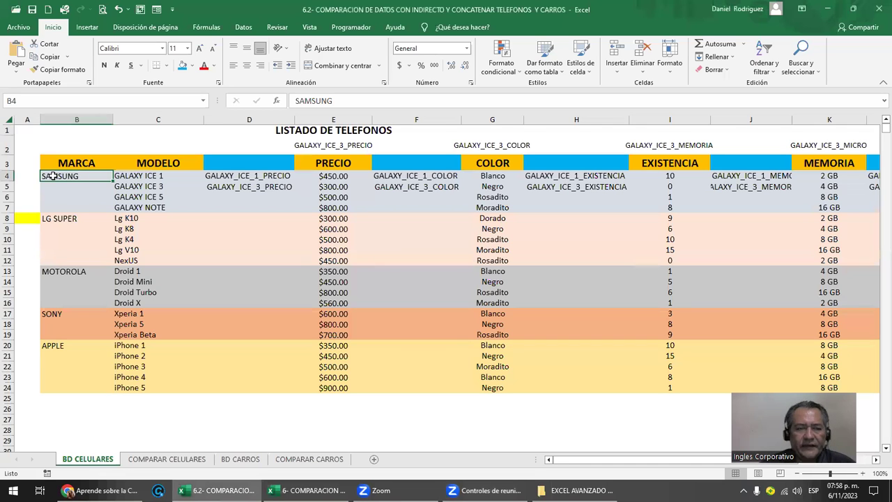
text(JUAN)
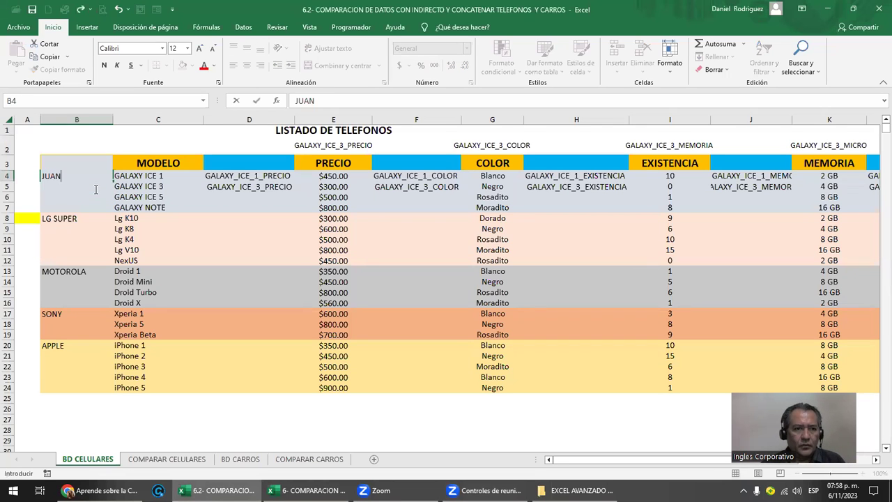
key(Return)
key(Down)
key(Down)
key(Down)
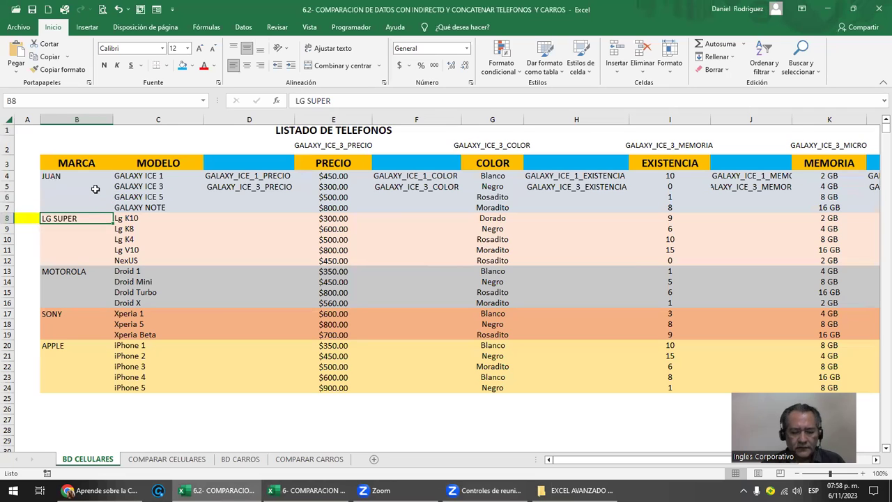
text(SONIA)
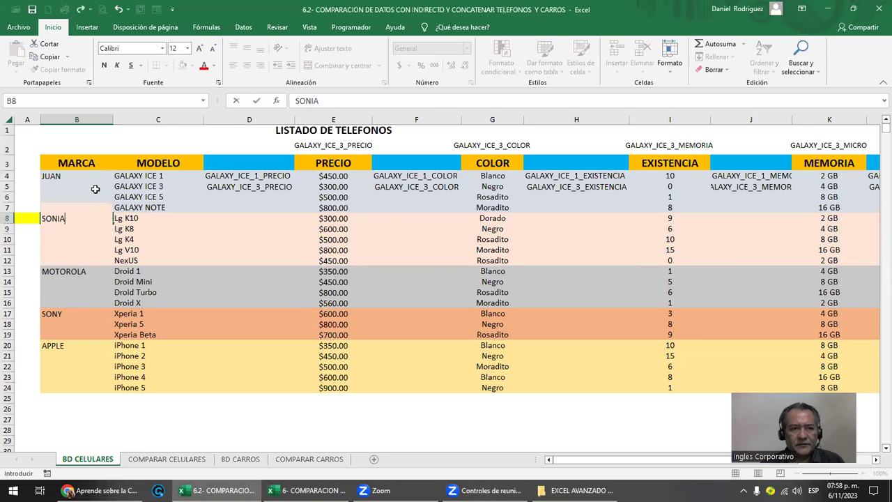
key(Return)
click(142, 165)
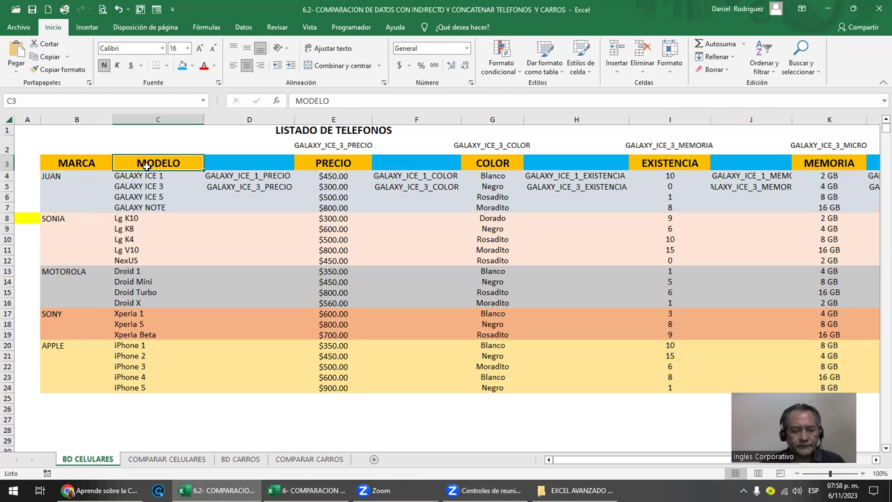
text(ENERO)
key(Right)
key(Right)
key(Right)
key(Left)
key(Left)
key(Left)
key(Left)
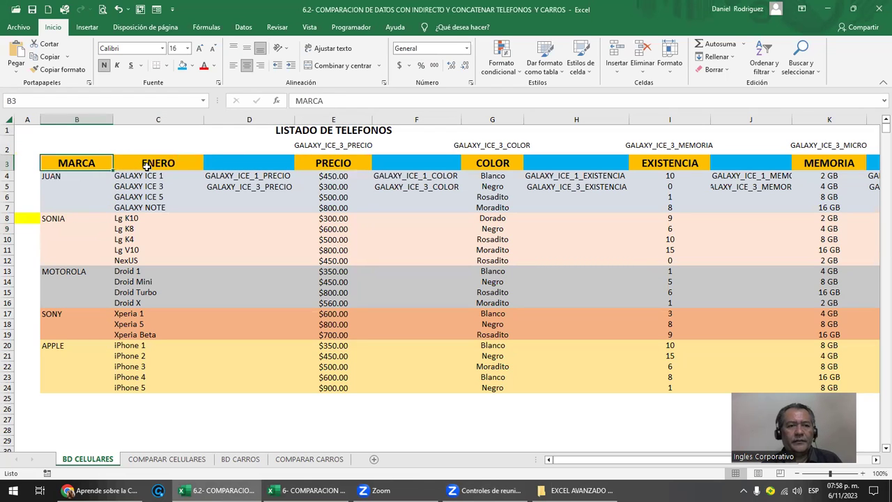
key(ctrl+z)
key(ctrl+z)
key(ctrl+z)
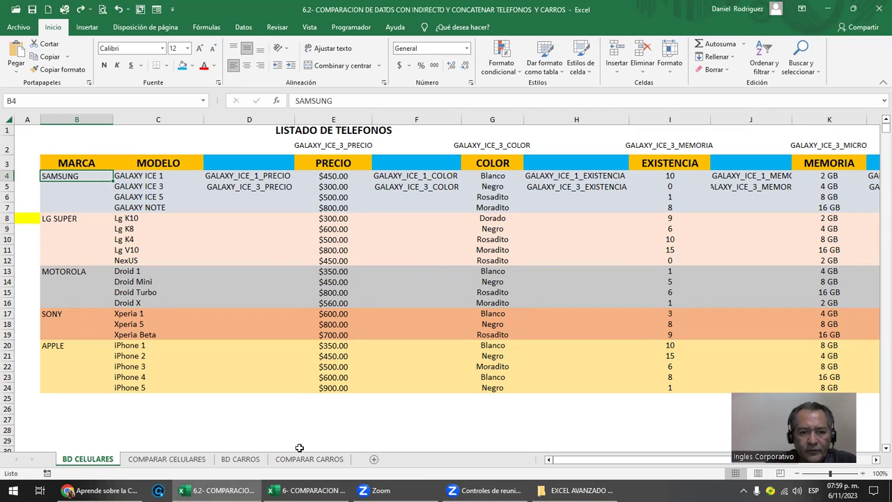
Step: On the COMPARAR CARROS sheet, number the brand/model block 1 in B7
click(234, 460)
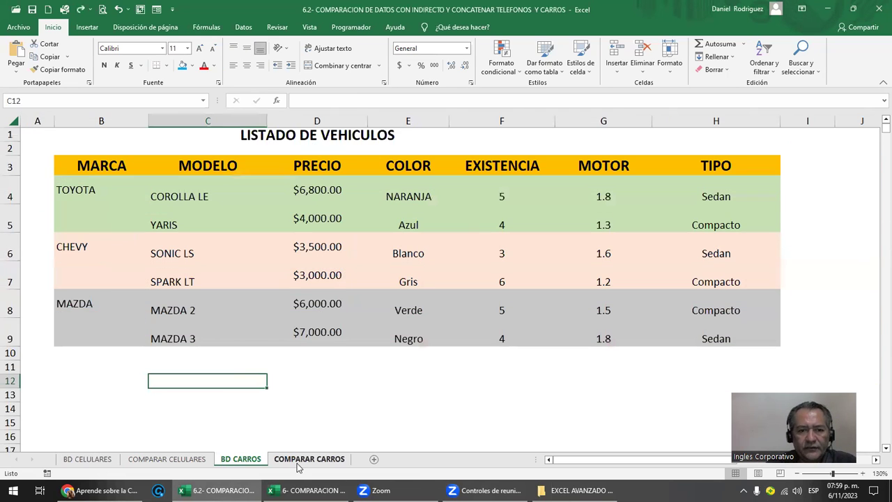
click(299, 462)
click(111, 230)
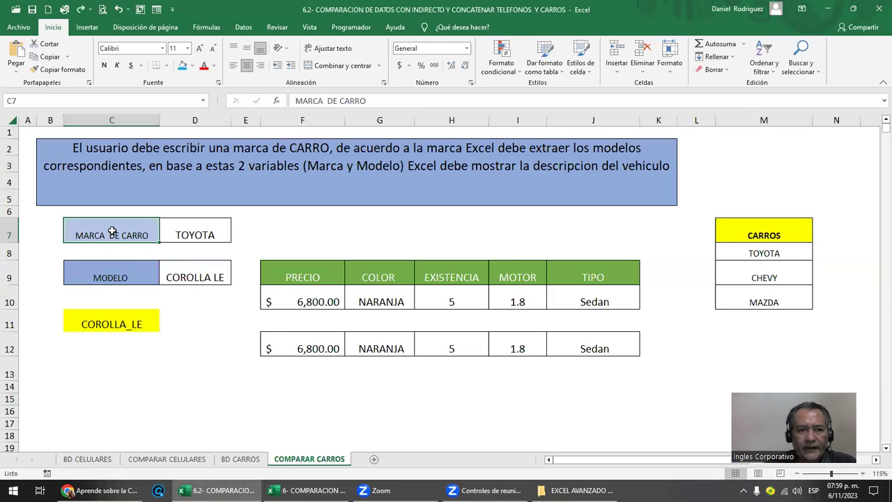
drag(111, 231, 151, 262)
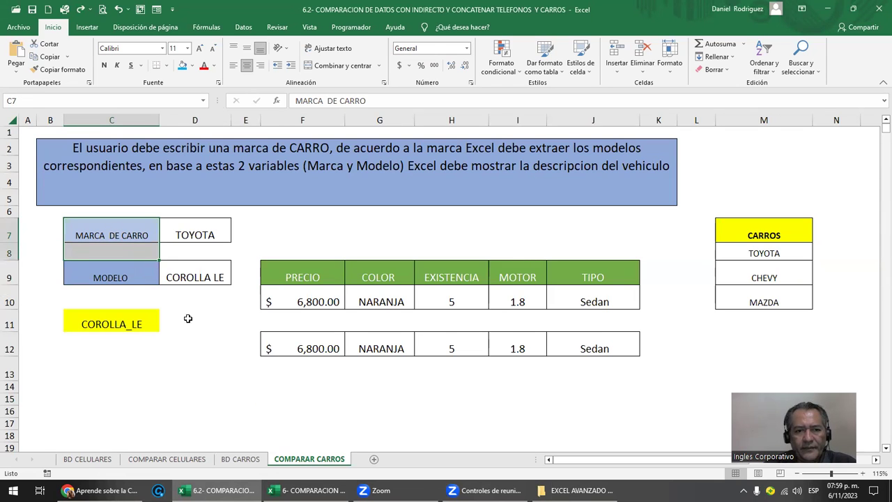
drag(115, 234, 208, 274)
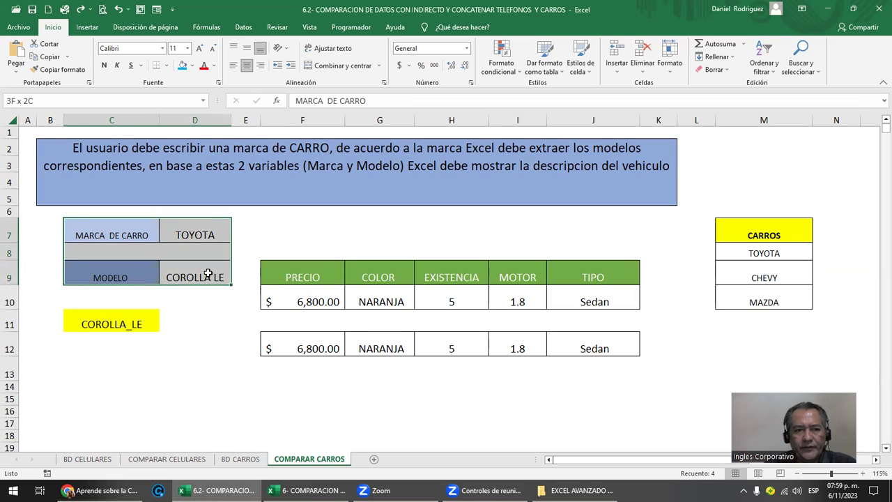
click(42, 231)
text(1)
key(Return)
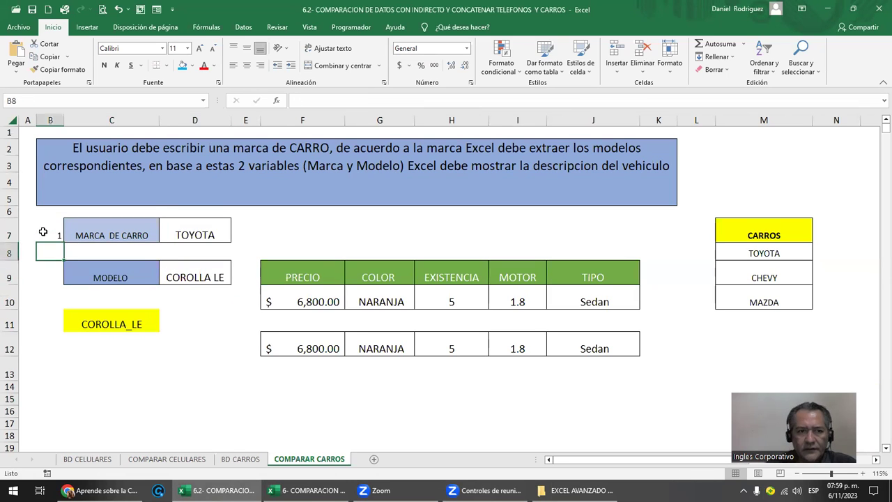
Step: Copy the C7:D9 block to C15:D17 and number it 2 in B15
drag(86, 233, 200, 272)
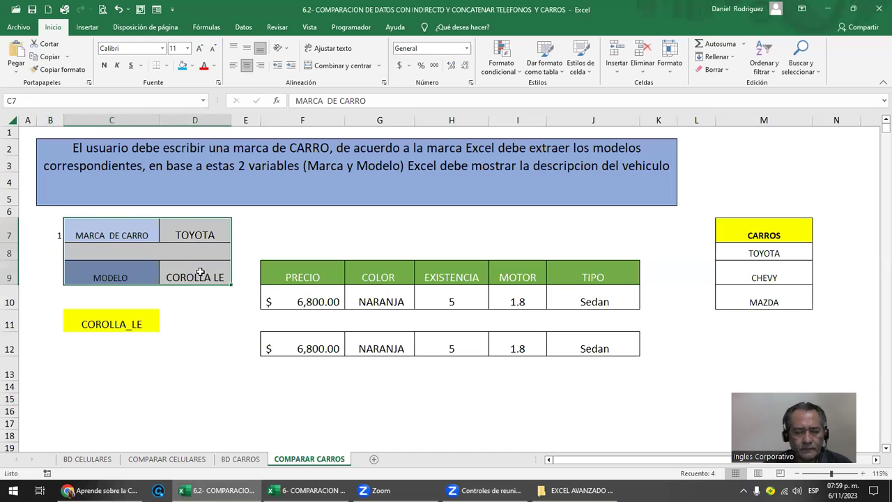
key(ctrl+c)
key(Down)
key(Down)
key(Down)
key(Down)
key(Down)
key(Down)
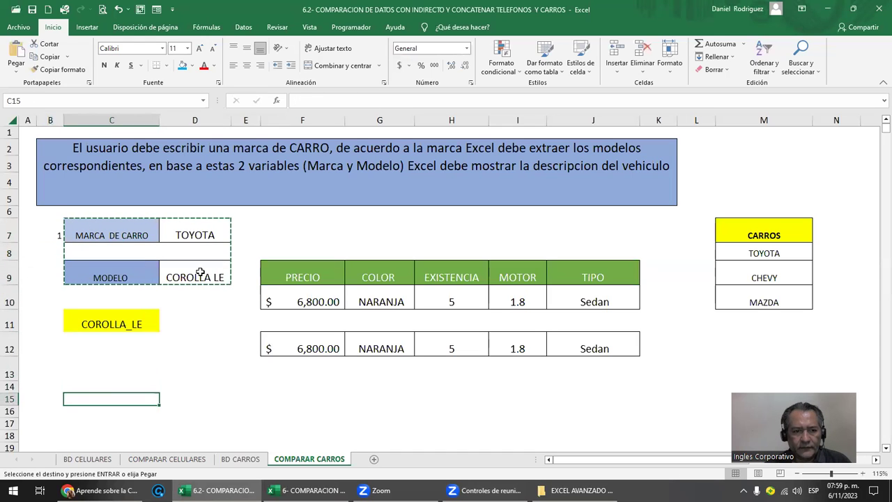
key(Return)
key(Left)
text(2)
key(Return)
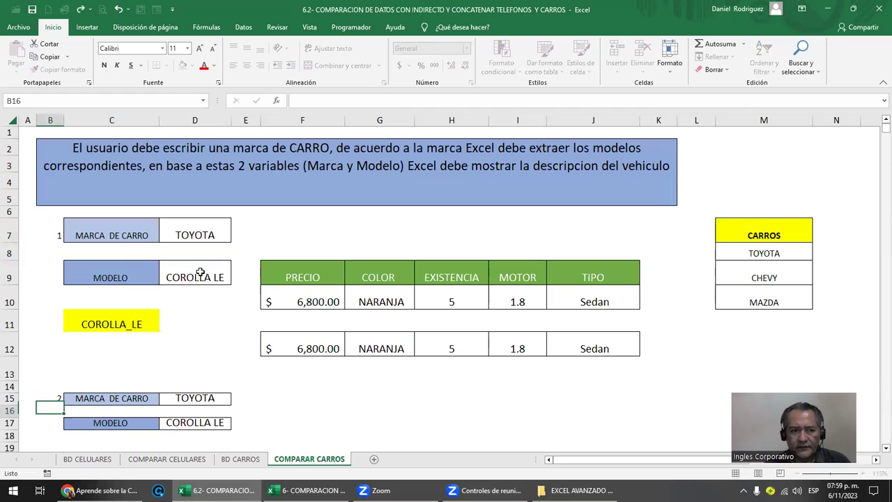
Step: Review COMPARAR CELULARES' input blocks, result rows and E13's INDIRECTO price formula, then return to Chrome
click(199, 460)
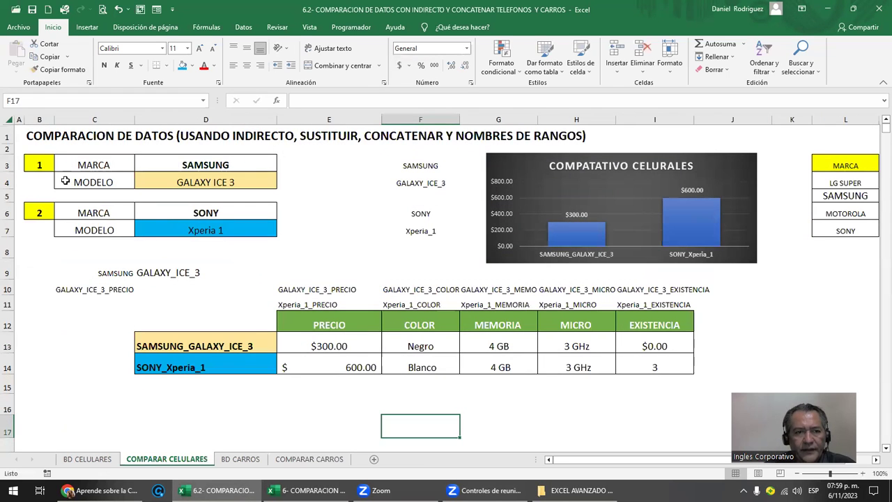
drag(39, 166, 216, 182)
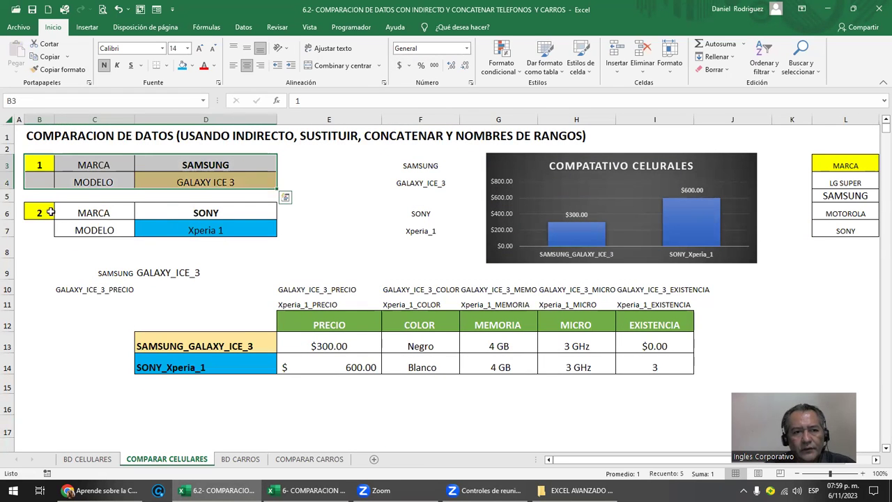
drag(50, 212, 272, 228)
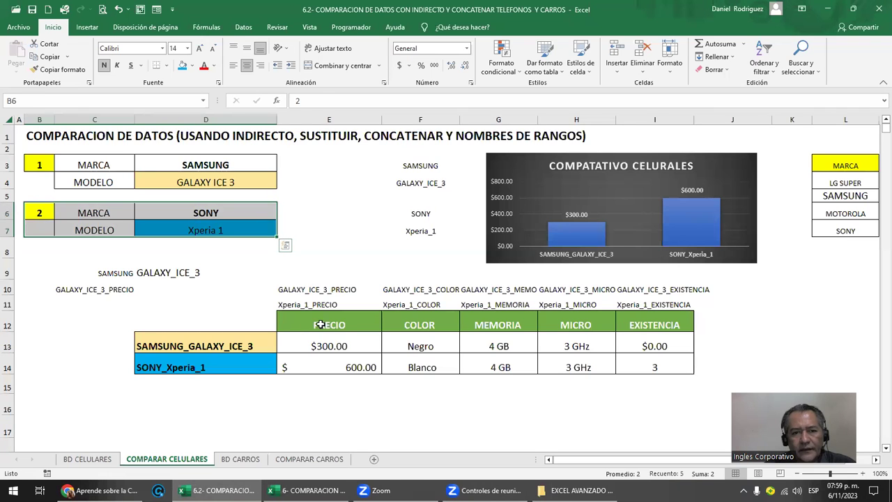
drag(320, 324, 656, 324)
drag(225, 345, 656, 345)
drag(197, 369, 656, 367)
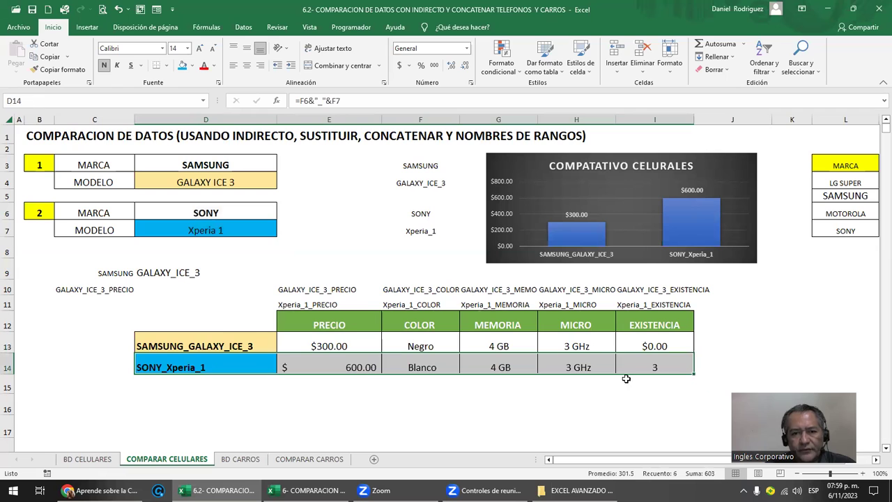
click(350, 347)
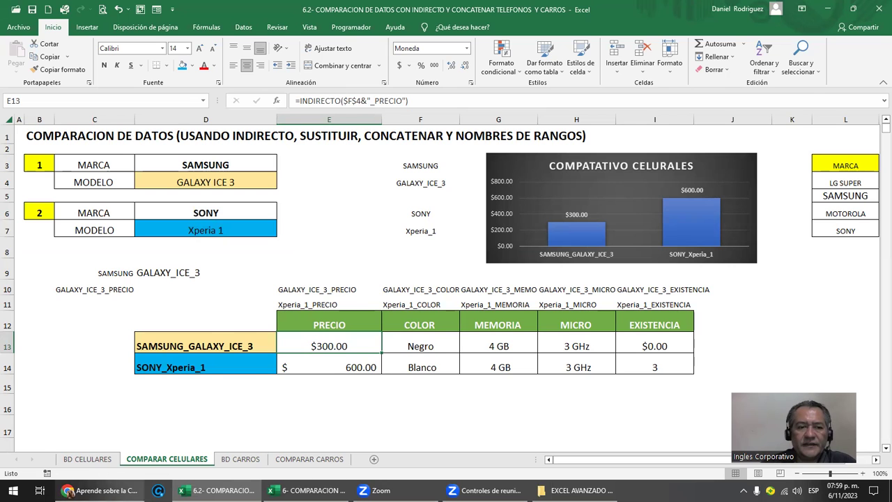
click(98, 490)
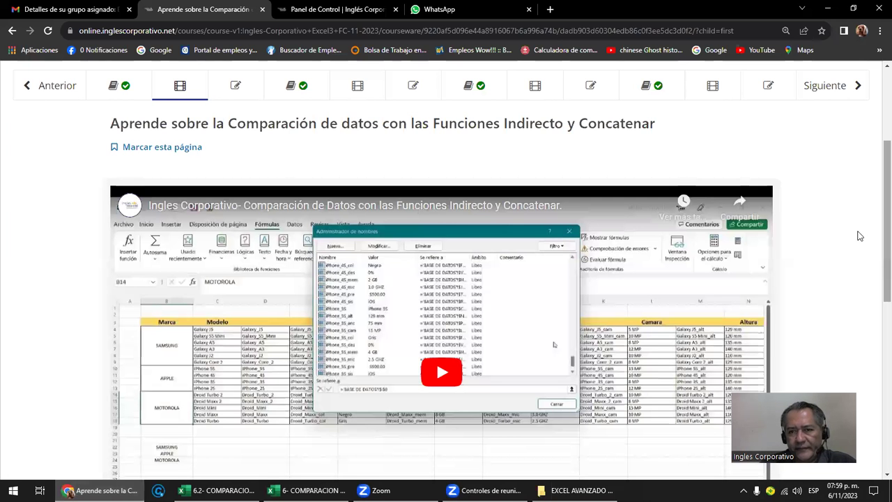
Step: Play the embedded INDIRECTO/CONCATENAR lesson video briefly, then pause it on the comparison template
scroll(619, 302, down, 1)
click(458, 316)
scroll(458, 316, down, 1)
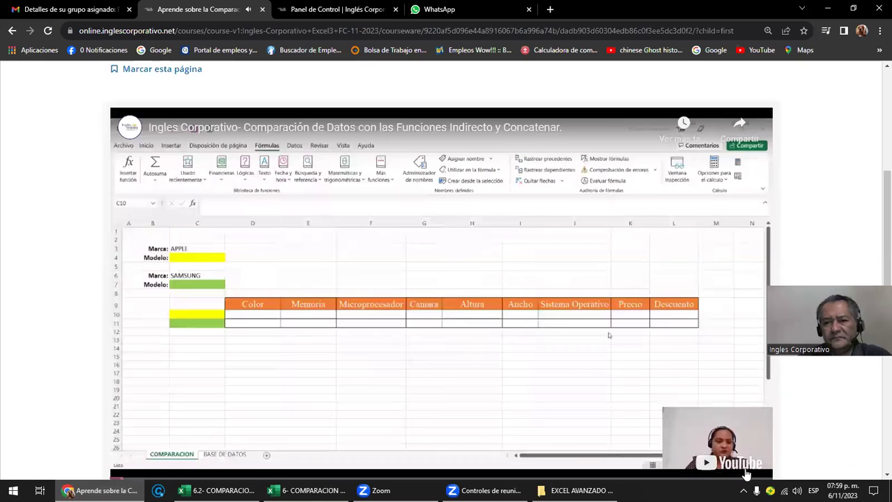
click(244, 354)
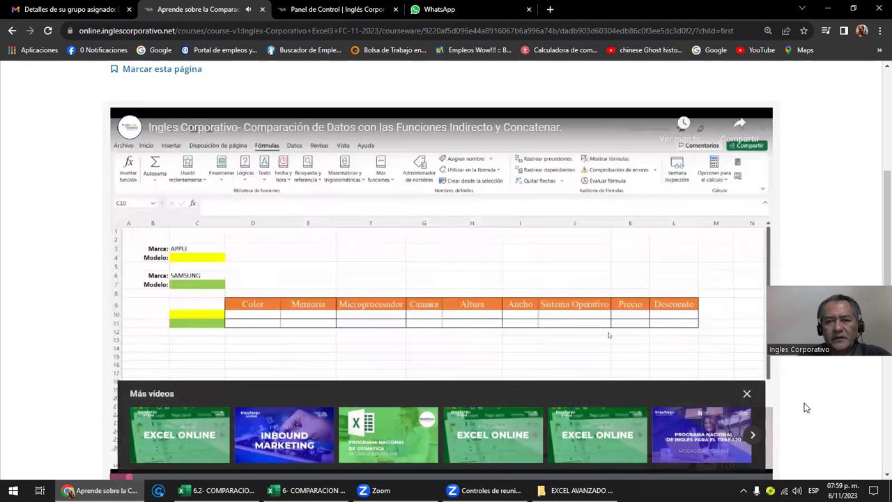
mouse_move(746, 439)
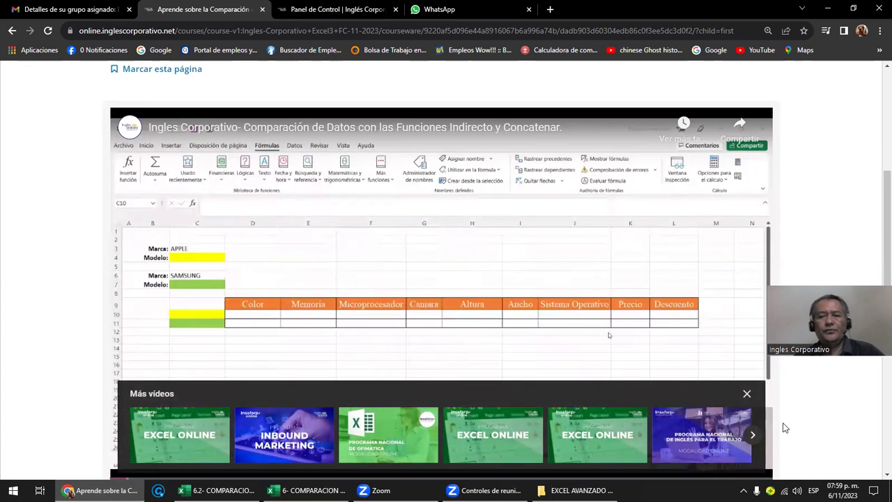
click(747, 394)
click(746, 394)
click(747, 394)
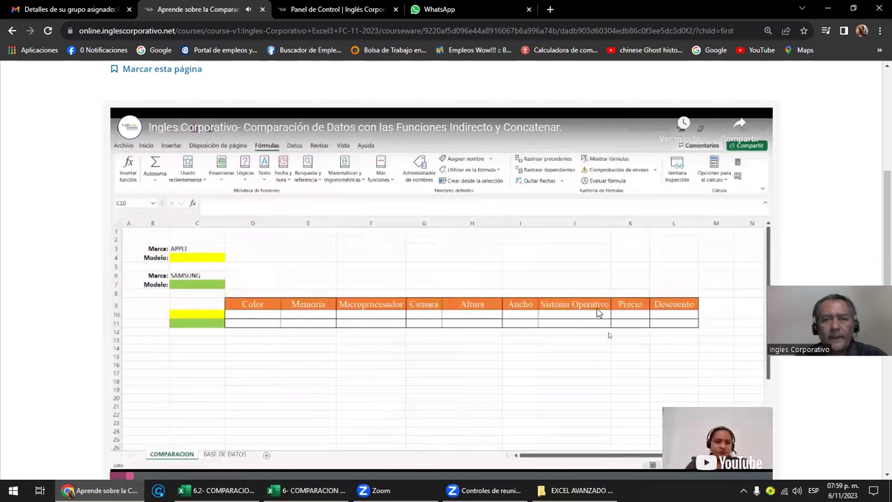
click(543, 188)
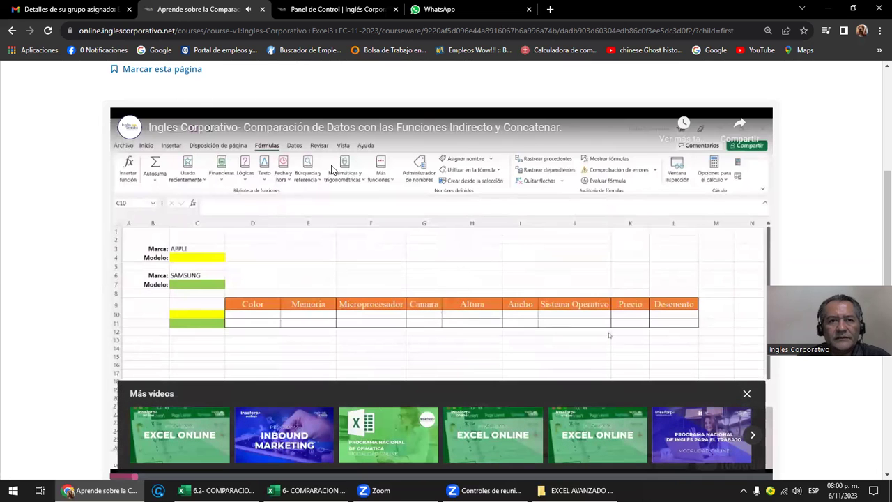